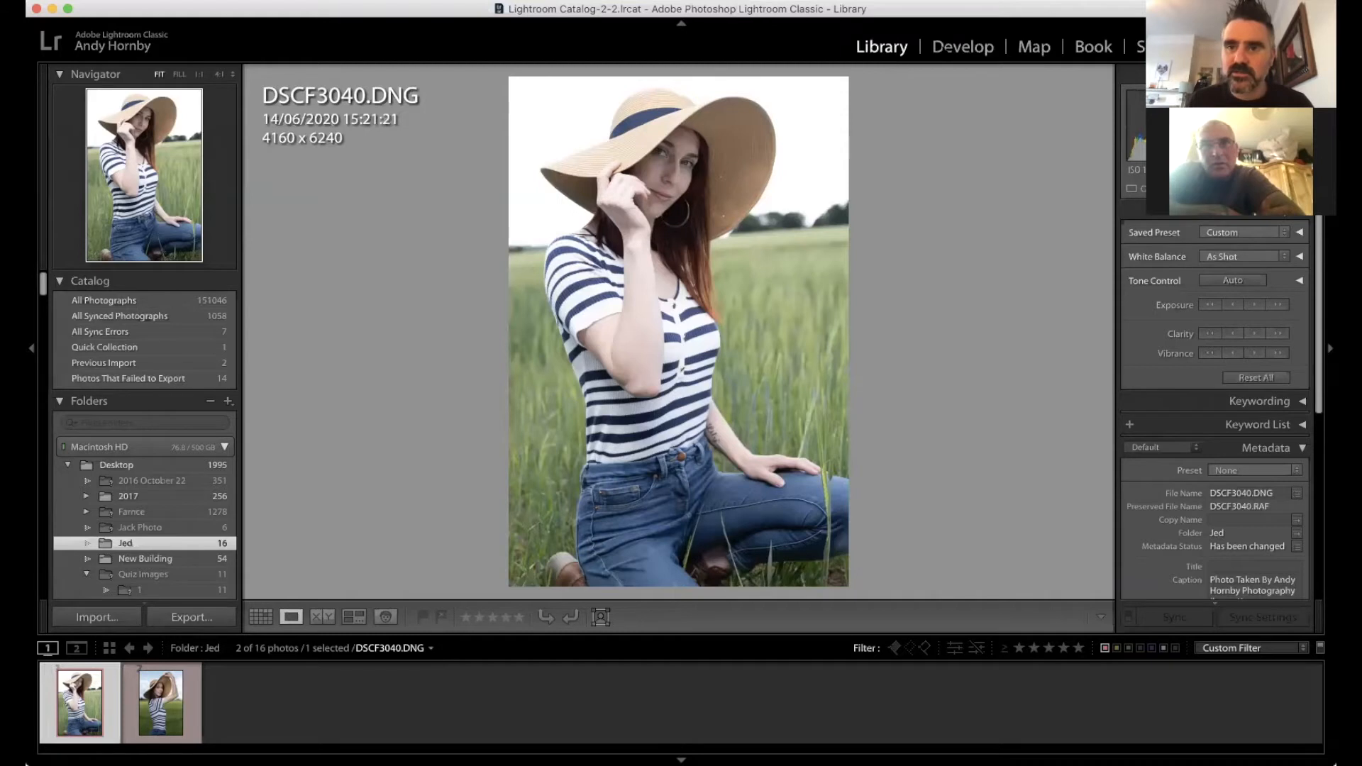
Step: Open DSCF3040.DNG for developing and bring up its basic tone adjustments
click(963, 47)
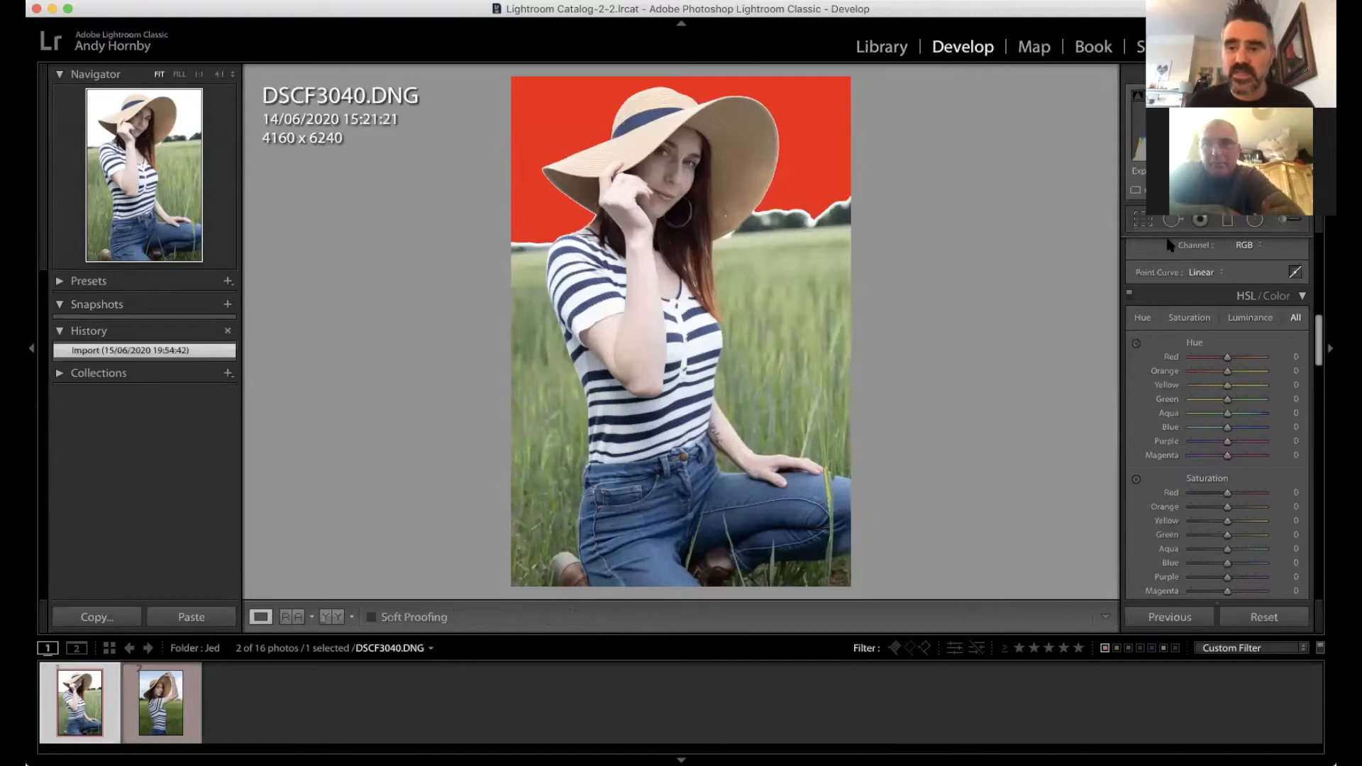
scroll(1185, 410, up, 5)
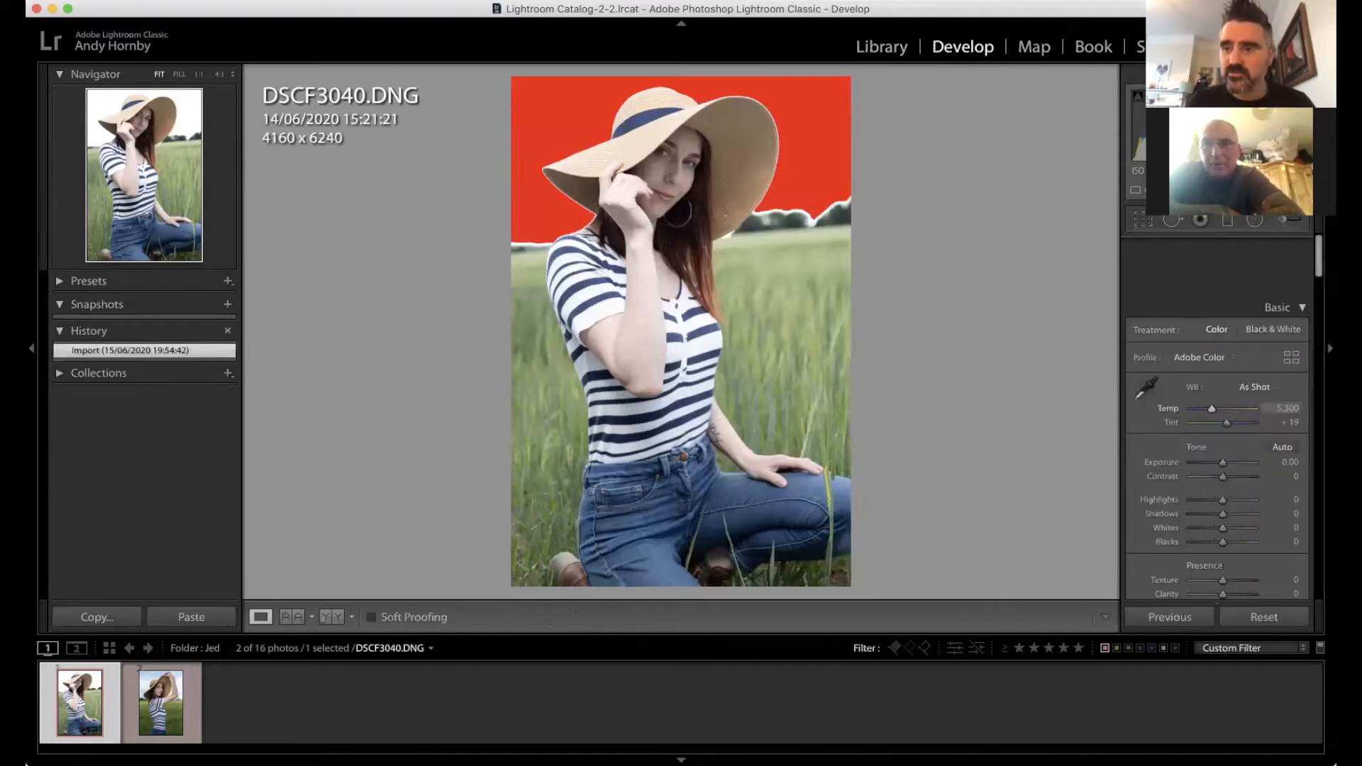
scroll(1206, 344, down, 2)
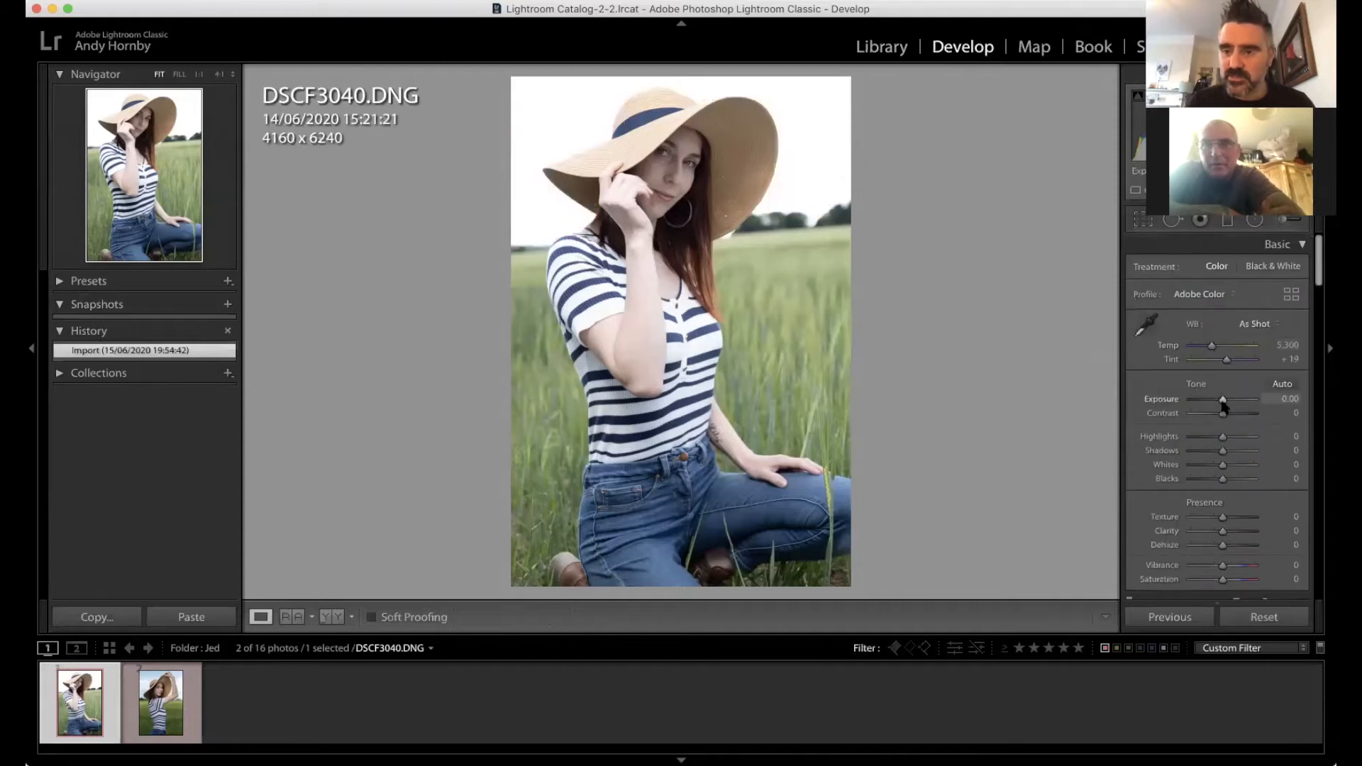
Step: Try an Exposure of -5.00 on the photo and return it to 0.00
drag(1201, 404, 1186, 404)
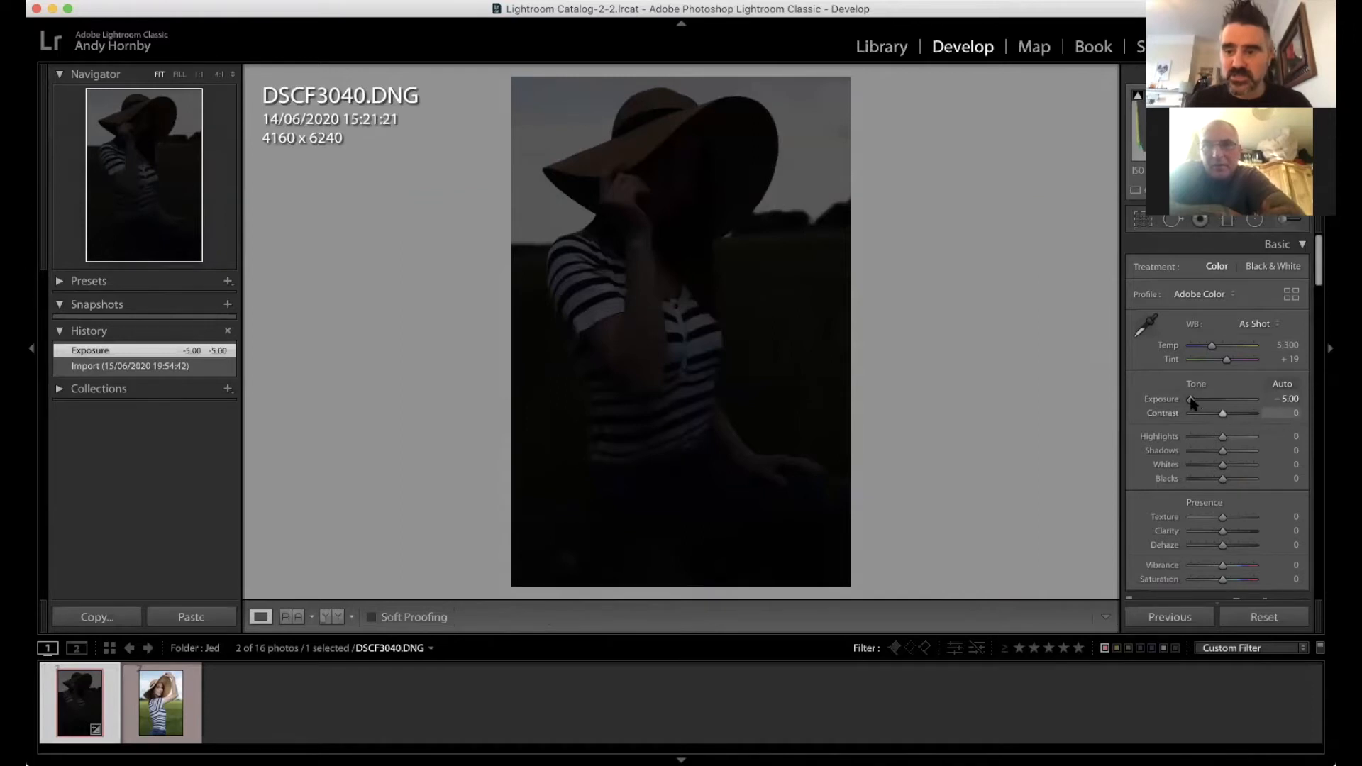
drag(1192, 400, 1224, 400)
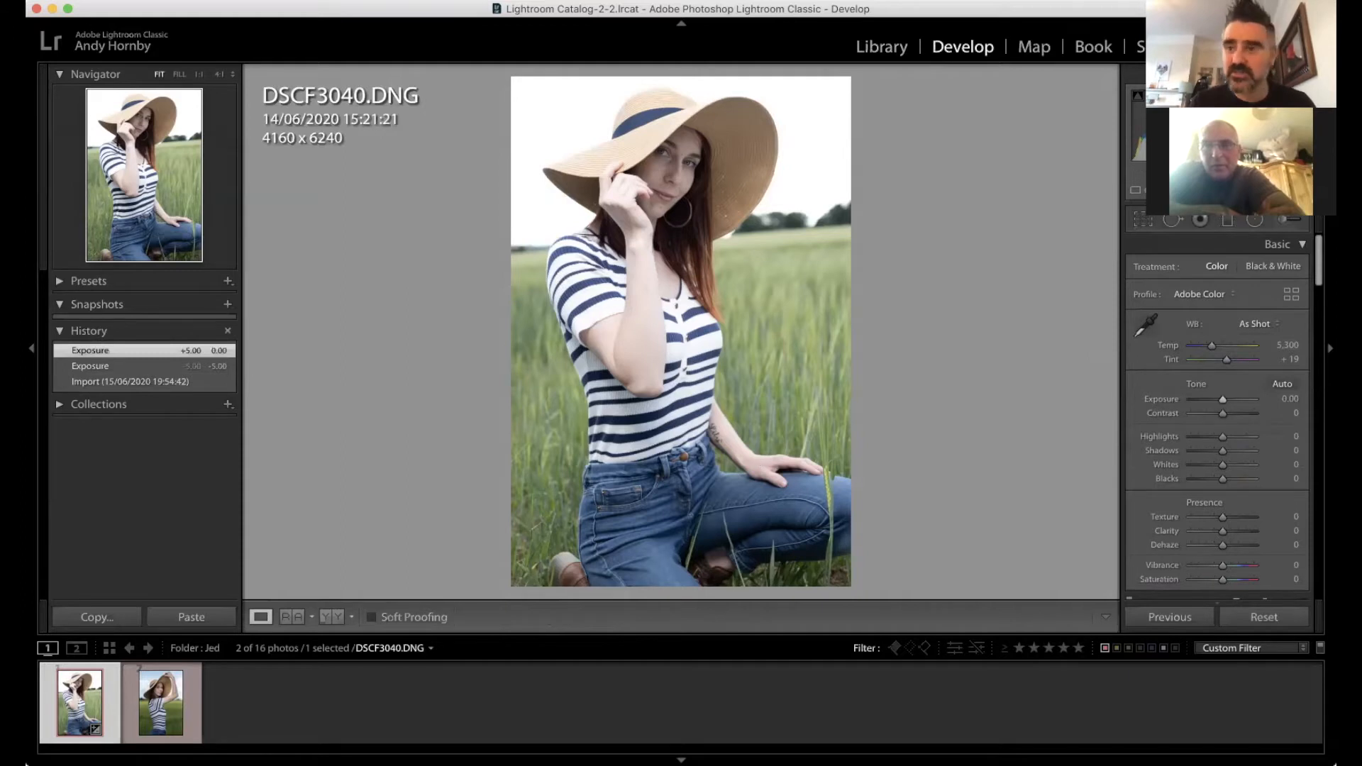
Step: Turn on the clipping warning and compare DSCF3040.DNG with the other photo in the filmstrip
key(j)
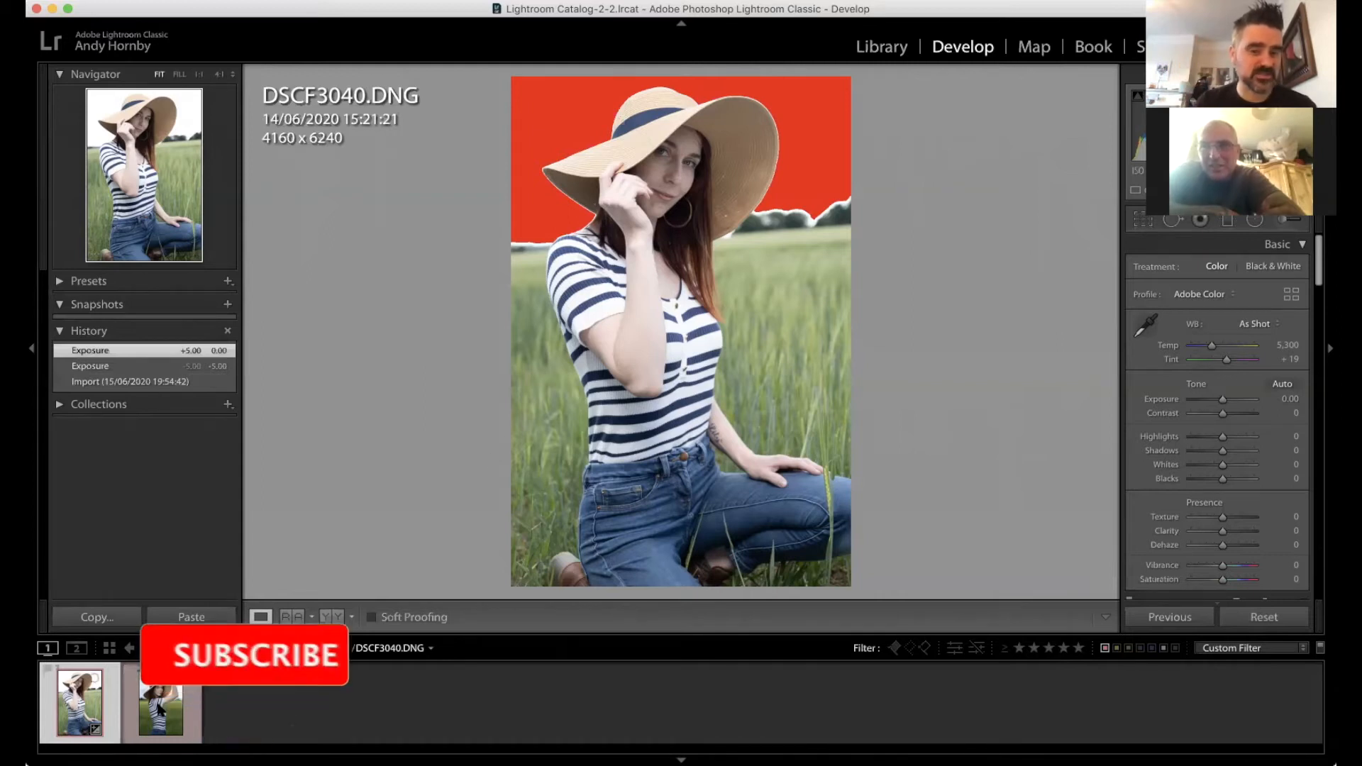
click(161, 701)
click(86, 713)
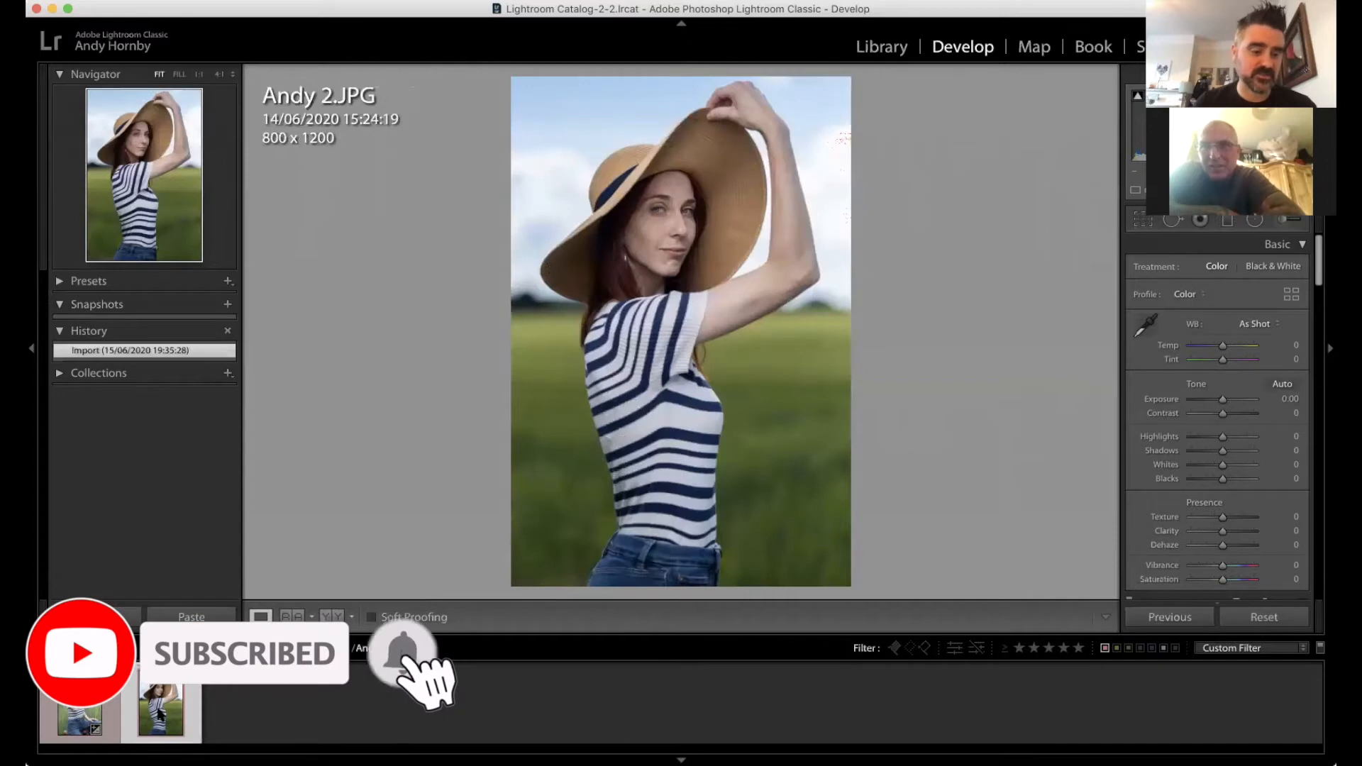
click(160, 713)
click(78, 713)
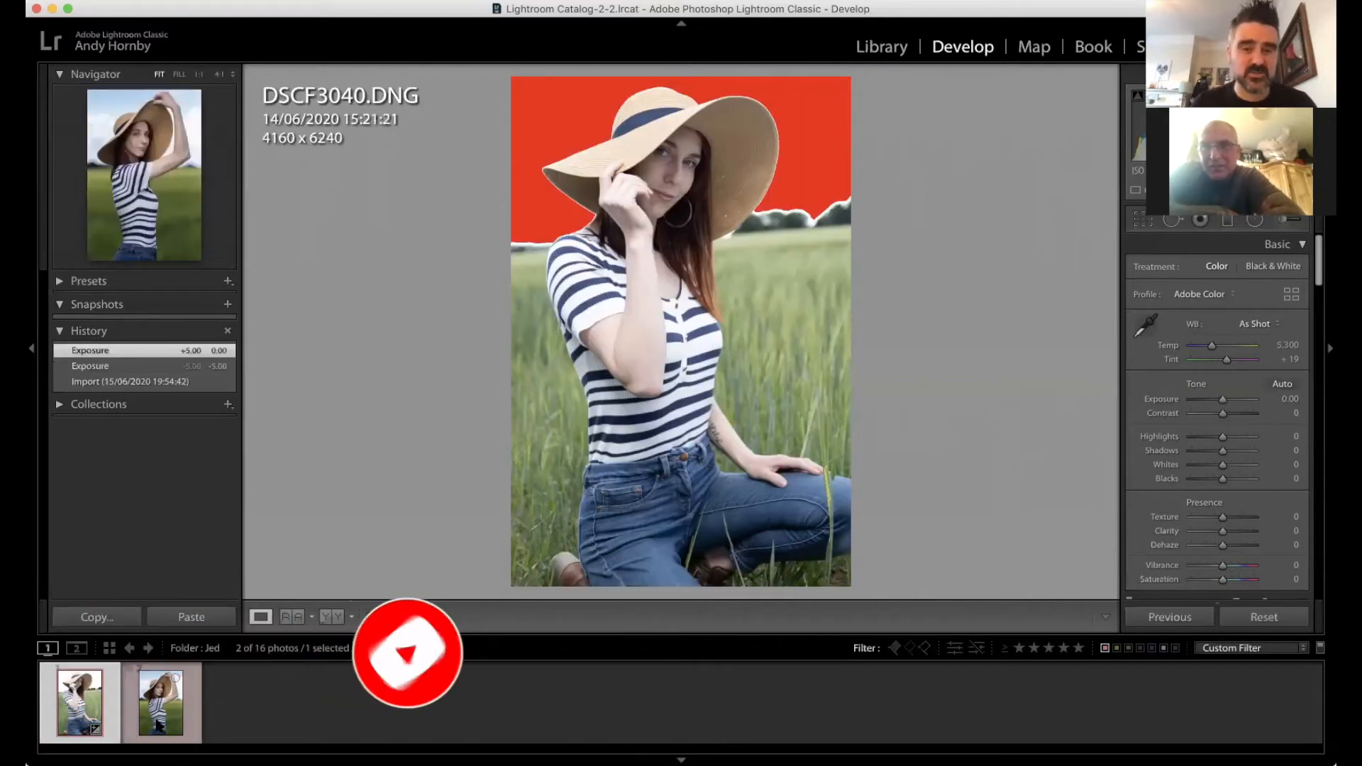
click(159, 725)
click(79, 718)
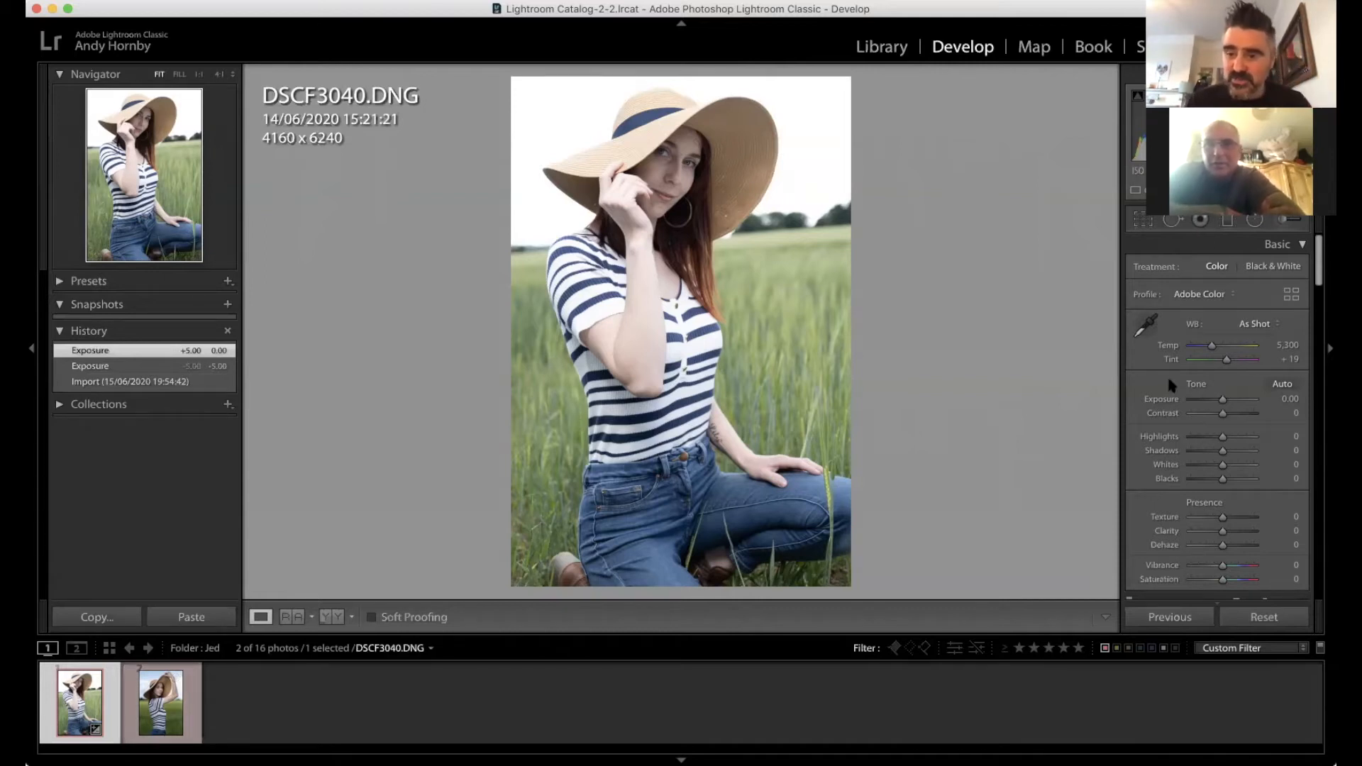
Step: Set the photo's Dehaze to +40 and lower its Highlights to -49
scroll(1171, 468, down, 2)
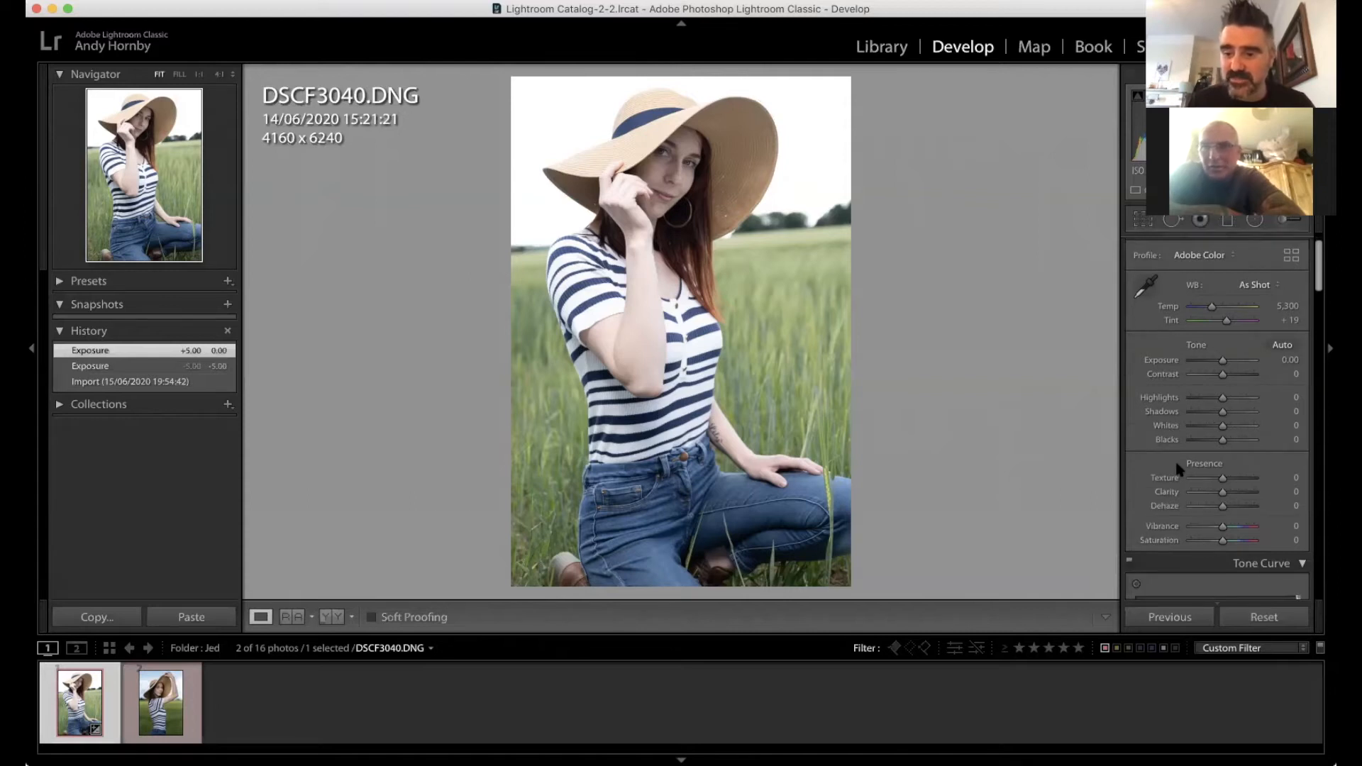
click(1240, 506)
drag(1240, 508, 1237, 509)
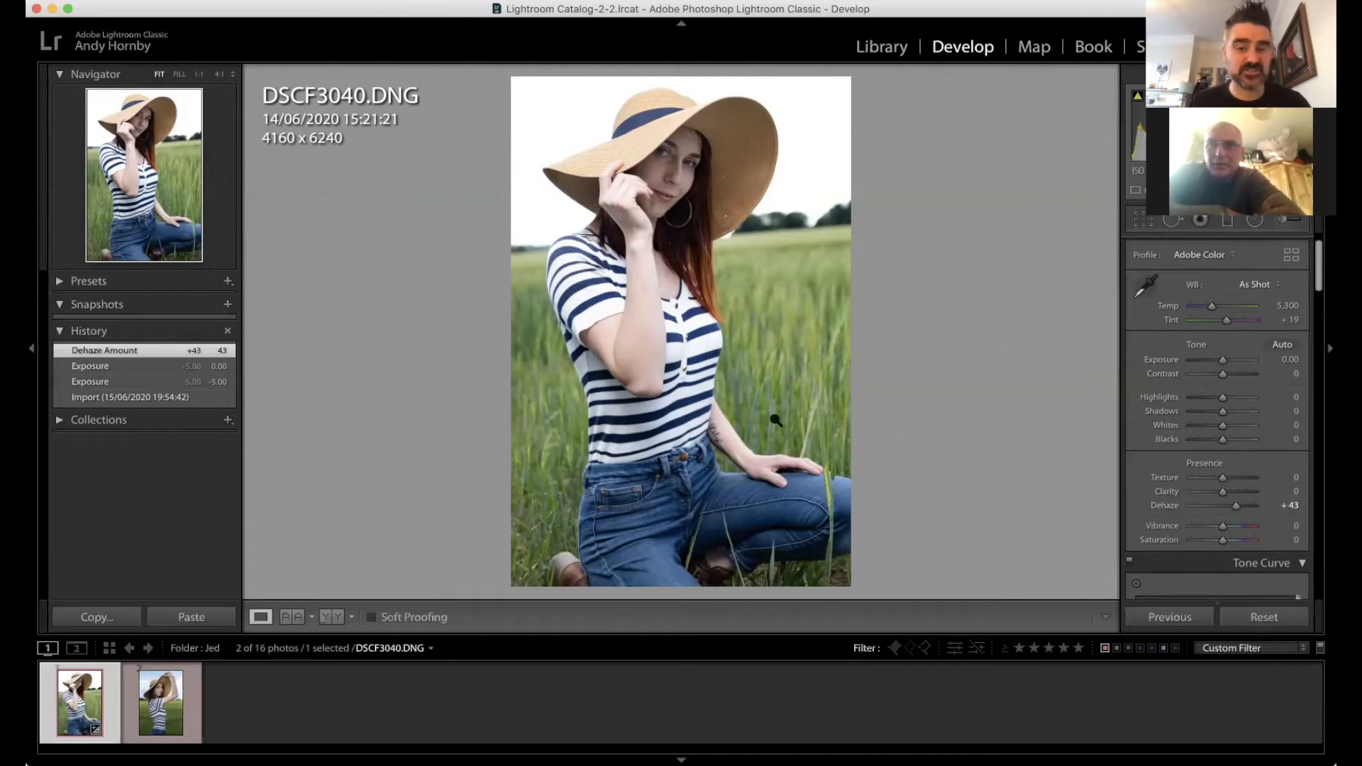
click(1222, 505)
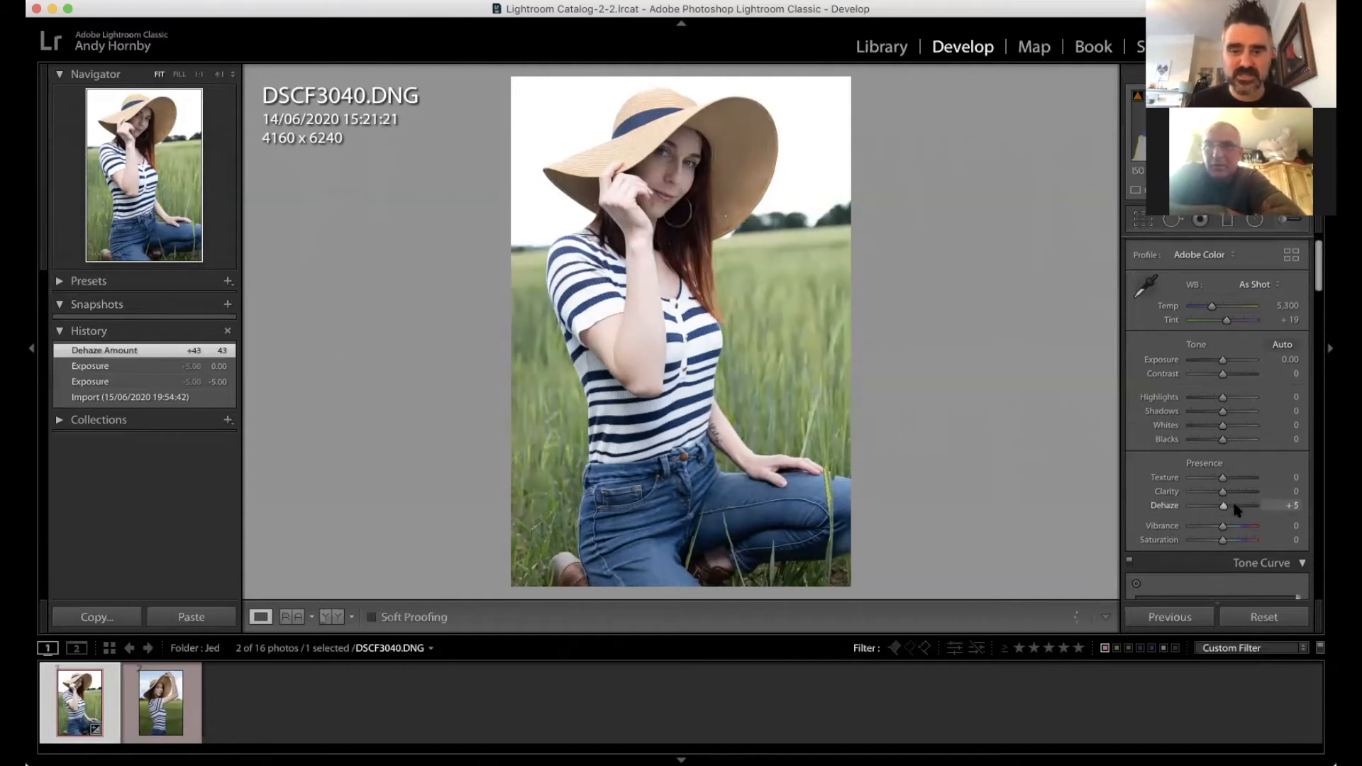
click(1239, 506)
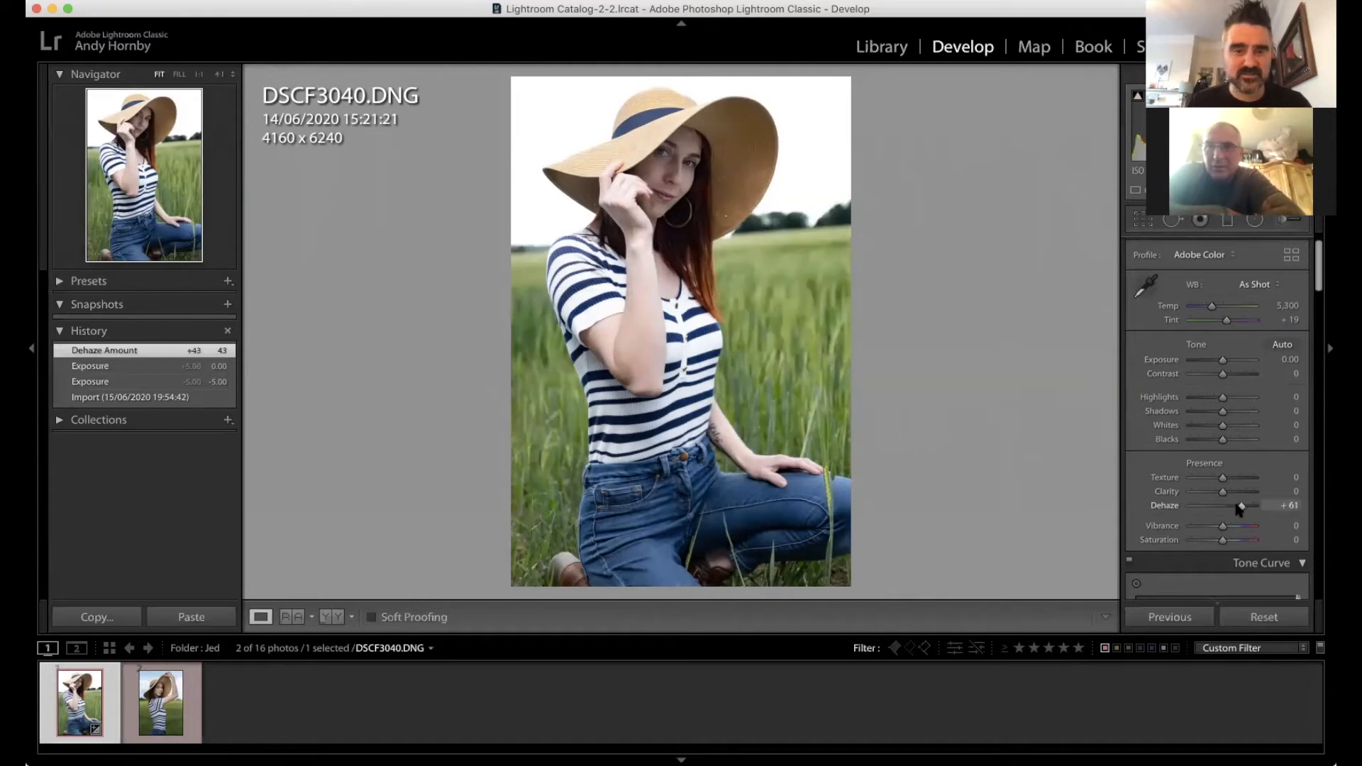
drag(1240, 507, 1238, 506)
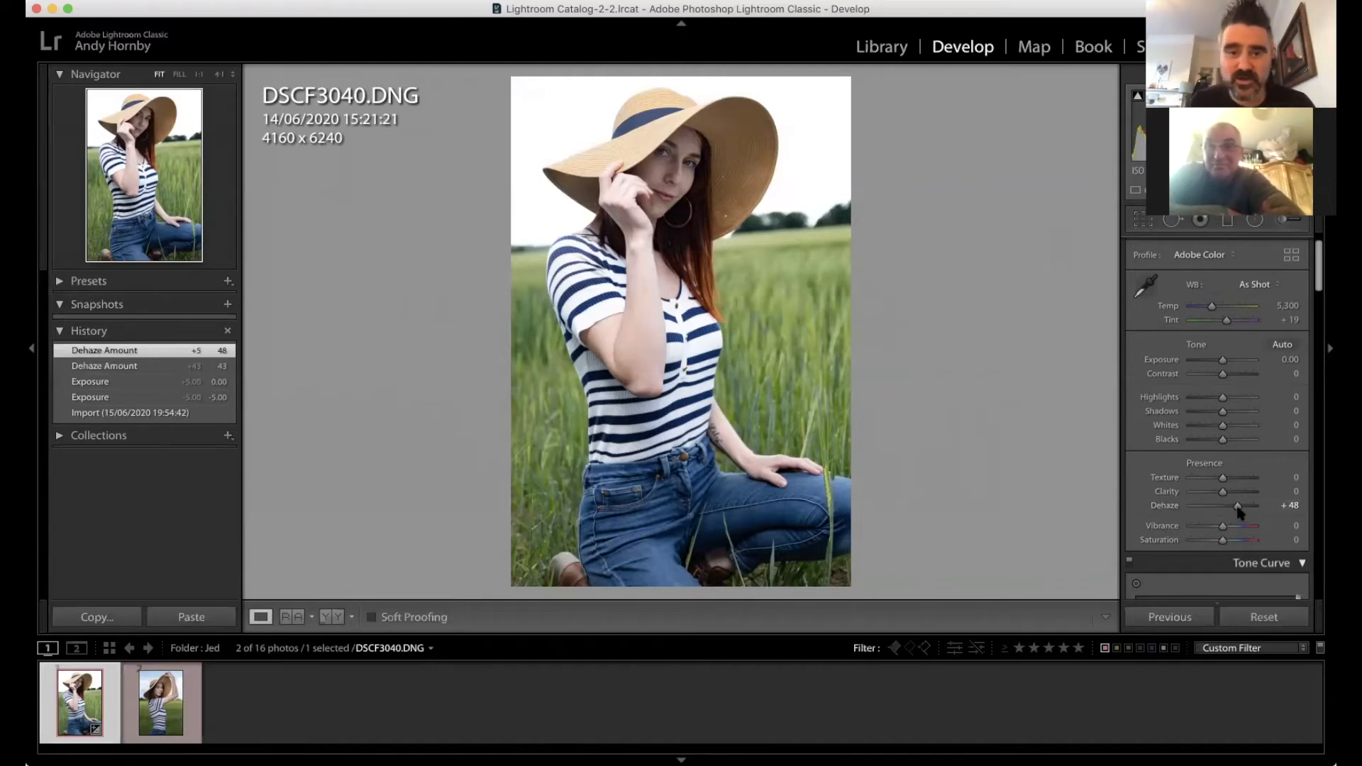
drag(1235, 511, 1236, 510)
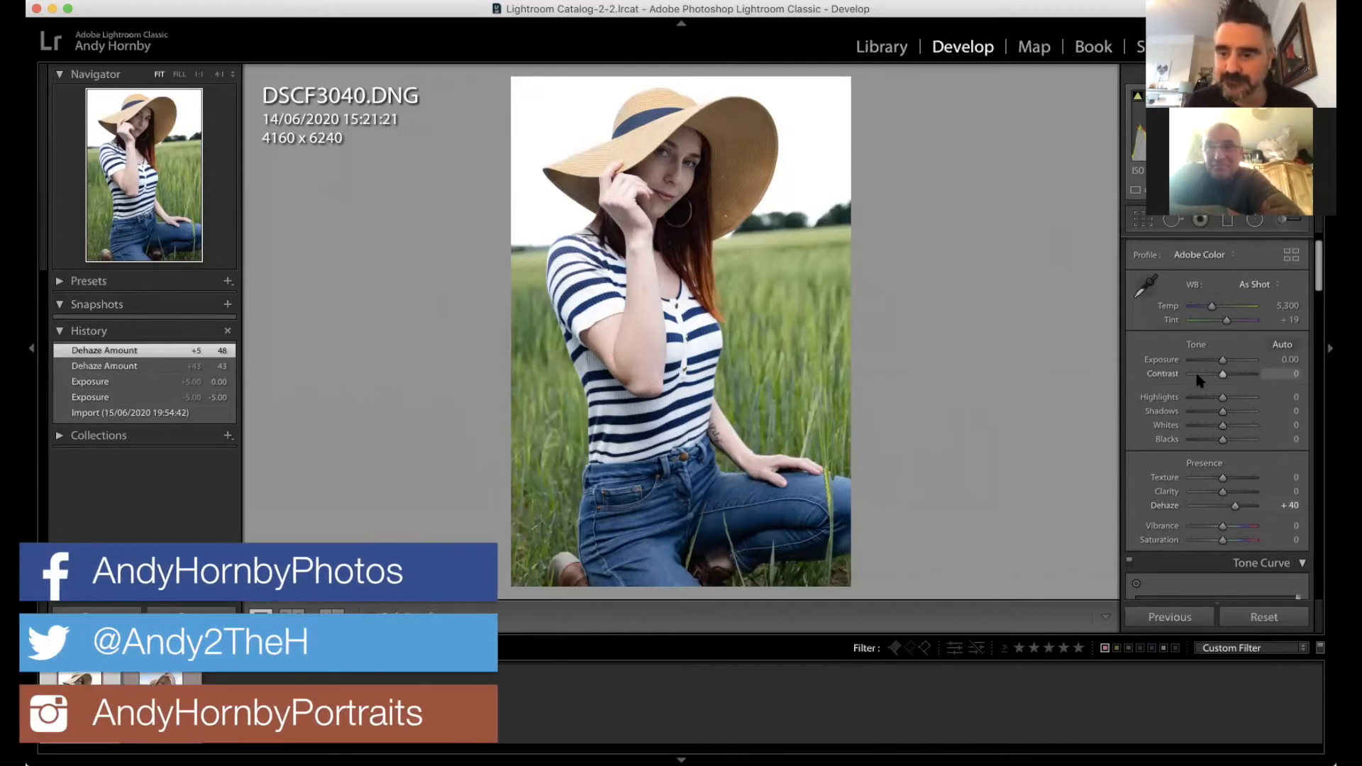
drag(1220, 399, 1201, 397)
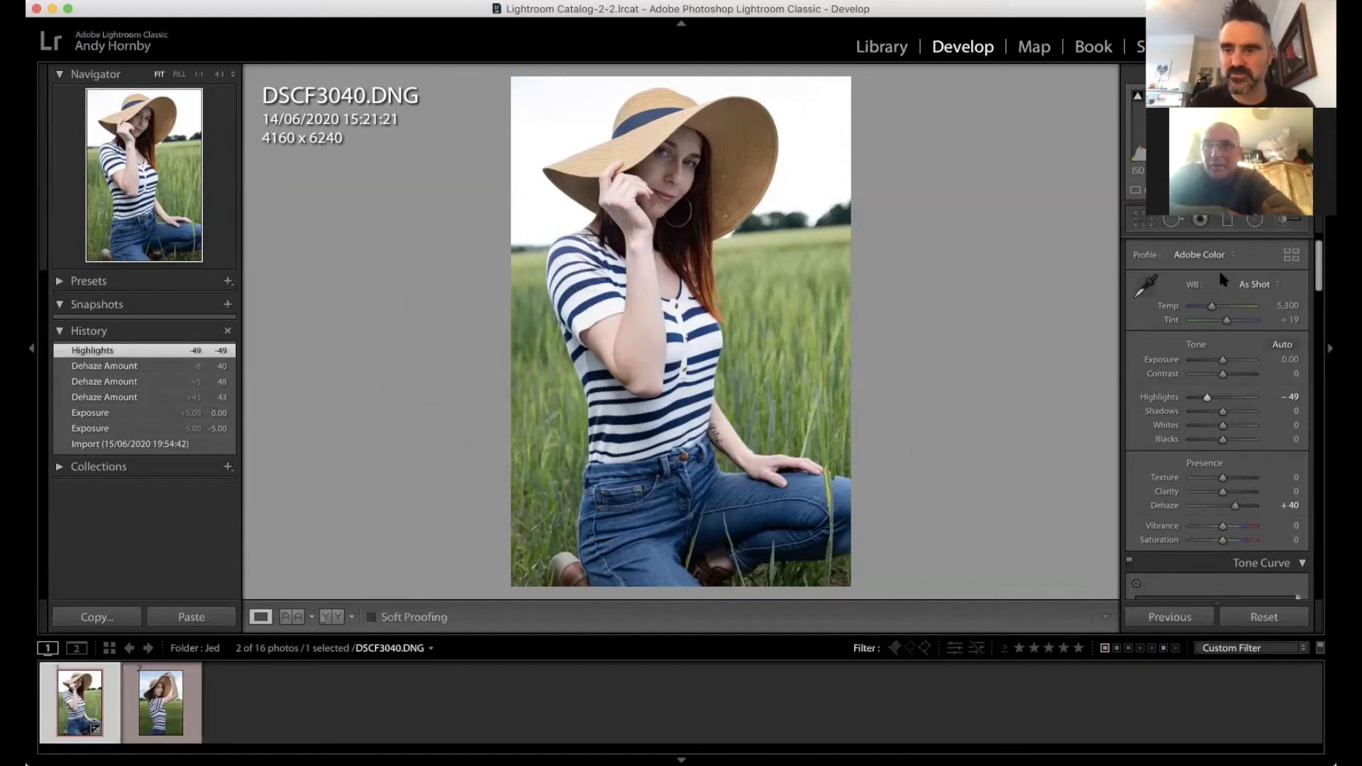
Step: Crop the photo to 3779 x 5669 with the original aspect ratio locked, trimming the lower part of the legs
click(1151, 222)
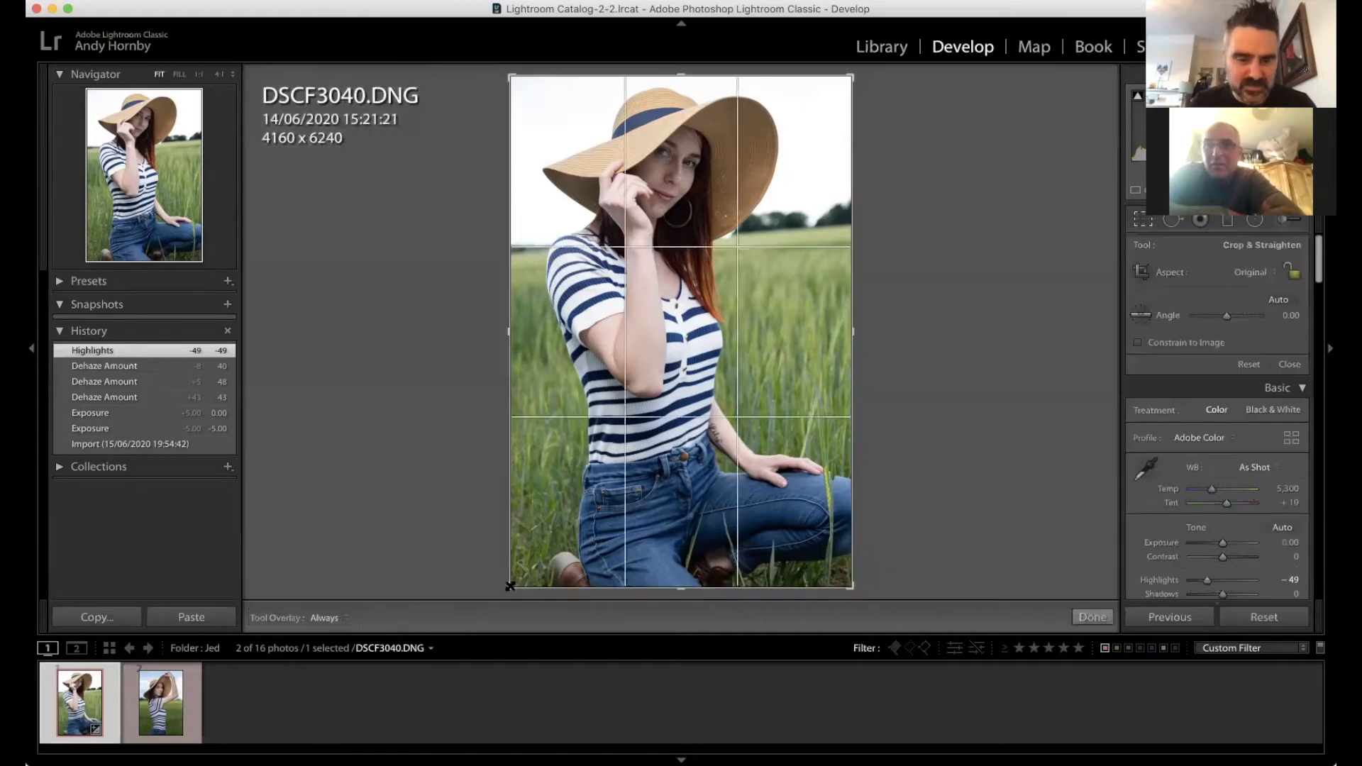
click(1294, 275)
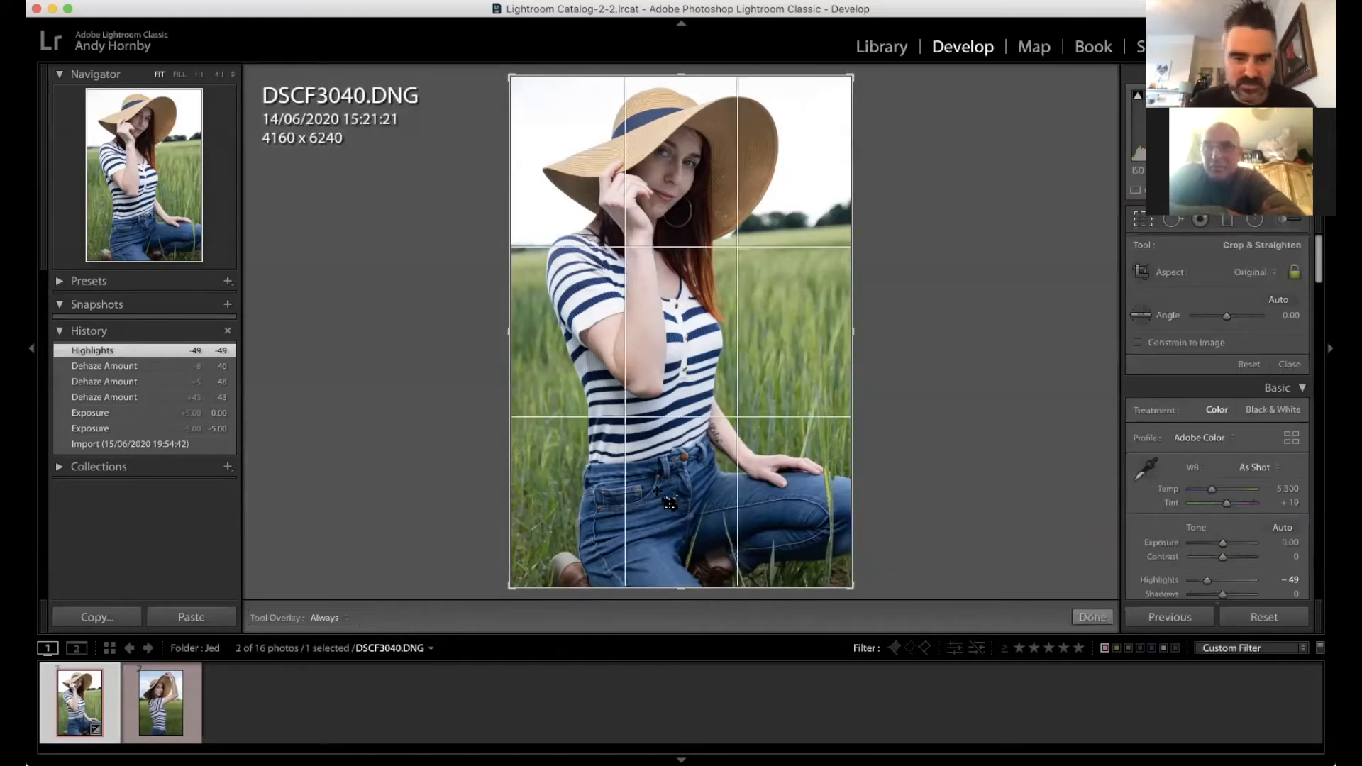
drag(511, 586, 524, 564)
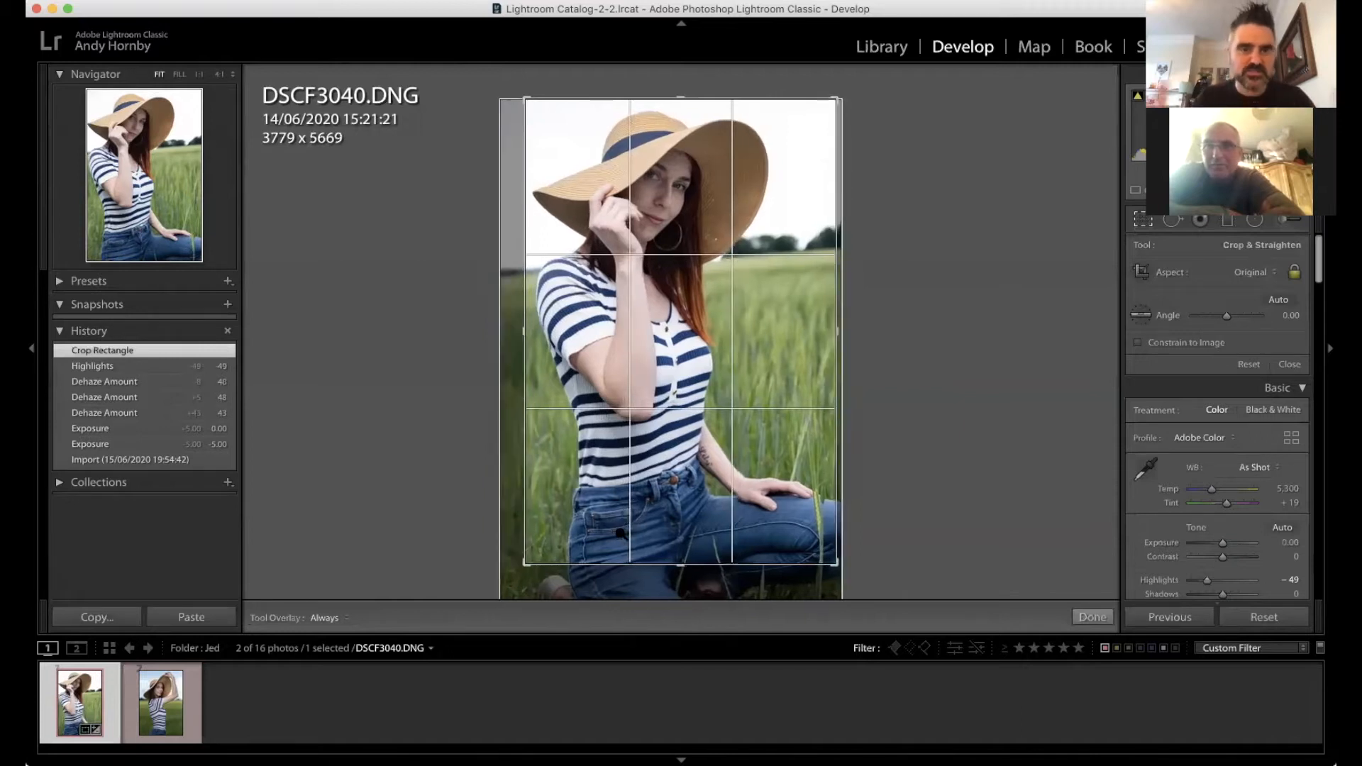
key(Return)
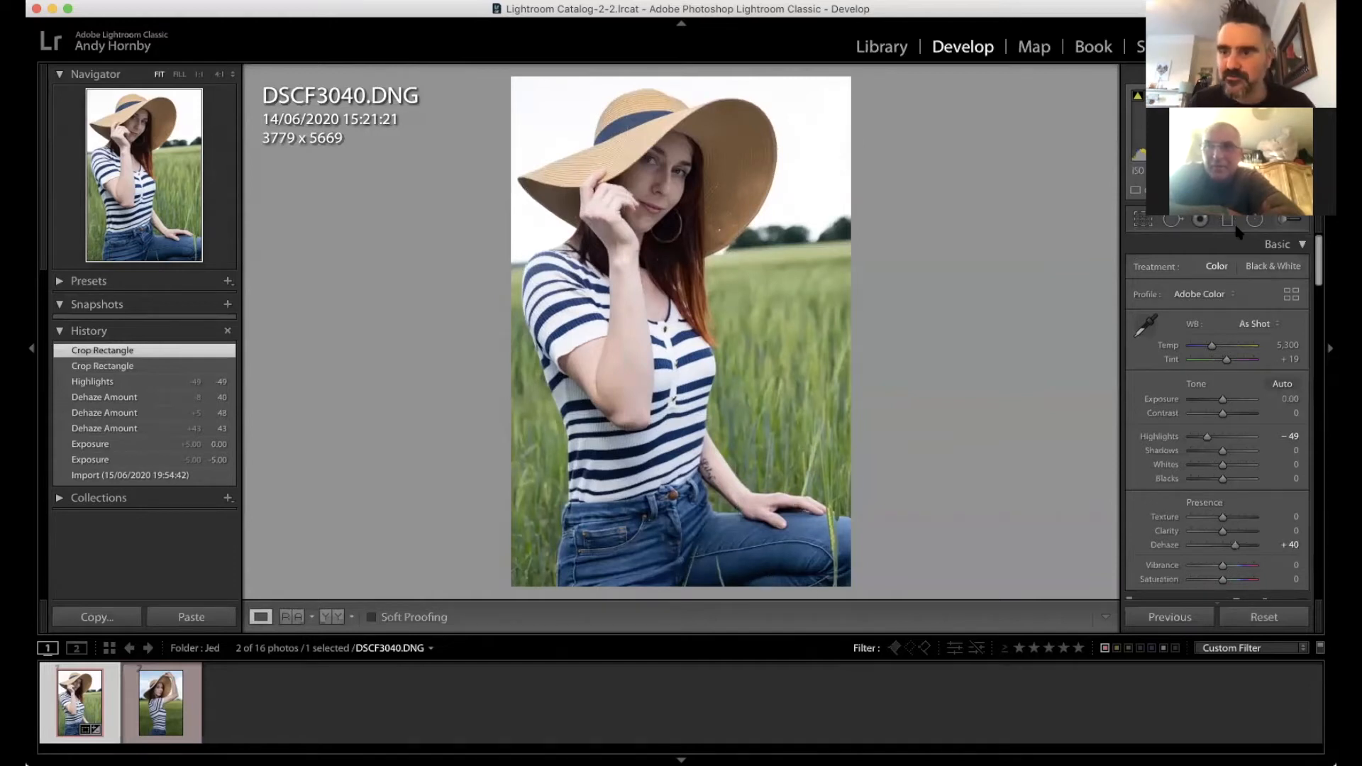
Step: Change the crop to a 4 x 3 aspect at 3937 x 5249 and reposition it to include the whole hat
click(1144, 221)
click(1263, 270)
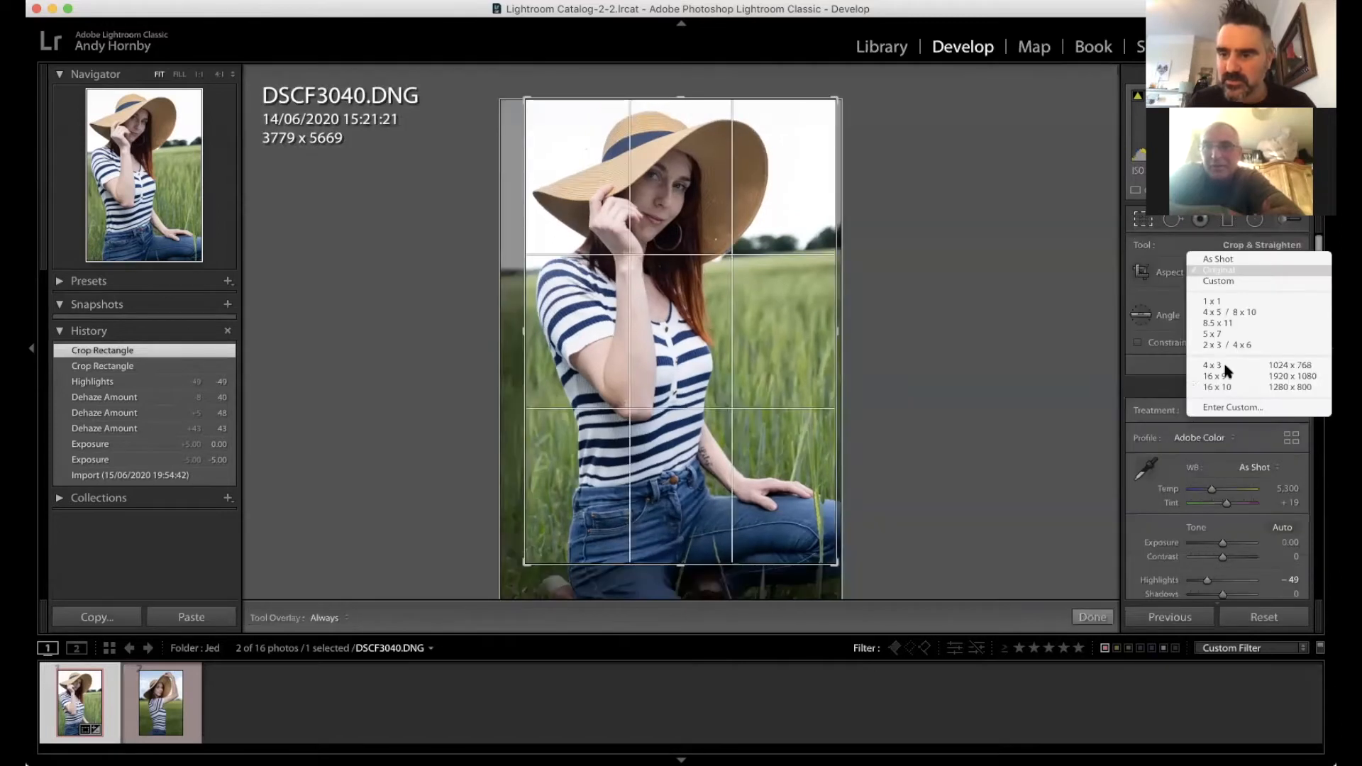
click(1211, 366)
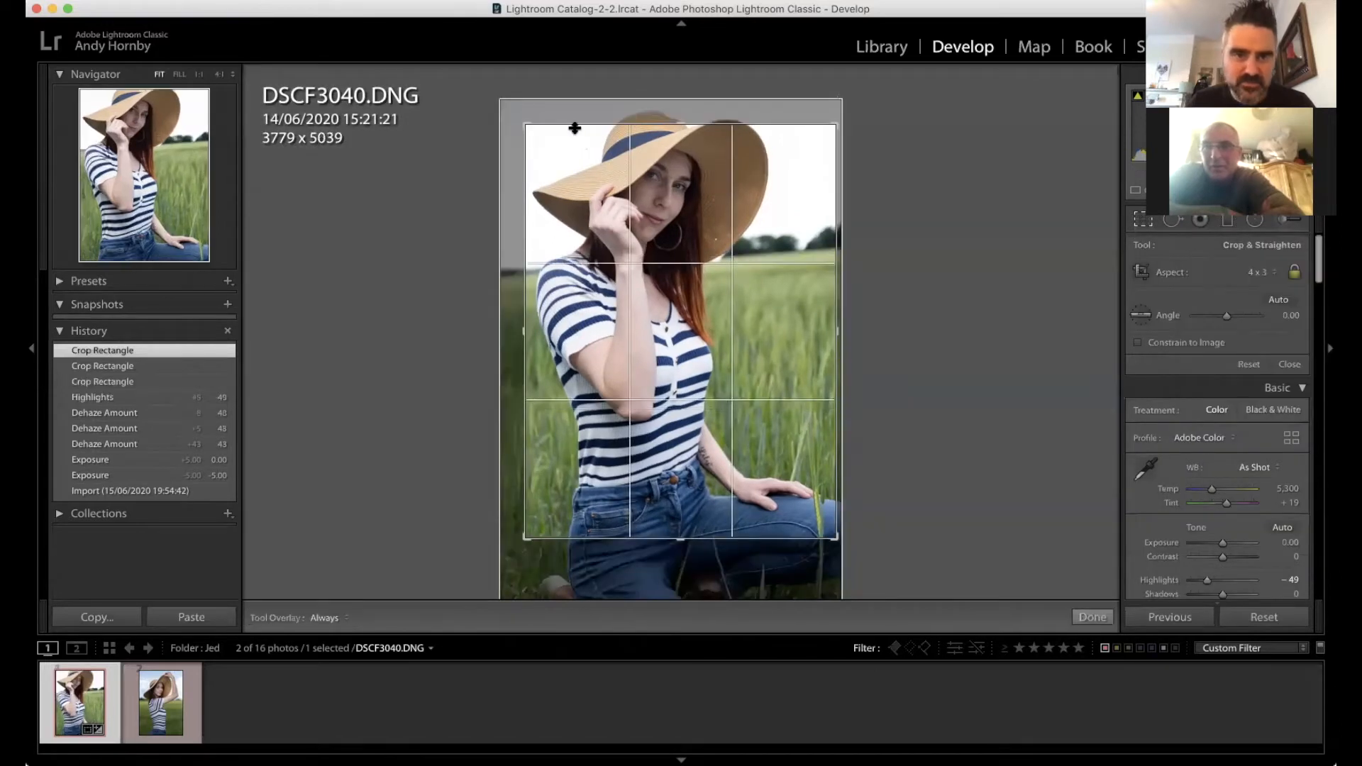
drag(523, 118, 516, 108)
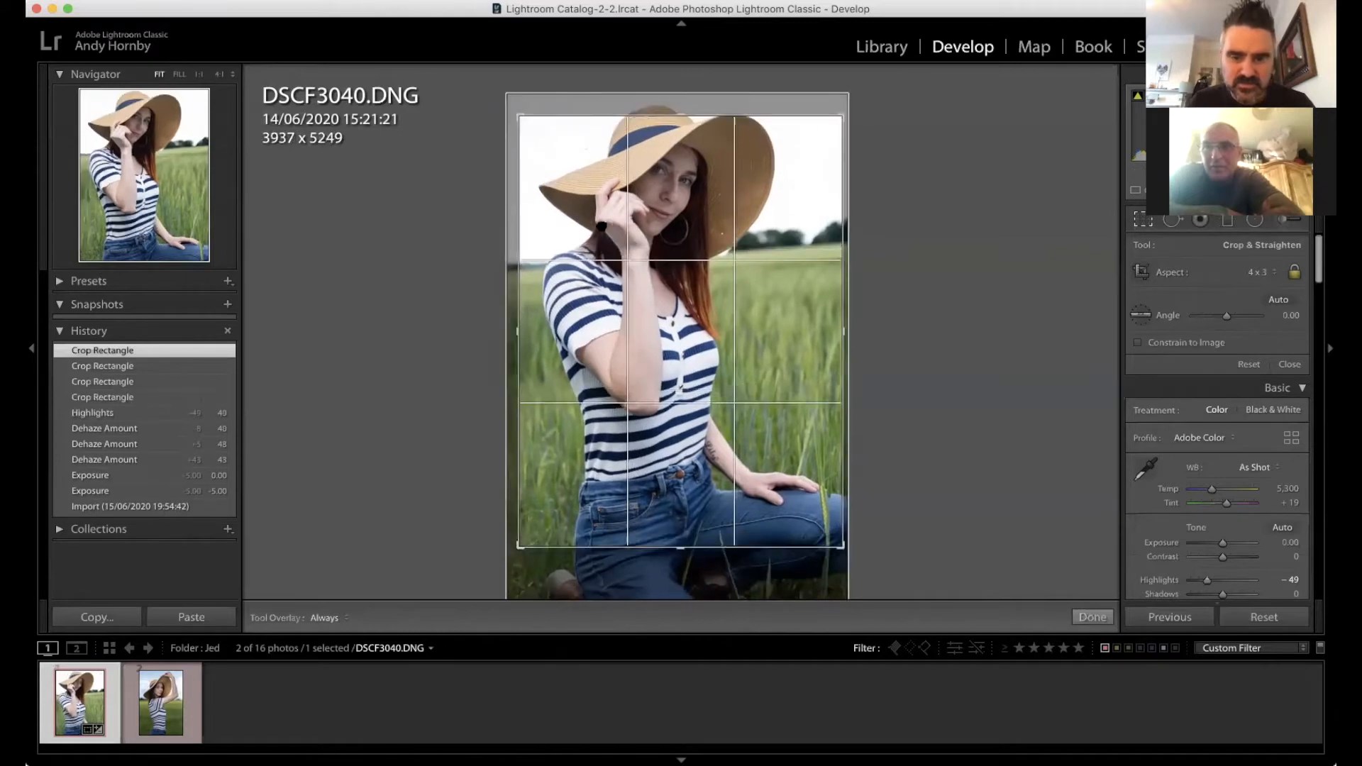
drag(602, 226, 583, 200)
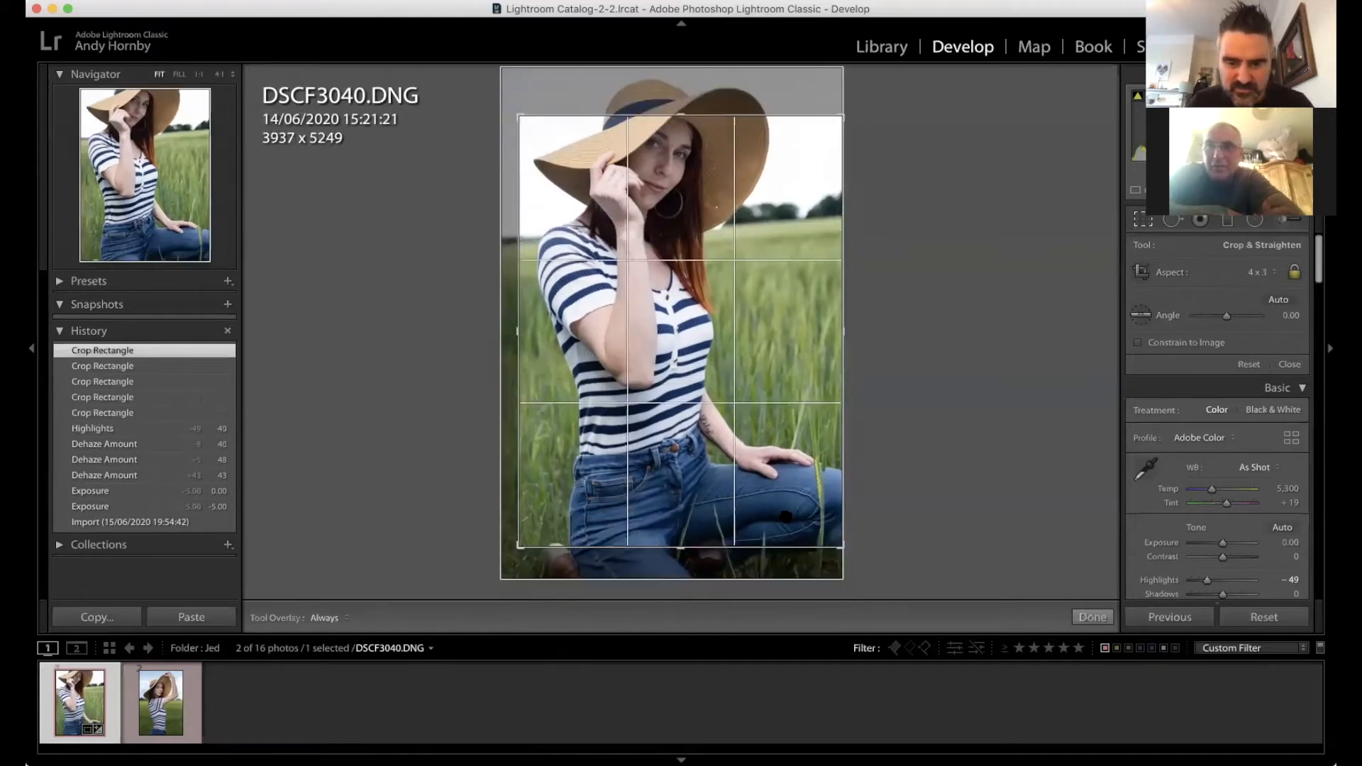
drag(732, 459, 727, 481)
key(Return)
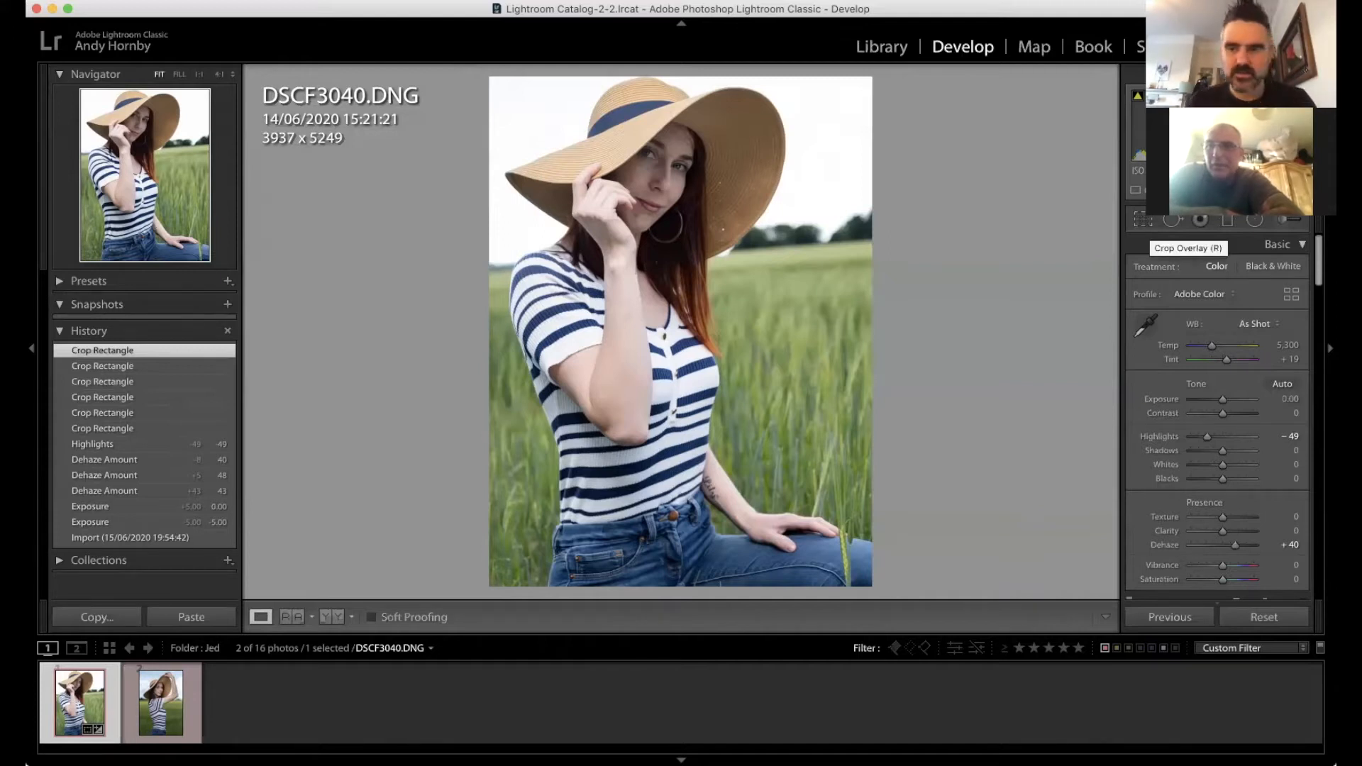
click(1143, 222)
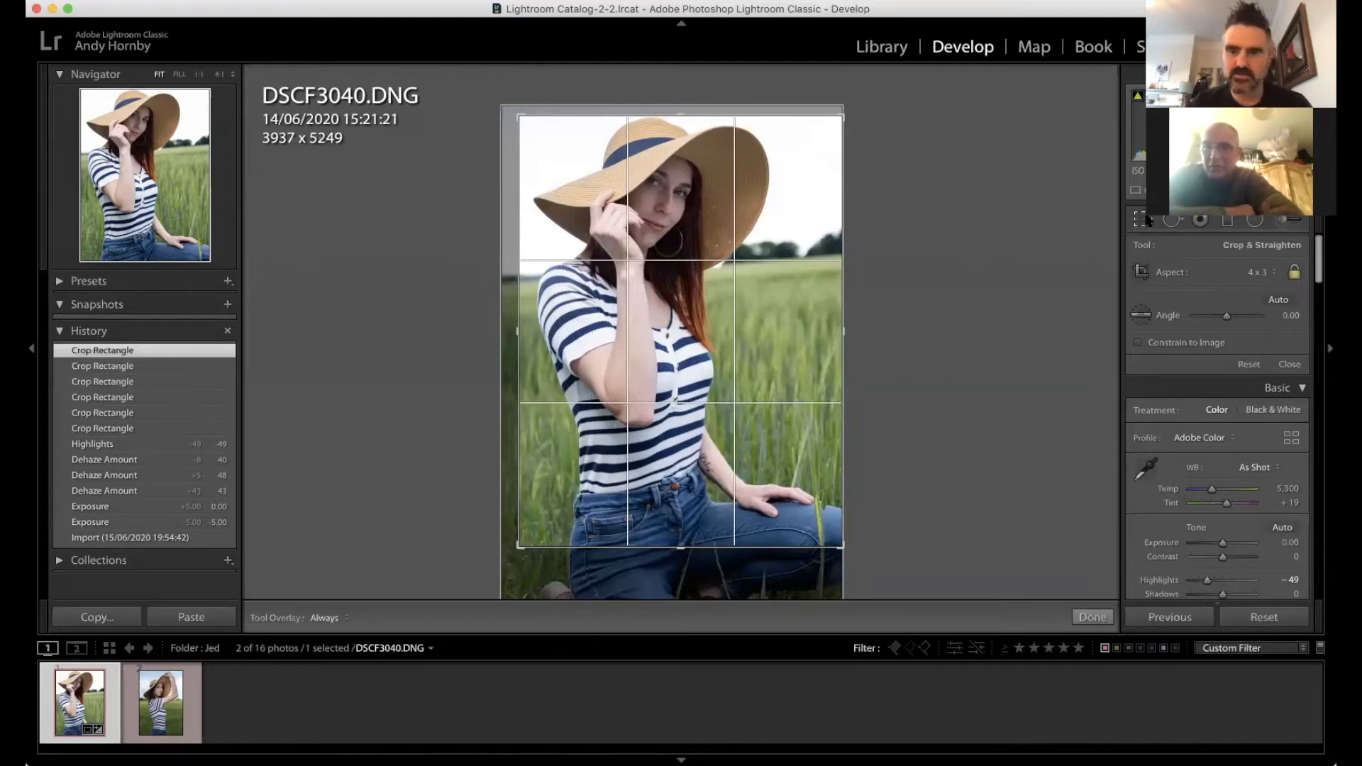
key(Return)
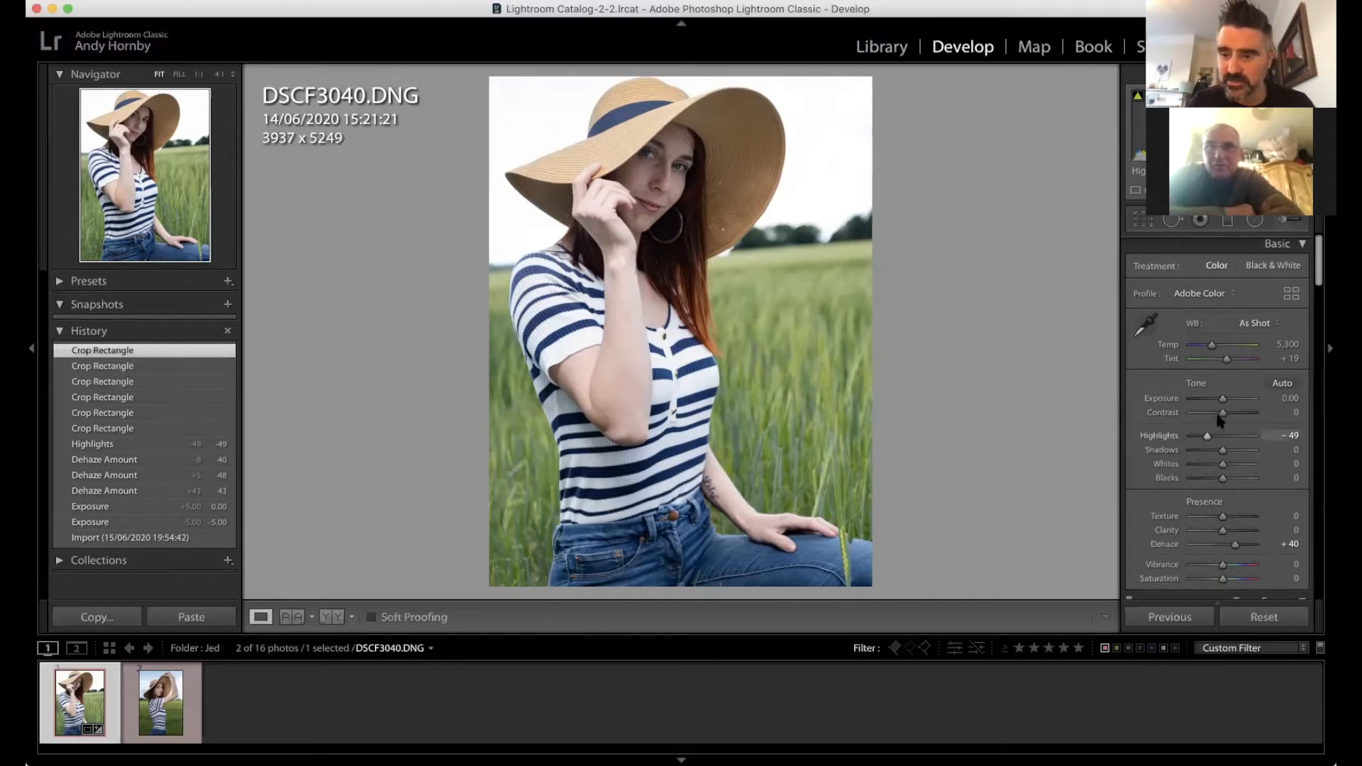
Step: Raise Shadows to +41 and Whites to +31, using the clipping preview to judge the whites
scroll(1218, 421, down, 2)
drag(1223, 411, 1236, 412)
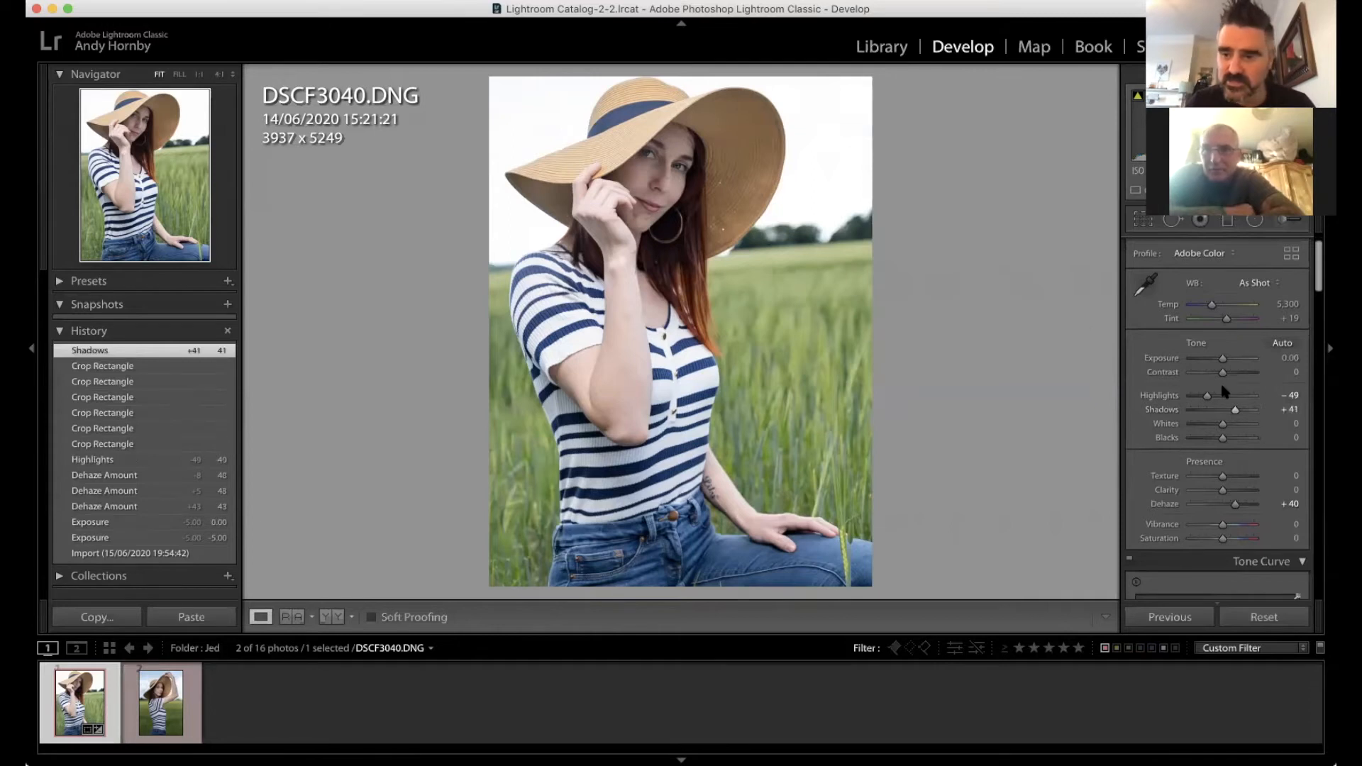
scroll(1222, 383, down, 2)
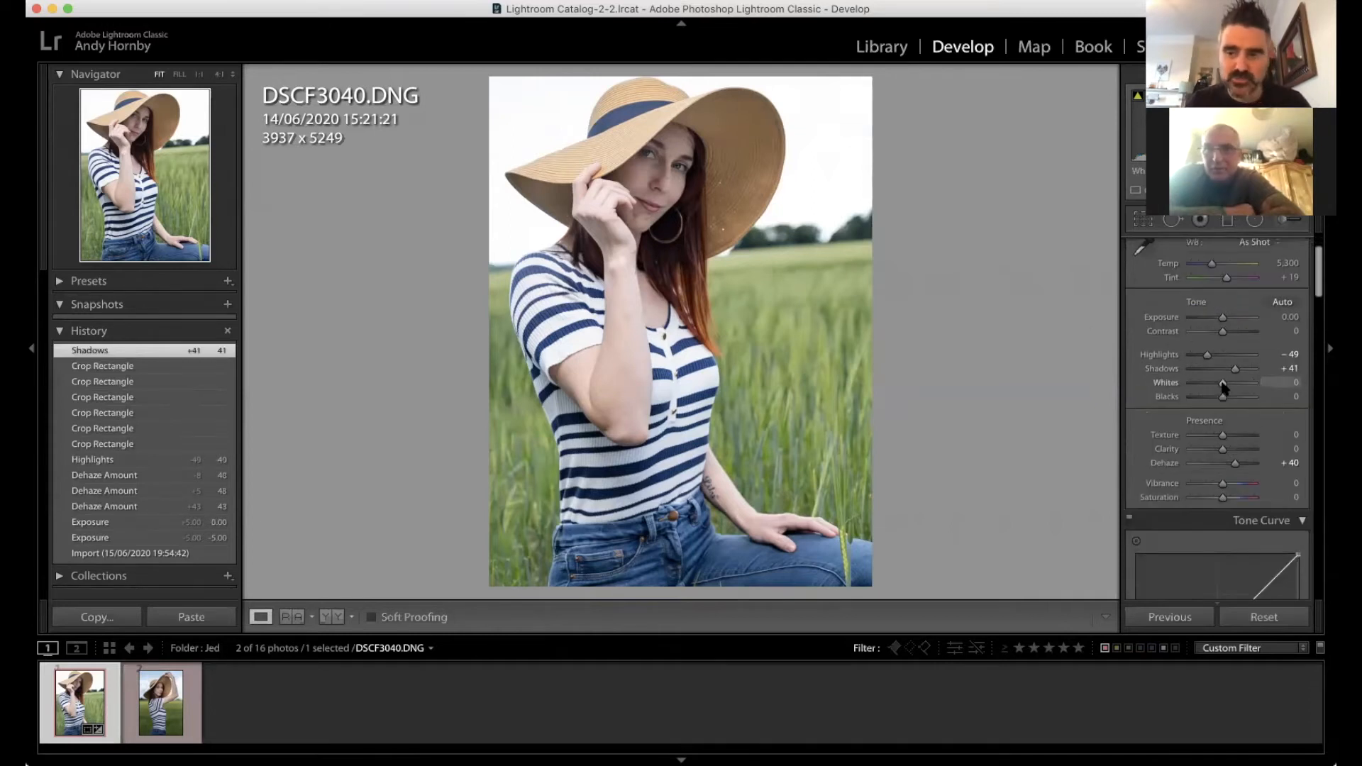
key(alt)
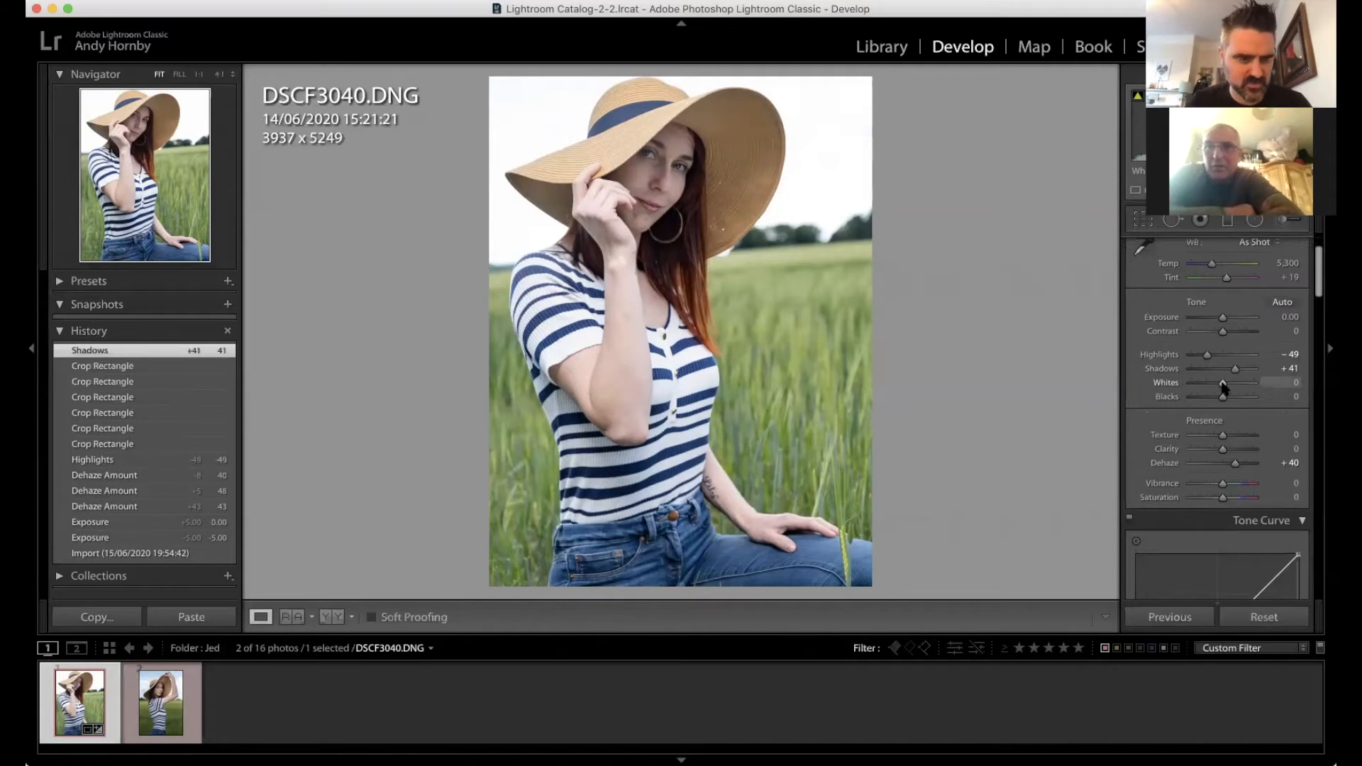
key(alt)
drag(1222, 387, 1228, 388)
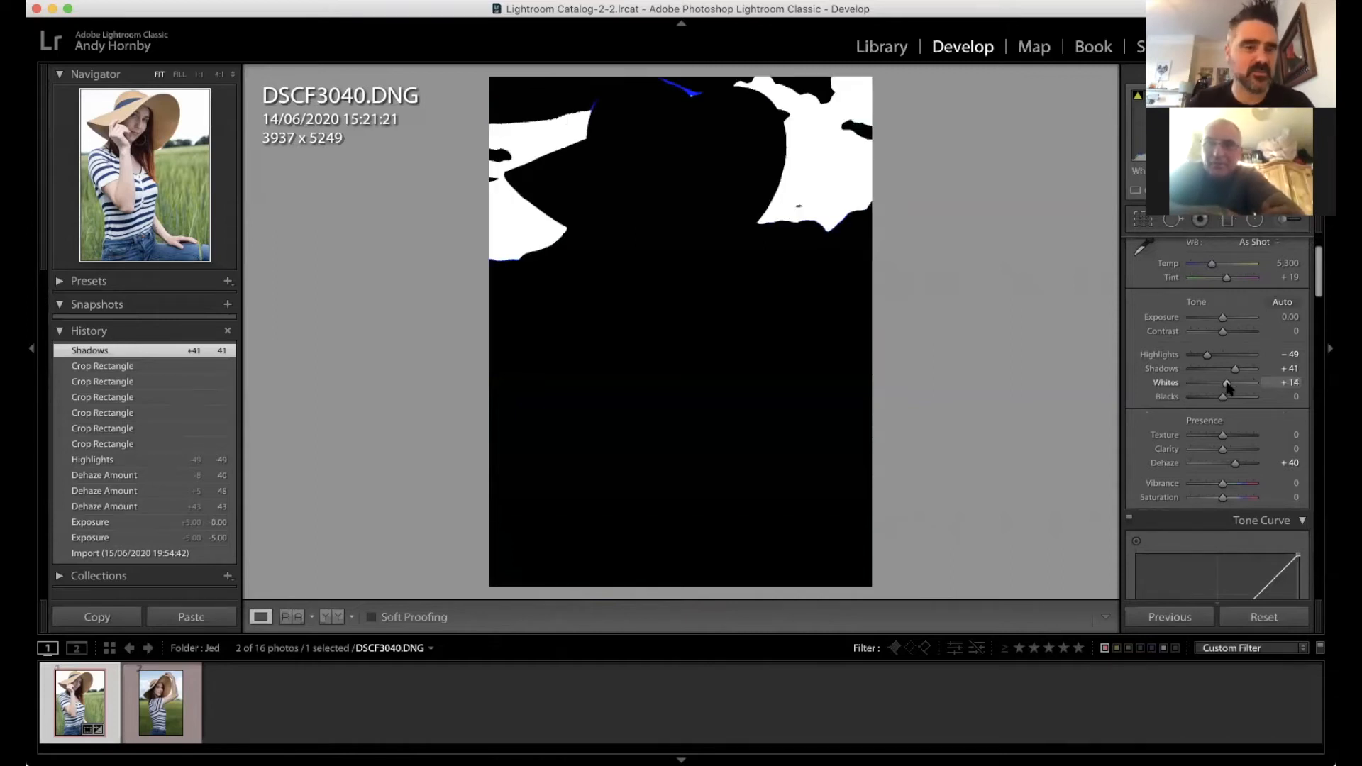
drag(1228, 387, 1233, 386)
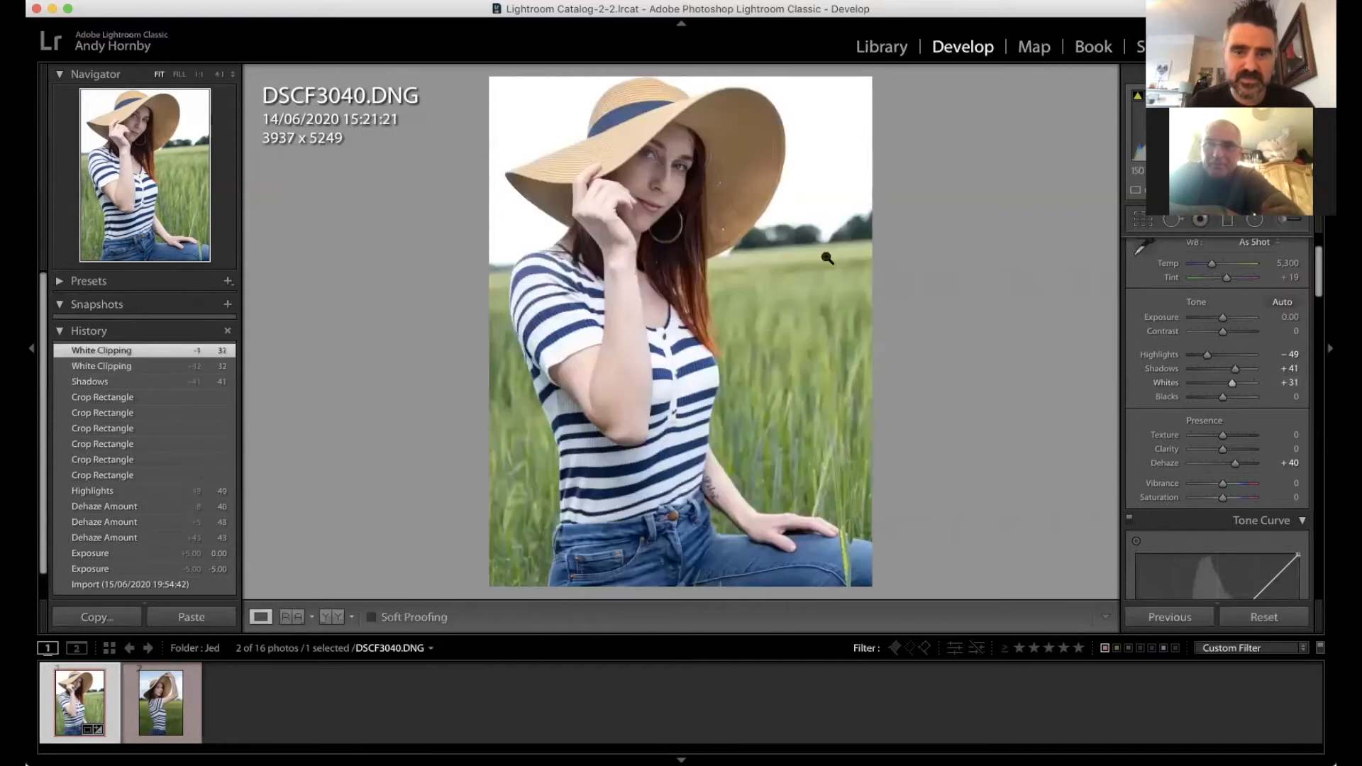
Step: Lower Blacks to -11 using the clipping preview
key(alt)
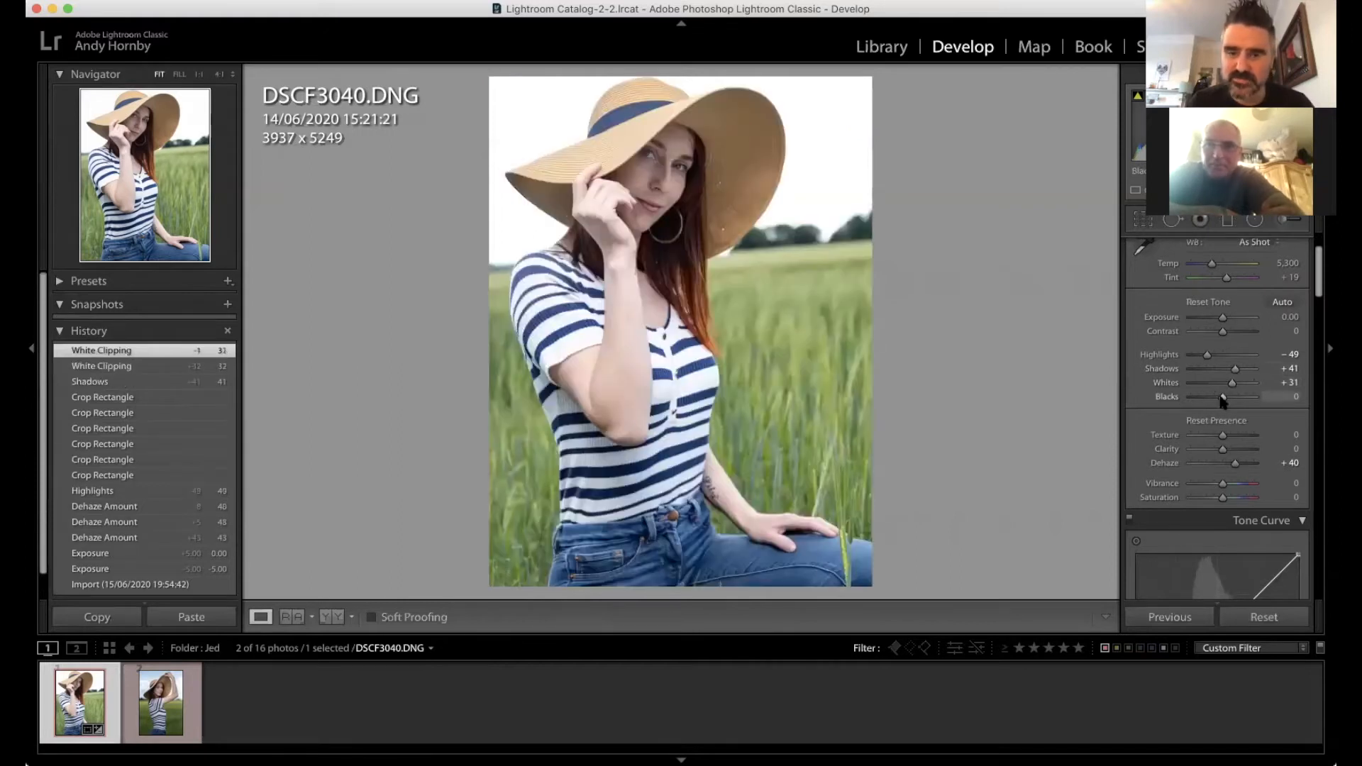
drag(1224, 400, 1218, 401)
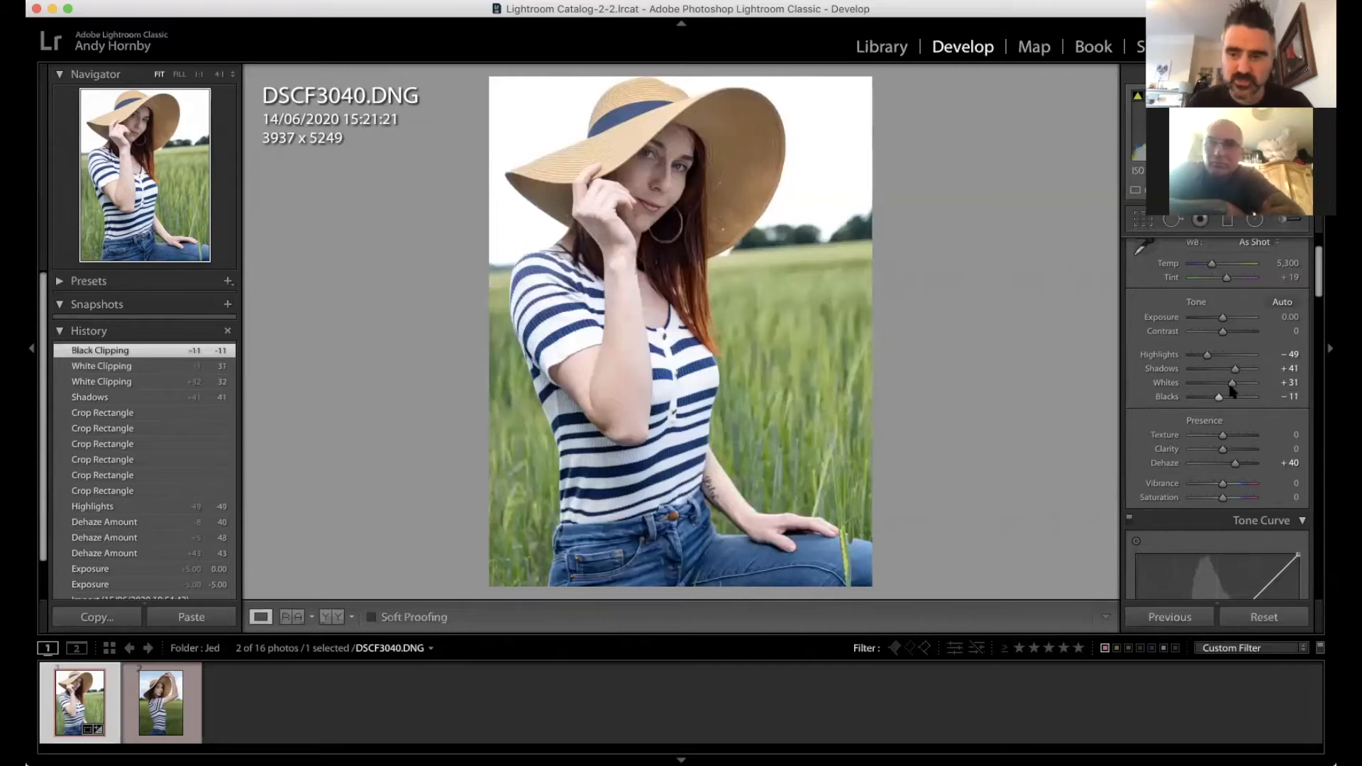
key(alt)
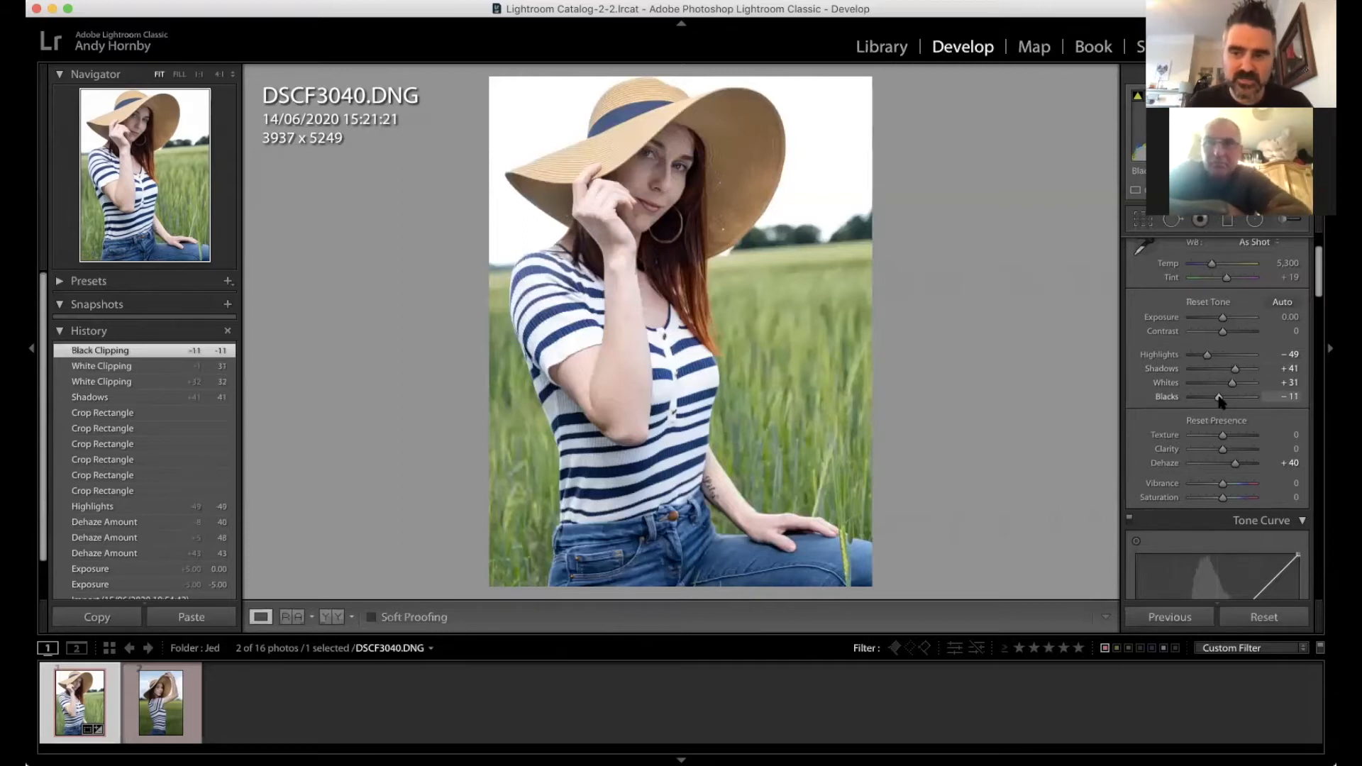
Step: Reset Blacks to 0 and try a lower setting of -19
double_click(1221, 399)
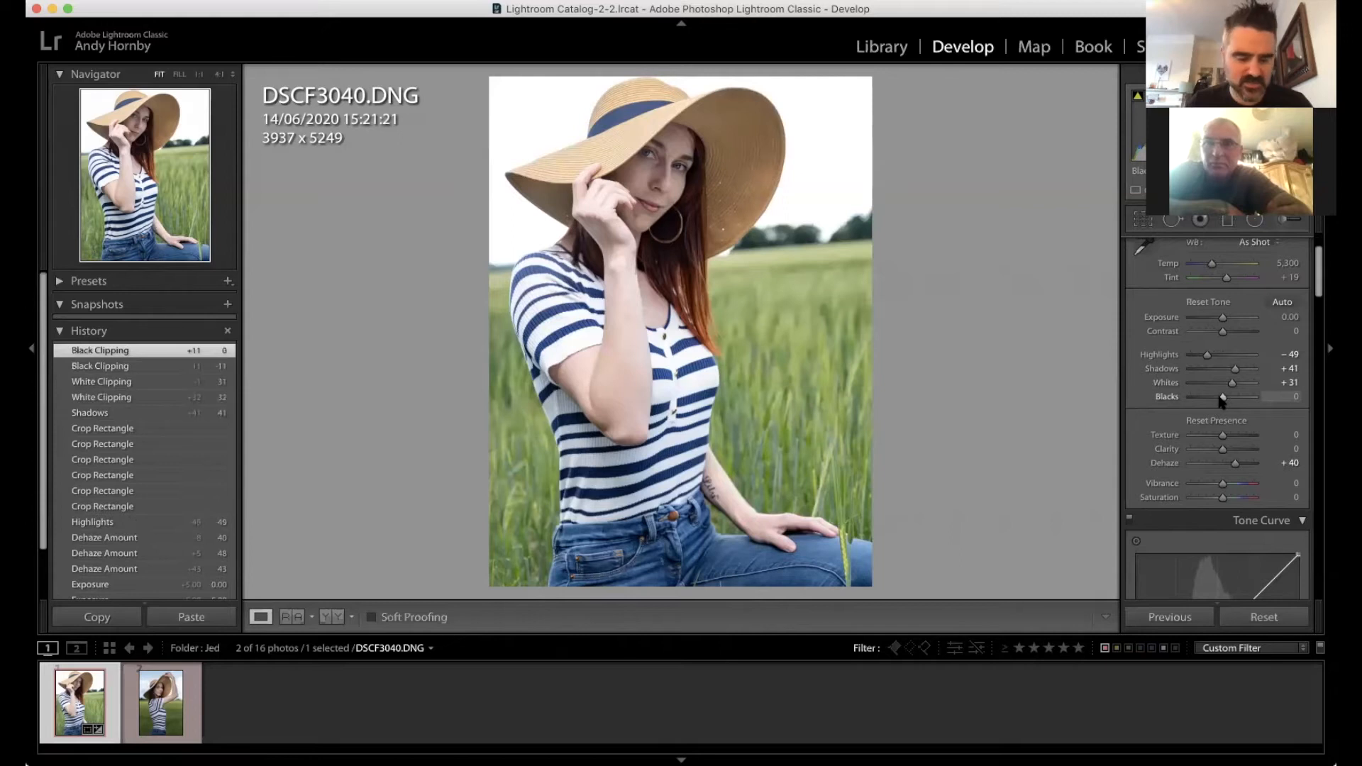
drag(1221, 400, 1223, 399)
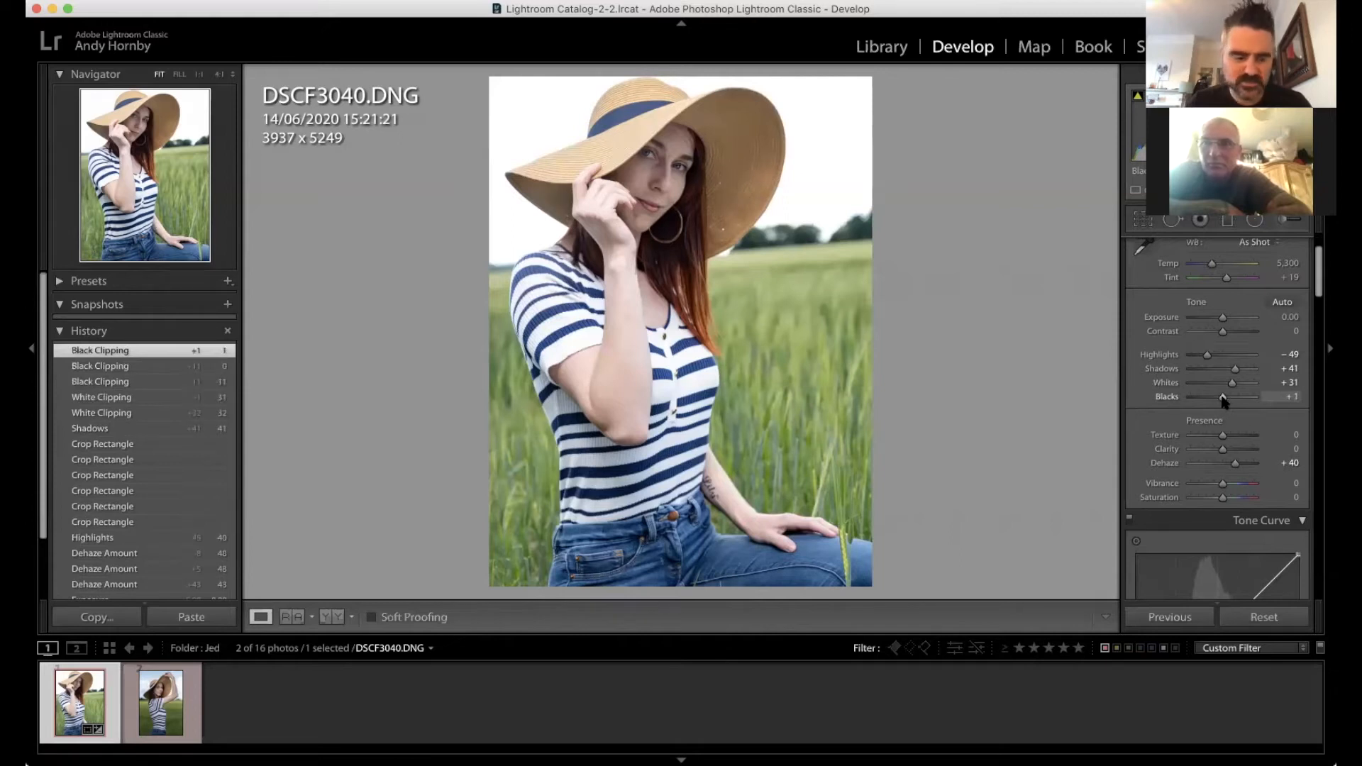
double_click(1224, 399)
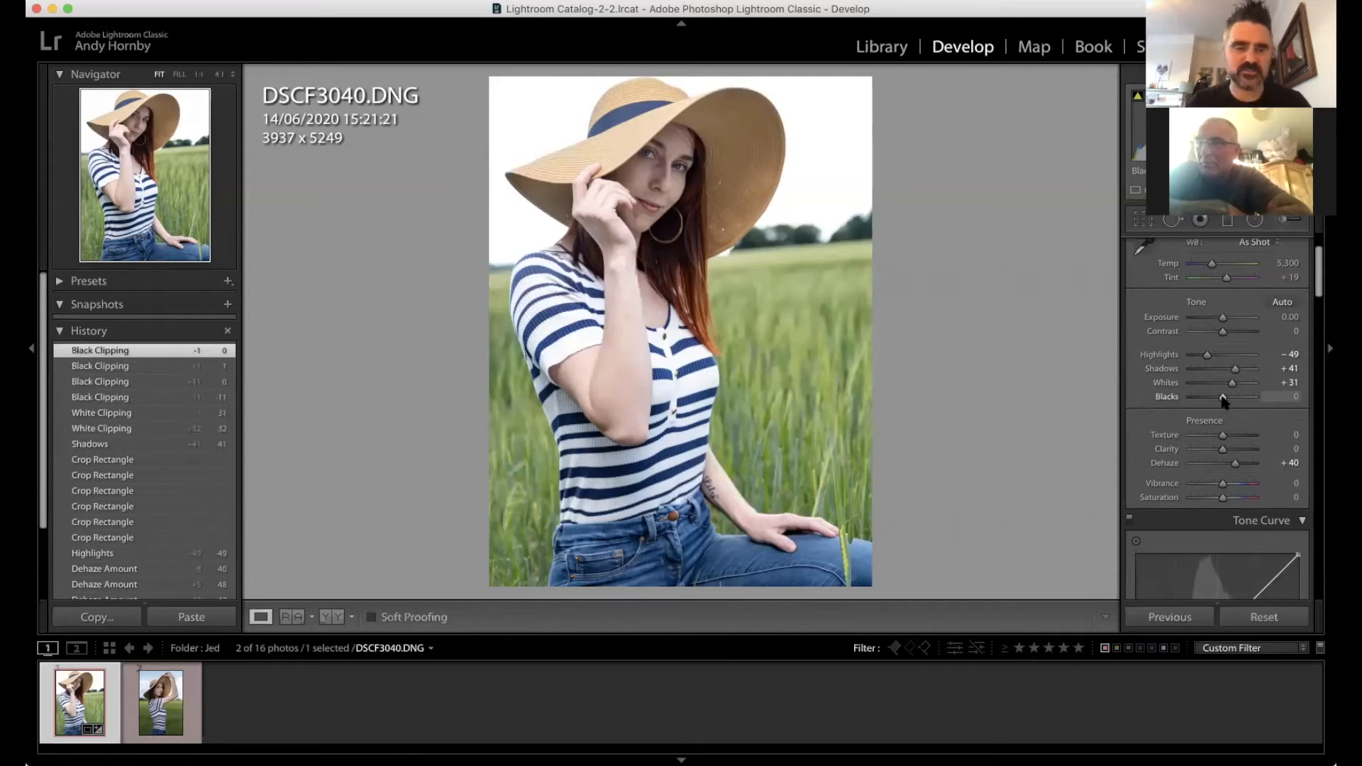
drag(1222, 399, 1222, 401)
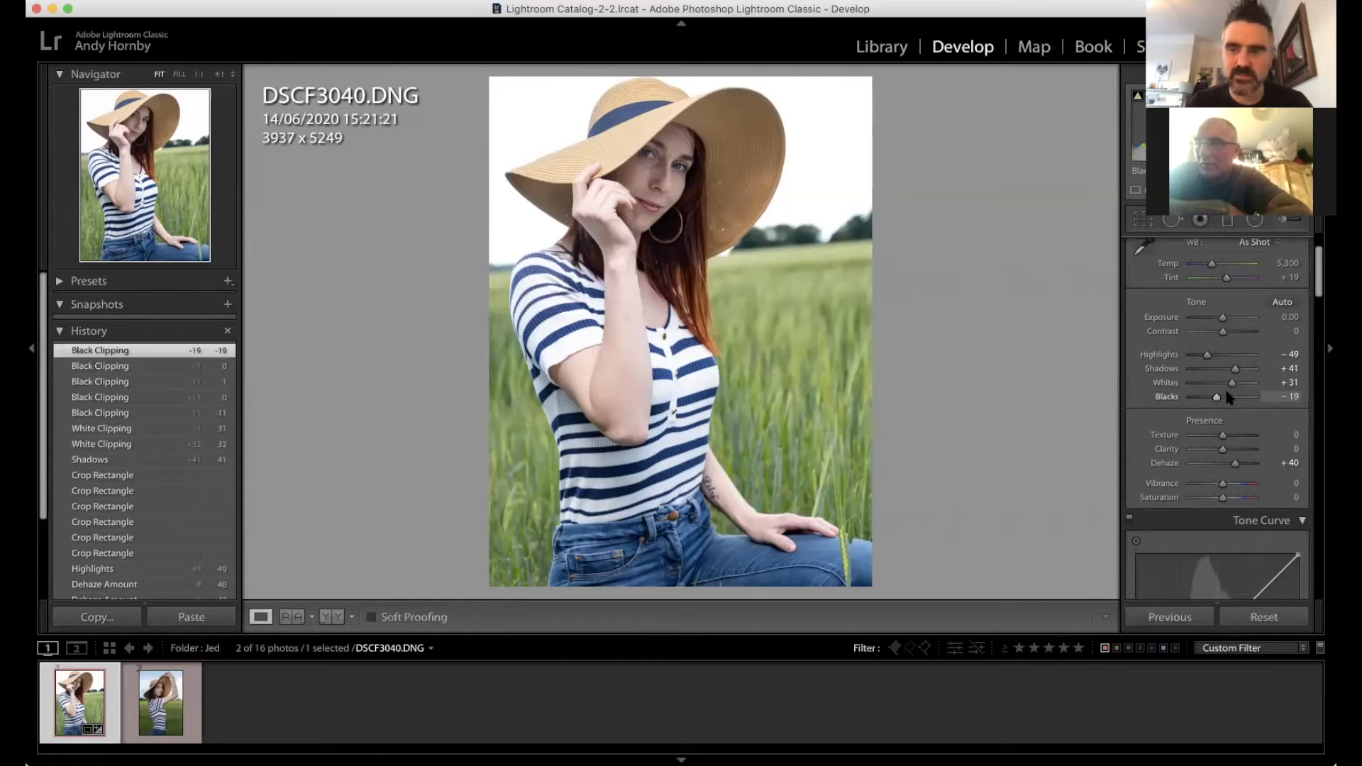
Step: Try Whites at -57, undo that change, and raise Blacks to +56 to lift the darkest tones
drag(1233, 385, 1235, 388)
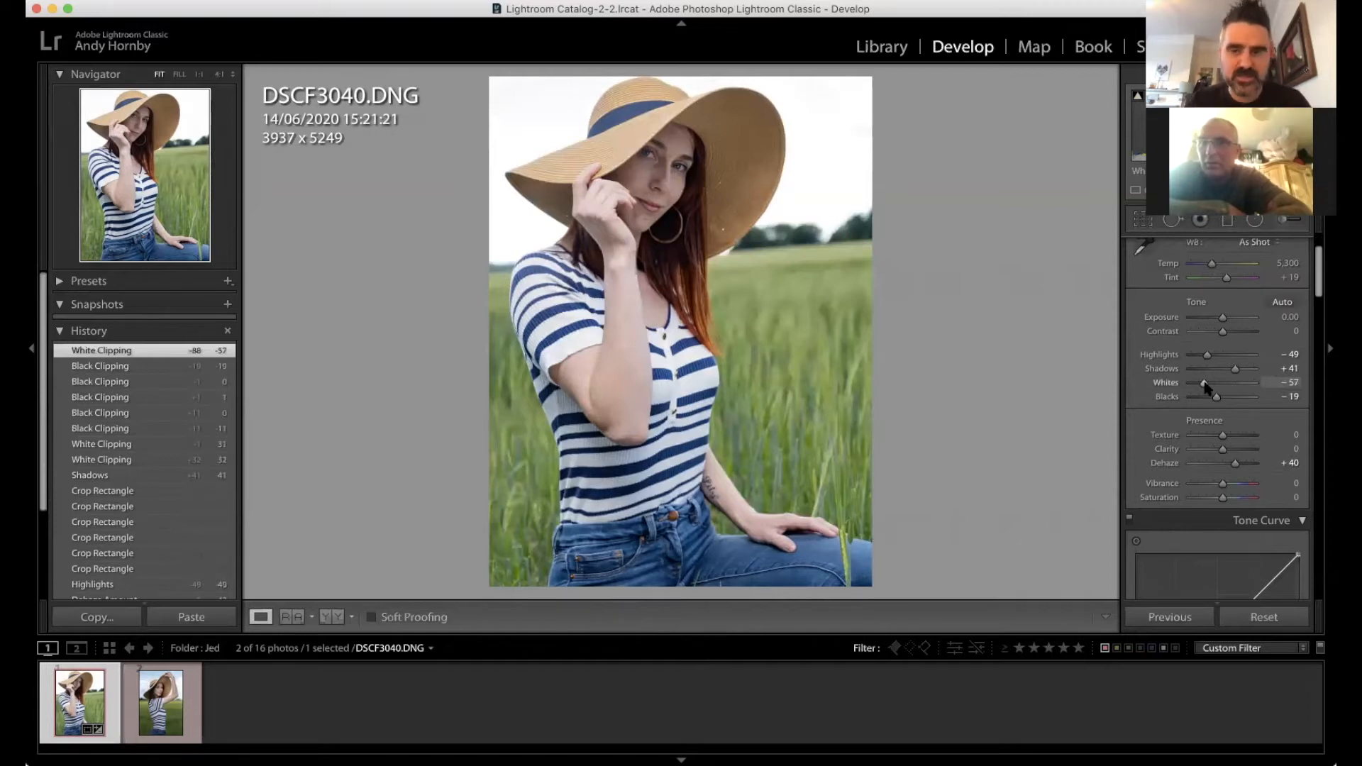
key(super+z)
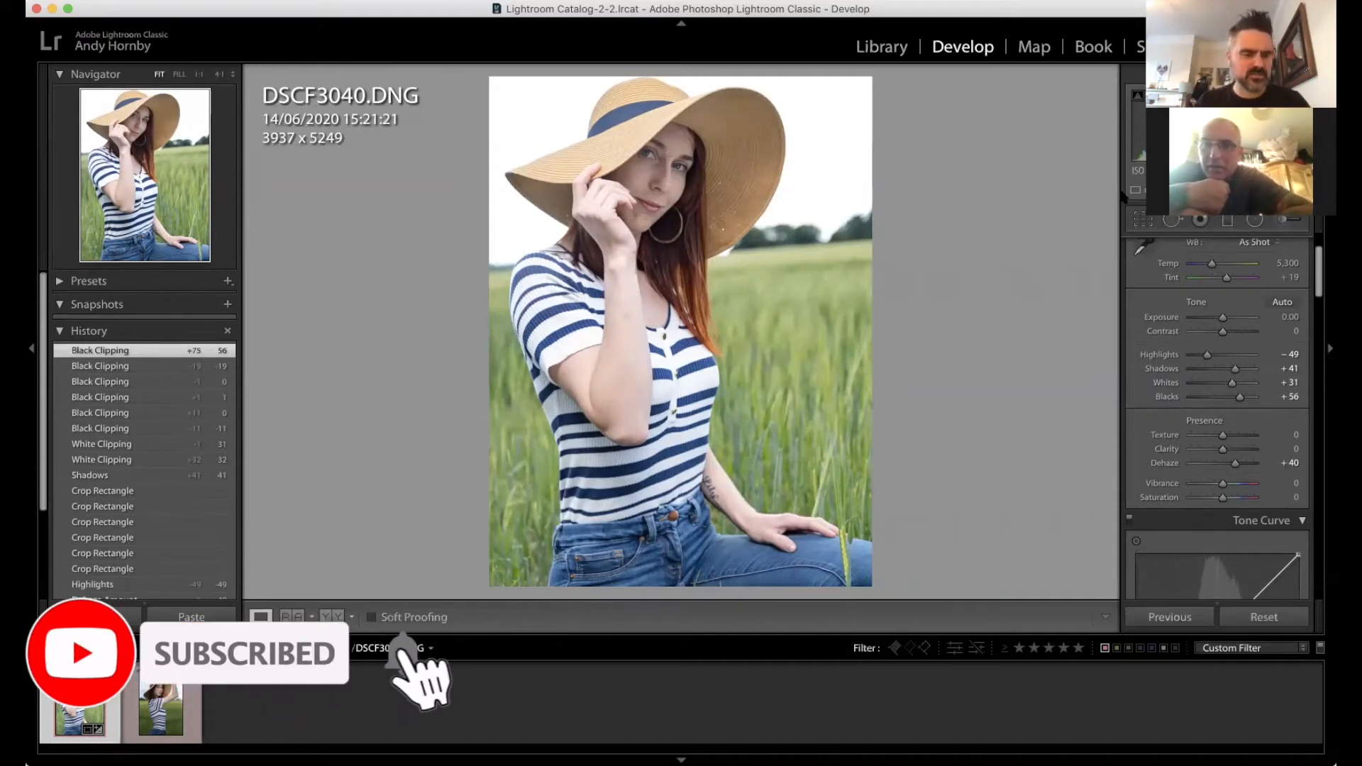
Step: In the other hat portrait, the 800 x 1200 JPG, lower Whites to -17 and adjust Blacks slightly
key(Right)
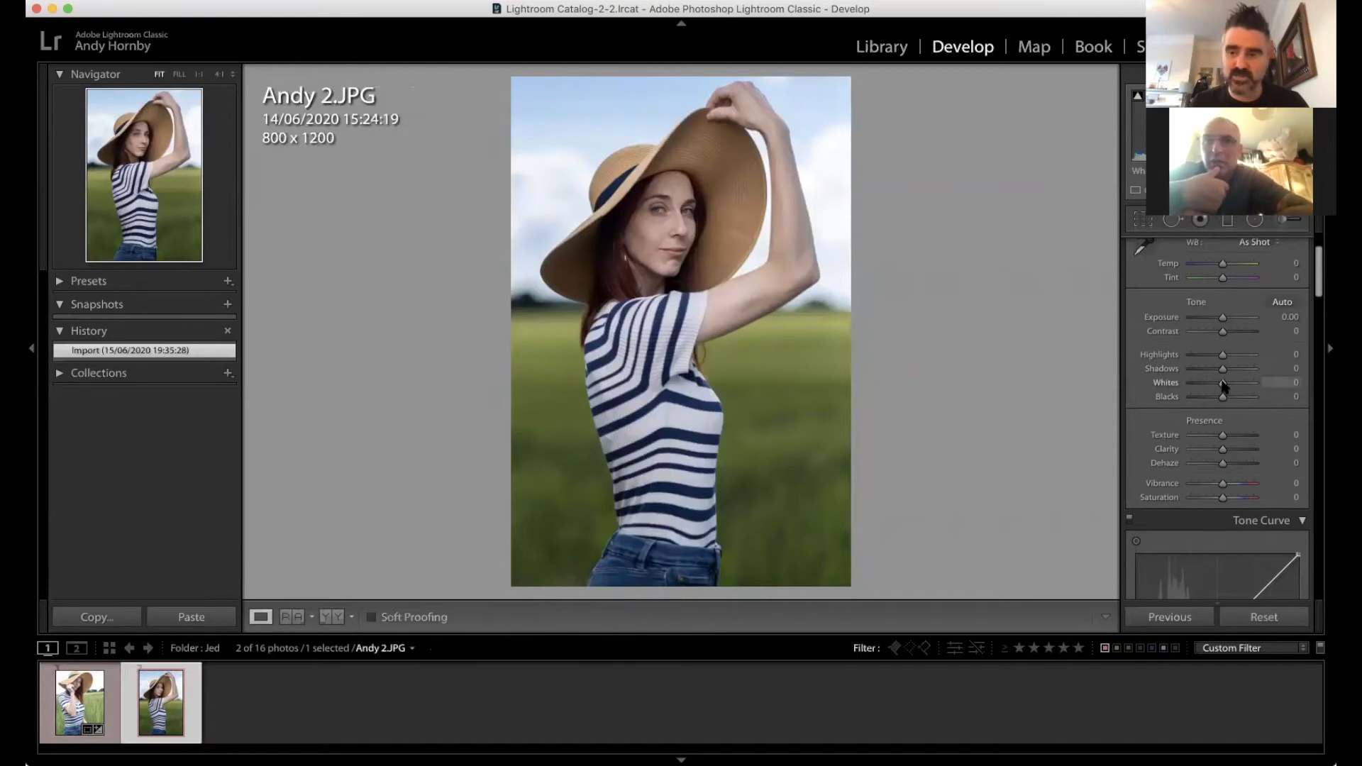
drag(1223, 385, 1217, 385)
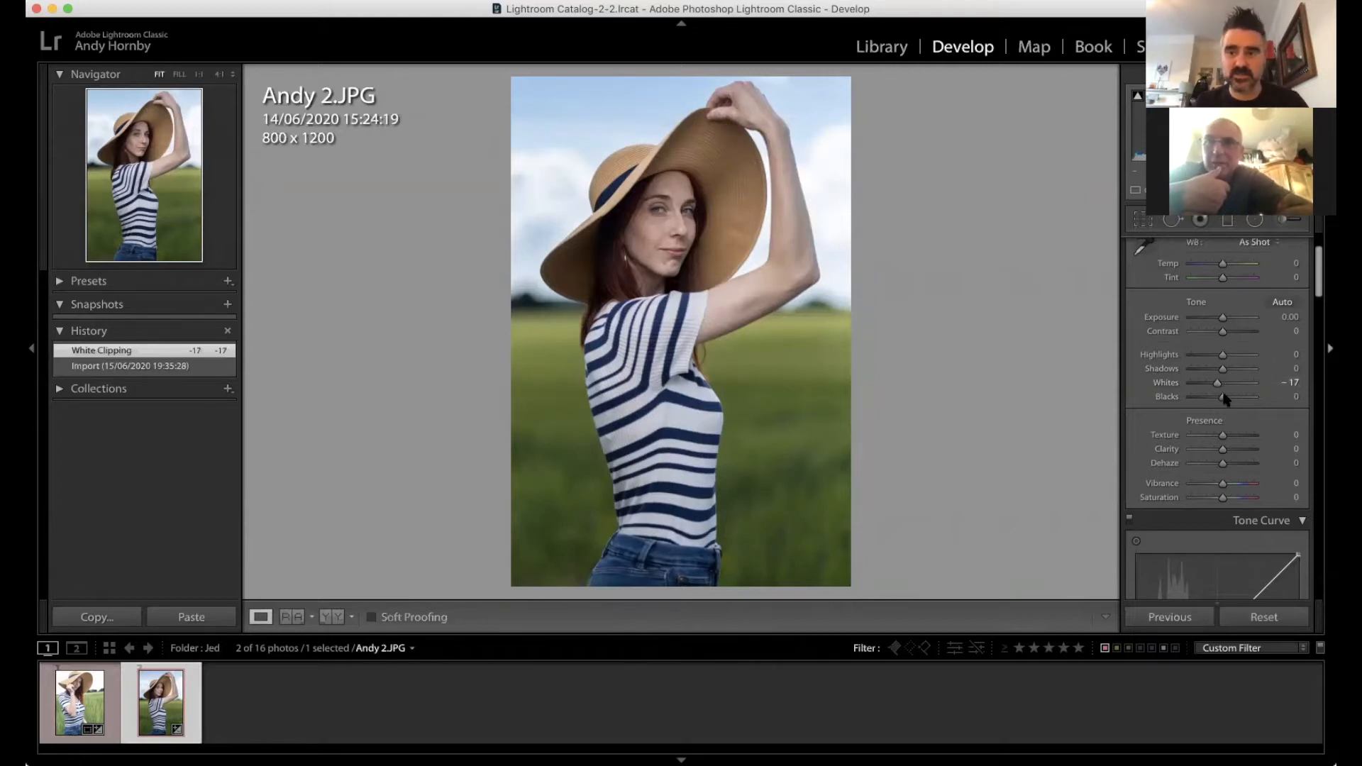
drag(1223, 397, 1221, 398)
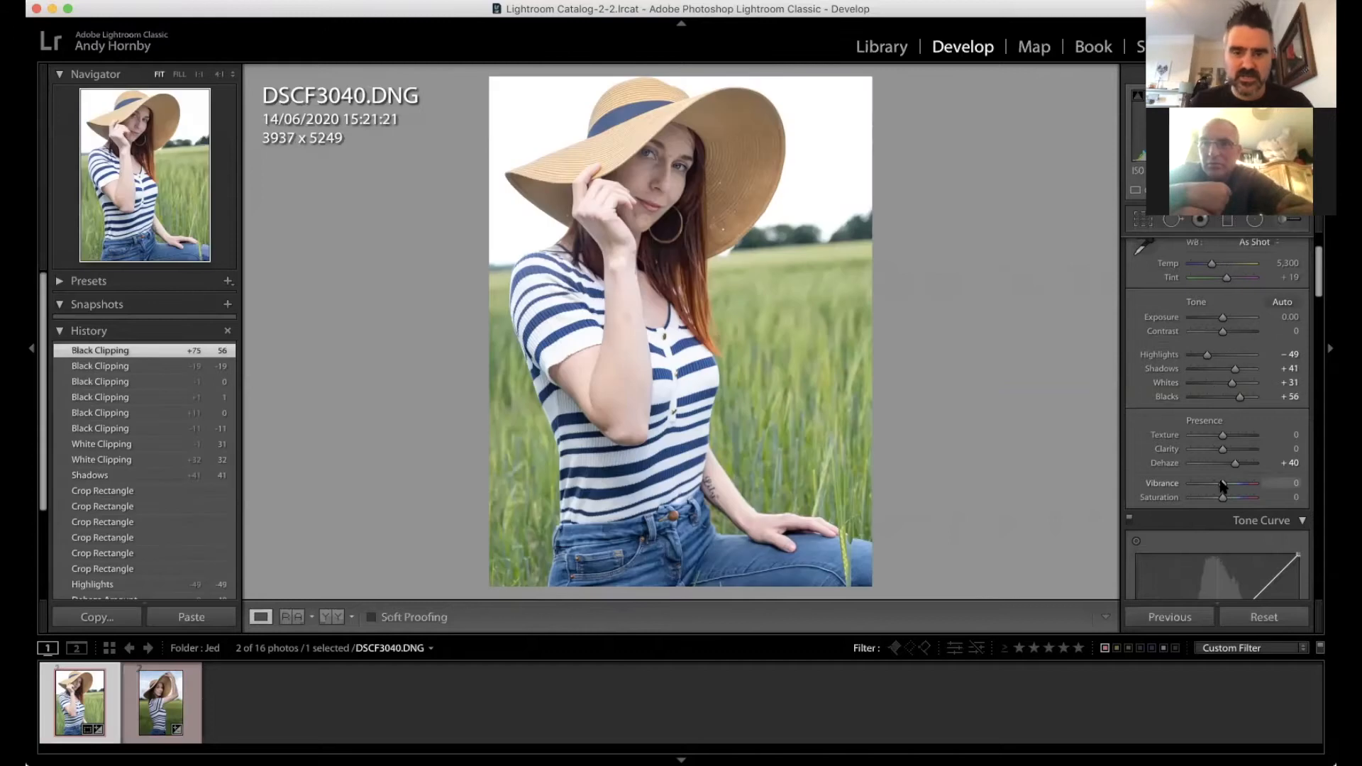
Step: On DSCF3040.DNG, raise Vibrance to +29 and try Saturation at +97 before reducing it to +1
drag(1223, 485, 1232, 483)
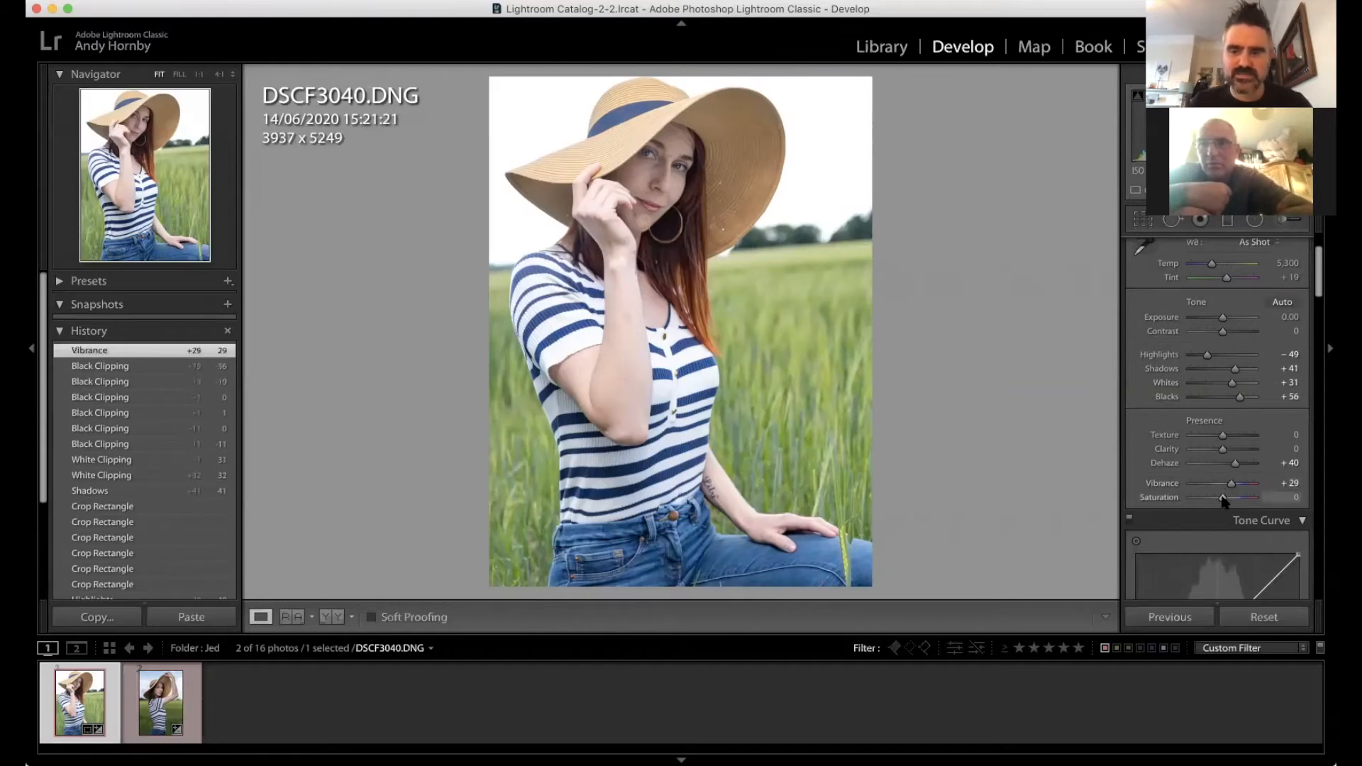
drag(1223, 499, 1253, 498)
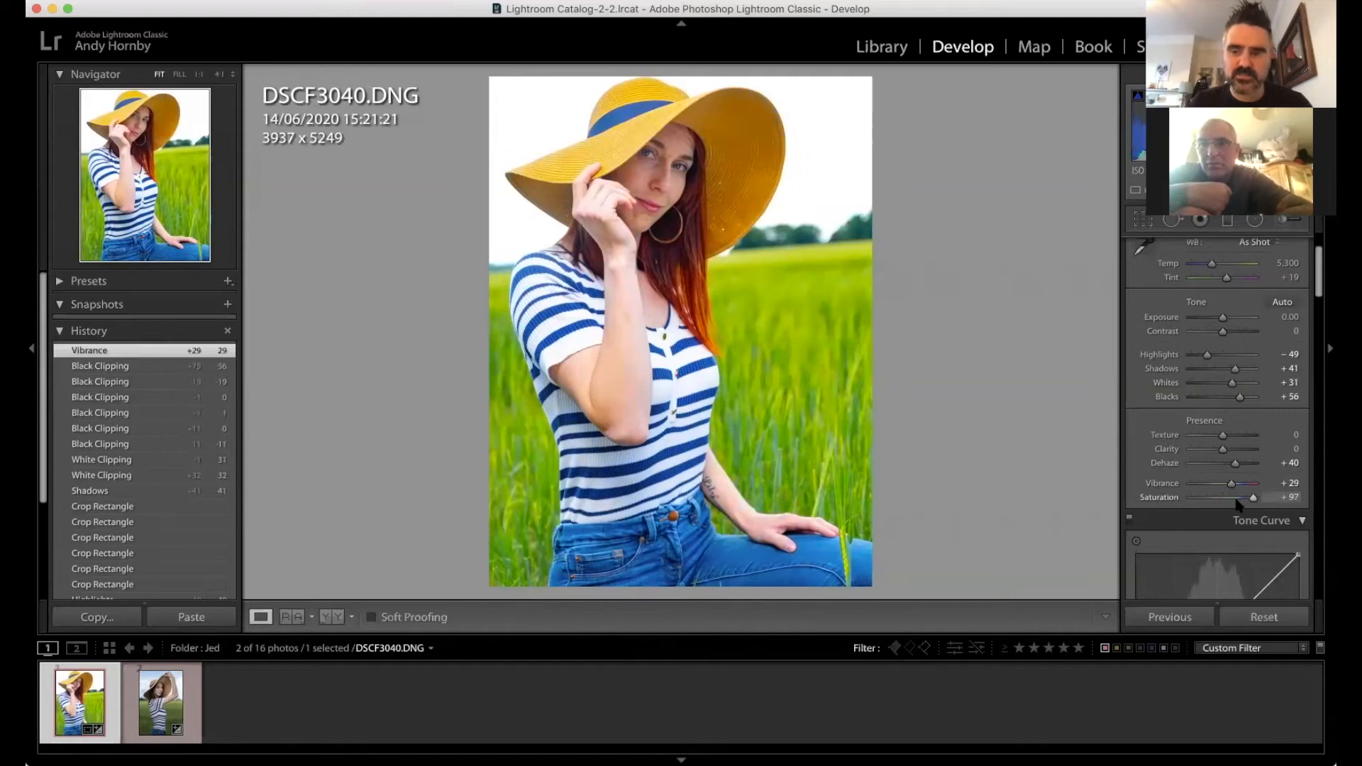
click(1225, 498)
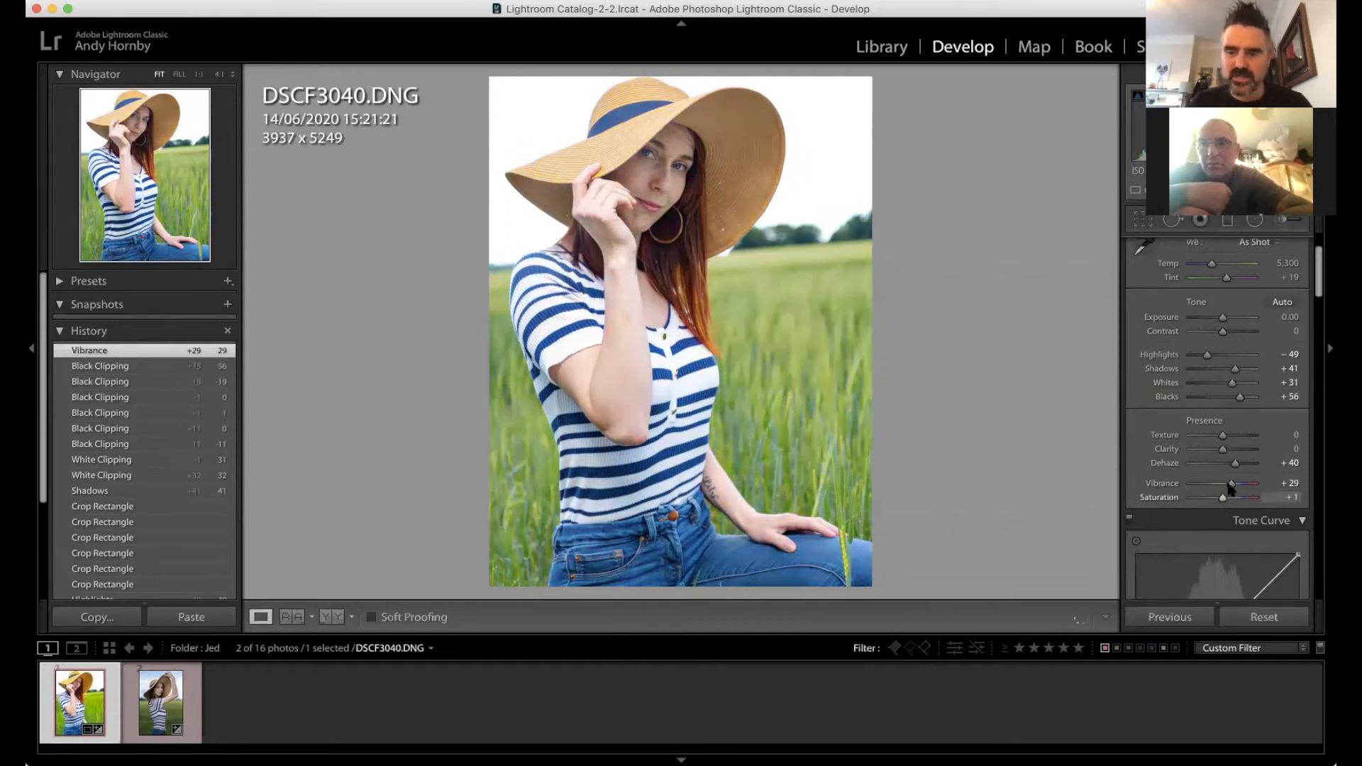
Step: Try Saturation at +100, reset it to 0, and raise Vibrance to +54
mouse_move(1233, 487)
mouse_down()
mouse_move(1253, 488)
mouse_move(1236, 487)
mouse_up()
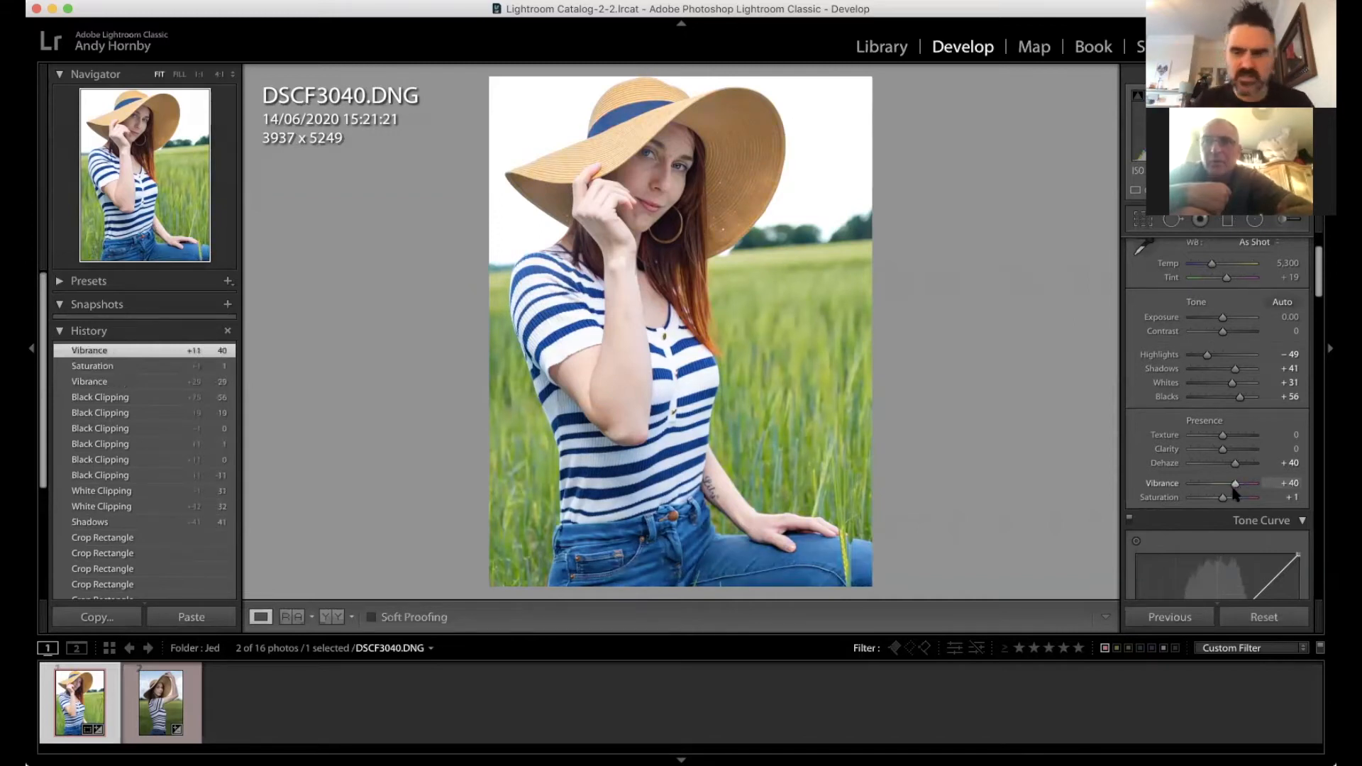
drag(1236, 494, 1257, 497)
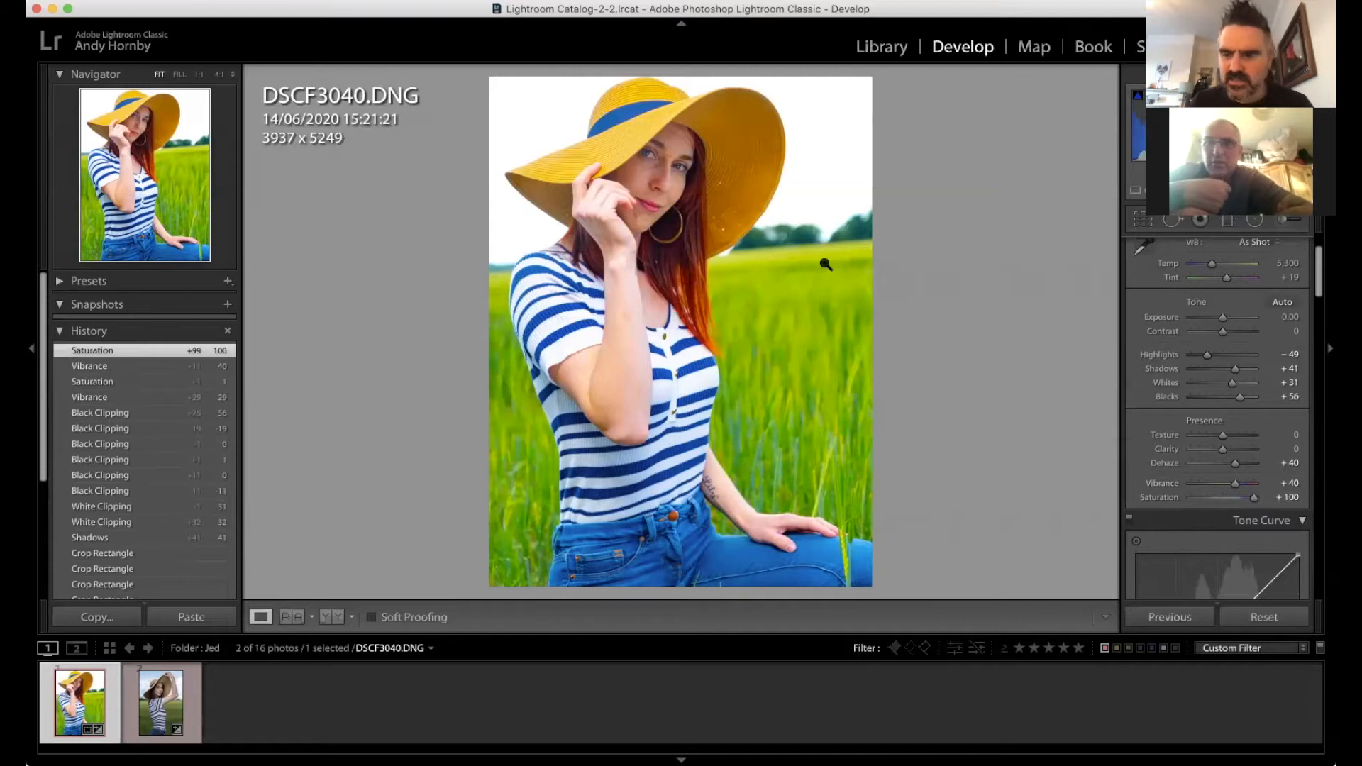
double_click(1253, 497)
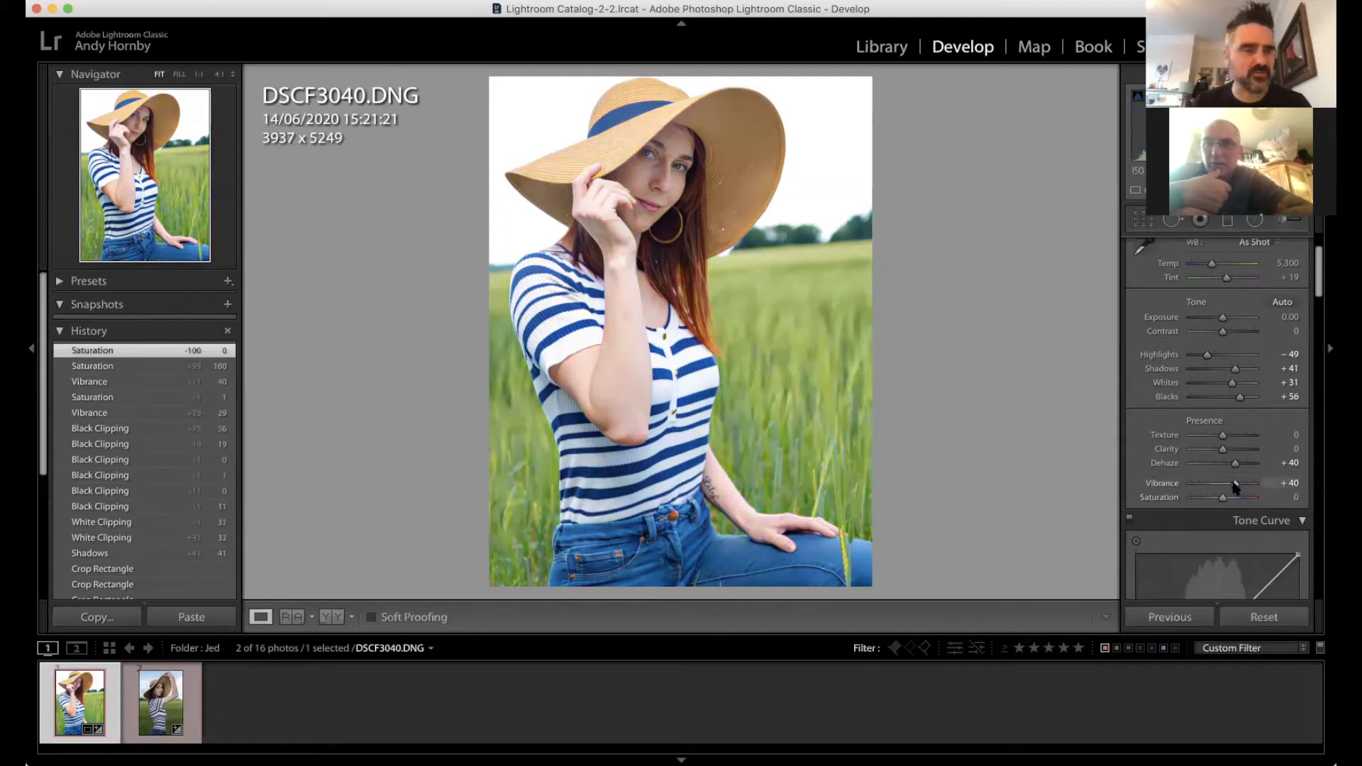
drag(1237, 487, 1240, 488)
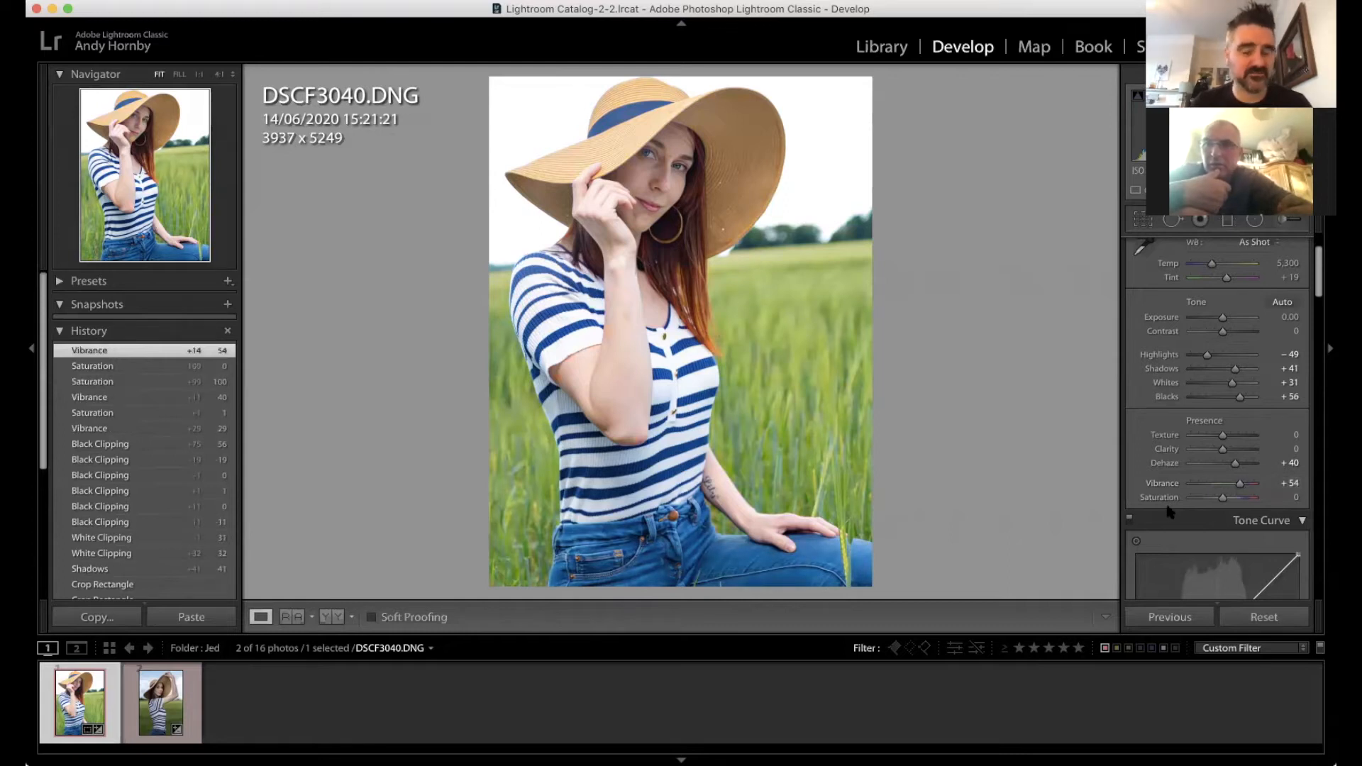
Step: Lift the black point of the RGB tone curve to about 5% and add a slightly lowered point in the shadows
scroll(1170, 512, down, 2)
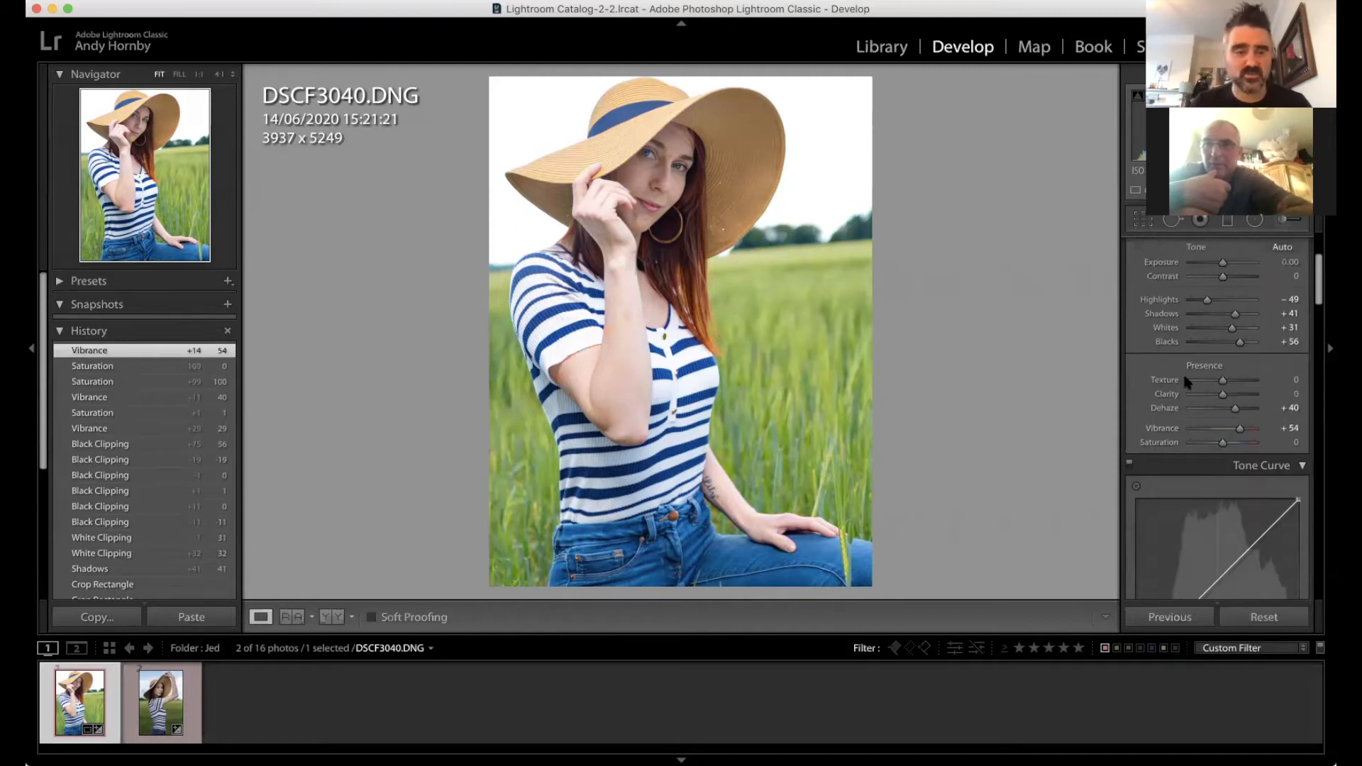
scroll(1178, 406, down, 5)
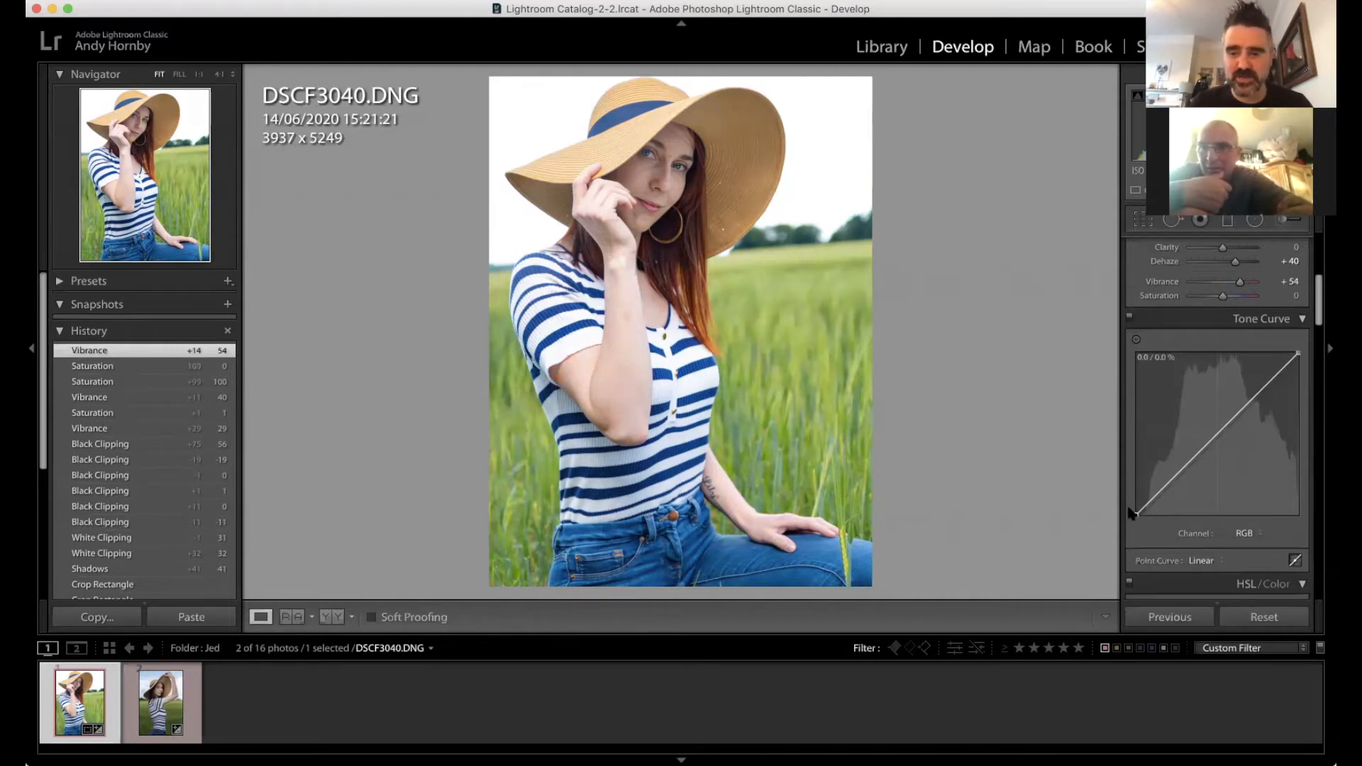
drag(1135, 516, 1128, 506)
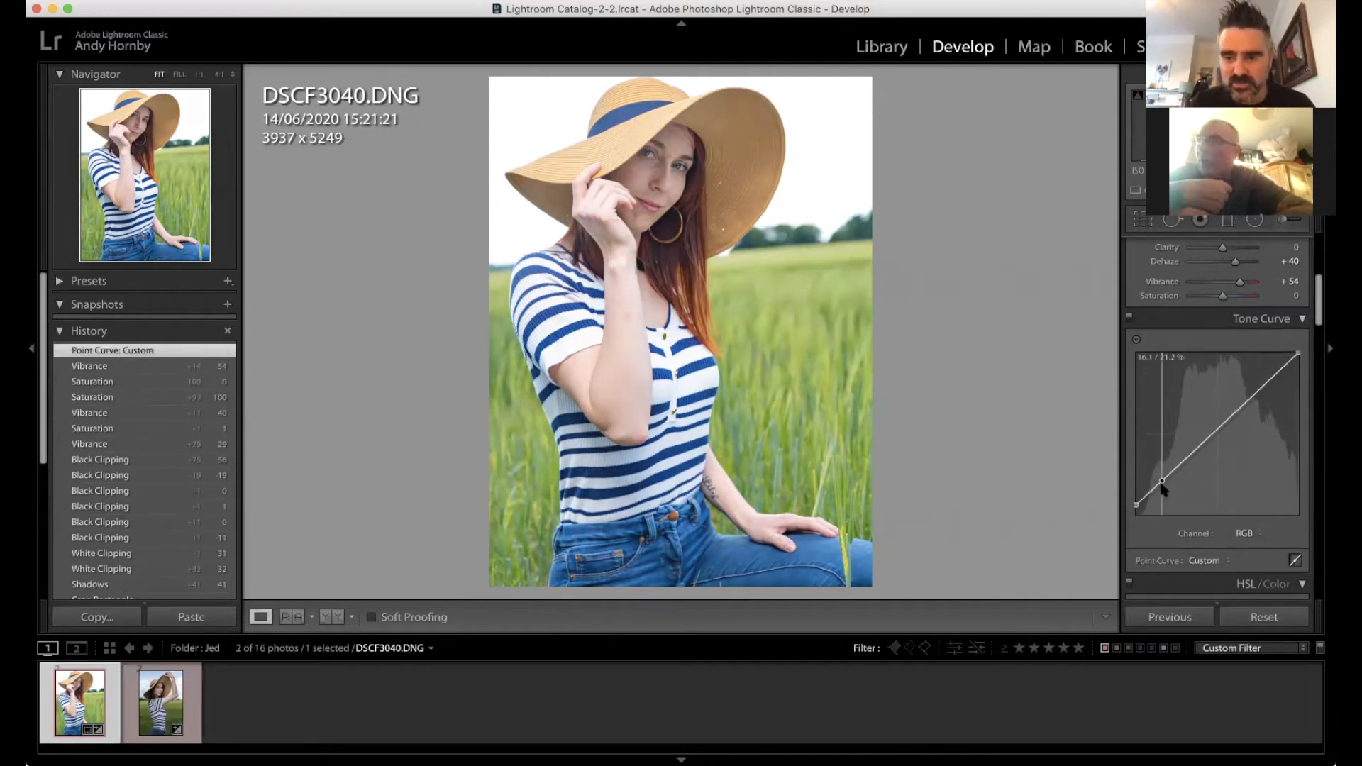
click(1164, 486)
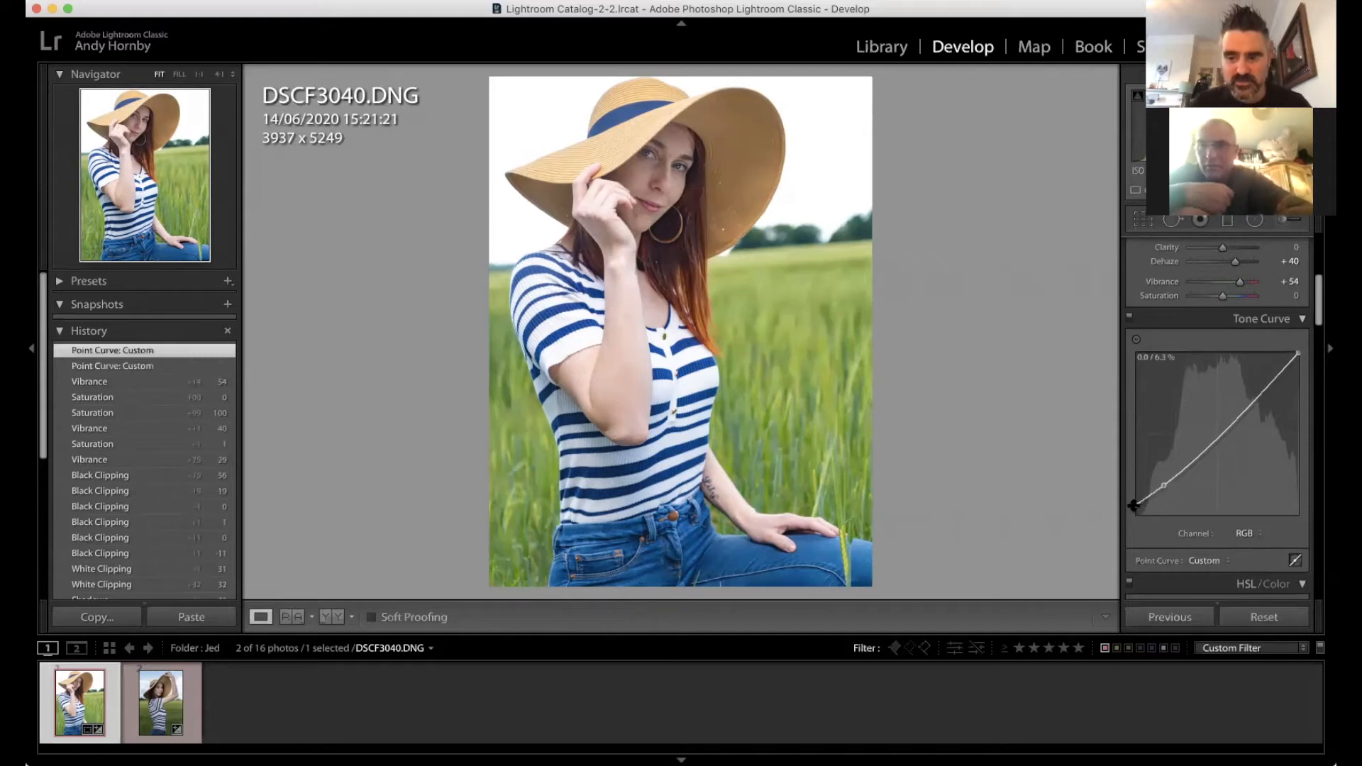
mouse_move(1129, 507)
mouse_down()
mouse_move(1127, 486)
mouse_move(1136, 509)
mouse_up()
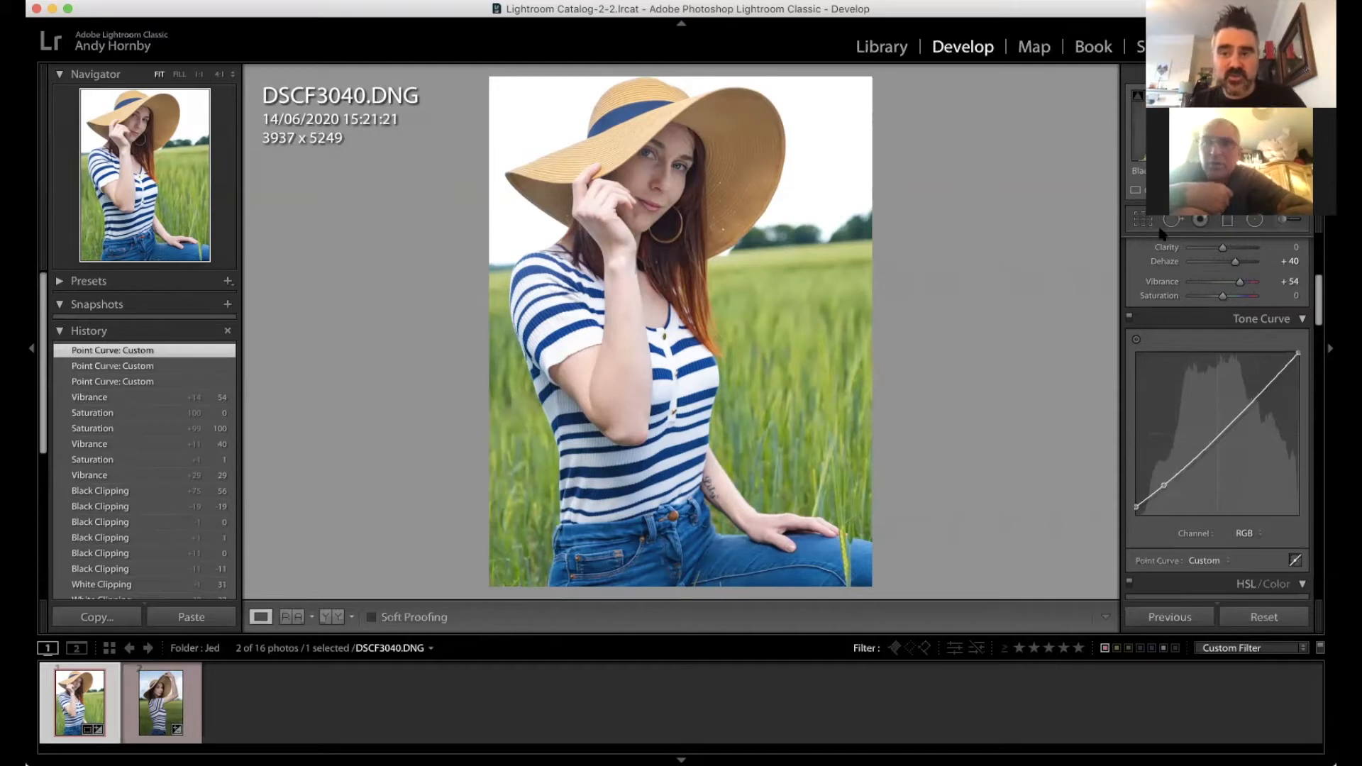
Step: Try Blacks at -100 to compare it with the curve's faded shadows, and undo the change
scroll(1162, 238, up, 2)
scroll(1164, 247, up, 2)
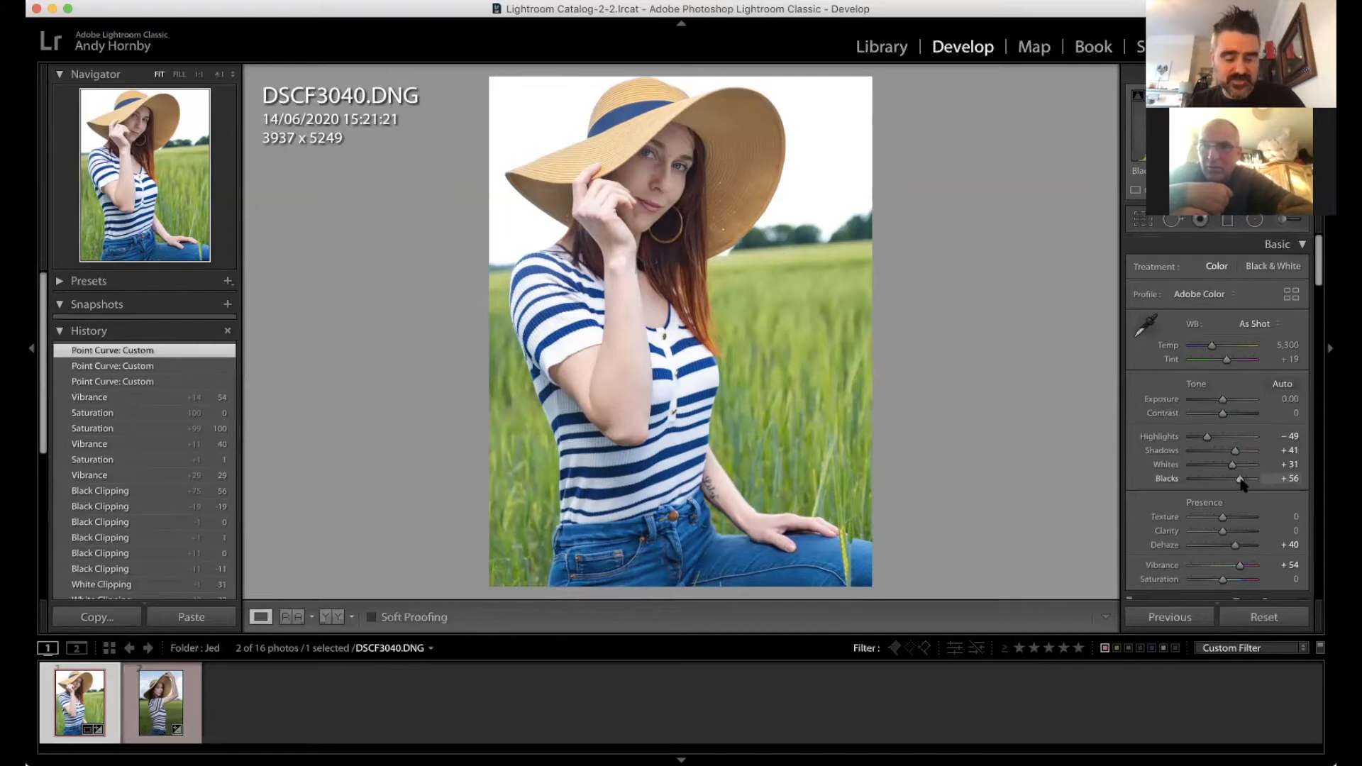
drag(1240, 481, 1191, 480)
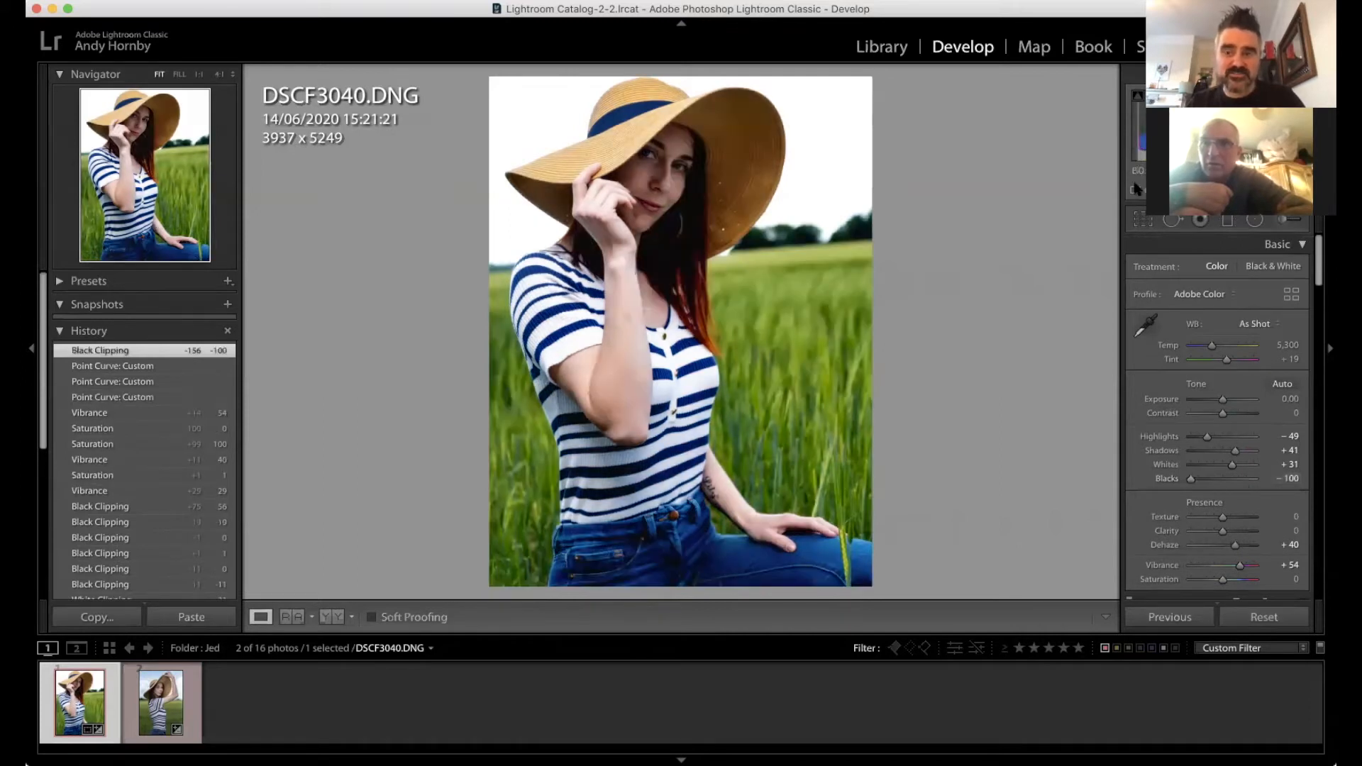
key(super+z)
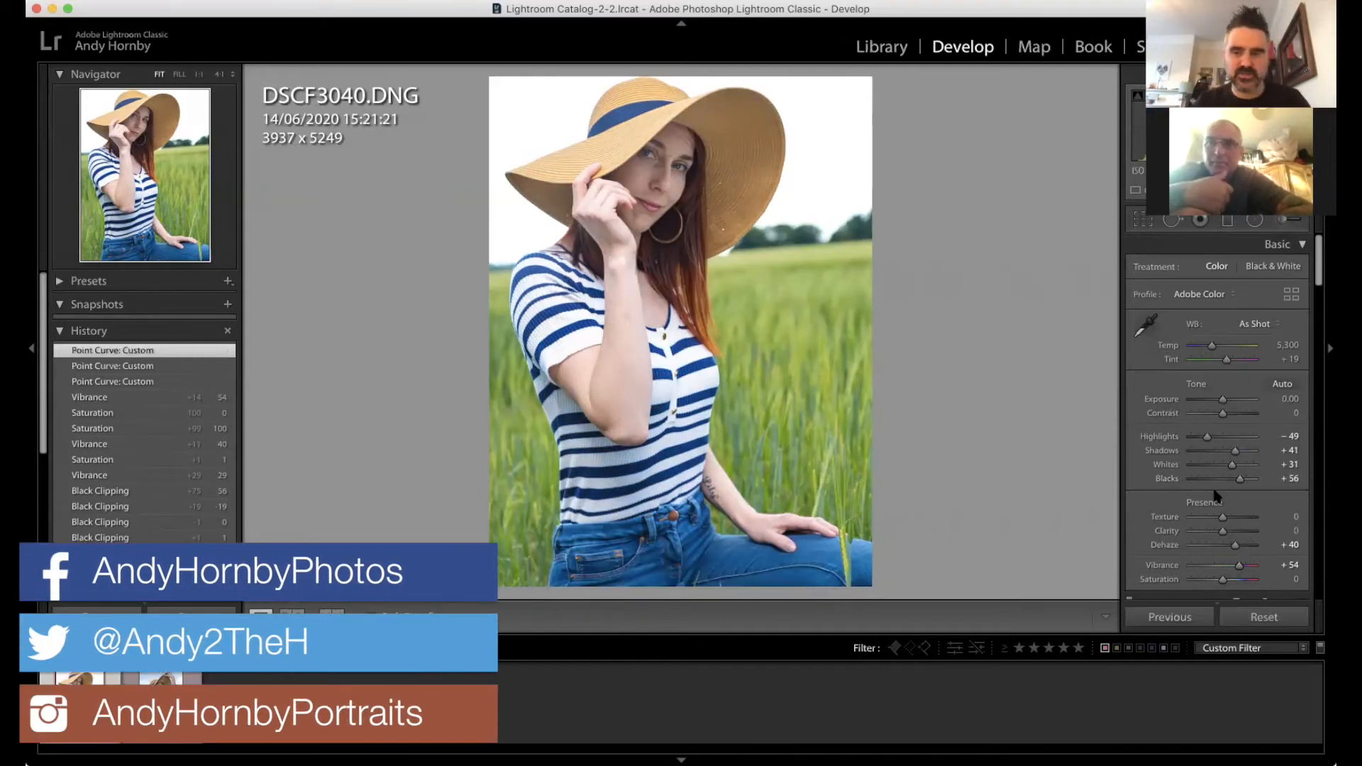
Step: Add a slightly raised point in the highlights of the RGB tone curve to form a gentle S-curve
scroll(1216, 495, down, 5)
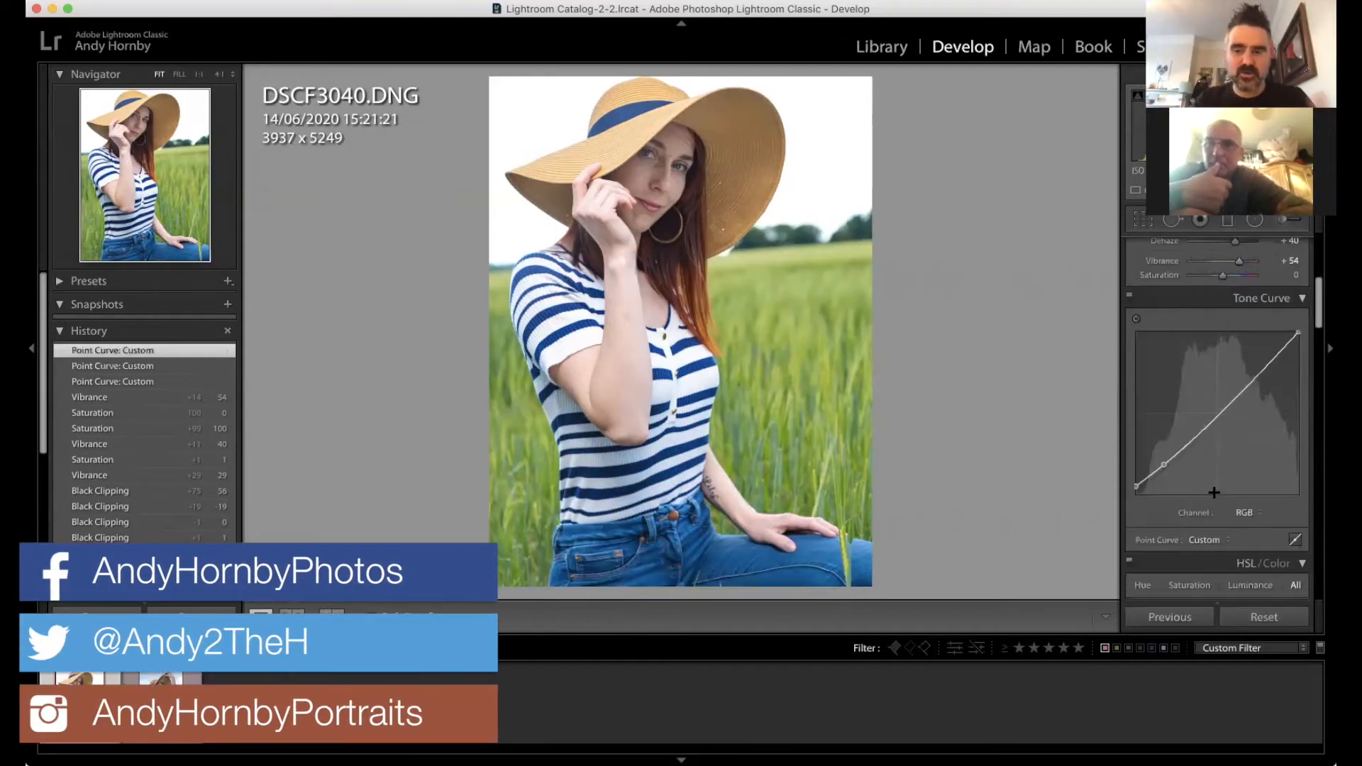
click(1246, 383)
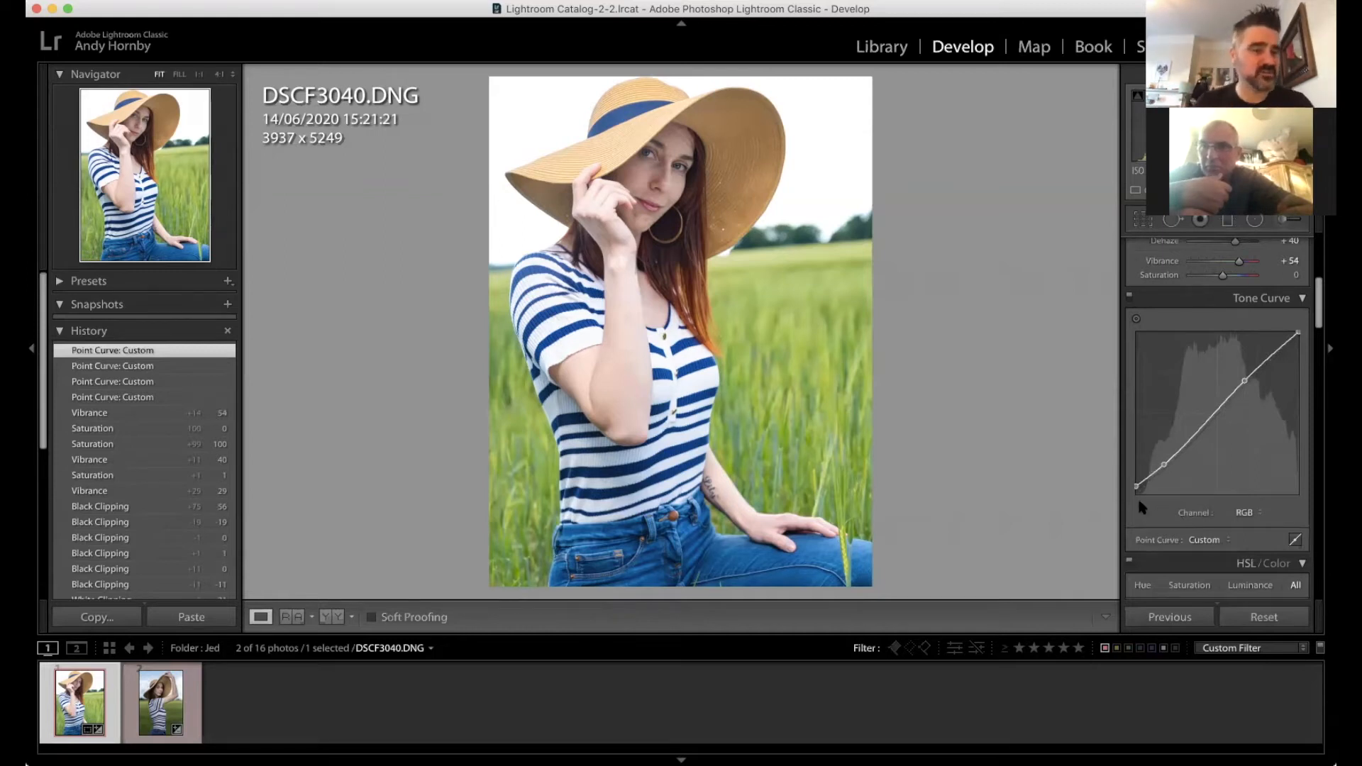
scroll(1140, 504, down, 1)
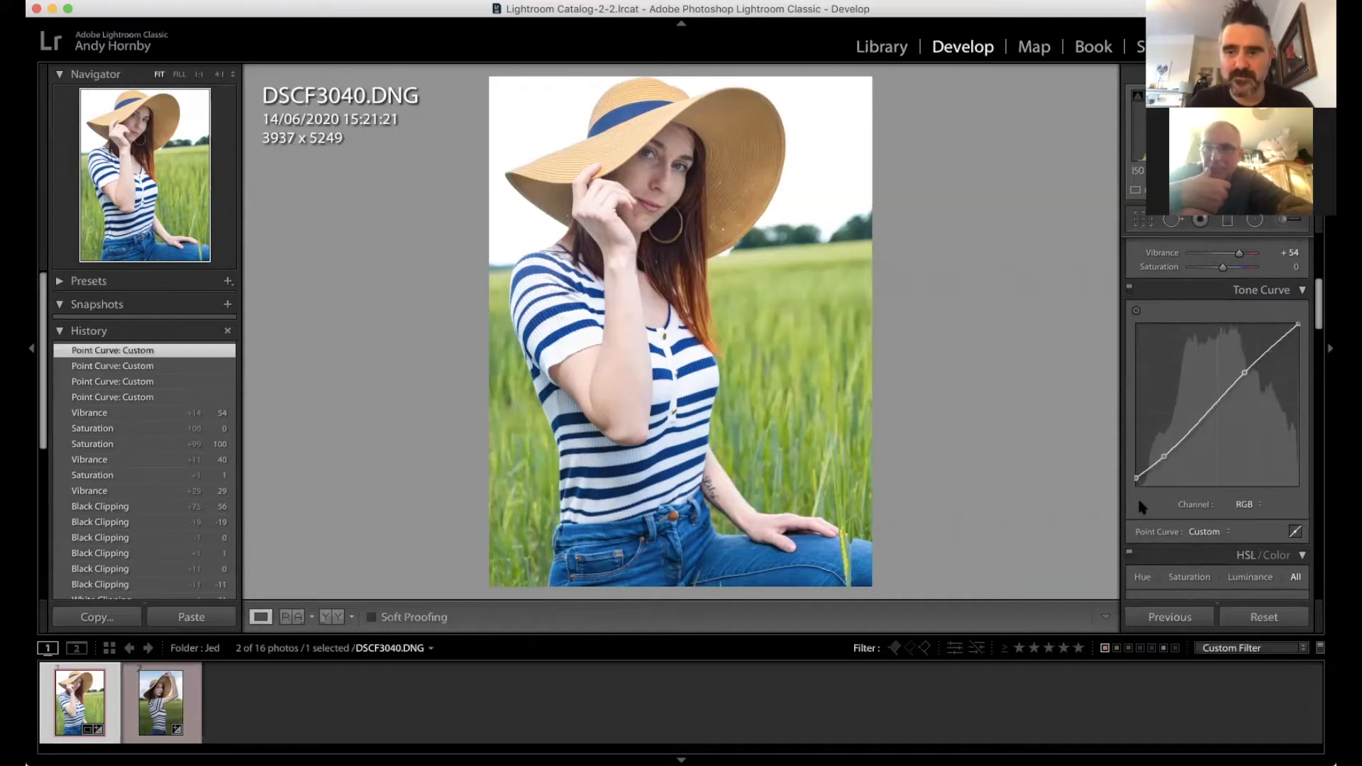
scroll(1139, 500, down, 2)
scroll(1134, 487, up, 2)
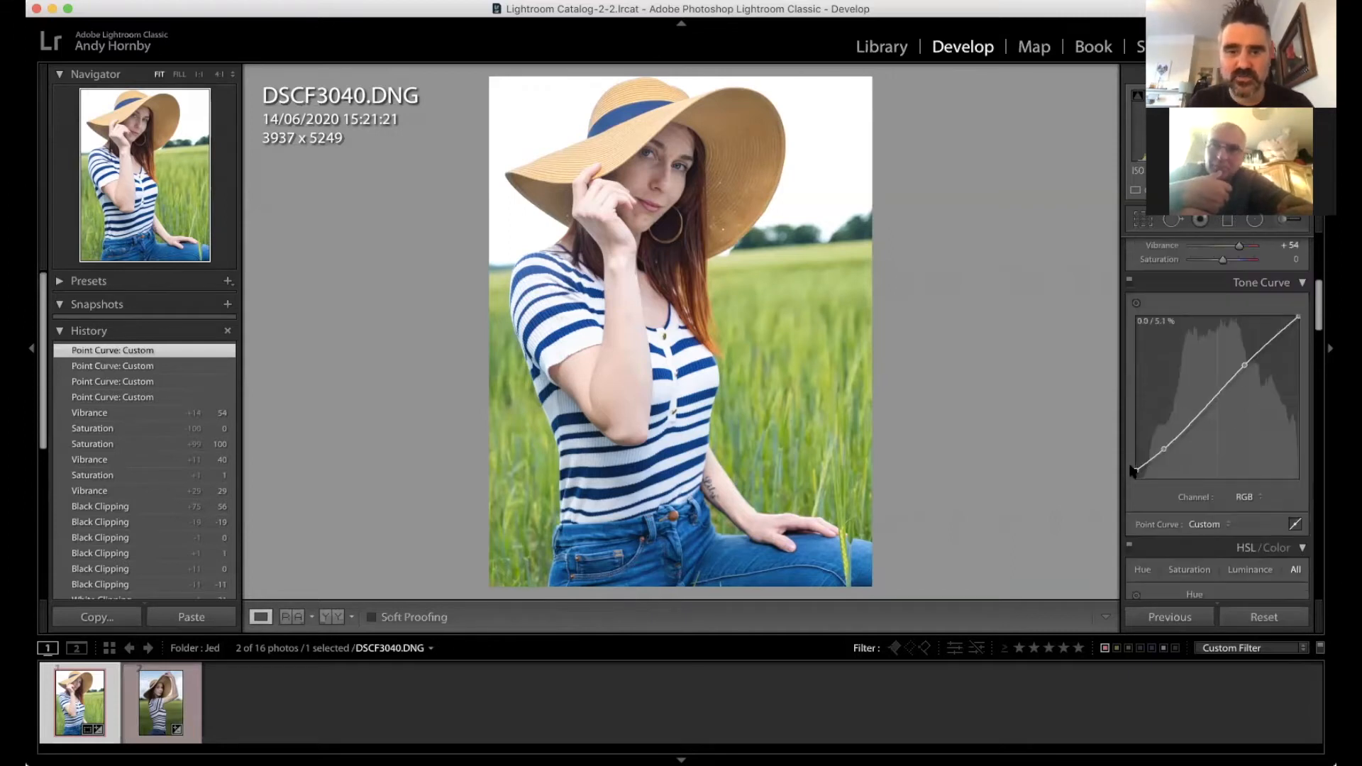
Step: Raise the RGB tone curve's black point to about 7.1%, keeping the white point at maximum
drag(1136, 470, 1131, 465)
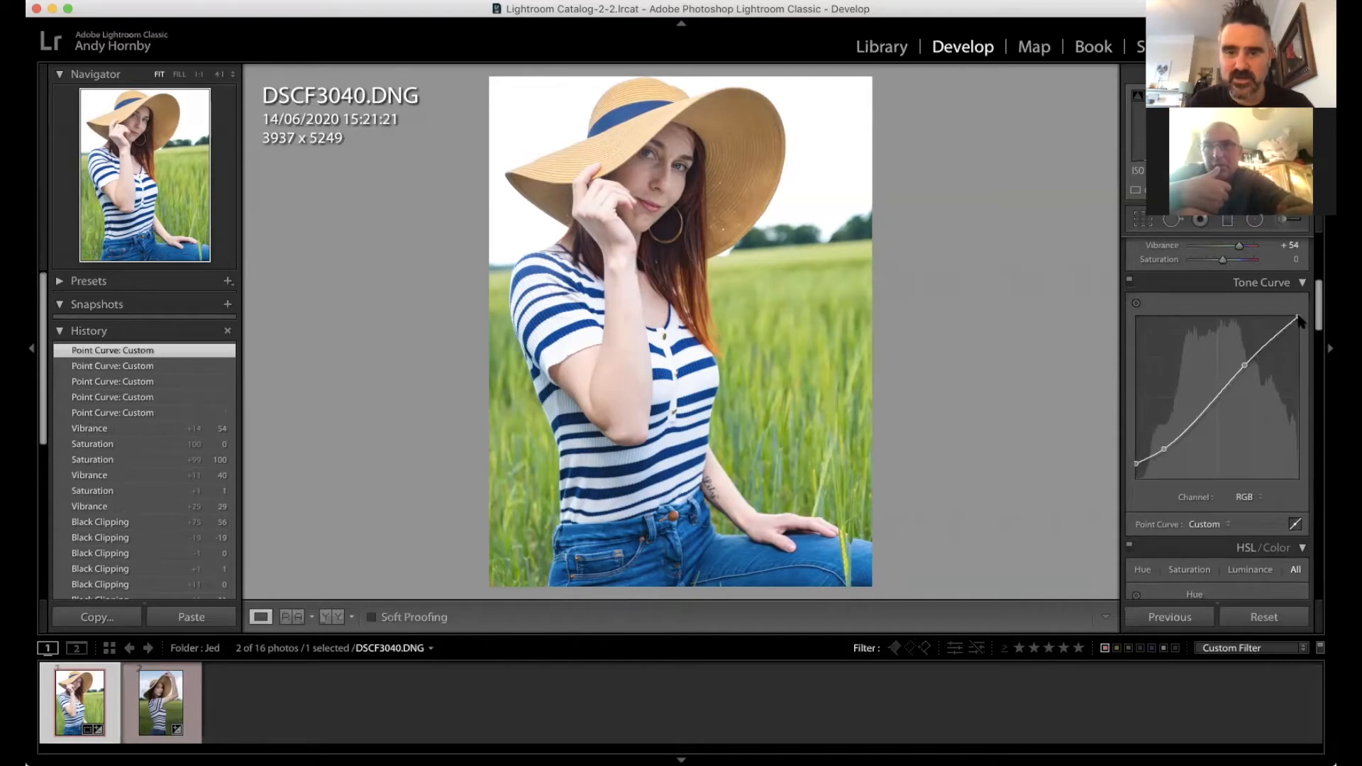
mouse_move(1300, 321)
mouse_down()
mouse_move(1299, 332)
mouse_move(1300, 315)
mouse_up()
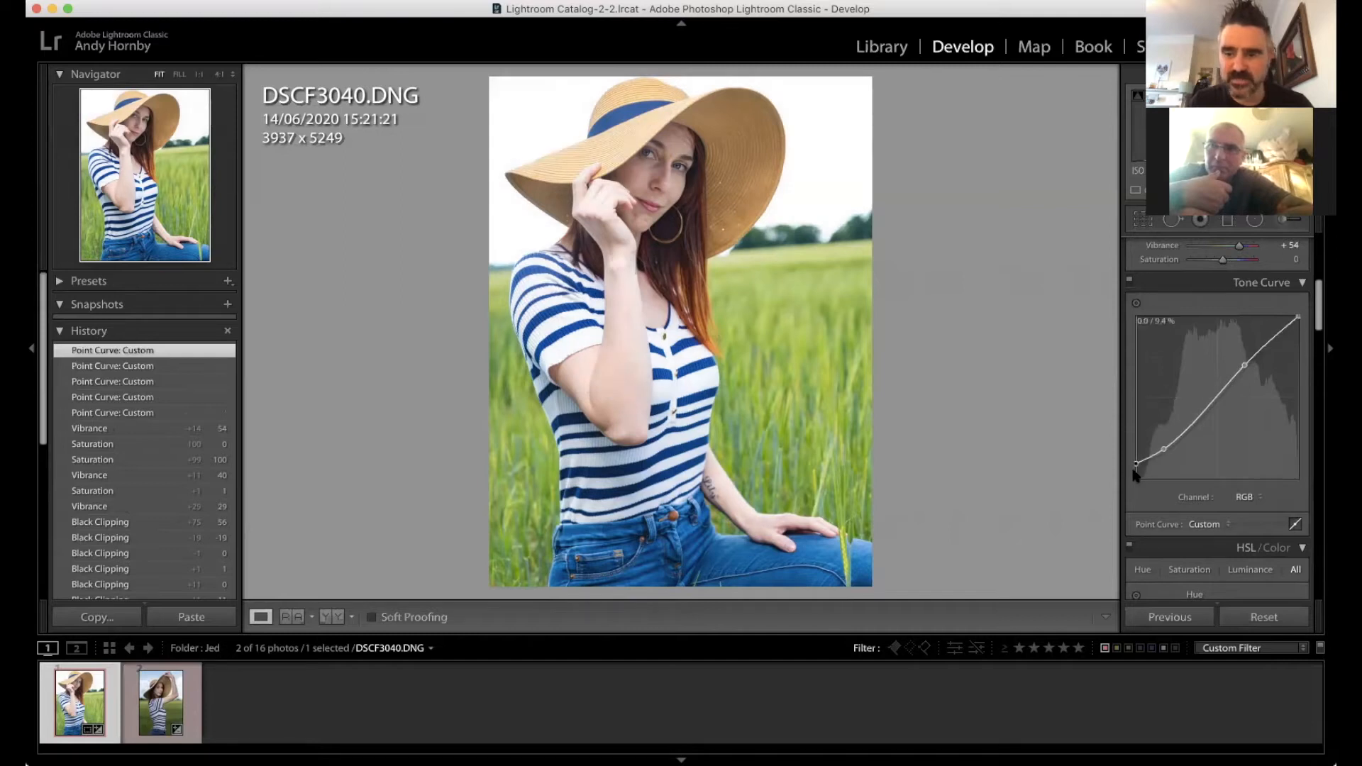
drag(1136, 475, 1136, 481)
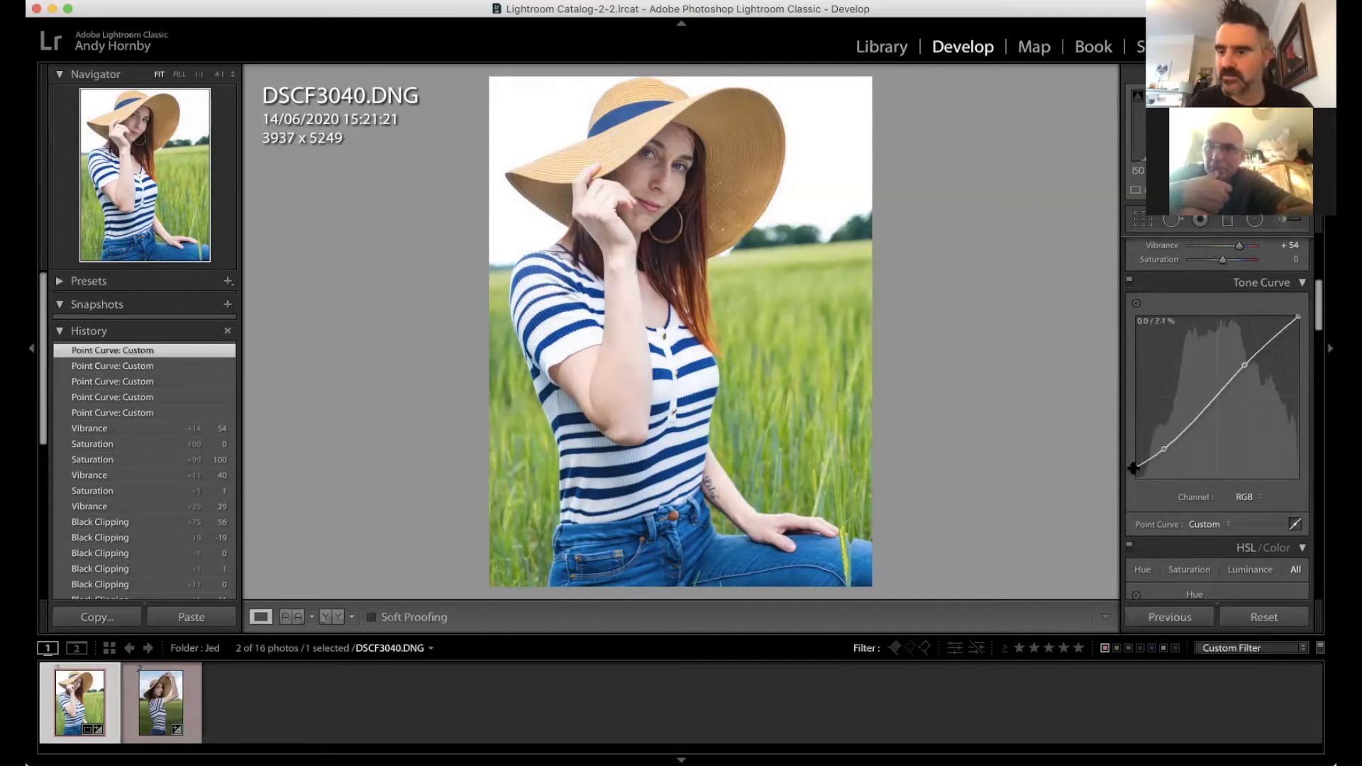
Step: Set HSL saturation to Yellow -4 and Orange -7, and luminance to Yellow +10 and Orange +15
scroll(1137, 531, down, 2)
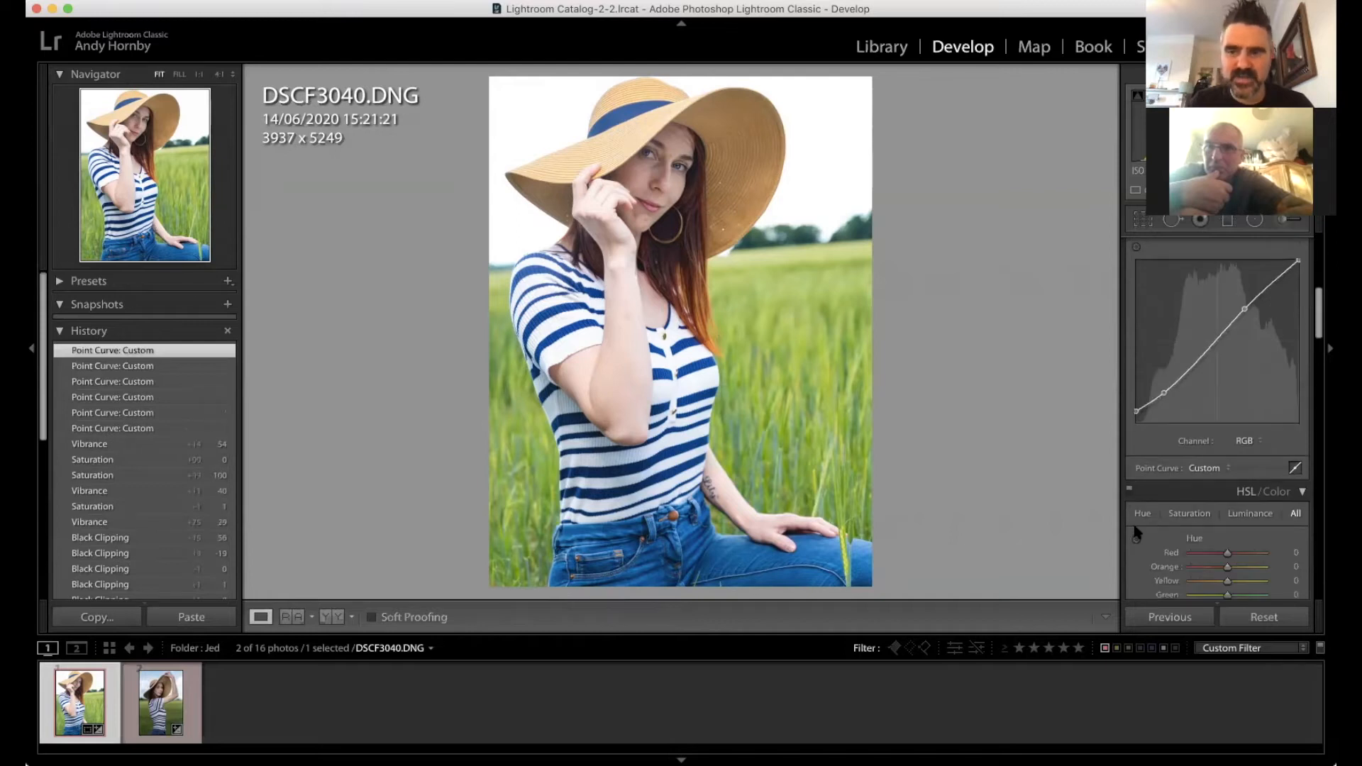
scroll(1136, 531, down, 5)
scroll(1178, 348, up, 3)
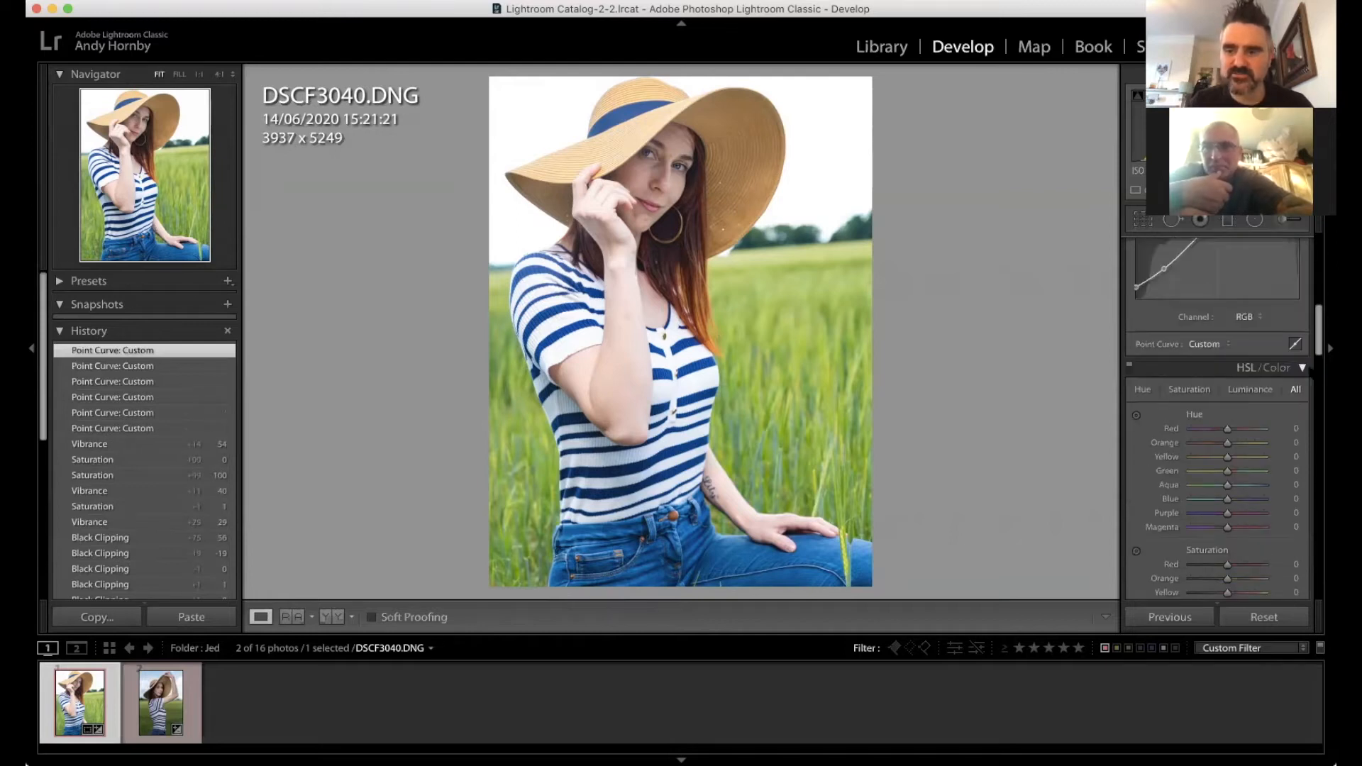
click(1303, 369)
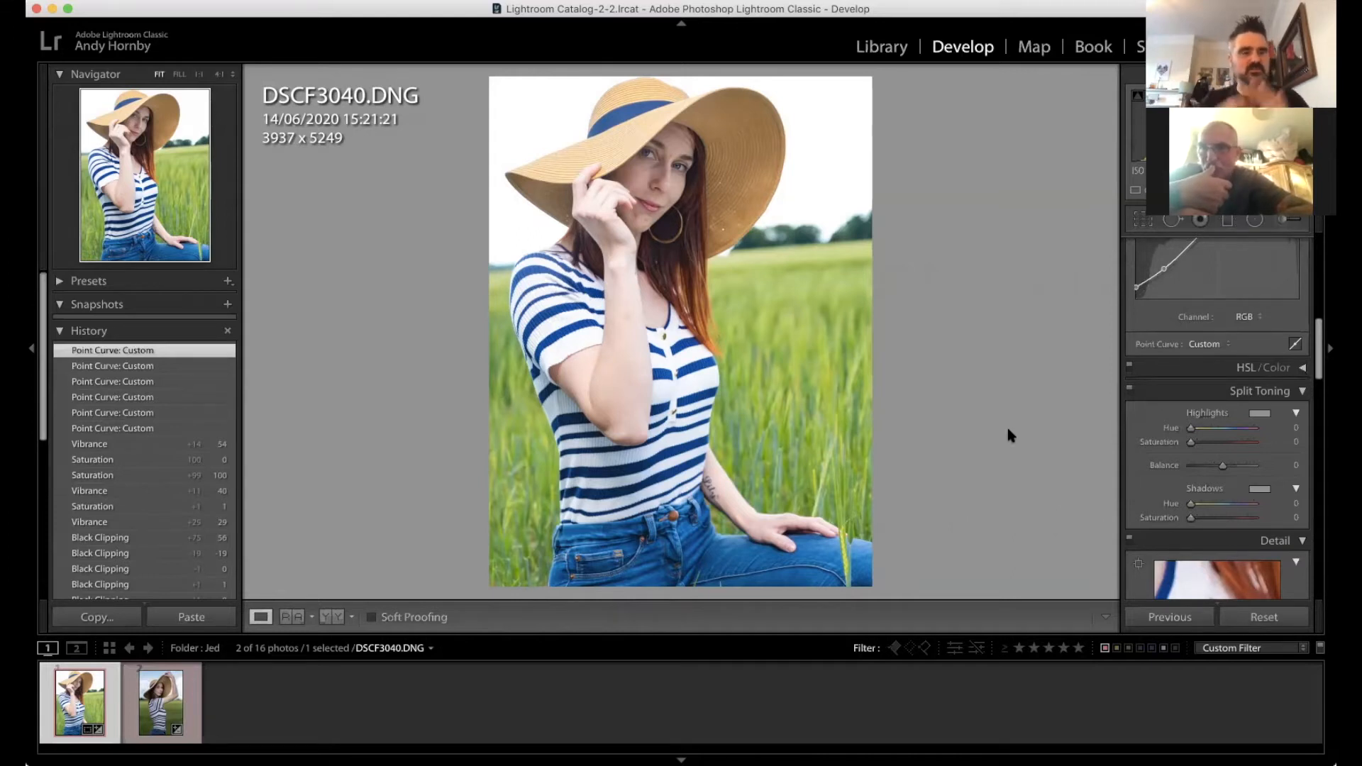
click(1302, 367)
scroll(1177, 457, down, 3)
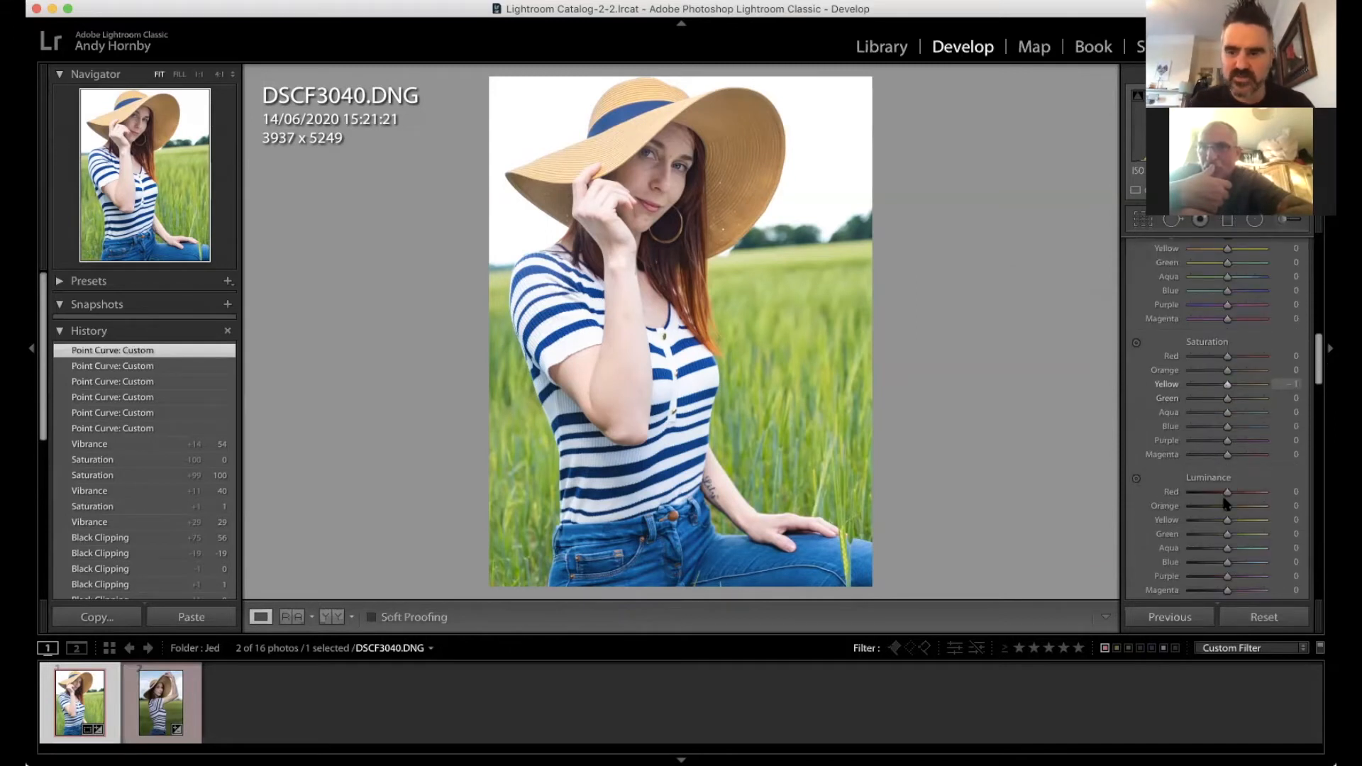
drag(1227, 520, 1233, 506)
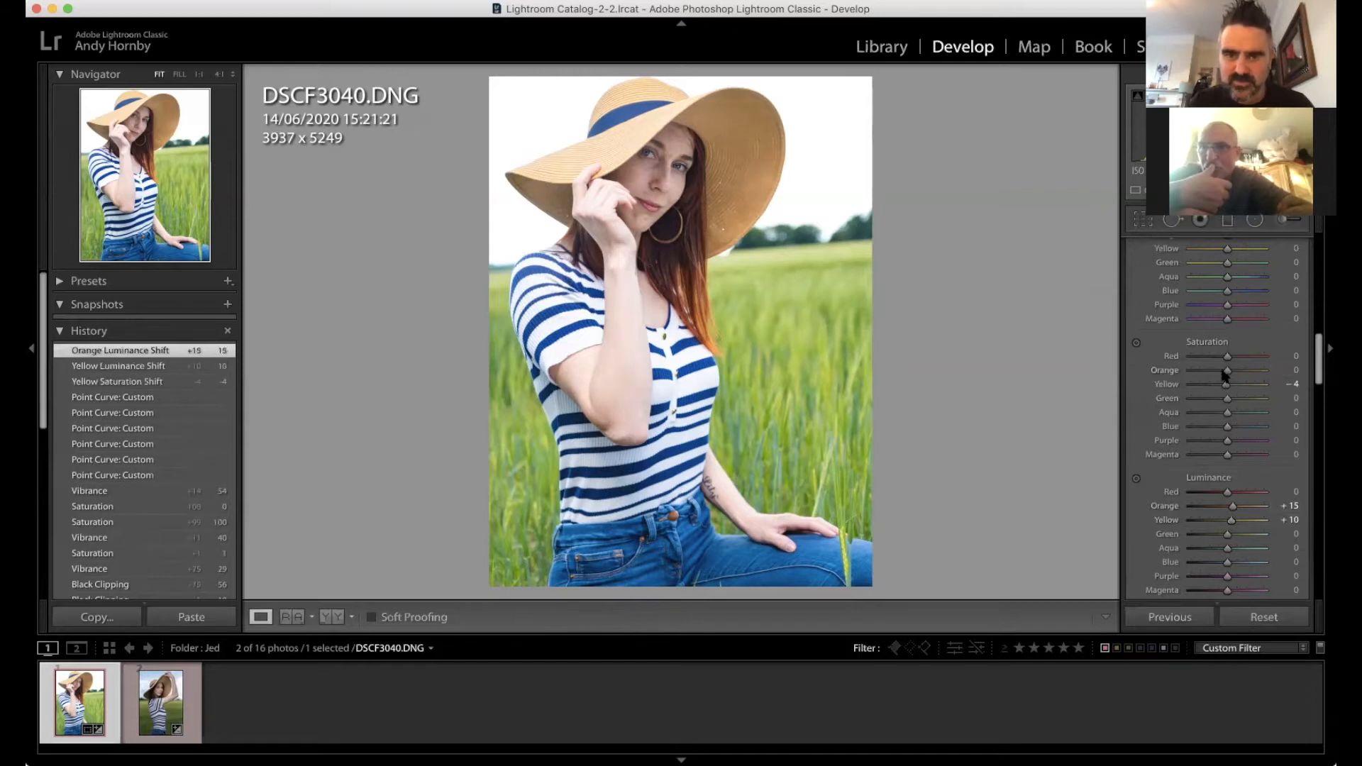
drag(1224, 372, 1220, 372)
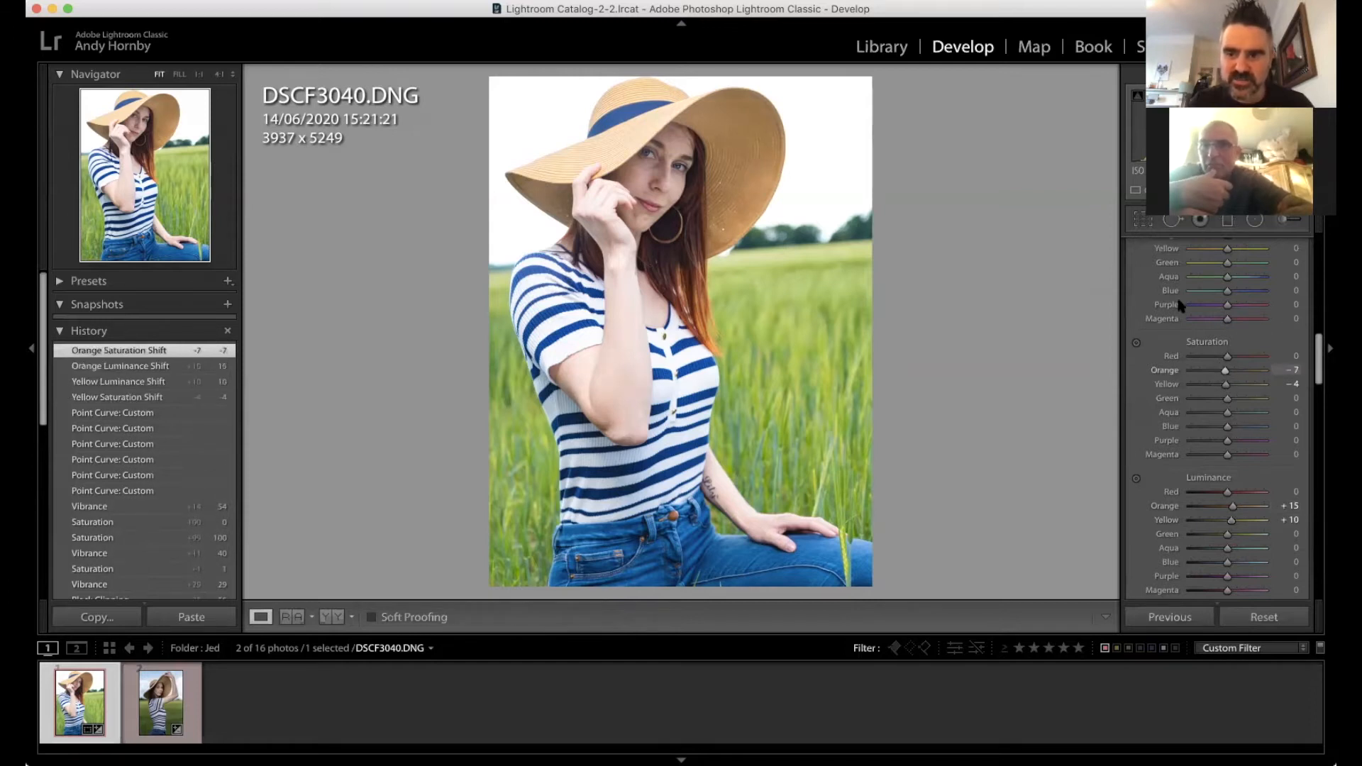
Step: Zoom in to the model's face and compare the skin with the HSL adjustments switched off and on
scroll(1180, 306, down, 1)
scroll(1128, 514, down, 3)
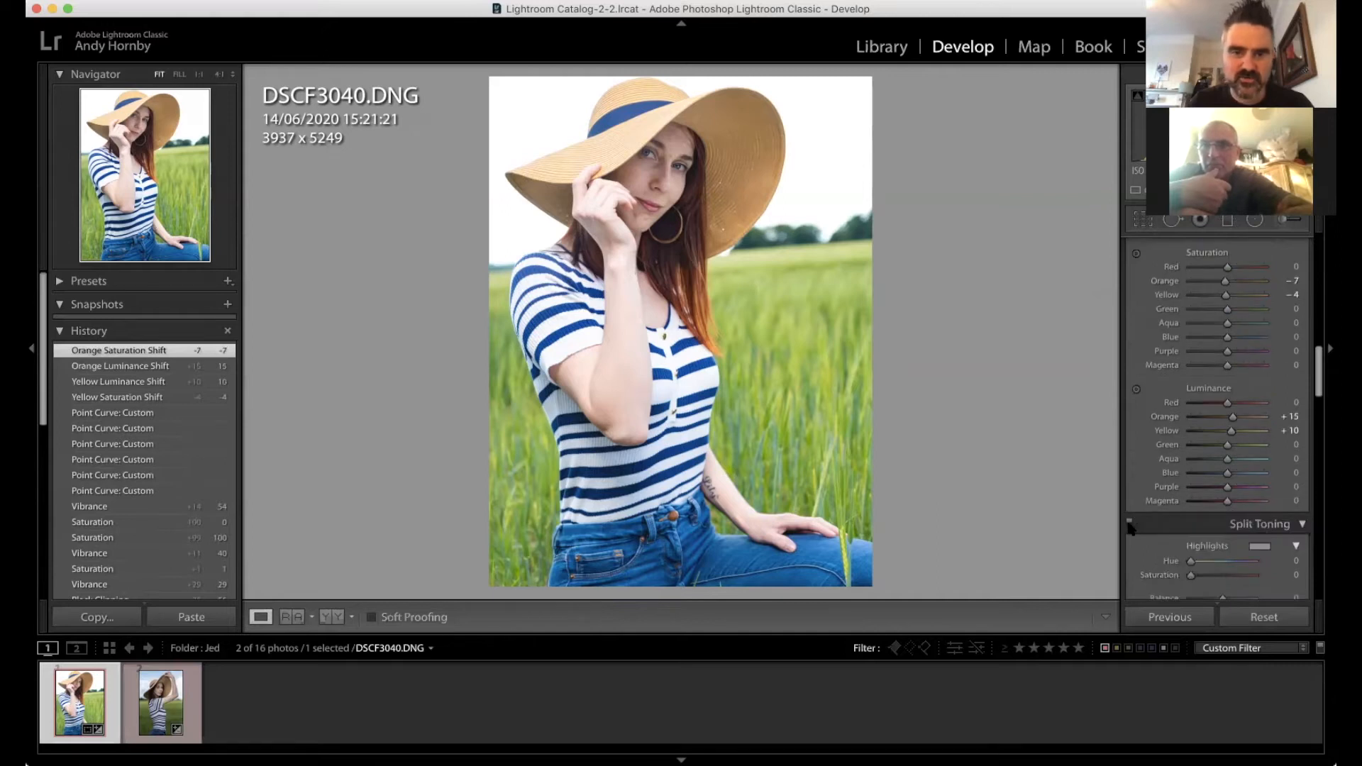
click(1130, 523)
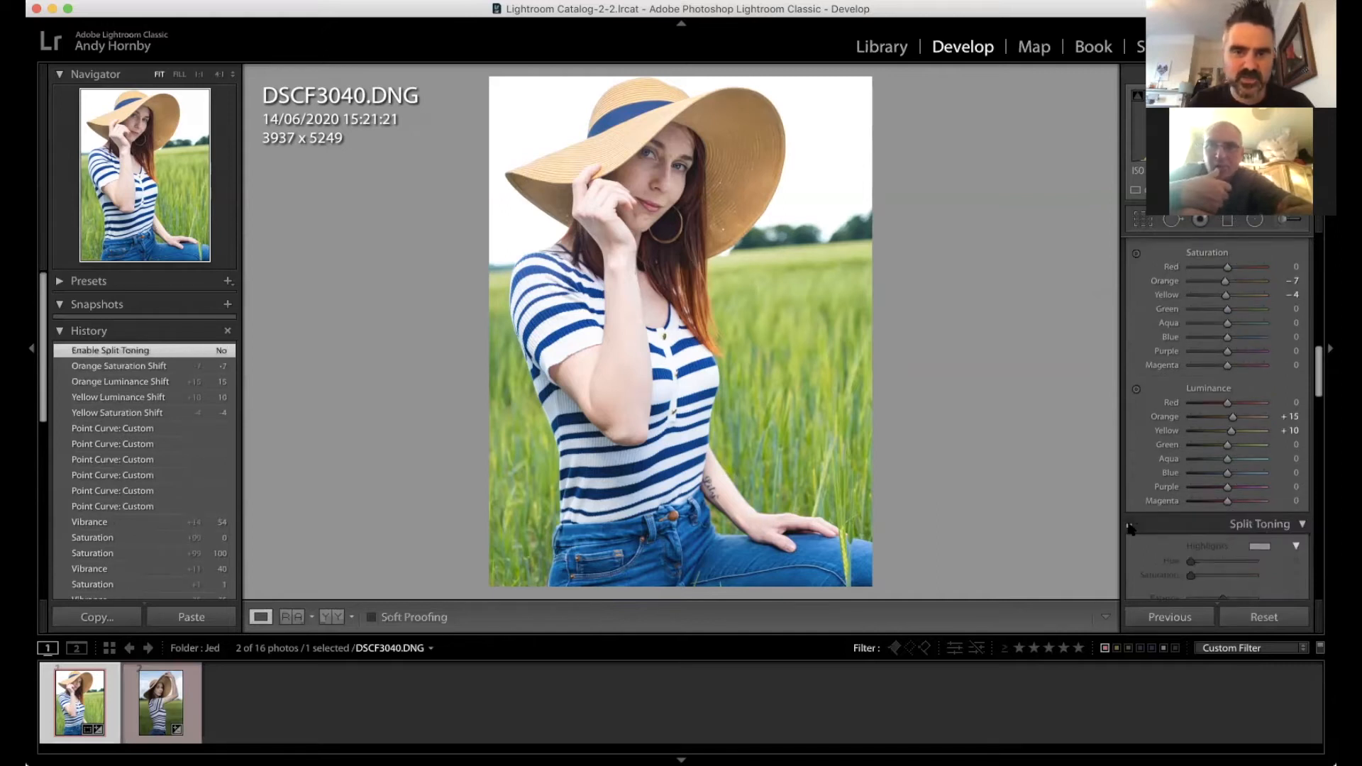
click(1129, 527)
click(653, 191)
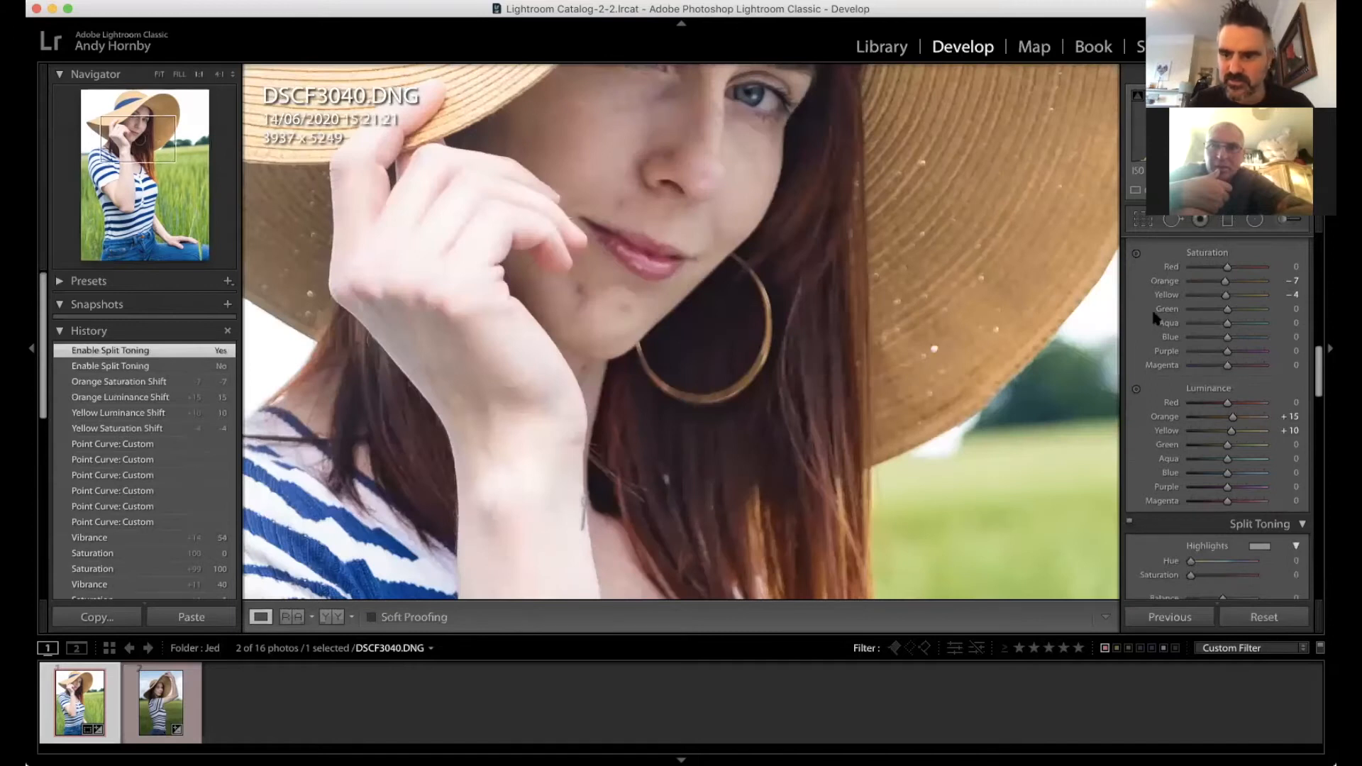
scroll(1153, 317, up, 5)
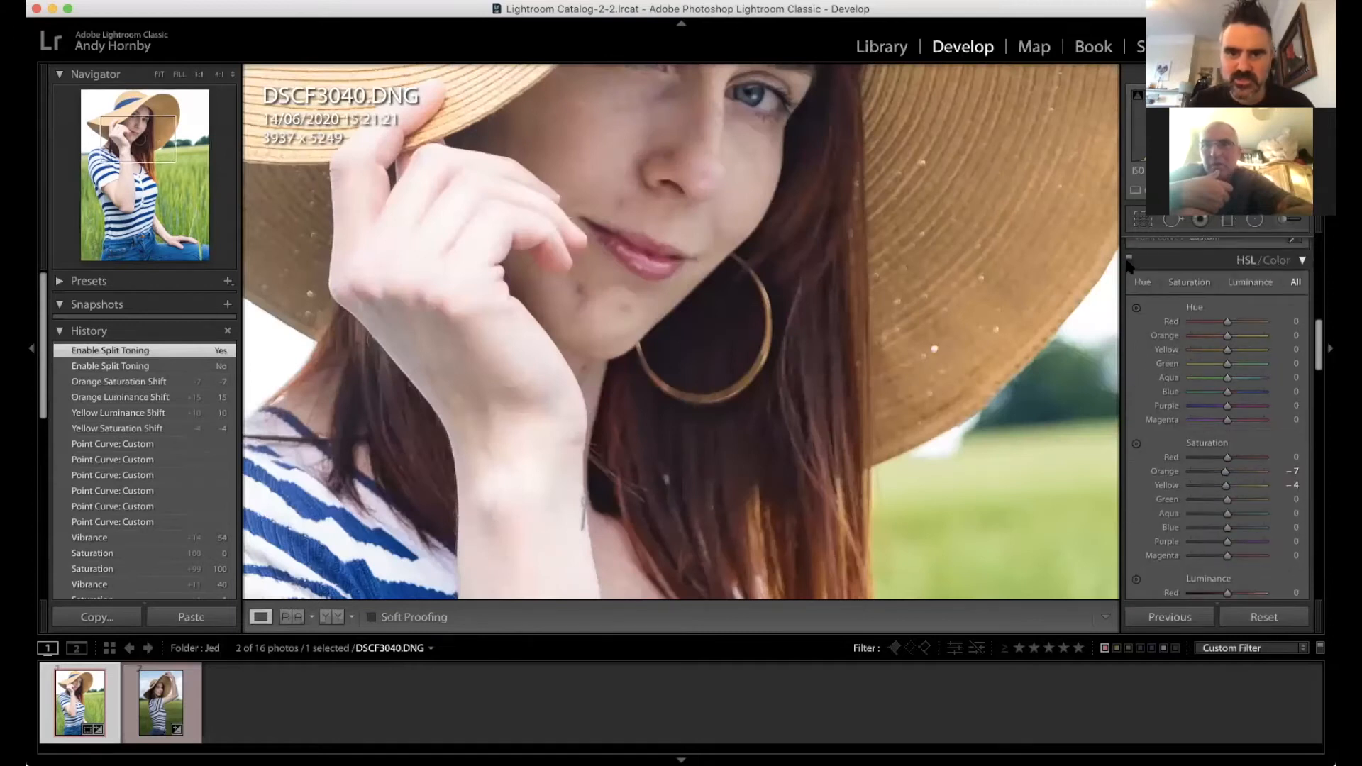
click(1130, 259)
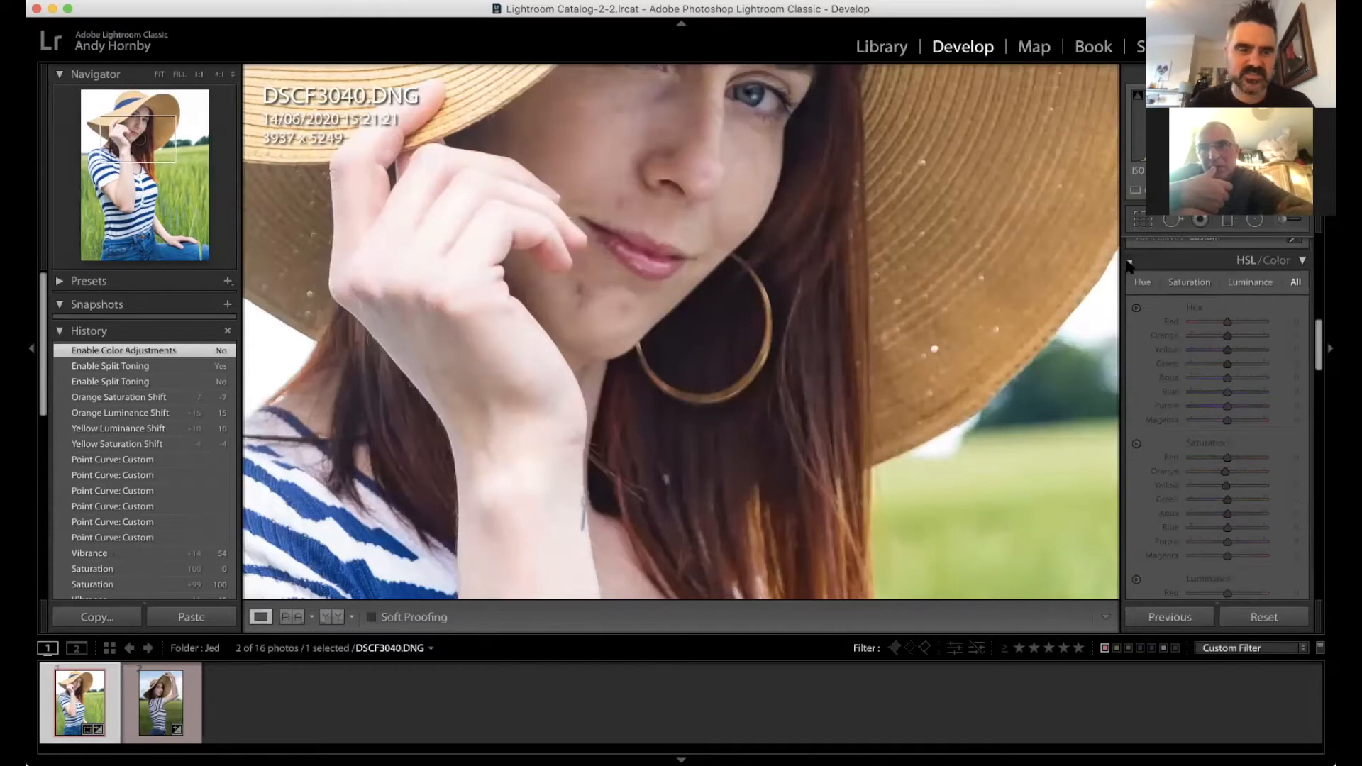
click(1130, 259)
click(1128, 263)
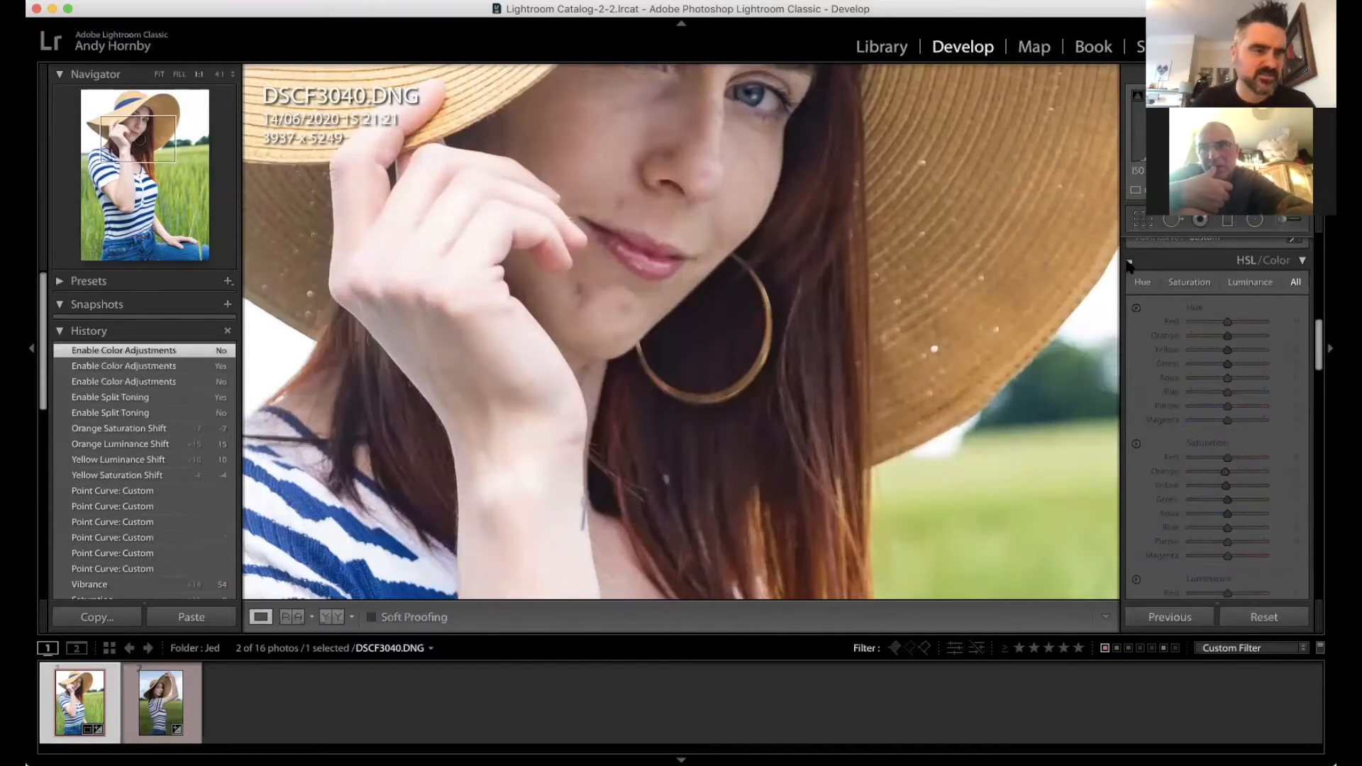
click(1128, 263)
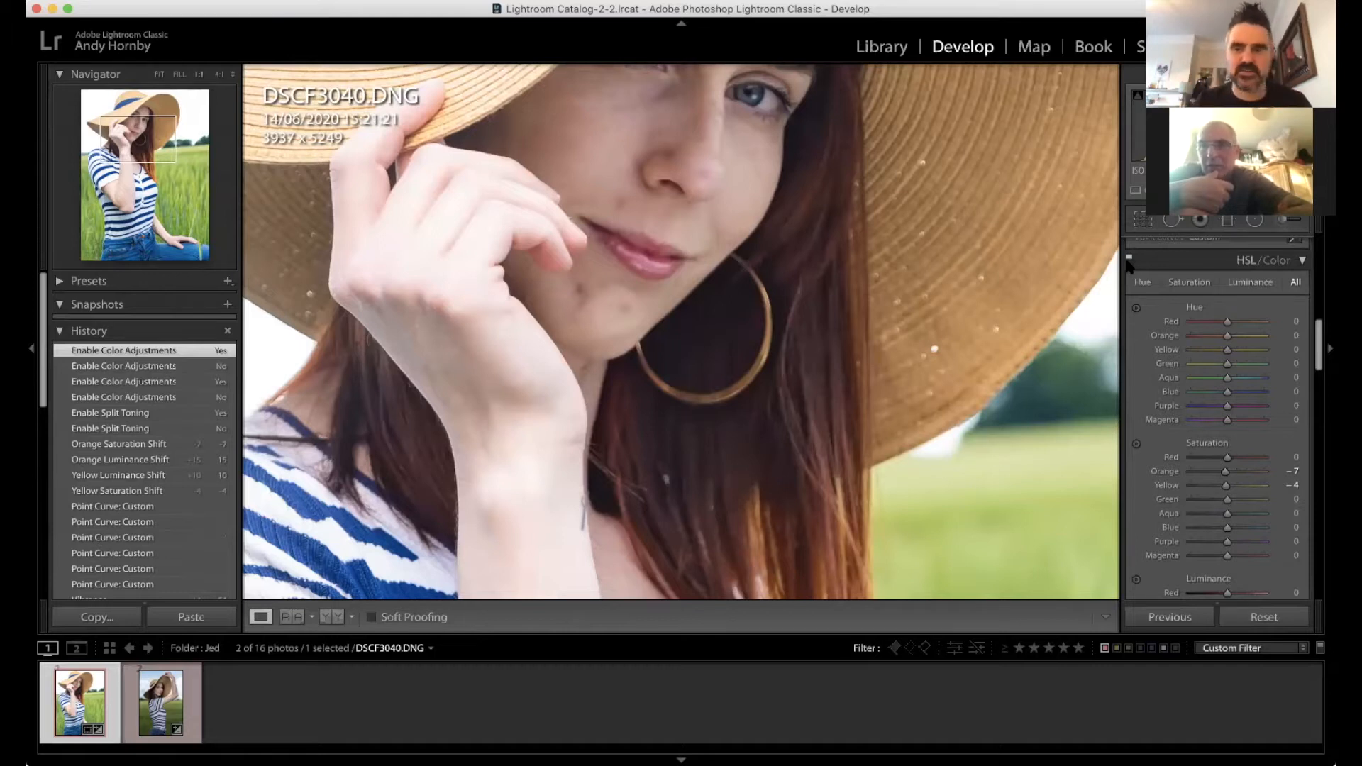
Step: Use targeted adjustment on the cheek to set saturation to Red -6, Orange -16 and hue to Red -3, Orange -5
scroll(1013, 280, up, 3)
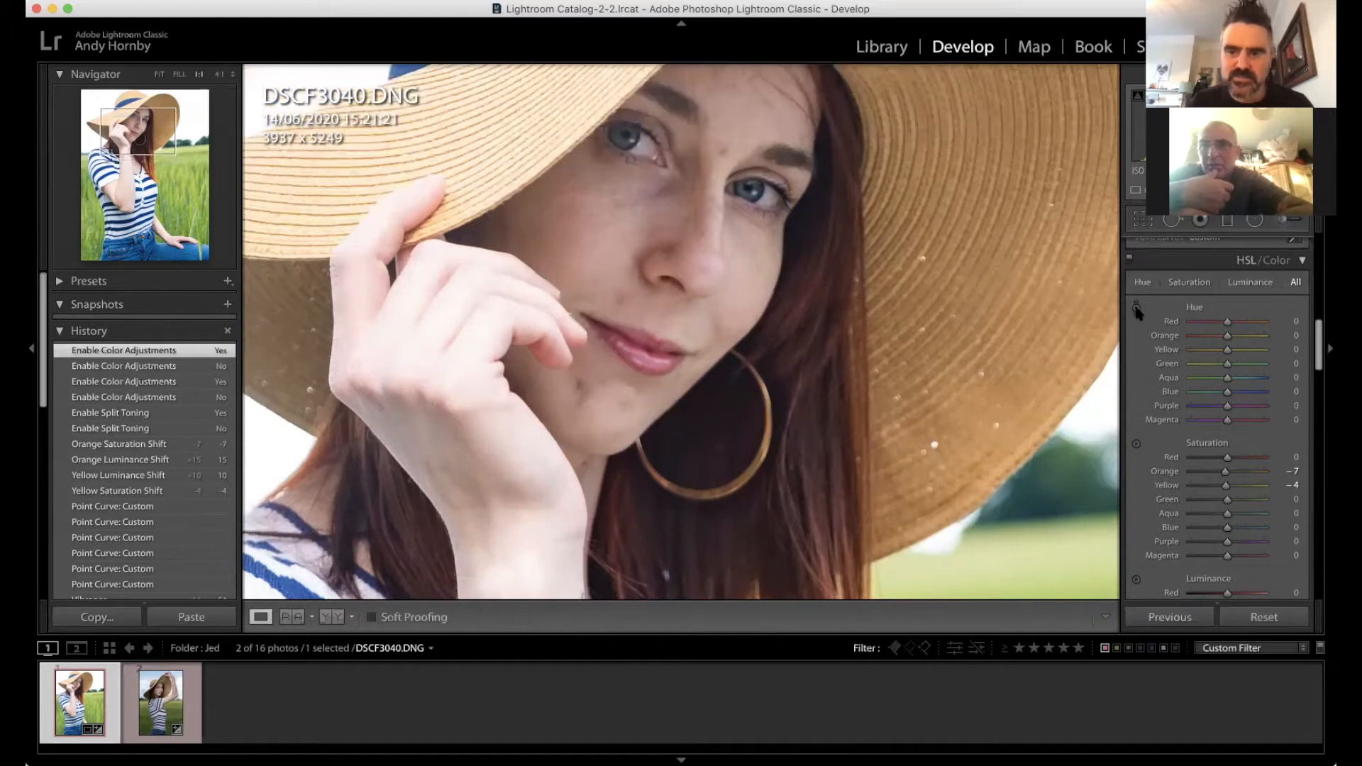
click(1137, 447)
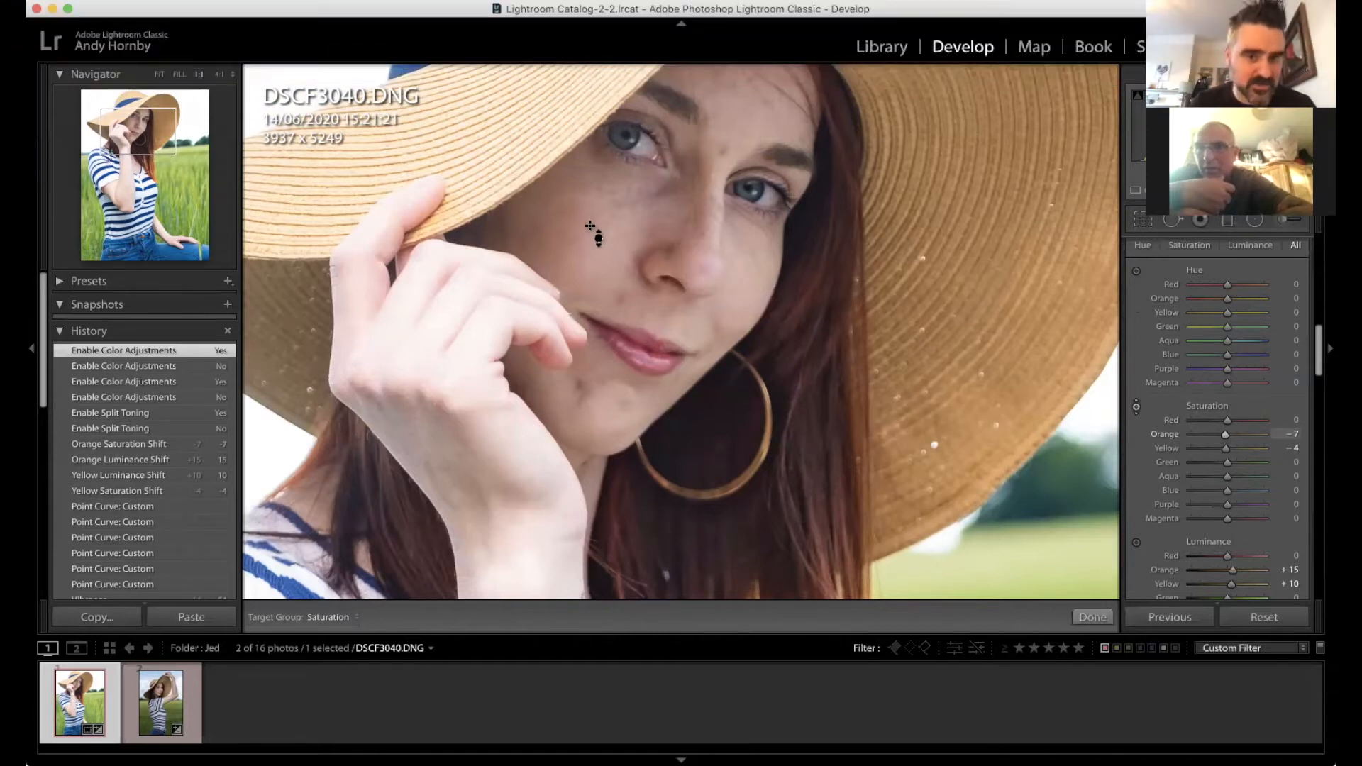
mouse_move(591, 226)
mouse_down()
mouse_move(591, 265)
mouse_move(590, 192)
mouse_move(591, 225)
mouse_up()
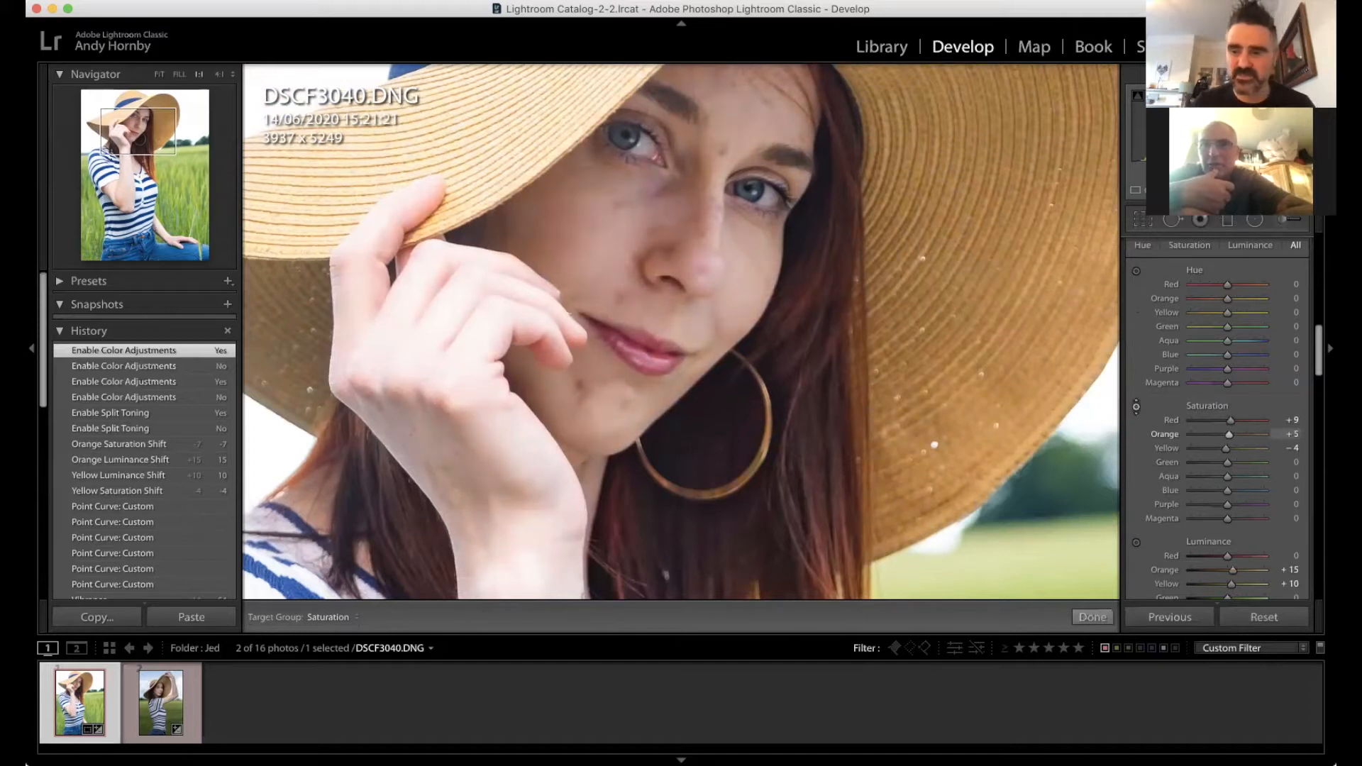
drag(591, 225, 591, 239)
click(1136, 270)
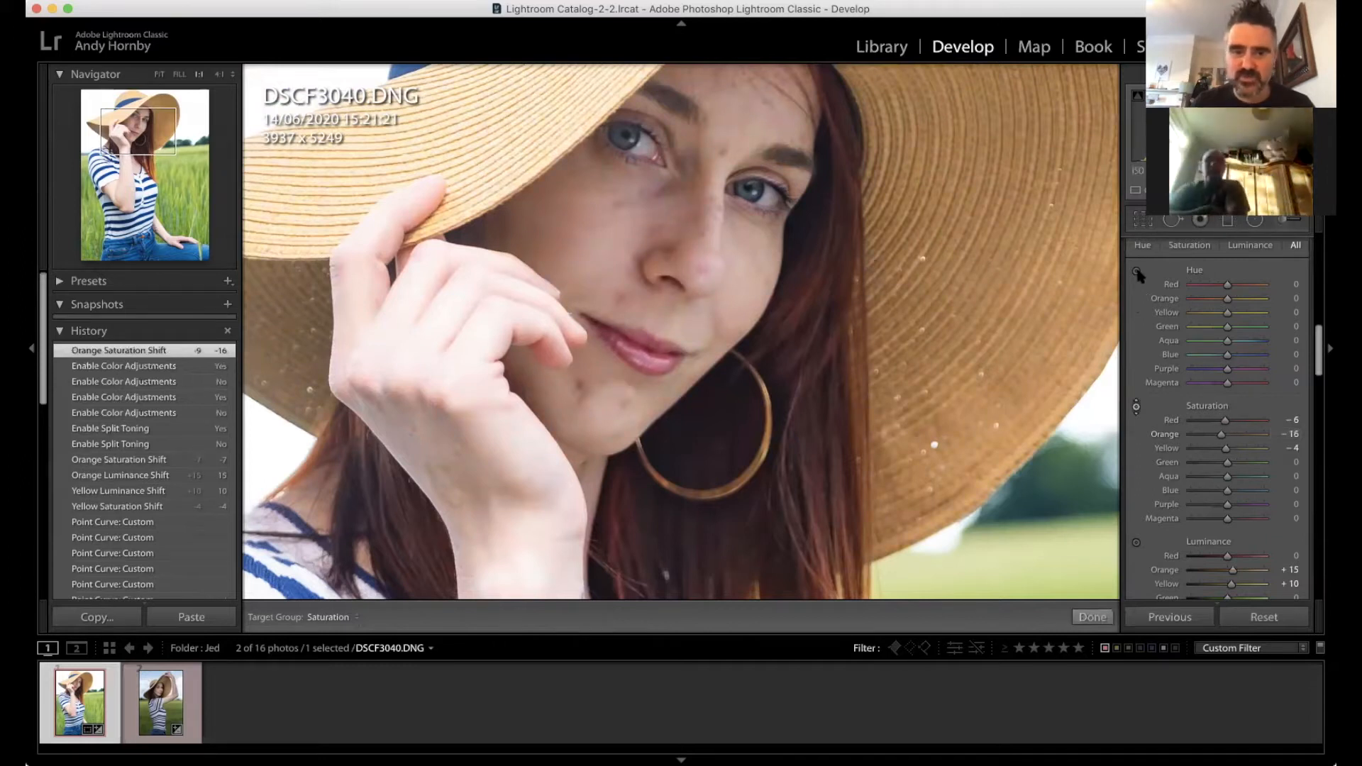
mouse_move(590, 229)
mouse_down()
mouse_move(591, 248)
mouse_move(591, 234)
mouse_up()
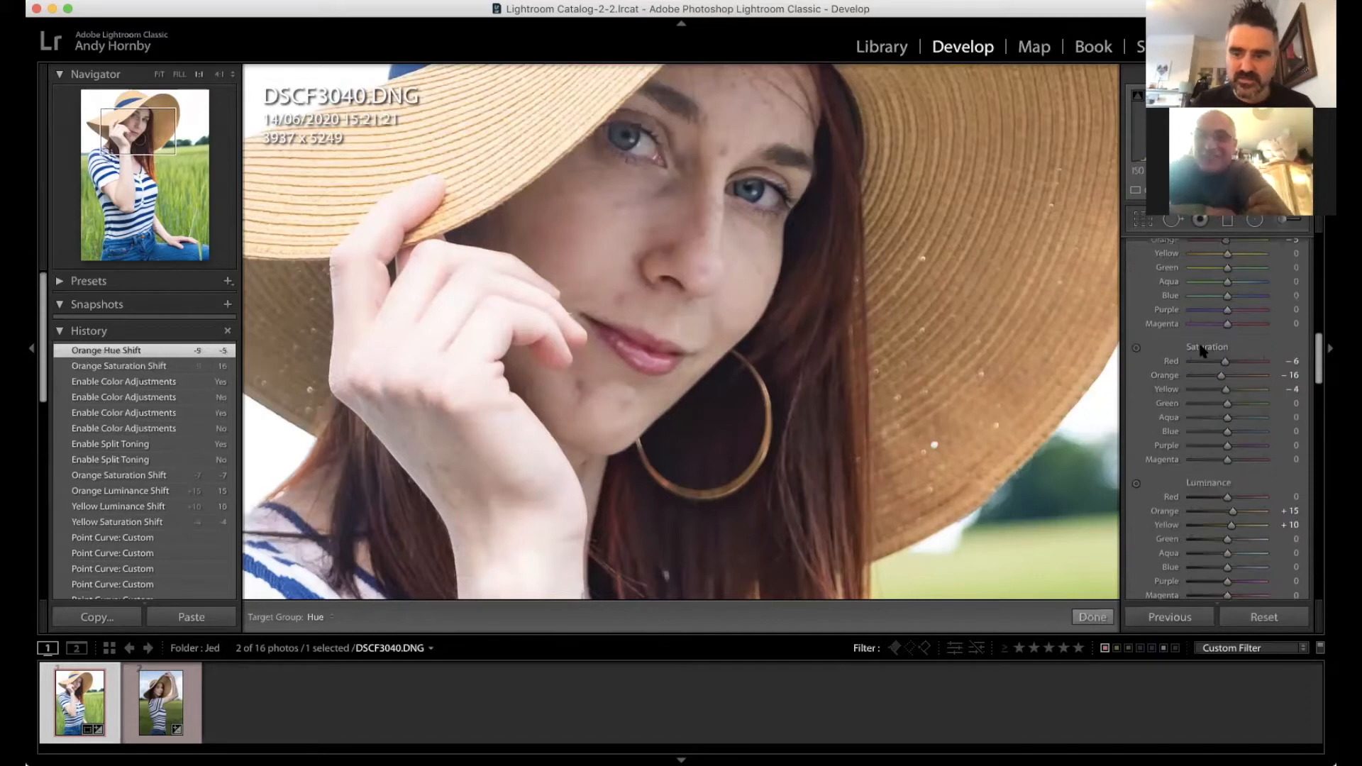
Step: Use targeted adjustment on the cheek to set luminance to Red +3 and Orange +19
scroll(1203, 349, down, 2)
scroll(1130, 439, down, 2)
click(1136, 448)
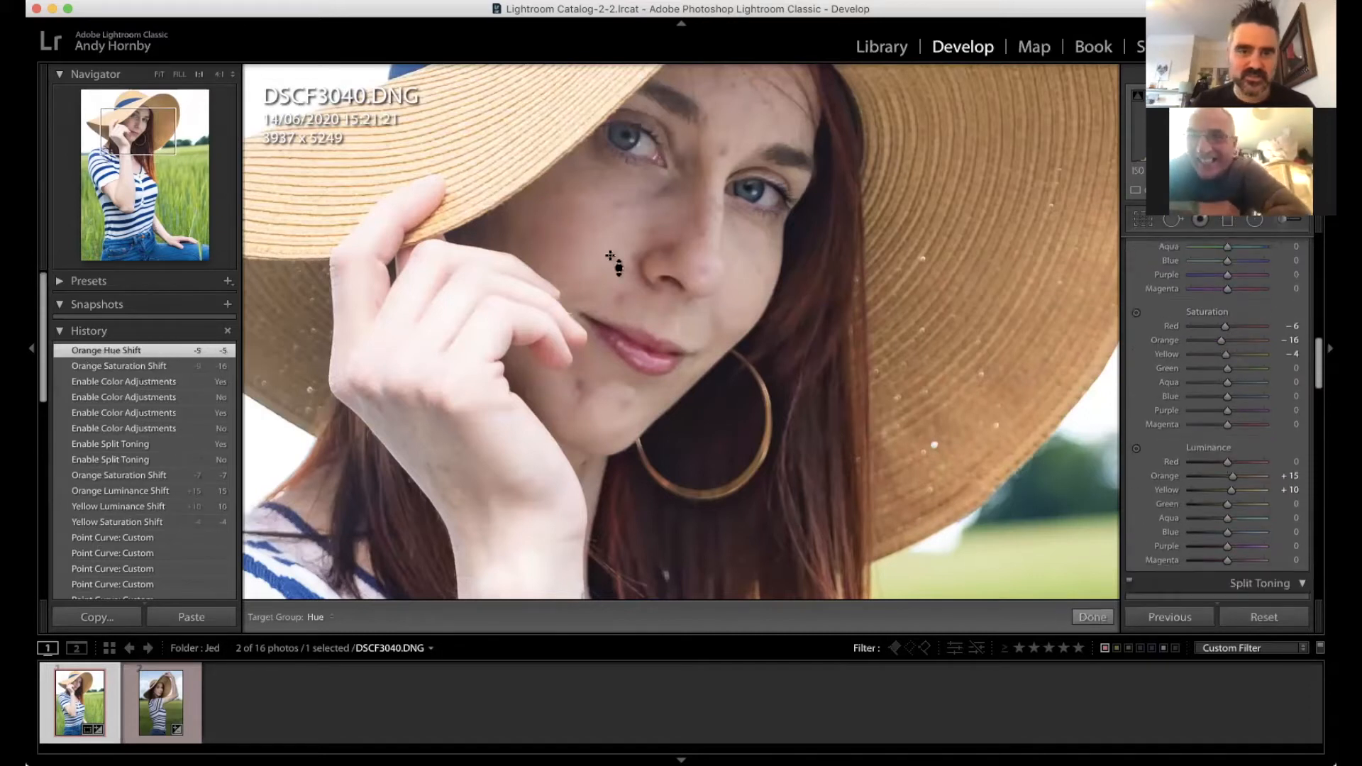
drag(591, 237, 590, 229)
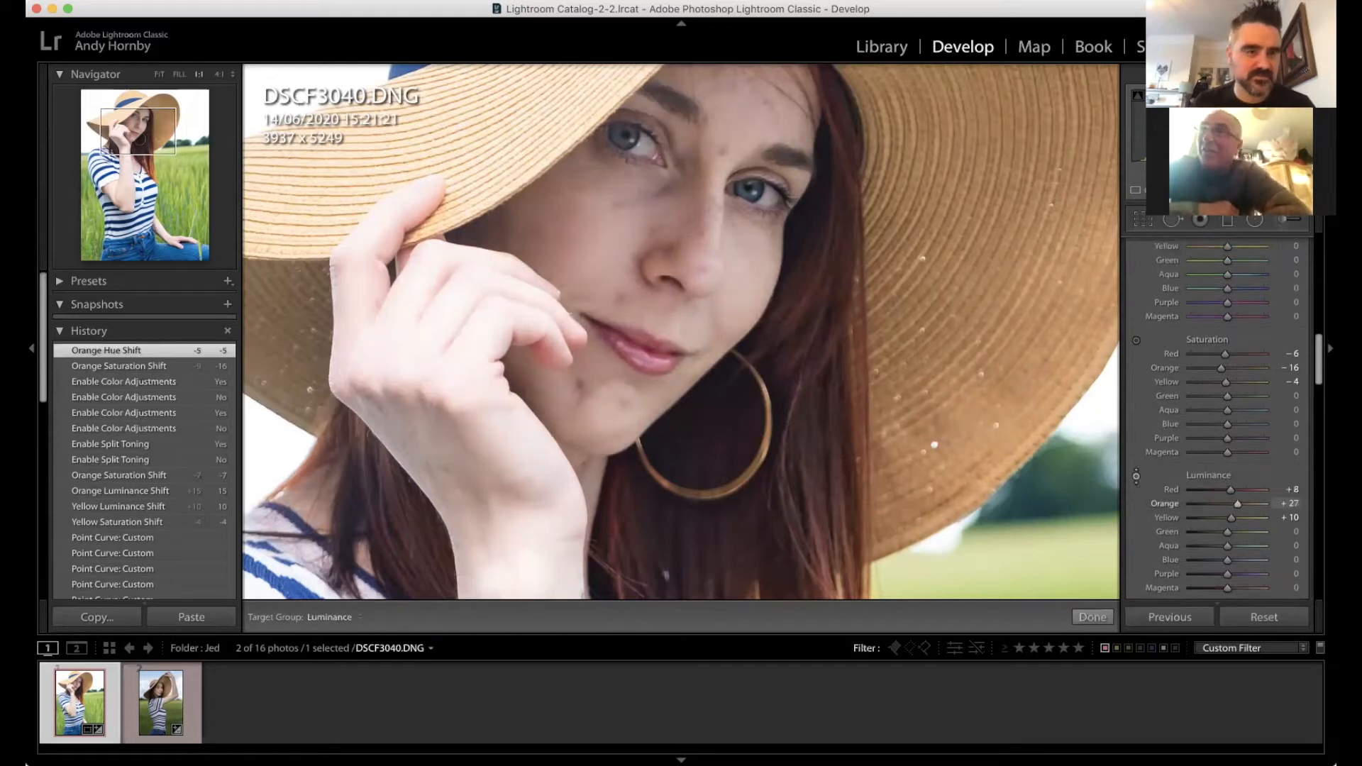
drag(590, 229, 590, 235)
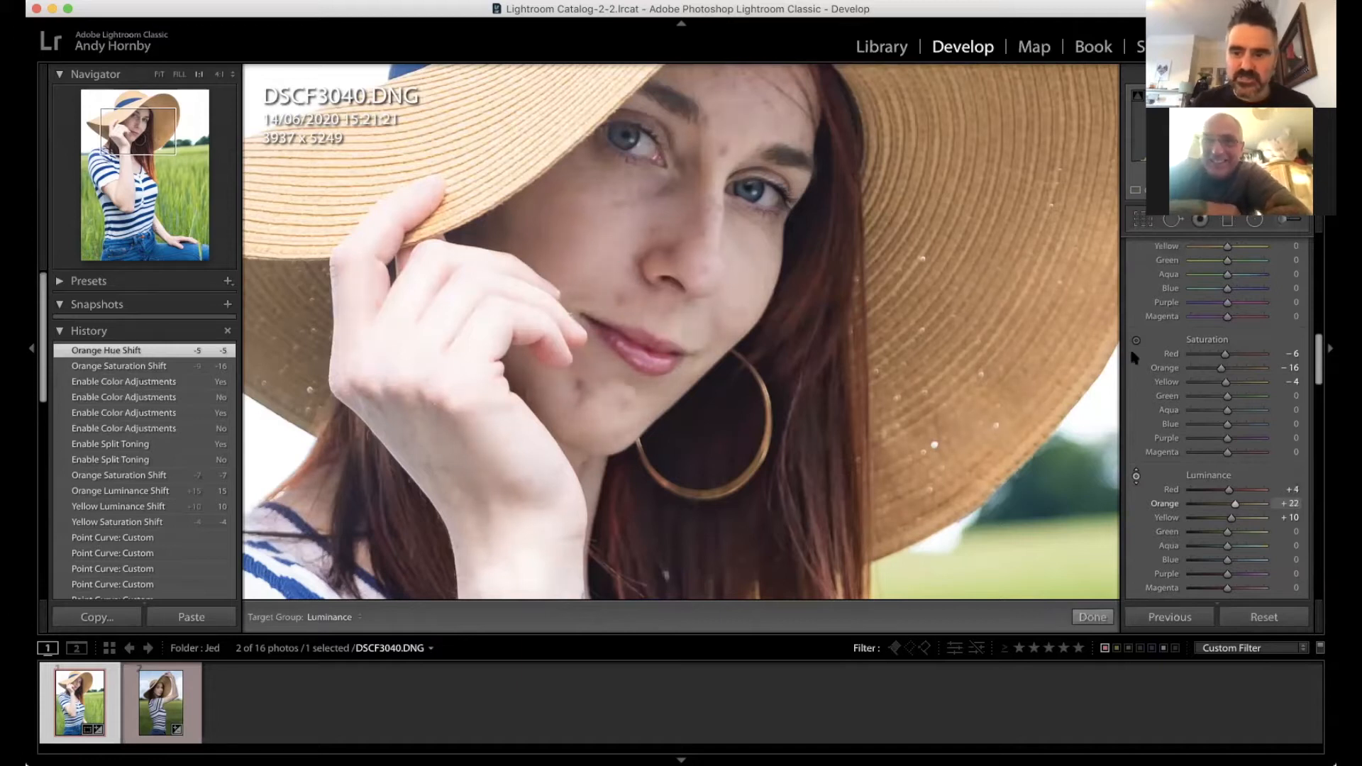
Step: Fit the whole photo in view and compare it repeatedly with the HSL adjustments switched off and on
scroll(1132, 353, up, 4)
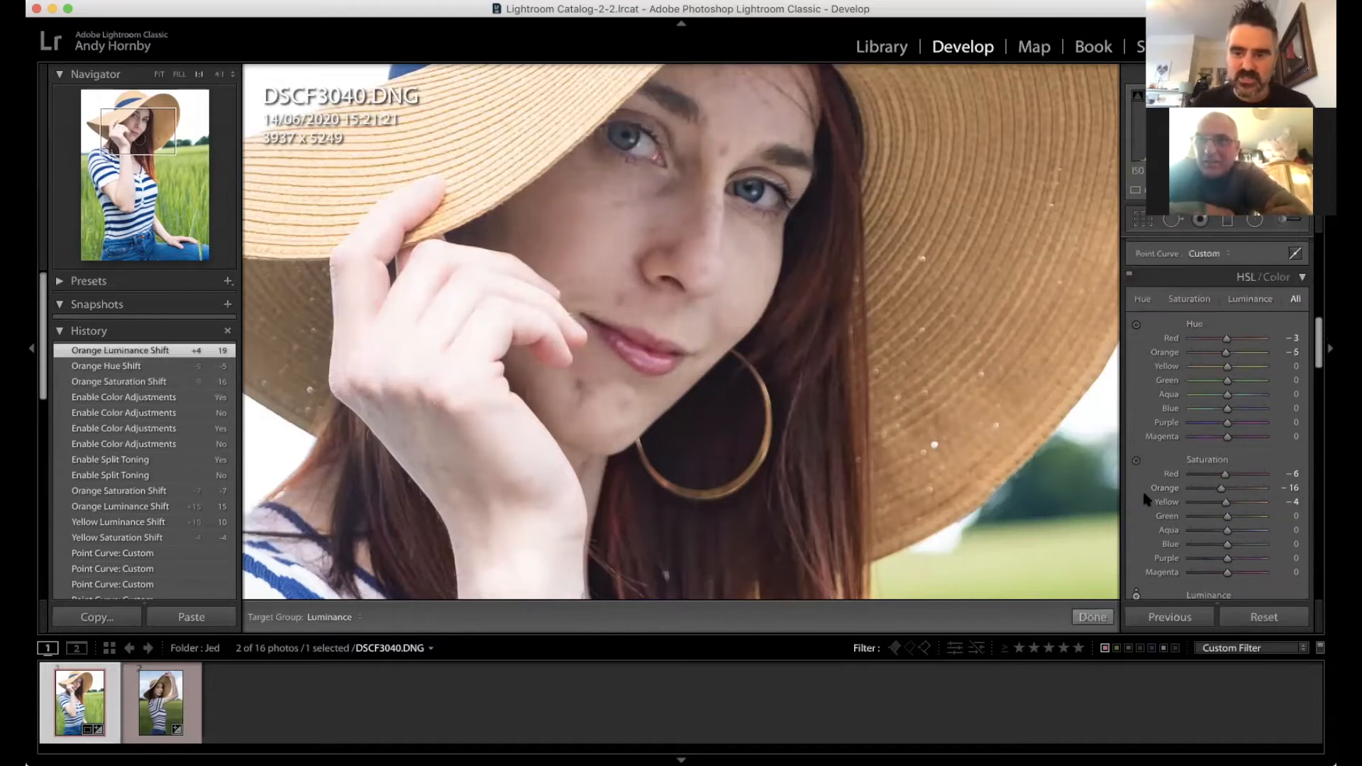
scroll(1132, 492, down, 4)
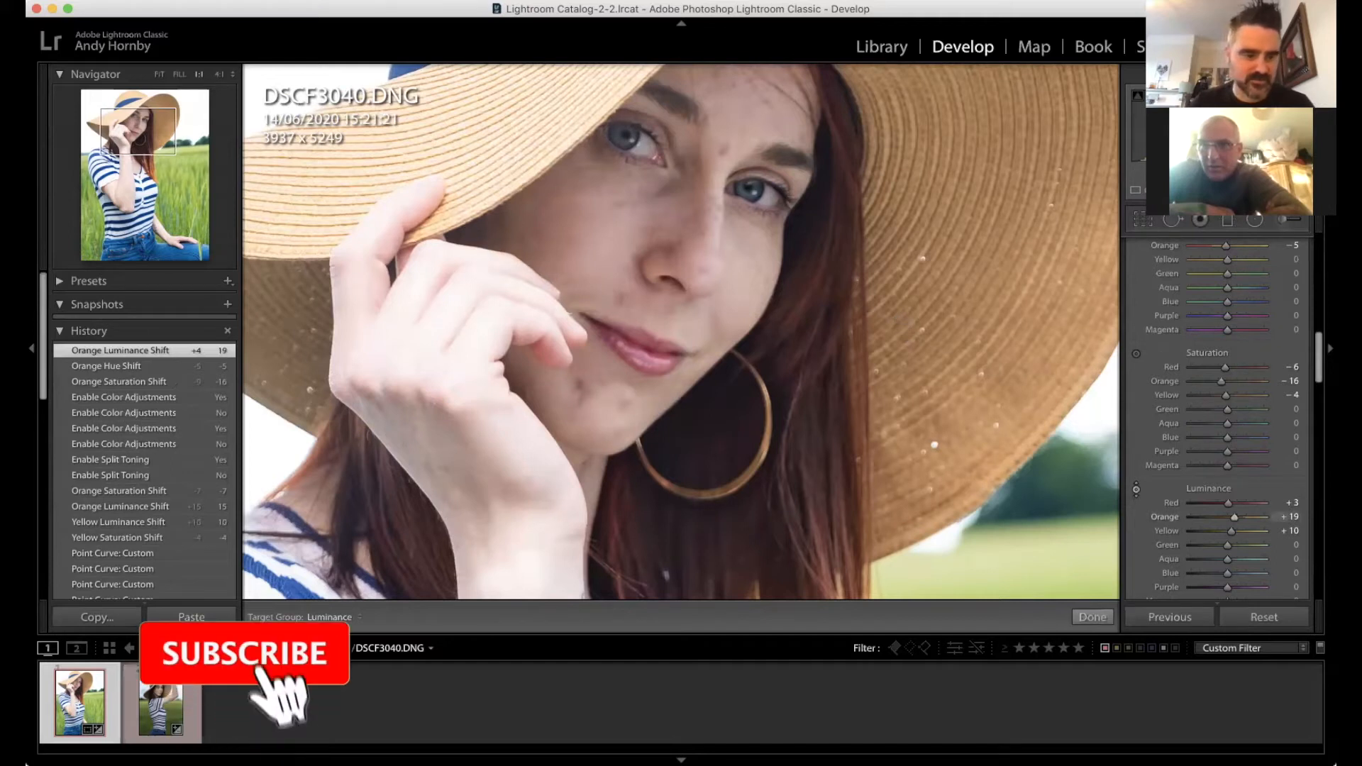
key(z)
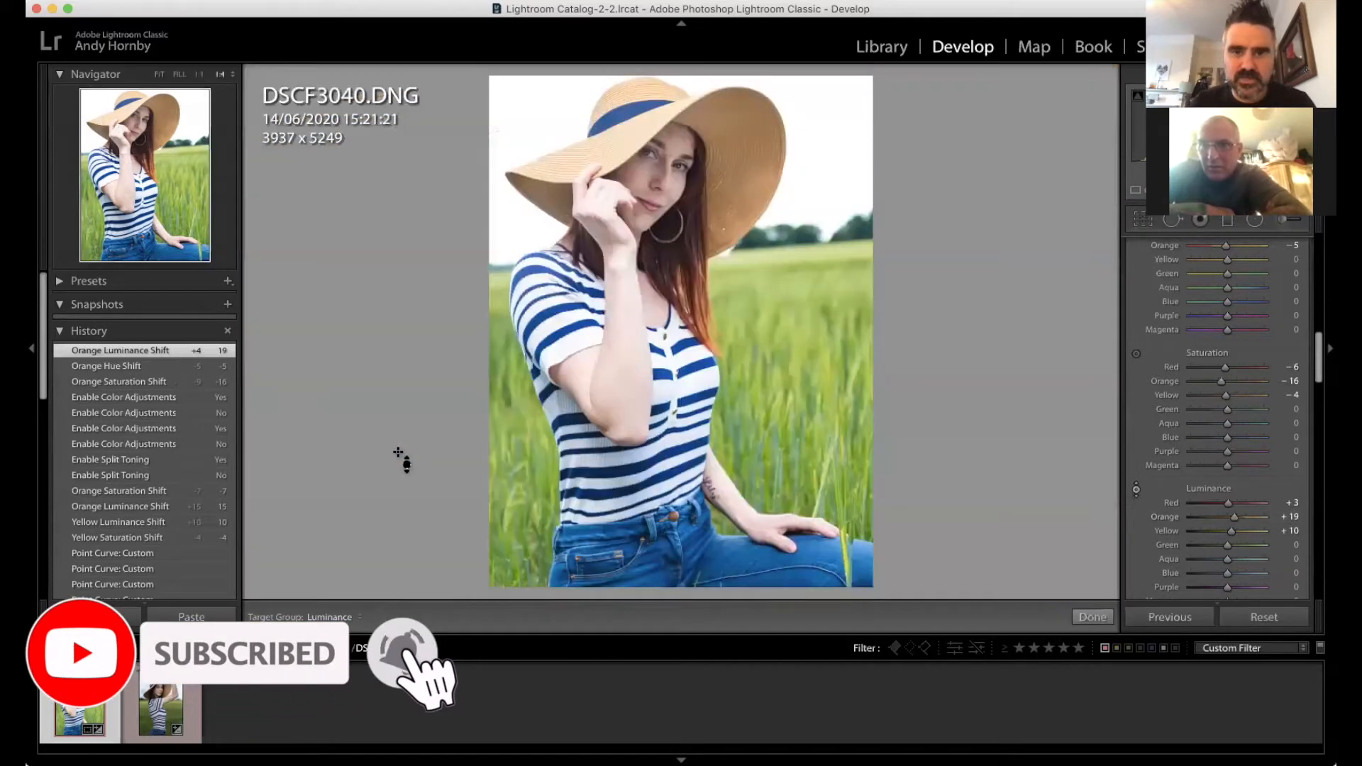
scroll(1252, 370, up, 2)
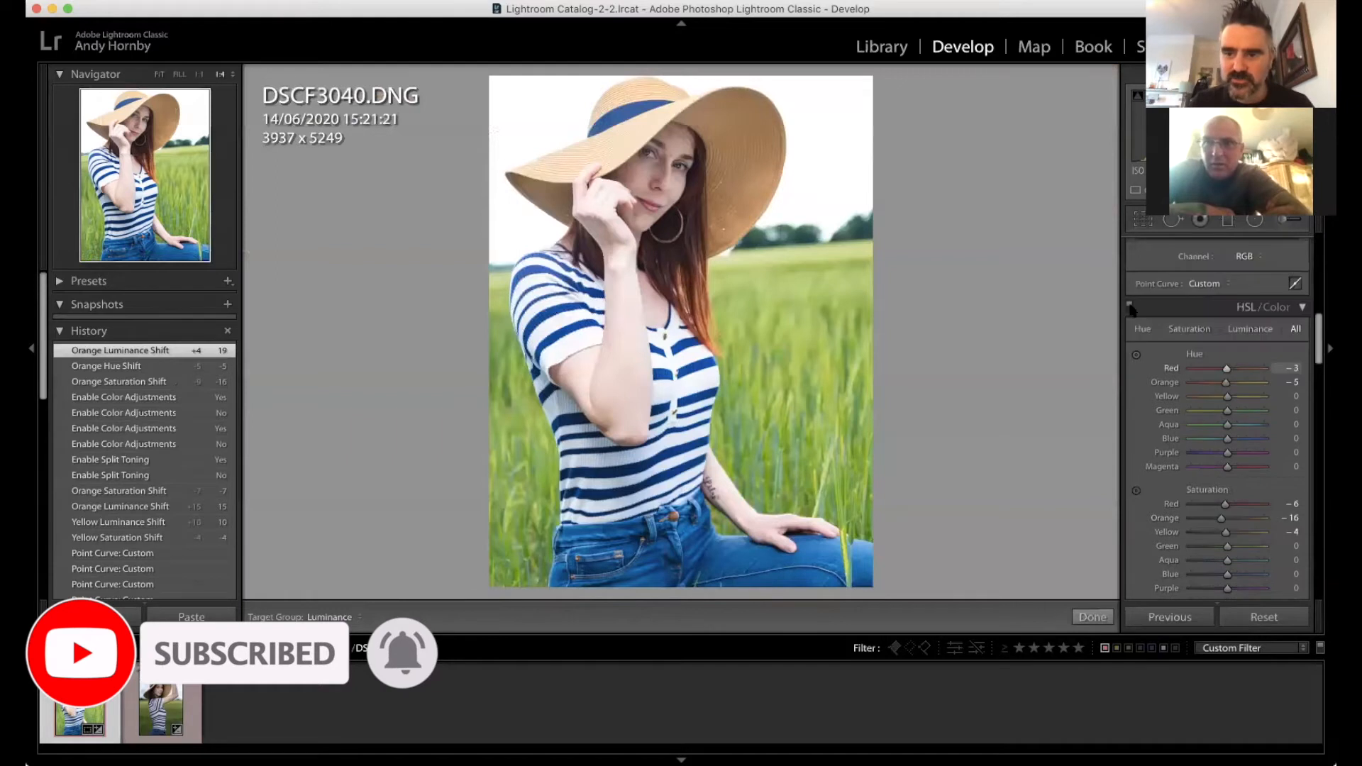
click(1130, 308)
click(1130, 308)
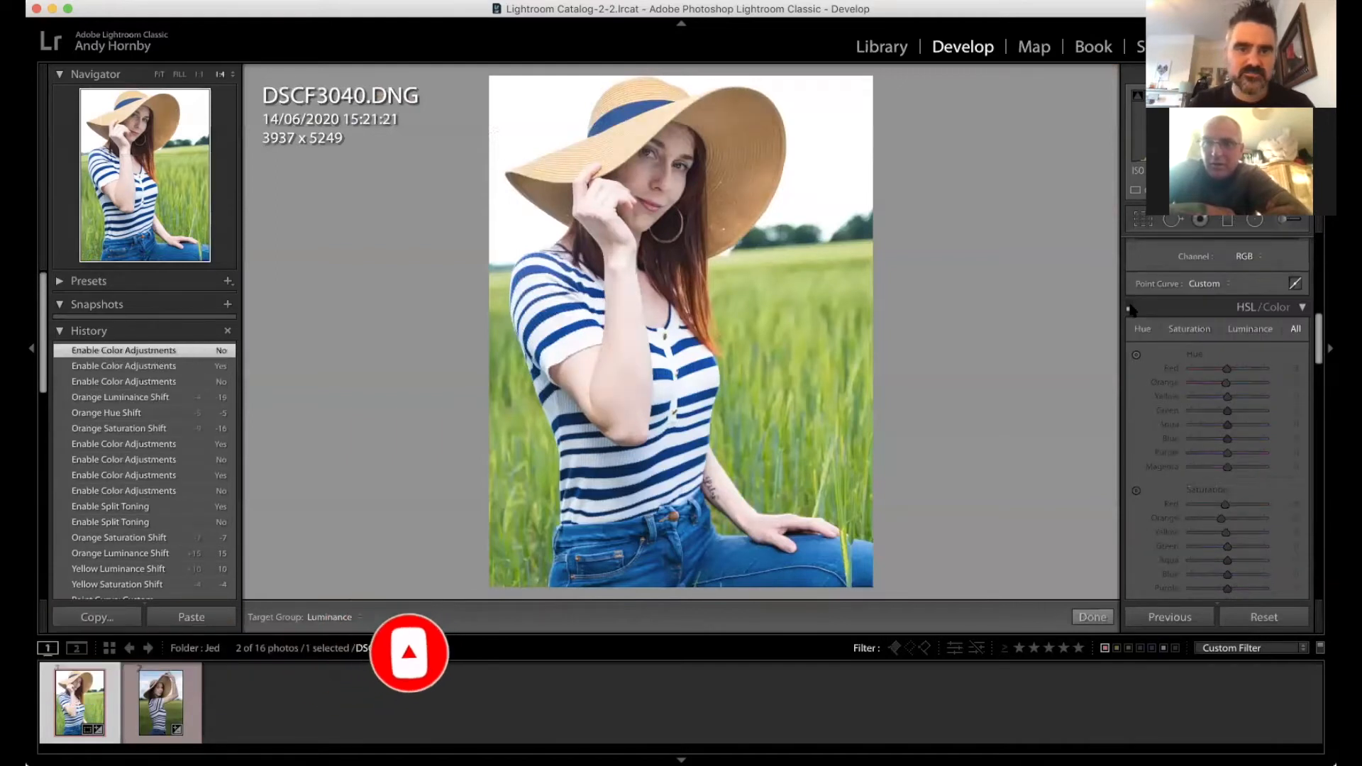
click(1130, 308)
click(1131, 308)
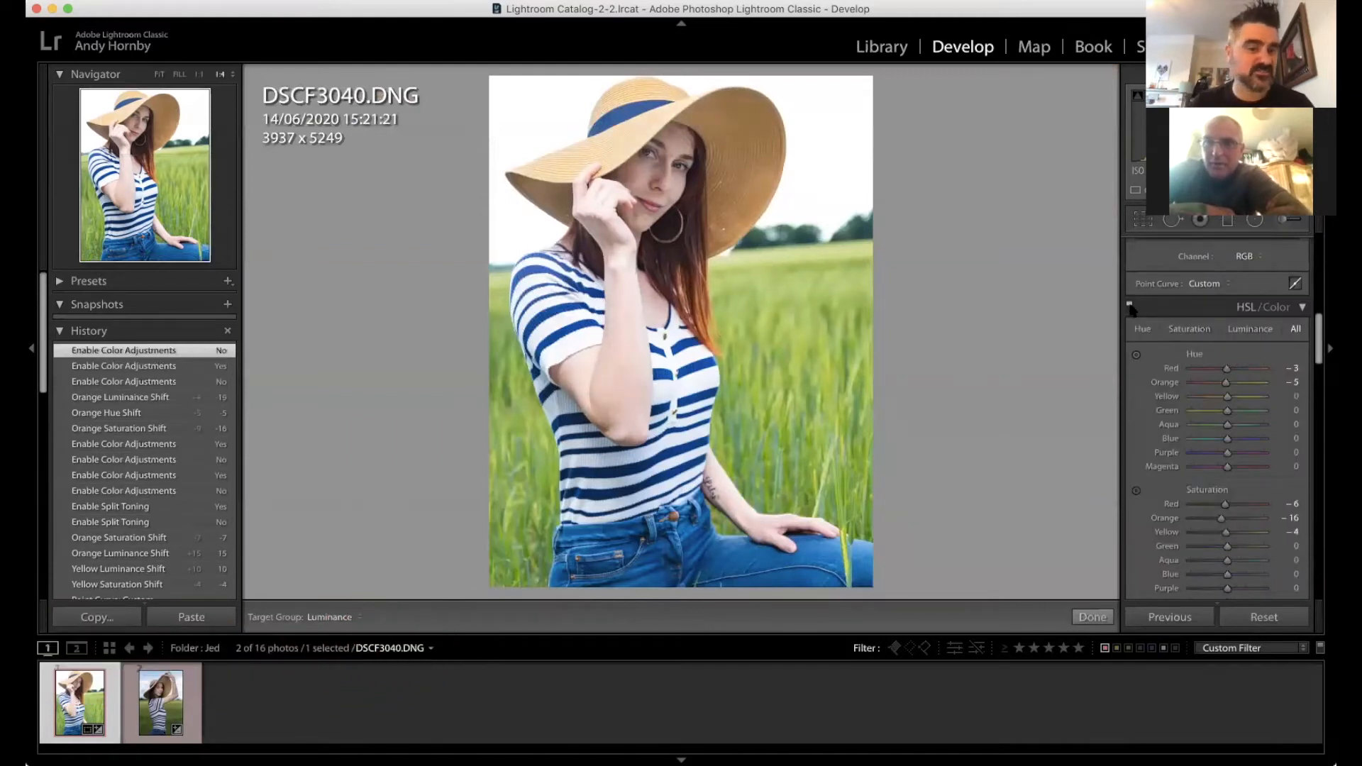
click(1131, 308)
click(1130, 308)
click(1130, 308)
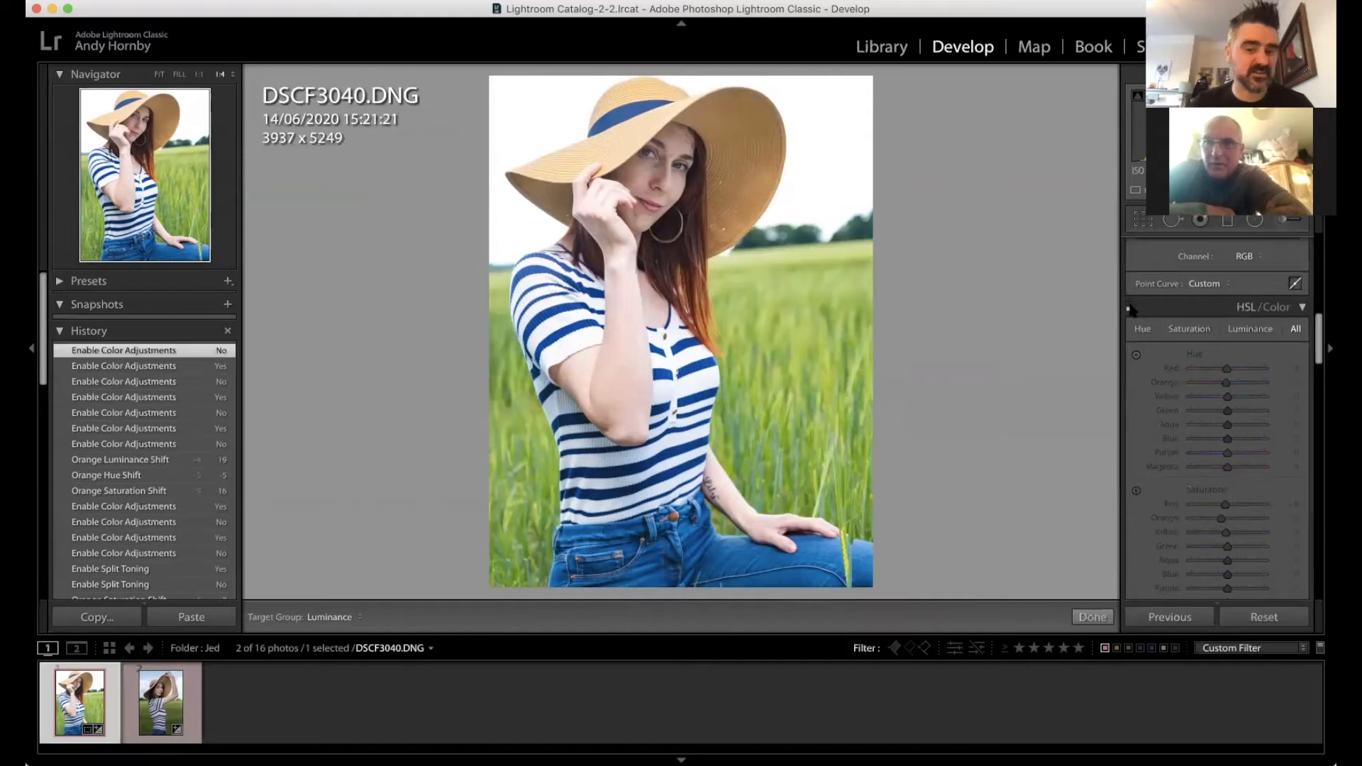
click(1130, 307)
click(1131, 308)
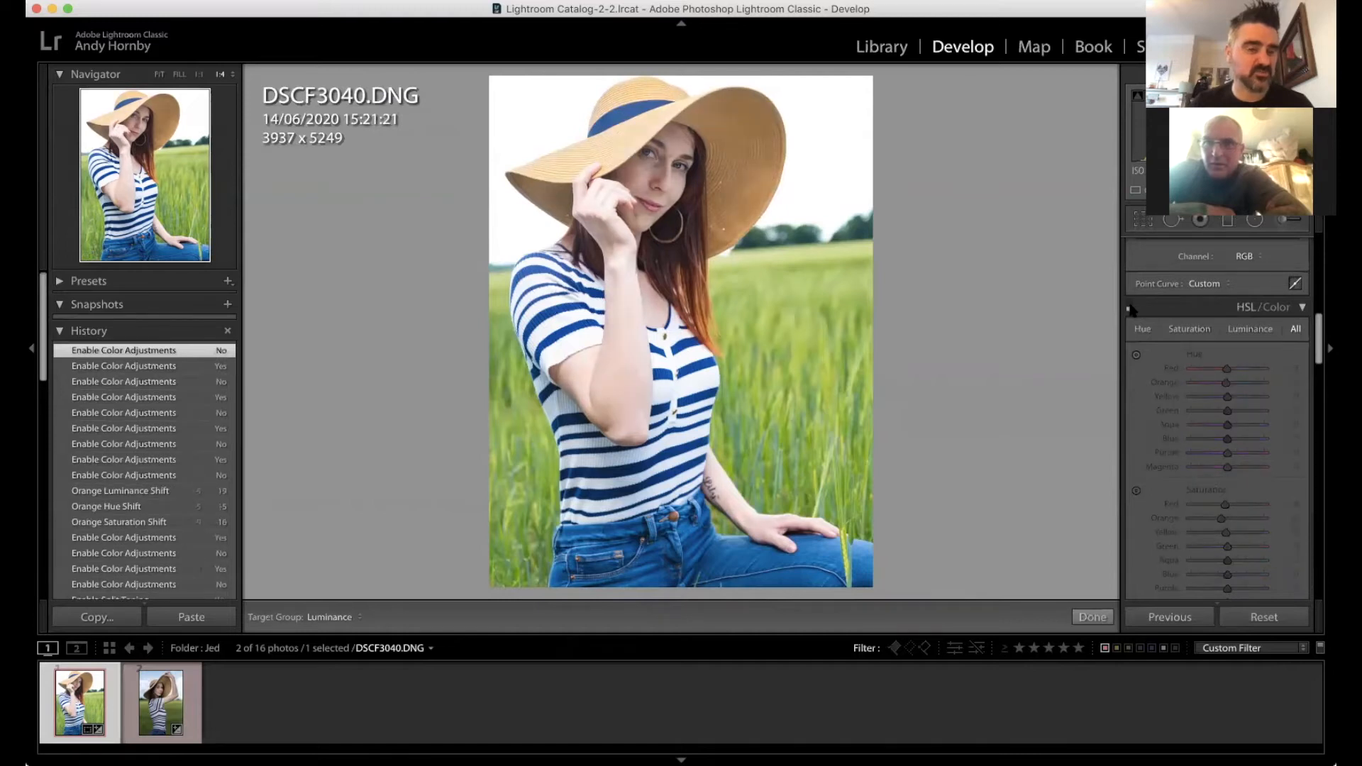
click(1131, 308)
click(1130, 308)
click(1131, 308)
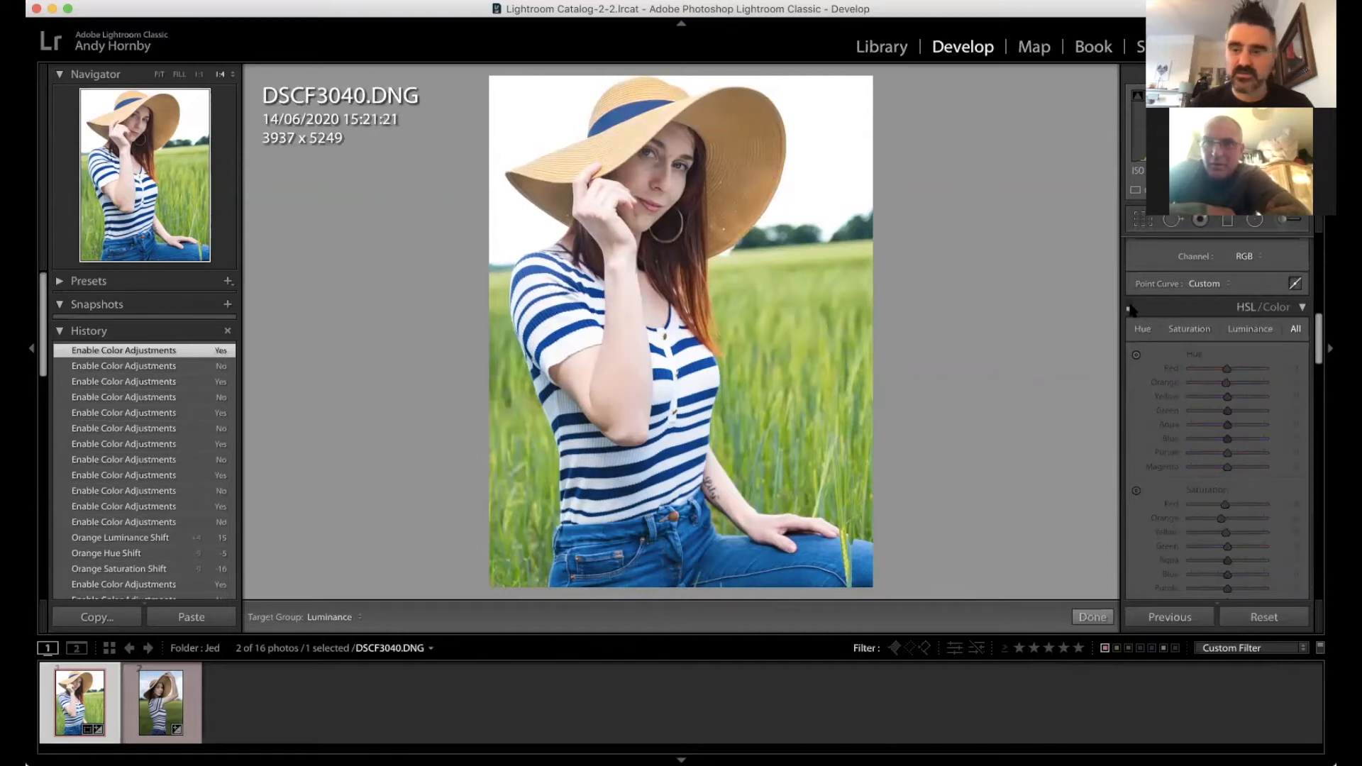
click(1130, 308)
click(1130, 308)
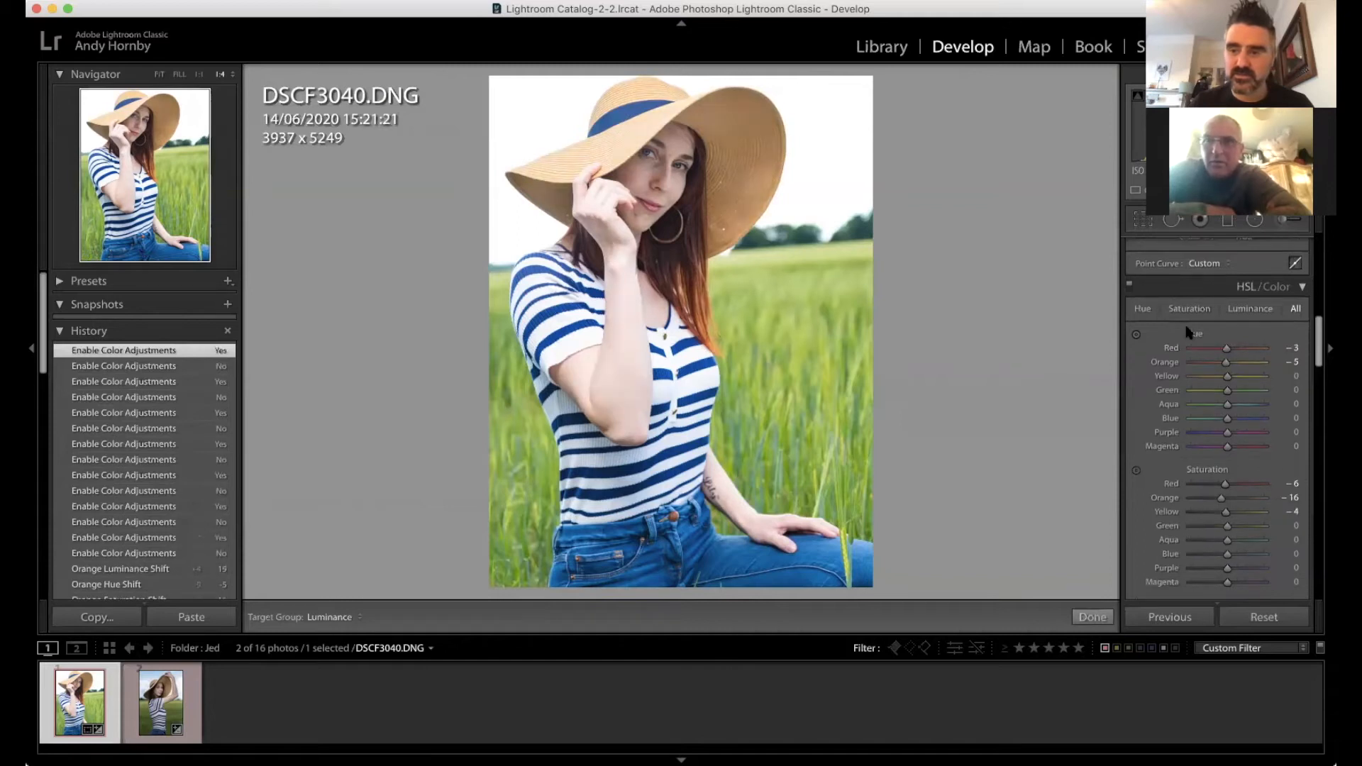
Step: Reset all hue, saturation and luminance sliders in the HSL adjustments to 0
scroll(1192, 409, down, 2)
double_click(1195, 321)
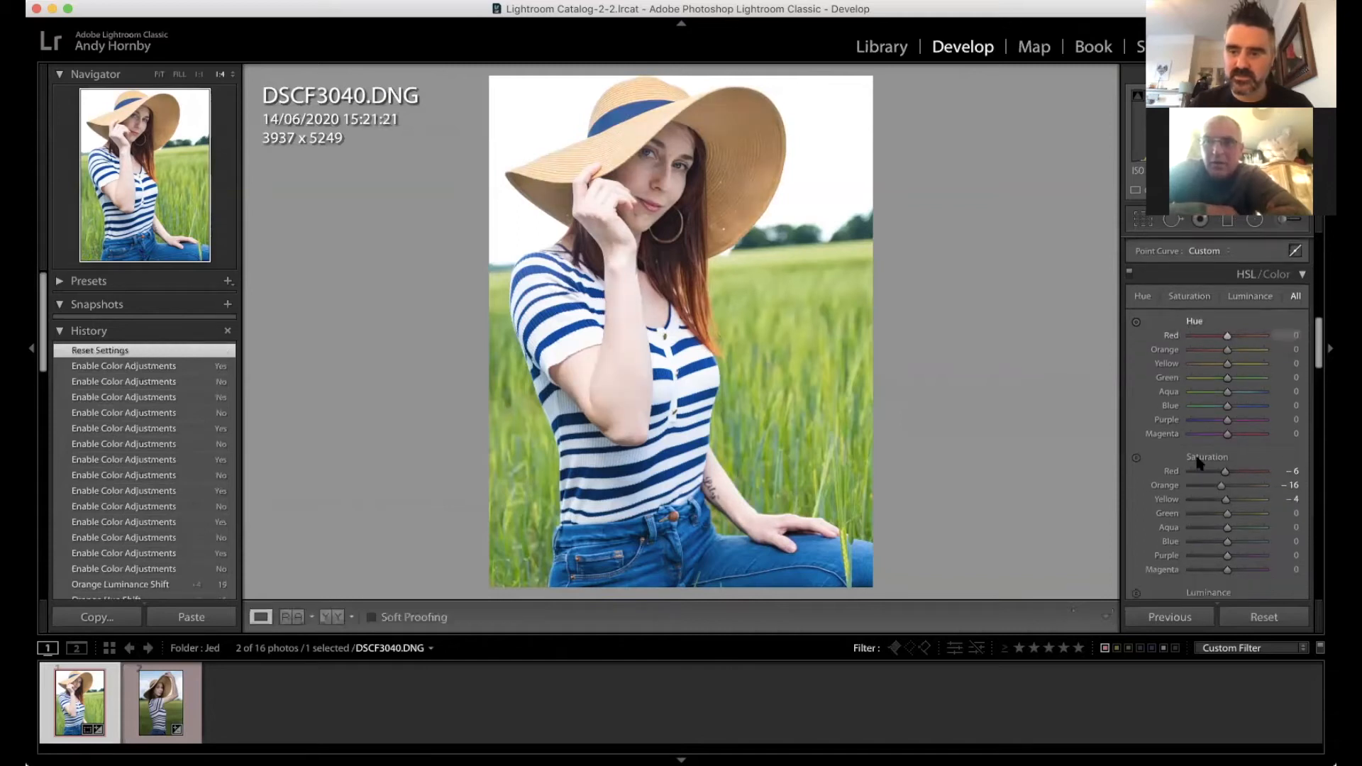
double_click(1199, 462)
scroll(1203, 472, down, 6)
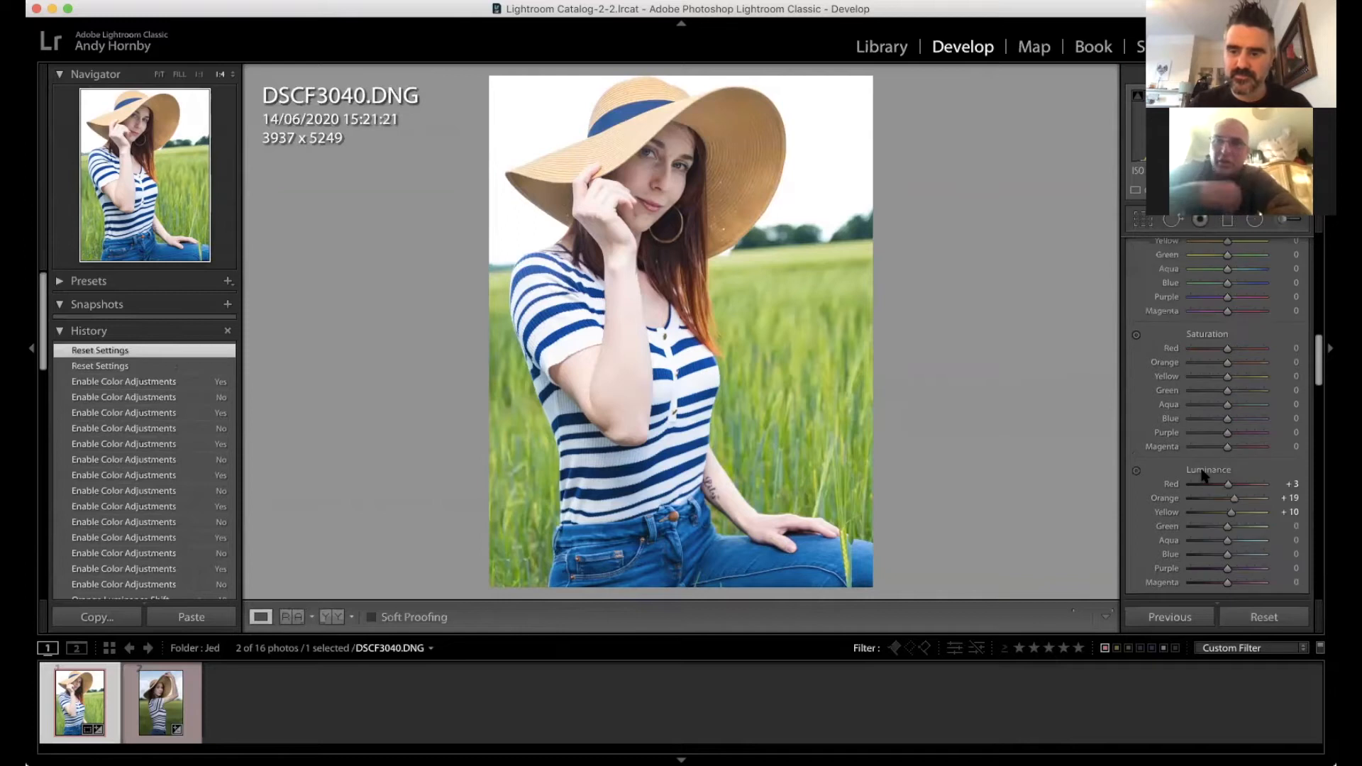
double_click(1205, 472)
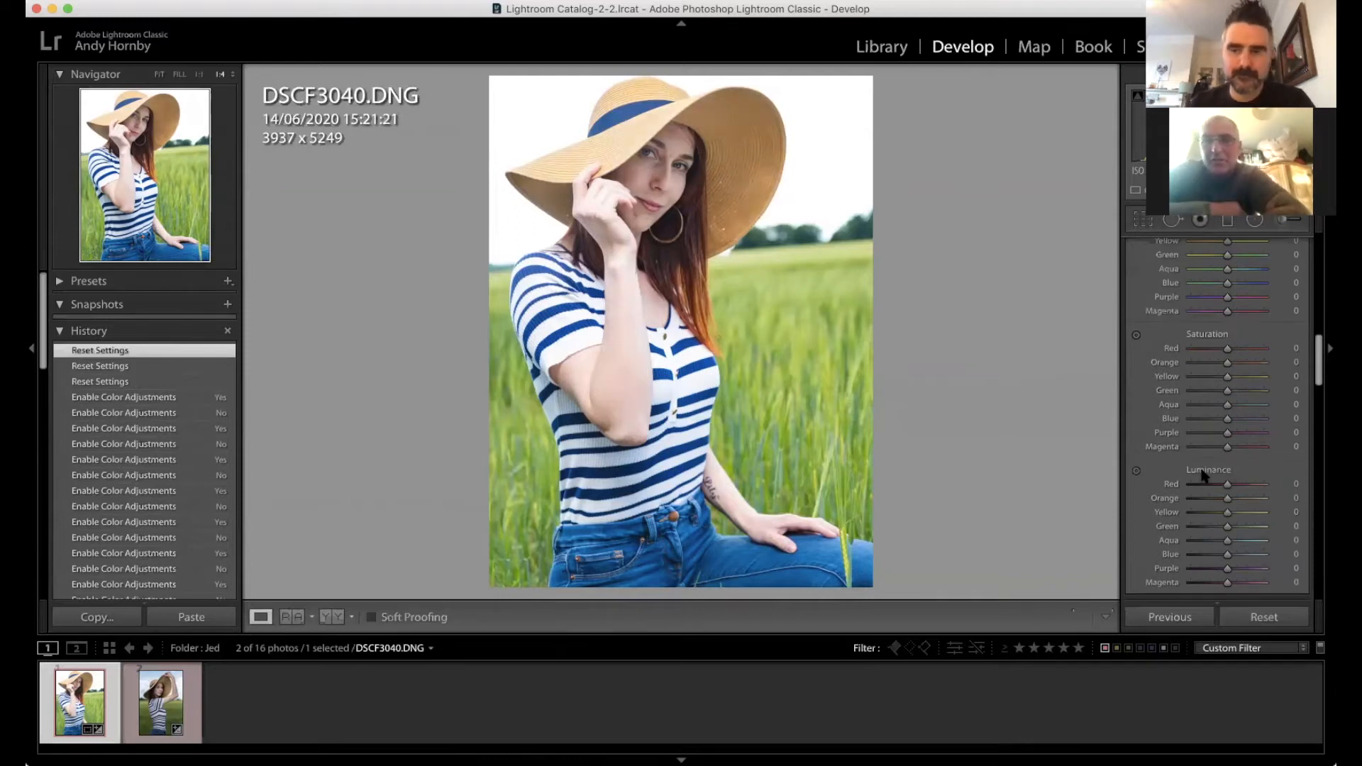
scroll(1204, 474, down, 5)
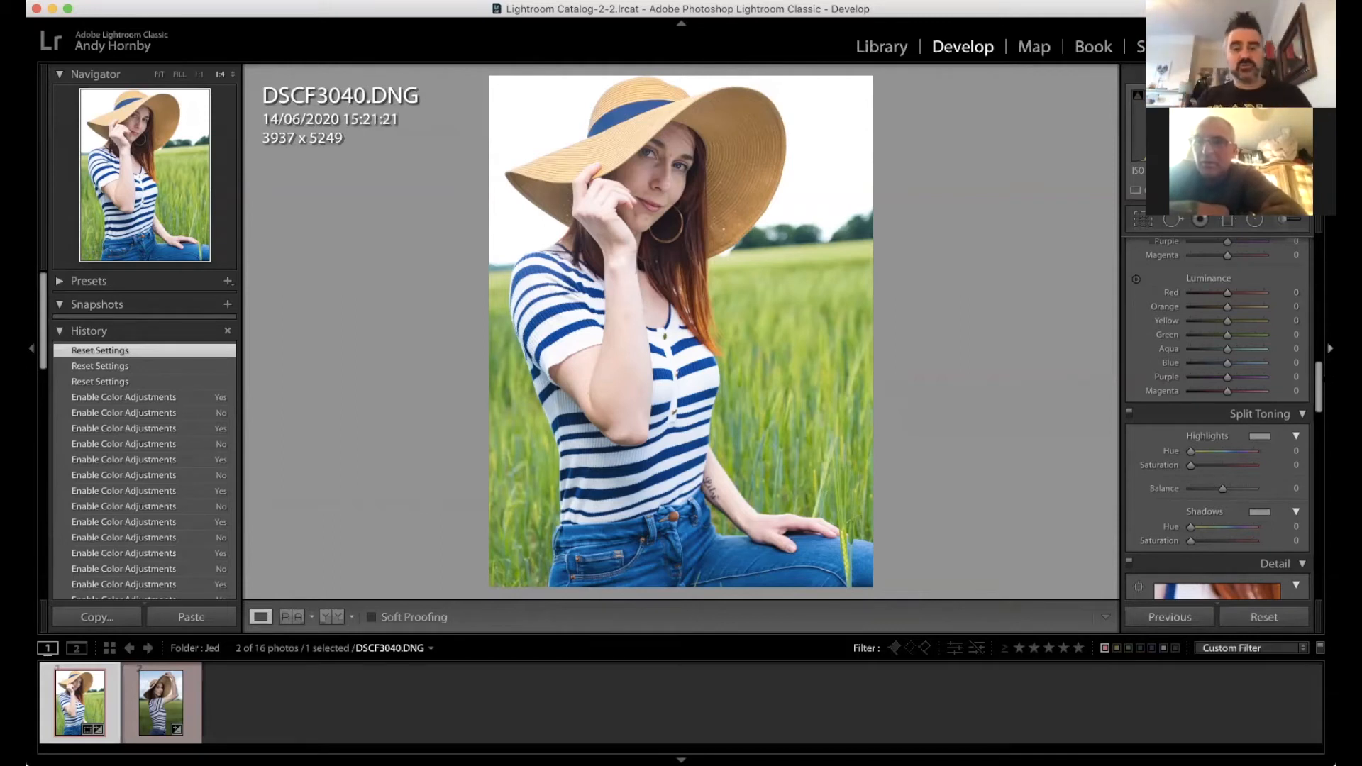
Step: Try targeted luminance adjustment on the skin to Red -16 and Orange -36, and undo it
click(1136, 278)
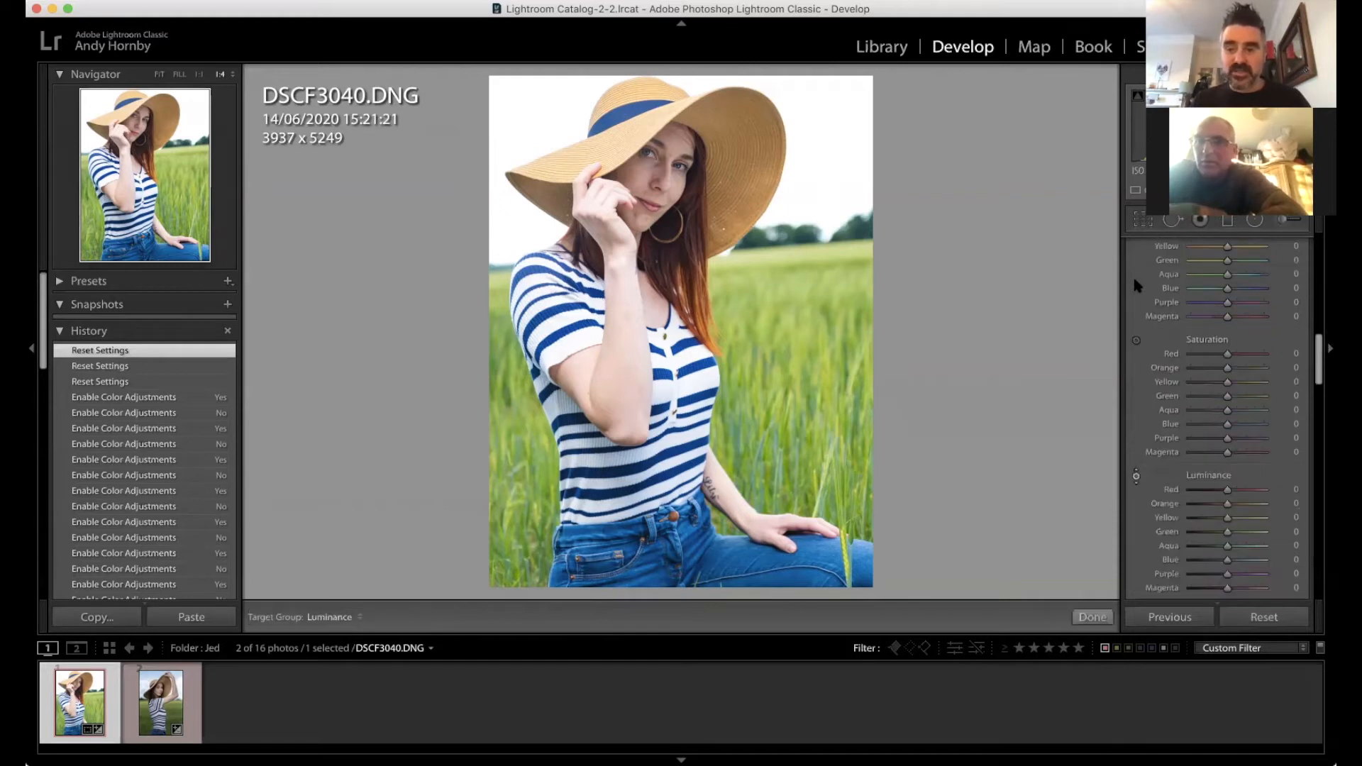
drag(638, 178, 639, 213)
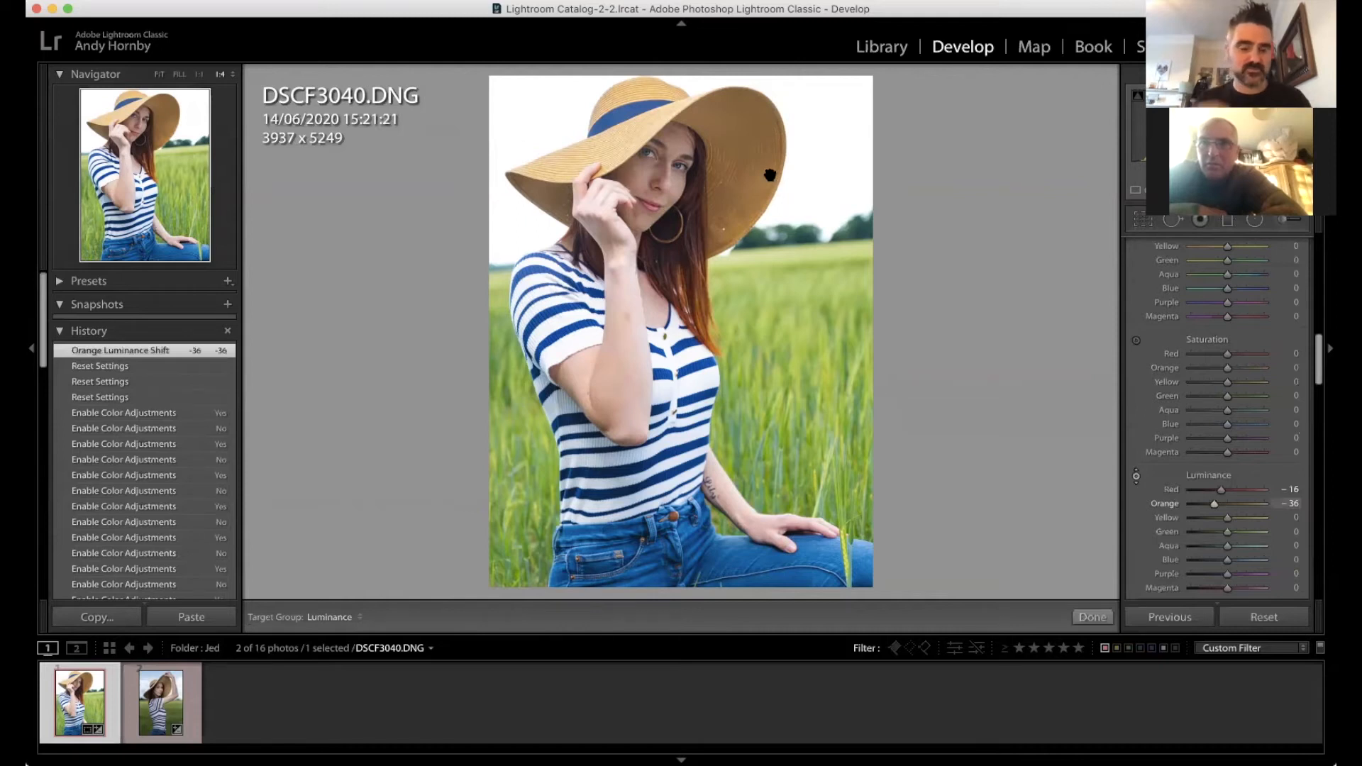
key(super+z)
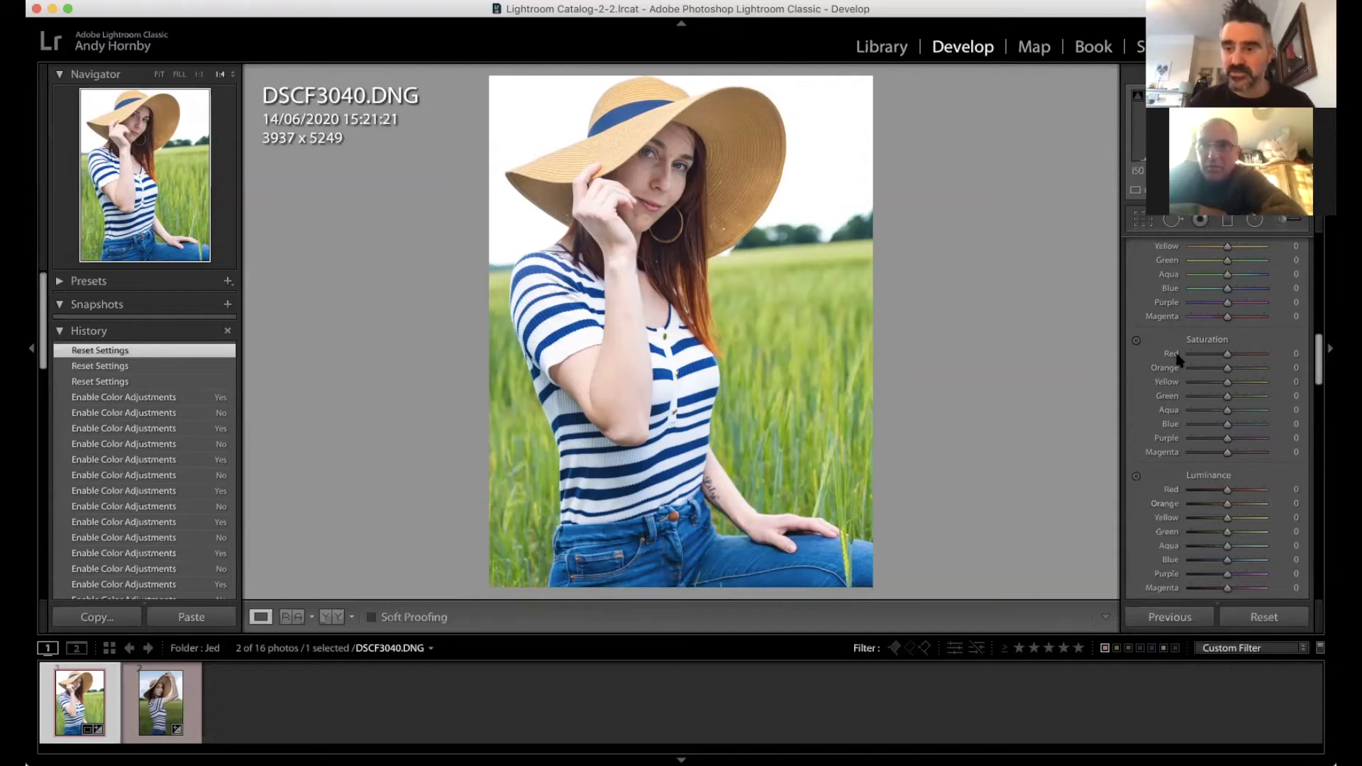
Step: Use targeted hue adjustment on the blue shirt stripes to shift Blue to +41 and Purple to +11
scroll(1163, 334, up, 2)
click(1136, 271)
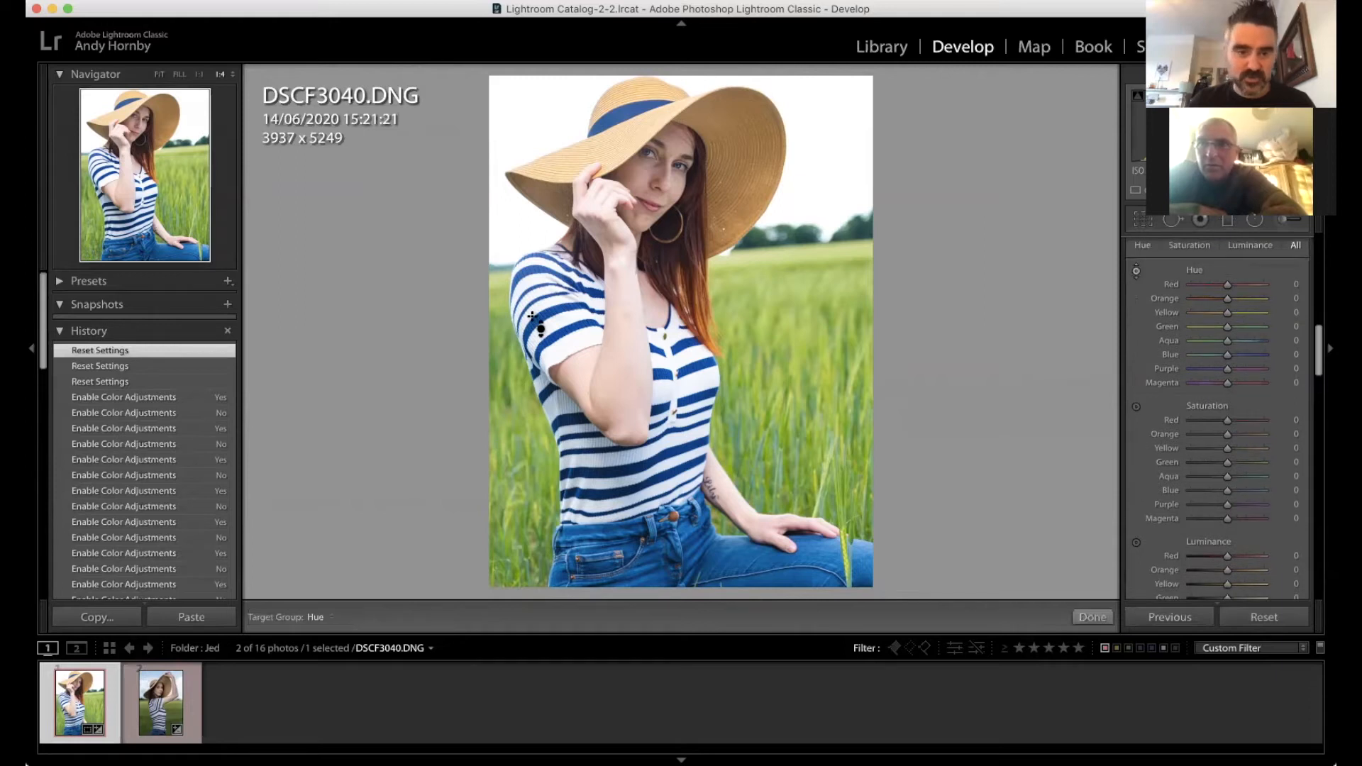
drag(533, 317, 533, 259)
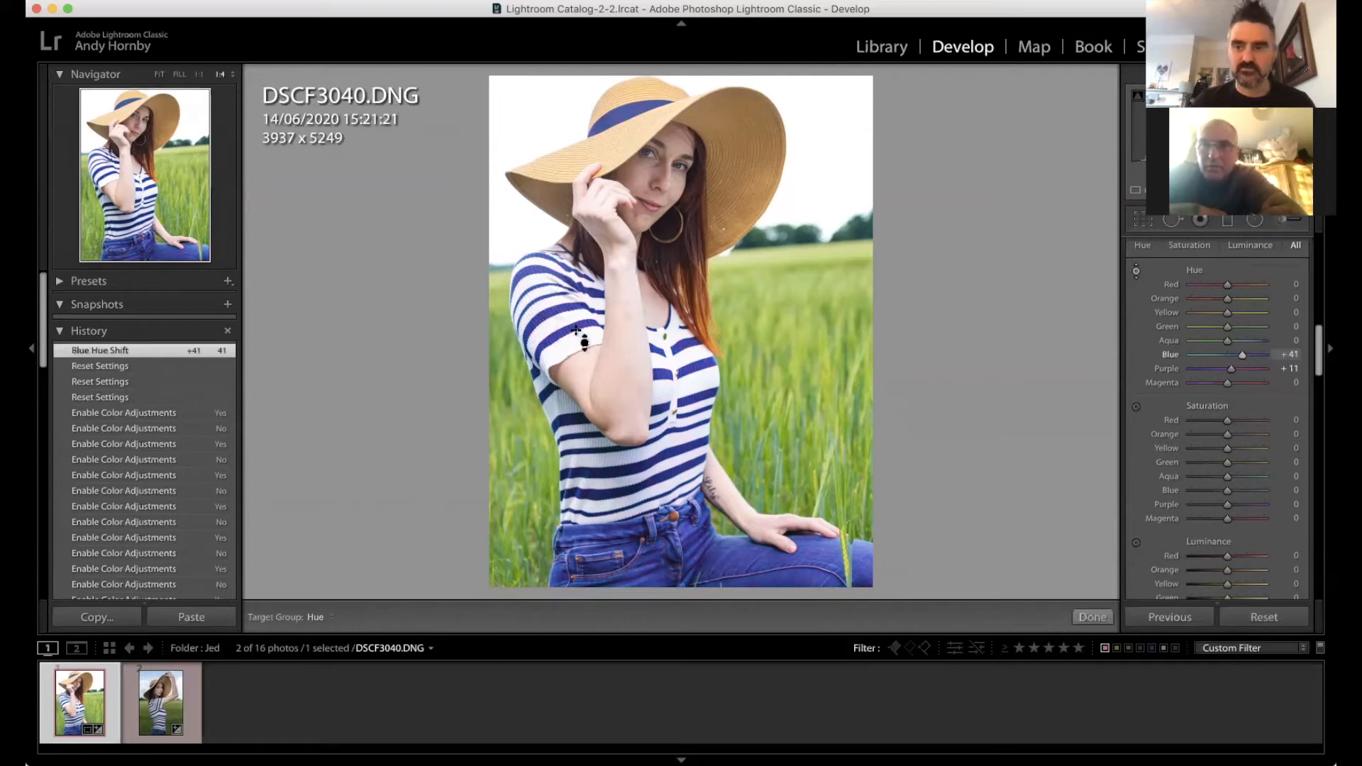
Step: Compare the photo repeatedly with the HSL adjustments switched off and on
scroll(1139, 271, up, 2)
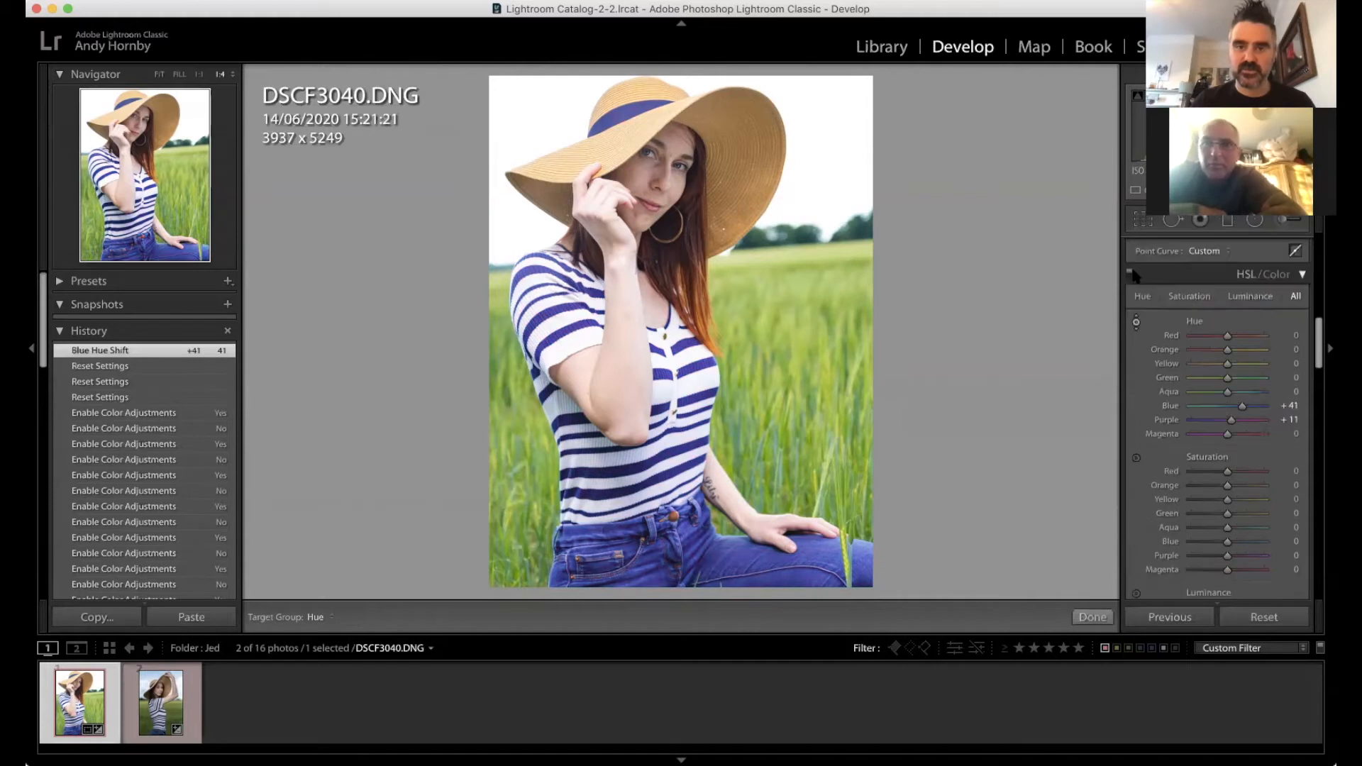
click(1130, 274)
click(1130, 273)
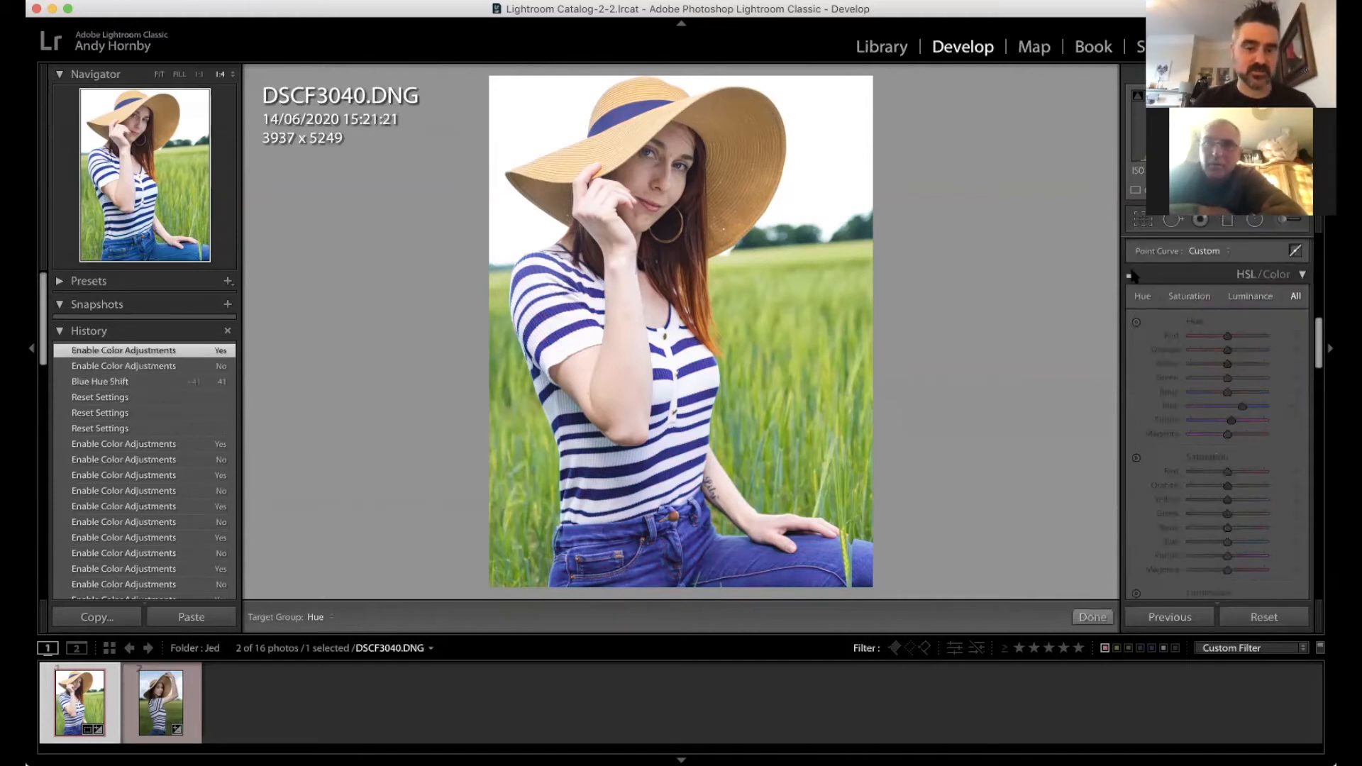
click(1130, 273)
click(1131, 273)
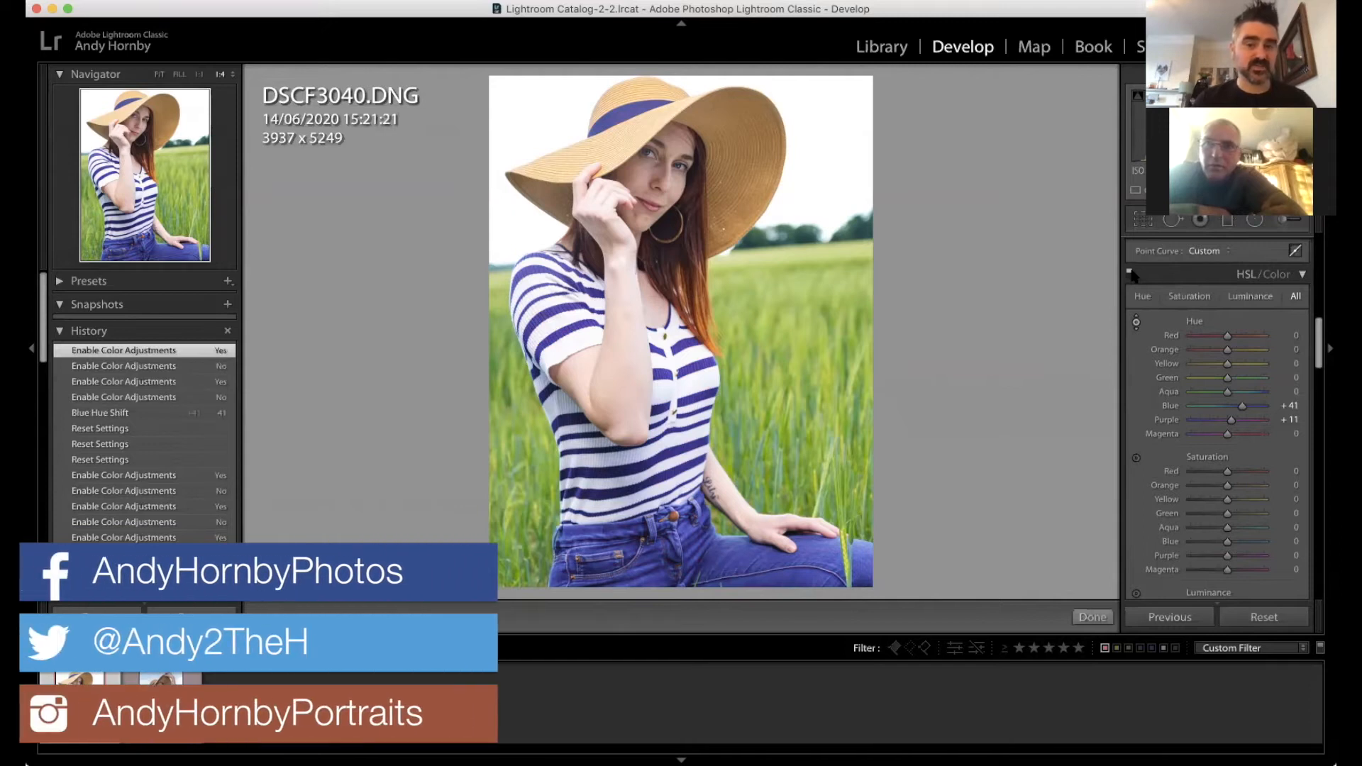
click(1131, 273)
click(1130, 273)
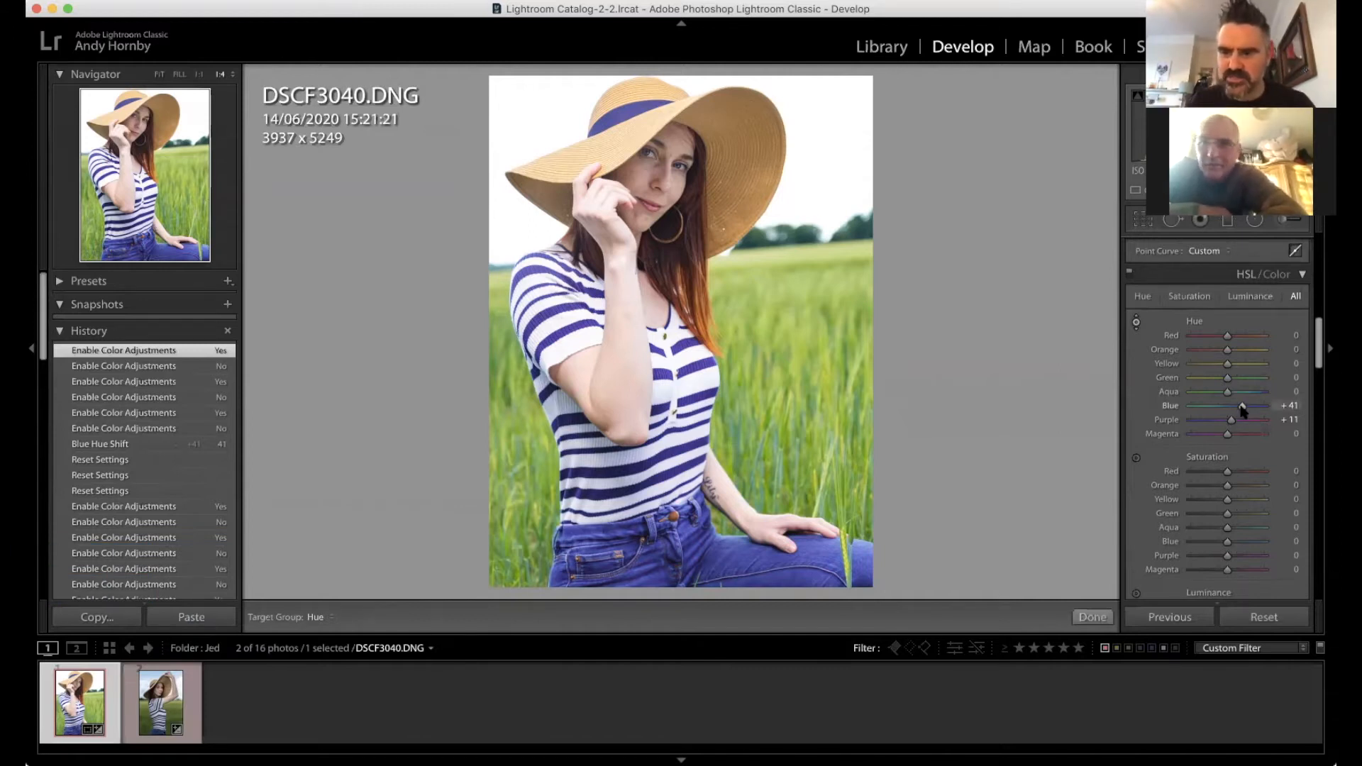
Step: Try turning the clothing purple with hue at Aqua +40, Blue +82 and Purple +39, and reset the hue sliders
drag(1242, 410, 1280, 409)
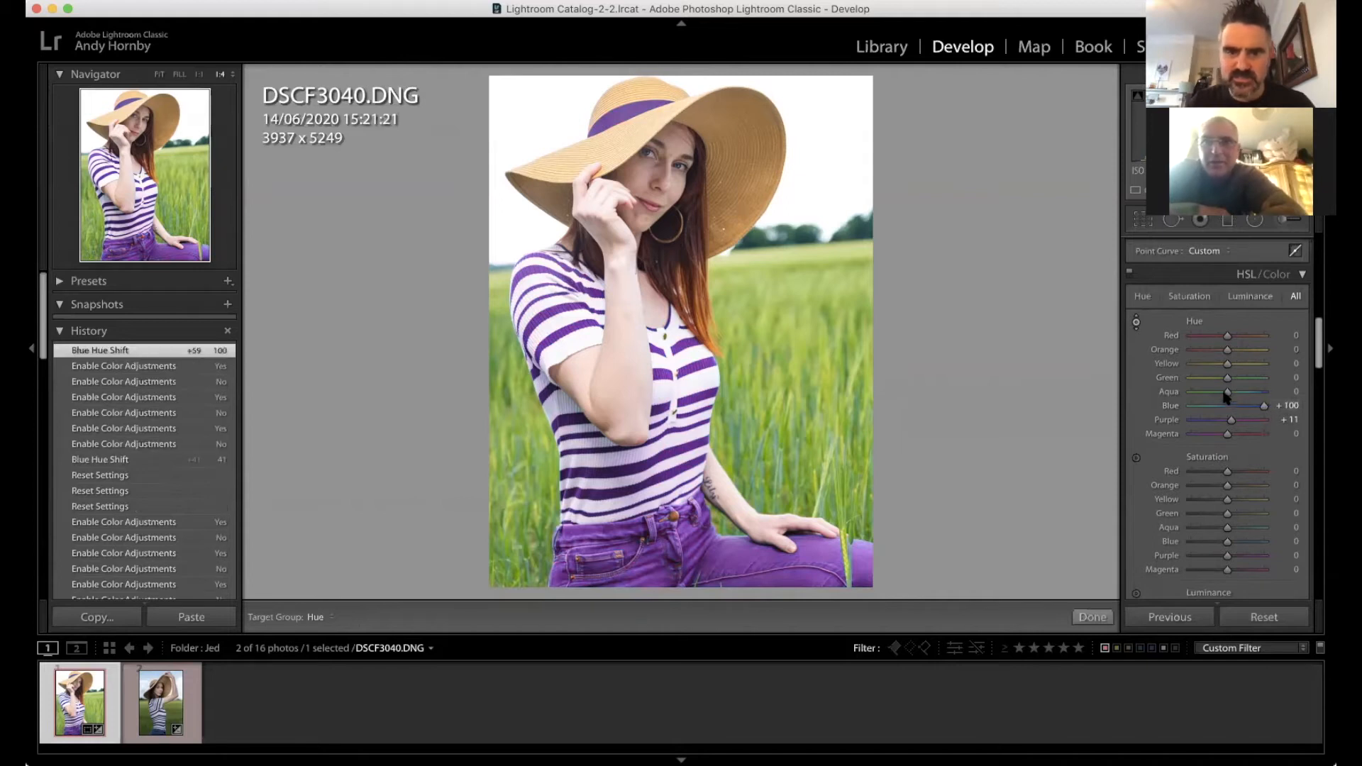
drag(1227, 393, 1212, 393)
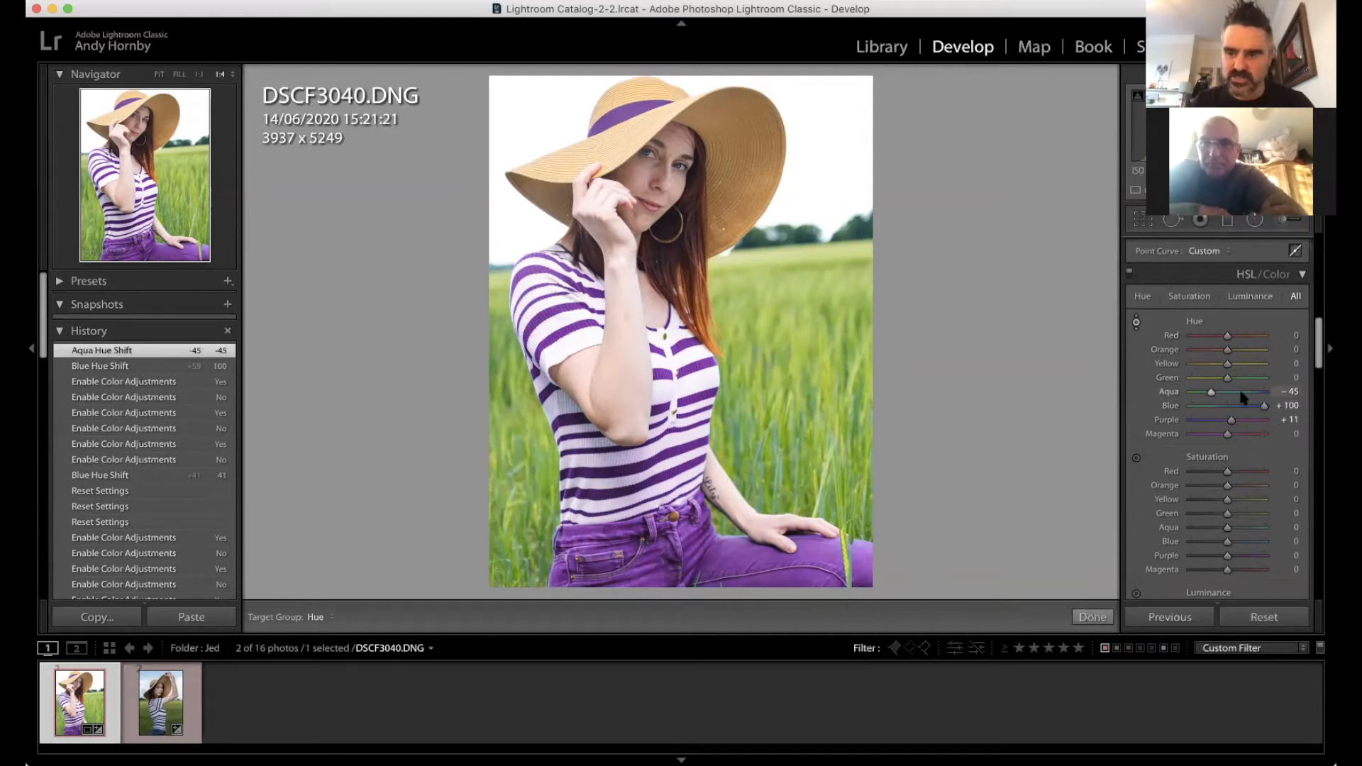
click(1242, 393)
drag(1232, 420, 1256, 406)
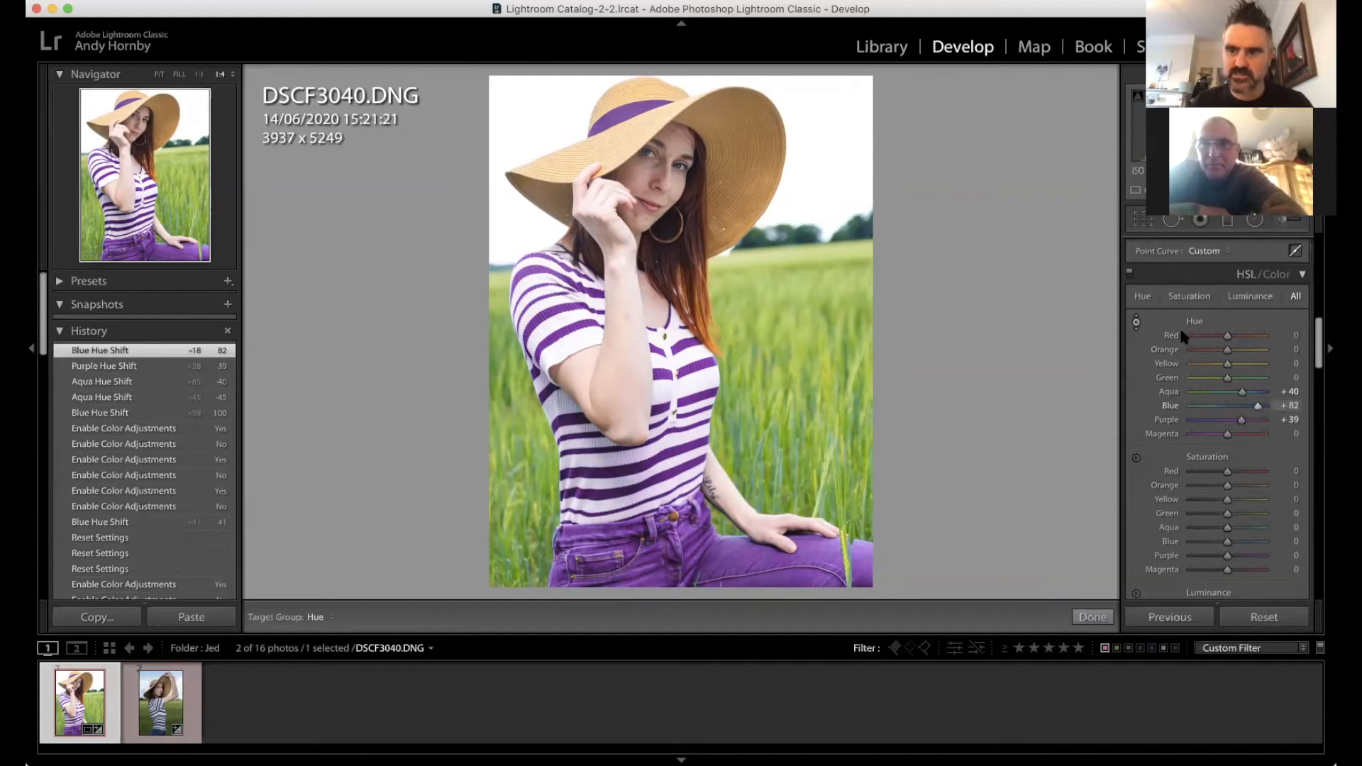
key(super+shift+r)
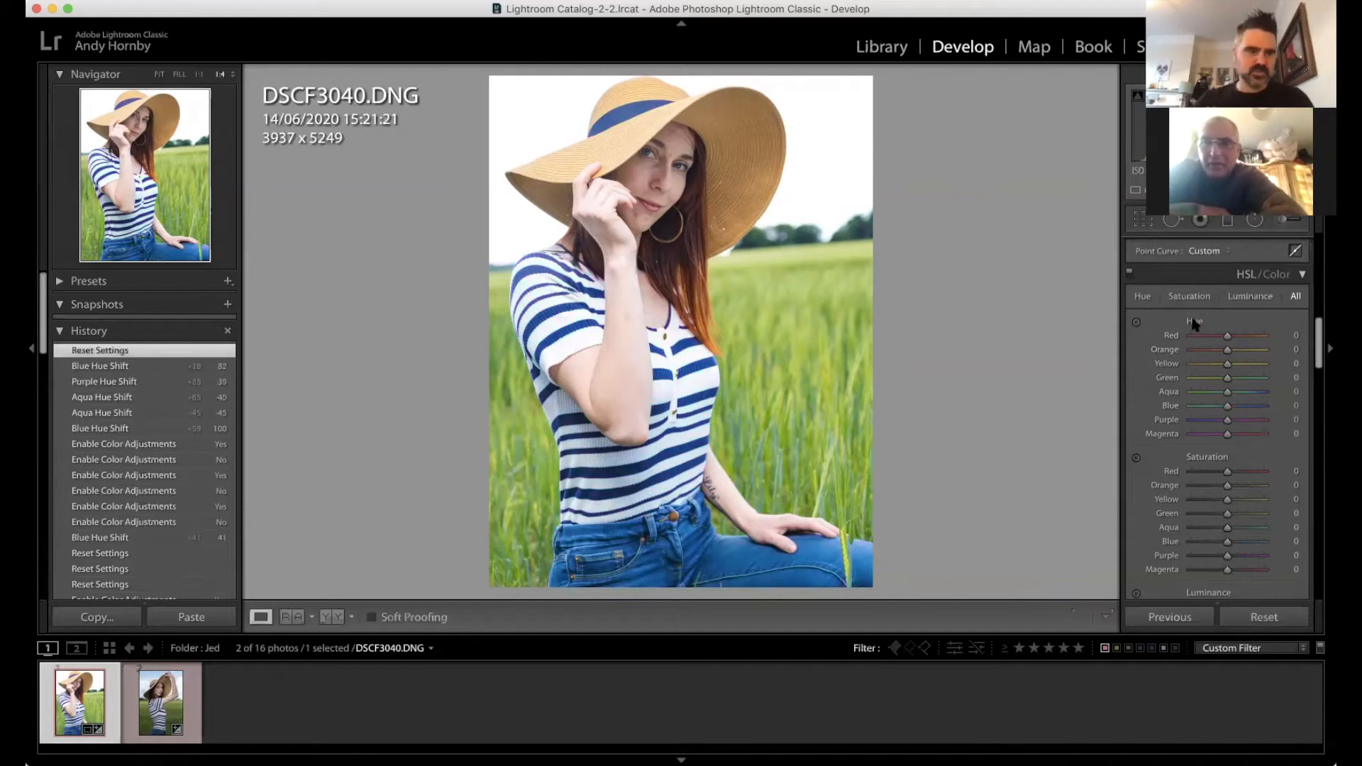
Step: Turn the green field golden by setting hue to Green -100, Aqua -58 and Yellow -59, and fit the photo in view
scroll(1194, 324, down, 2)
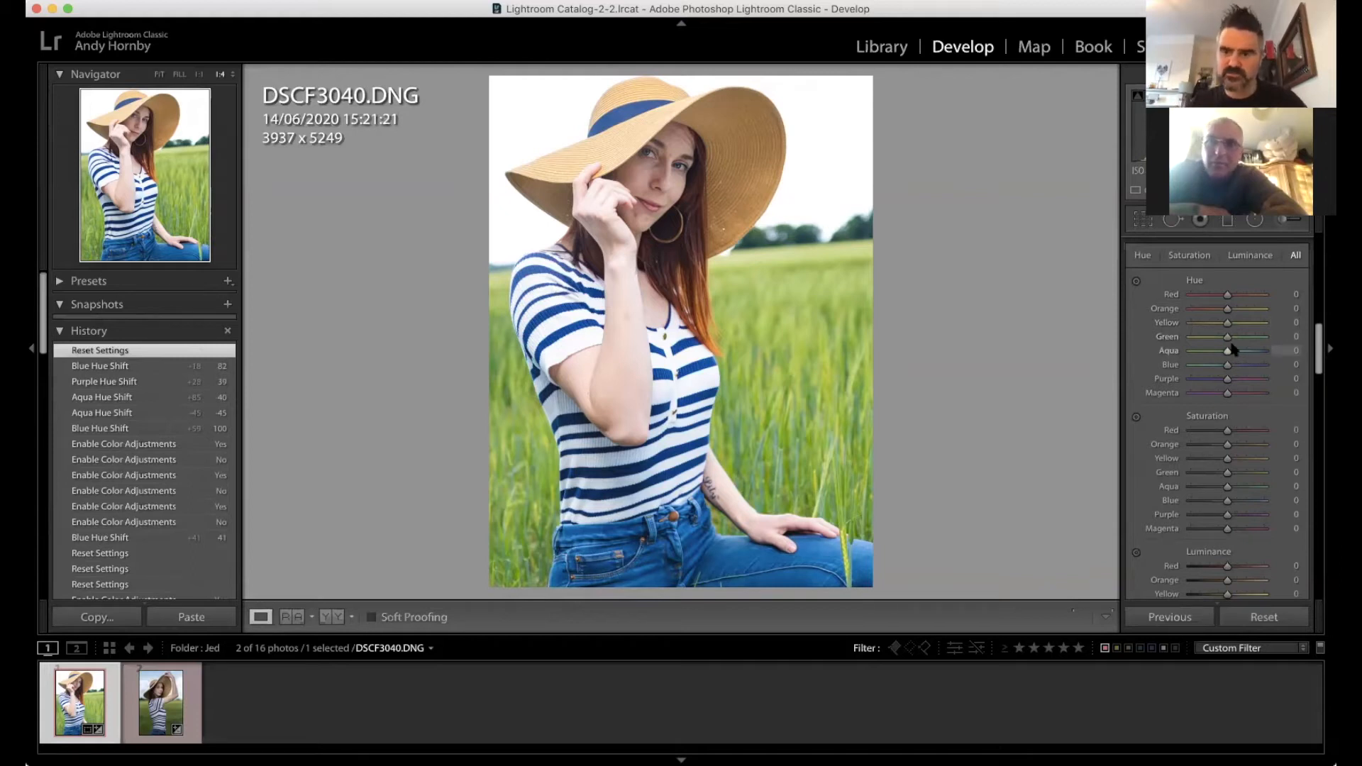
drag(1230, 341, 1146, 338)
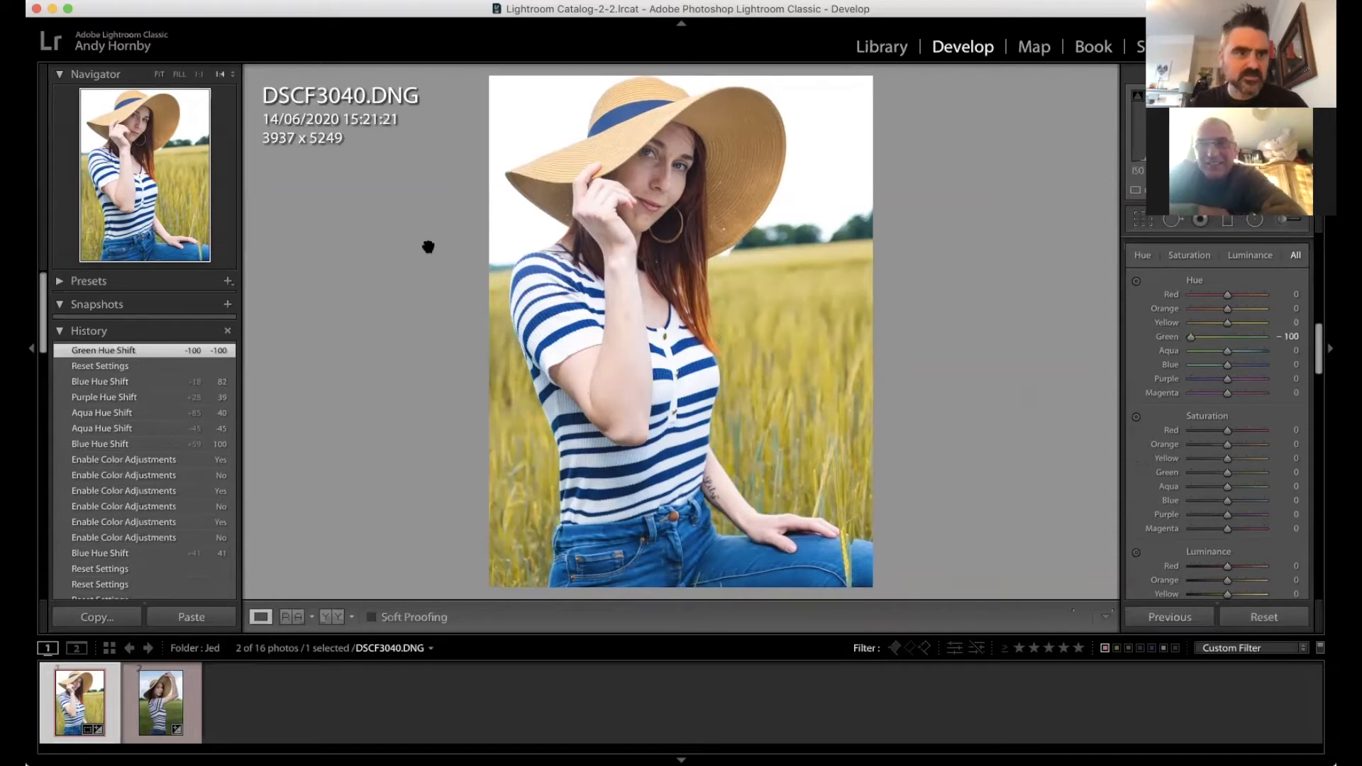
key(super+equal)
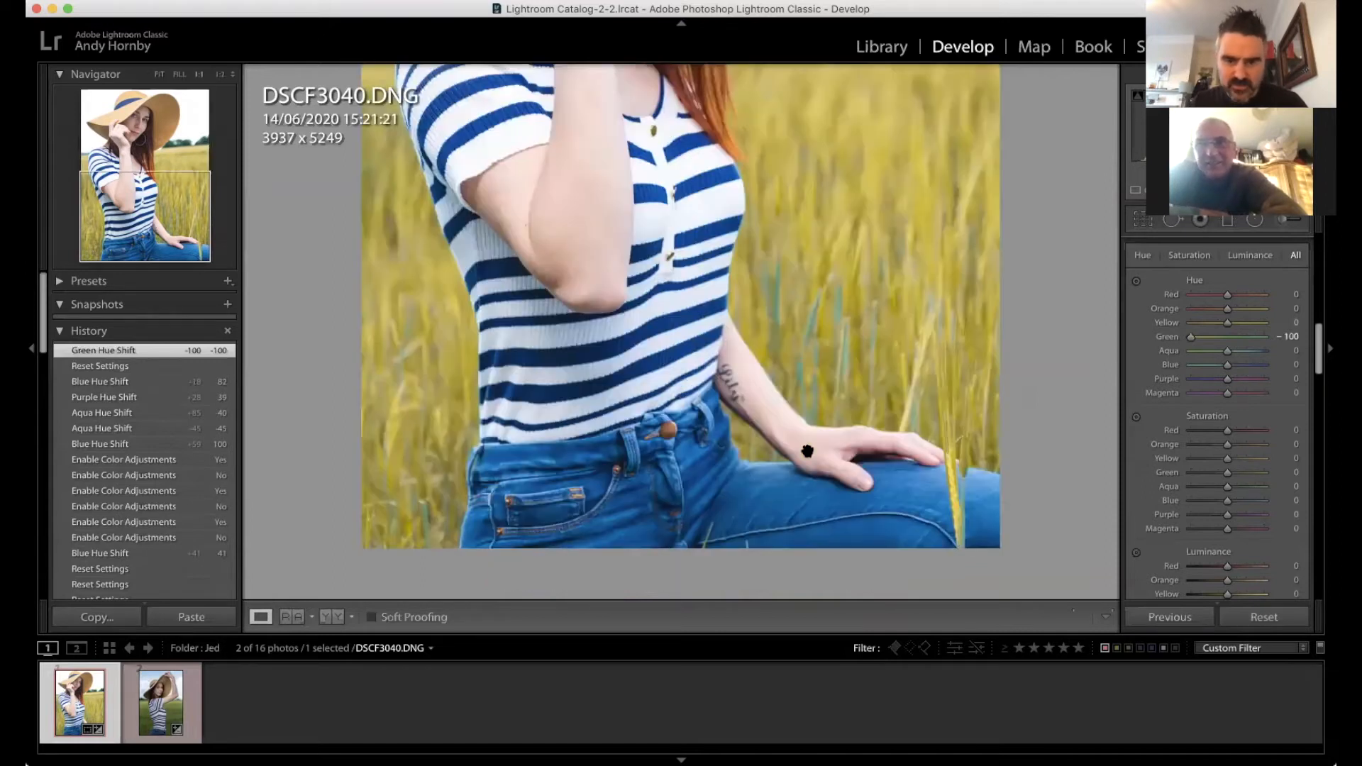
key(super+equal)
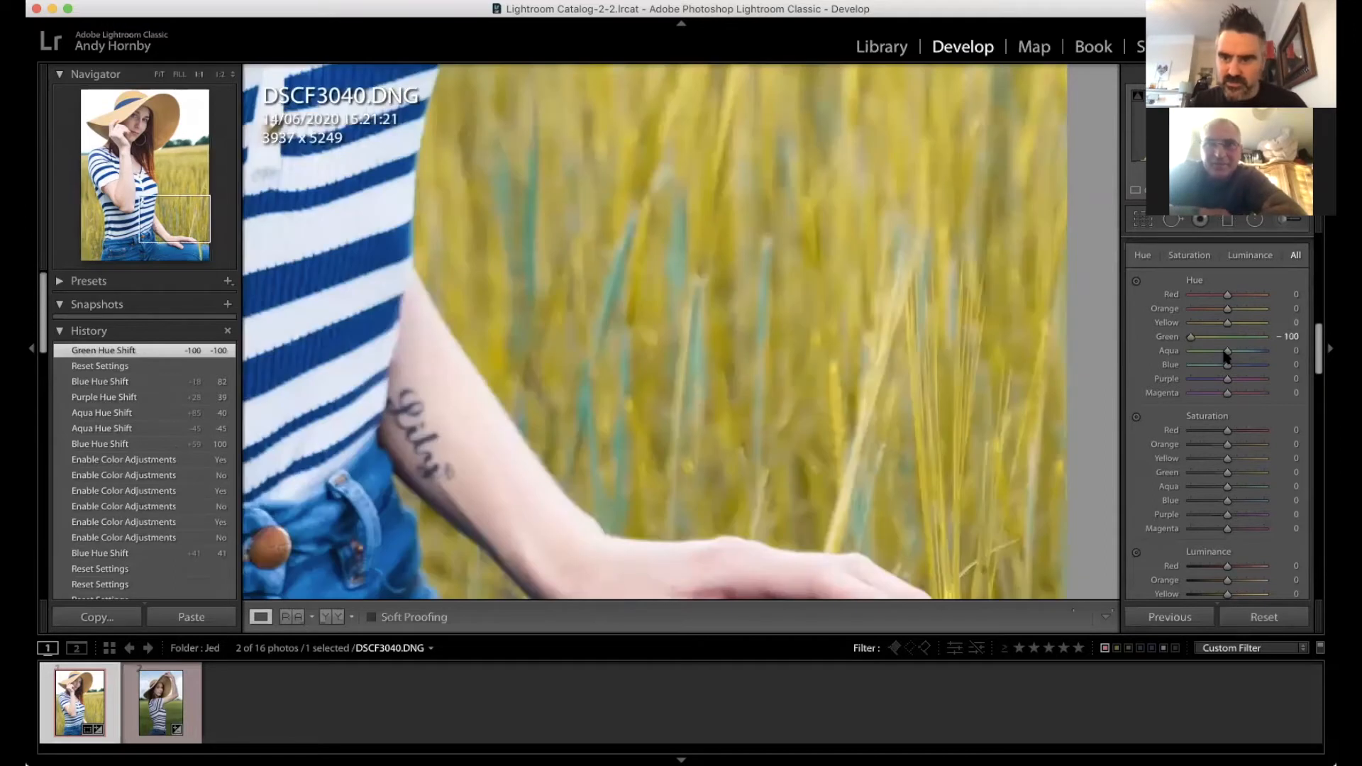
drag(1228, 351, 1206, 324)
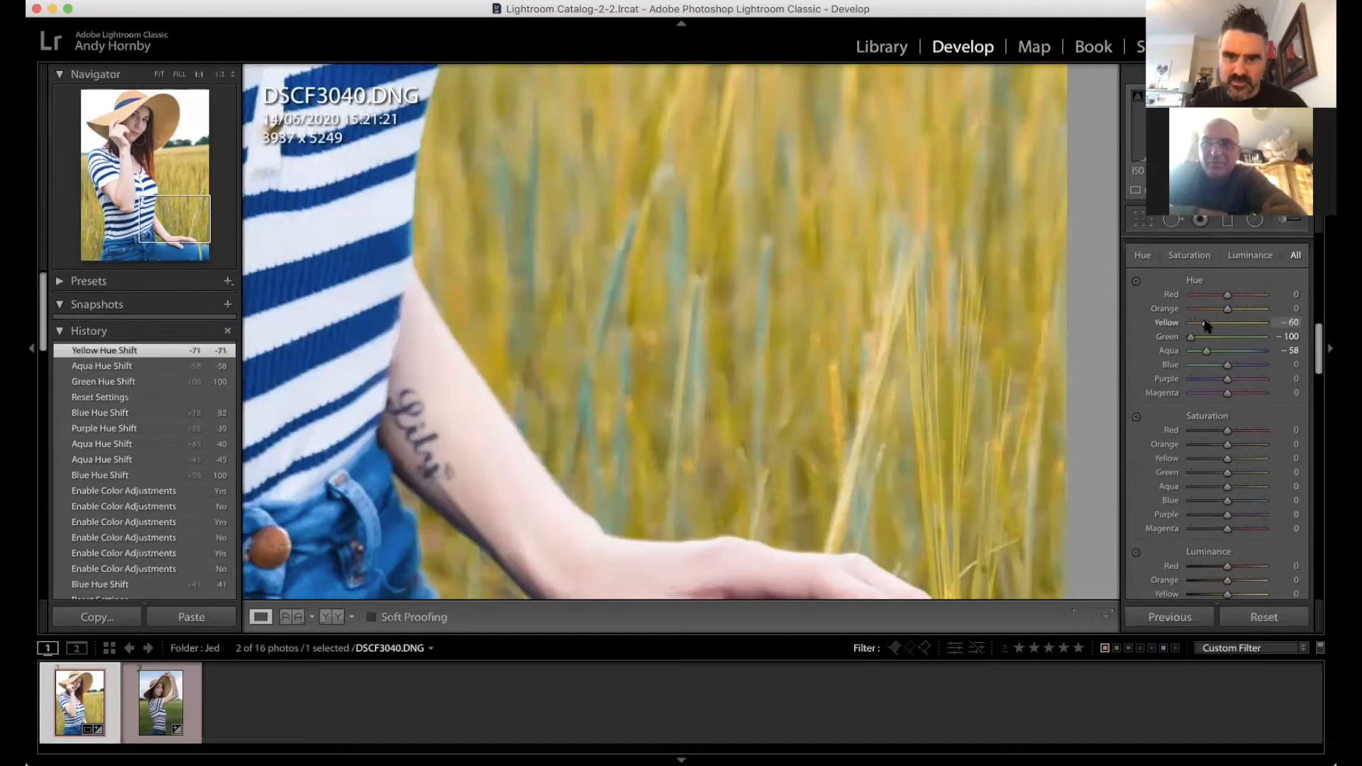
click(887, 299)
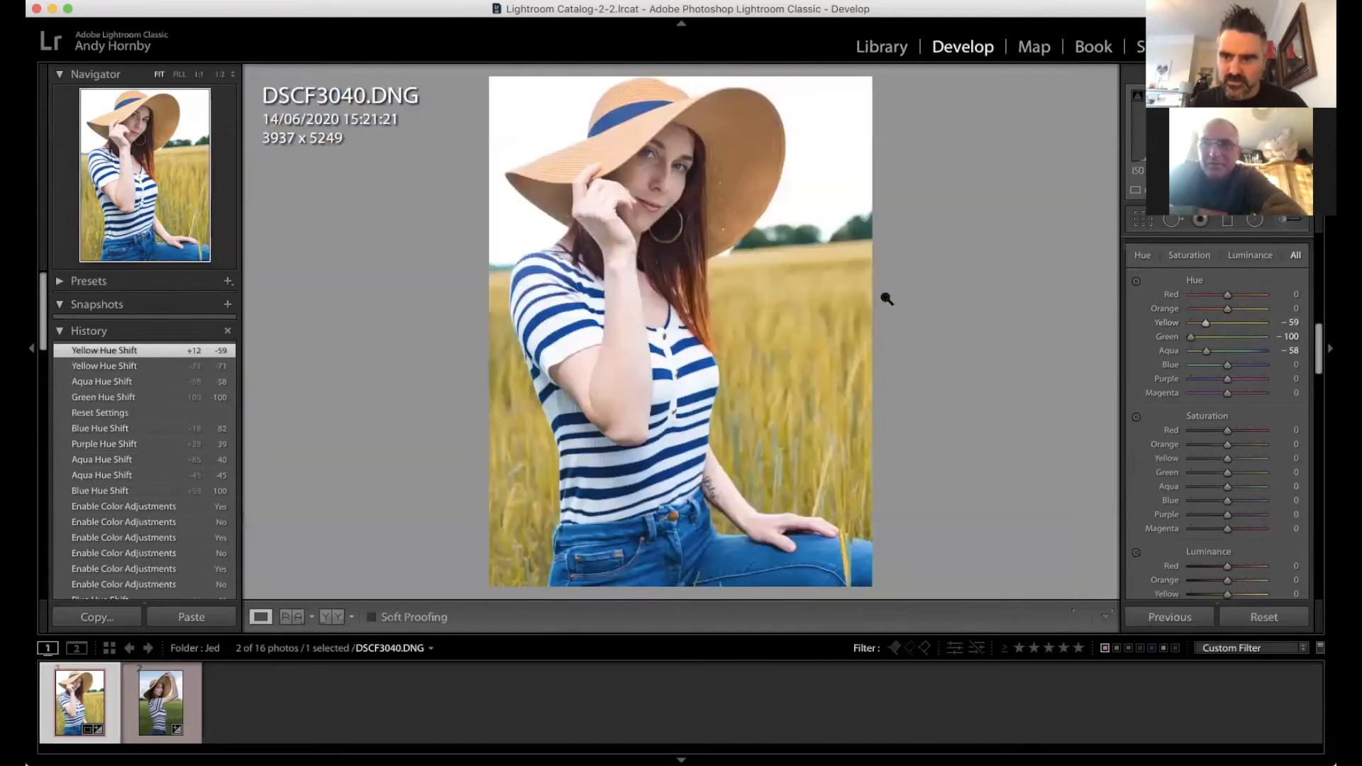
Step: Try an Orange hue shift of -40 and then +8, and reset all hue sliders to 0
click(1214, 310)
click(1231, 310)
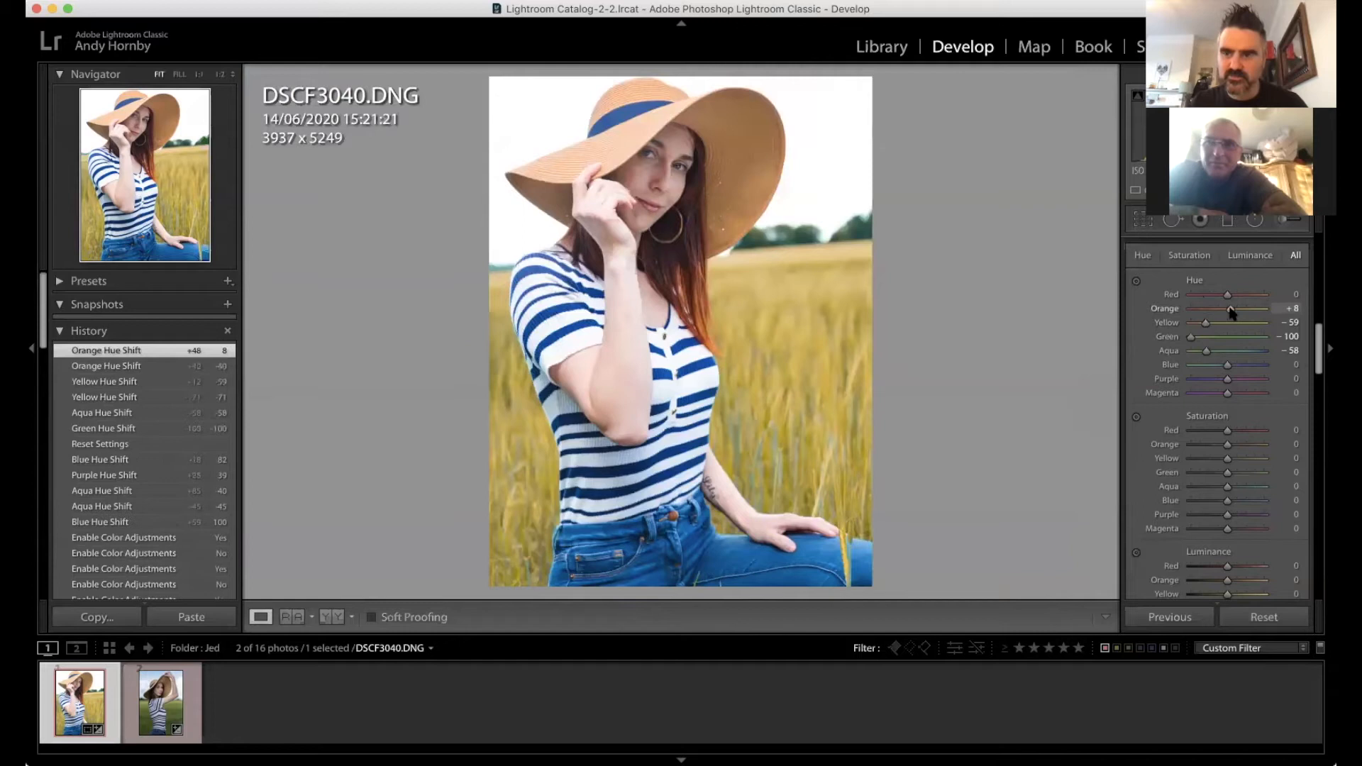
double_click(1194, 279)
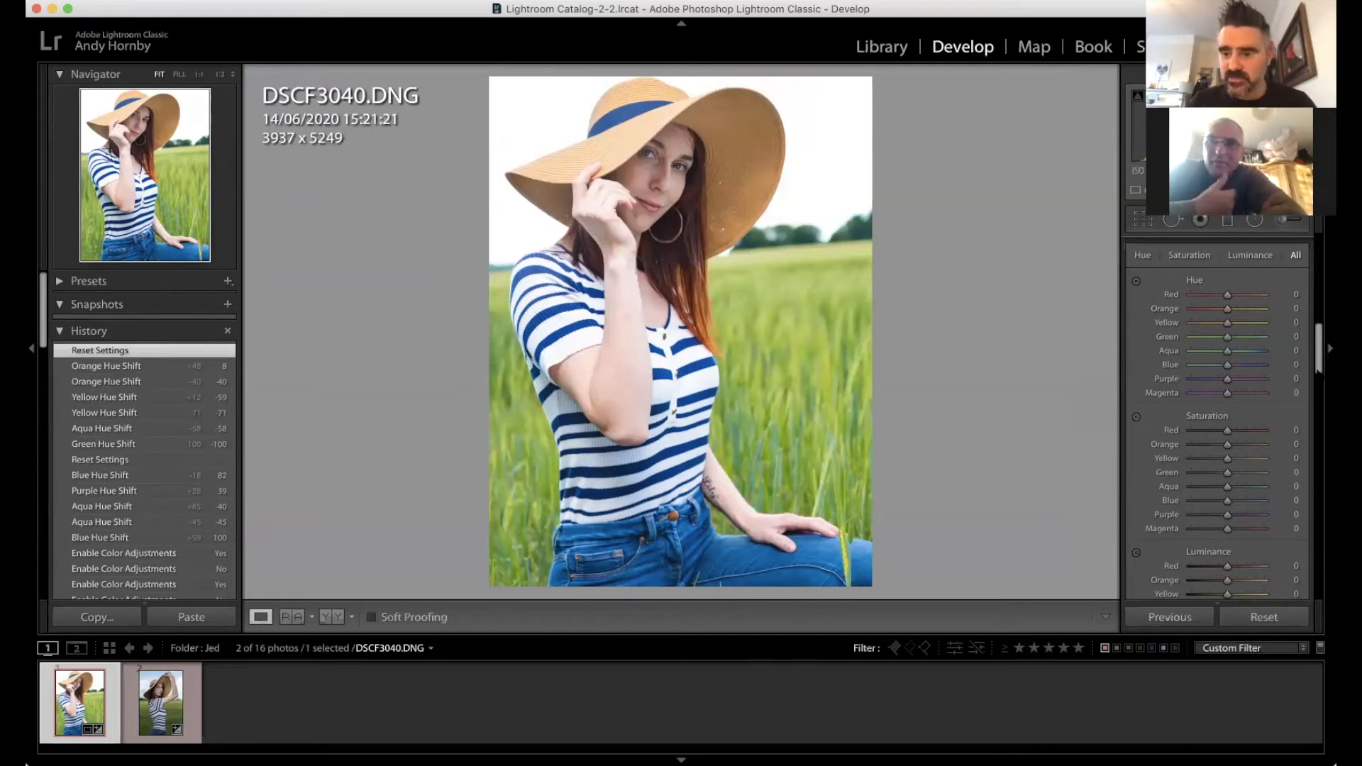
Step: Set the sharpening amount to 77 and its masking to 52
scroll(1209, 423, down, 5)
scroll(1210, 423, down, 5)
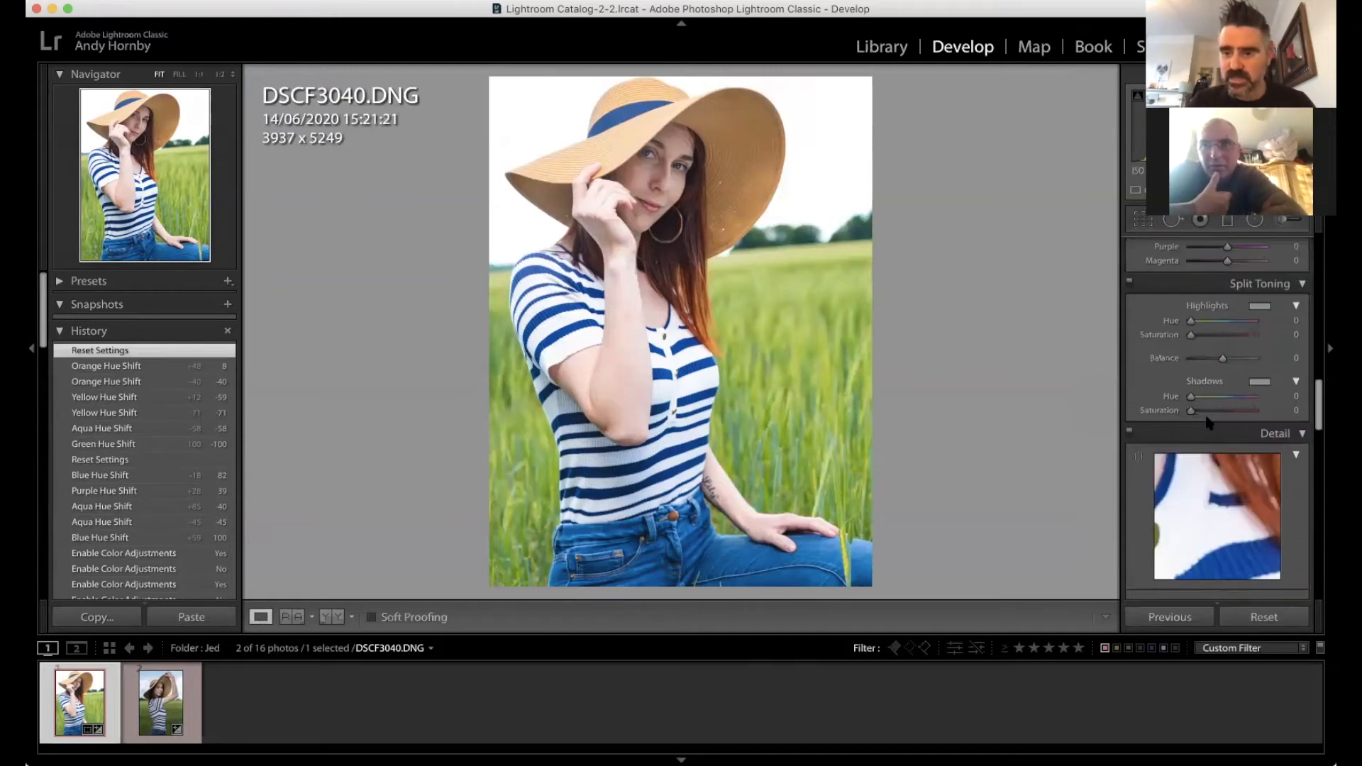
scroll(1209, 423, down, 5)
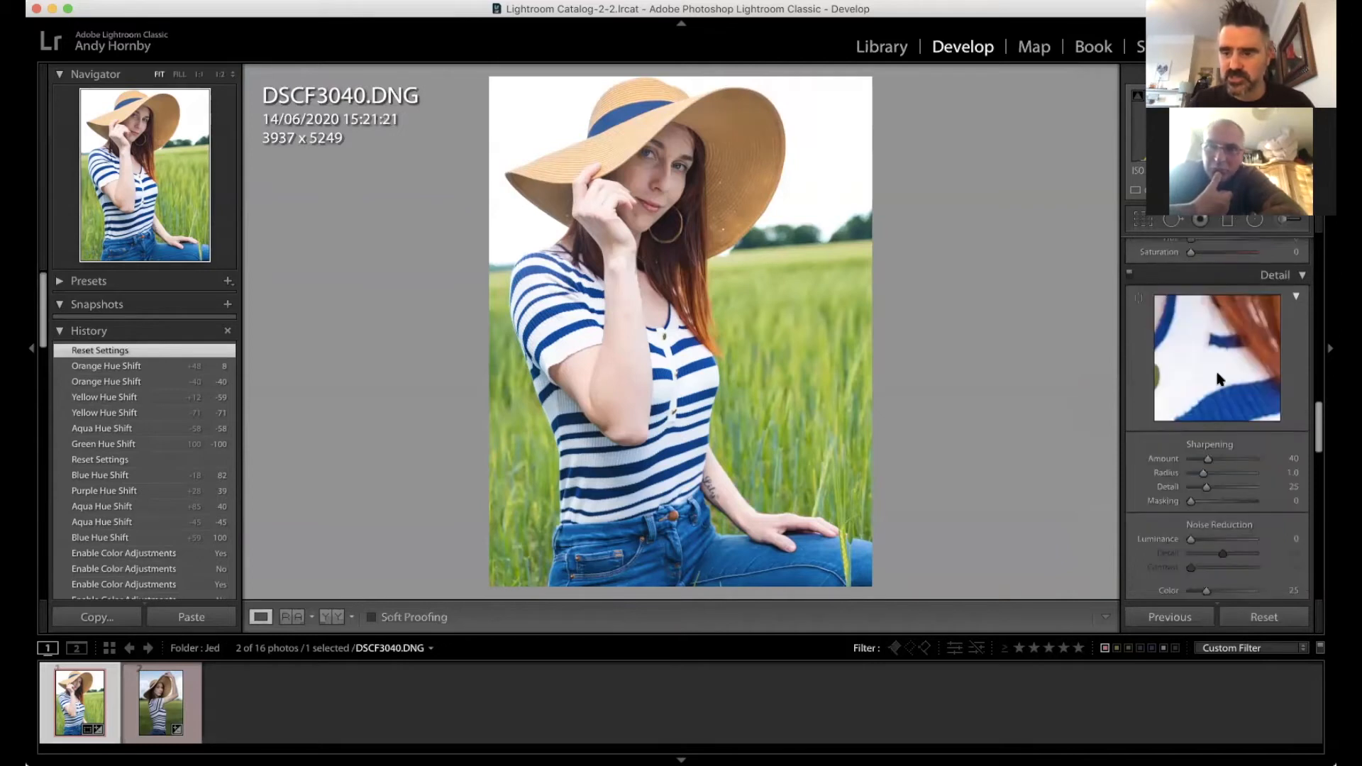
scroll(1218, 379, down, 3)
click(1223, 371)
click(1224, 413)
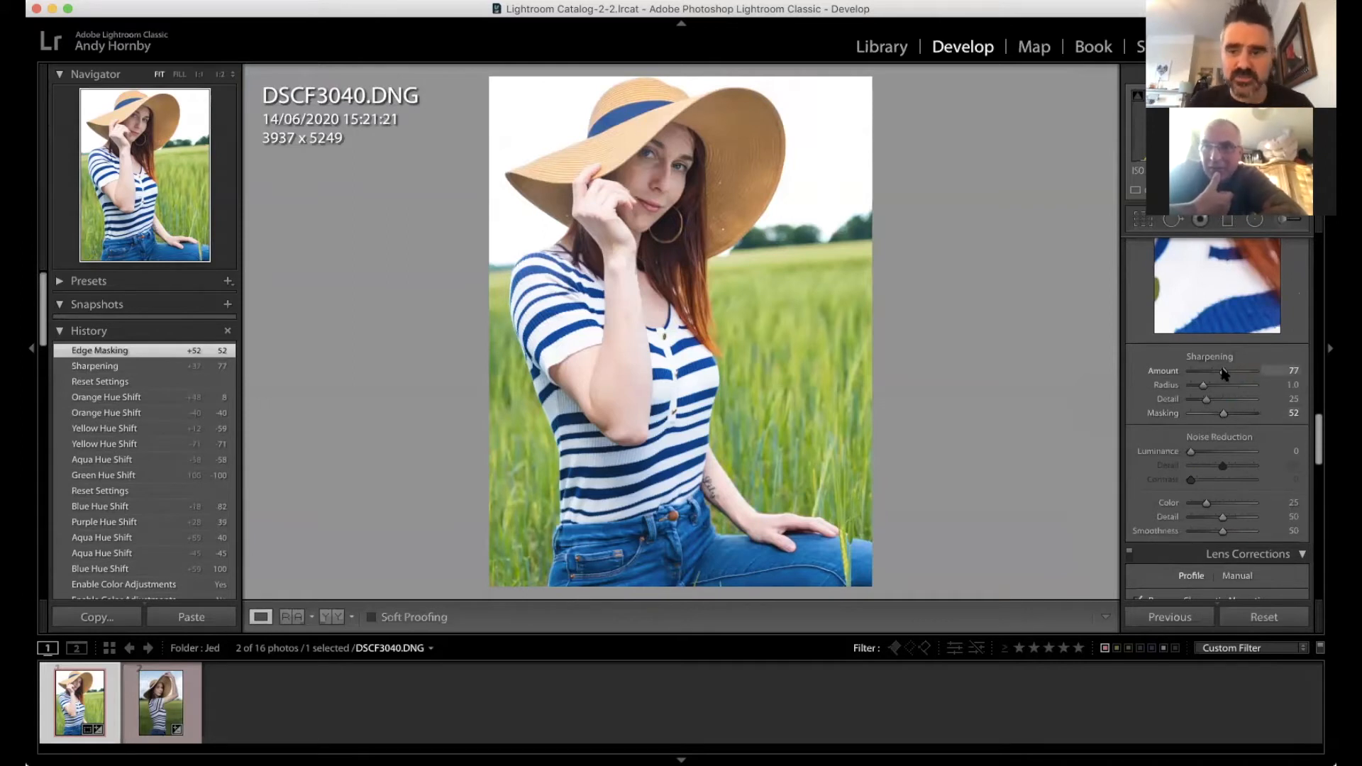
Step: Try a post-crop vignette amount of -71 and reset it to 0
scroll(1224, 372, down, 4)
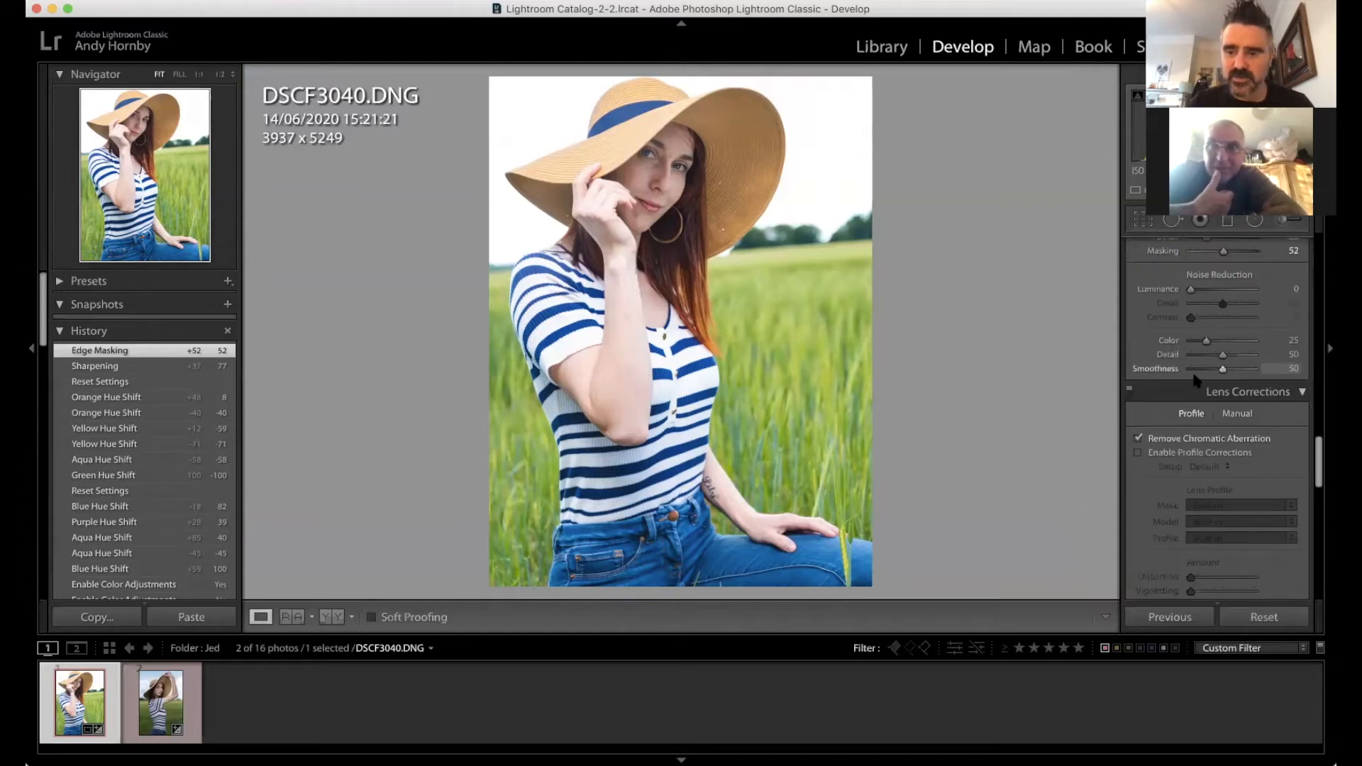
scroll(1171, 398, down, 1)
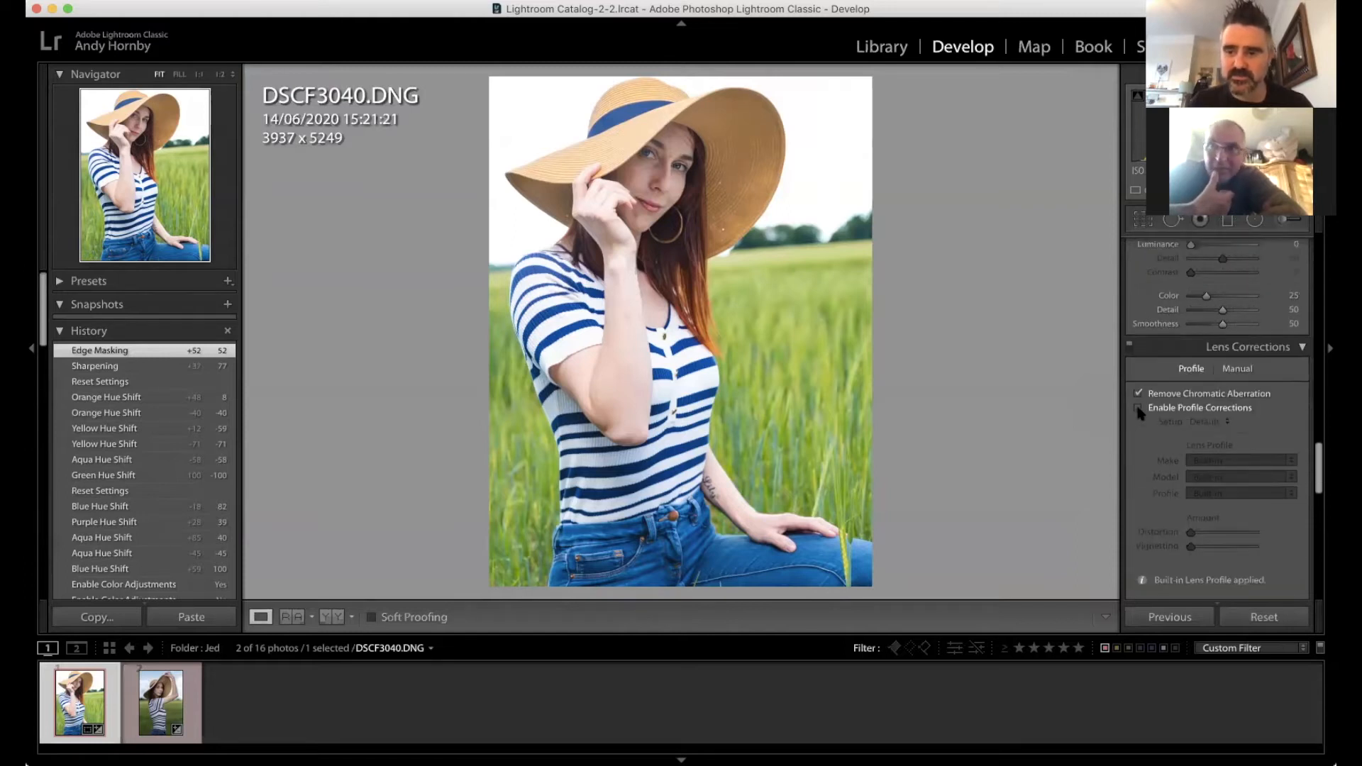
scroll(1139, 414, down, 1)
scroll(1140, 414, down, 4)
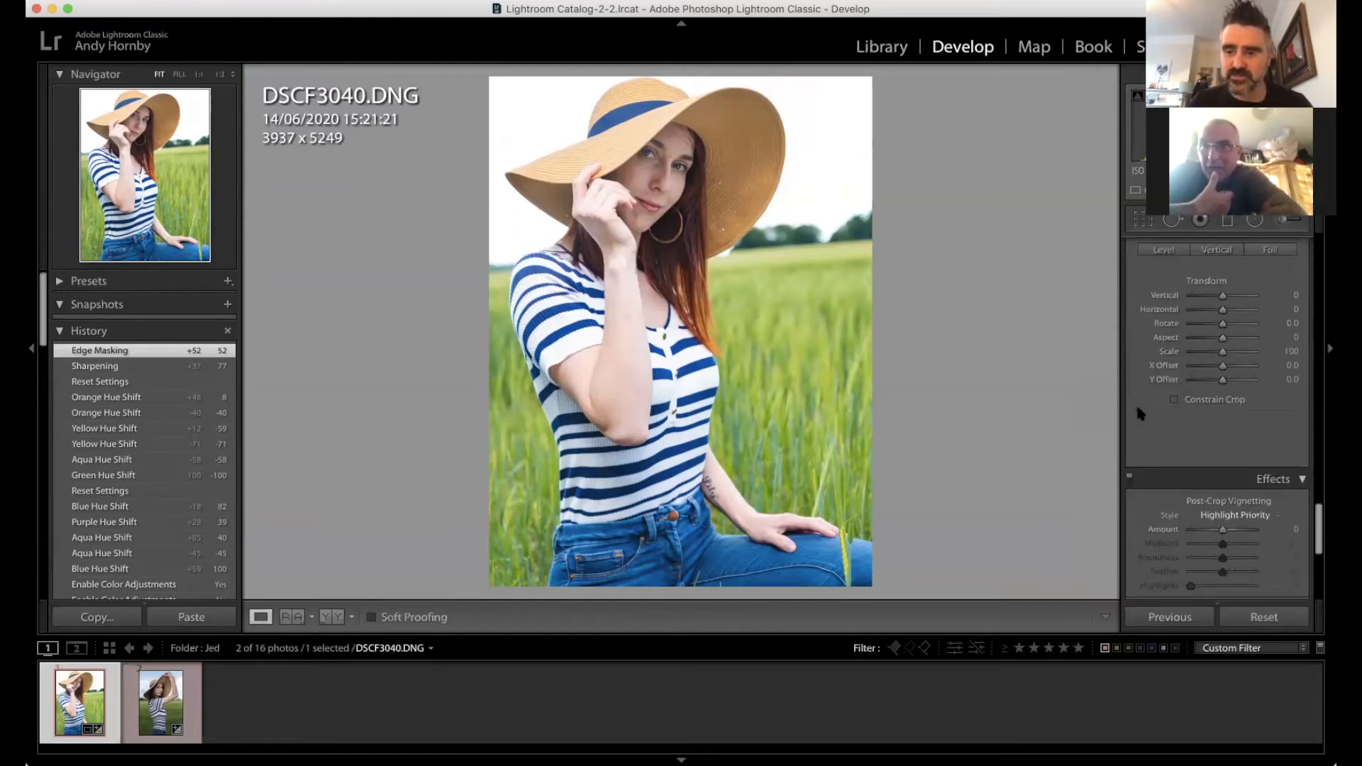
scroll(1220, 397, down, 5)
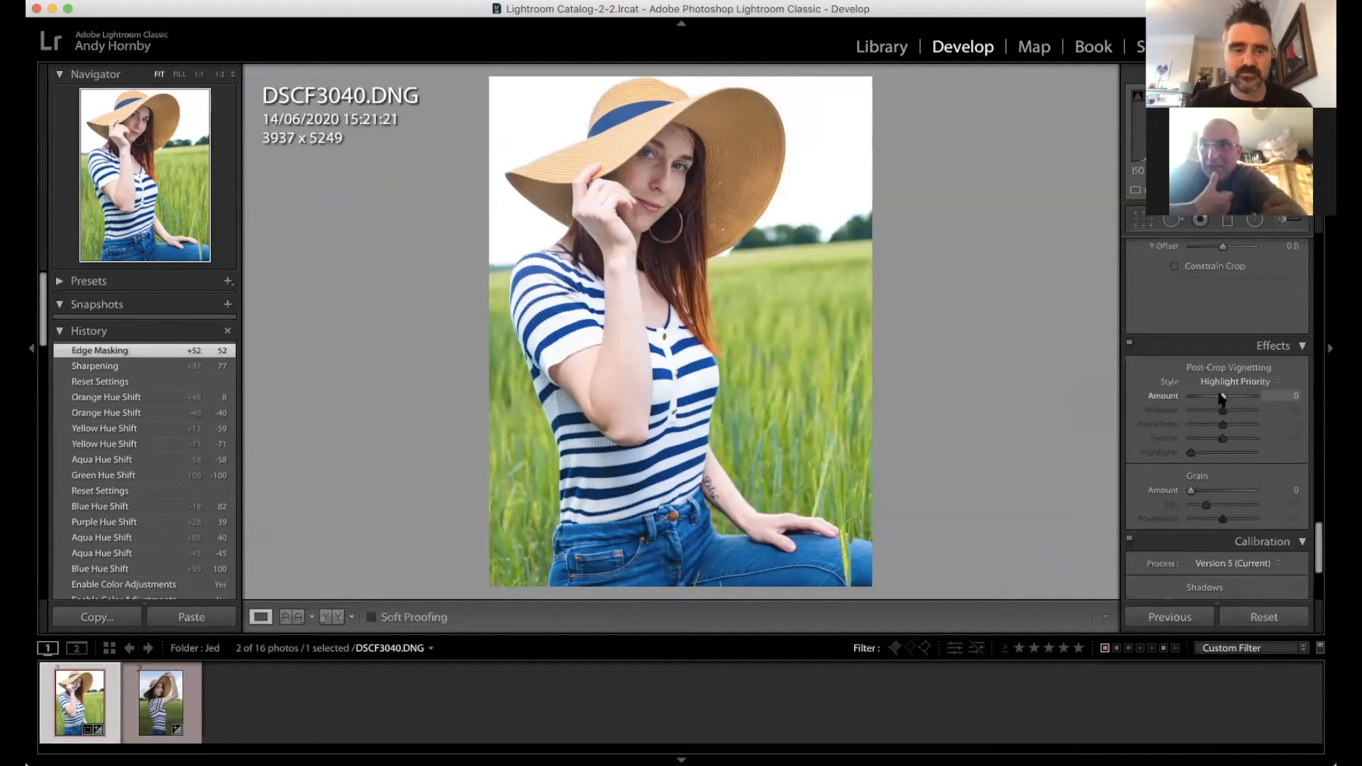
drag(1222, 398, 1199, 398)
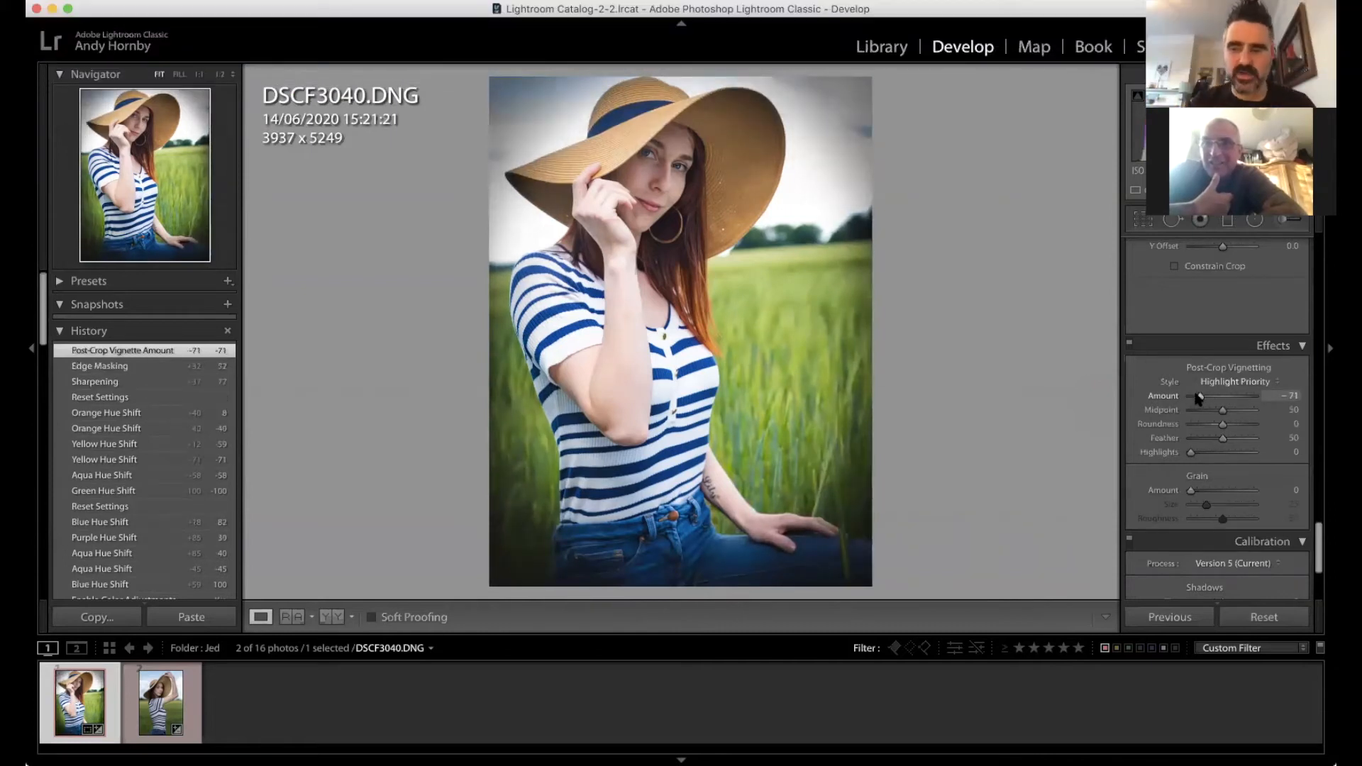
double_click(1199, 398)
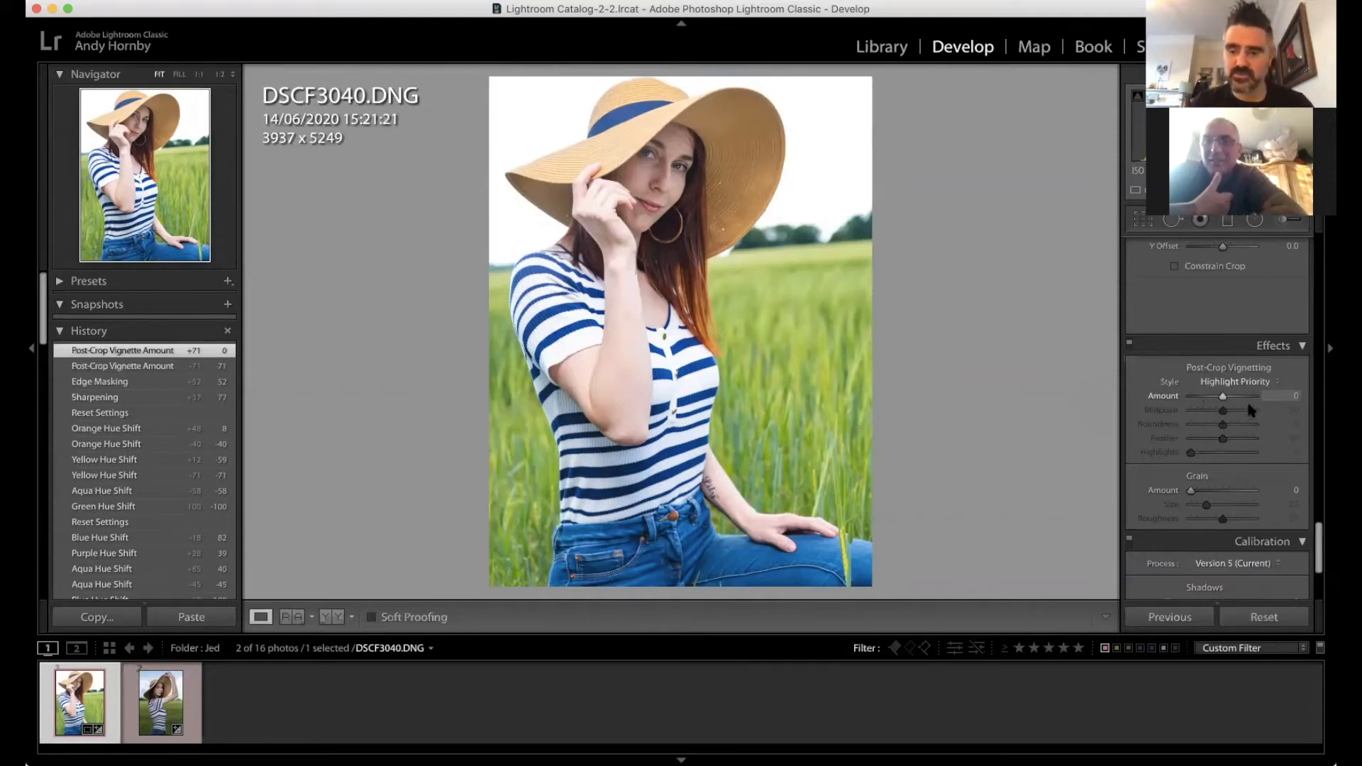
scroll(1249, 408, down, 2)
scroll(1250, 410, down, 2)
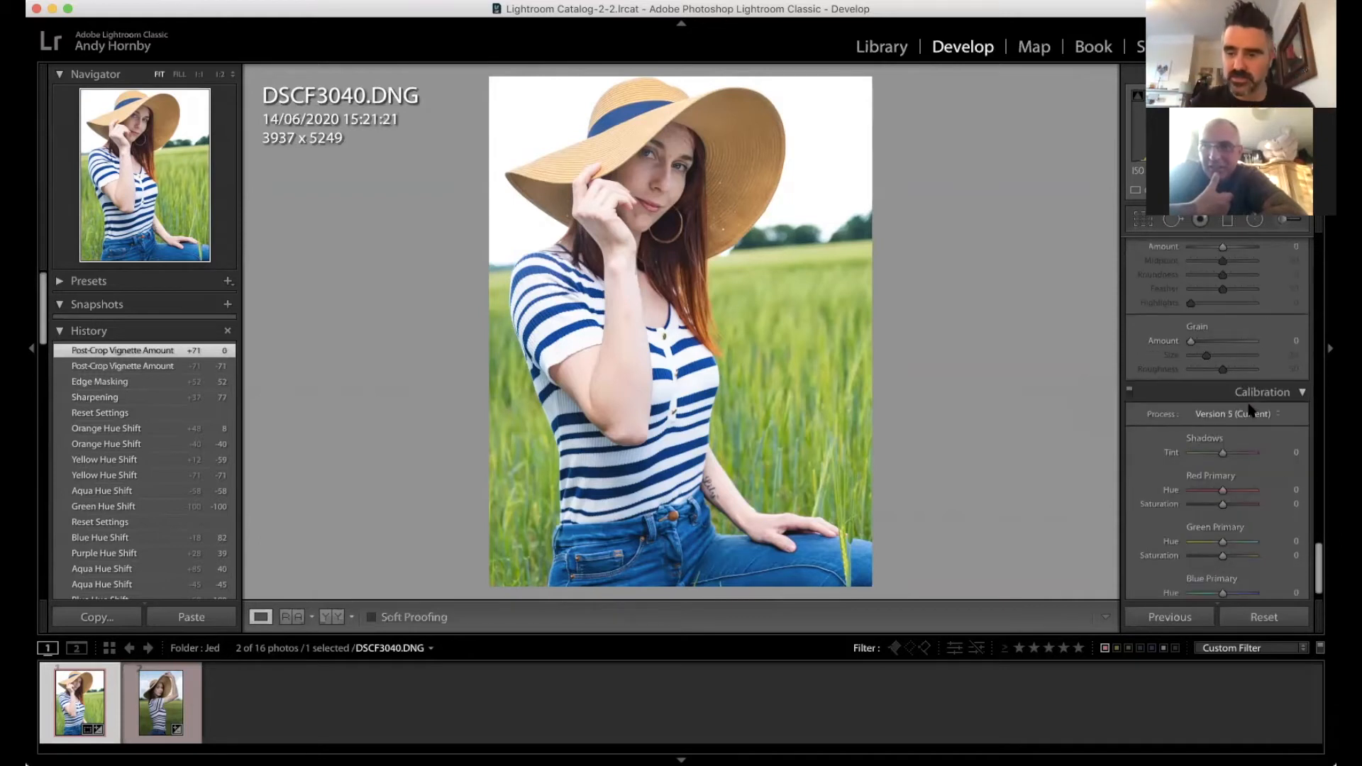
scroll(1250, 410, down, 1)
scroll(1249, 410, up, 9)
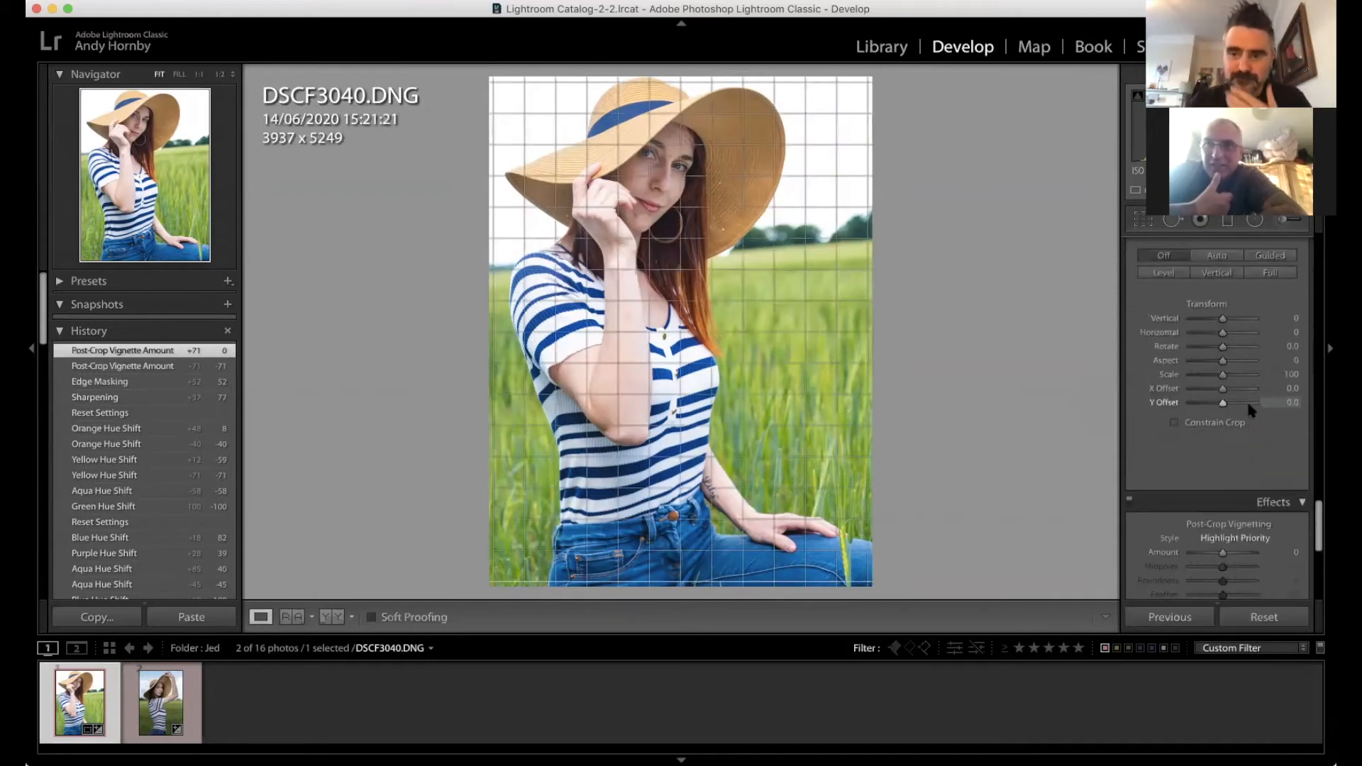
scroll(1249, 408, up, 15)
scroll(1249, 410, up, 1)
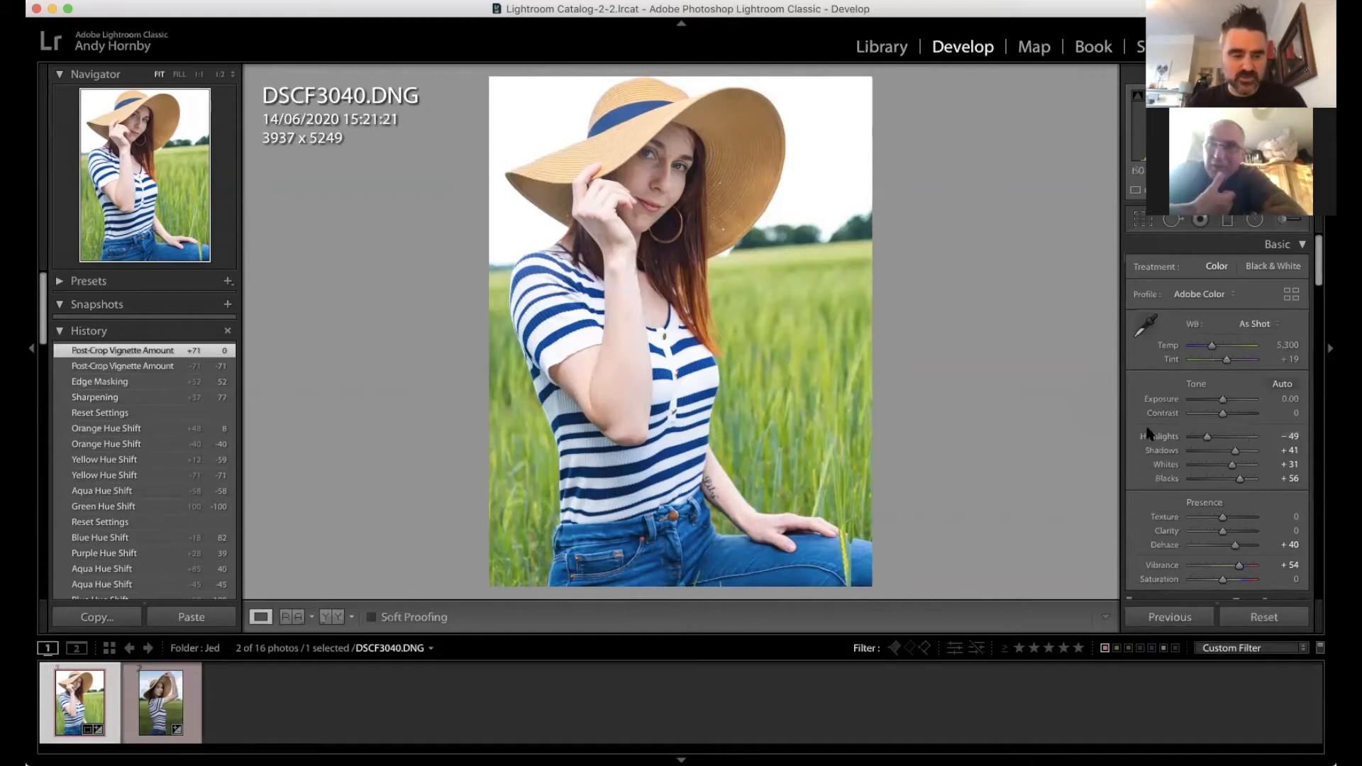
Step: Copy all develop settings of DSCF3040.DNG except Crop and paste them onto the other portrait in the filmstrip
key(super+shift+c)
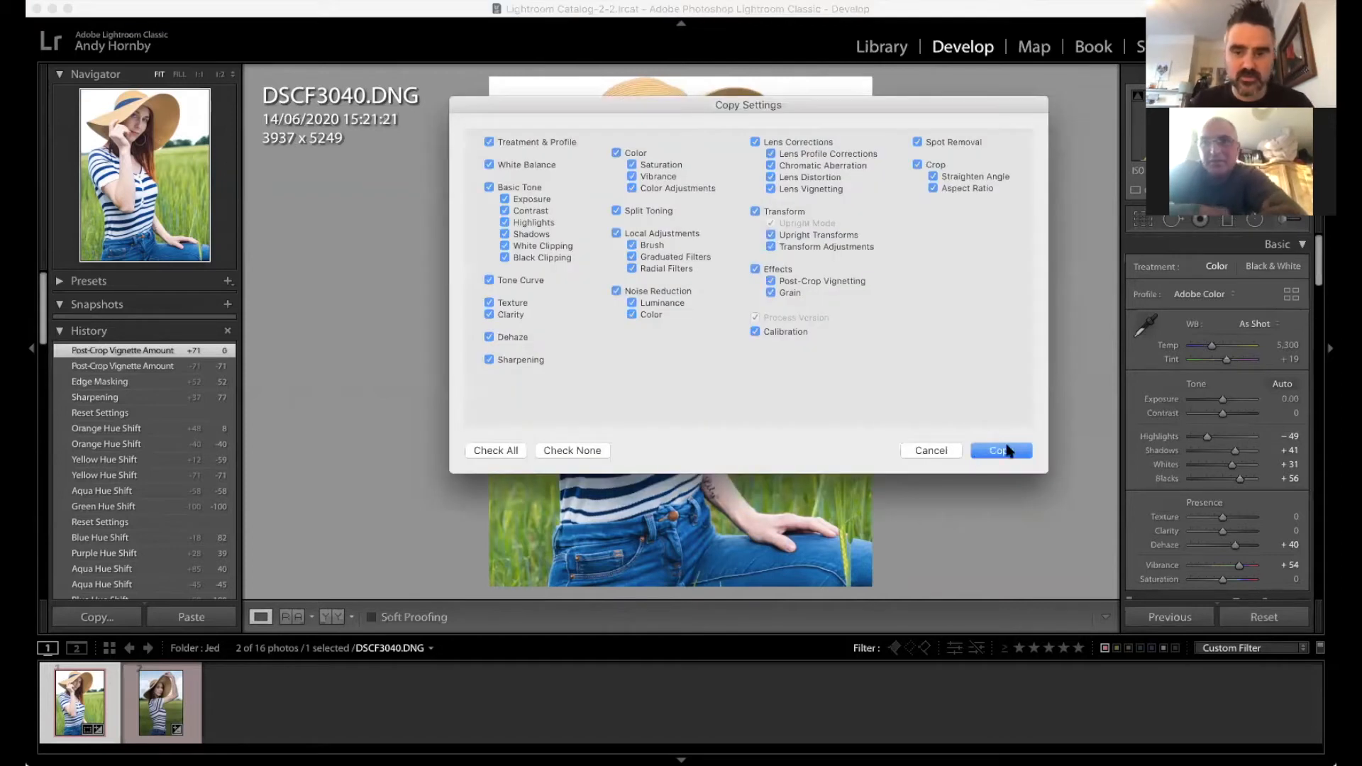
click(917, 164)
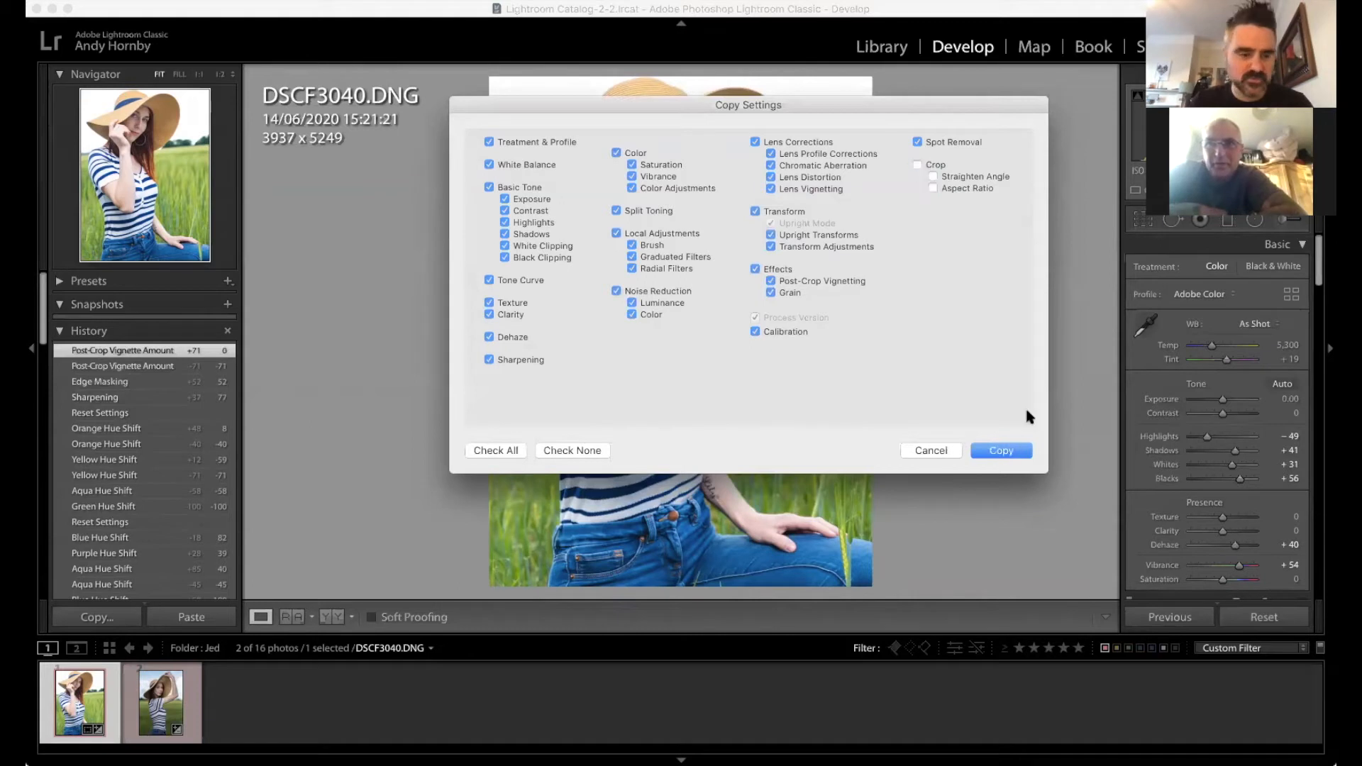
click(985, 449)
click(162, 699)
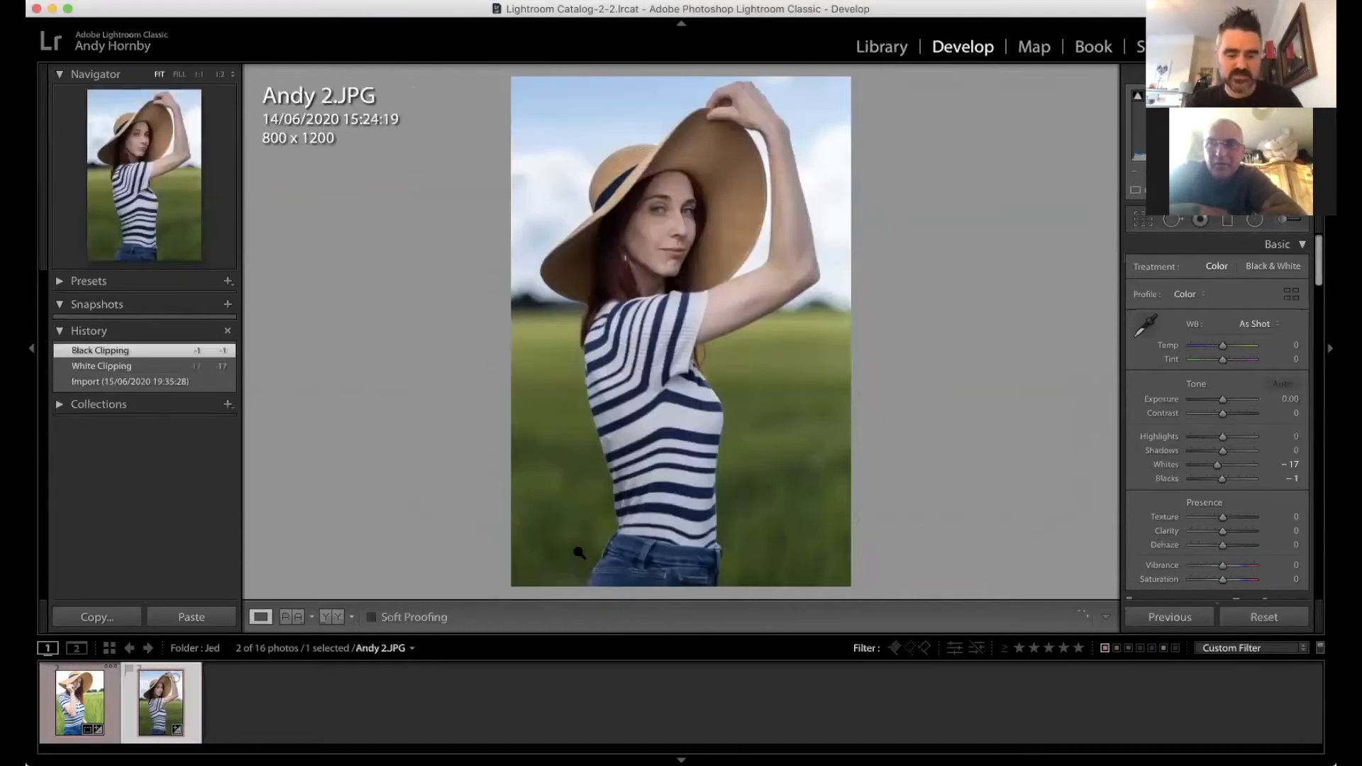
key(super+shift+v)
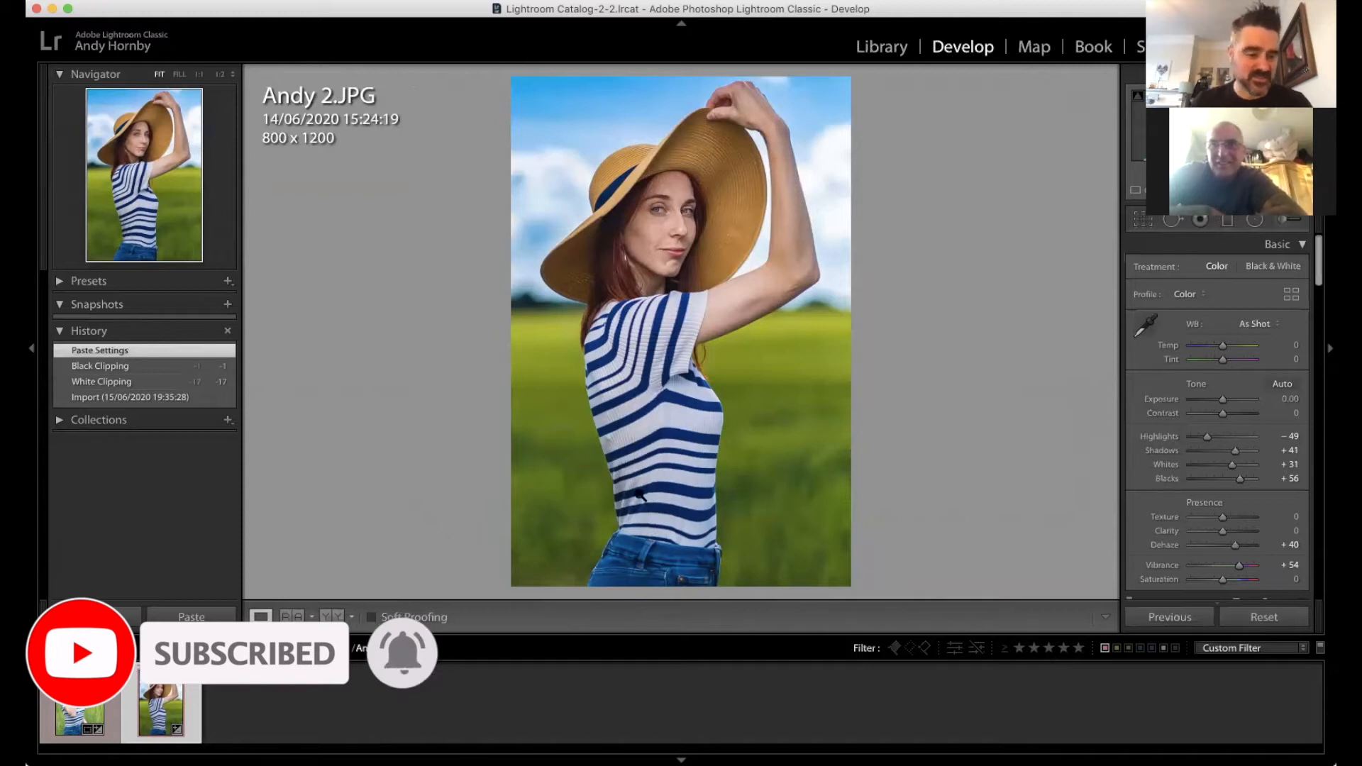
Step: Compare the two portraits and lower the exposure of DSCF3040.DNG to -0.85
click(93, 701)
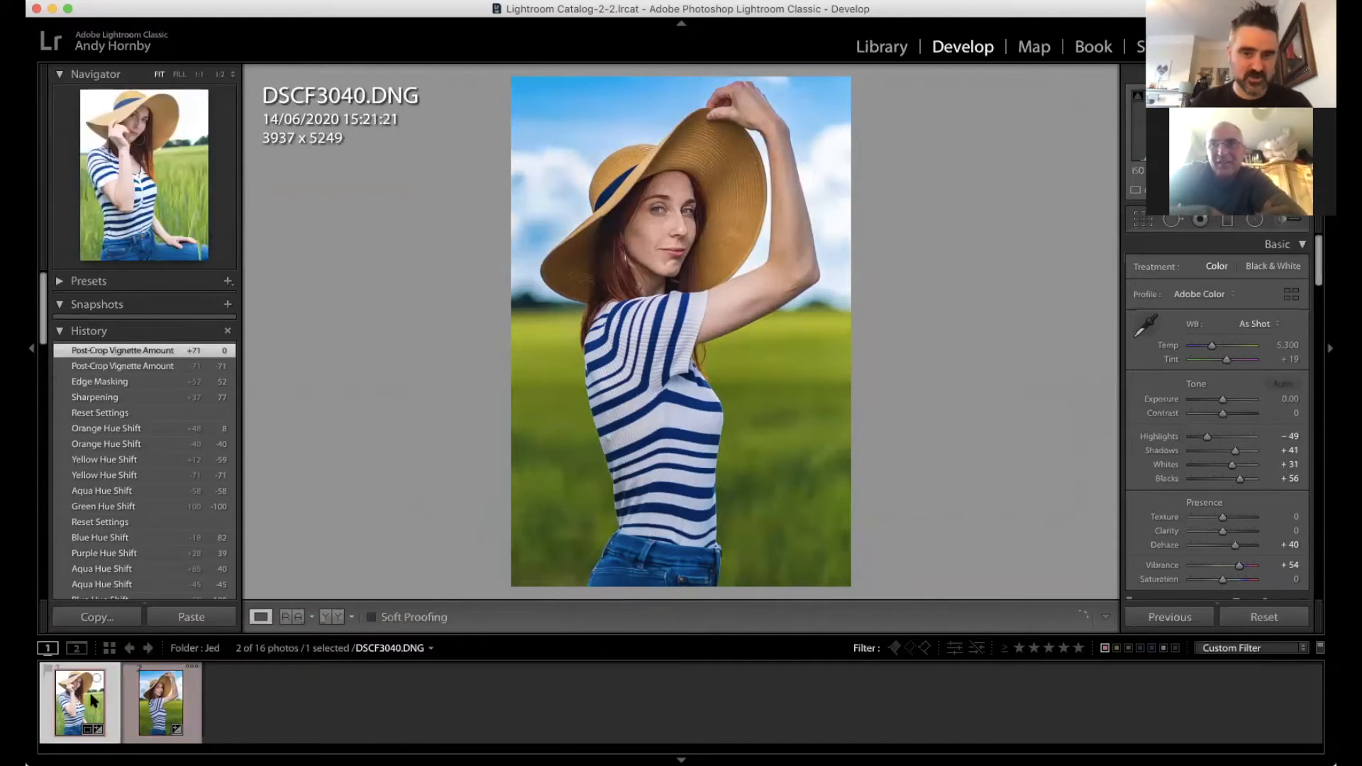
click(163, 709)
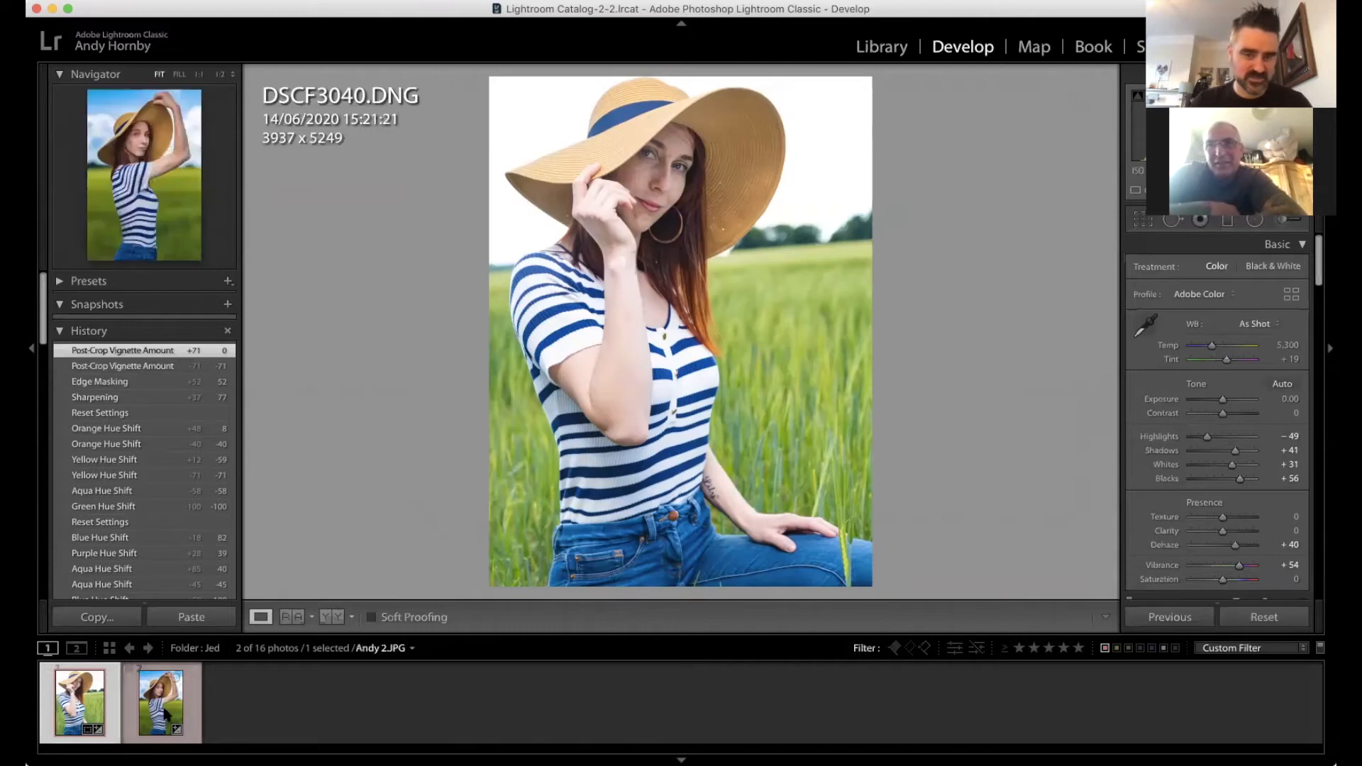
click(73, 704)
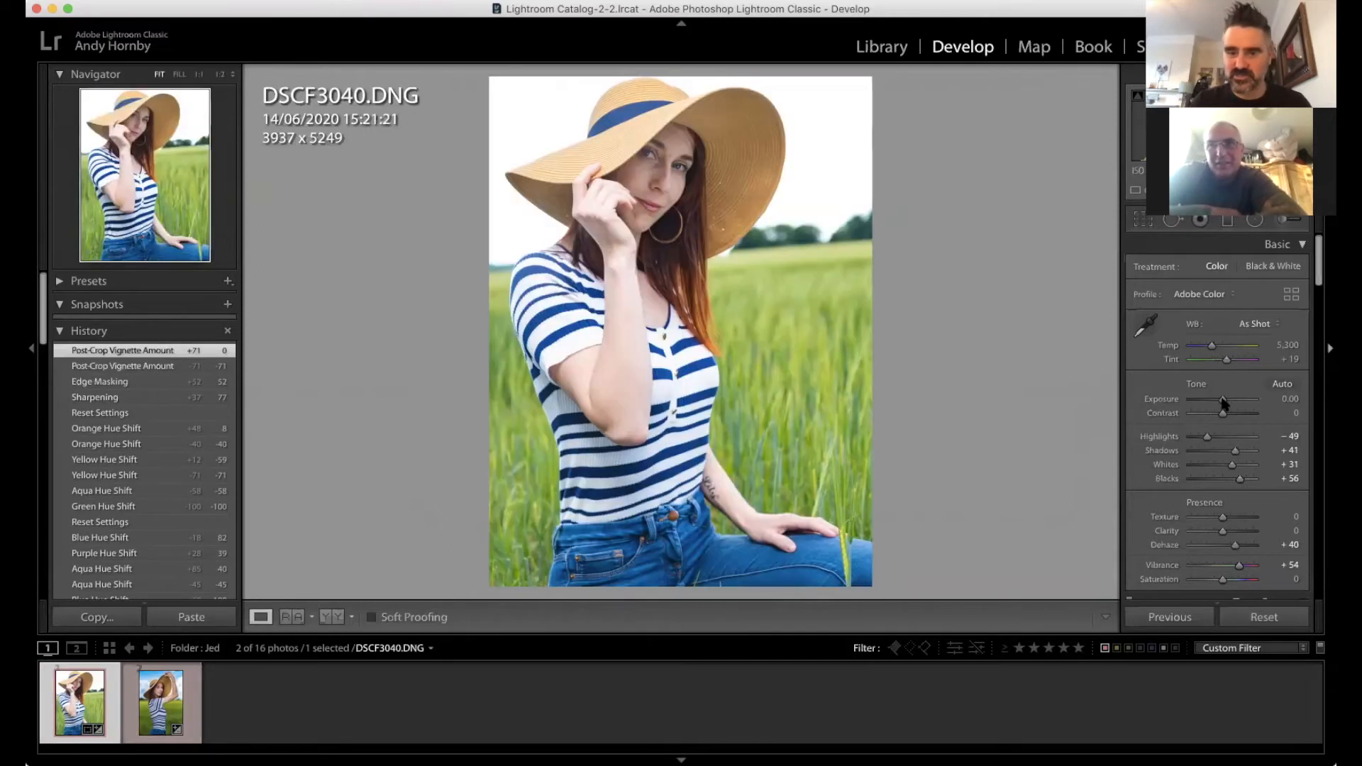
drag(1220, 401, 1217, 402)
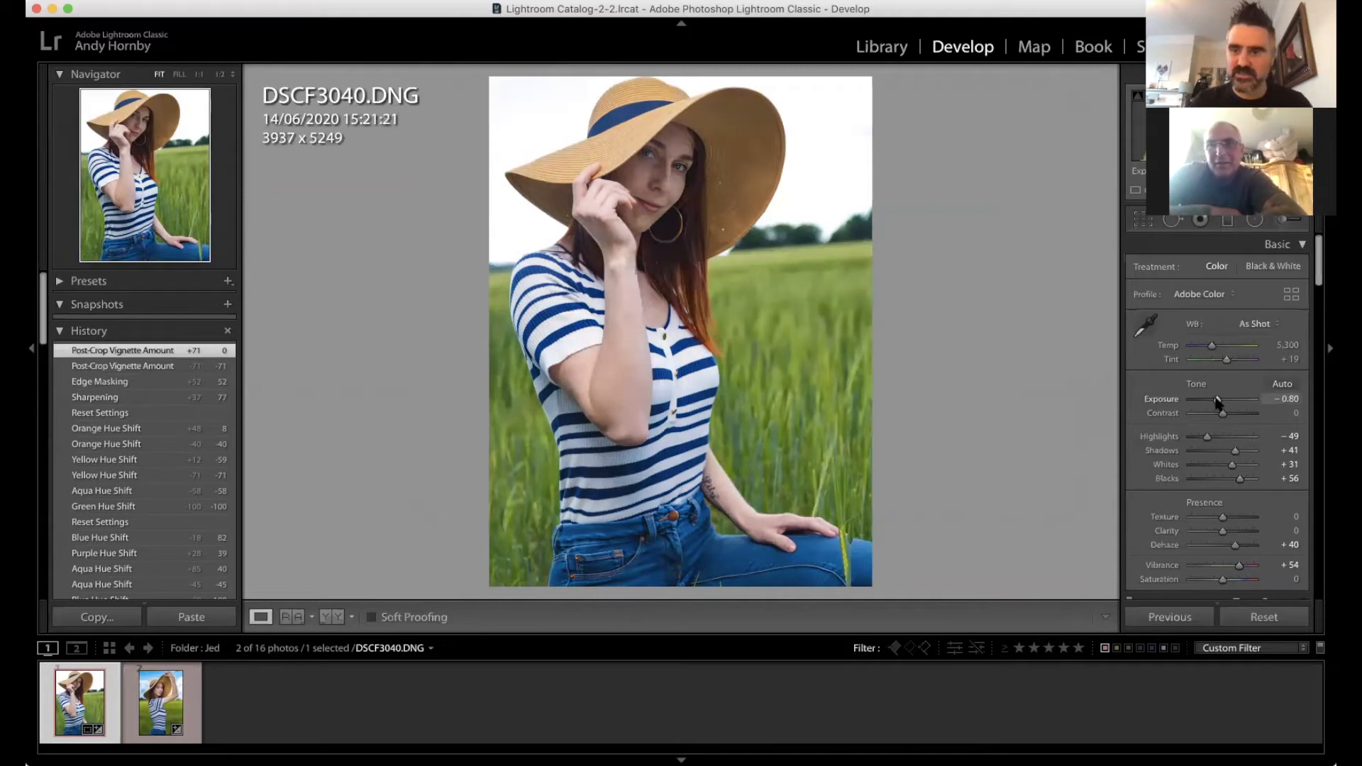
drag(1218, 402, 1217, 401)
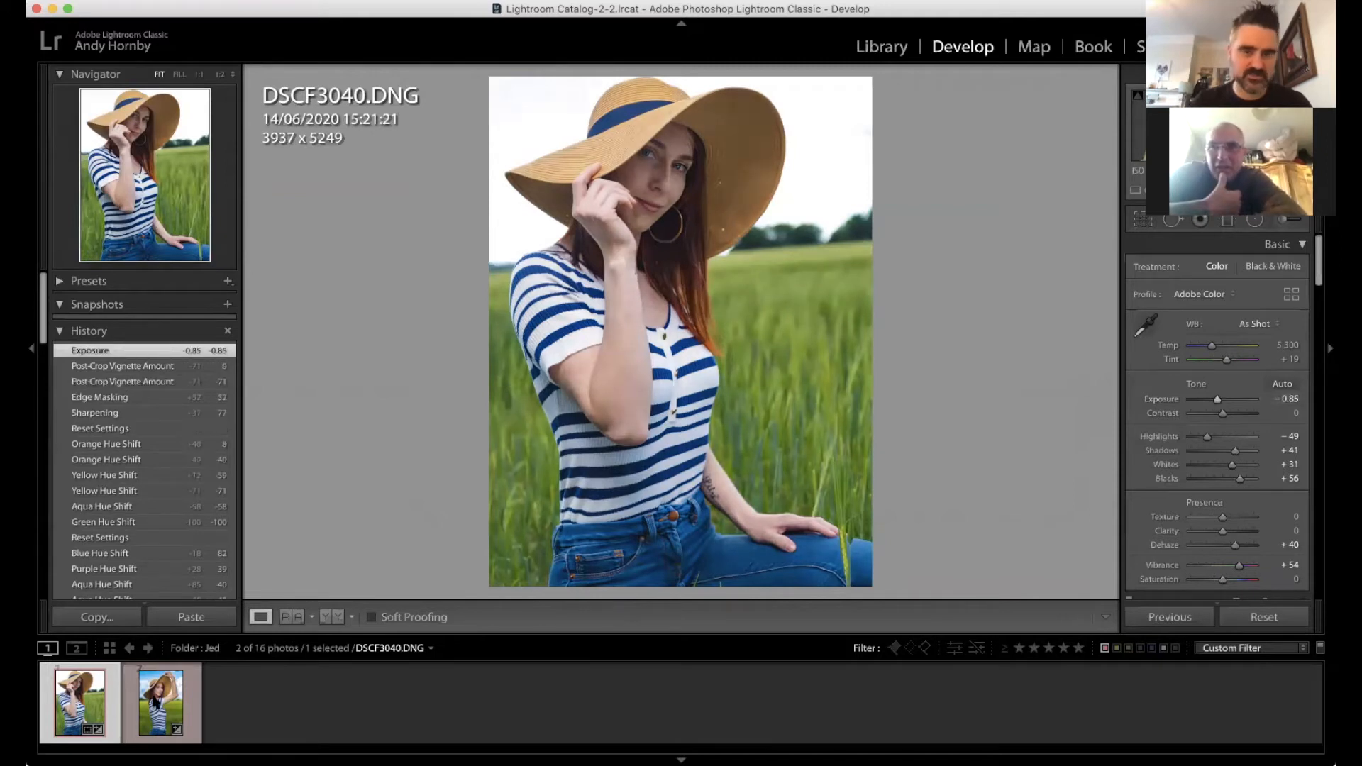
Step: Set the vibrance of the raised-arm portrait to +40 and compare it with DSCF3040.DNG
click(157, 703)
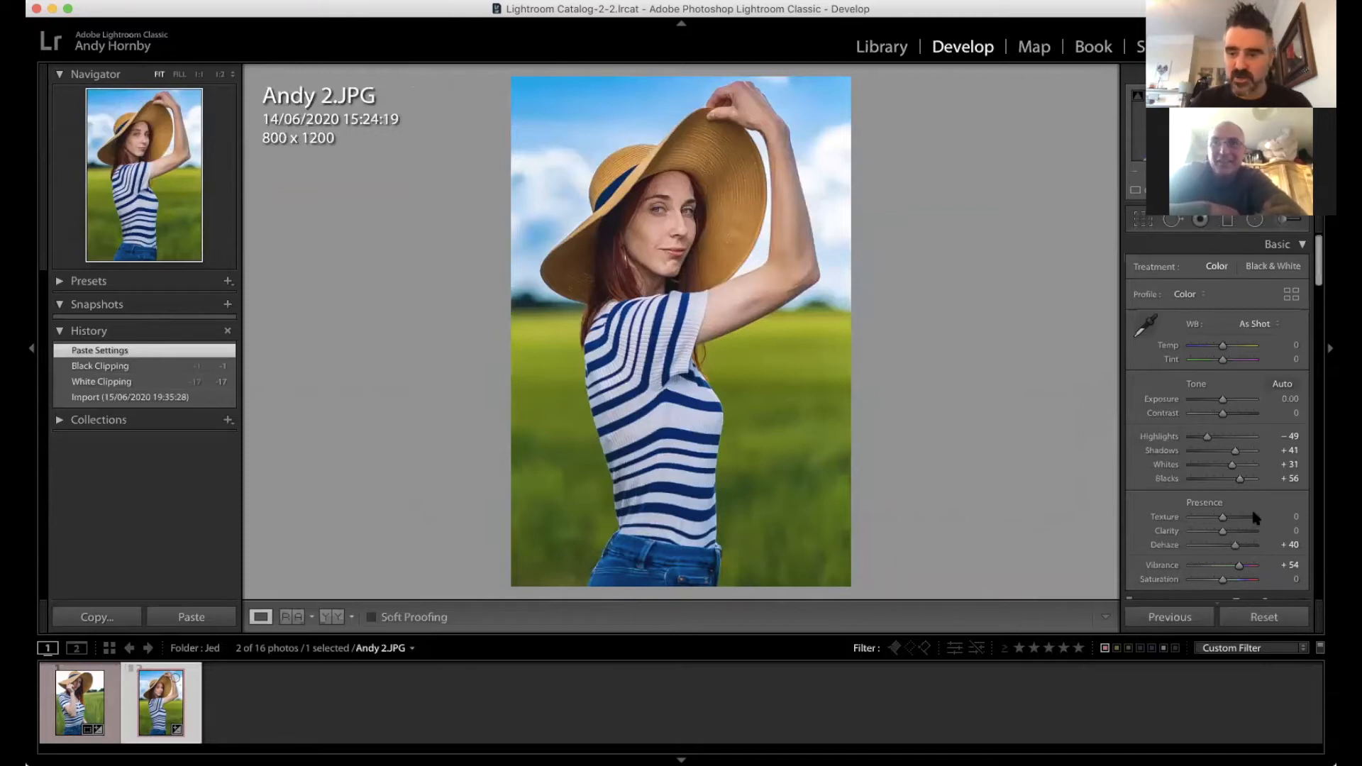
scroll(1245, 532, down, 1)
drag(1240, 545, 1236, 545)
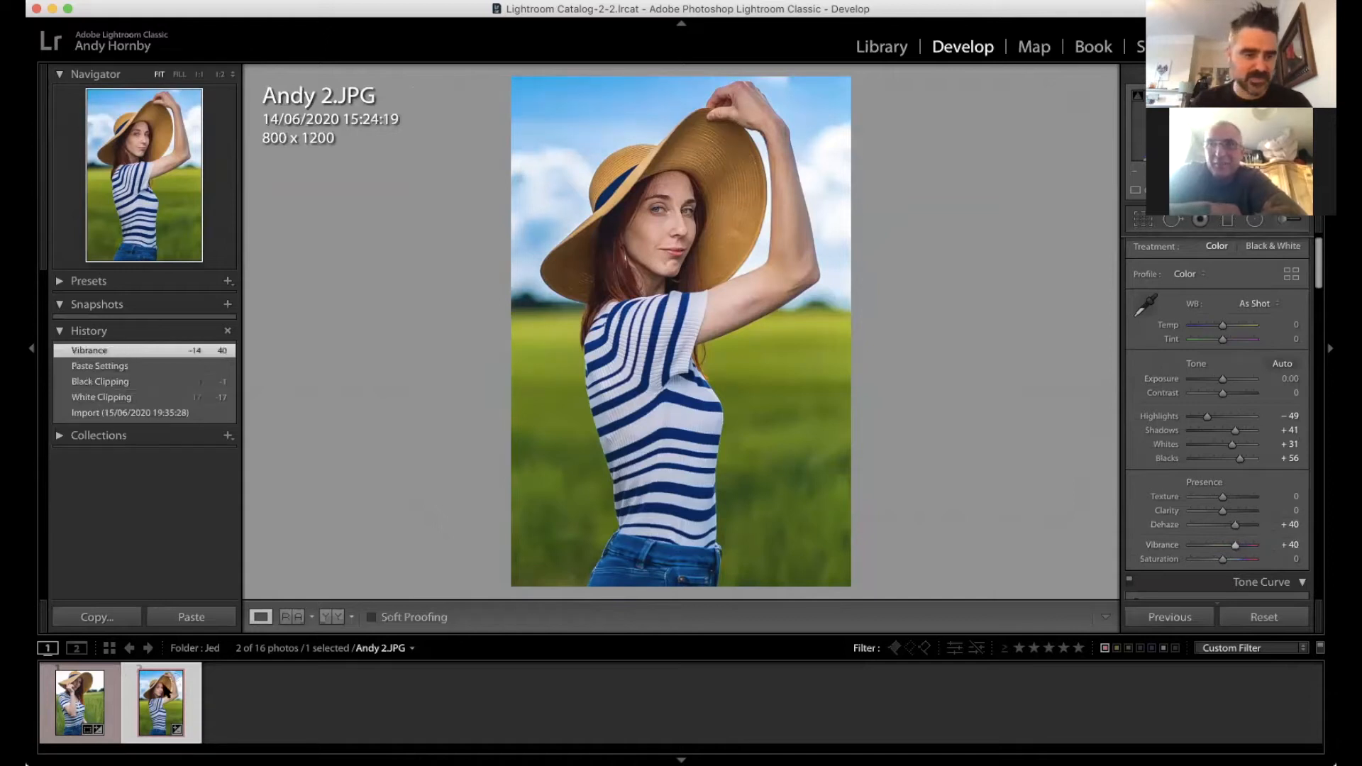
click(96, 710)
click(168, 703)
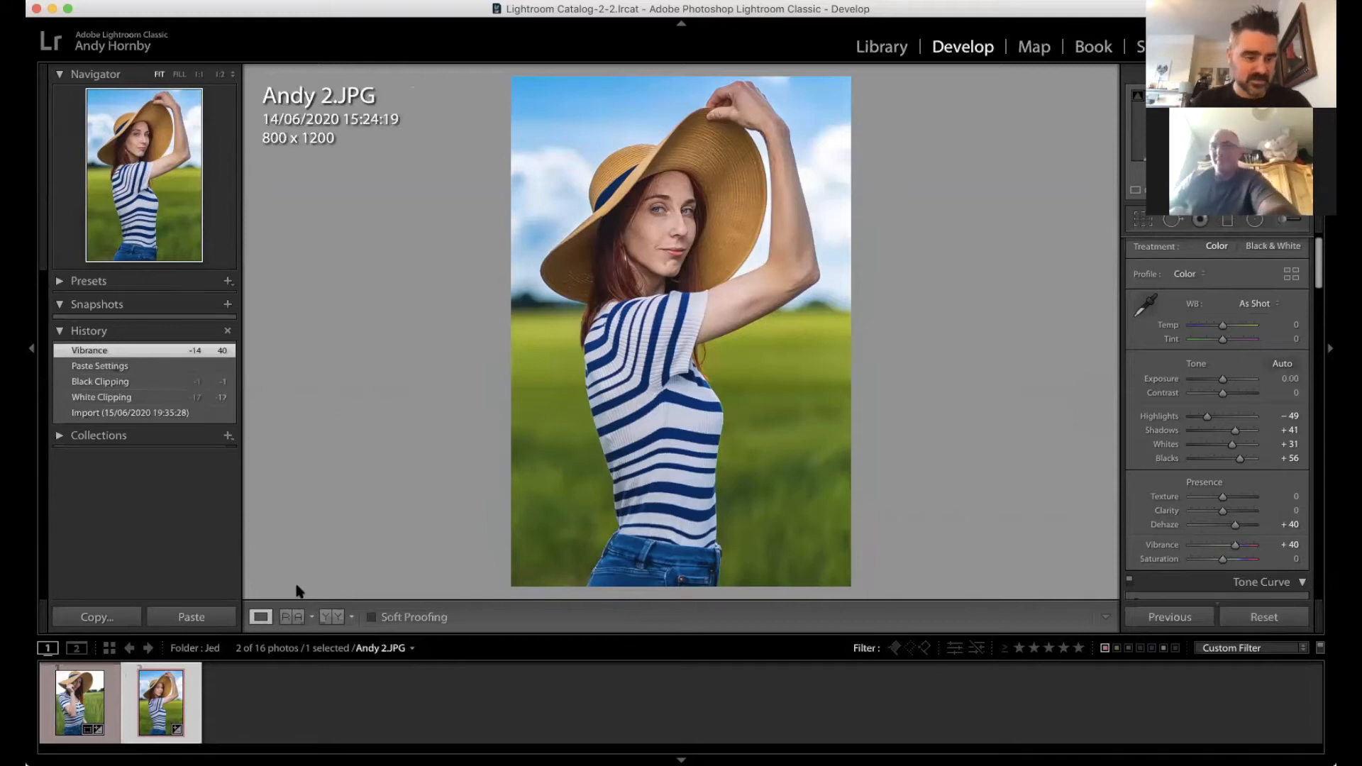
Step: Select both portraits and open them for editing in Adobe Photoshop 2020
shift+click(97, 698)
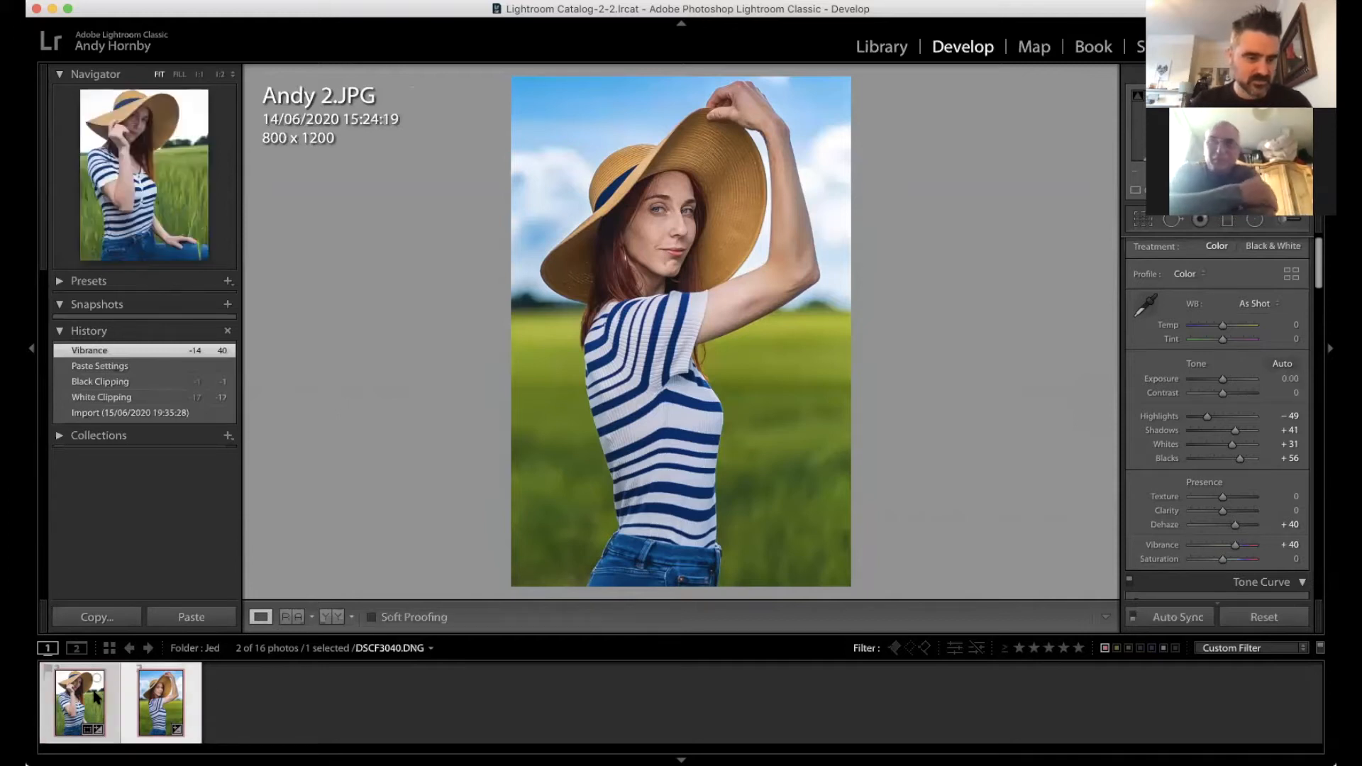
right_click(97, 697)
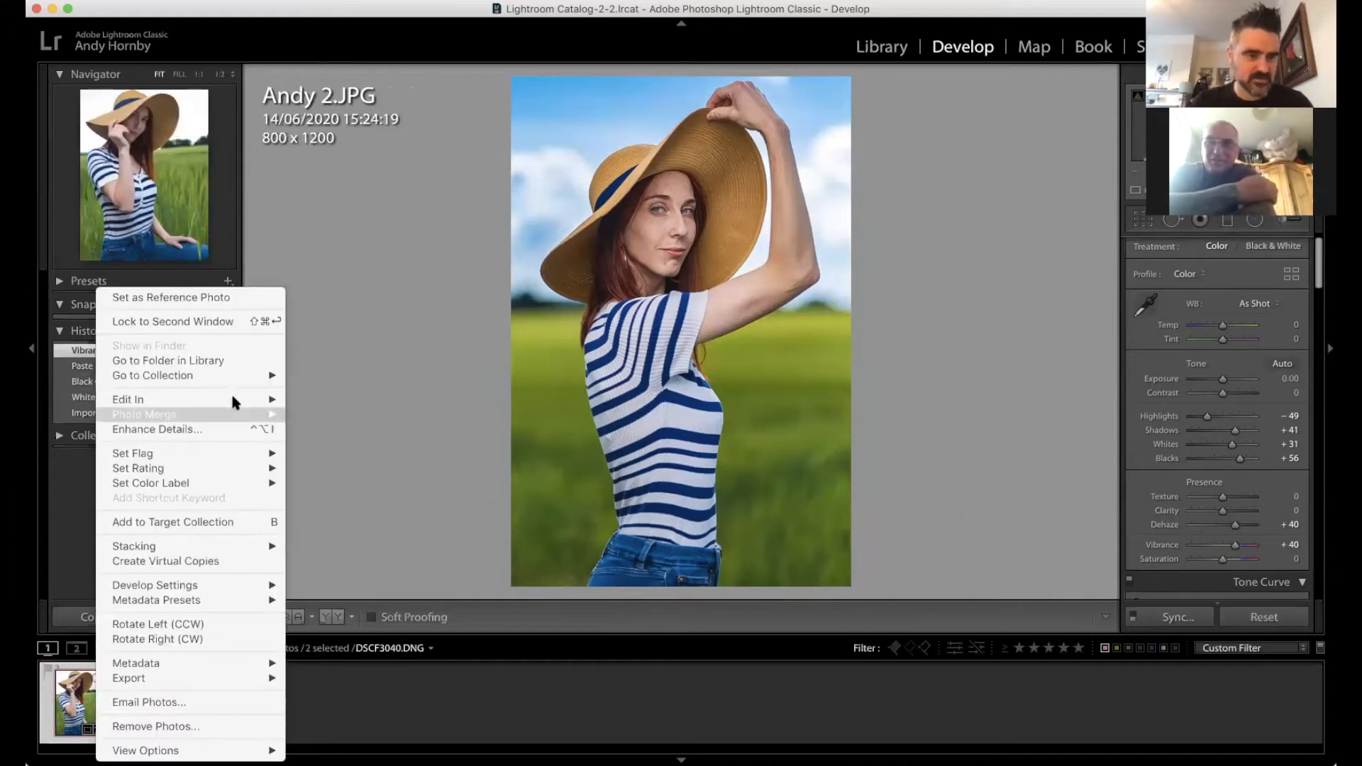
mouse_move(252, 399)
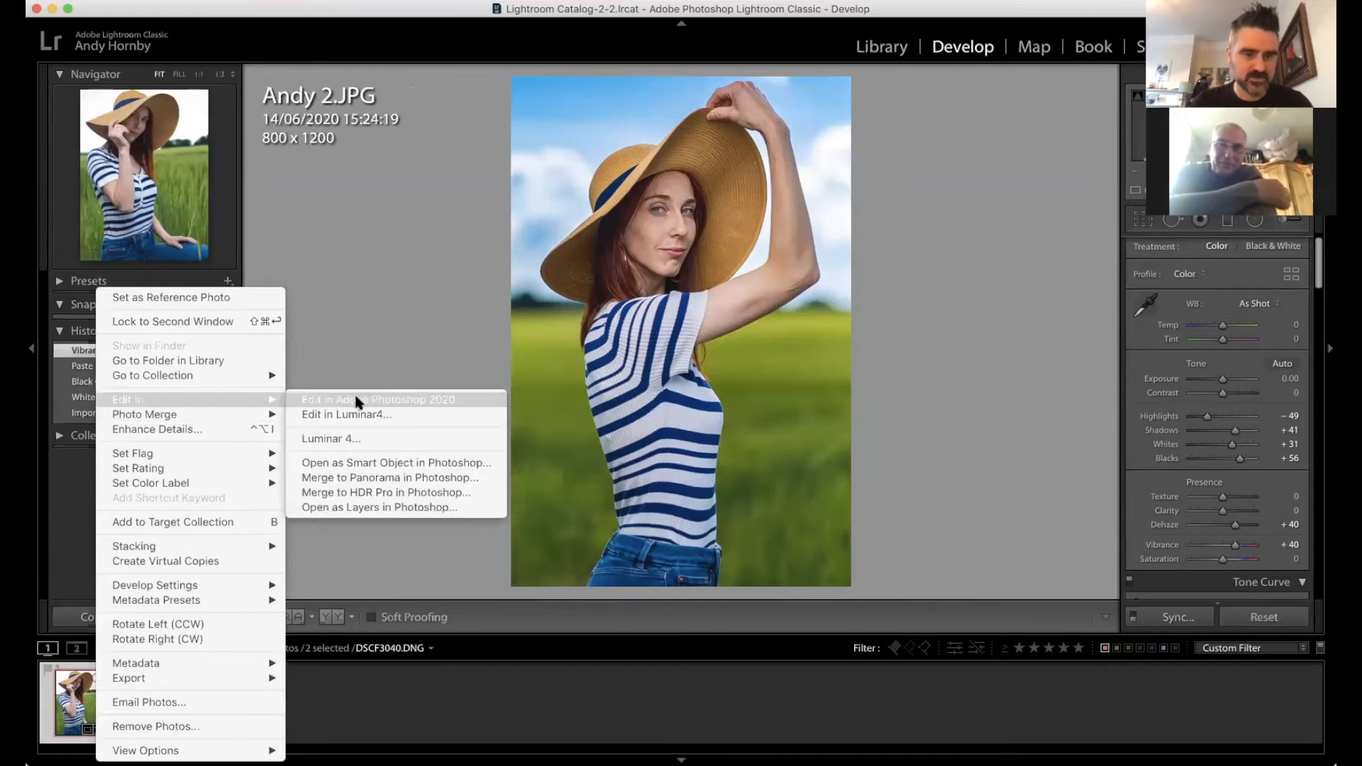
click(357, 401)
click(783, 341)
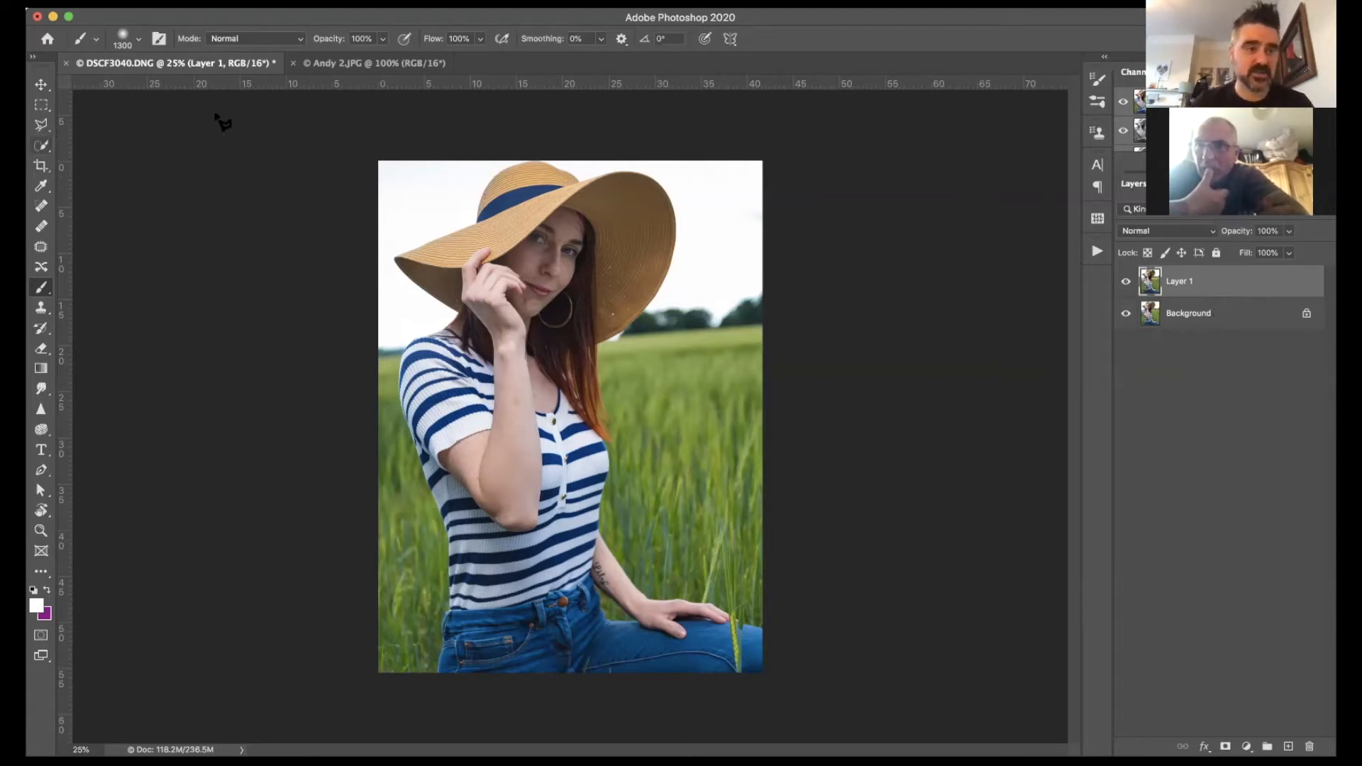
Step: Try copying a rectangular selection around the woman's head and hat onto a separate layer viewed alone, undo the copy and deselect
key(l)
click(41, 105)
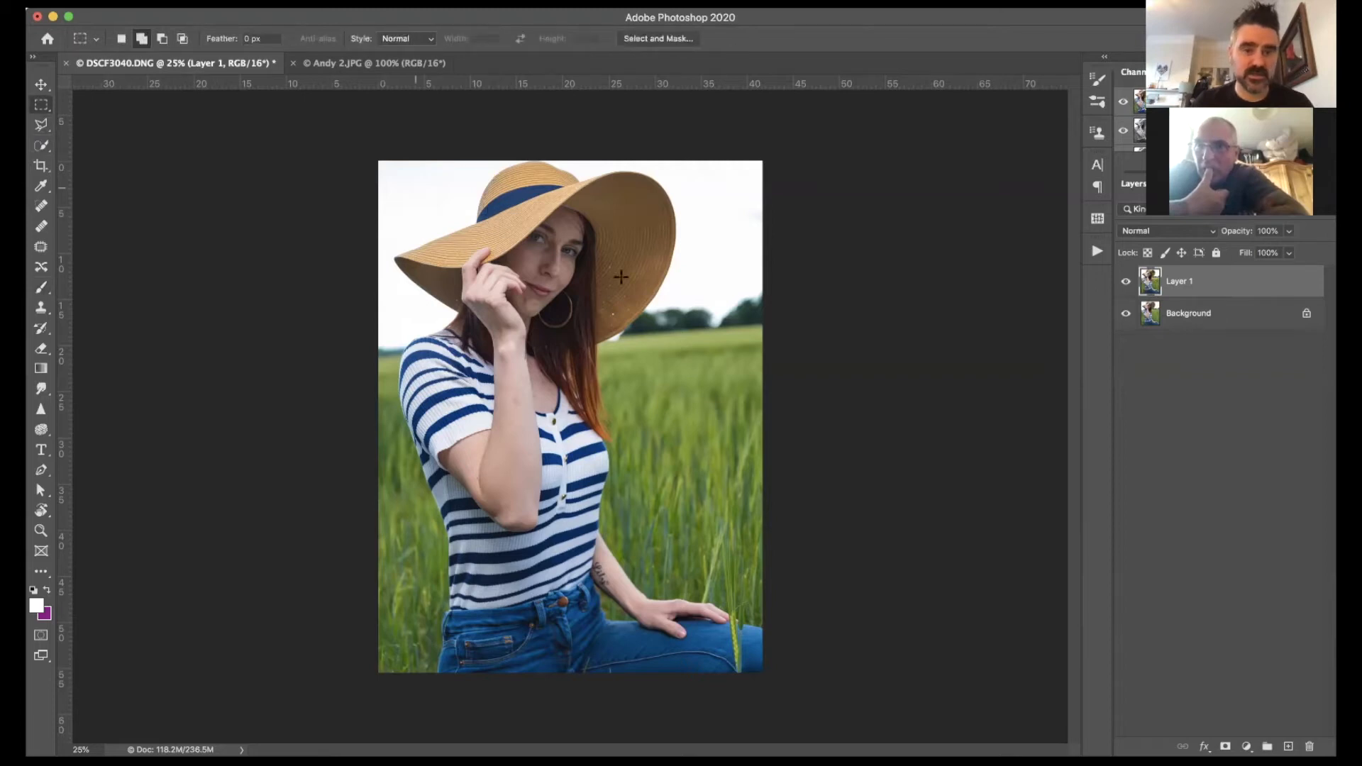
drag(411, 181, 714, 370)
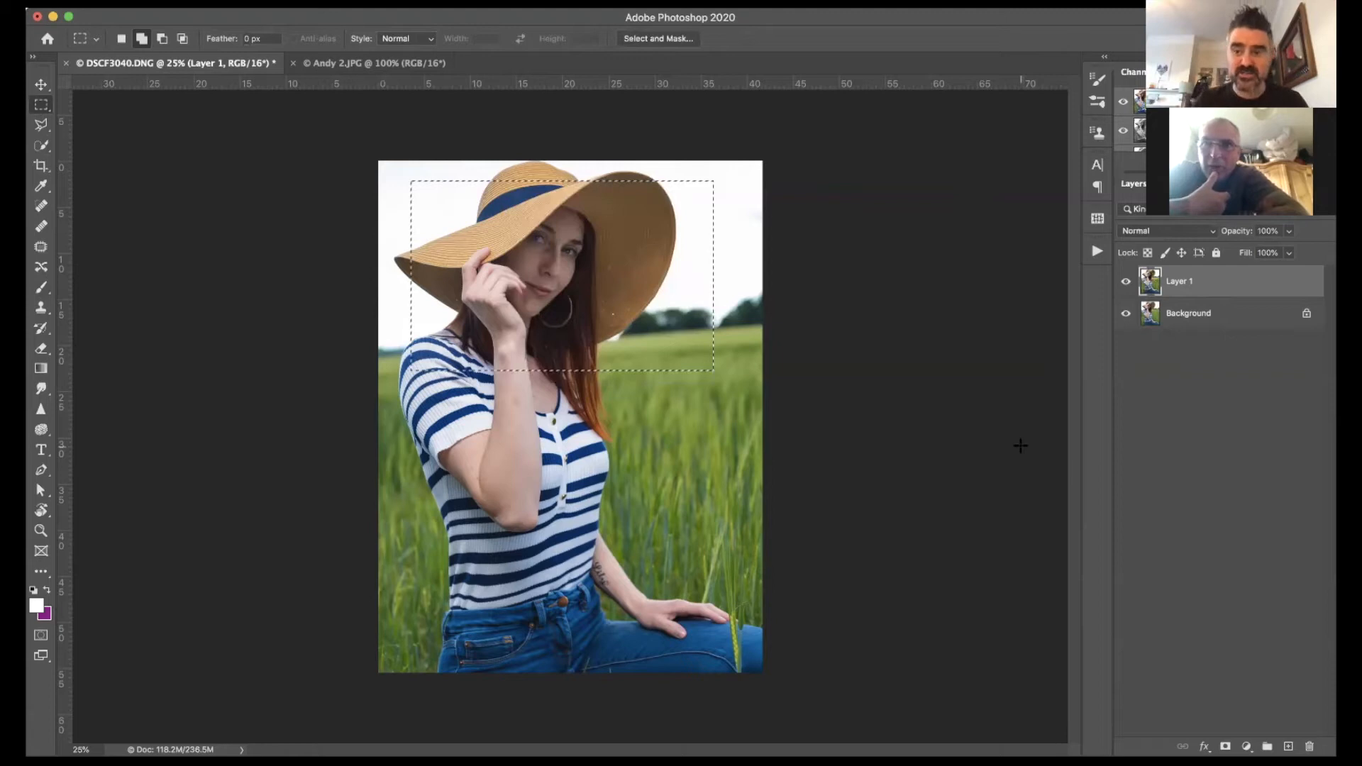
key(ctrl+j)
click(1126, 313)
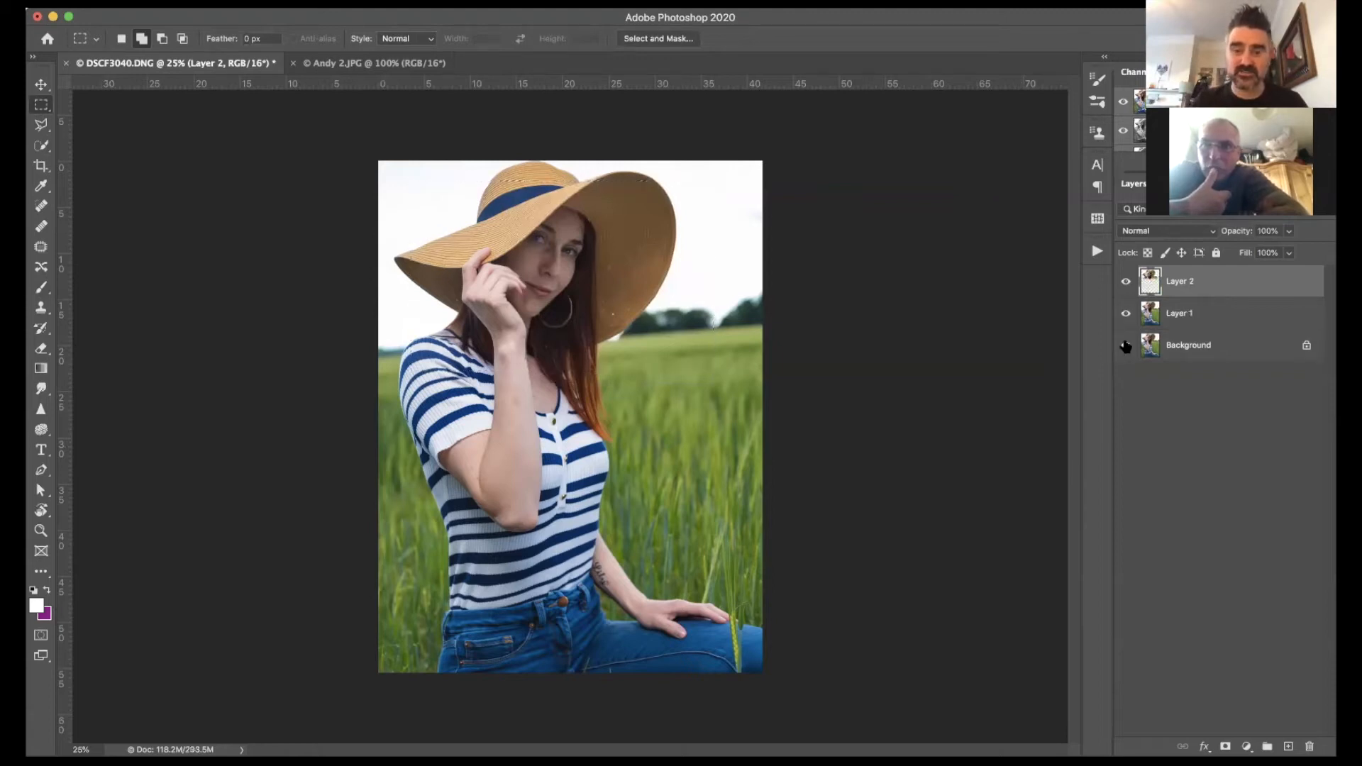
click(1126, 346)
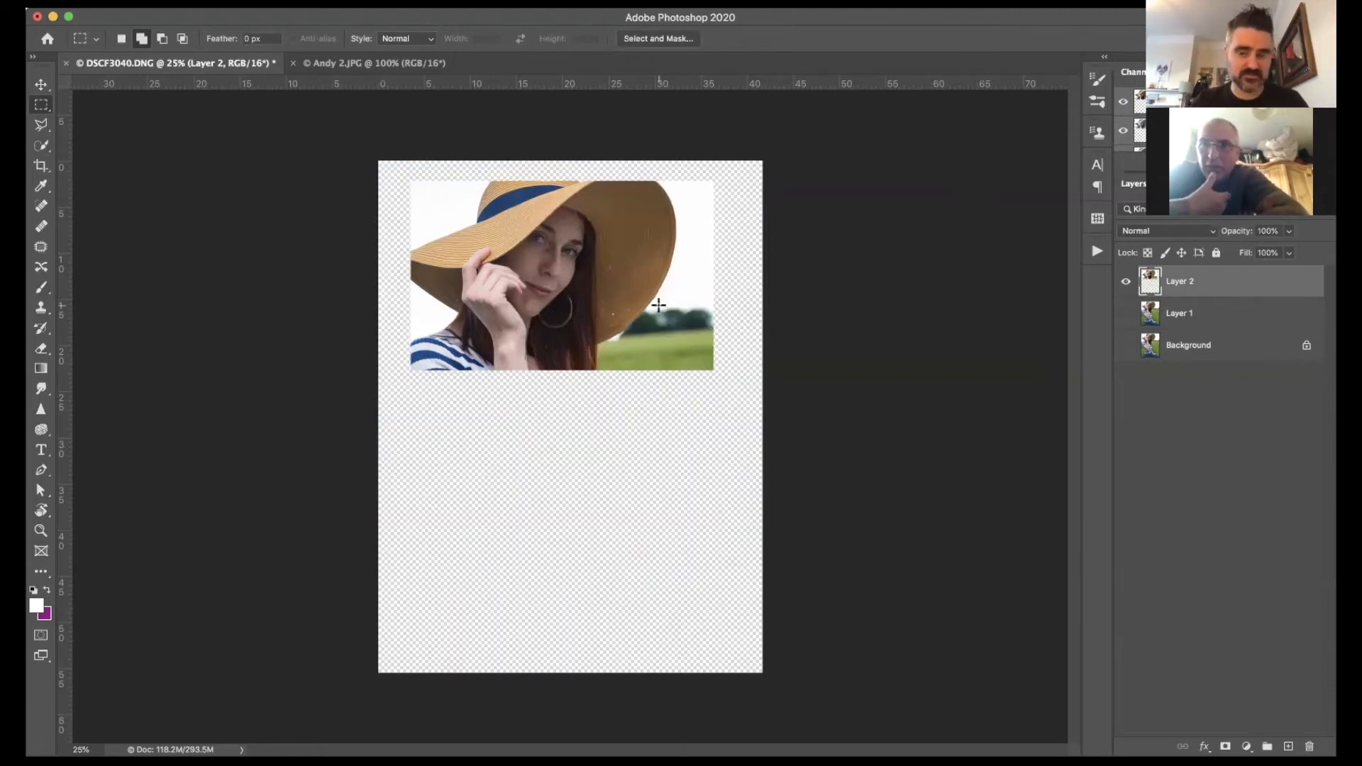
key(ctrl+z)
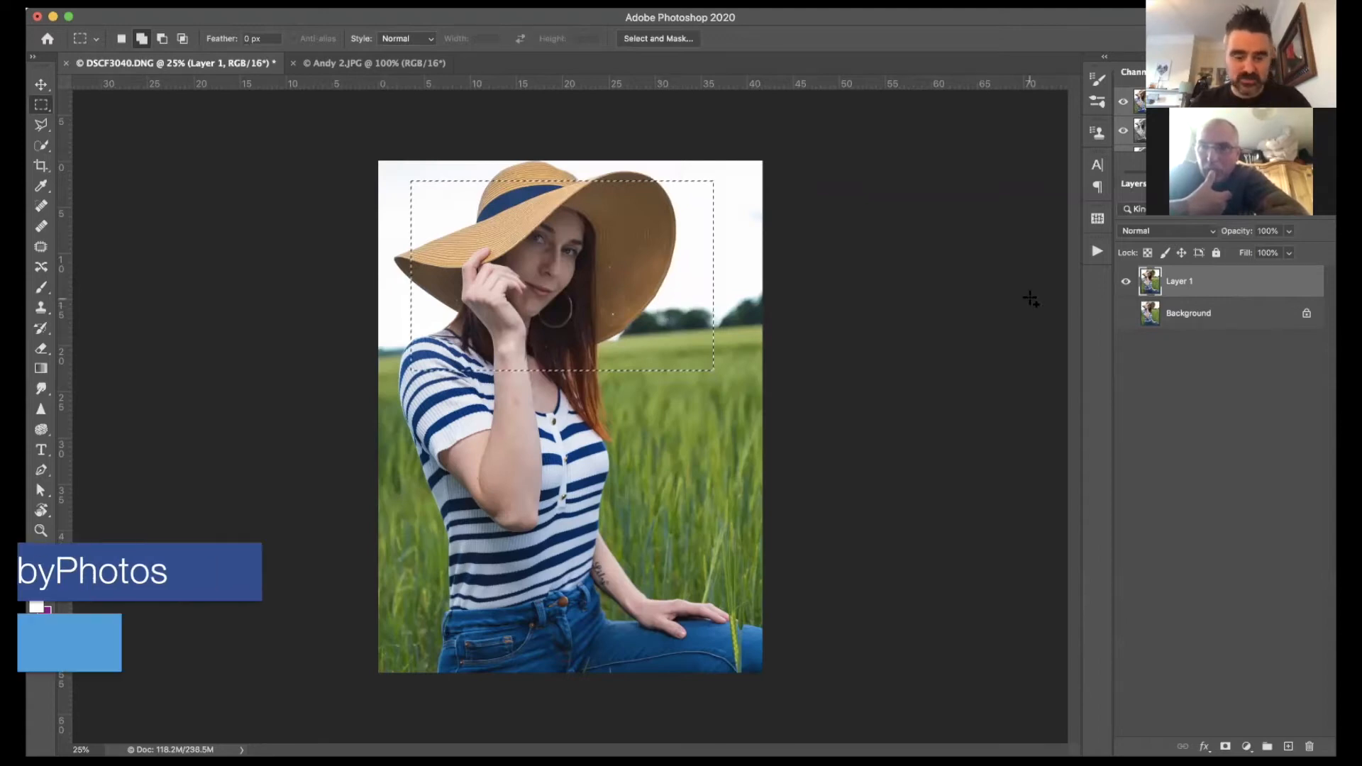
key(ctrl+d)
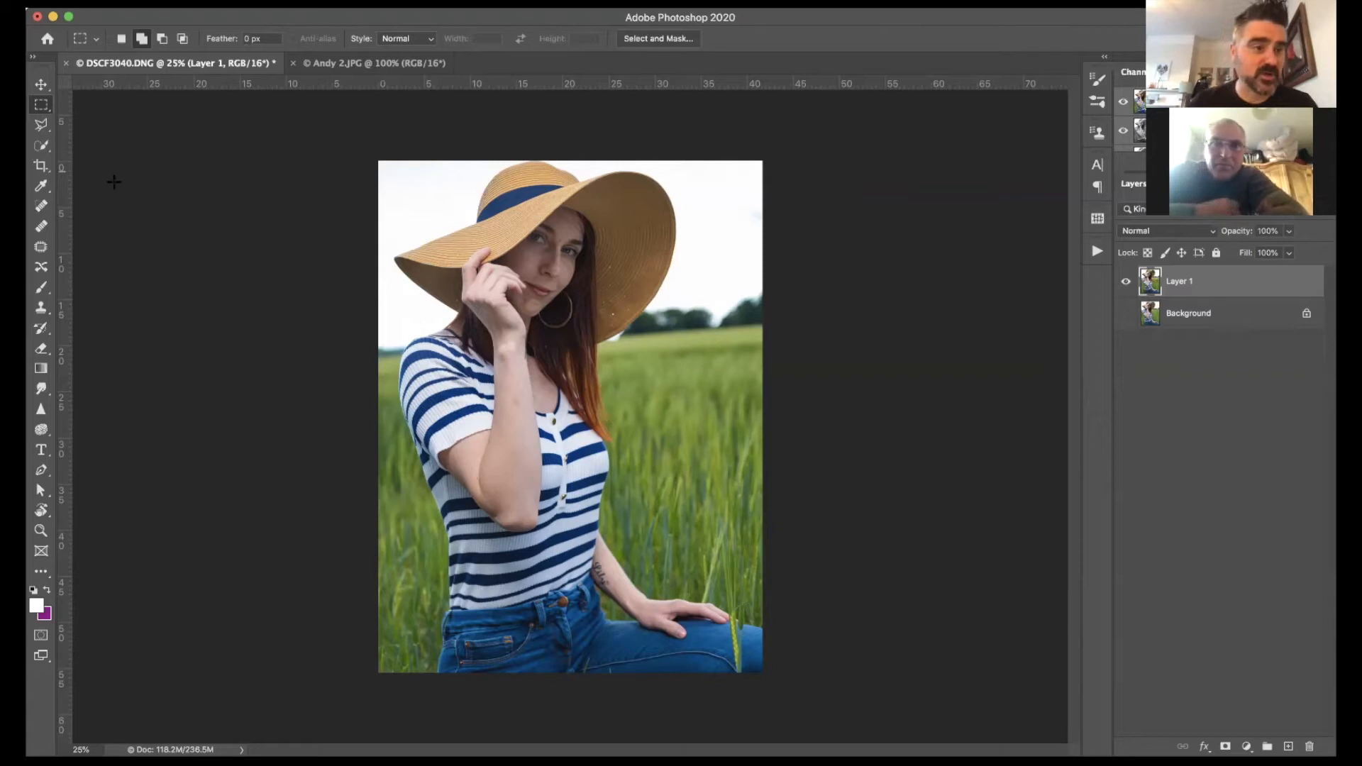
Step: Select the woman on Layer 1 automatically with Select Subject
click(41, 146)
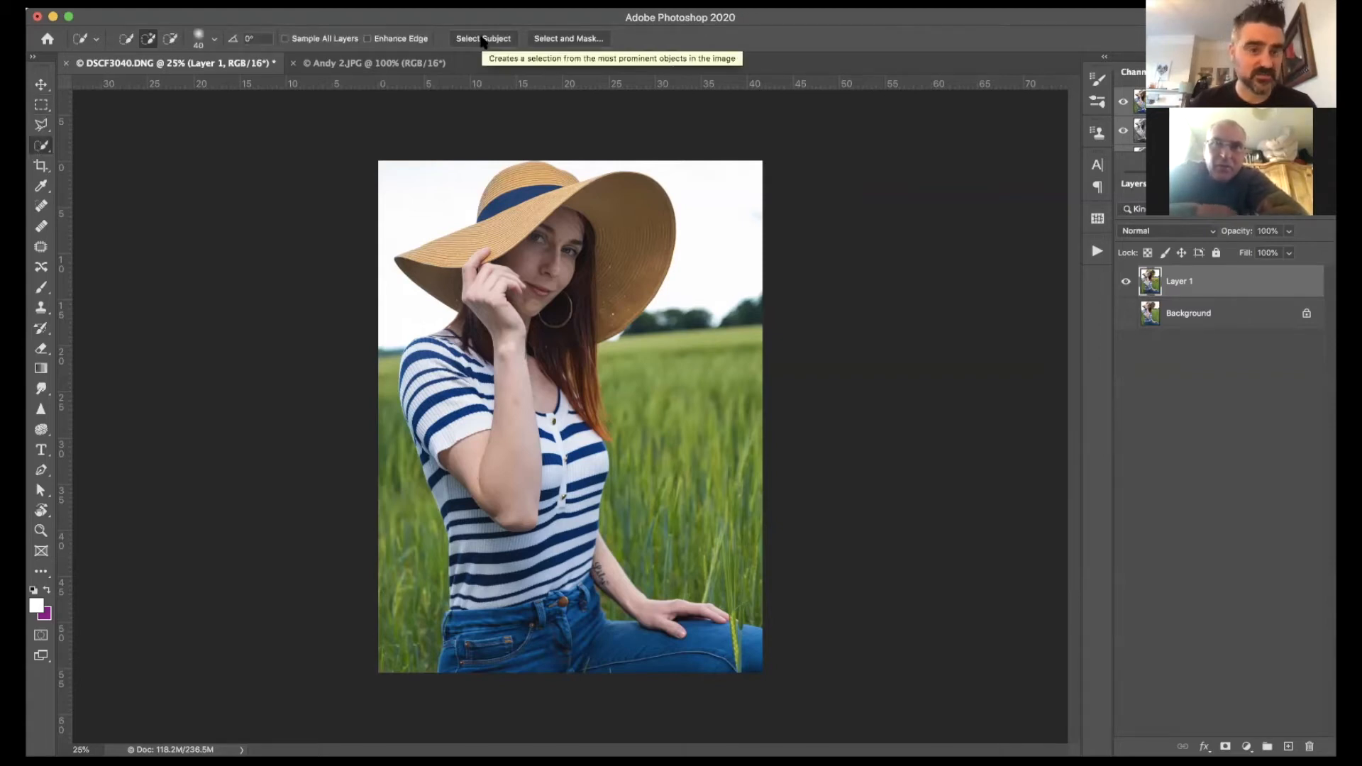
click(482, 39)
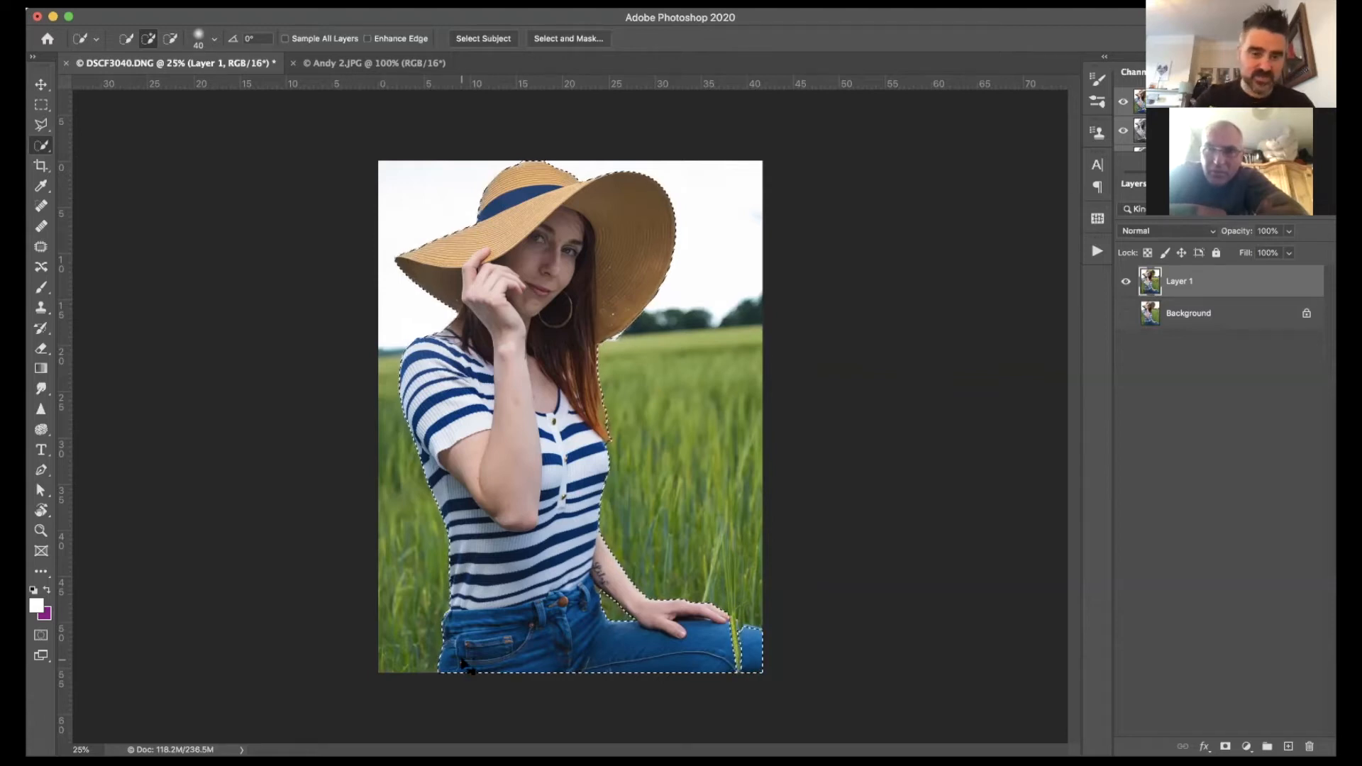
Step: Examine the selection edge at 100% along the sleeve, waist, jeans and the hand resting on the knee
key(super+1)
scroll(461, 659, left, 10)
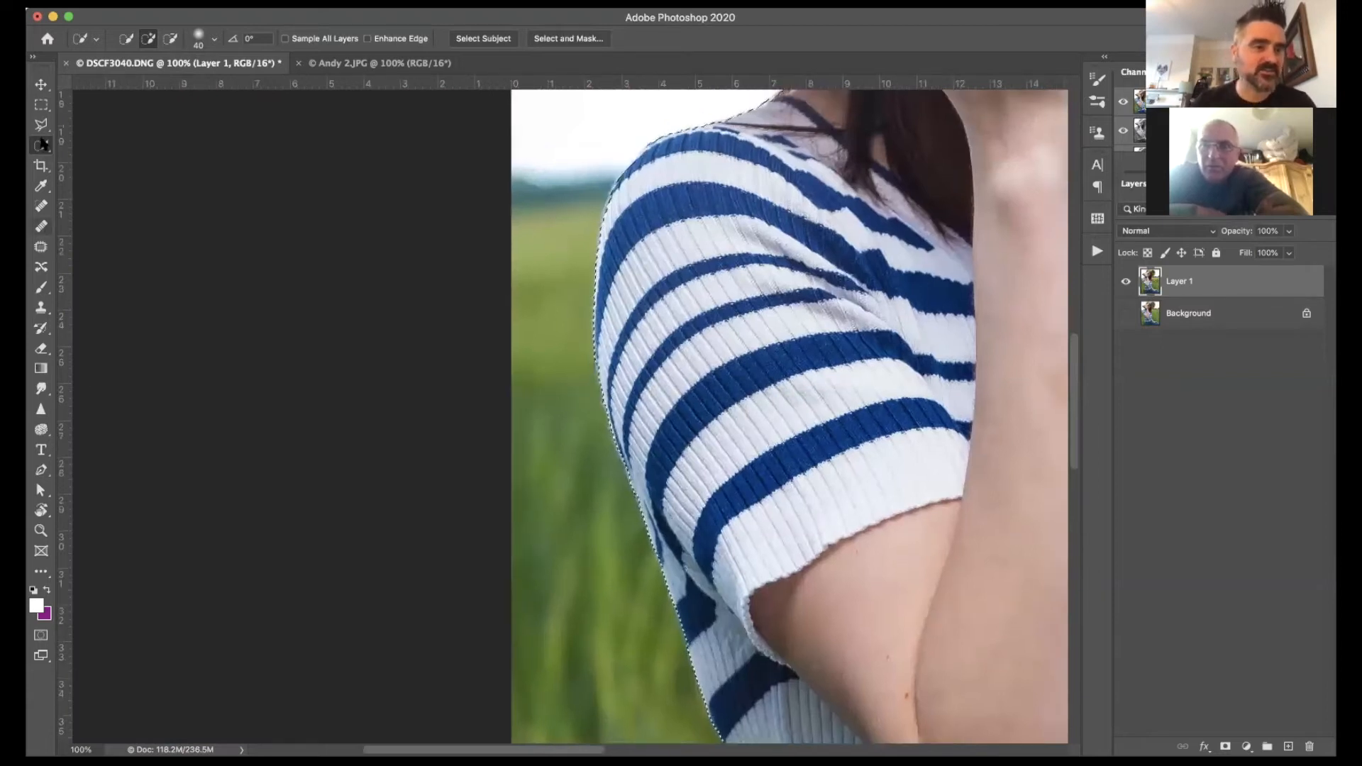
click(41, 125)
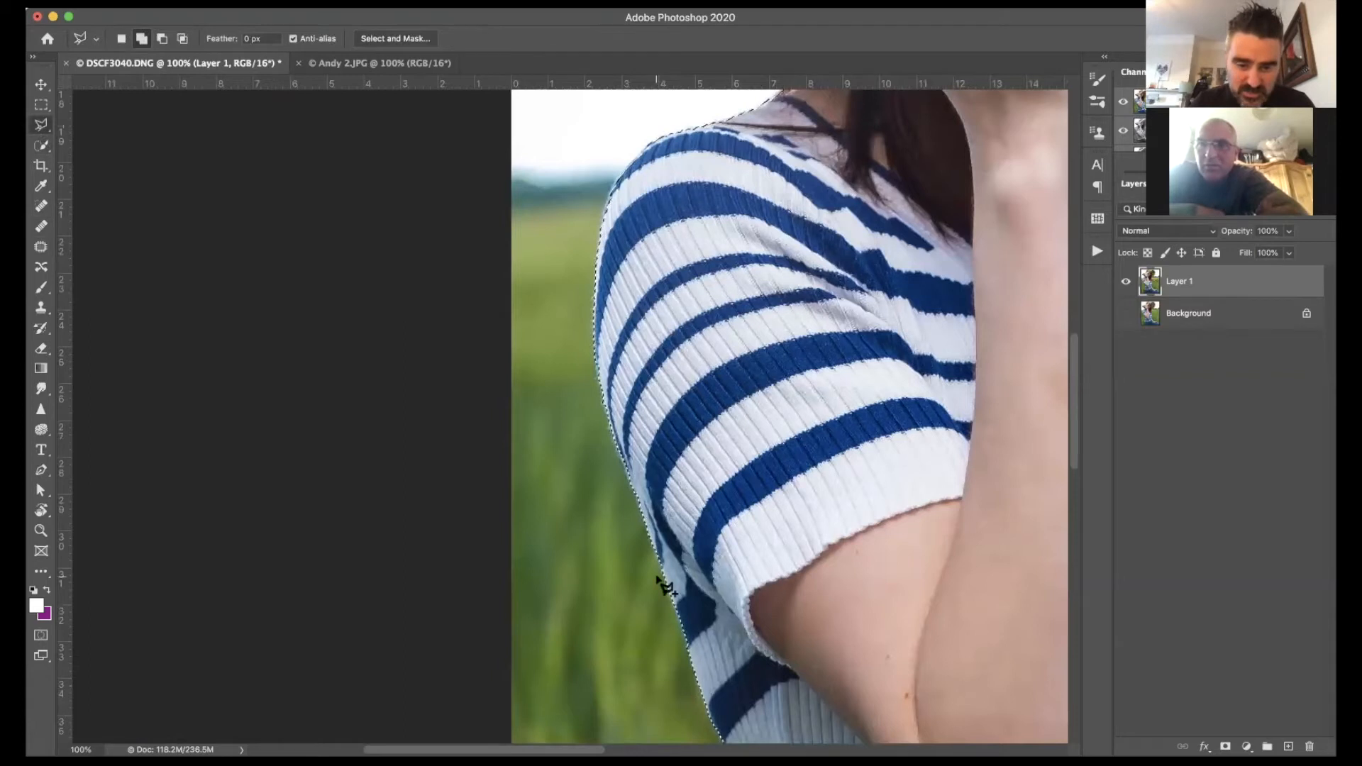
scroll(667, 585, down, 5)
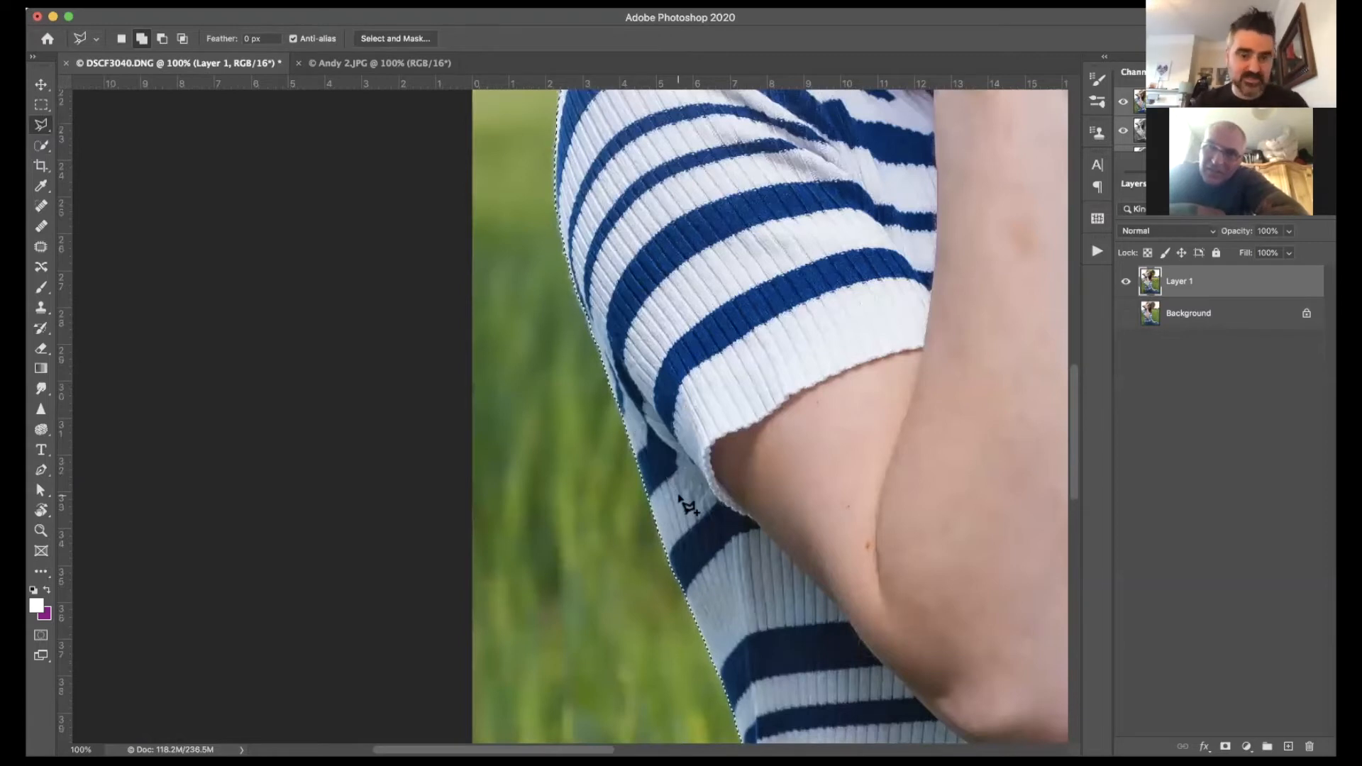
scroll(681, 500, up, 5)
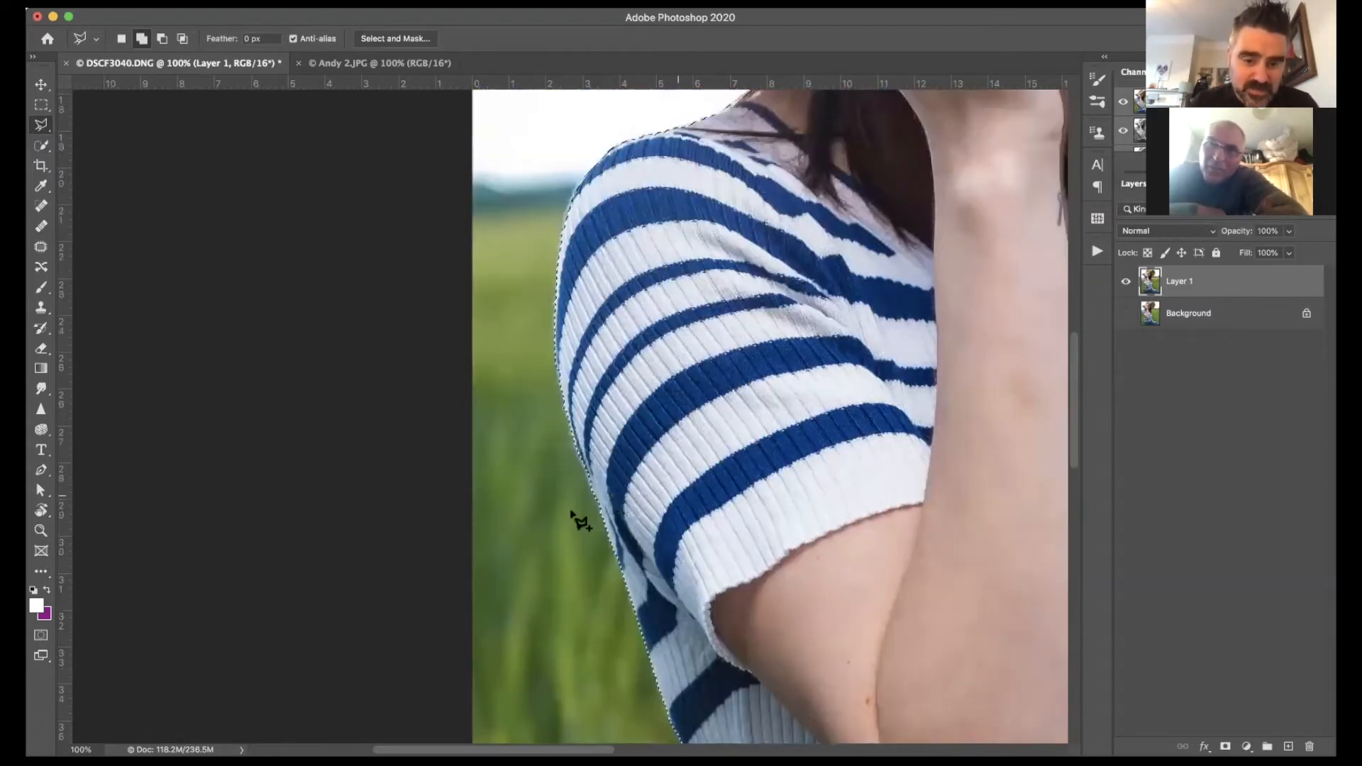
scroll(580, 522, down, 4)
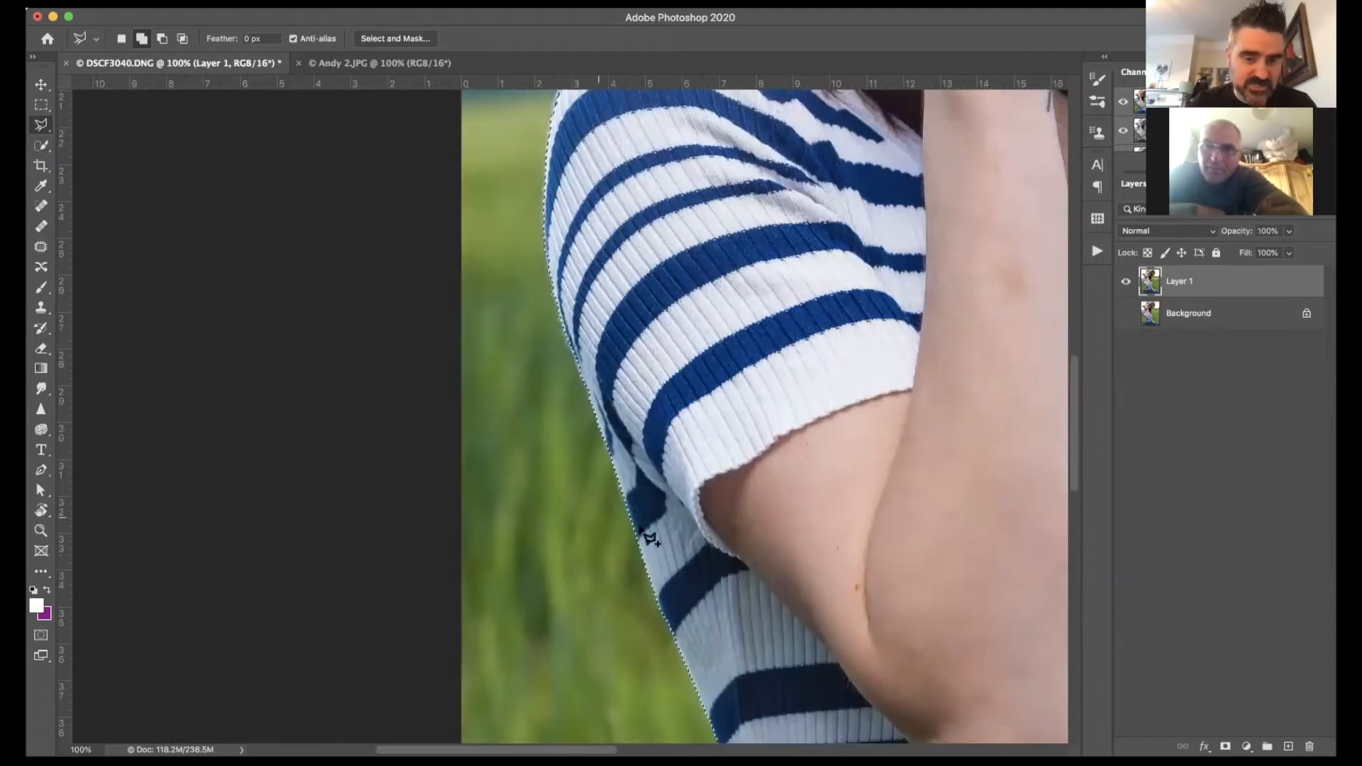
scroll(663, 525, down, 7)
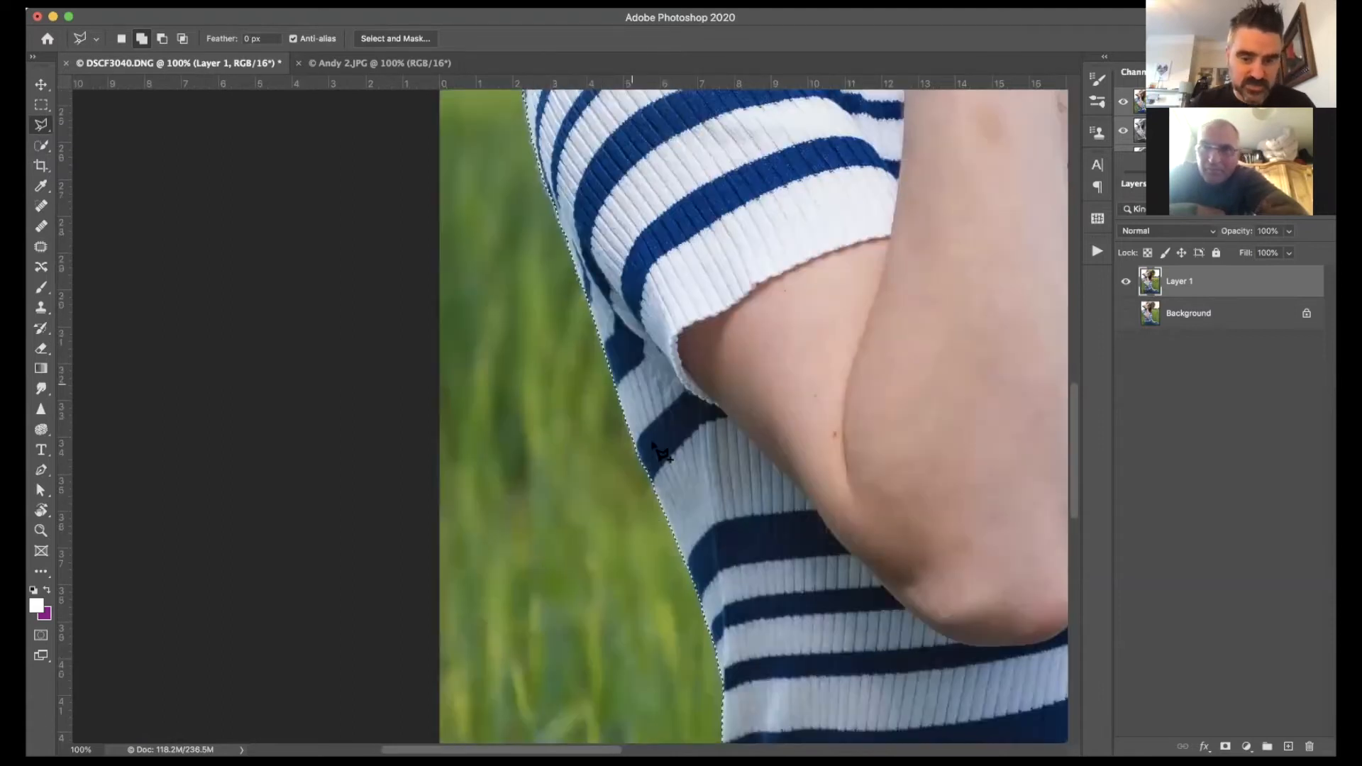
scroll(679, 441, right, 2)
scroll(677, 445, down, 12)
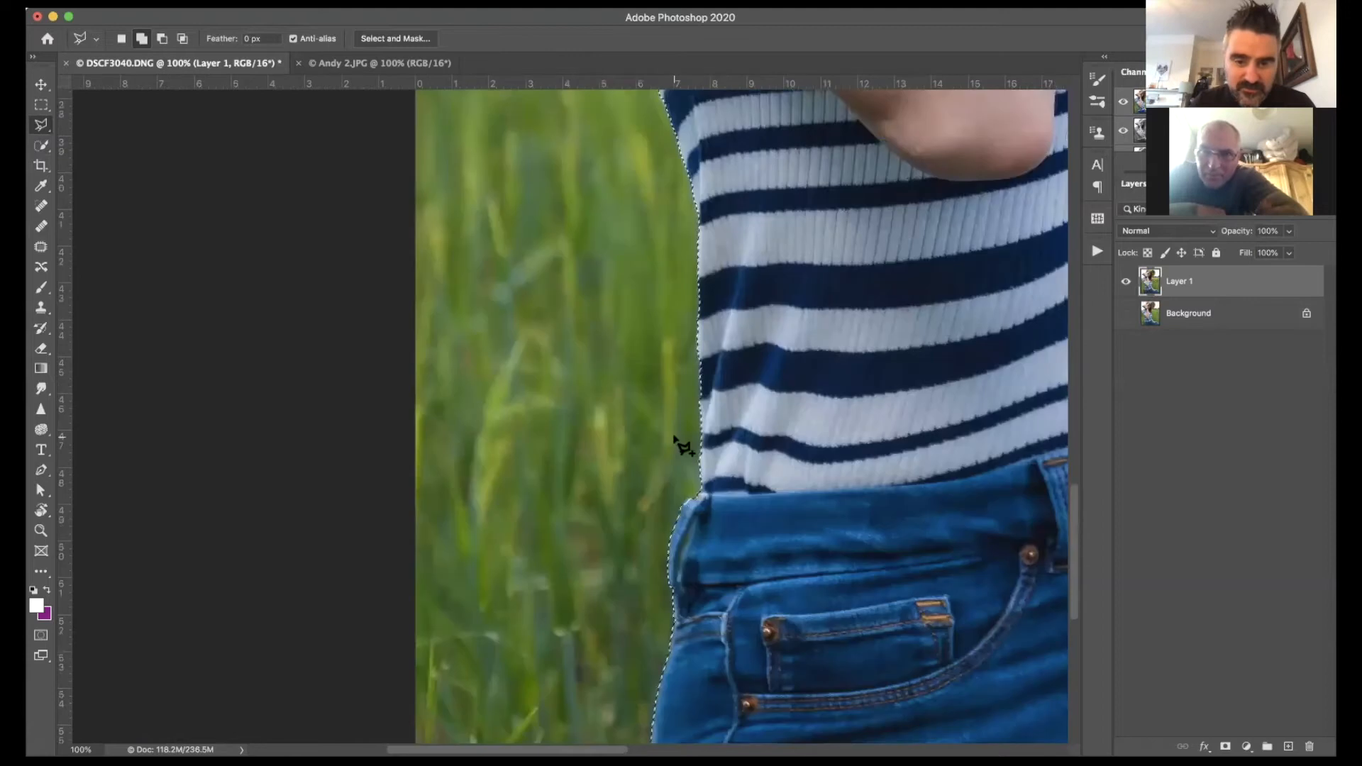
scroll(680, 517, right, 1)
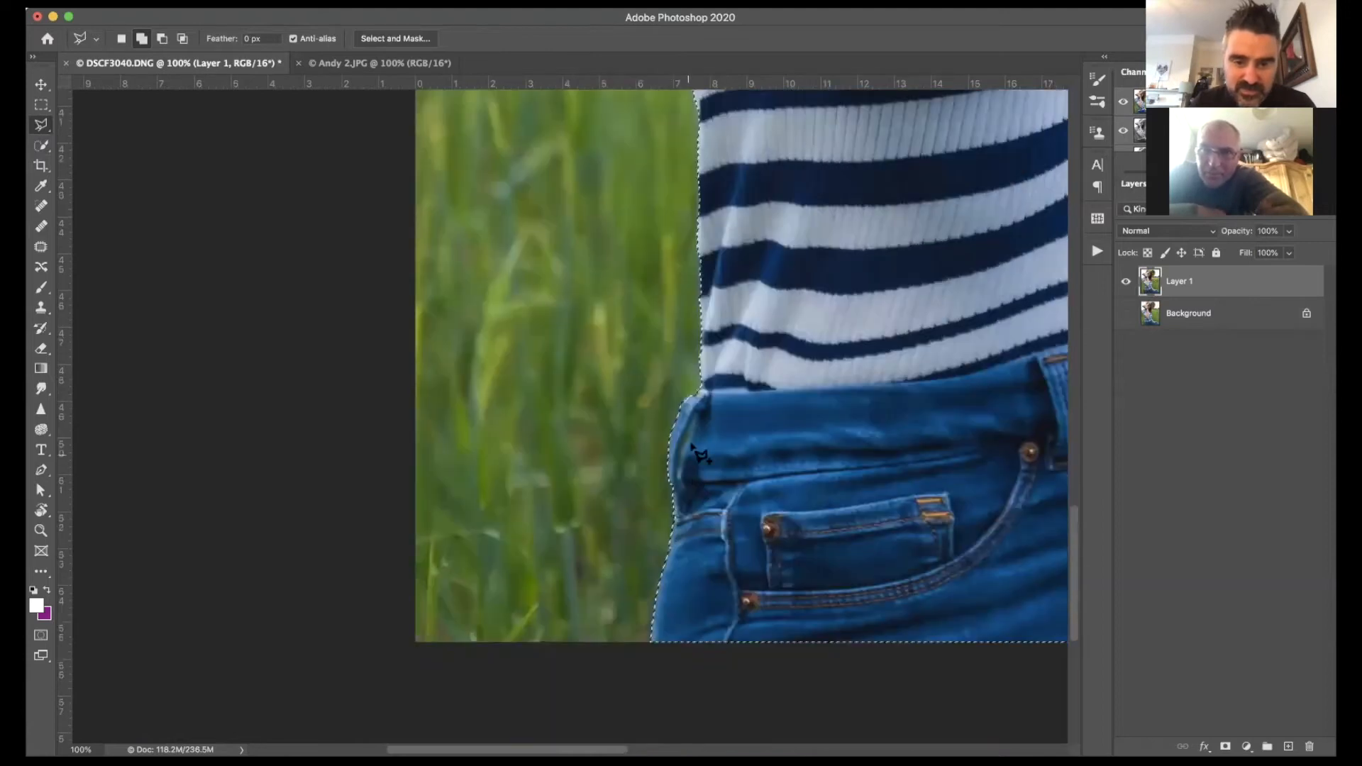
scroll(695, 483, right, 15)
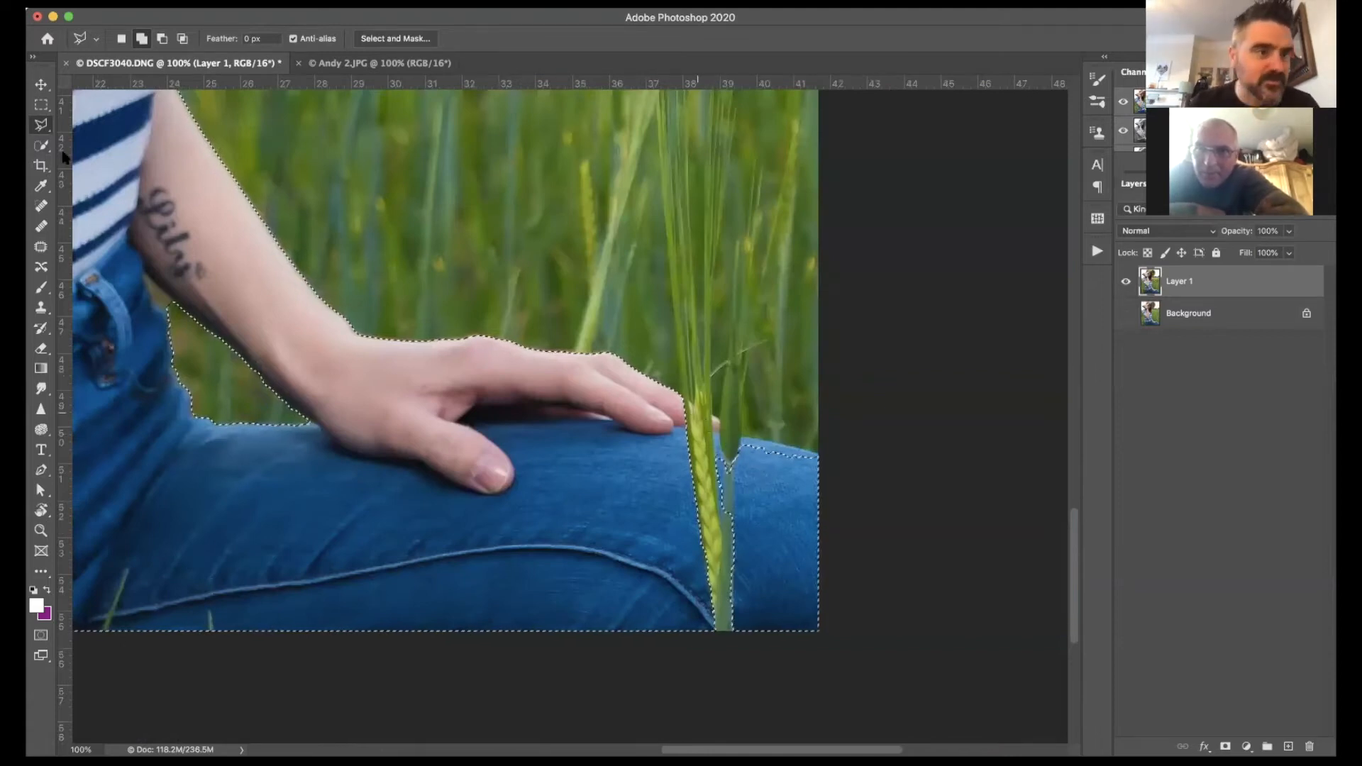
Step: Clean up the selection where the grass stalks cross the knee, using the Quick Selection tool and the Polygonal Lasso in subtract mode
click(41, 148)
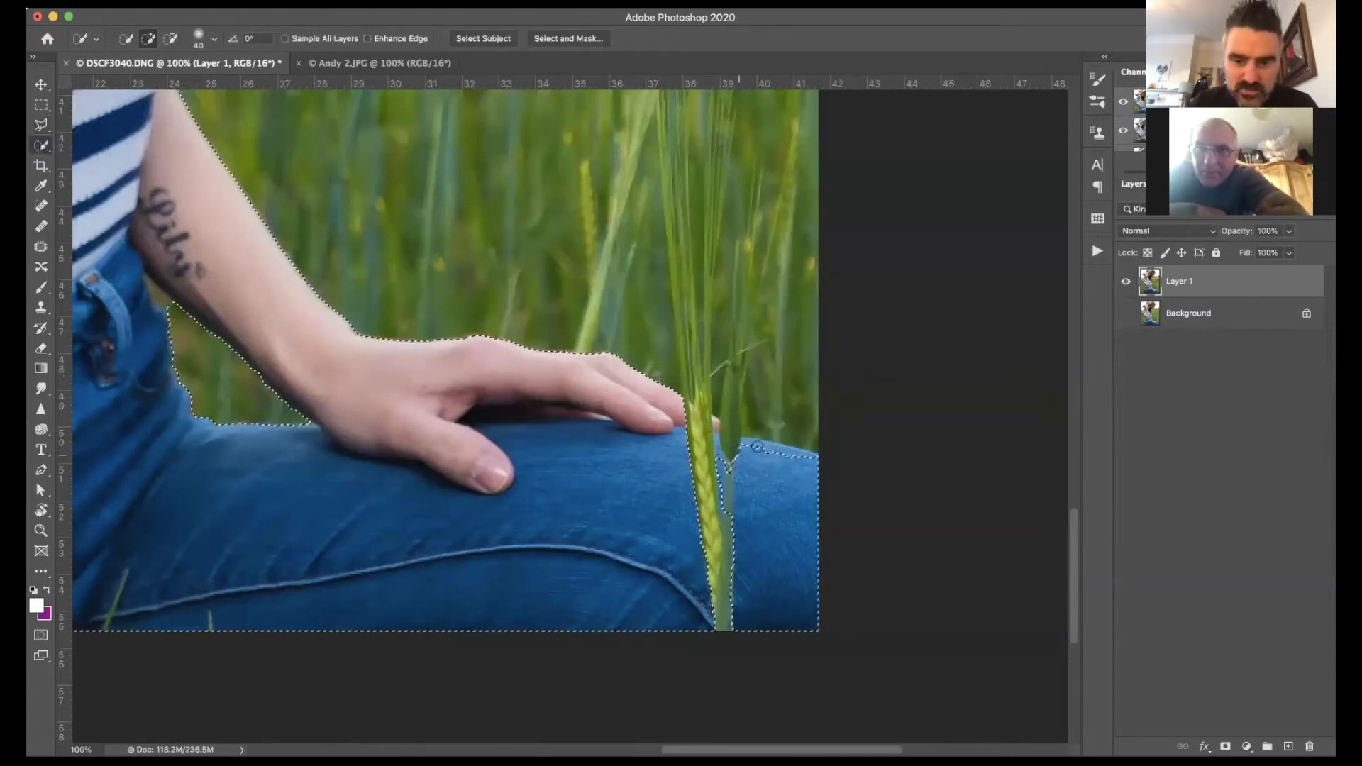
drag(777, 454, 756, 445)
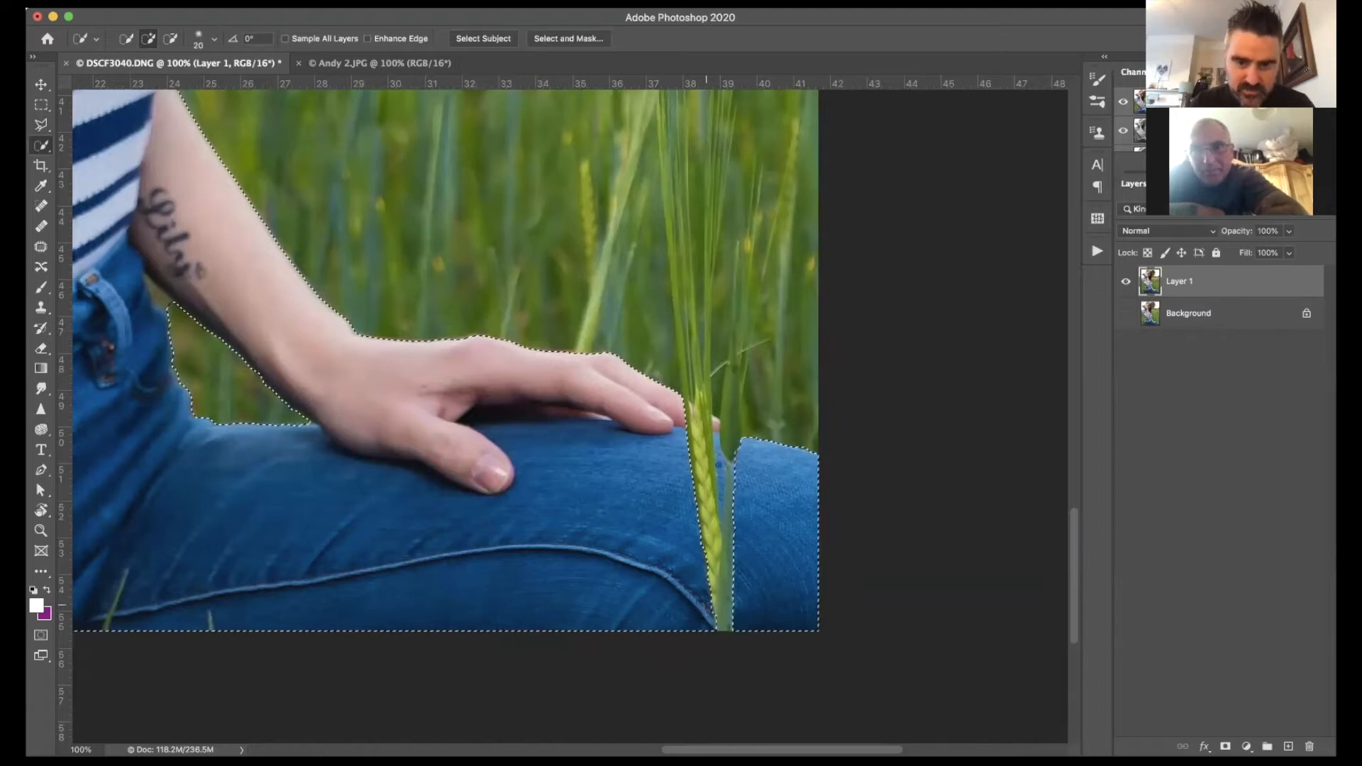
key(bracketleft)
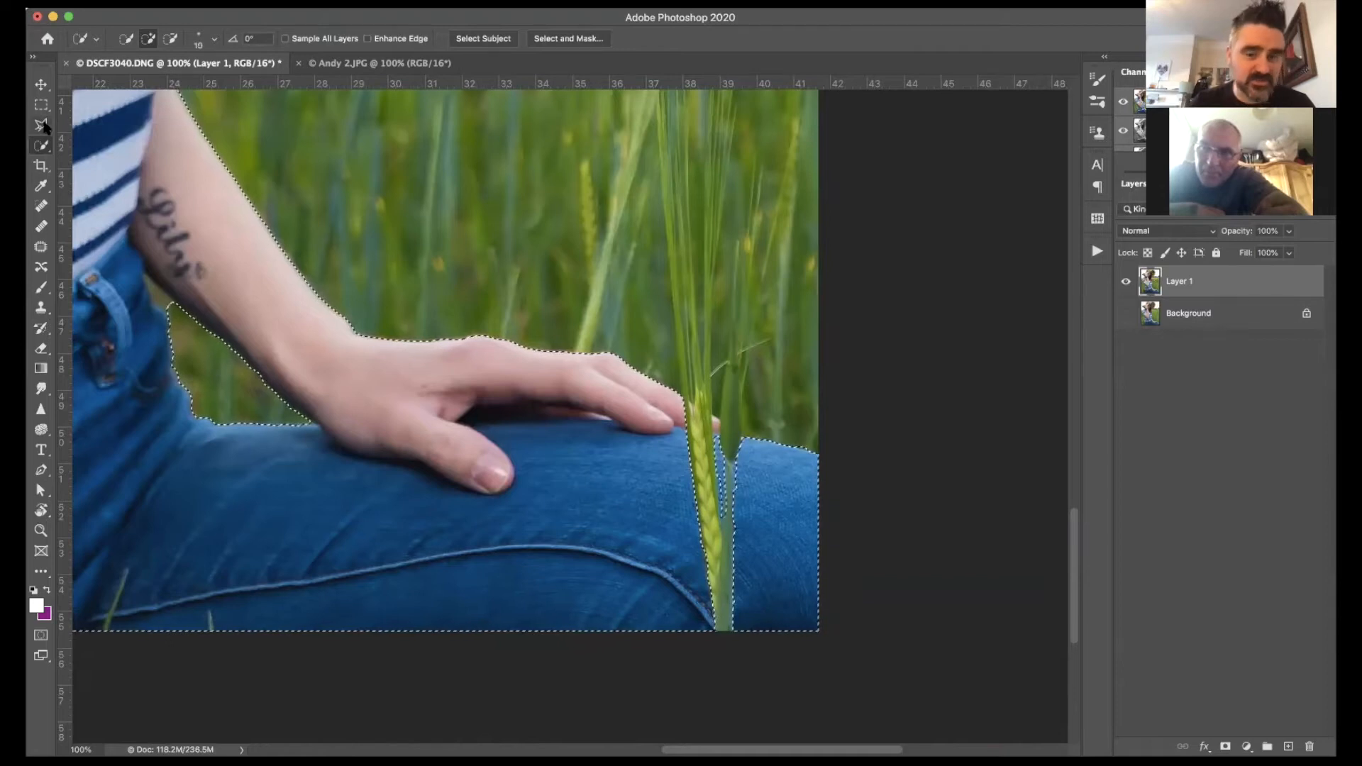
click(41, 126)
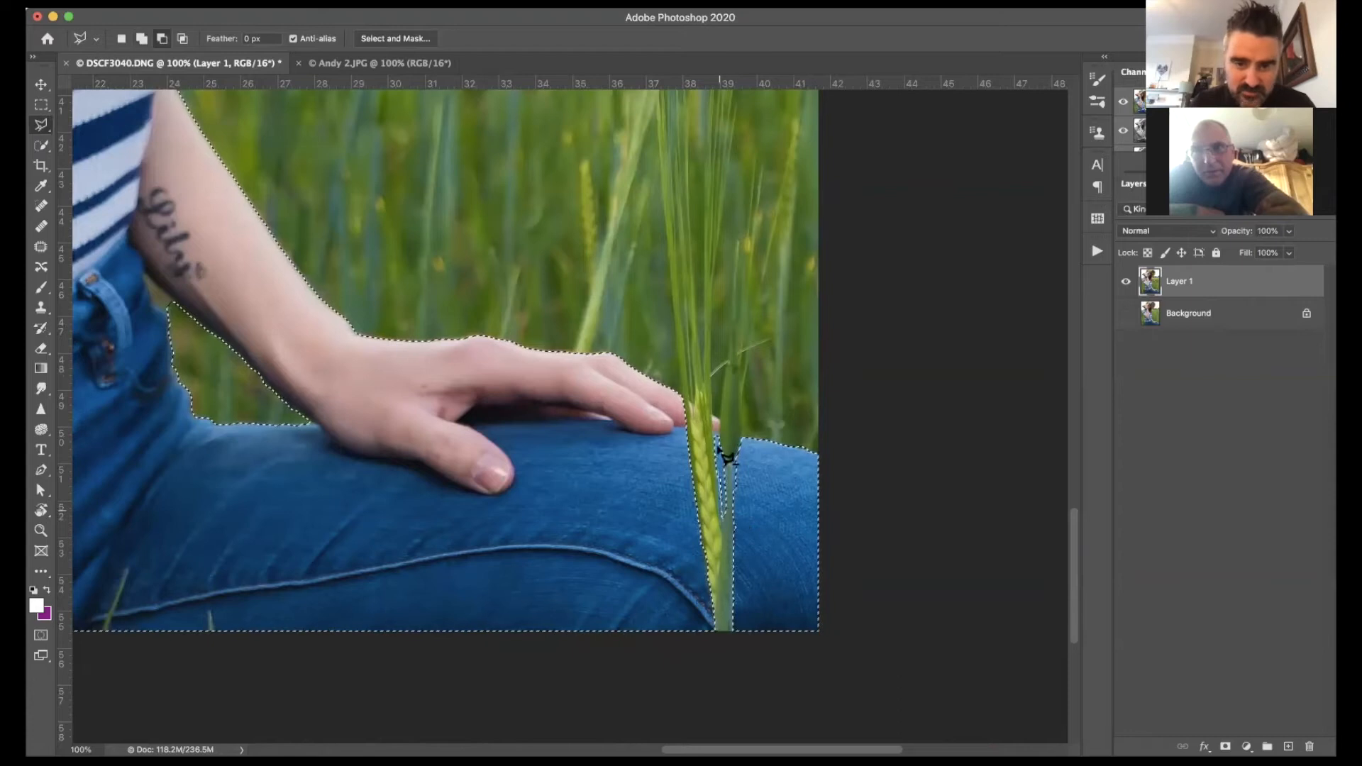
key(alt)
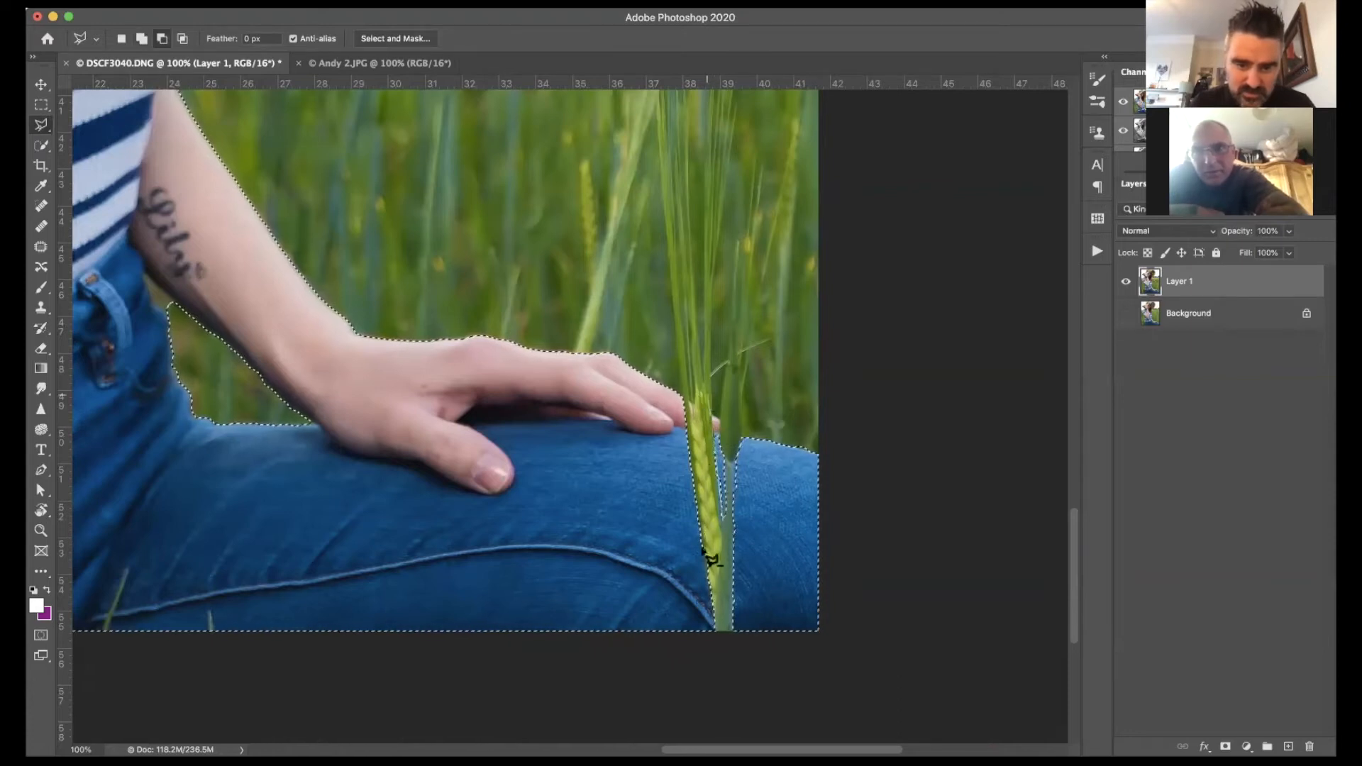
click(710, 551)
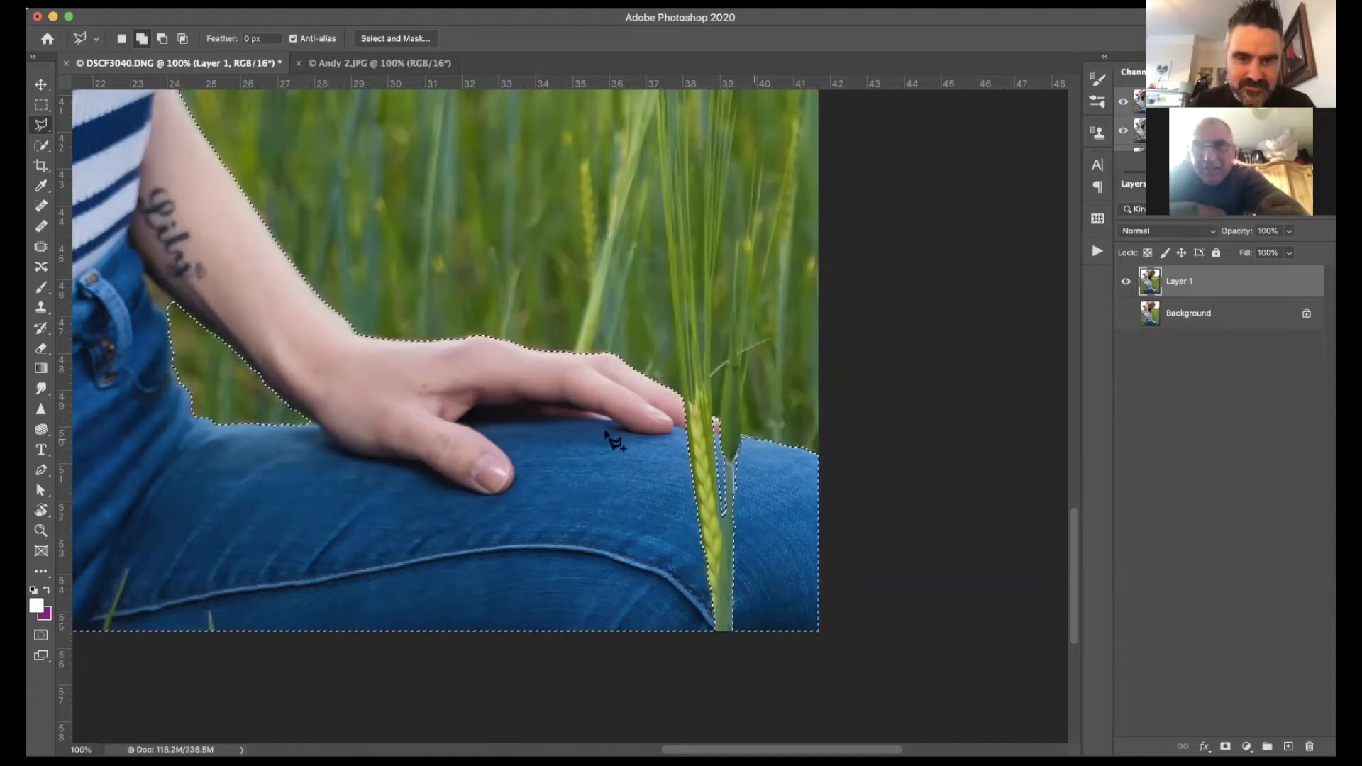
Step: Subtract the background sliver between the jeans waistband and the tattooed forearm from the selection with the Polygonal Lasso
scroll(541, 415, left, 5)
scroll(542, 415, up, 2)
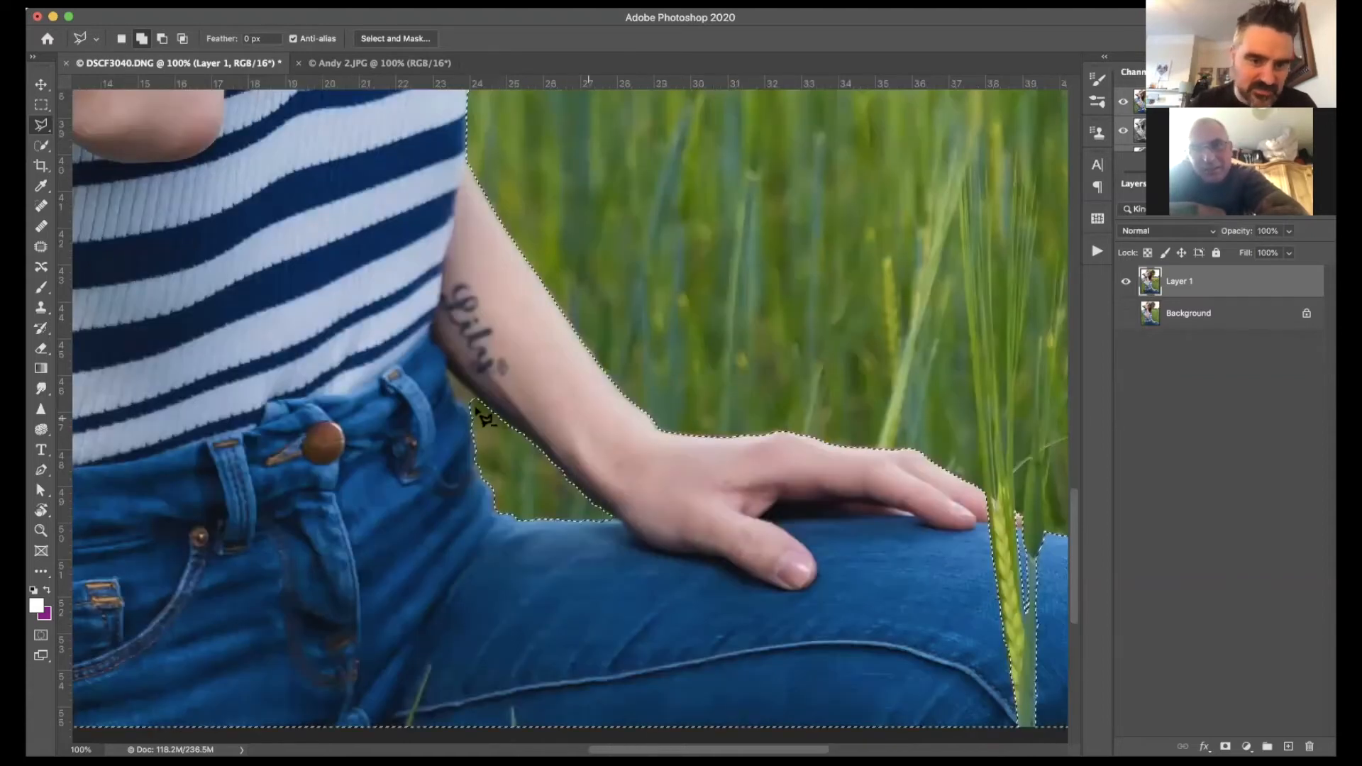
key(alt)
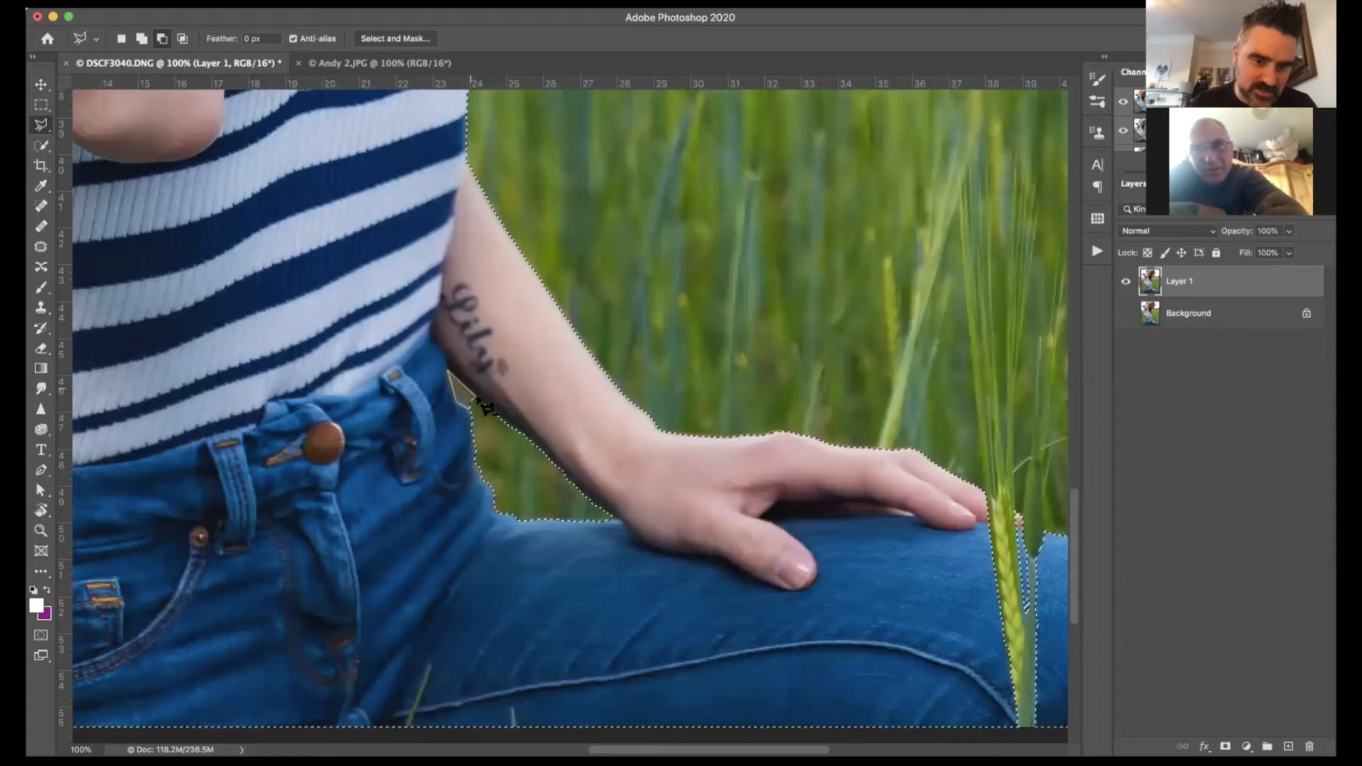
click(476, 400)
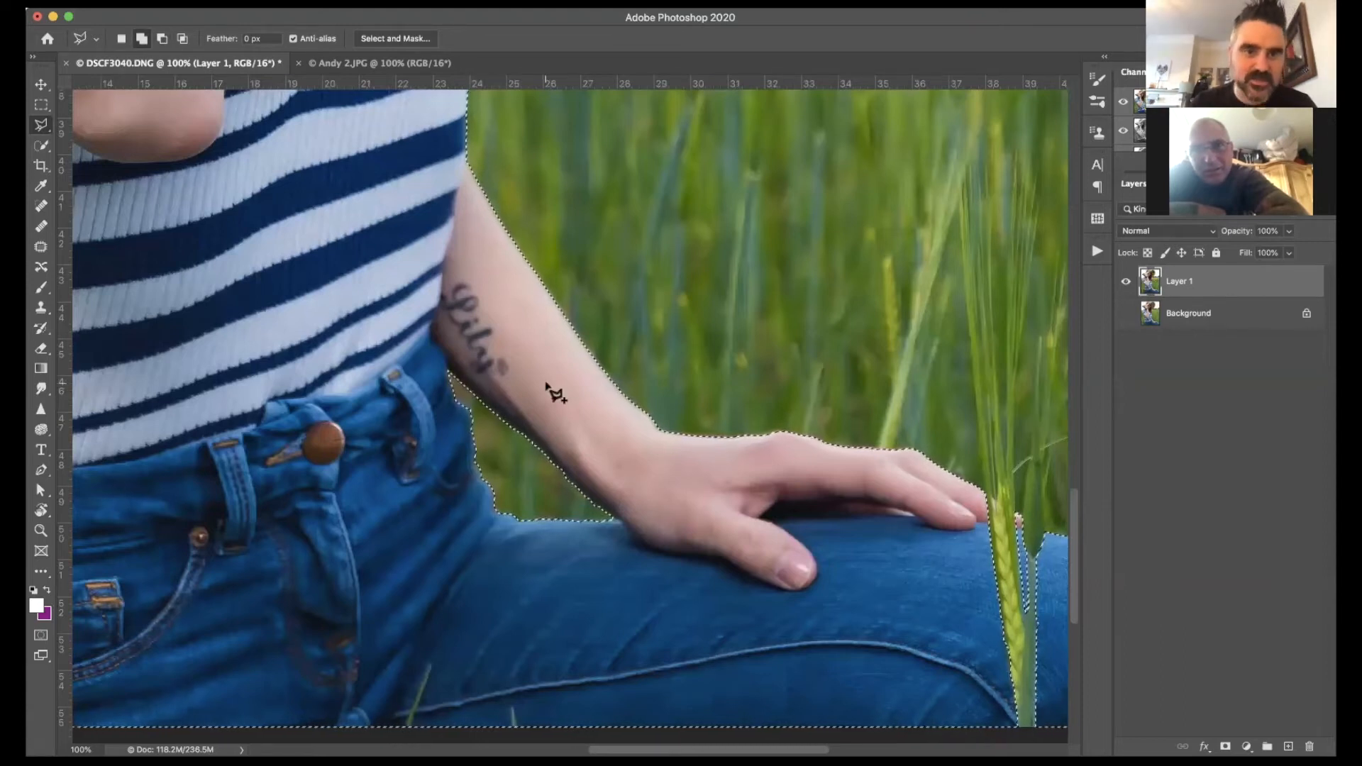
Step: Subtract the background patch under the hat brim beside the long hair from the selection with the Polygonal Lasso
scroll(556, 395, up, 10)
scroll(556, 395, up, 5)
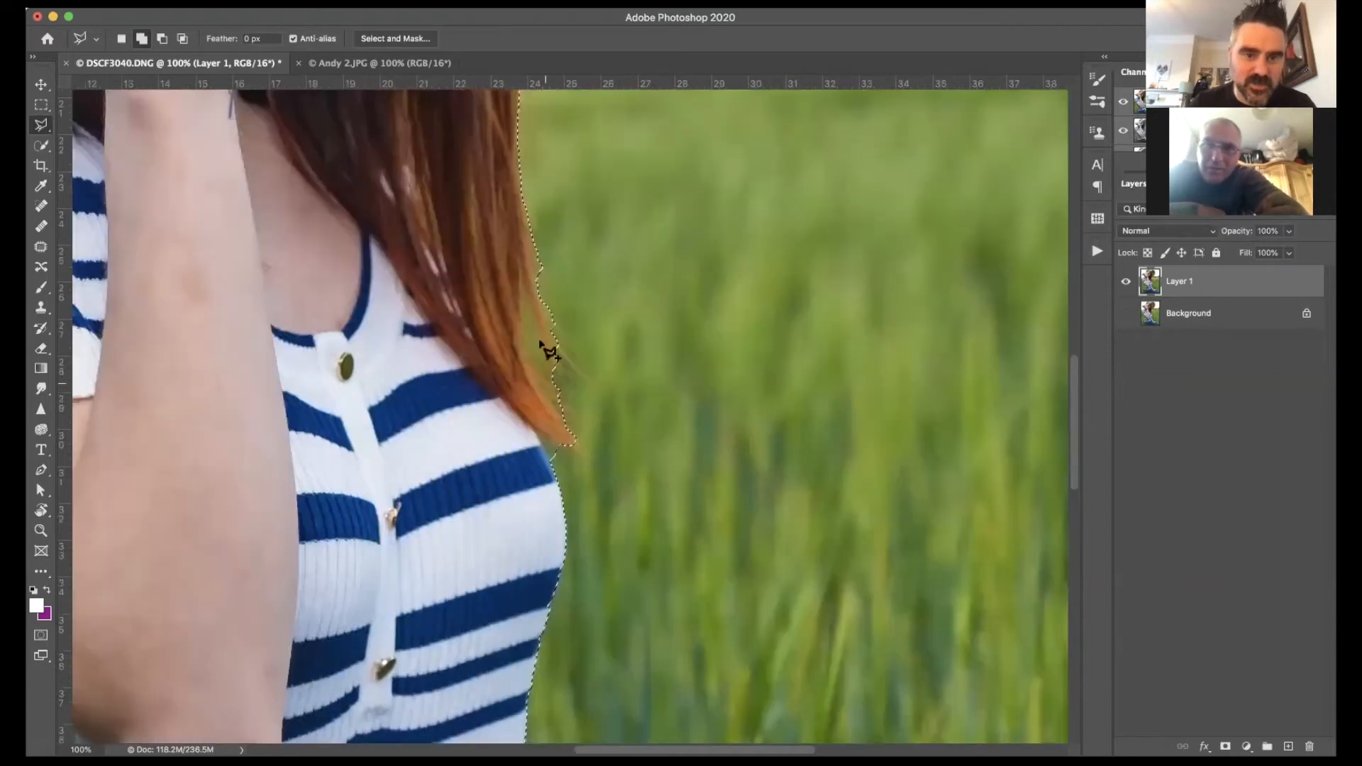
scroll(547, 326, up, 3)
scroll(540, 321, up, 5)
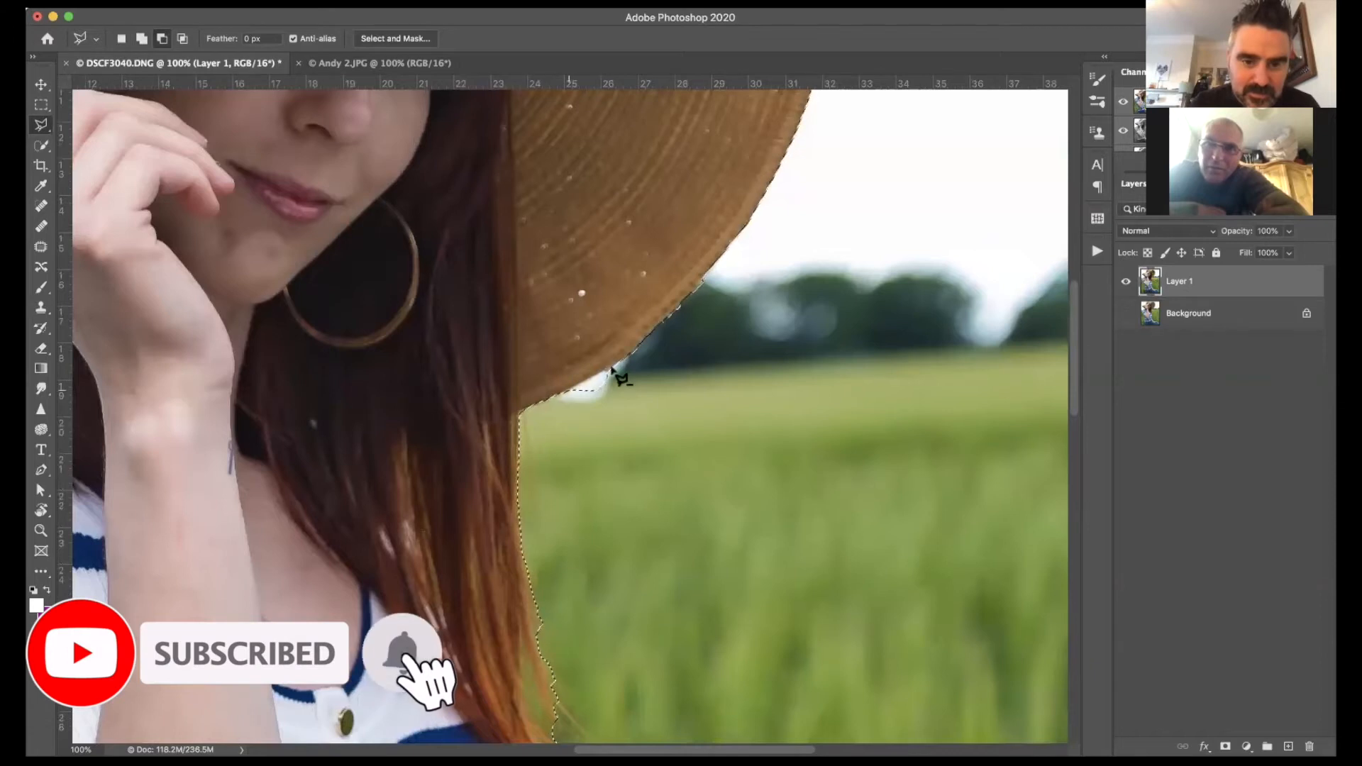
double_click(584, 430)
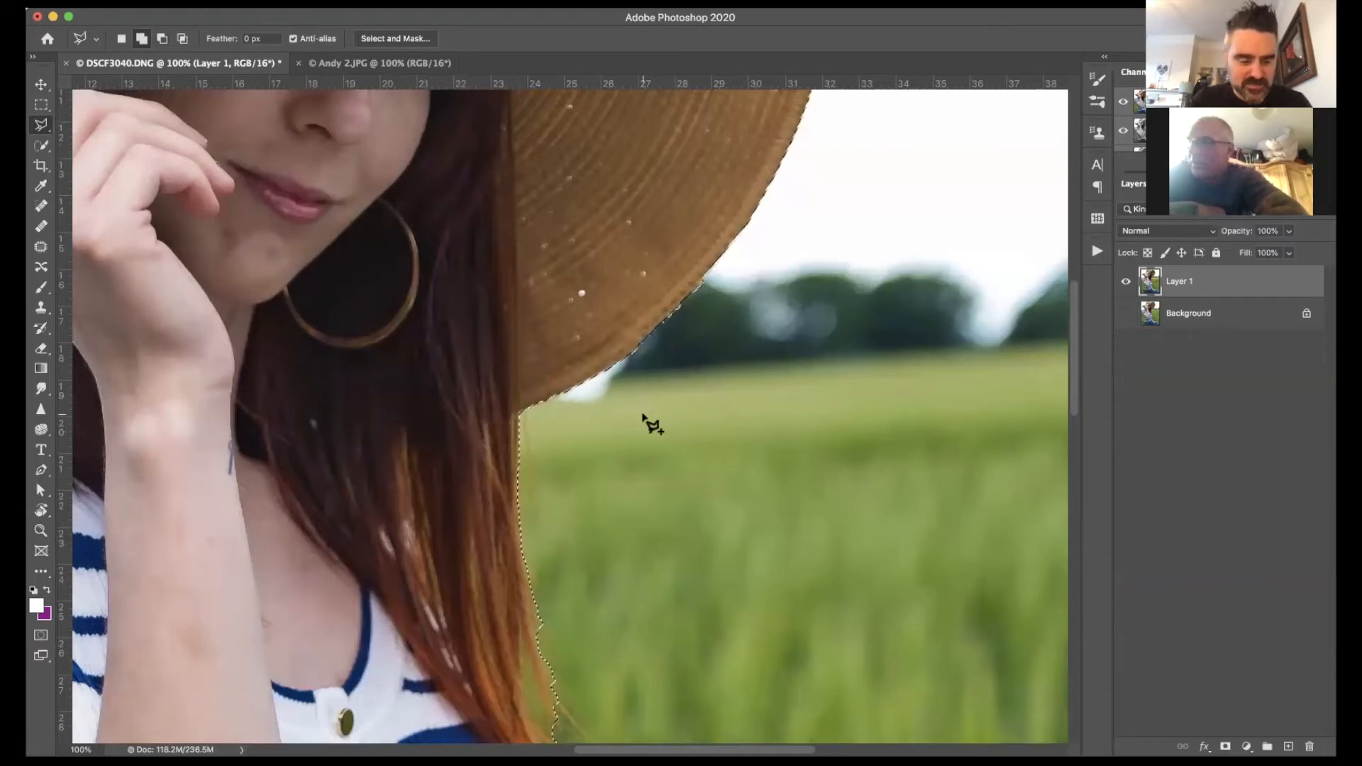
key(alt)
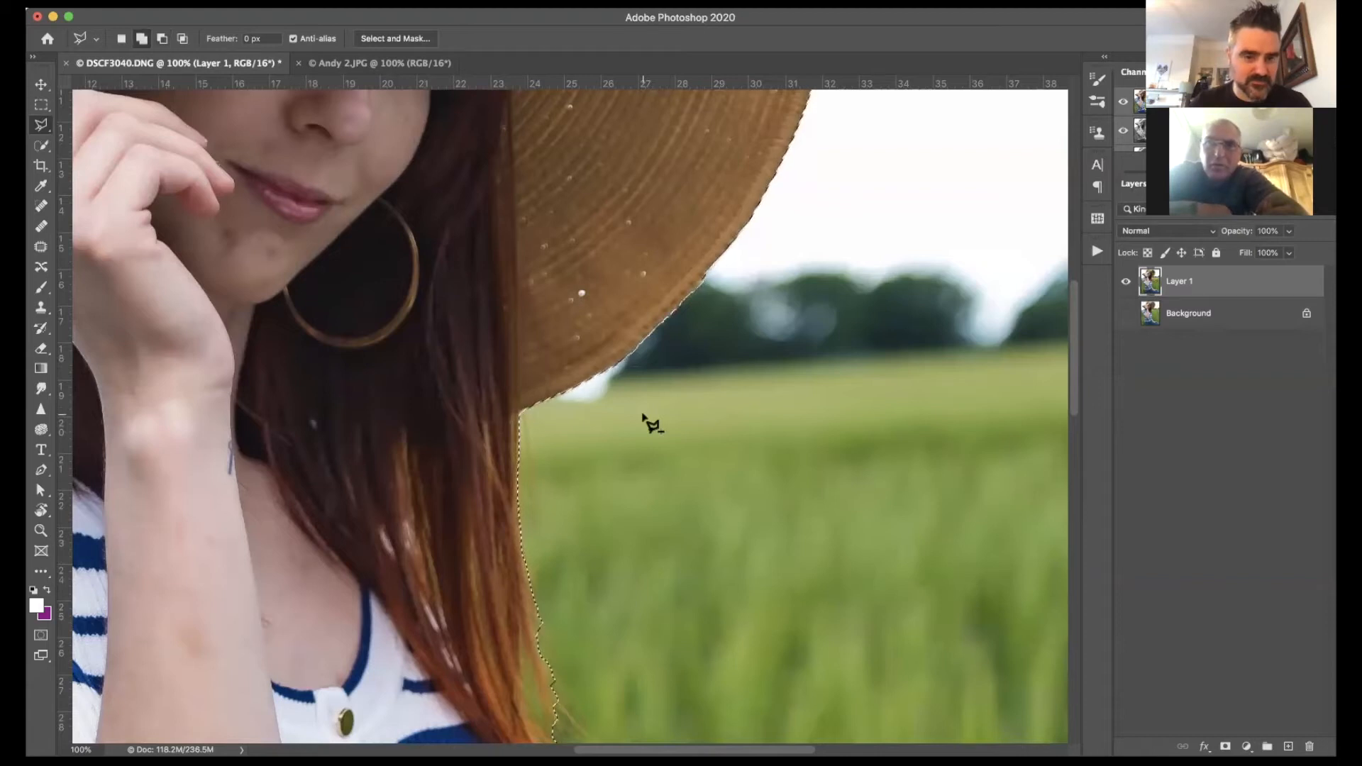
key(alt)
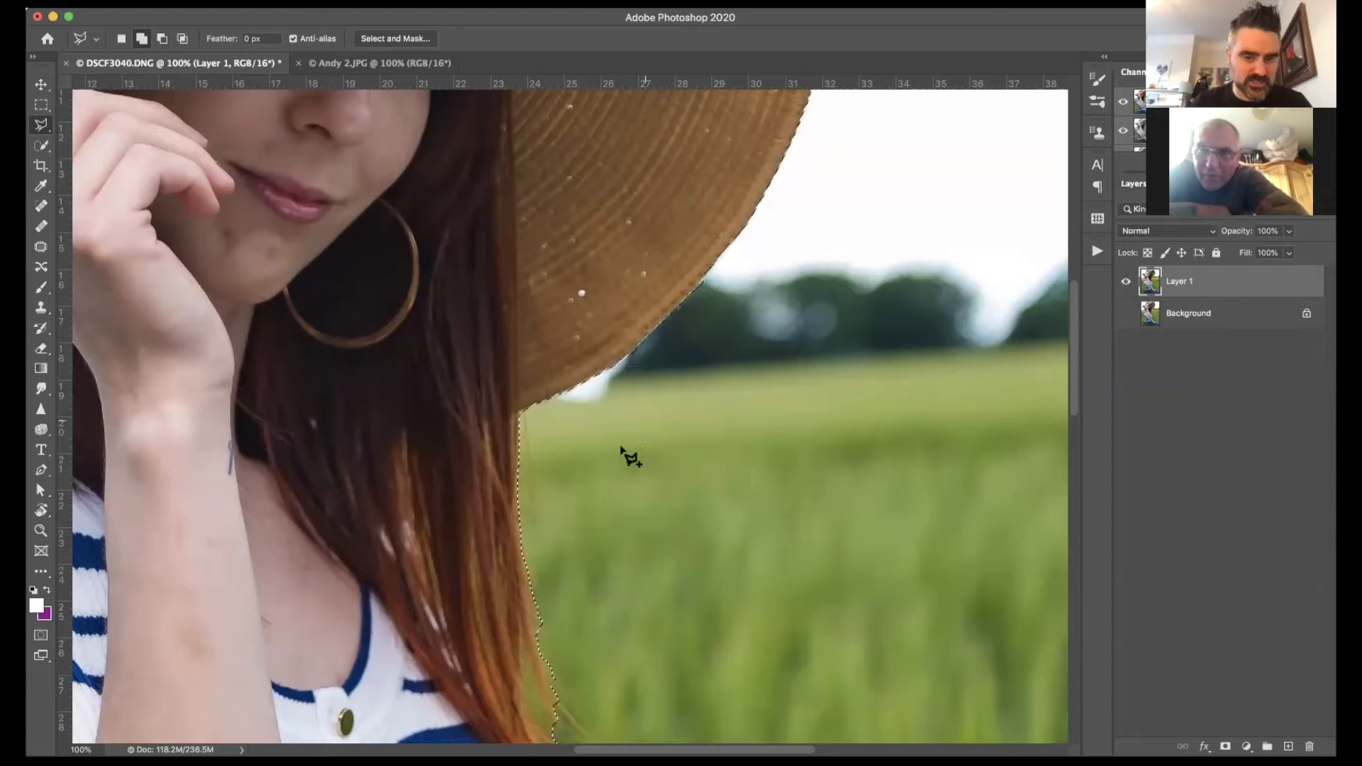
key(alt)
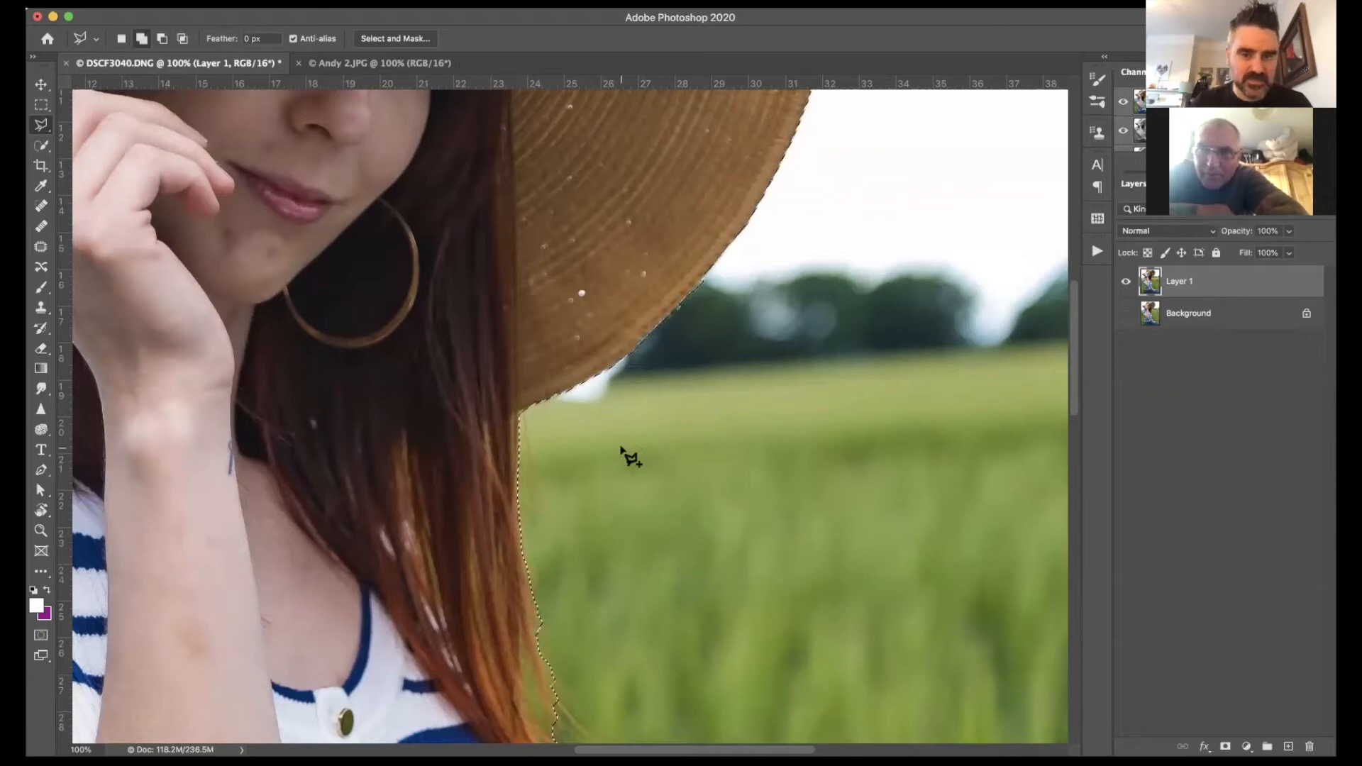
Step: Subtract the background sliver along the top of the hat's crown from the selection with the Polygonal Lasso
scroll(622, 448, up, 5)
scroll(622, 448, right, 3)
scroll(621, 448, up, 8)
scroll(622, 448, right, 3)
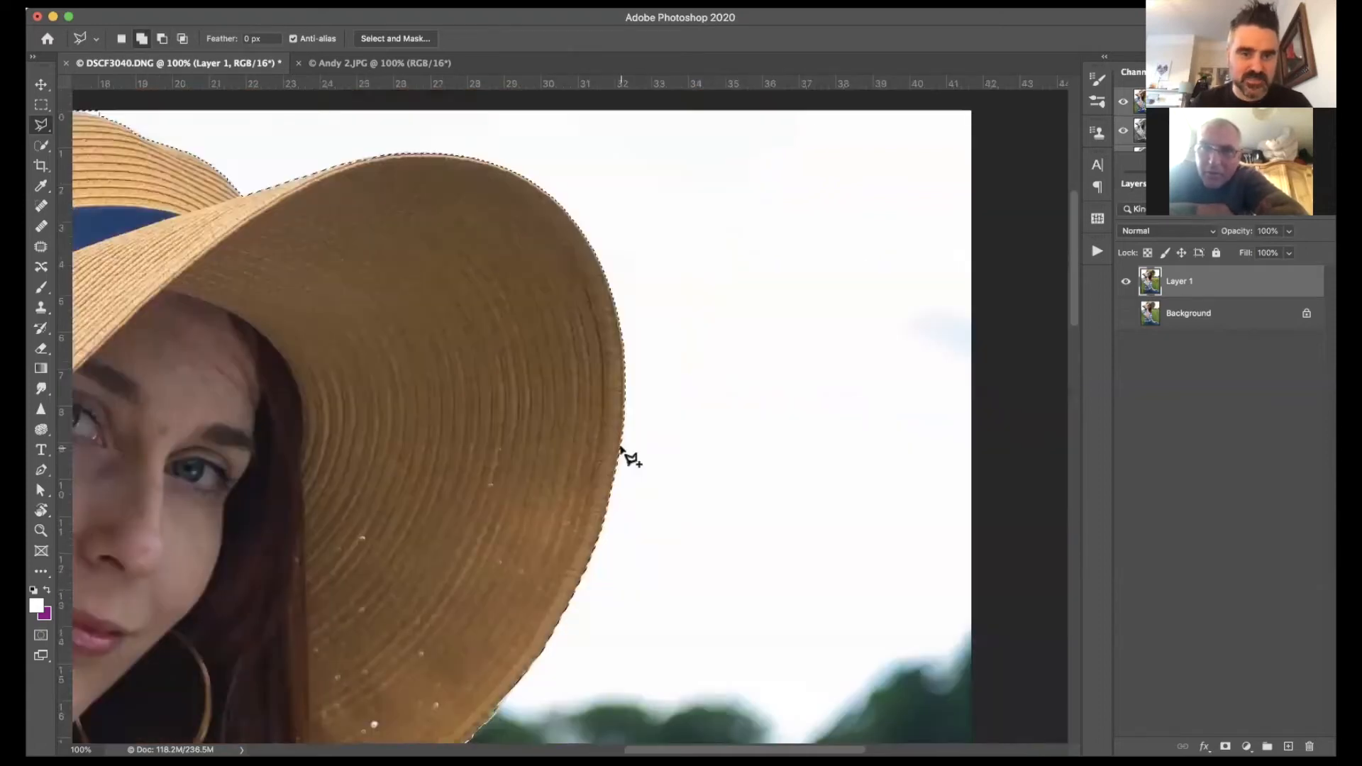
scroll(622, 449, left, 6)
scroll(621, 448, up, 1)
scroll(621, 449, left, 3)
scroll(622, 449, up, 1)
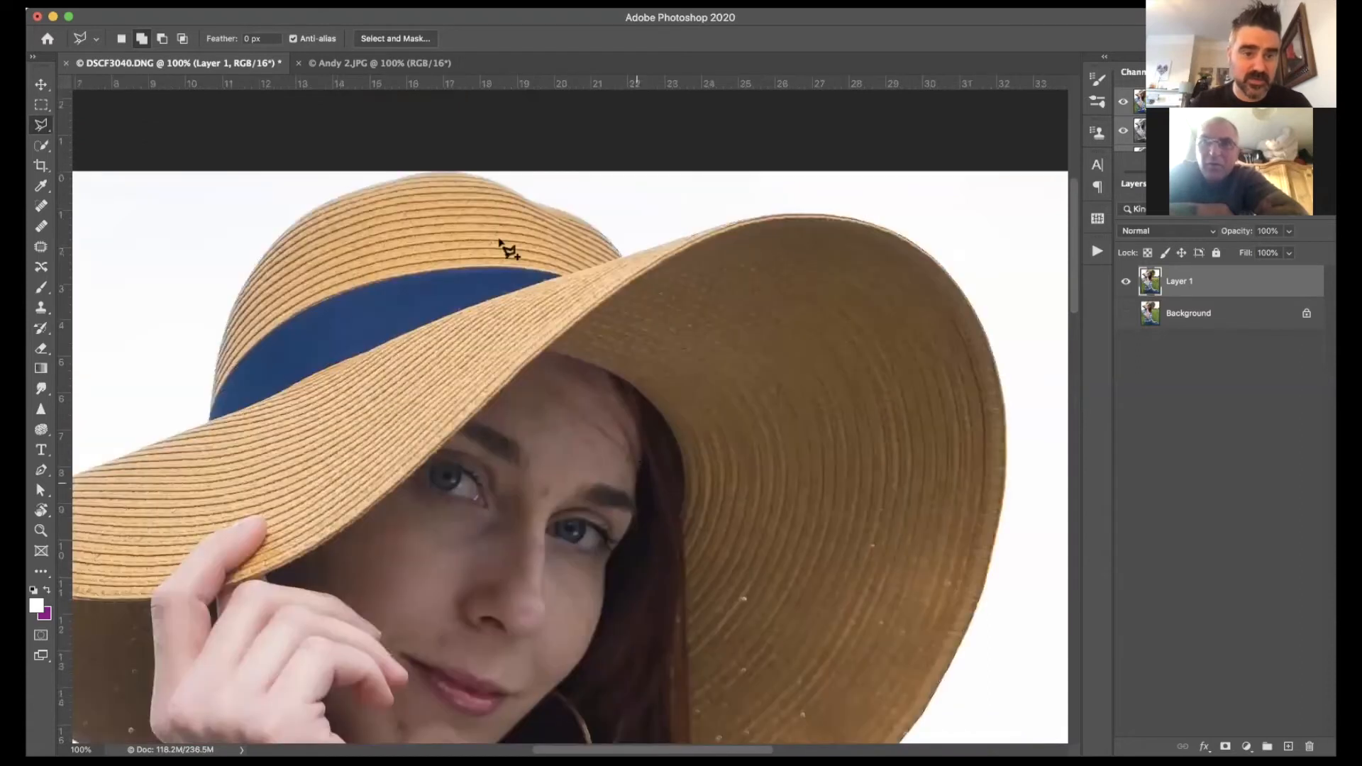
scroll(435, 265, up, 2)
scroll(435, 265, left, 1)
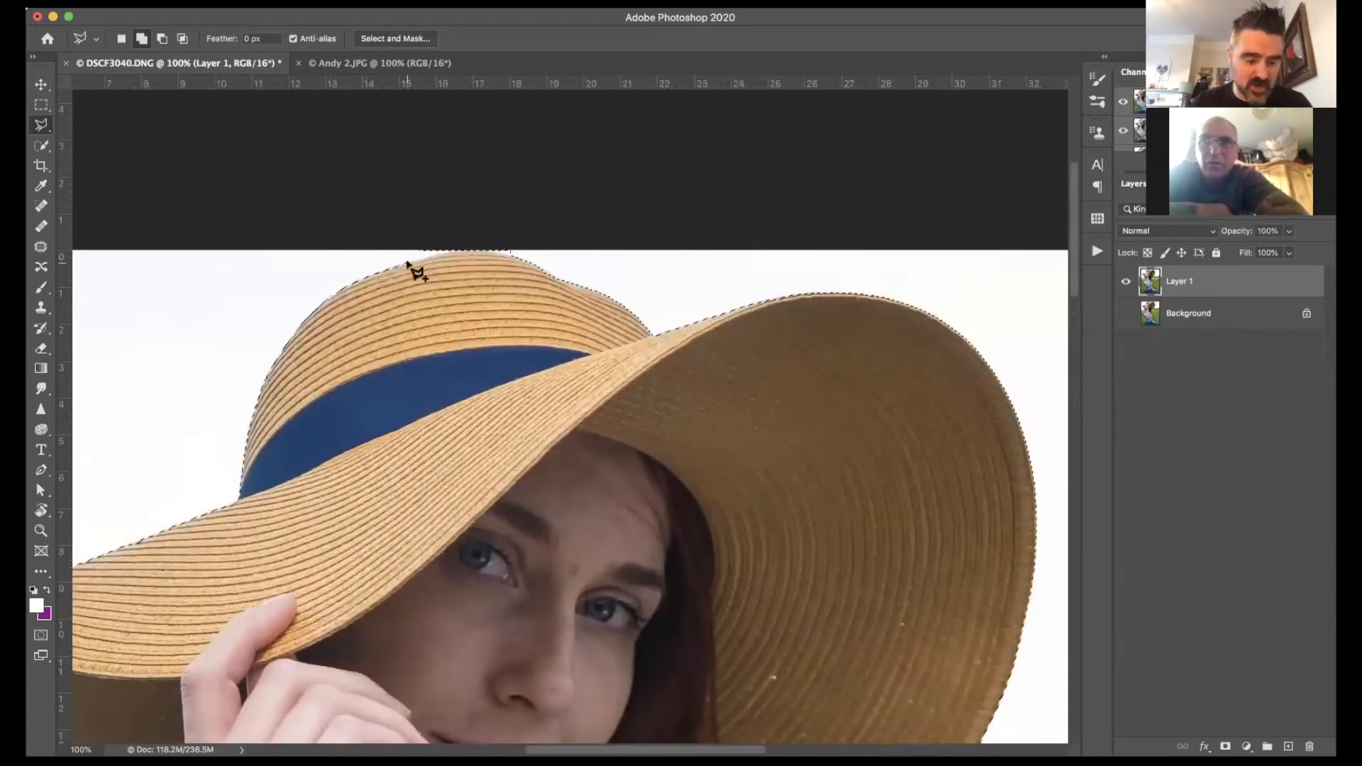
key(alt)
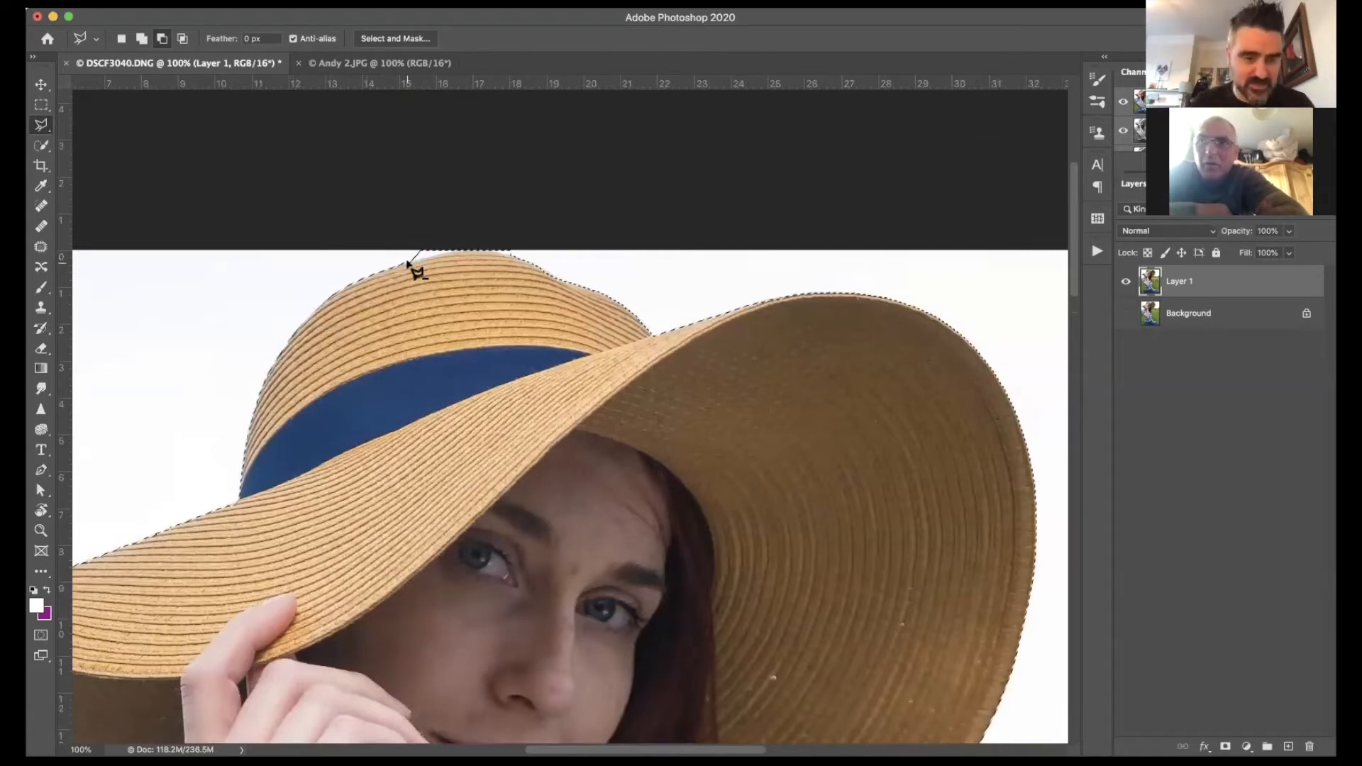
alt+click(403, 264)
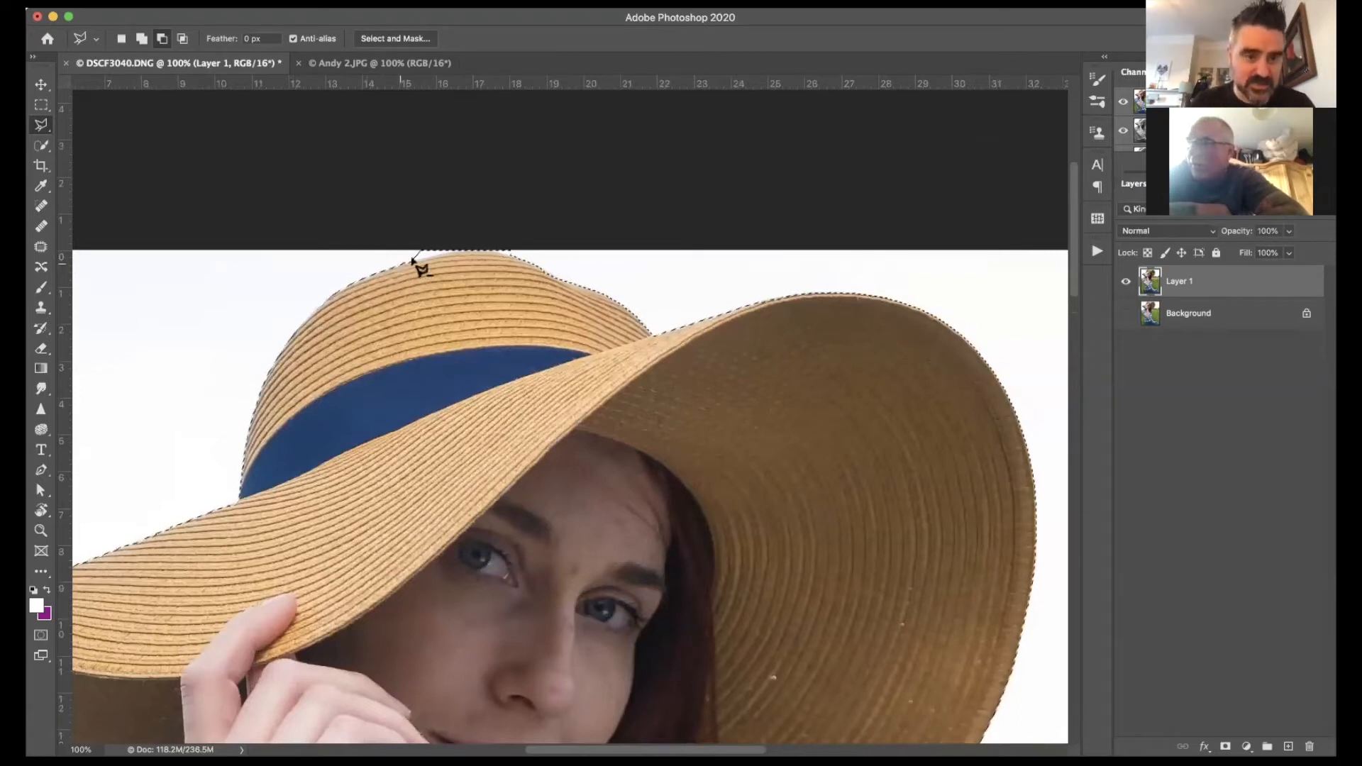
click(465, 245)
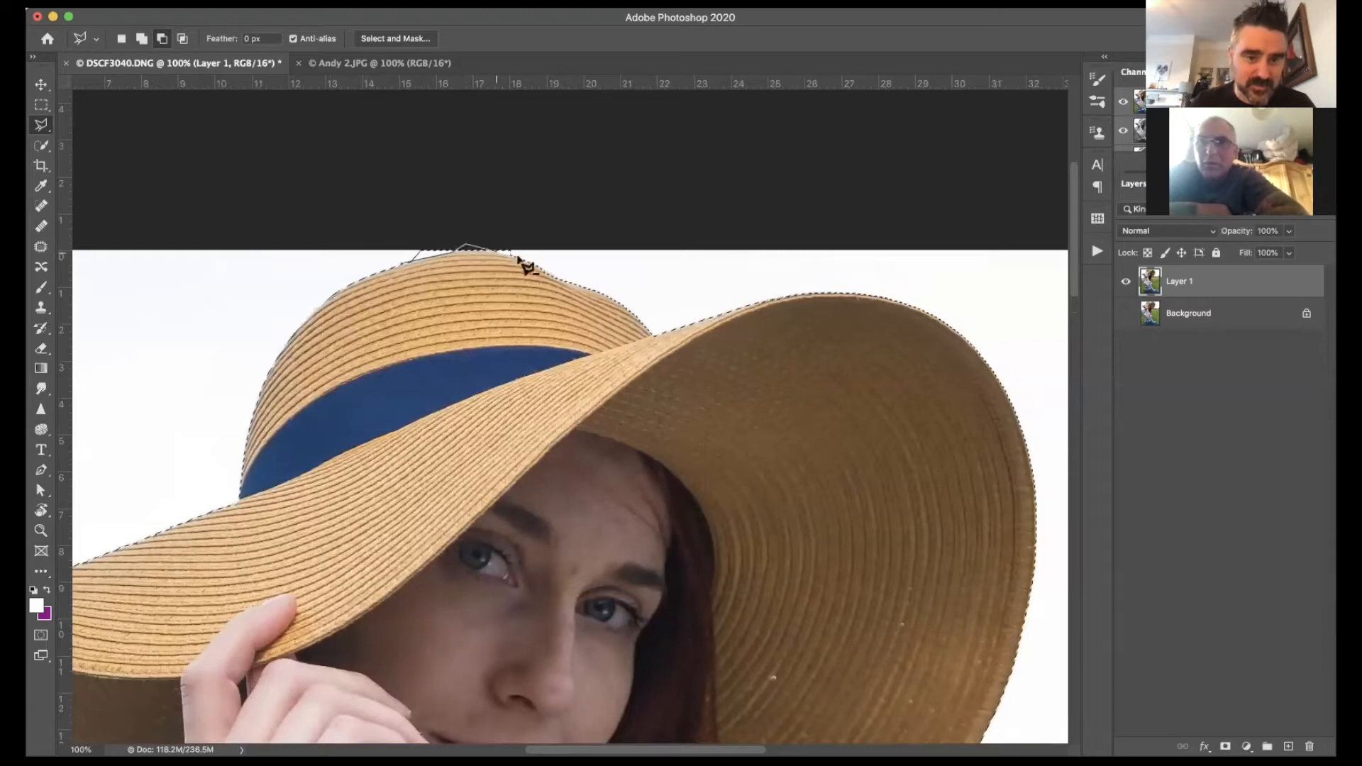
click(516, 255)
click(517, 237)
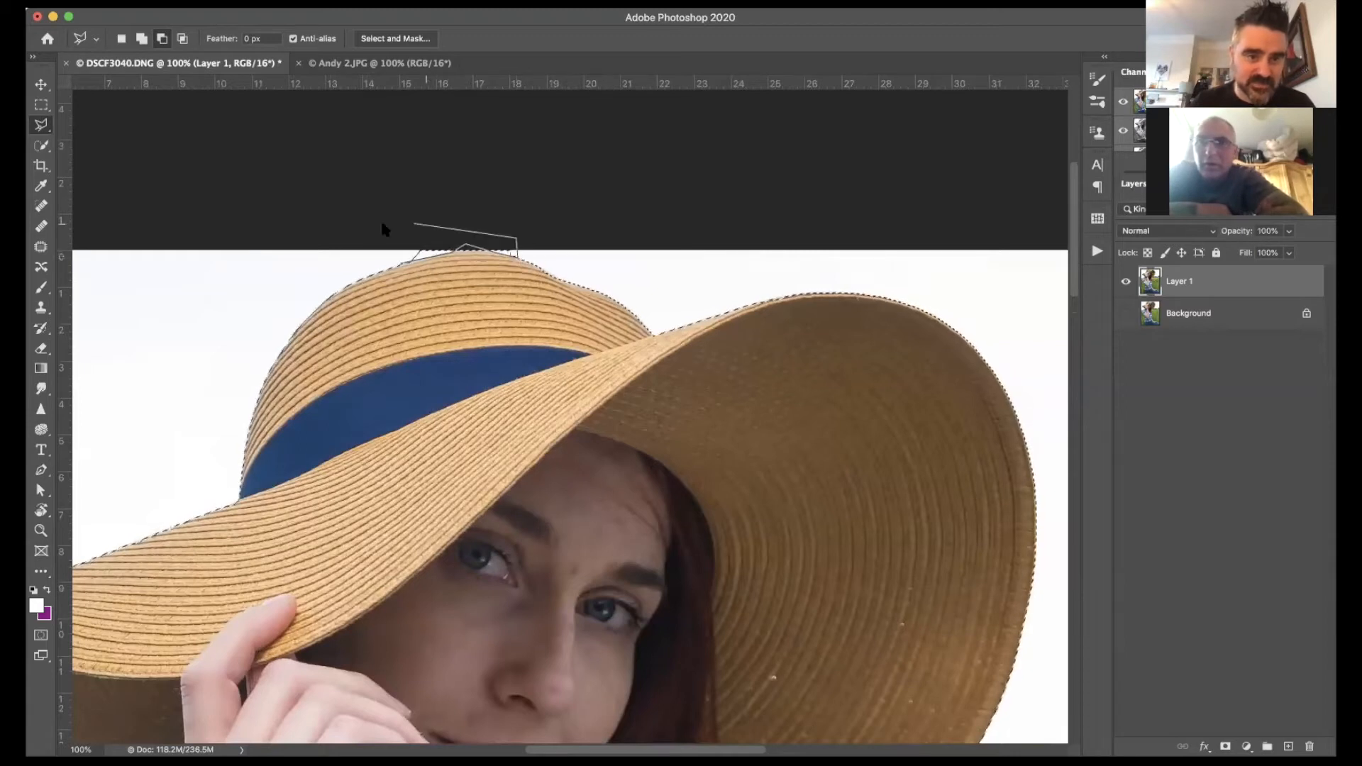
double_click(383, 224)
click(595, 272)
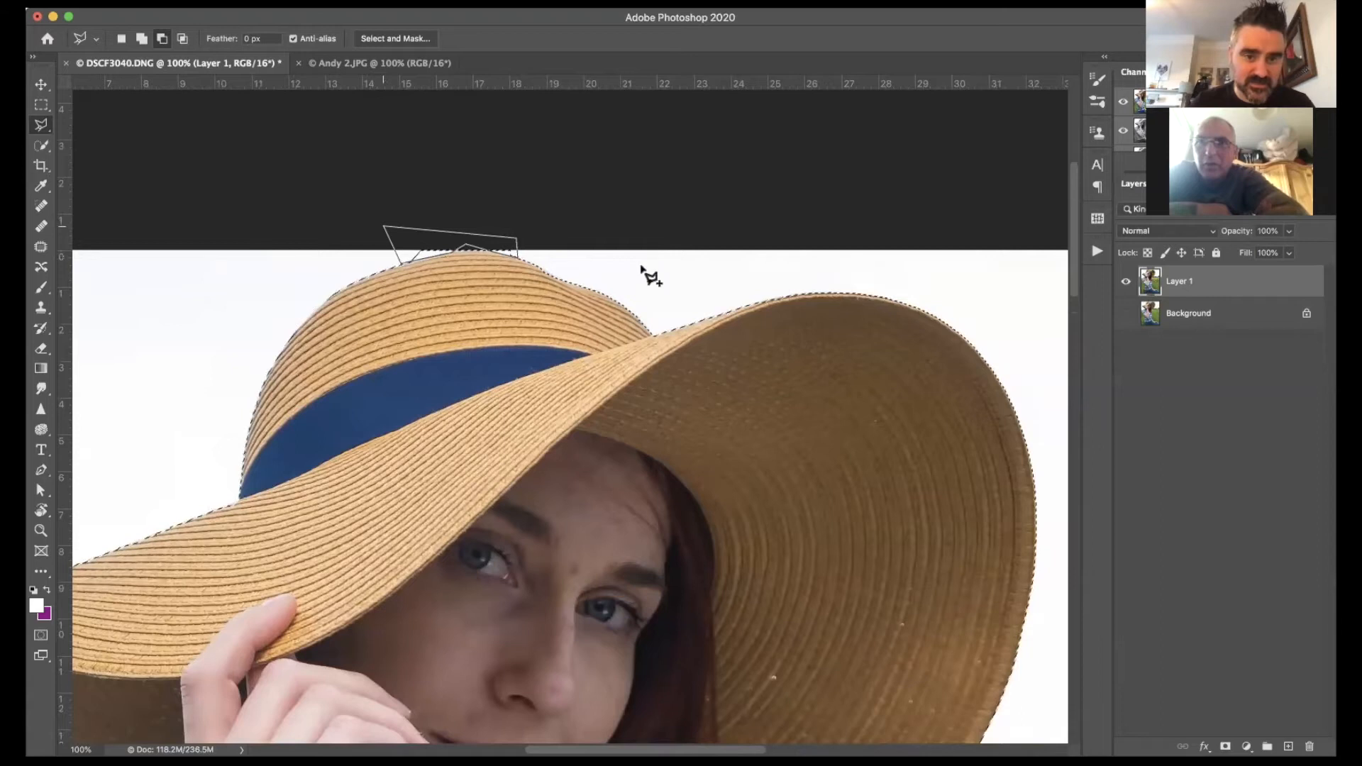
double_click(581, 259)
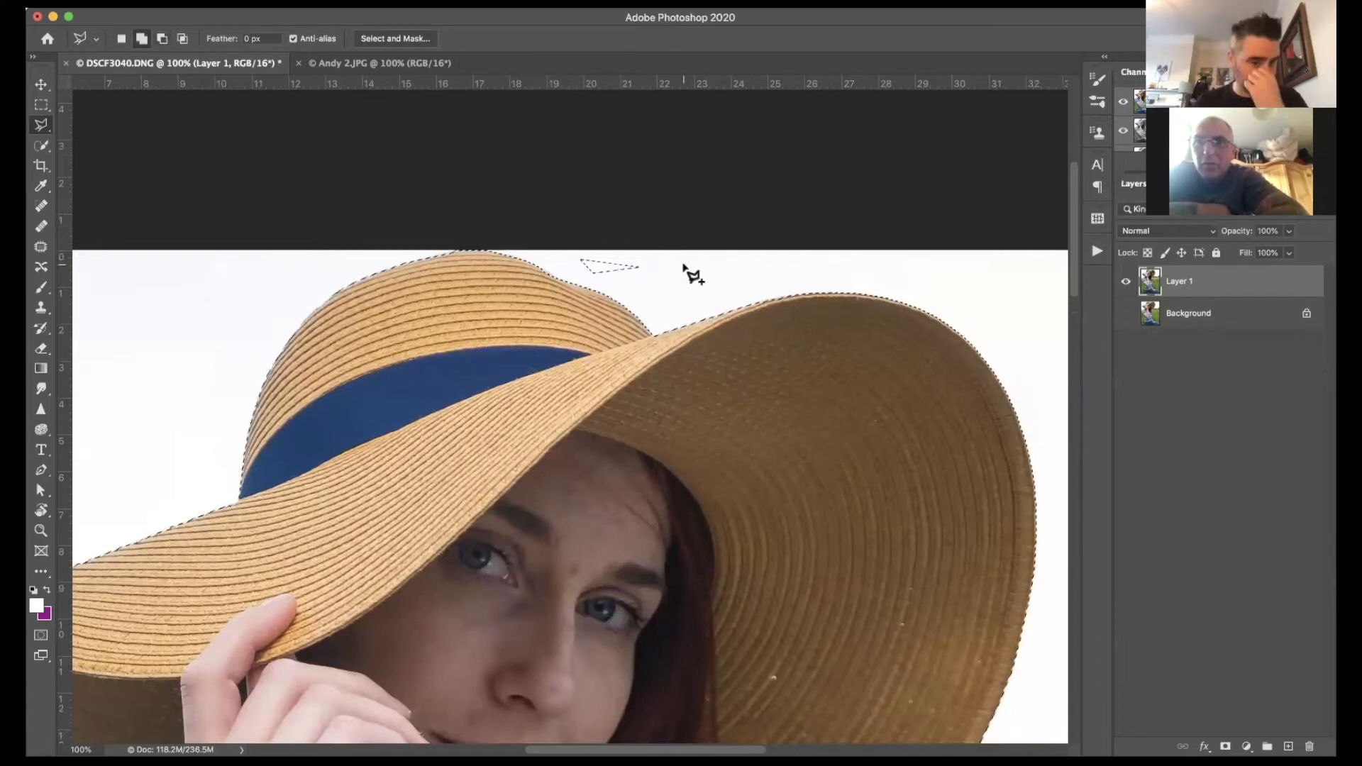
Step: Clean up the selection edge between the underside of the hat brim, the neck and the shoulder with the Polygonal Lasso
scroll(685, 268, left, 6)
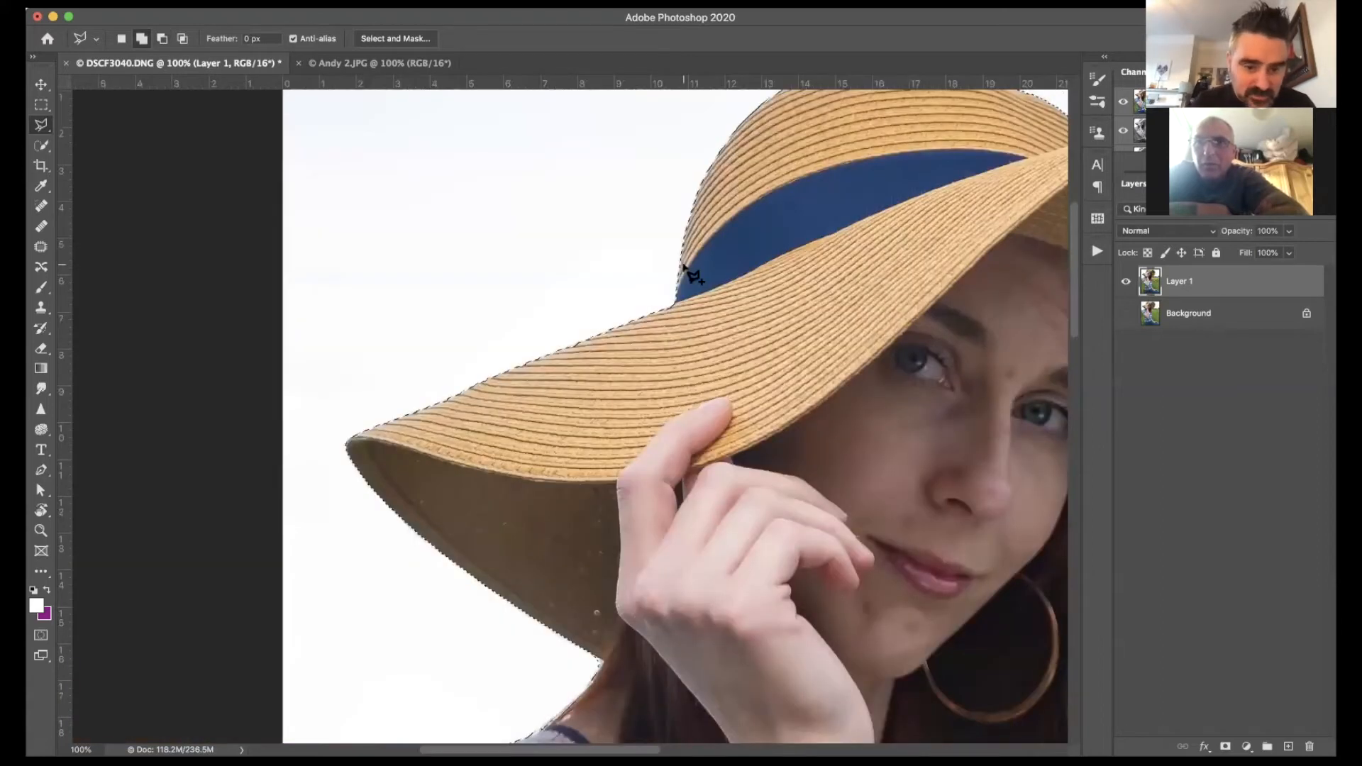
scroll(682, 266, down, 3)
key(alt)
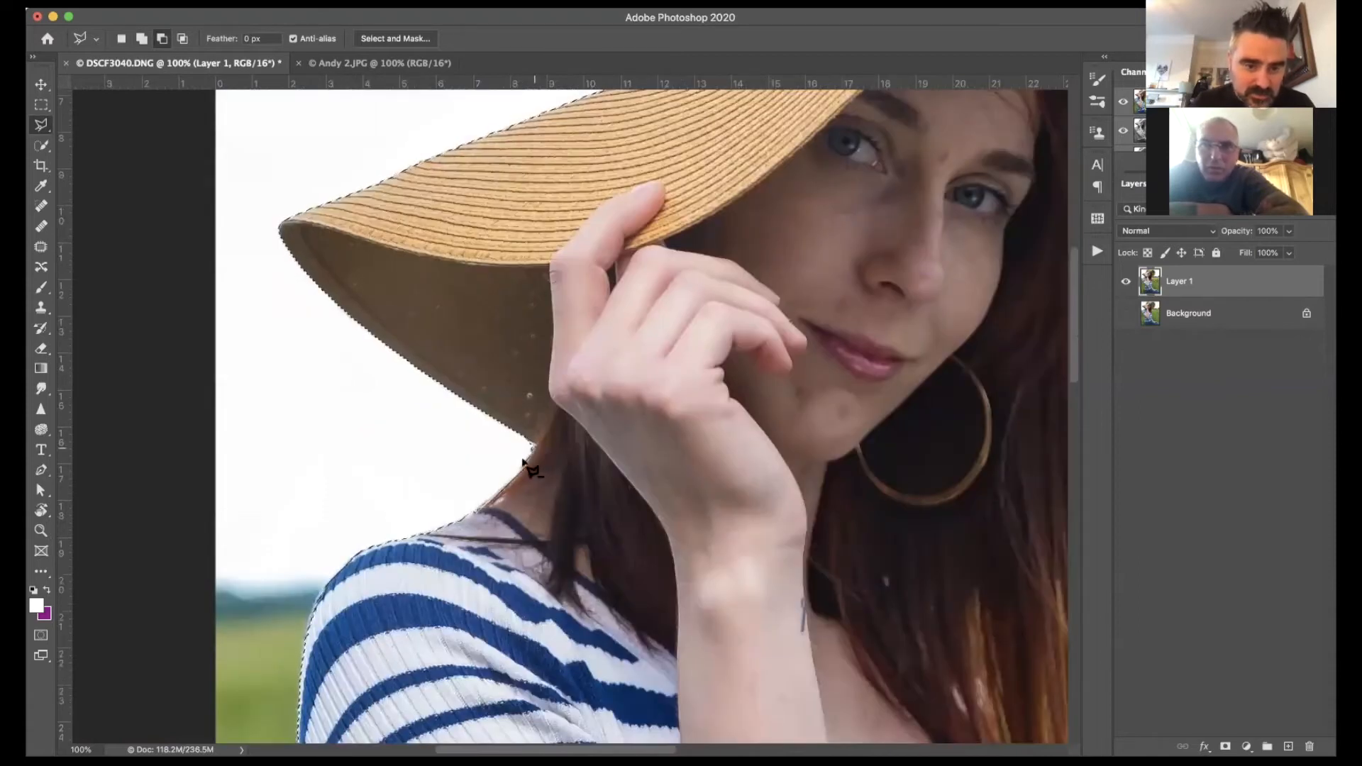
scroll(496, 386, down, 3)
scroll(496, 386, left, 2)
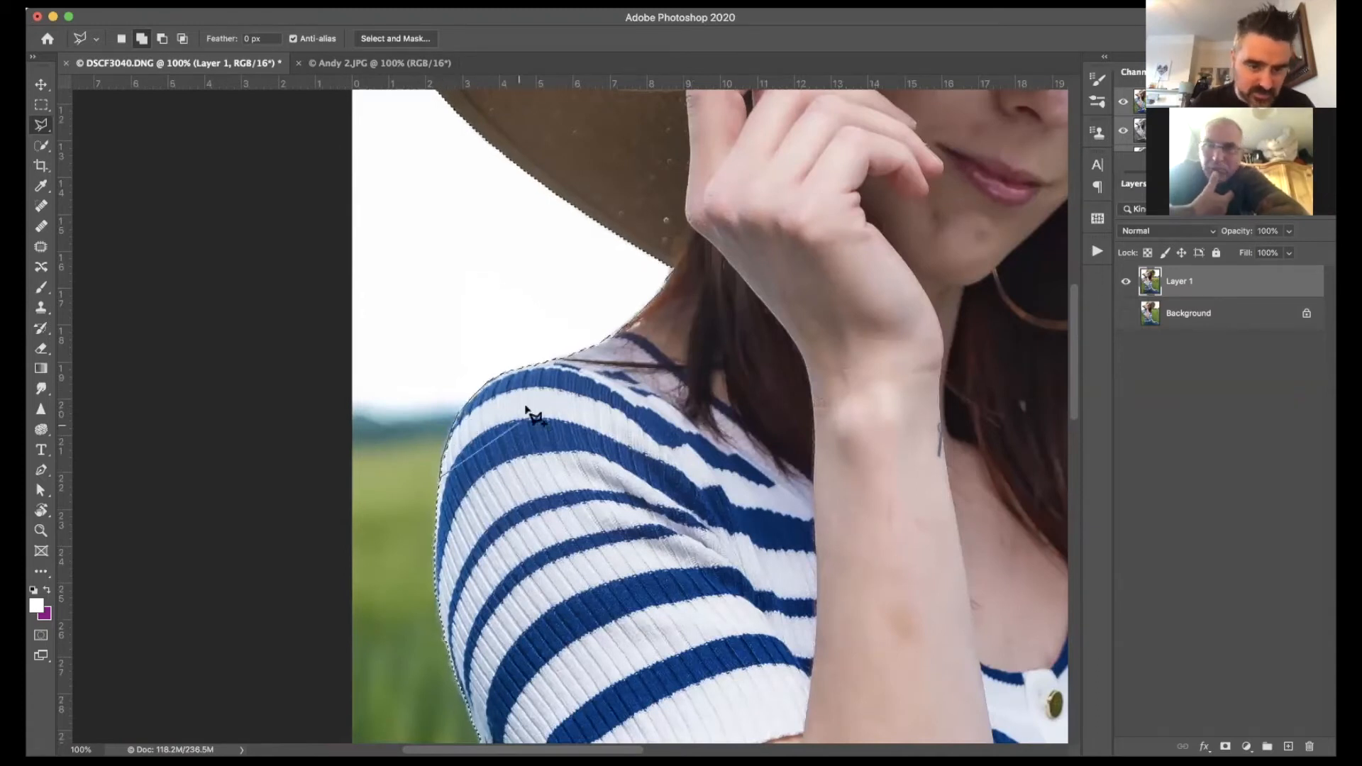
Step: Check the edge down the sleeve, open the selection in Select and Mask, and set its feather to 1.4 px
scroll(451, 431, down, 3)
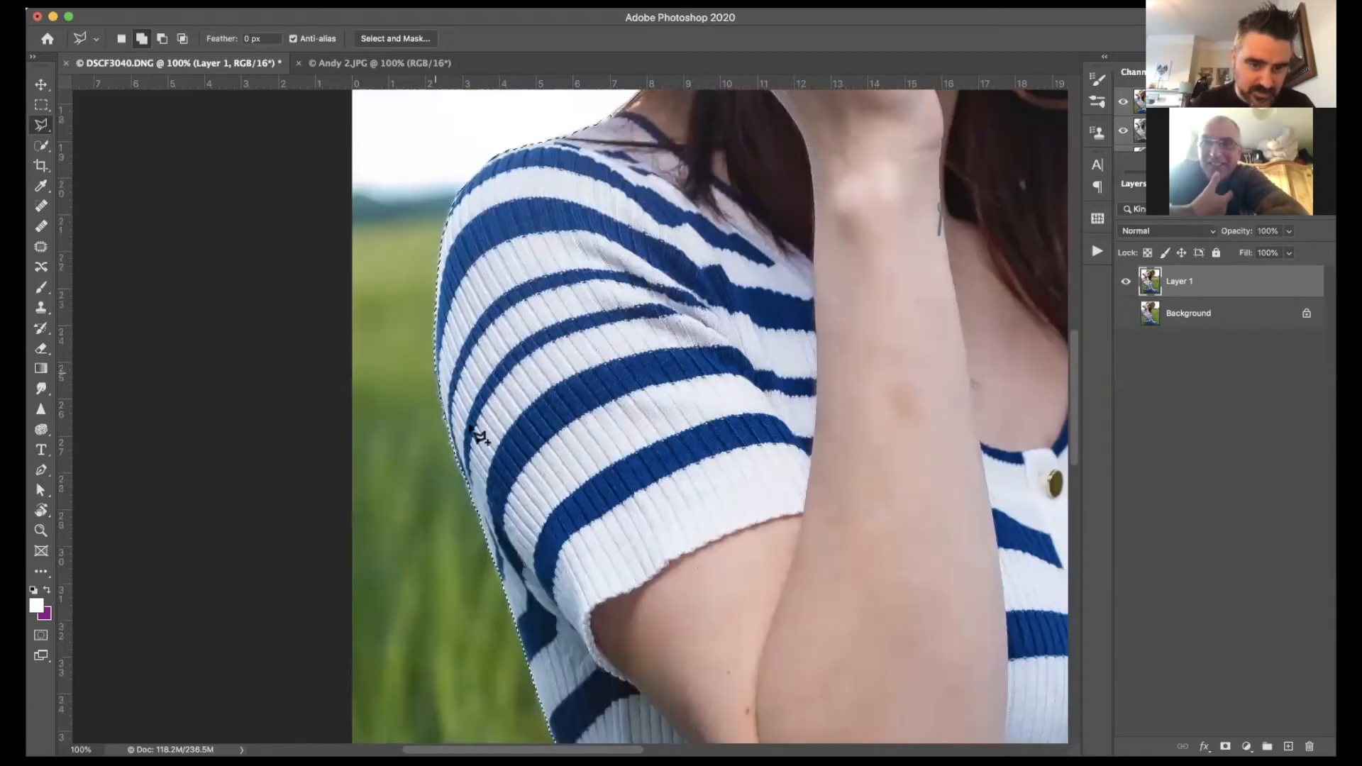
scroll(474, 431, down, 3)
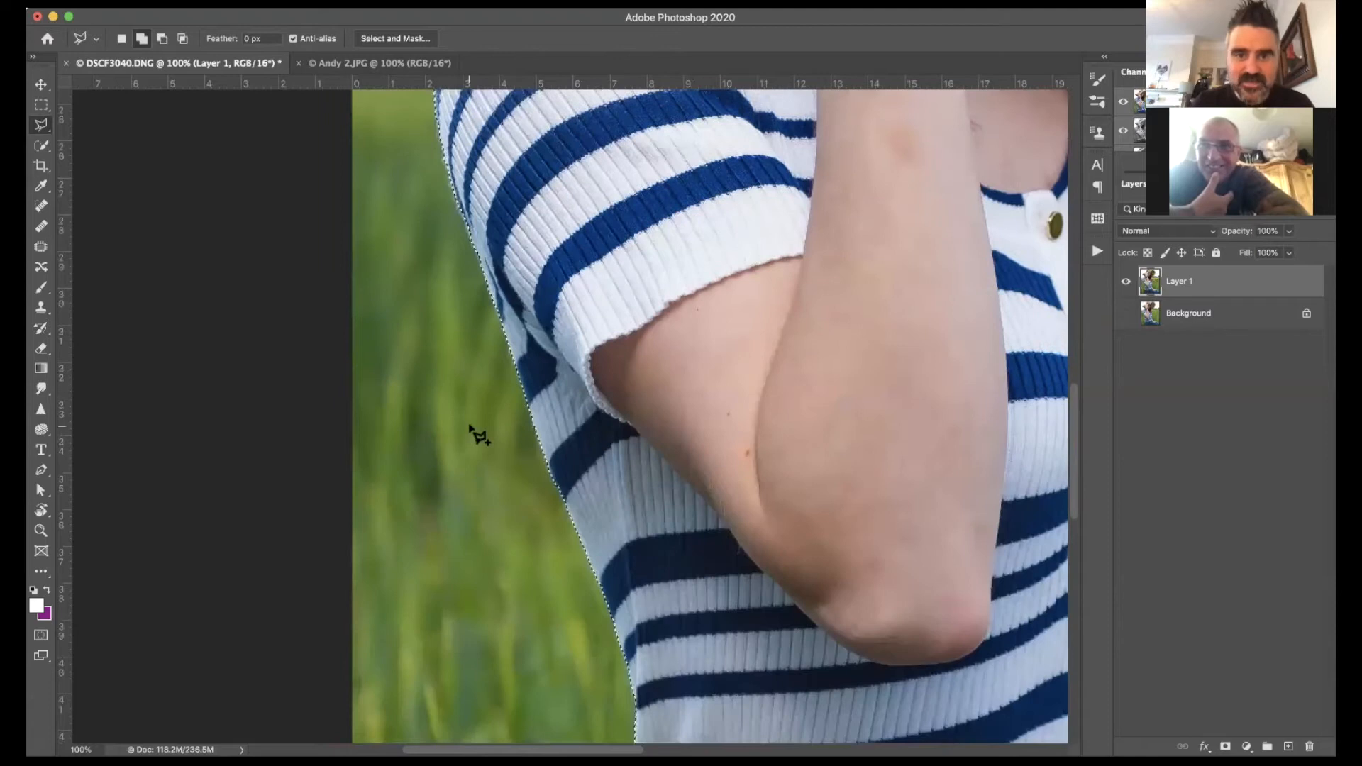
scroll(474, 432, up, 7)
scroll(474, 432, right, 3)
scroll(474, 432, up, 6)
scroll(474, 431, right, 2)
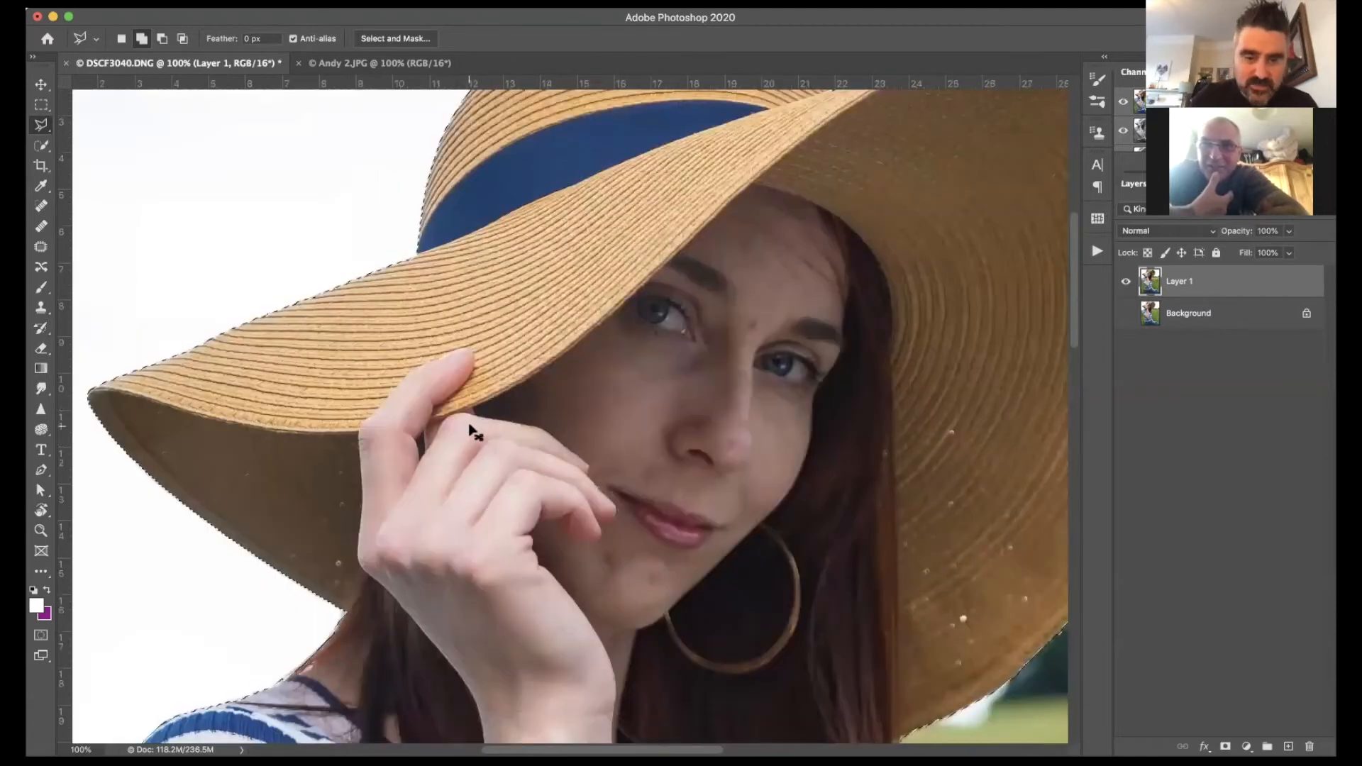
scroll(474, 432, down, 5)
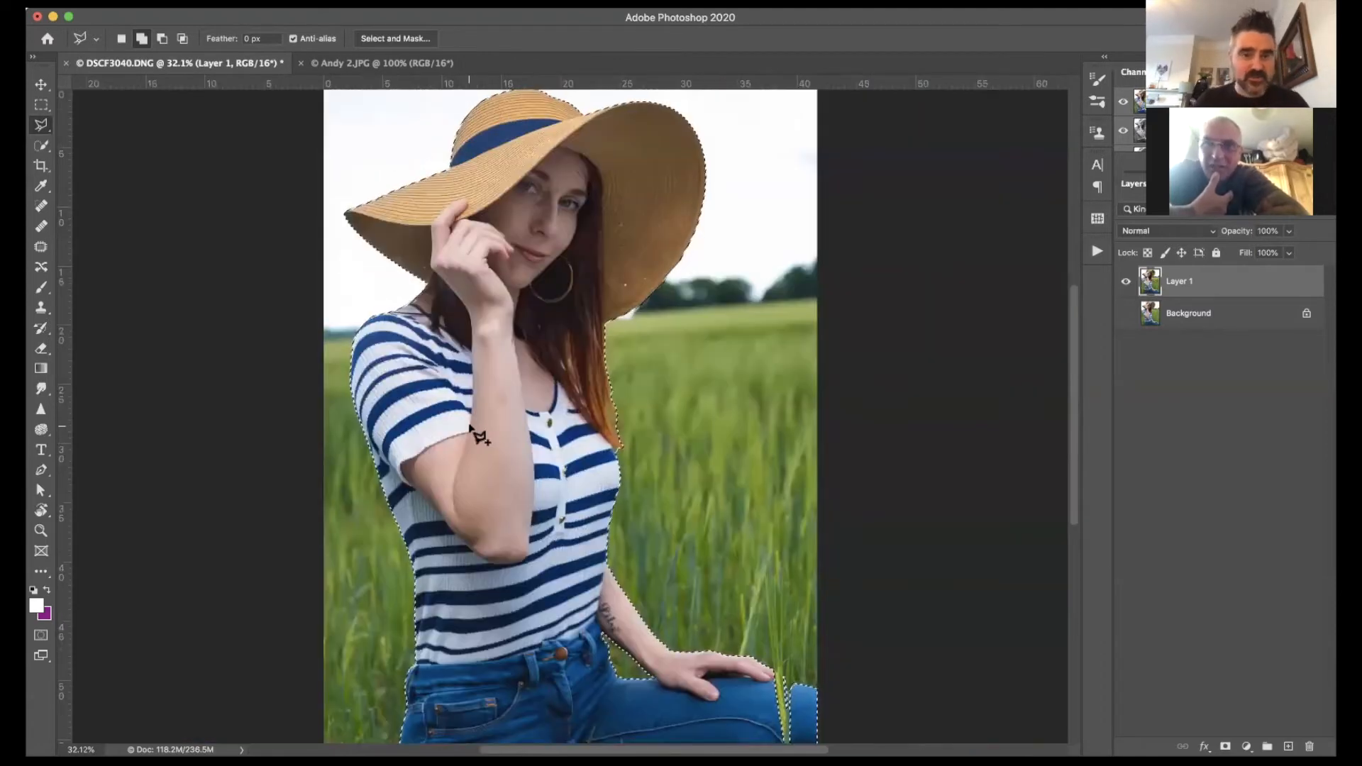
click(383, 40)
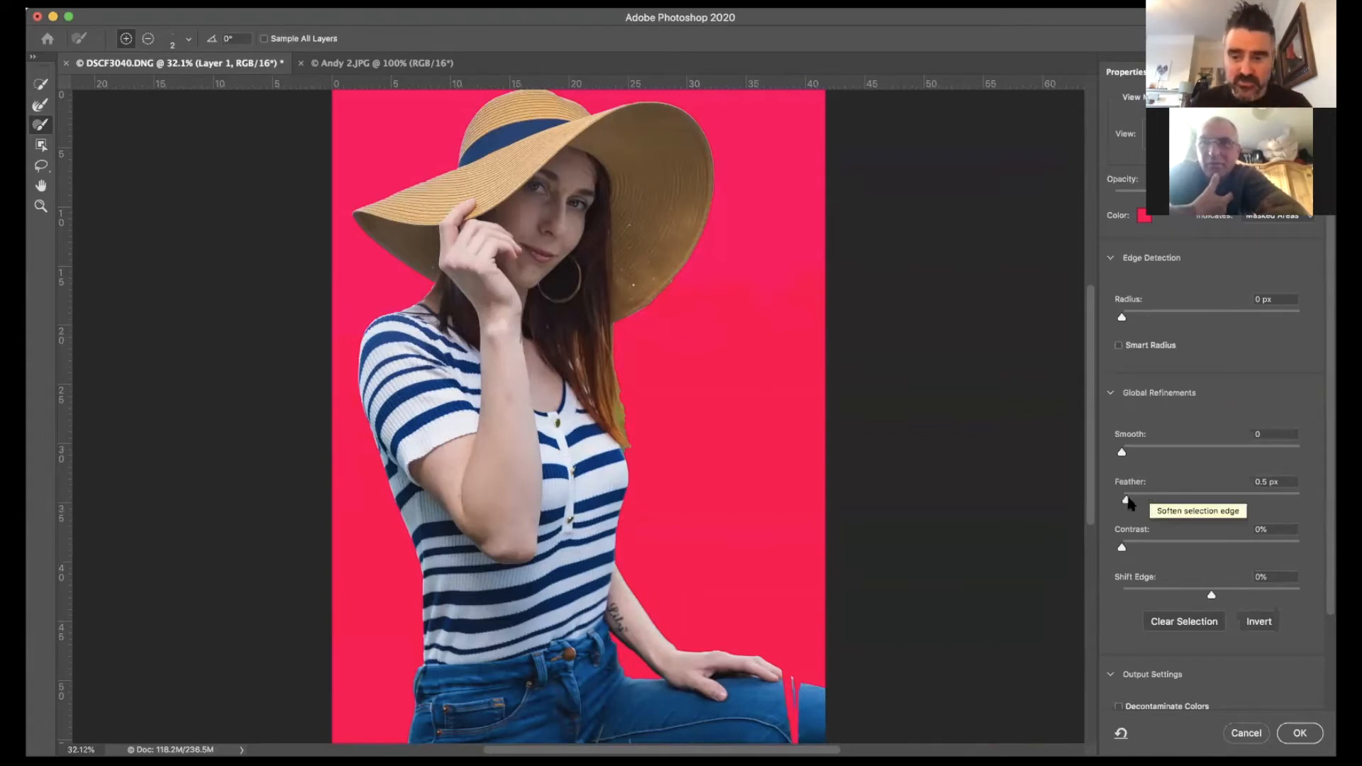
drag(1126, 501, 1135, 502)
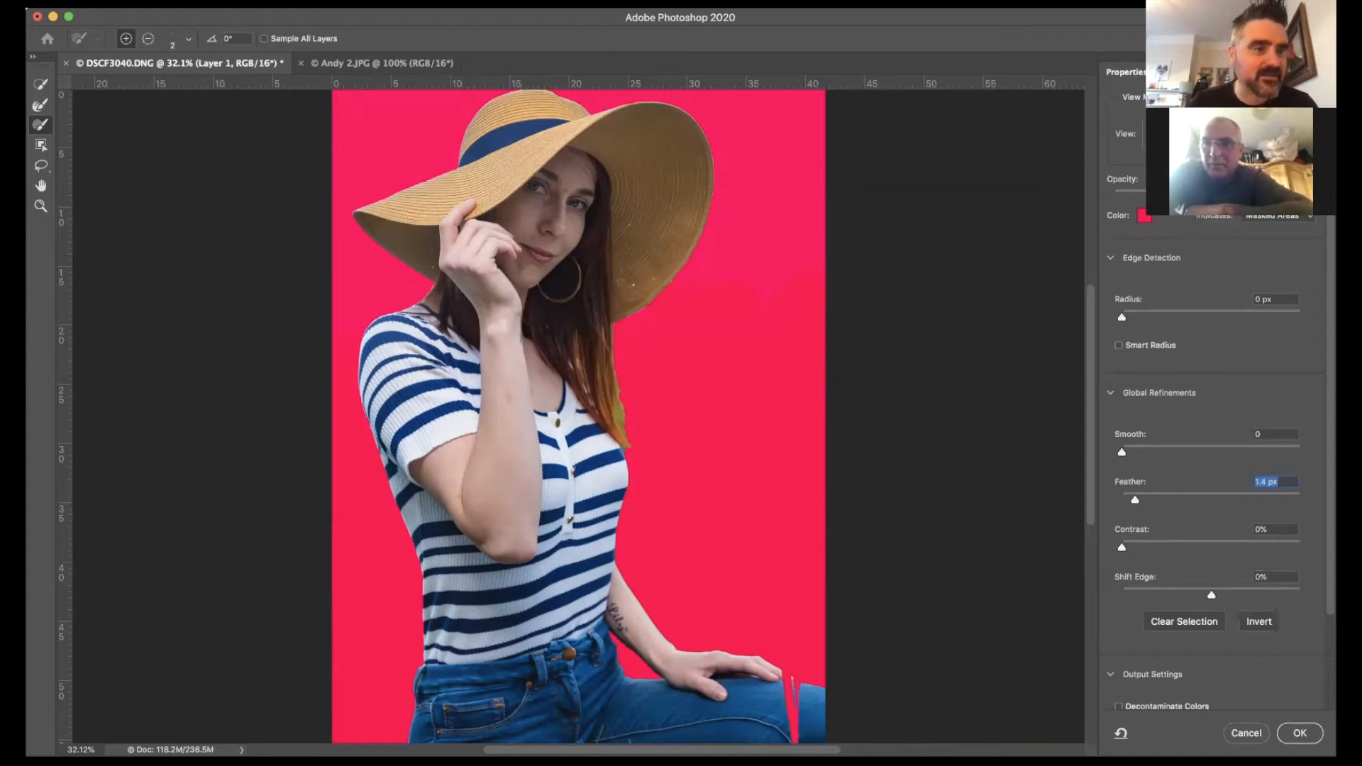
Step: Choose the Refine Edge Brush and reduce its size to 70 for the hair edges
click(41, 107)
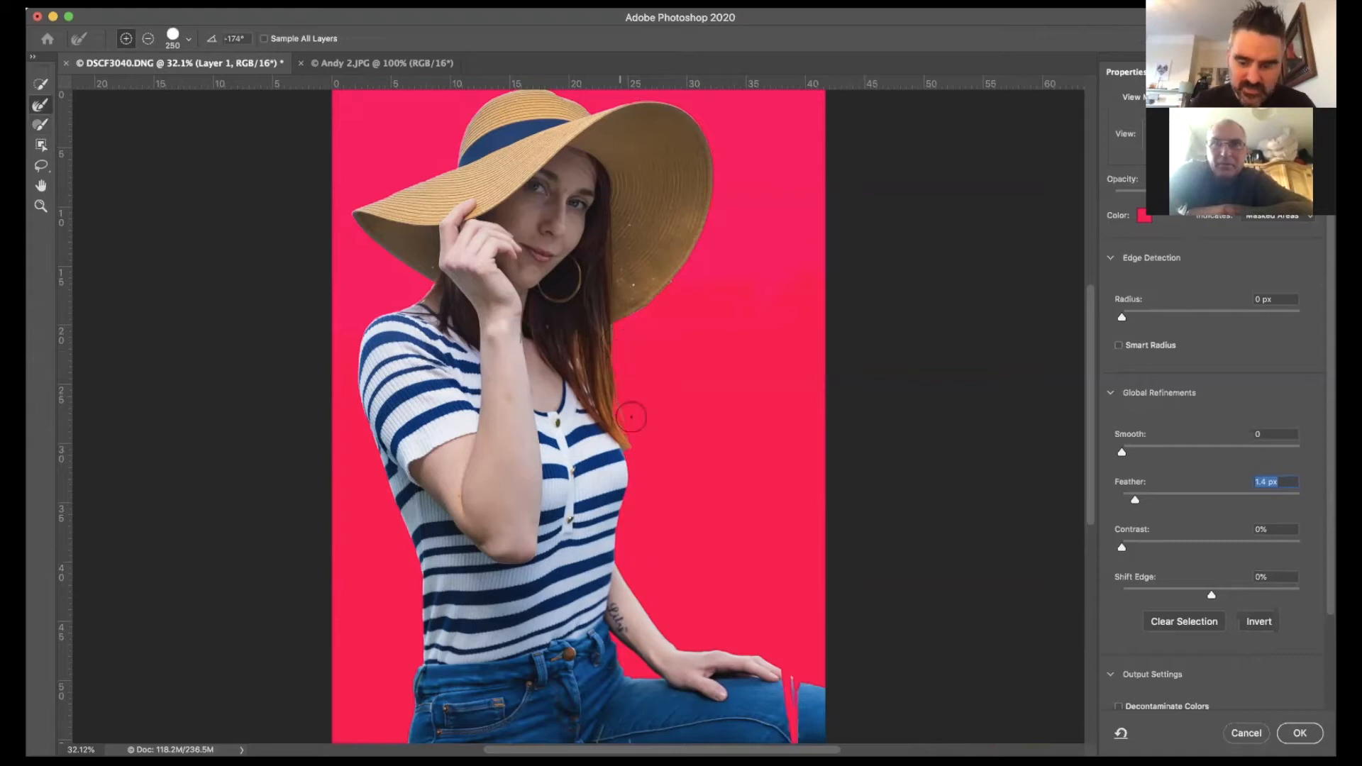
key(bracketleft)
key(bracketleft)
key(bracketleft)
key(bracketleft)
key(bracketleft)
key(bracketleft)
key(bracketleft)
key(bracketleft)
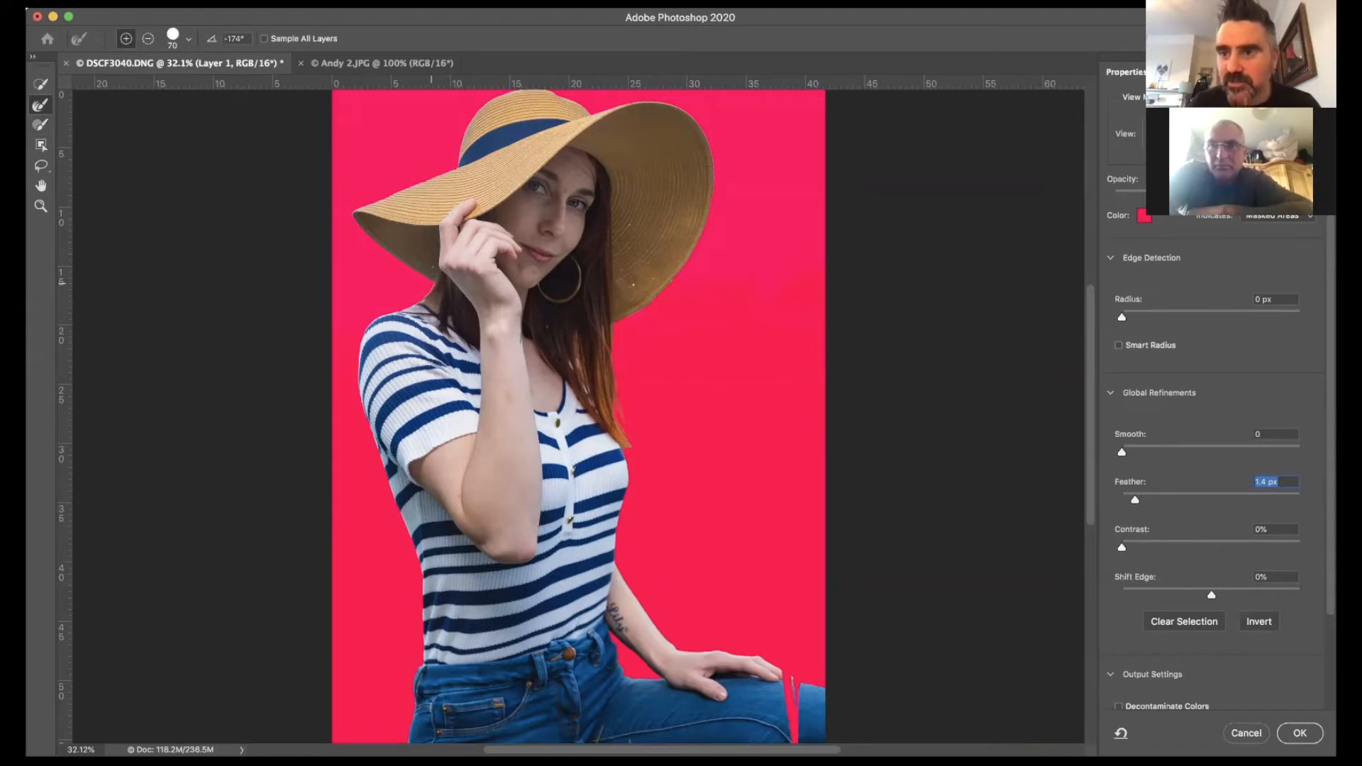
Step: Preview the cutout on black, clean the hair edges with the Refine Edge Brush at size 175, and apply it as a masked layer copy
click(1151, 239)
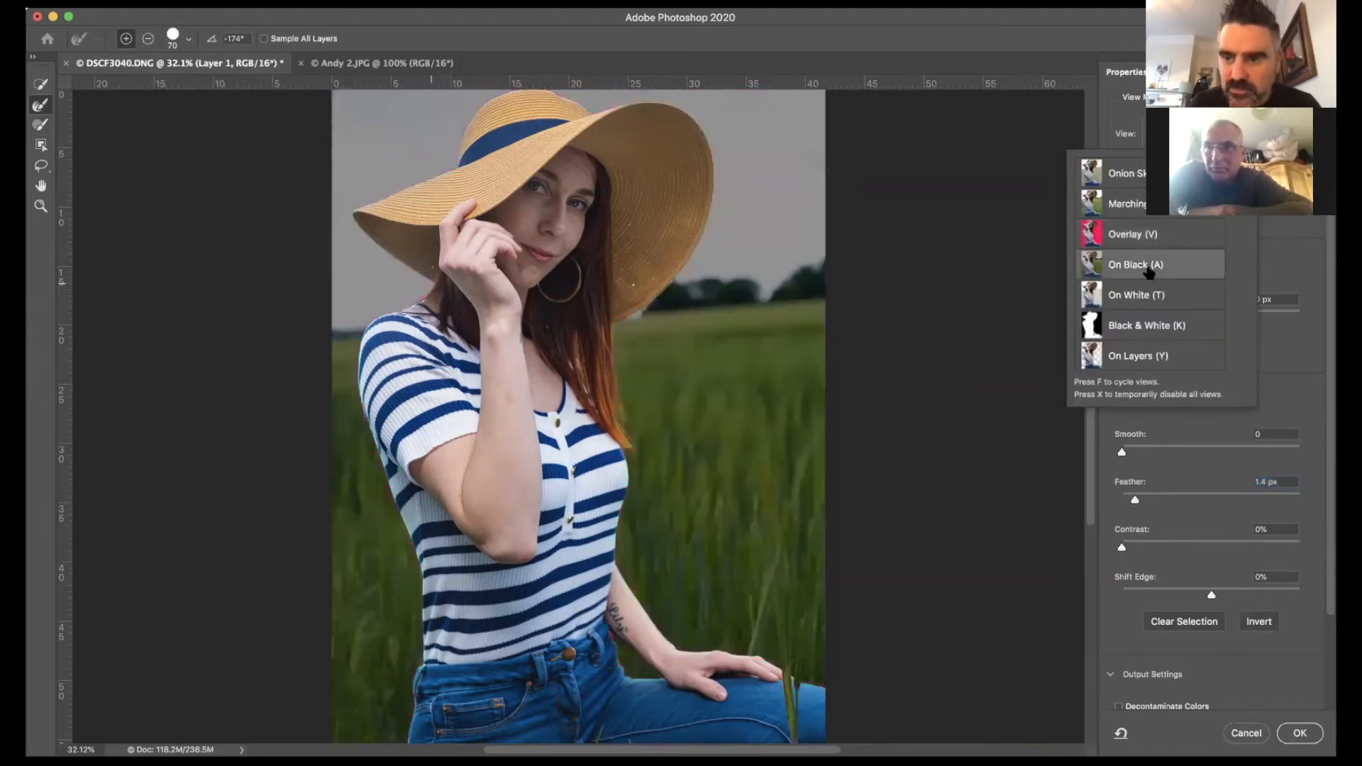
click(1148, 266)
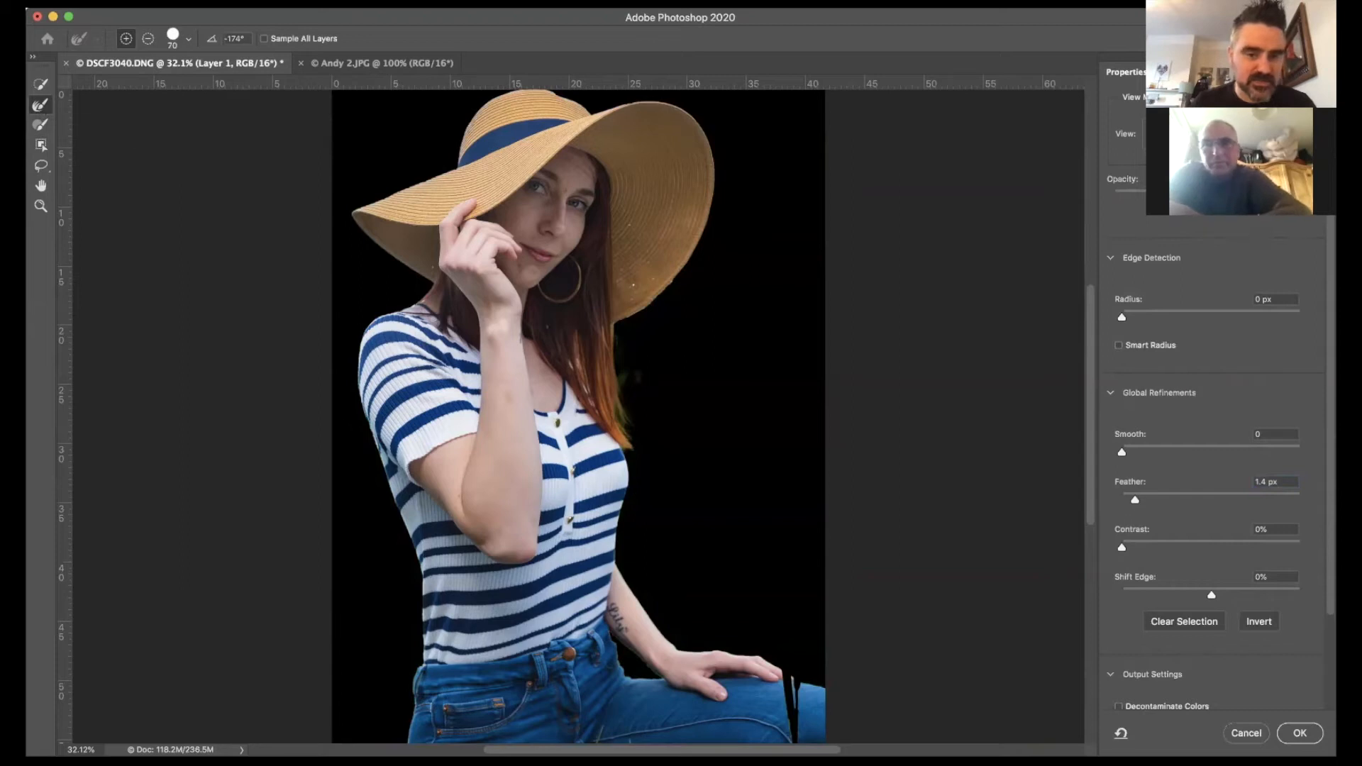
key(super+0)
key(bracketright)
key(bracketright)
key(bracketright)
key(bracketright)
key(bracketright)
key(bracketright)
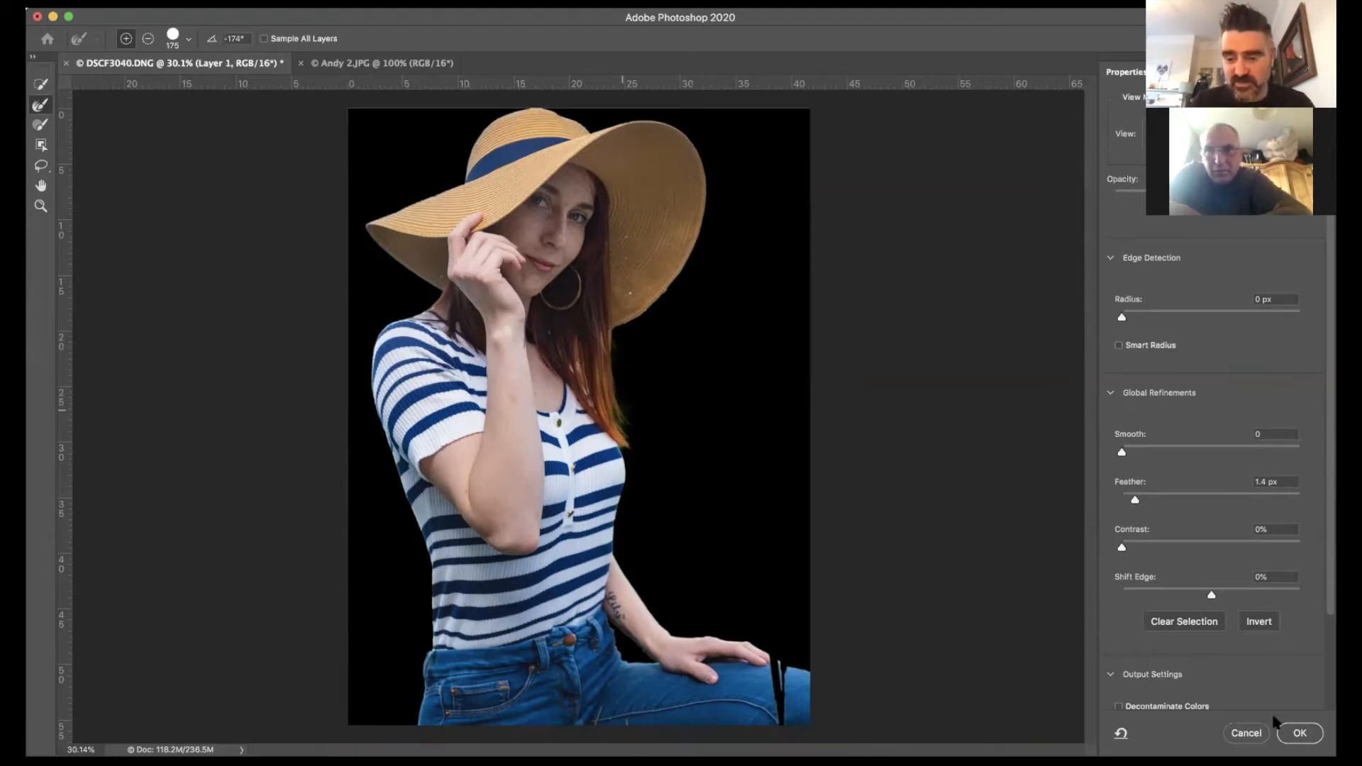
click(1298, 733)
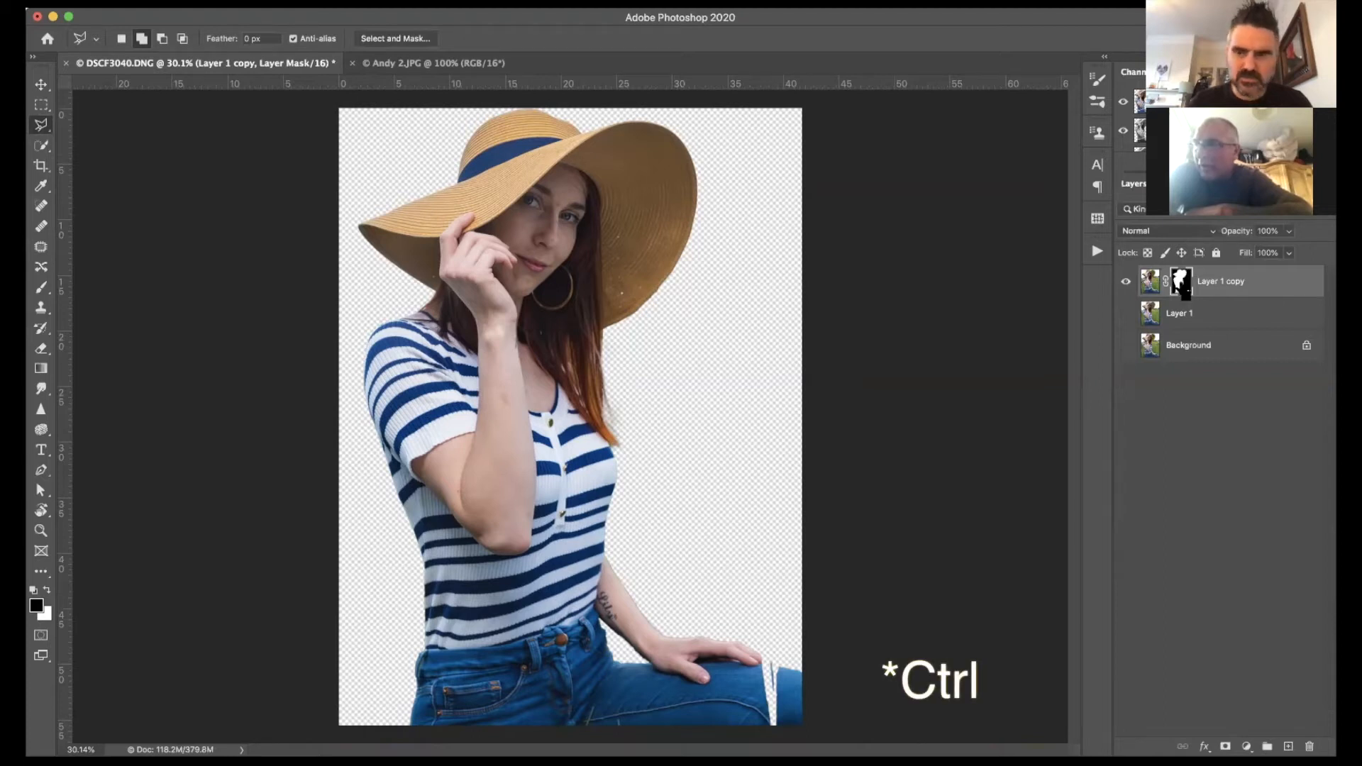
Step: Load the layer mask of Layer 1 copy as a selection, and clear the selection
ctrl+click(1181, 284)
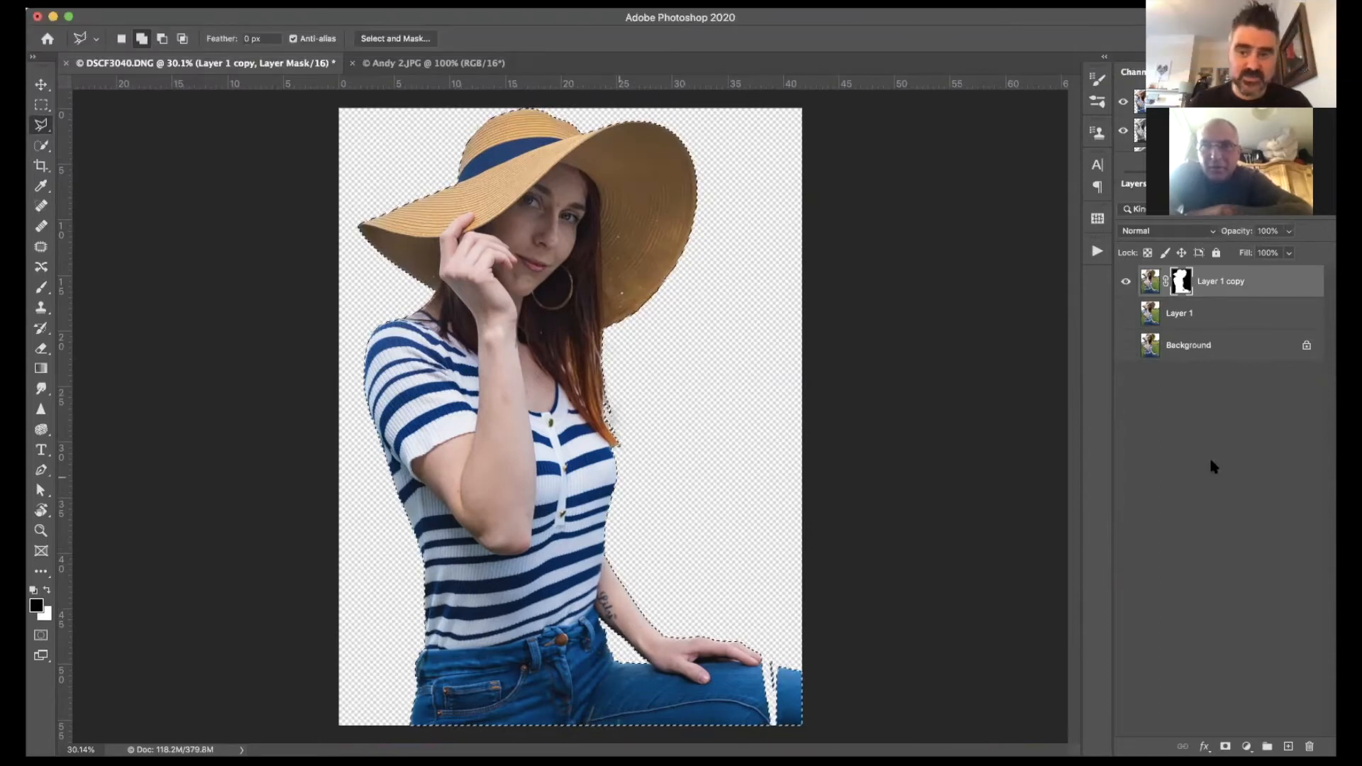
click(1228, 479)
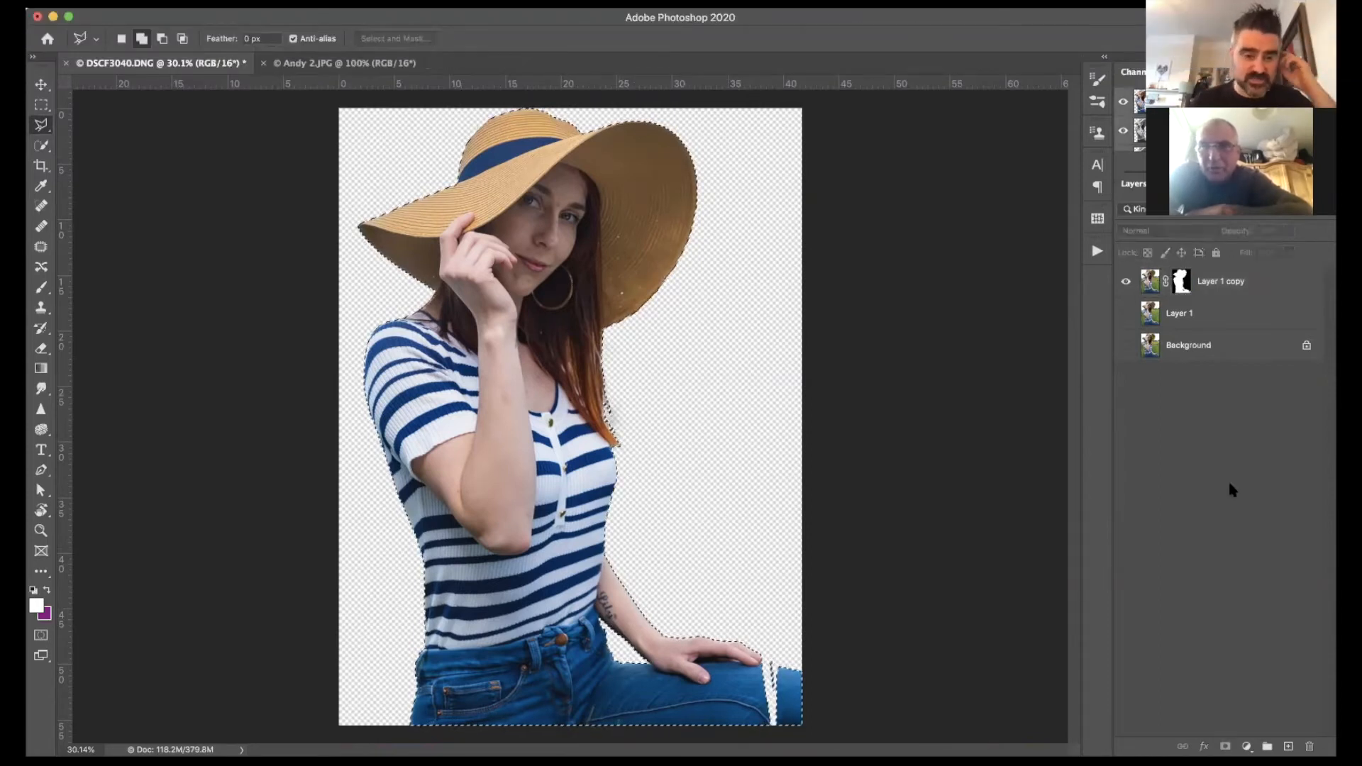
key(super+d)
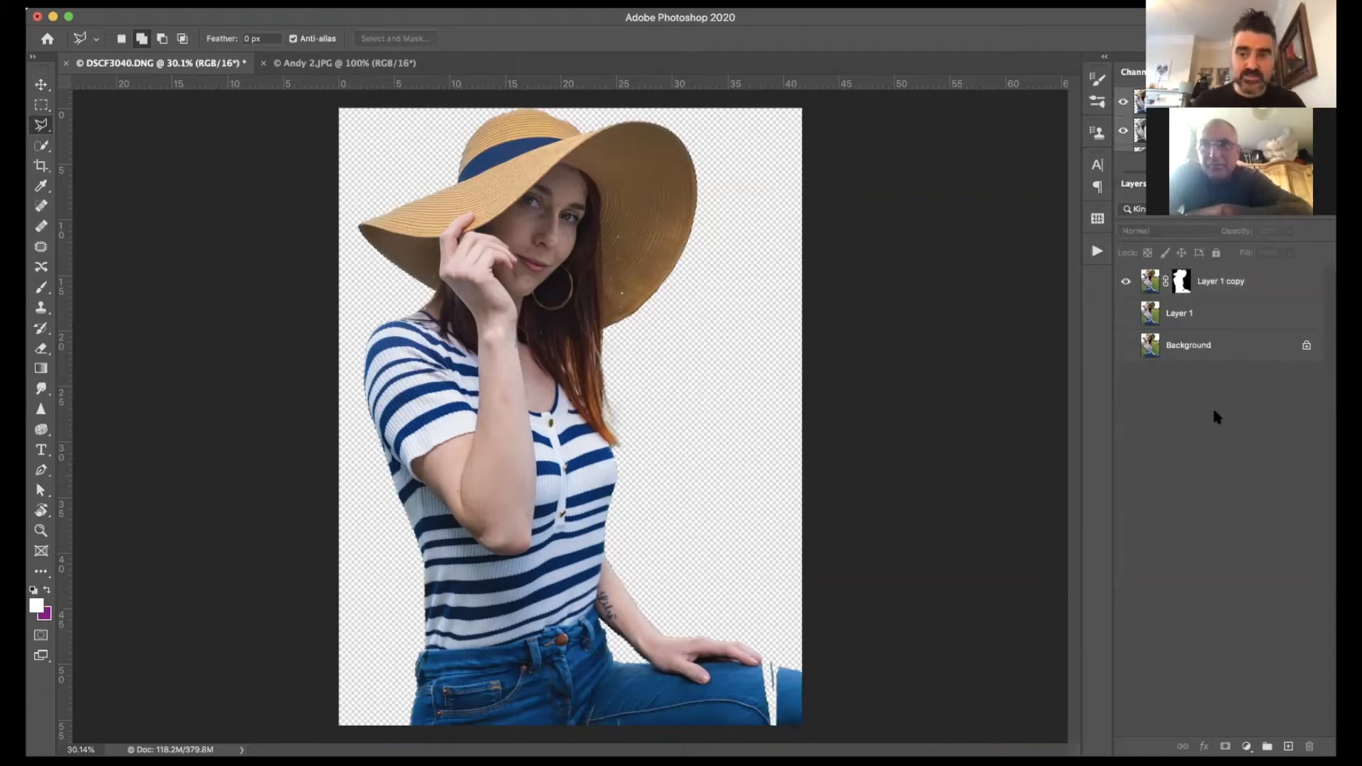
super+click(1182, 291)
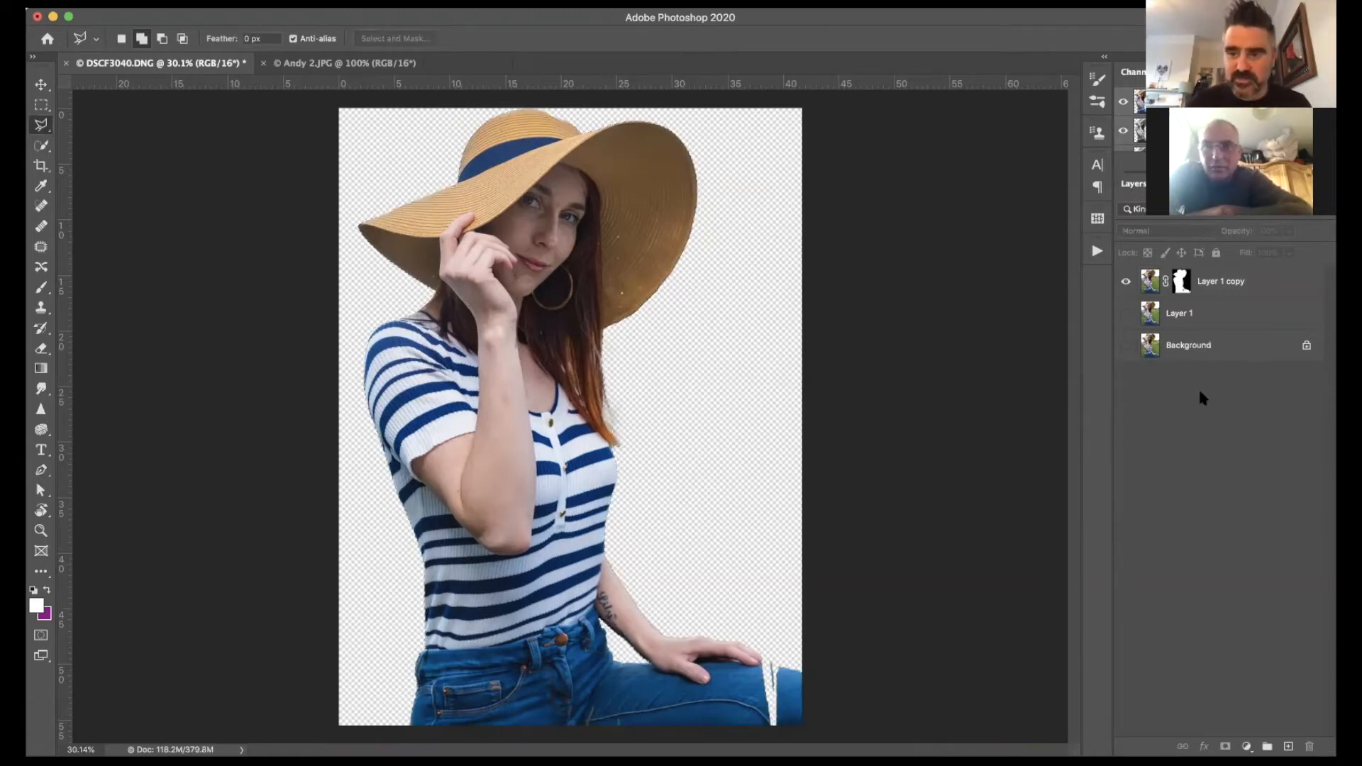
Step: Show Layer 1 without an active selection and hide the masked Layer 1 copy above it
click(1127, 313)
key(super+d)
click(1126, 282)
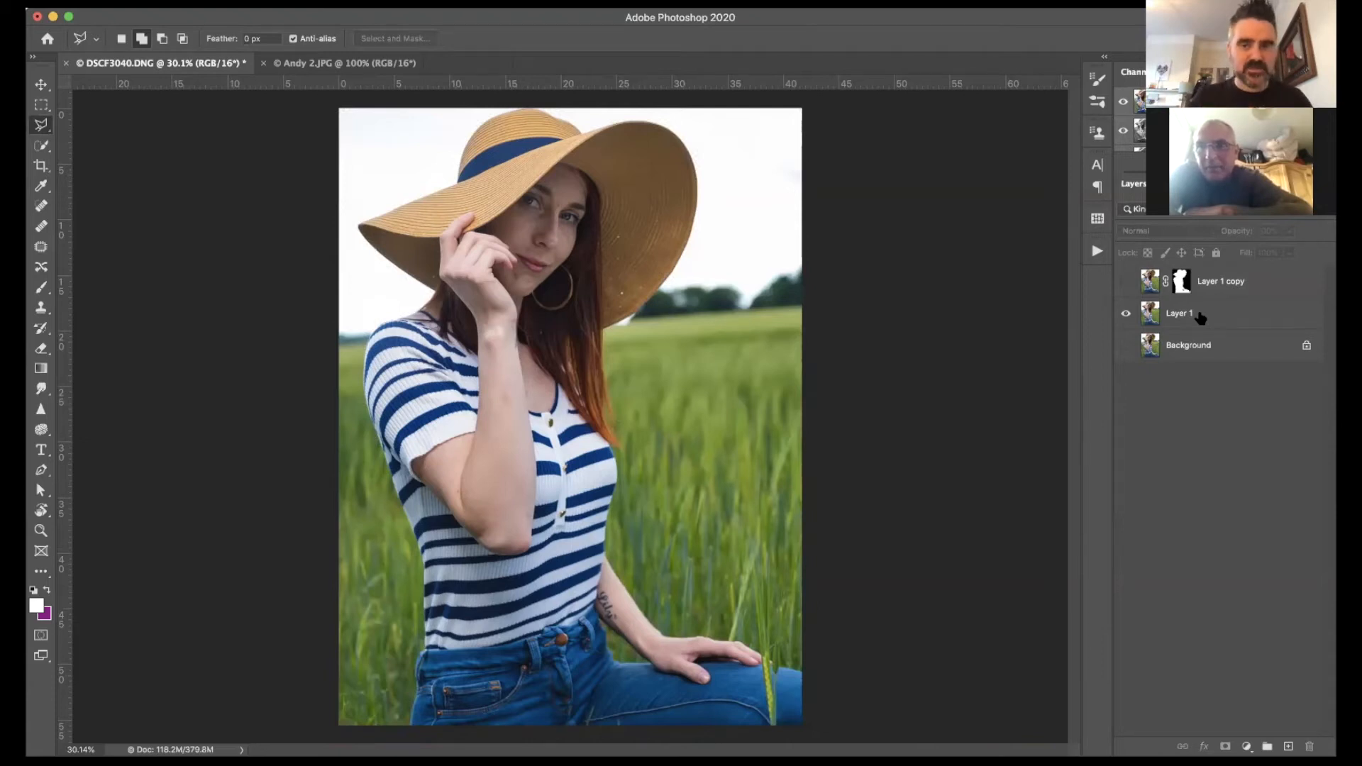
click(1126, 283)
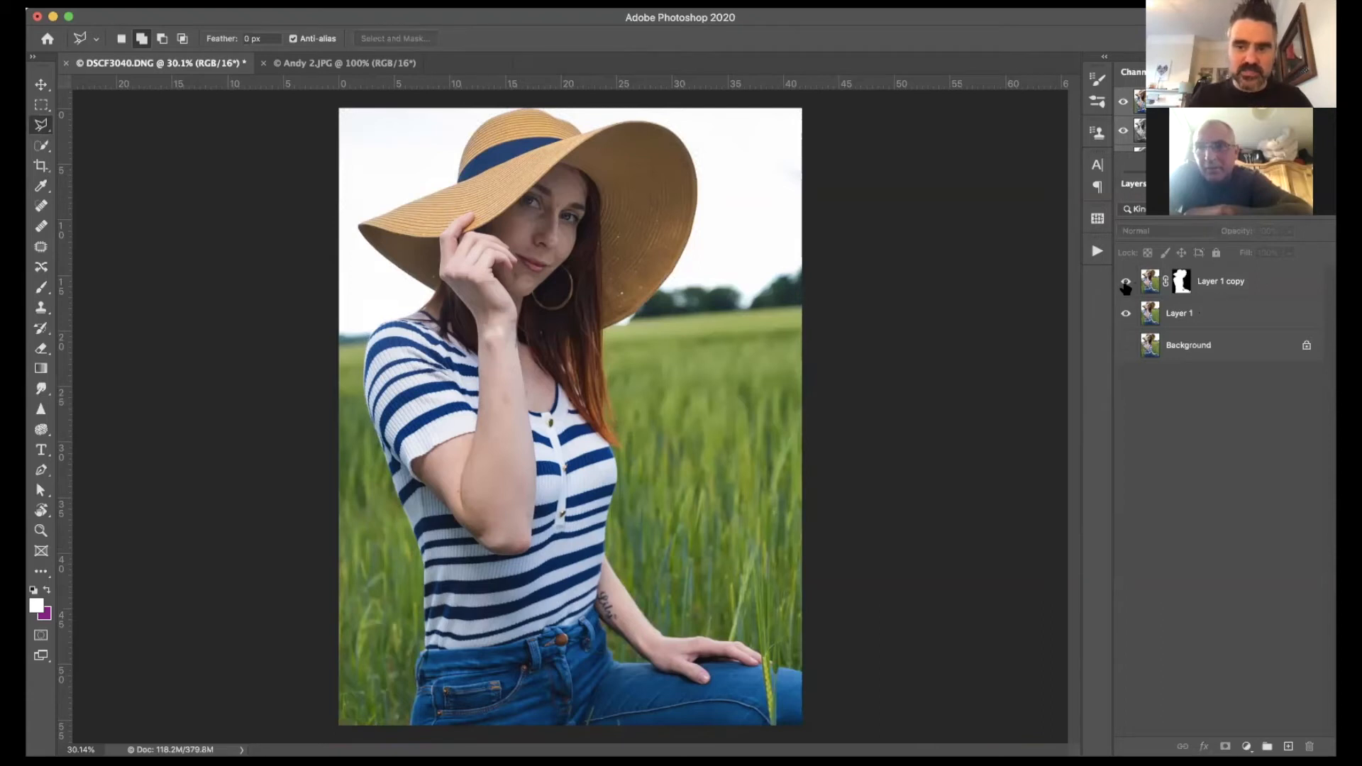
click(1126, 282)
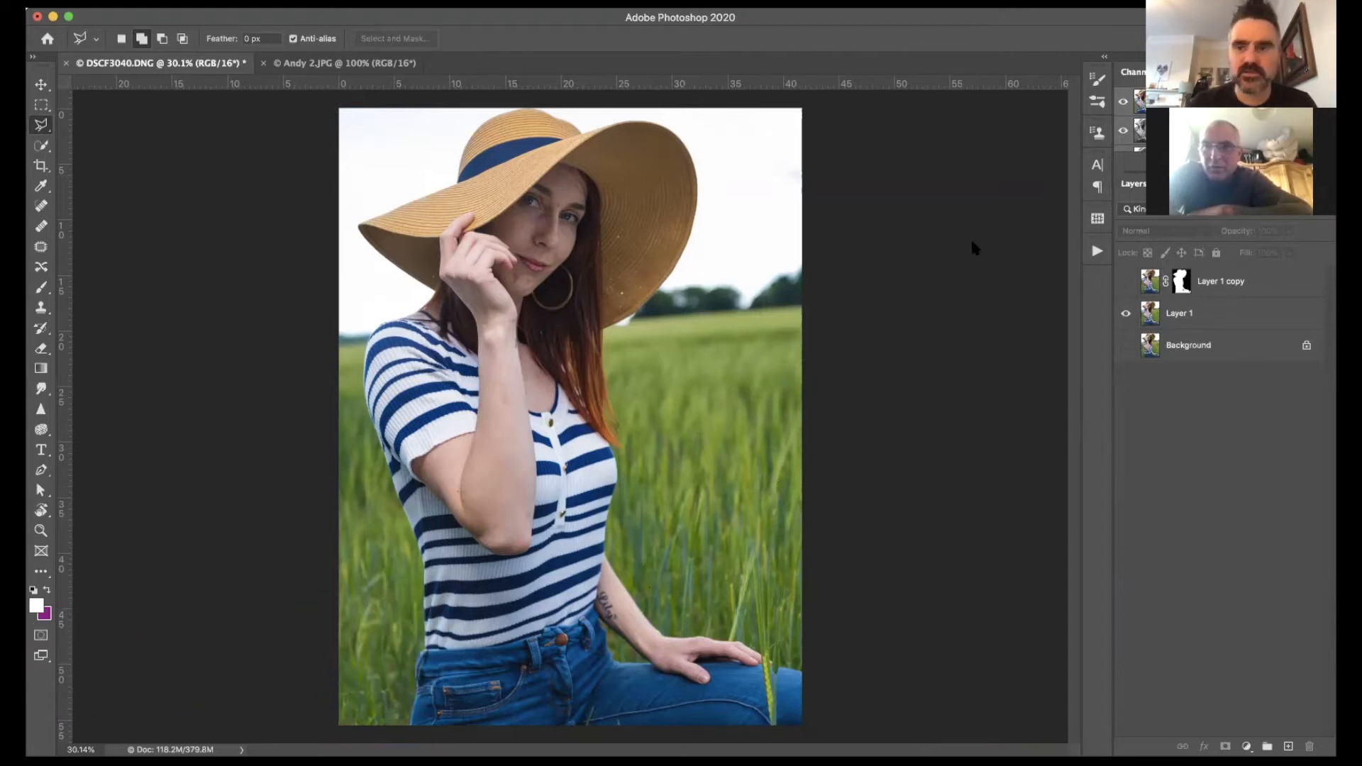
Step: Apply a Gaussian Blur with a radius of 82 pixels to the whole of Layer 1
click(1201, 315)
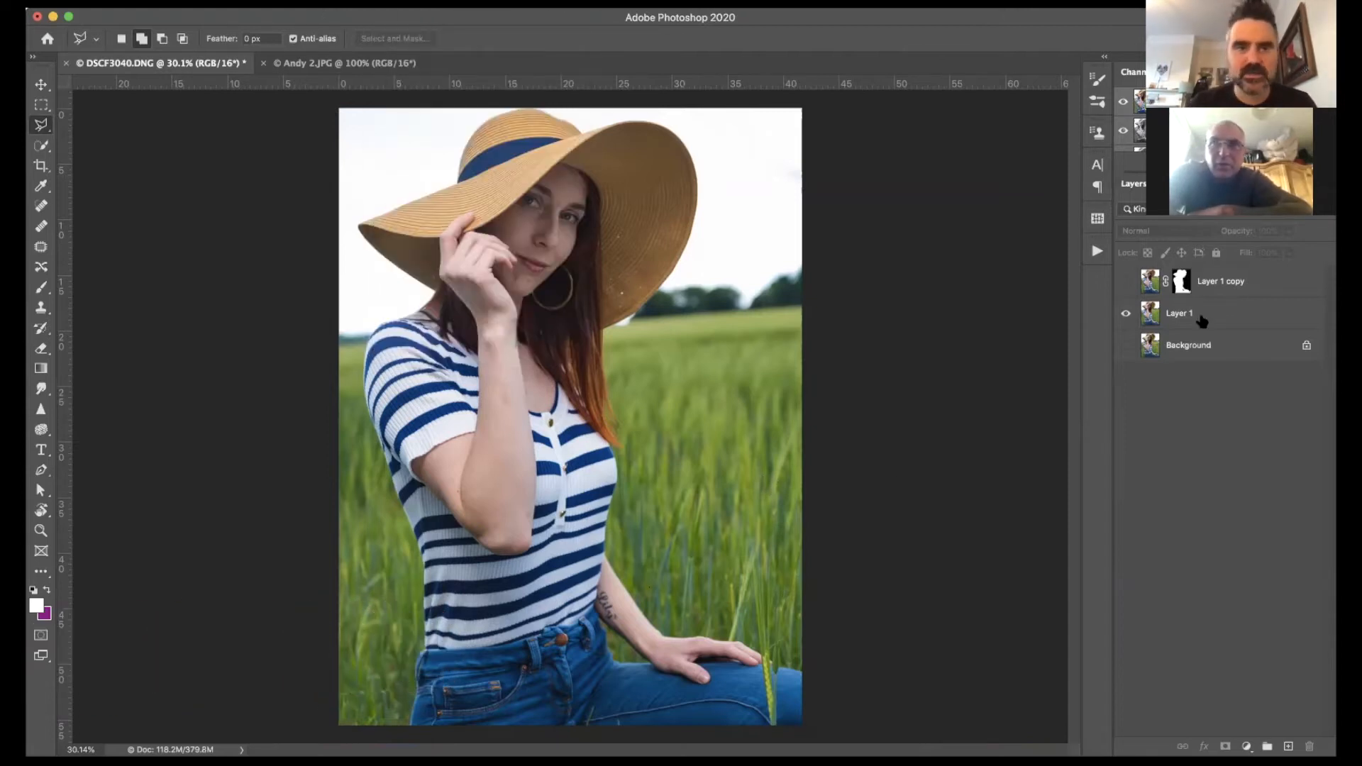
click(1201, 319)
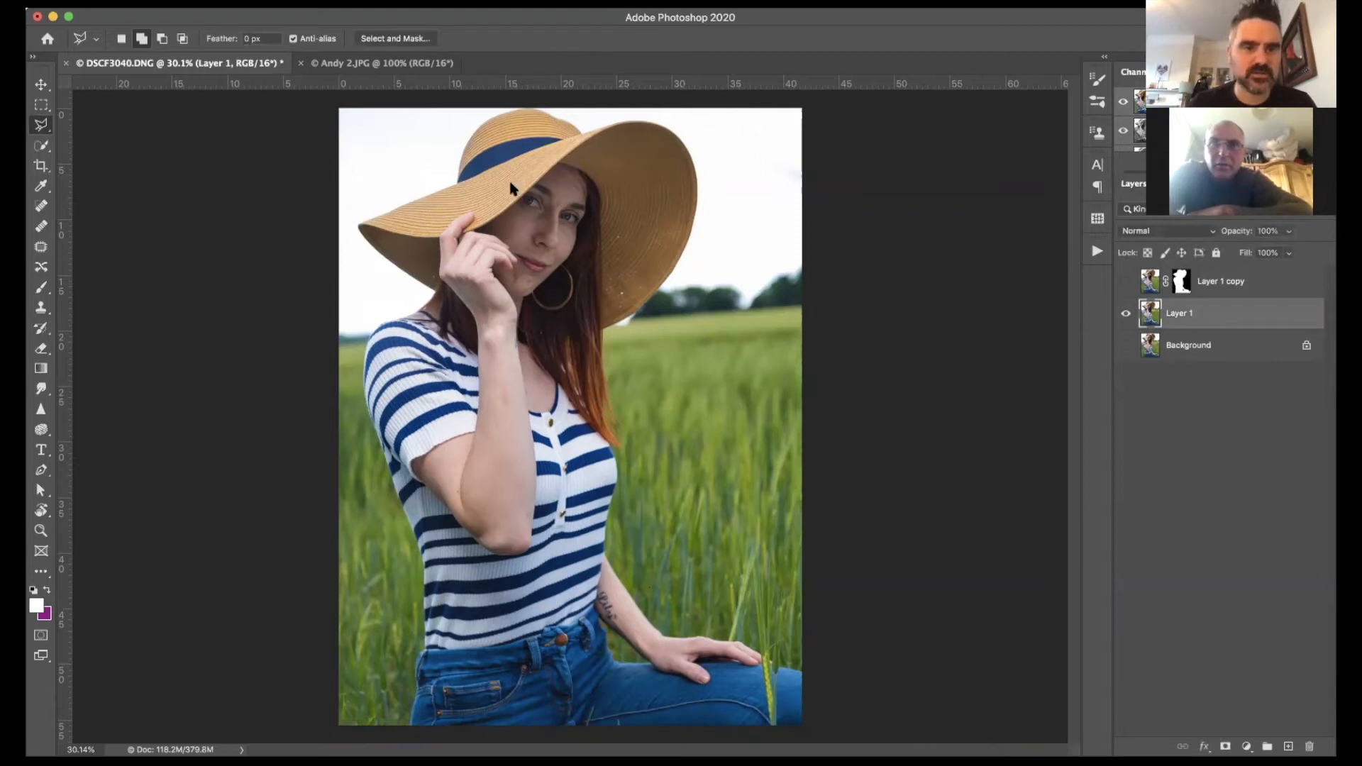
click(388, 3)
mouse_move(480, 184)
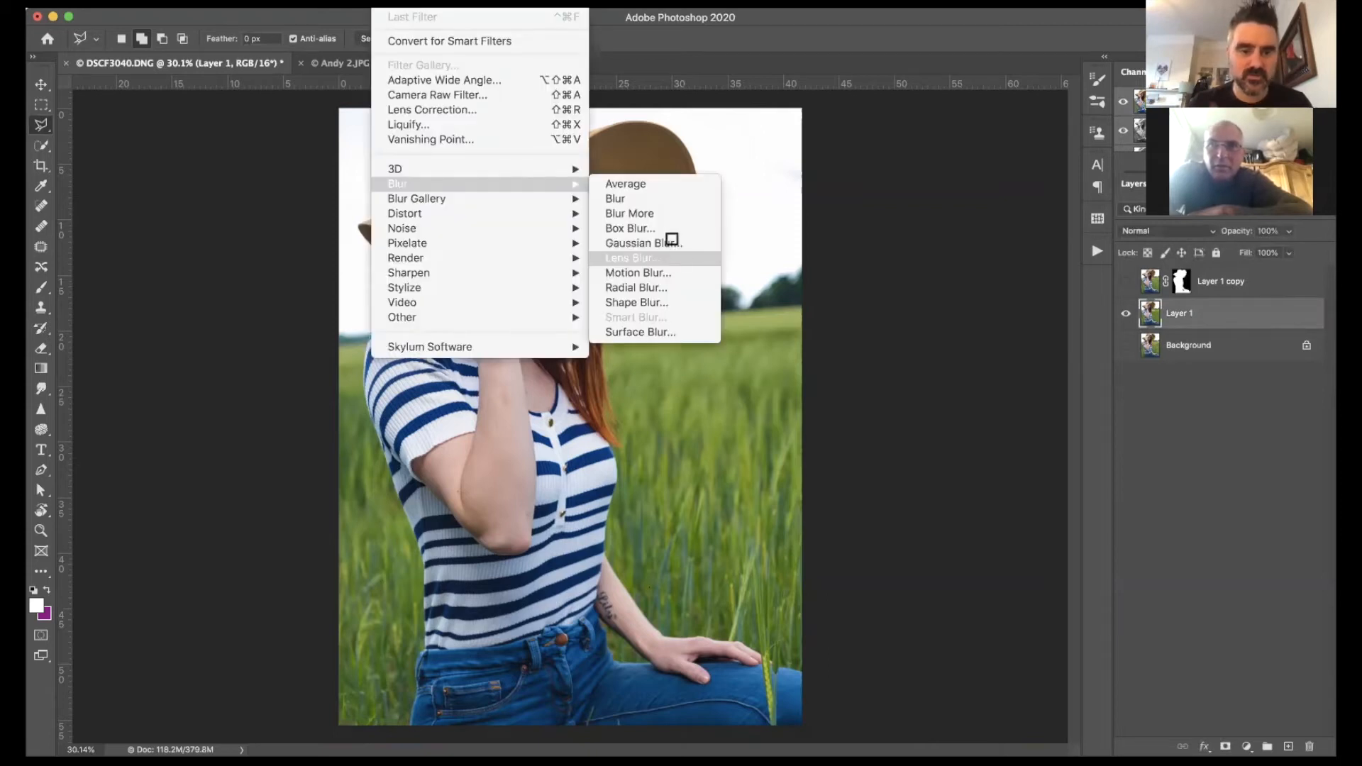
click(670, 241)
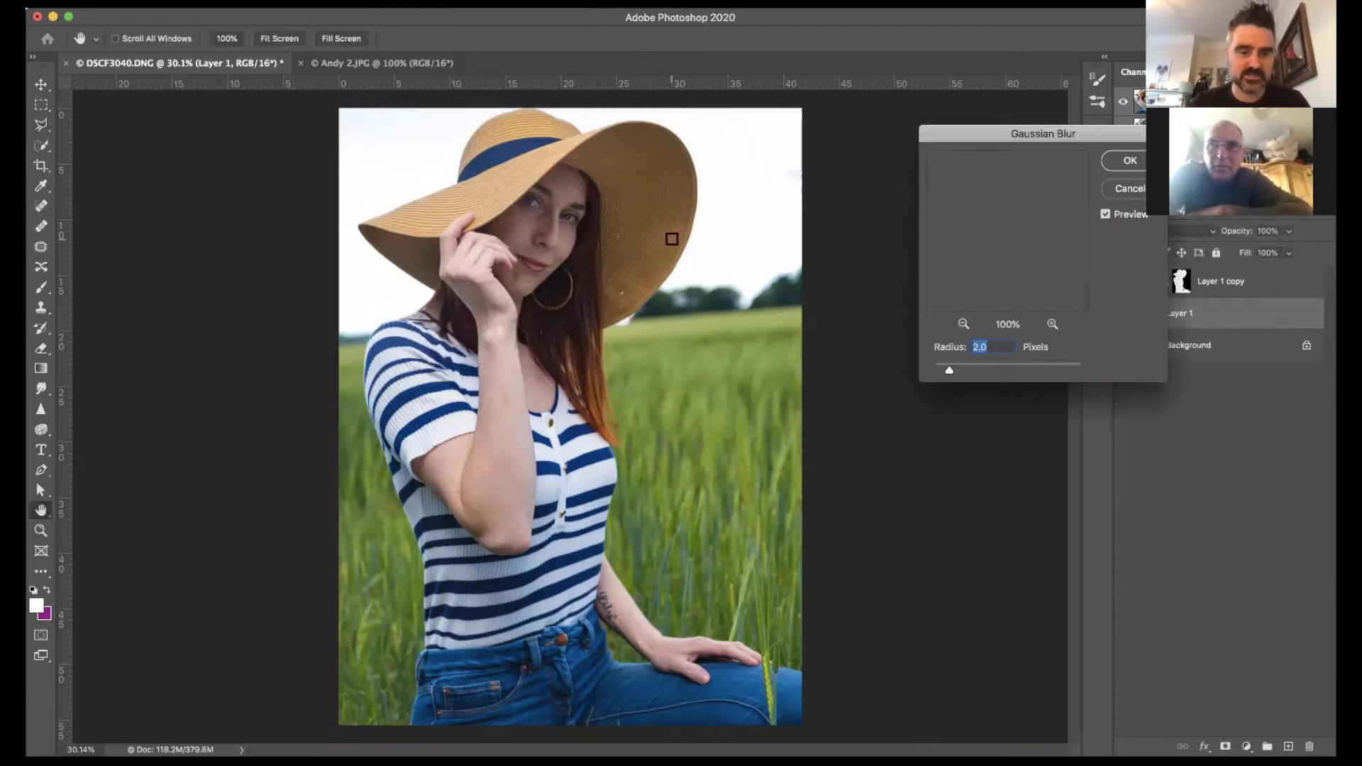
click(1019, 370)
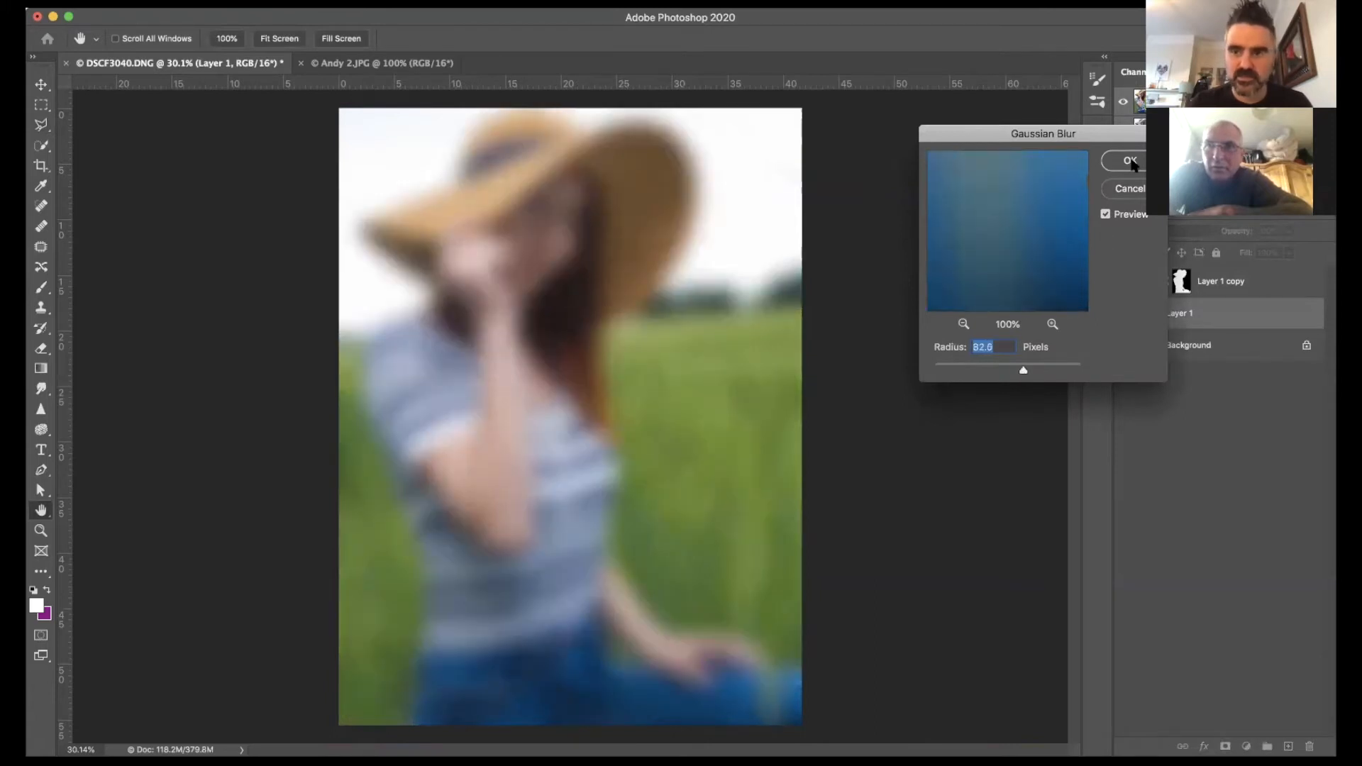
key(Return)
key(l)
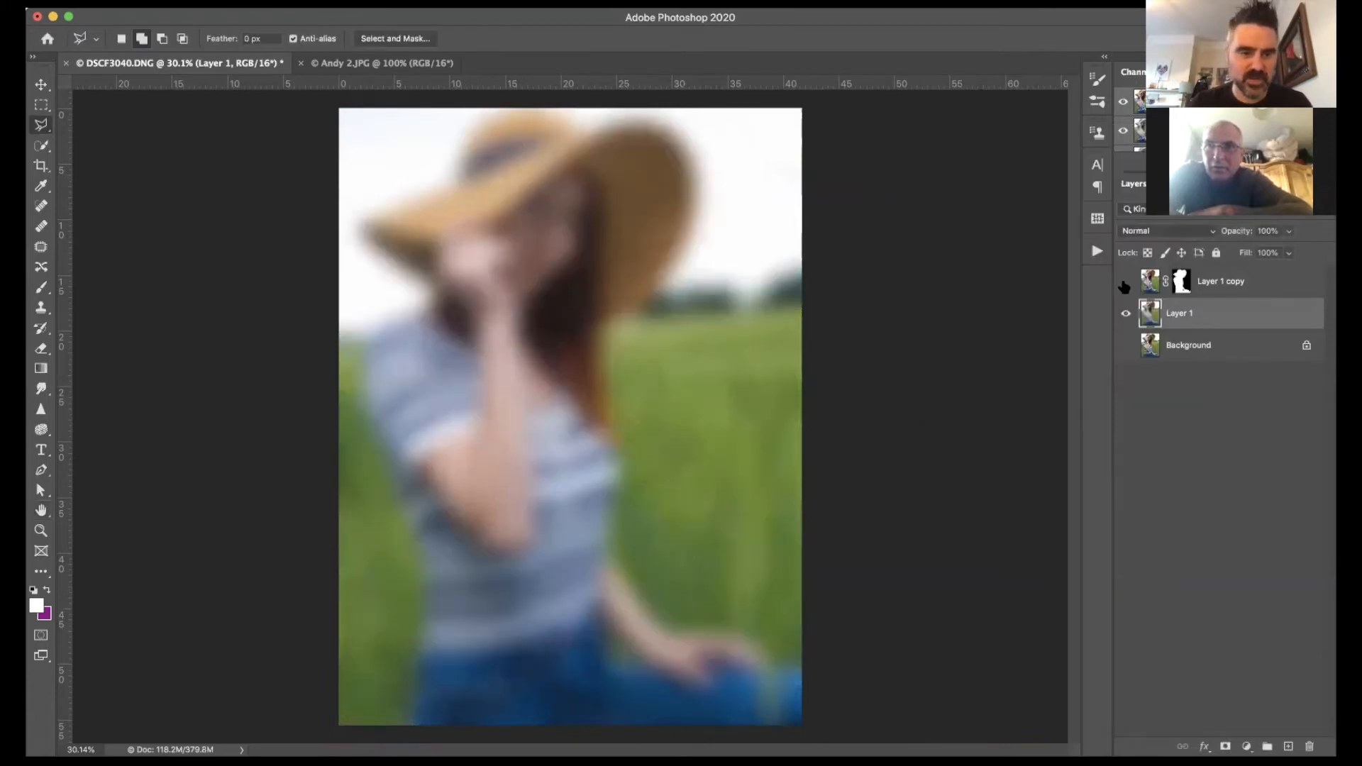
Step: Show Layer 1 copy and the Background to inspect the blur around the woman, and undo the Gaussian Blur on Layer 1
click(1126, 283)
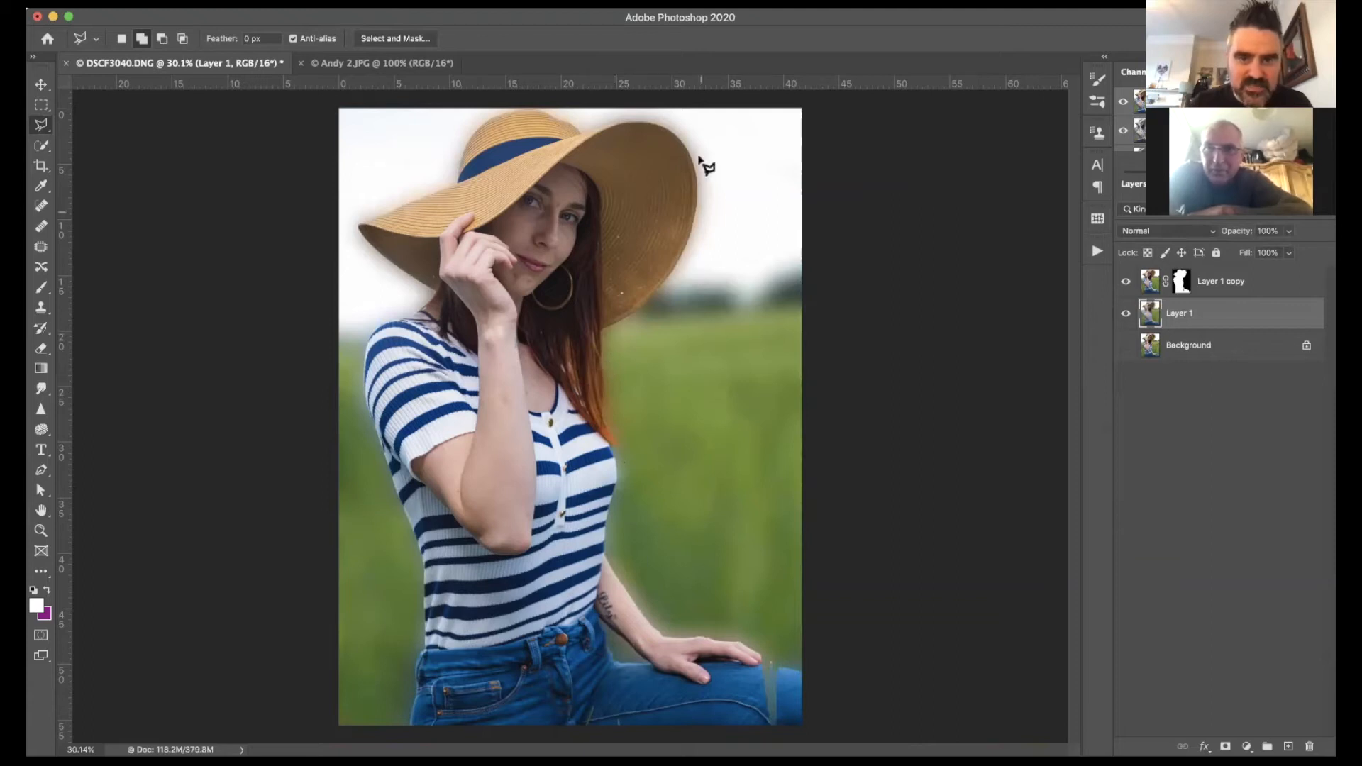
click(1126, 314)
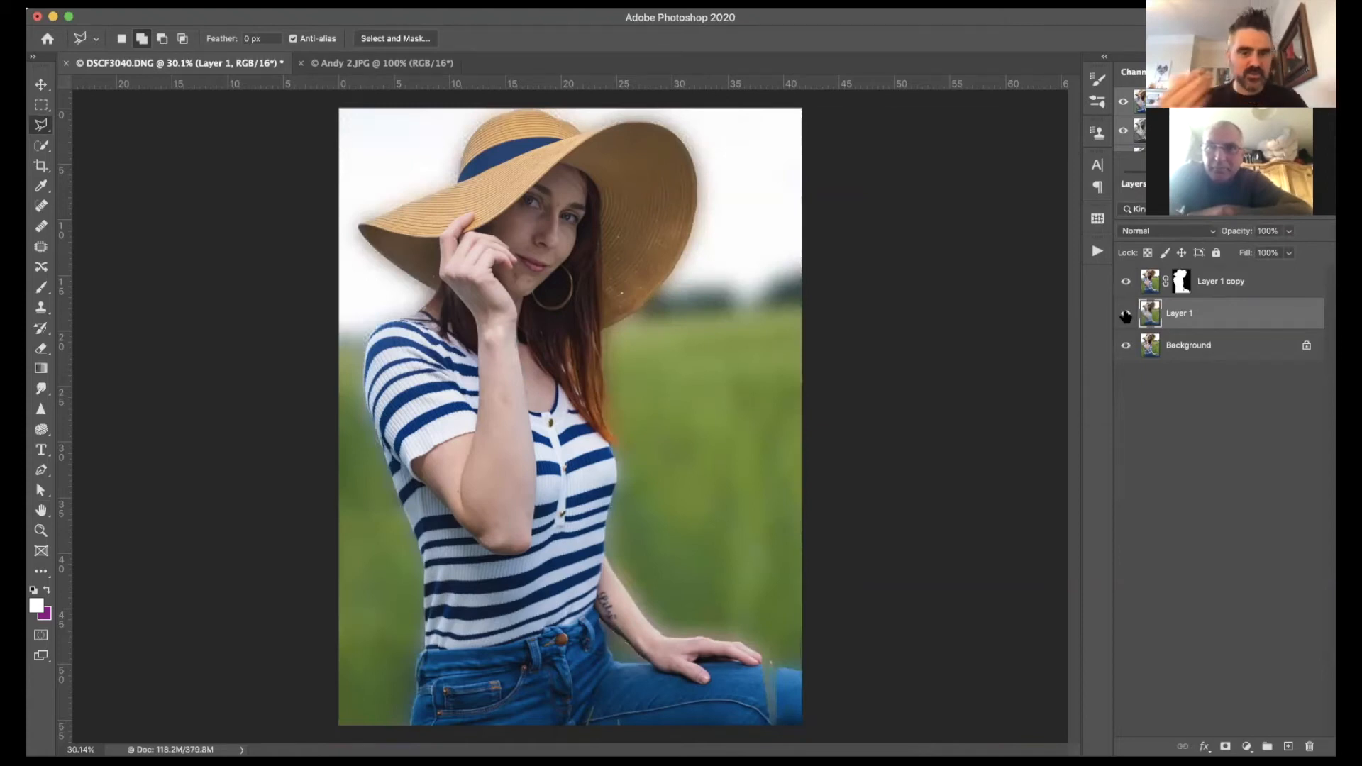
click(1126, 316)
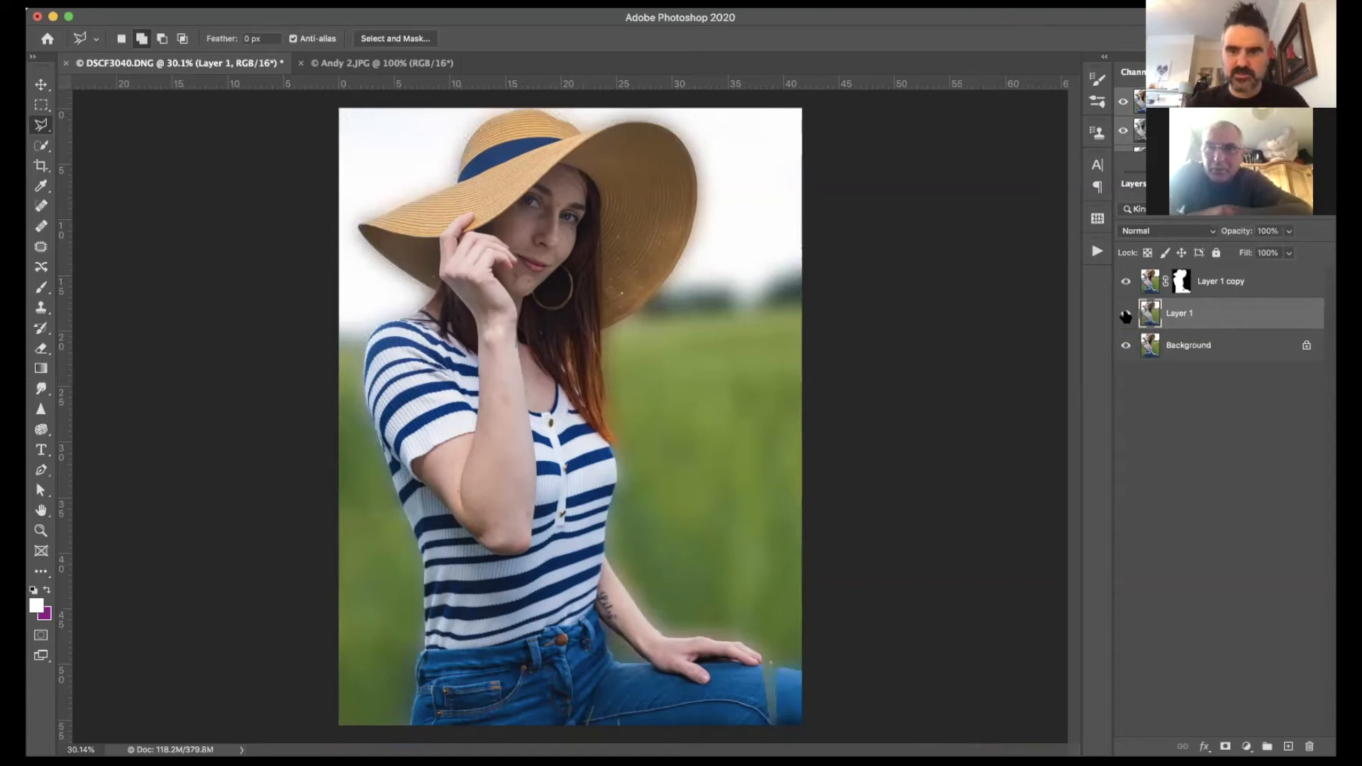
click(1127, 315)
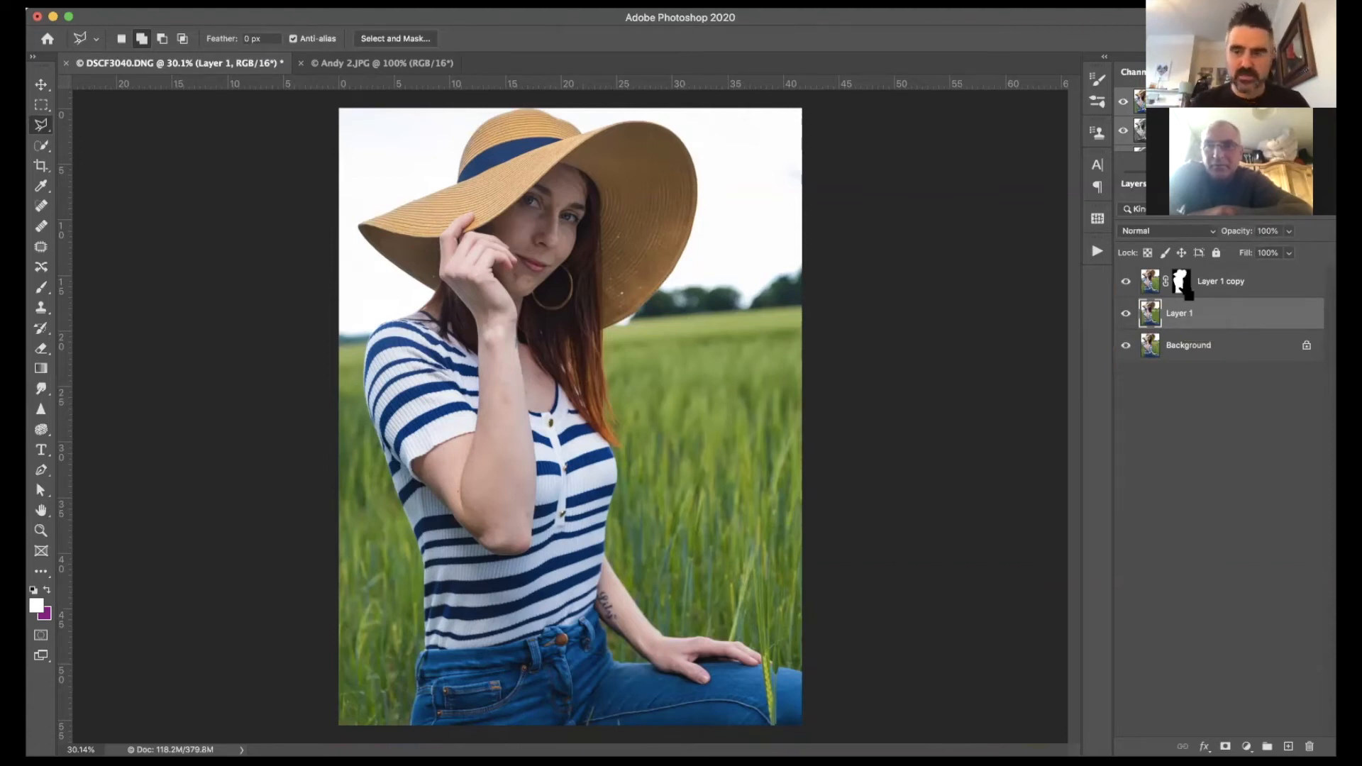
Step: Load the mask of Layer 1 copy as a selection and expand it by 10 pixels
super+click(1182, 287)
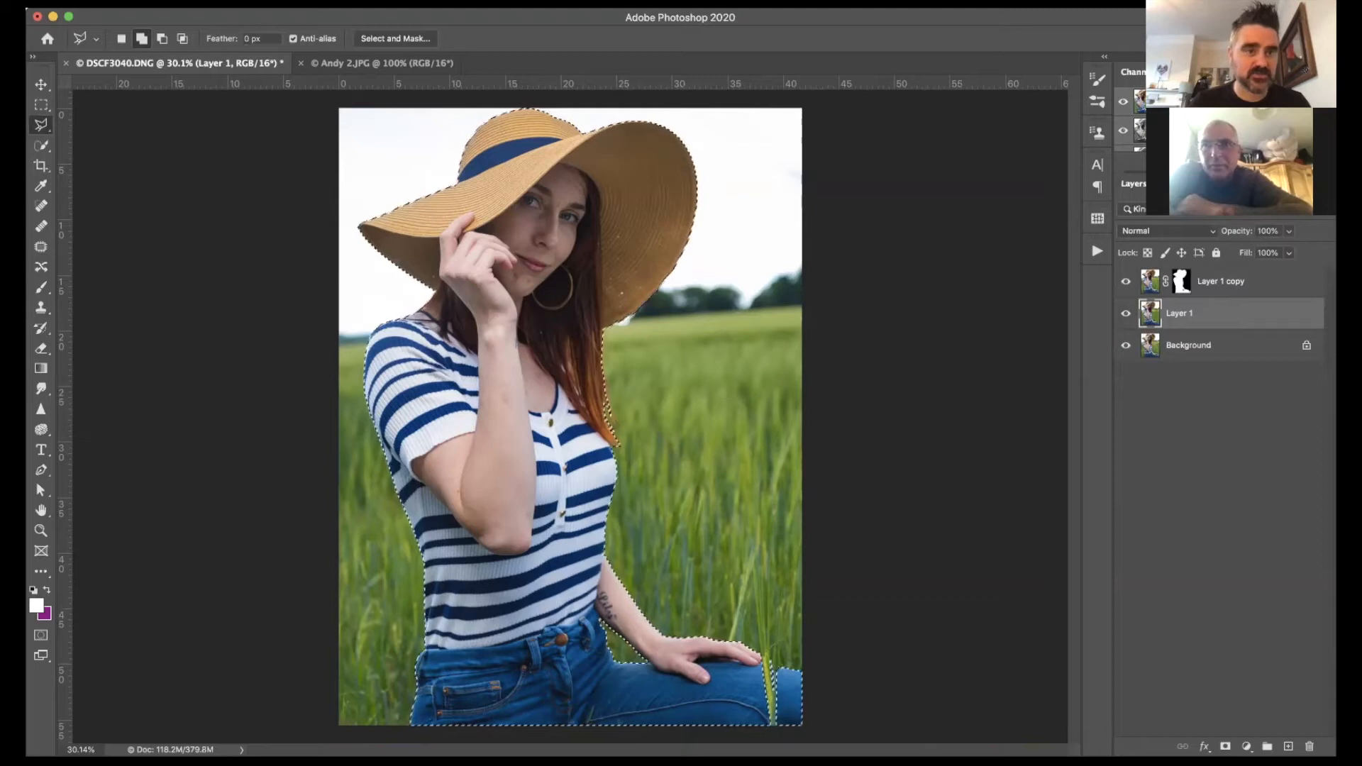
click(346, 3)
mouse_move(424, 223)
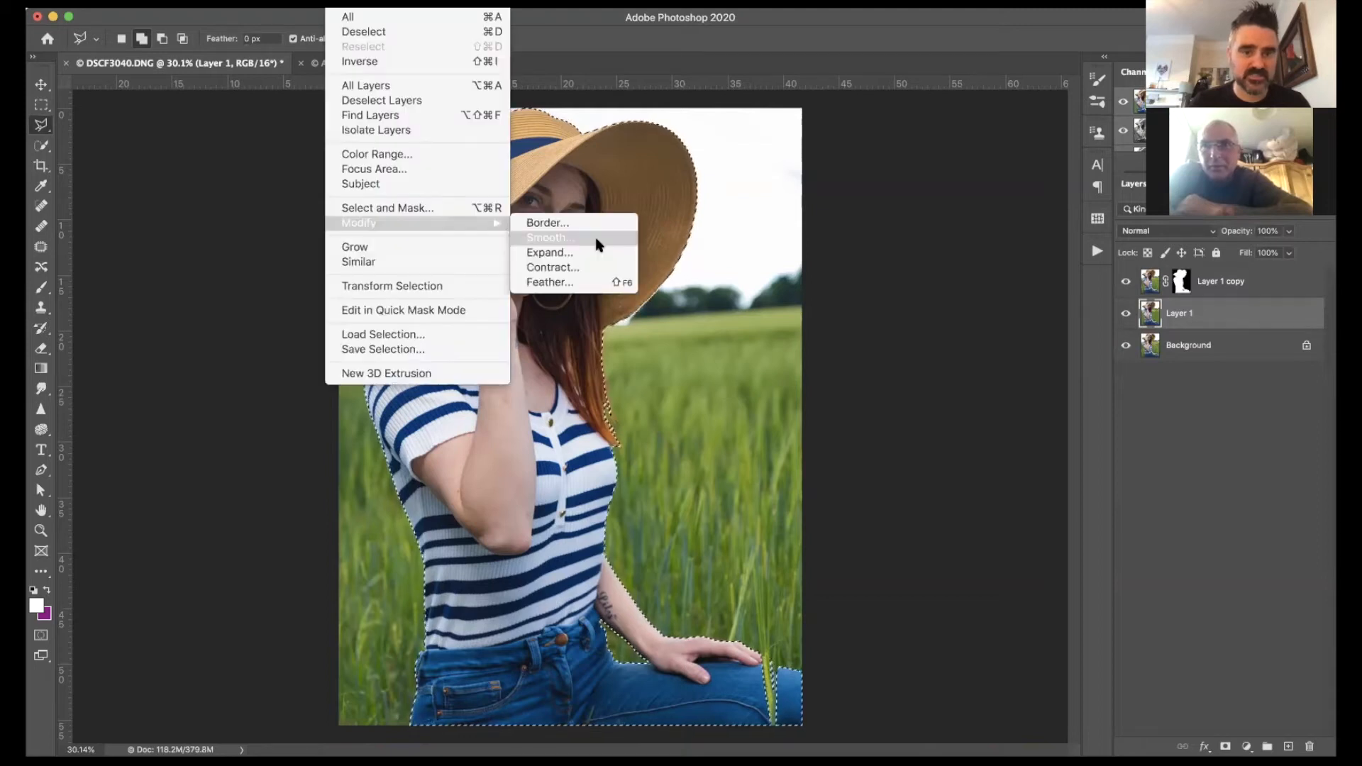
click(550, 253)
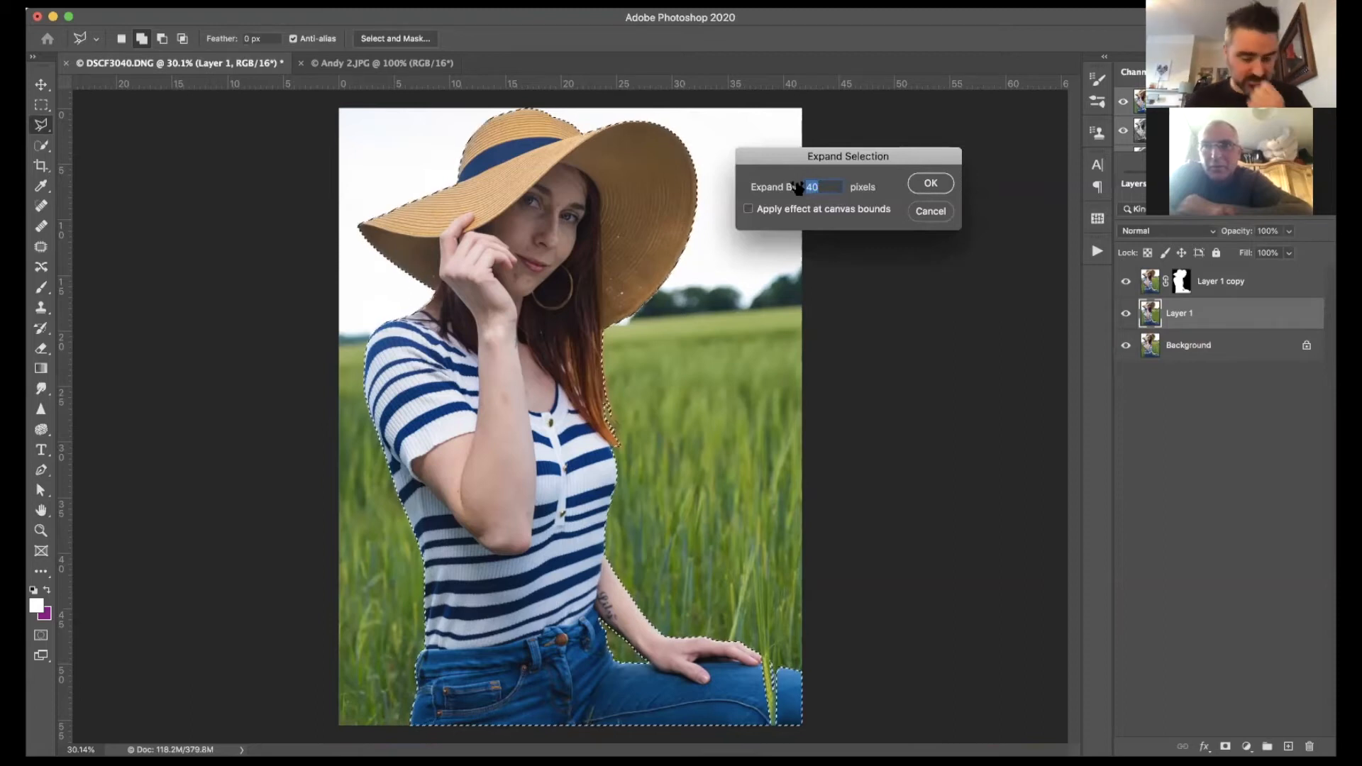
text(1)
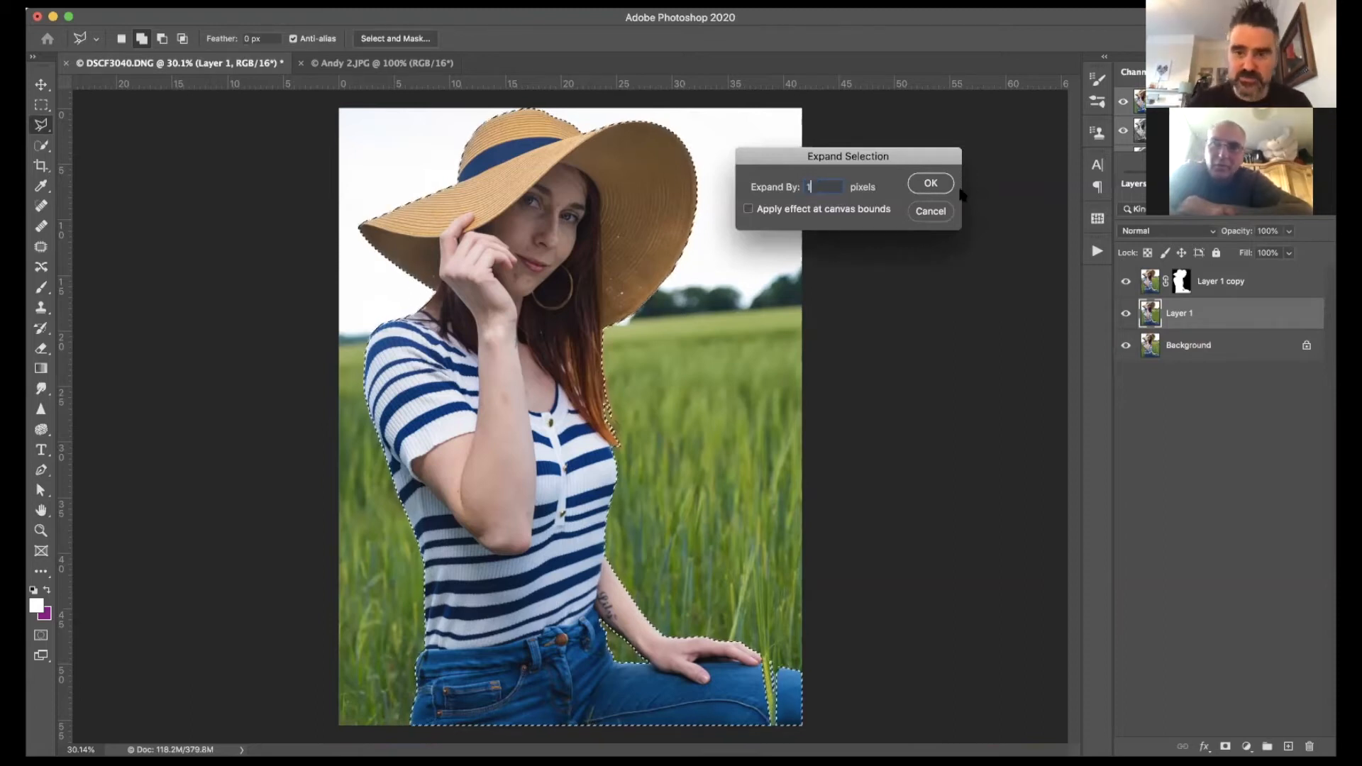
text(0)
click(931, 183)
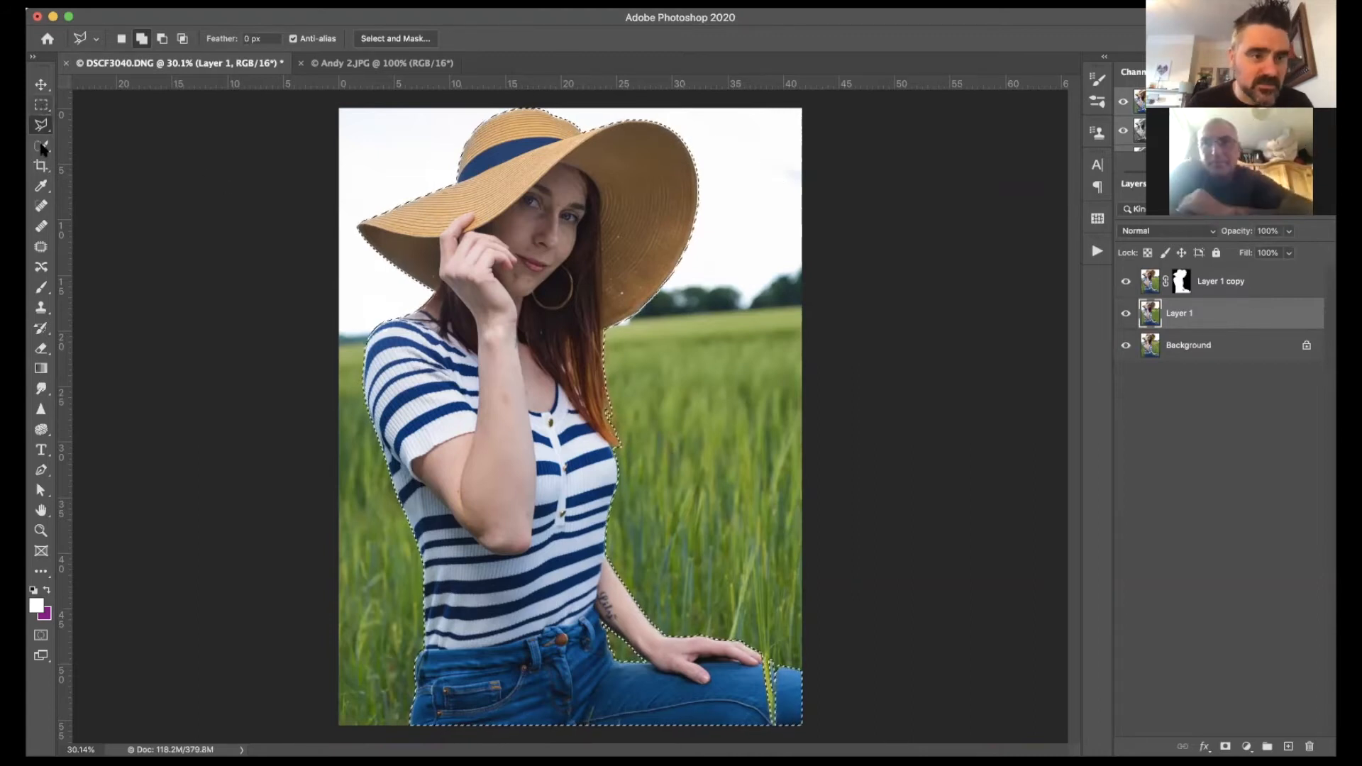
Step: Switch to the freehand Lasso and try to outline the area around the hair tips beside the shirt
key(w)
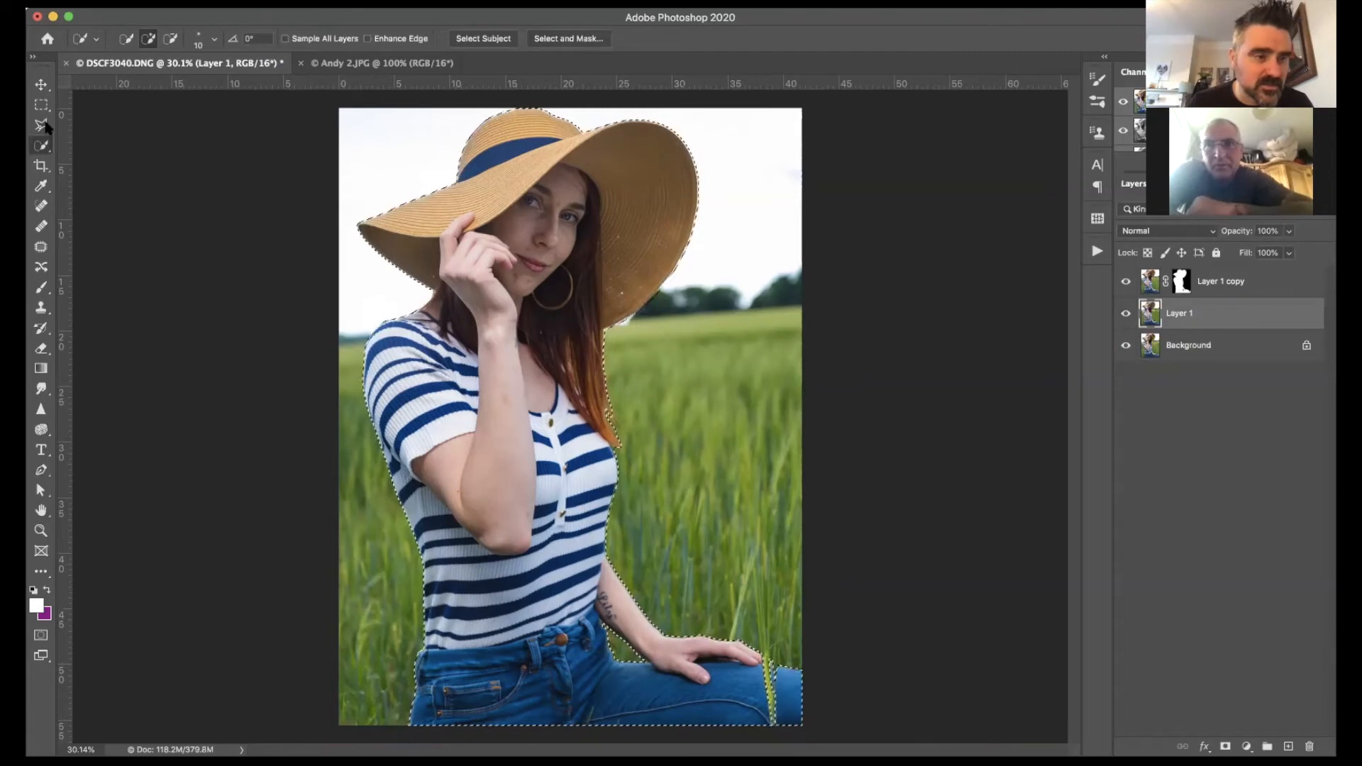
click(43, 125)
click(151, 125)
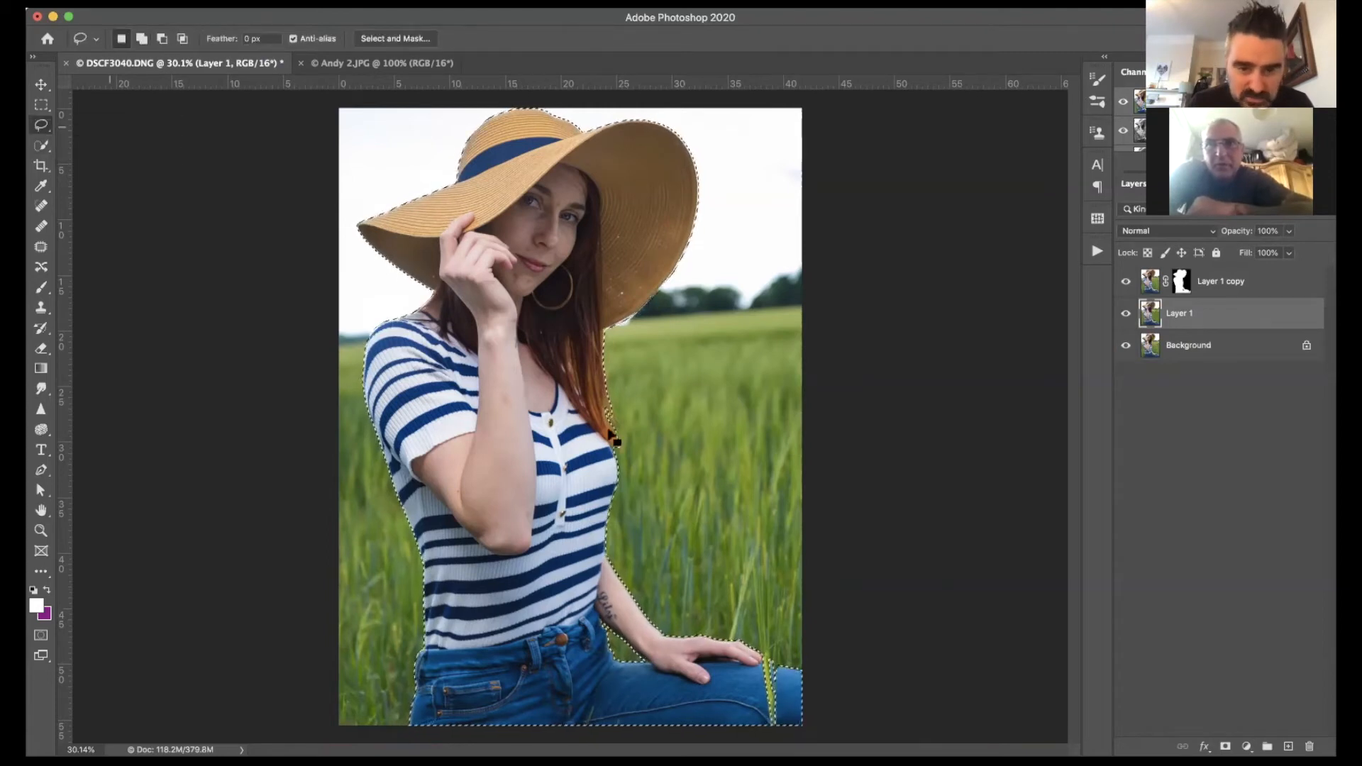
click(612, 436)
mouse_move(636, 465)
mouse_down()
mouse_move(645, 478)
mouse_move(642, 445)
mouse_up()
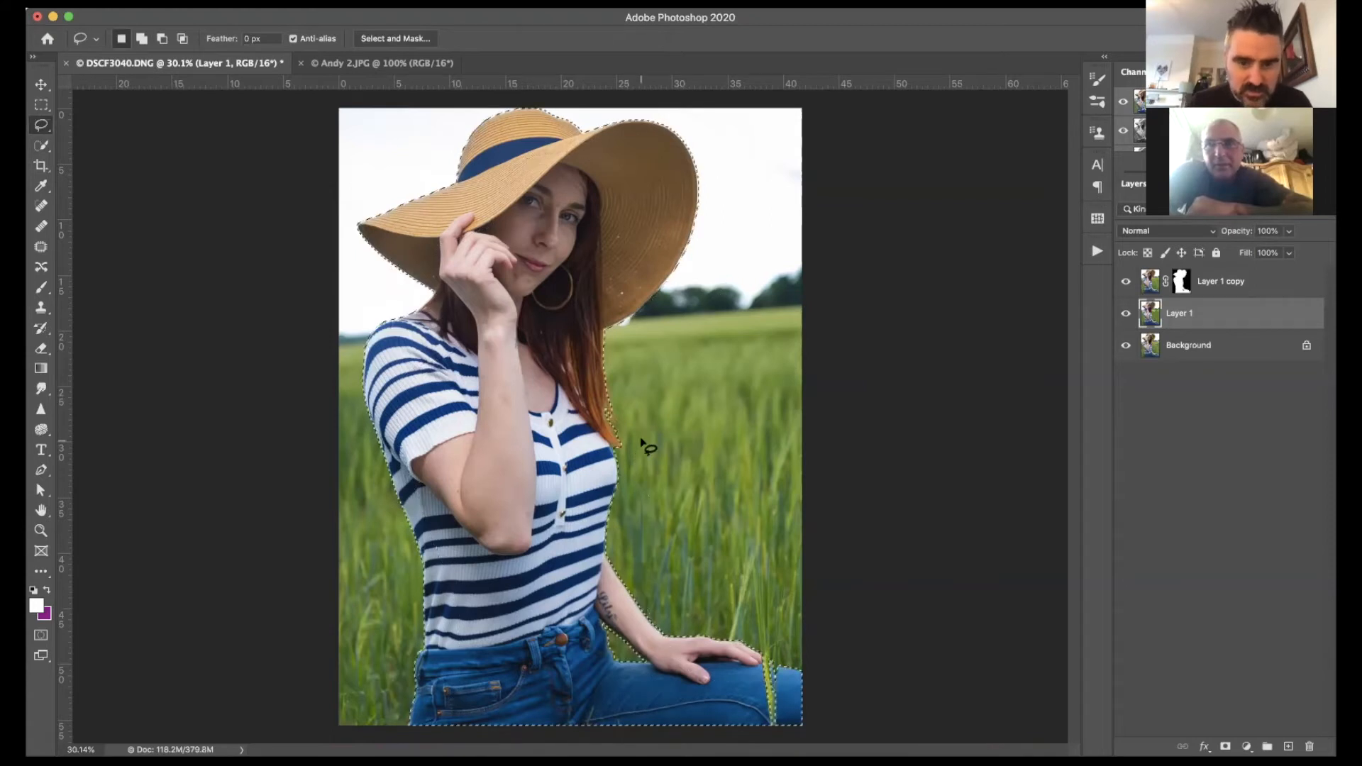
drag(633, 398, 647, 427)
key(super+d)
Step: Reload the mask of Layer 1 copy as a selection and add the hair-tip area and the grass stalk over the knee with the Lasso
super+click(1188, 284)
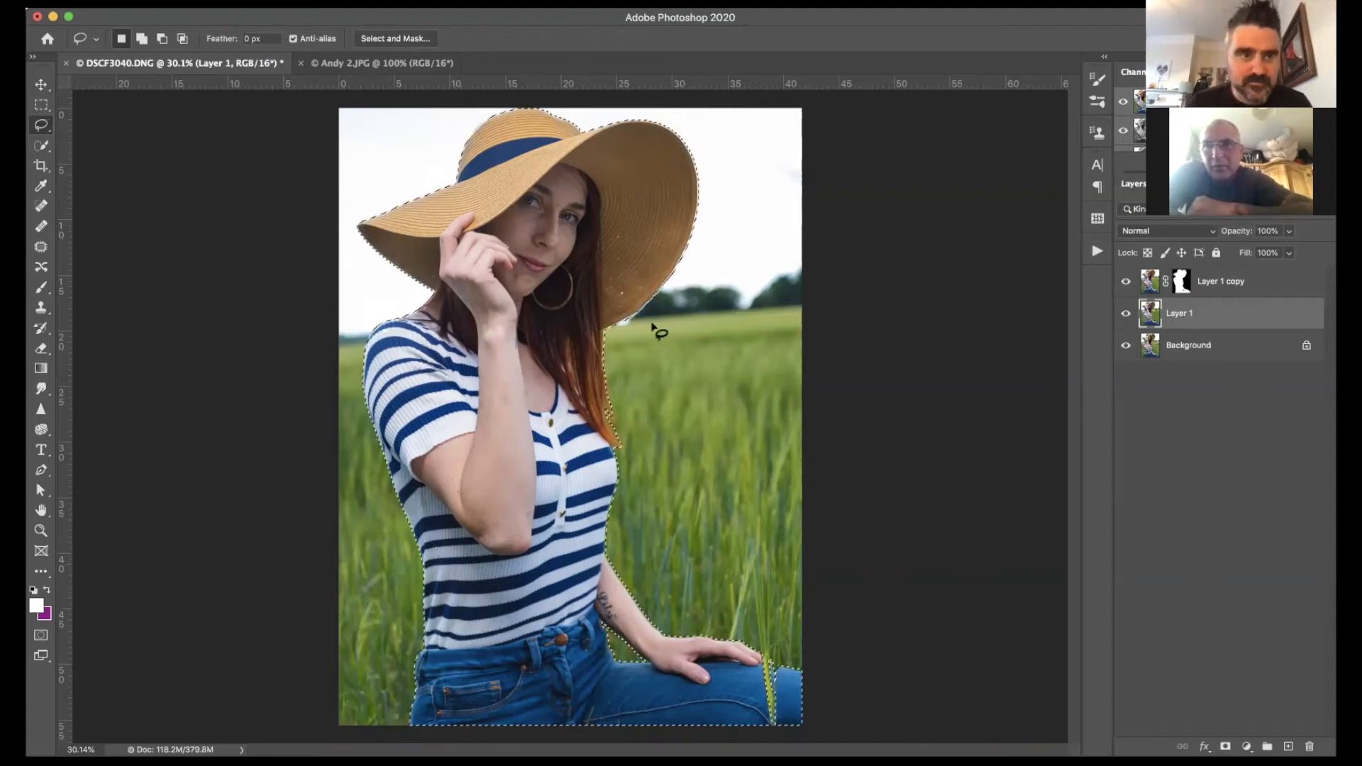
click(150, 39)
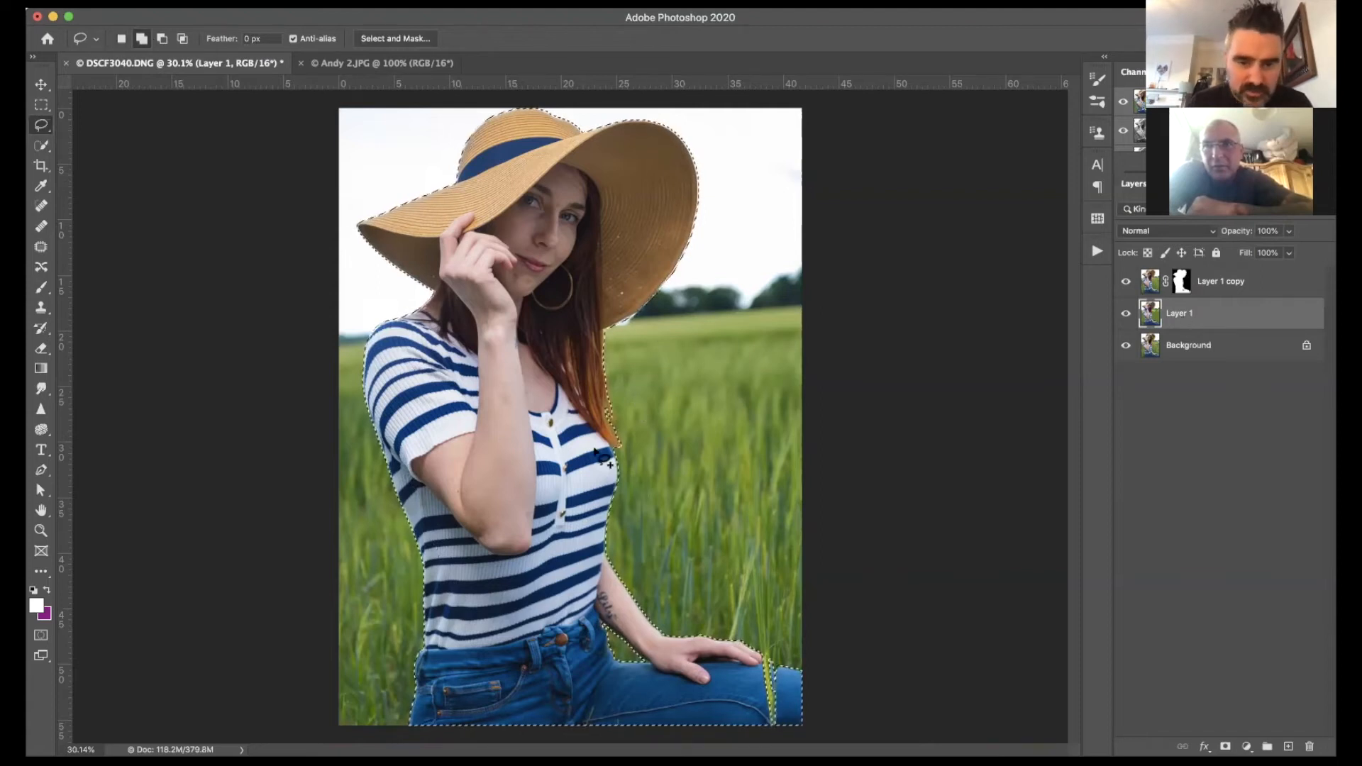
drag(615, 400, 595, 370)
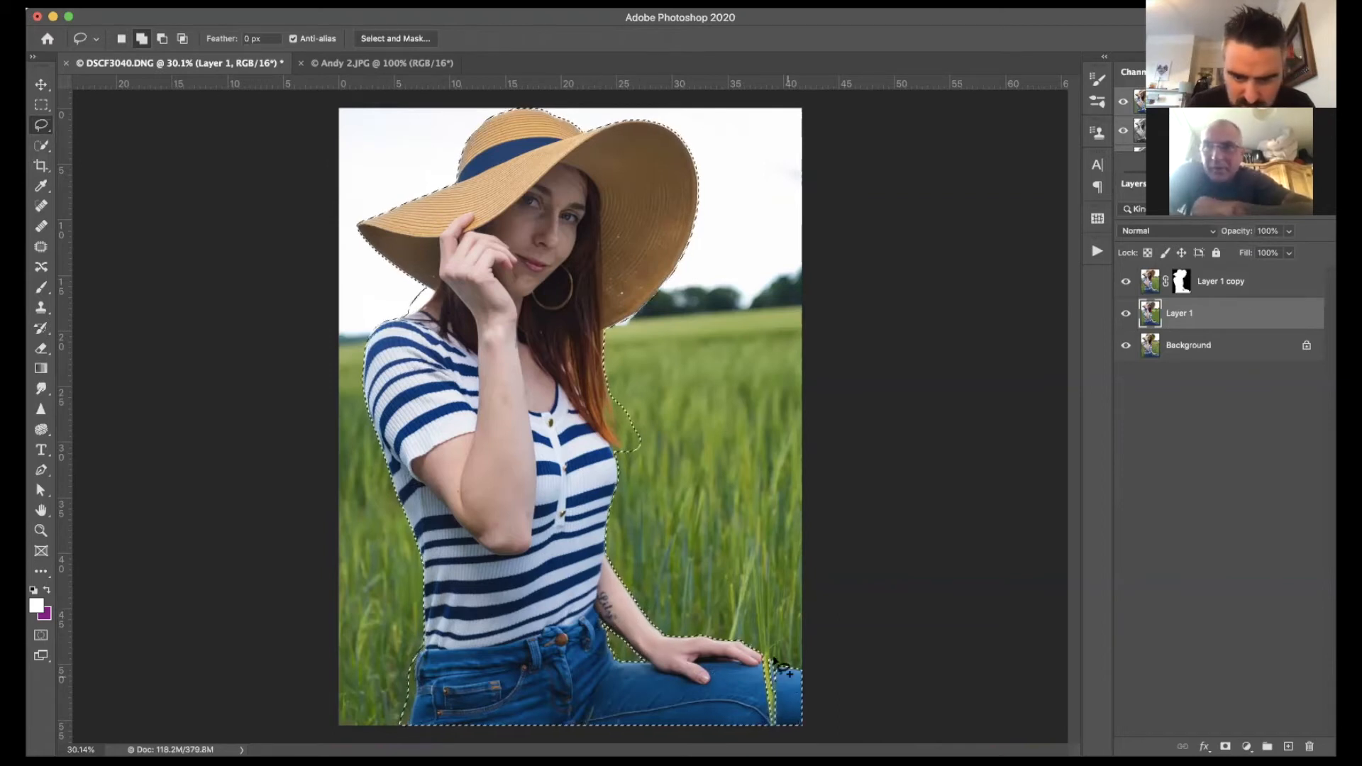
mouse_move(762, 654)
mouse_down()
mouse_move(797, 685)
mouse_move(769, 694)
mouse_up()
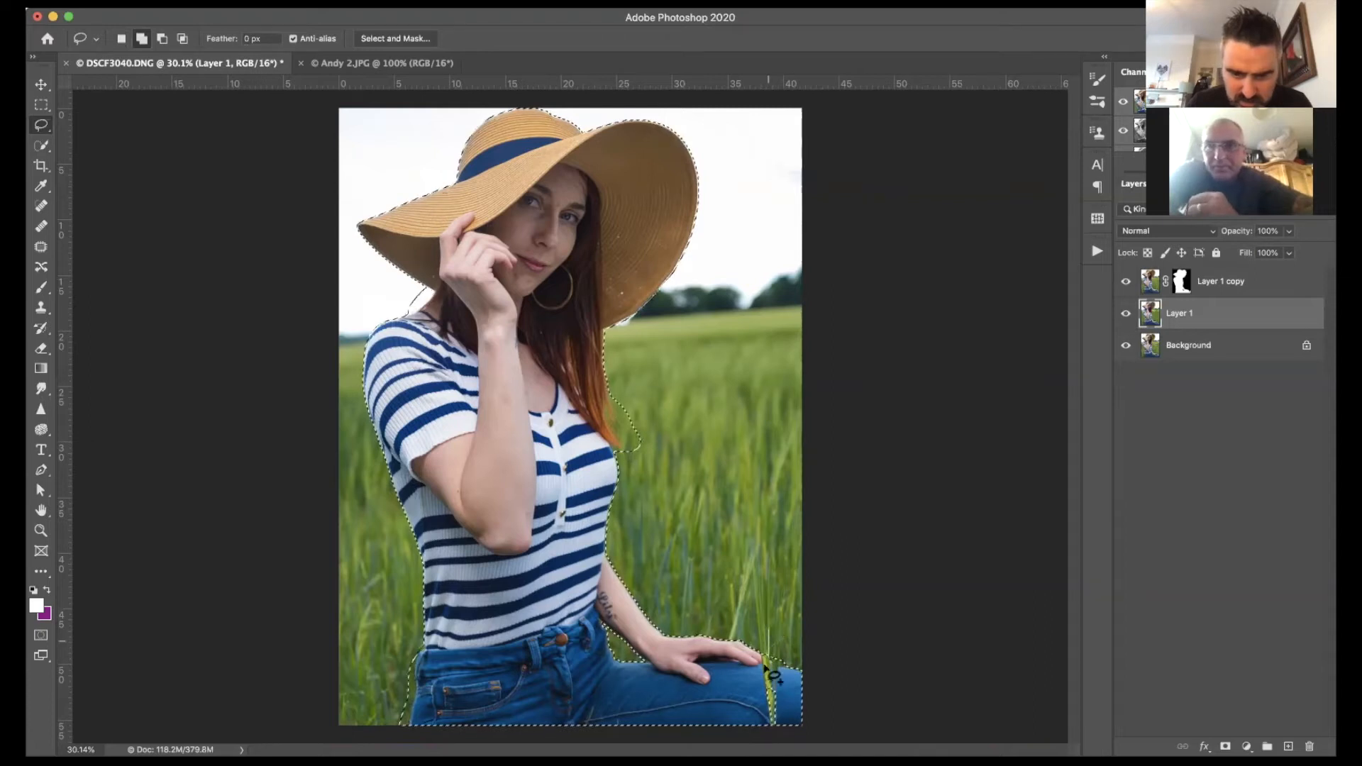
mouse_move(764, 662)
mouse_down()
mouse_move(766, 618)
mouse_move(782, 673)
mouse_move(780, 697)
mouse_move(770, 688)
mouse_up()
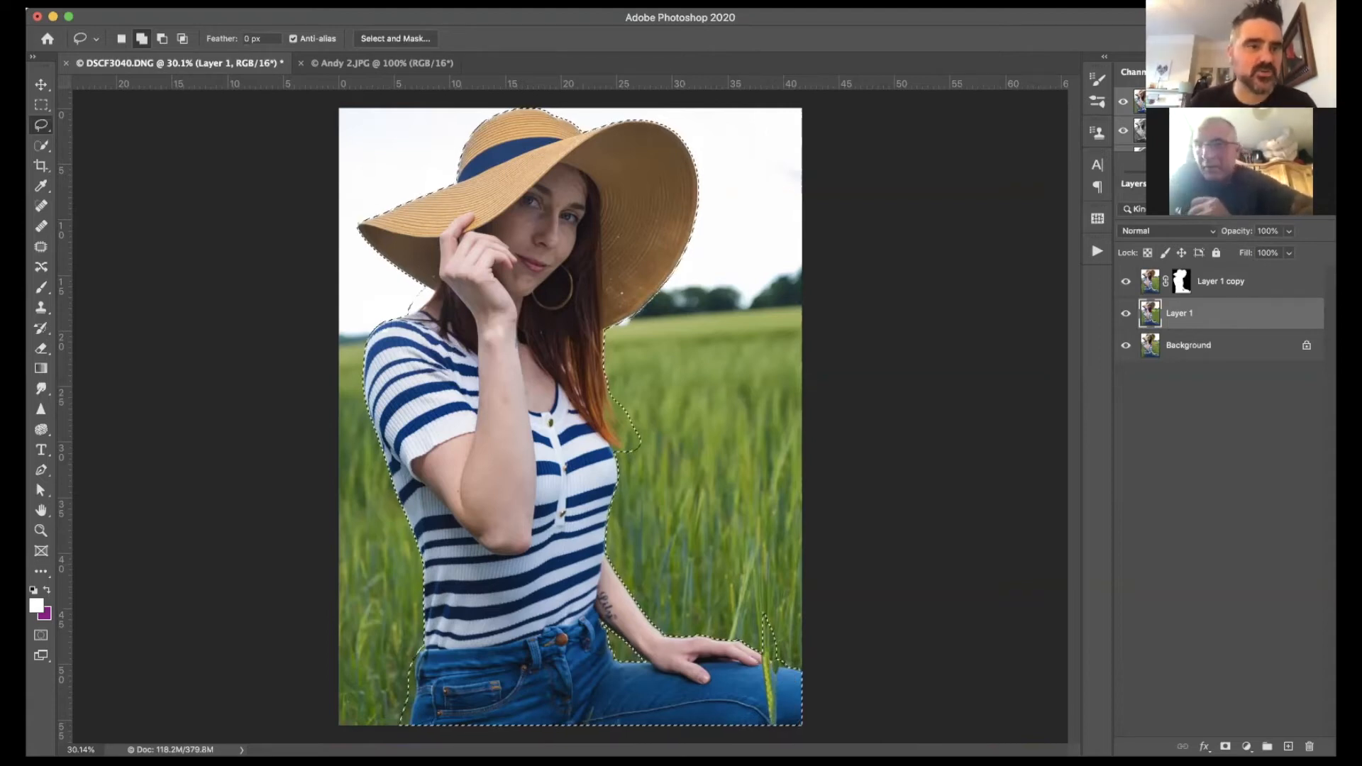
Step: Remove the woman from Layer 1 with Content-Aware Fill, outputting the result to the current layer
click(179, 3)
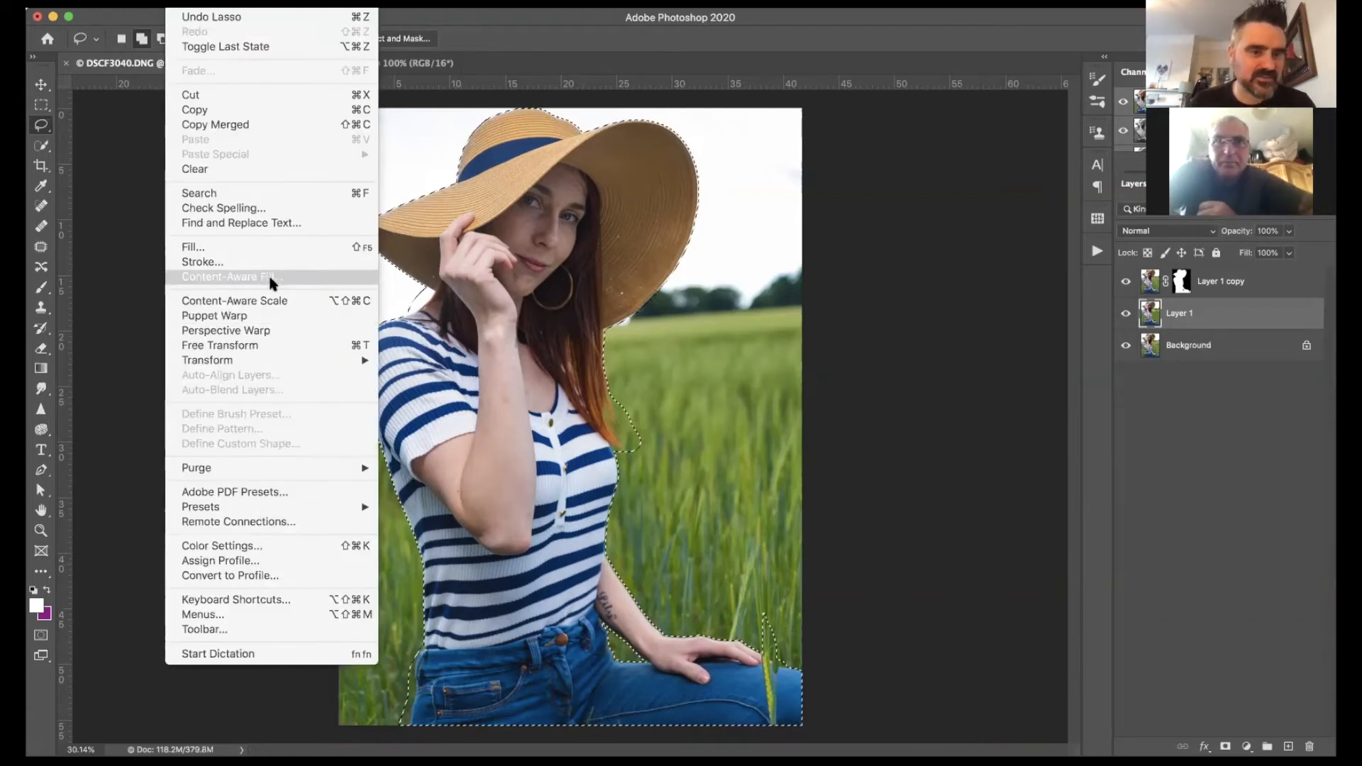
click(270, 280)
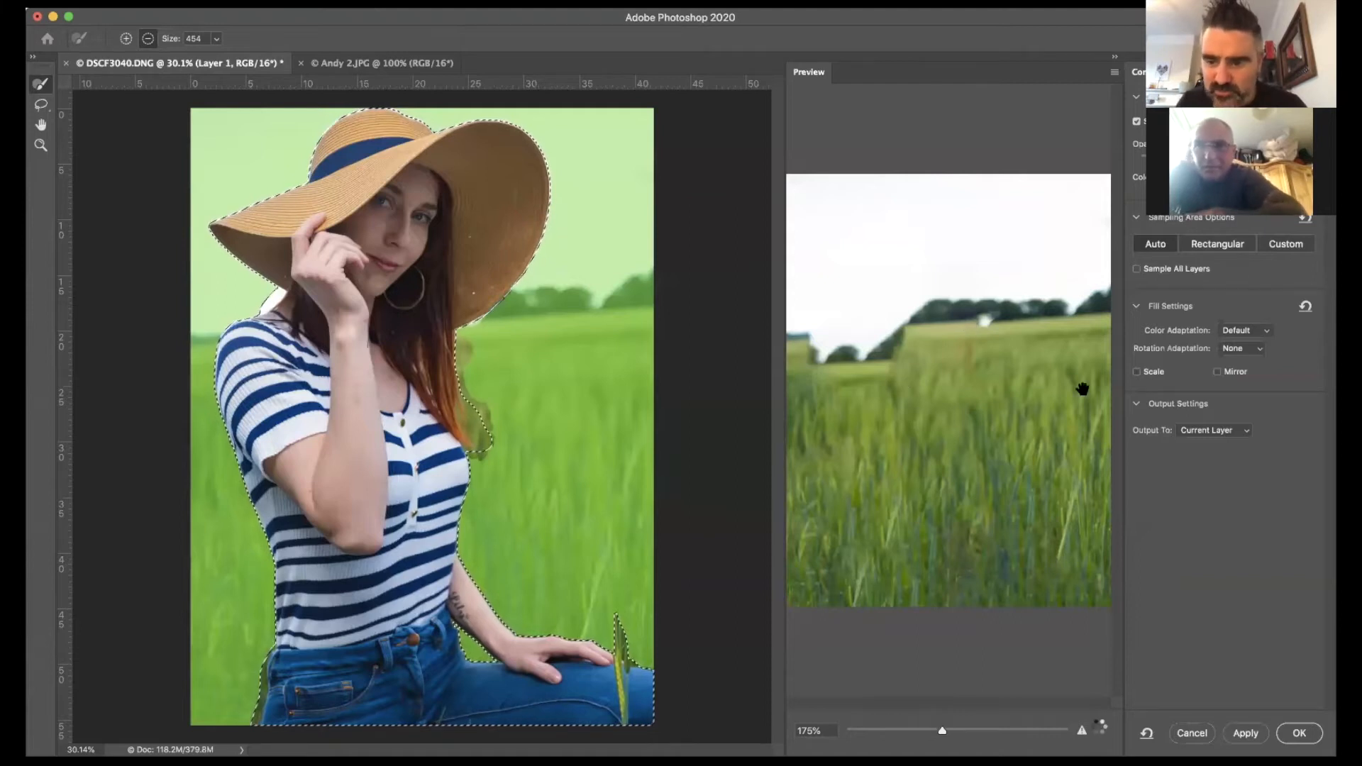
click(1296, 733)
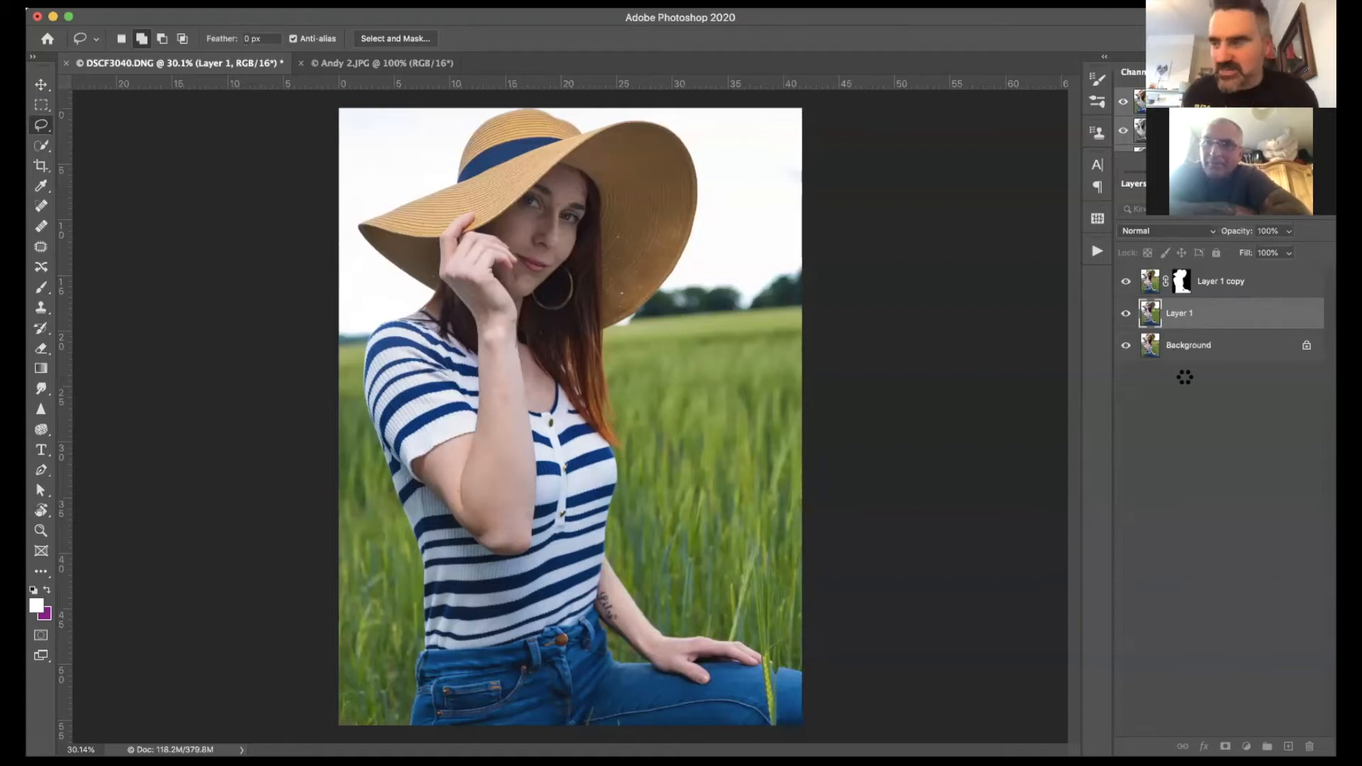
Step: Hide Layer 1 copy, clear the selection, compare Layer 1 with the Background, and leave only Layer 1 visible
click(1126, 283)
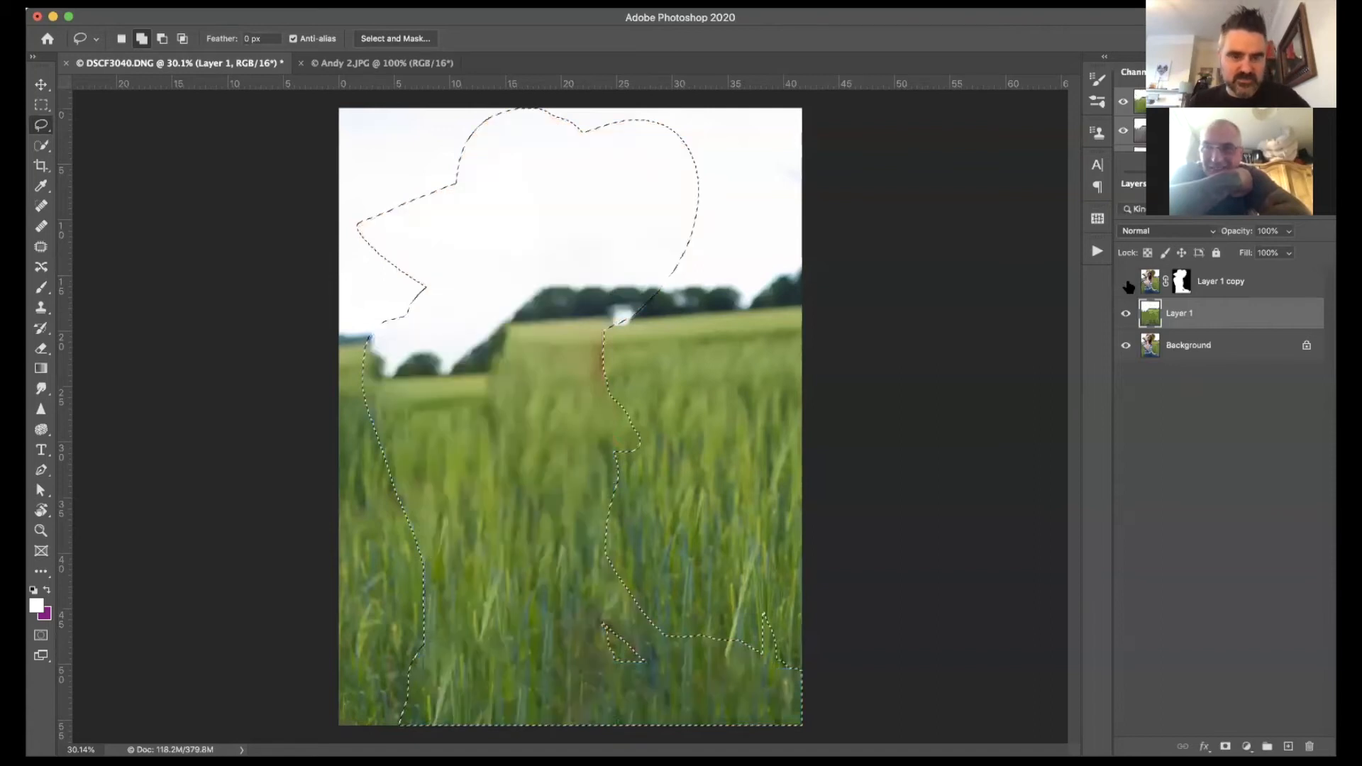
key(super+d)
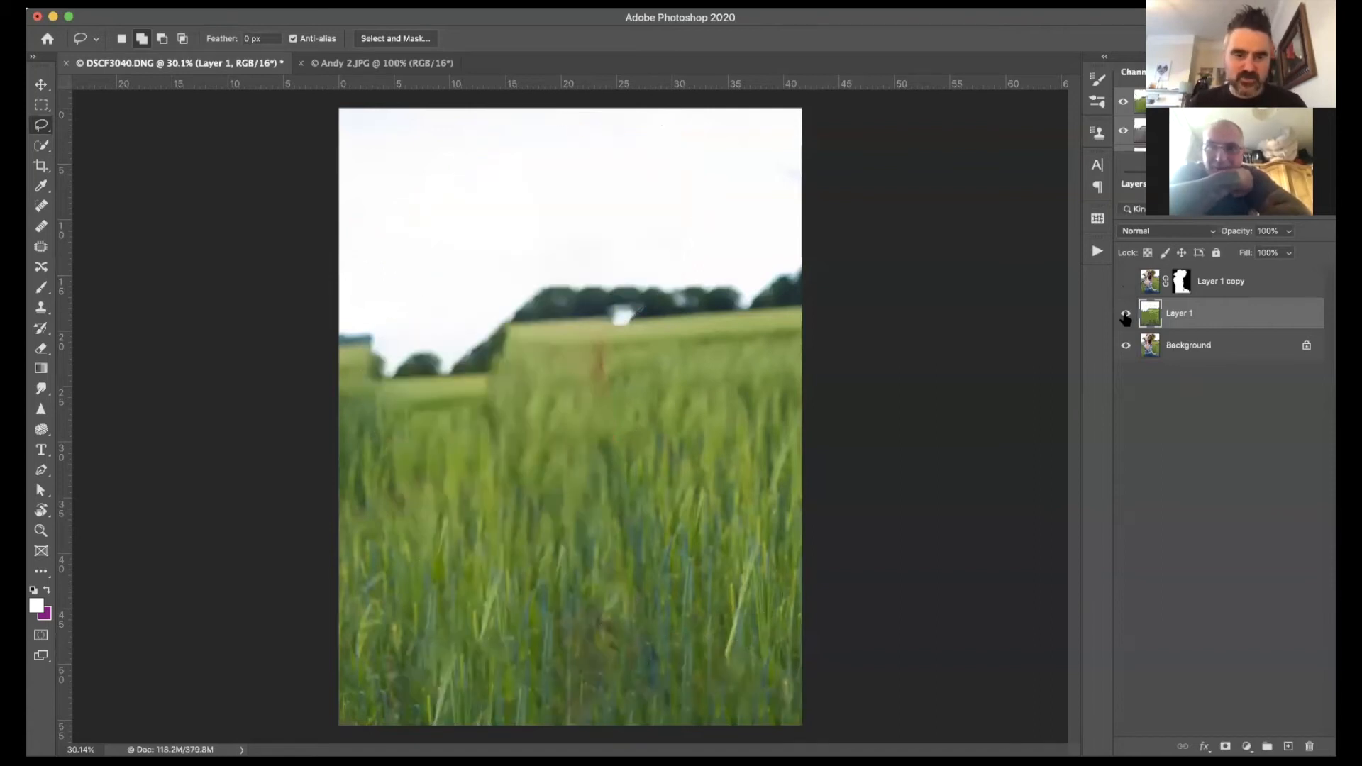
click(1126, 316)
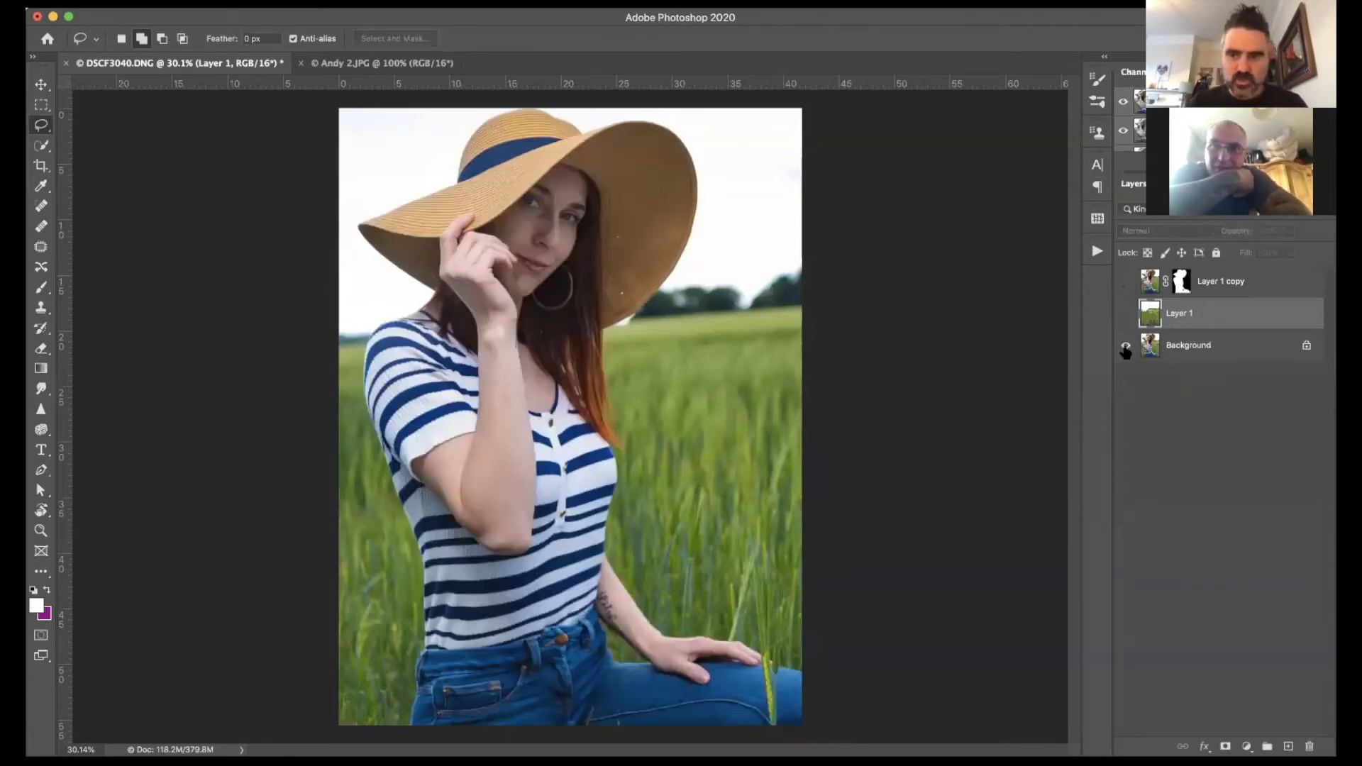
click(1125, 347)
click(1125, 312)
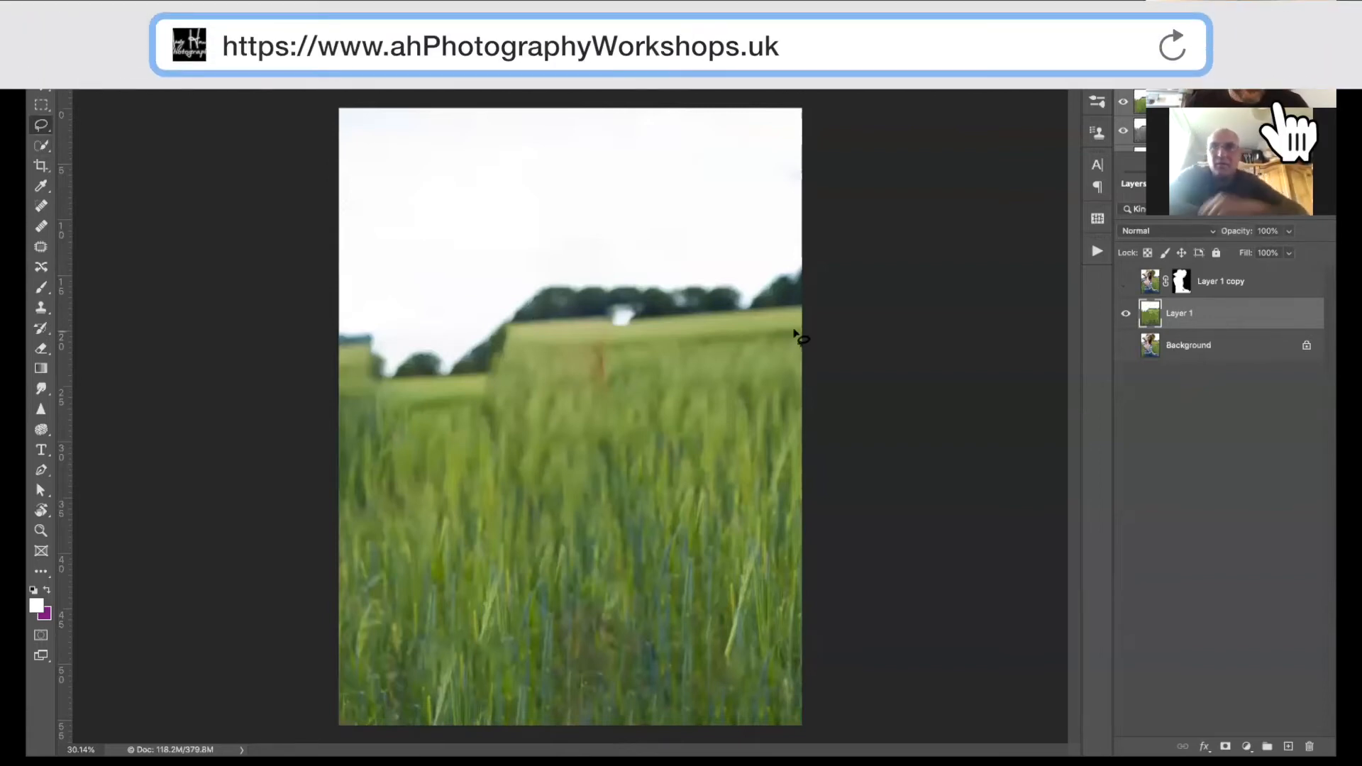
Step: Use the Patch tool on Layer 1 to cover the mismatched horizon at the left side of the photo
click(41, 246)
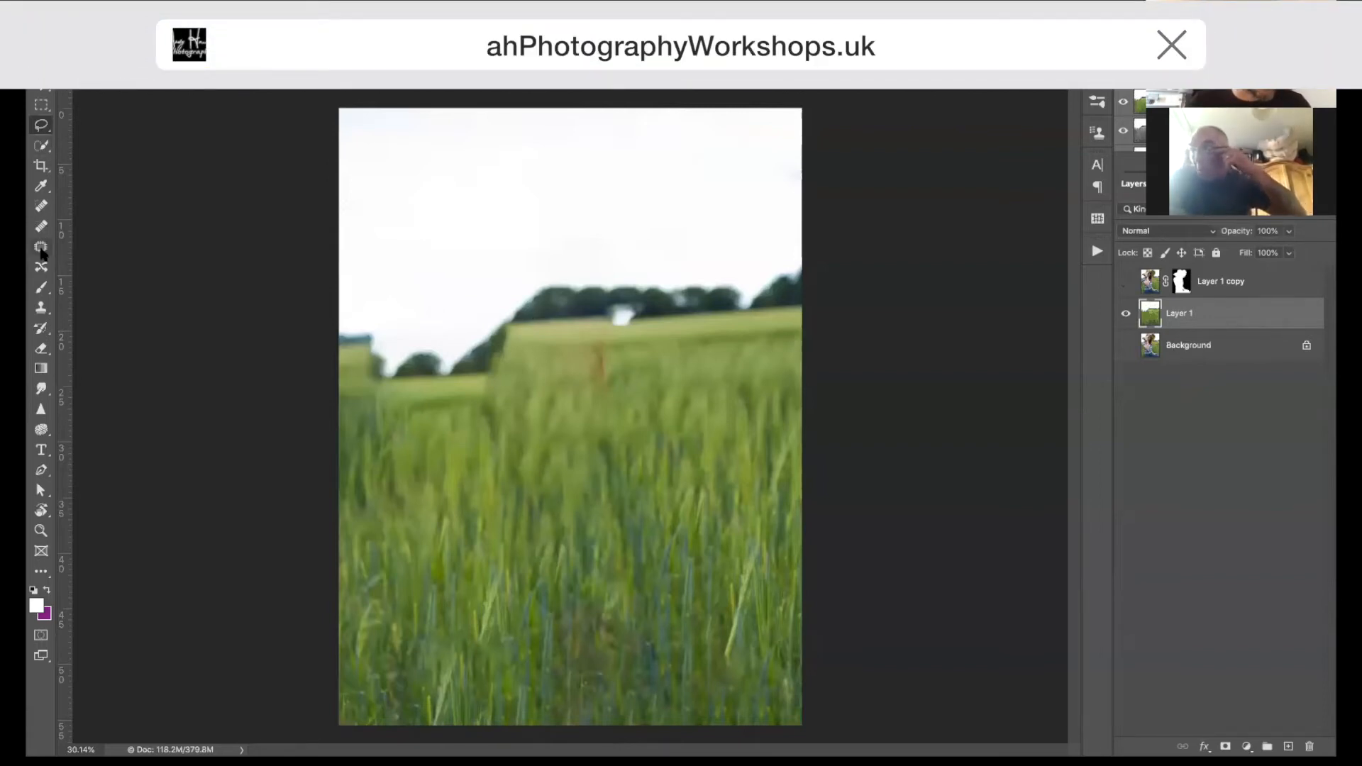
mouse_move(604, 413)
mouse_down()
mouse_move(645, 380)
mouse_move(584, 355)
mouse_move(628, 397)
mouse_move(542, 350)
mouse_move(359, 368)
mouse_move(502, 362)
mouse_move(522, 333)
mouse_move(616, 347)
mouse_move(501, 313)
mouse_up()
key(ctrl+d)
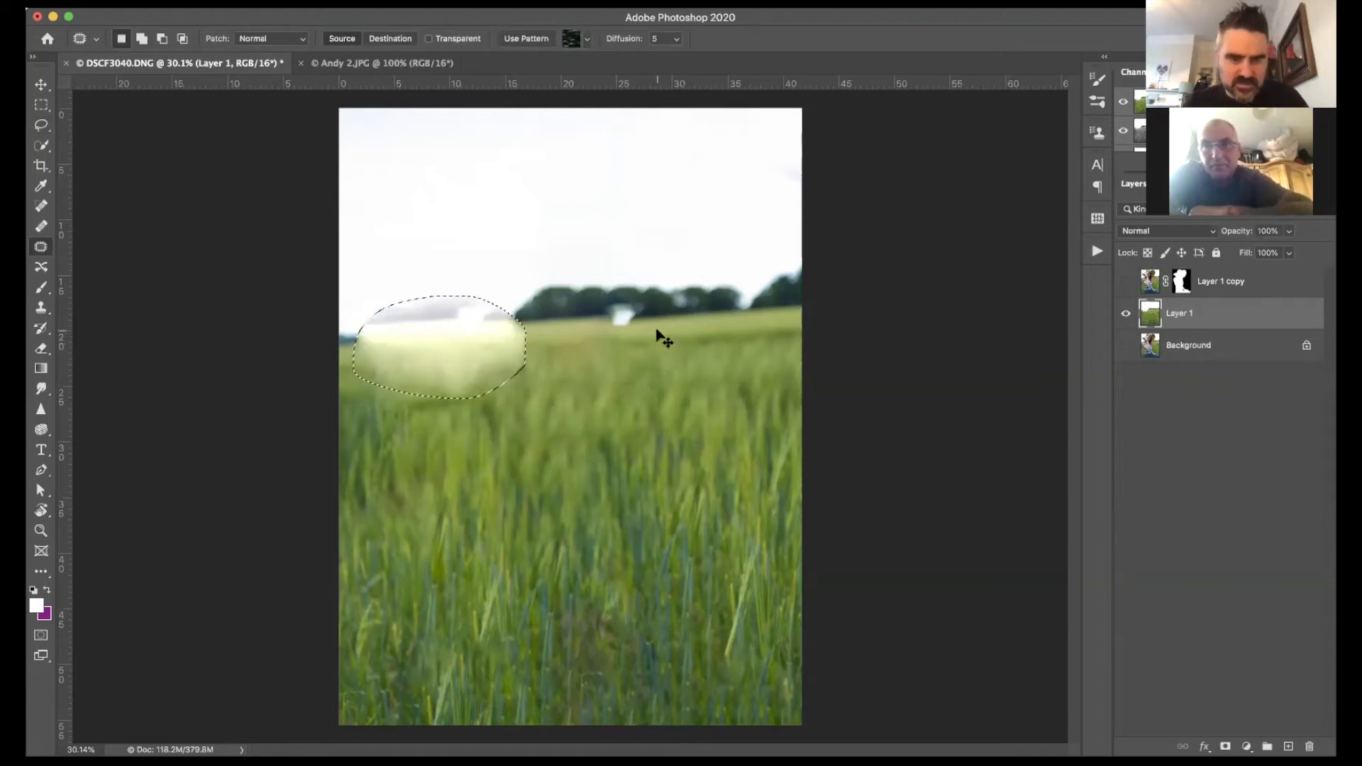
click(504, 334)
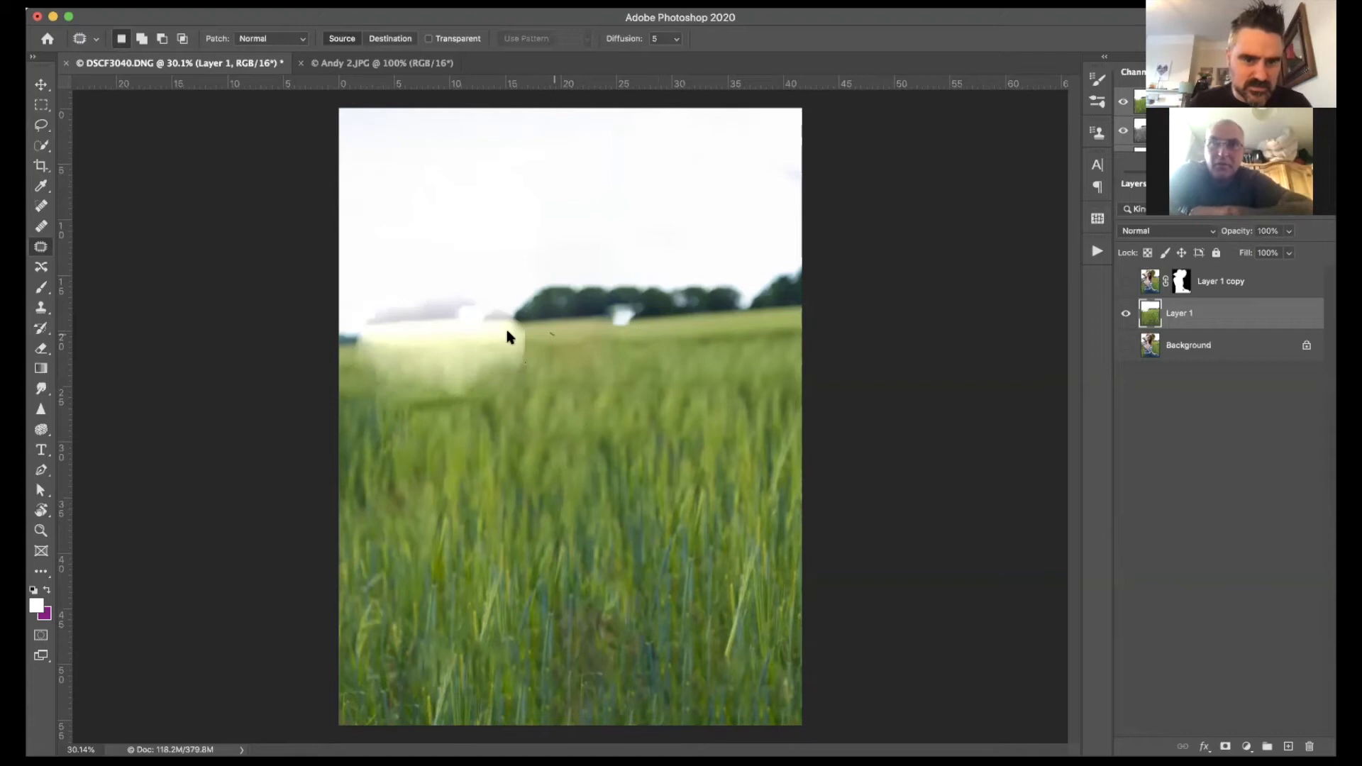
Step: Patch the left half of the horizon with the neighbouring tree line and field to make the trees continuous
drag(502, 346, 648, 361)
mouse_move(331, 325)
mouse_down()
mouse_move(376, 409)
mouse_move(341, 275)
mouse_up()
drag(353, 350, 547, 344)
mouse_move(507, 284)
mouse_down()
mouse_move(482, 446)
mouse_move(541, 364)
mouse_up()
drag(458, 328, 625, 319)
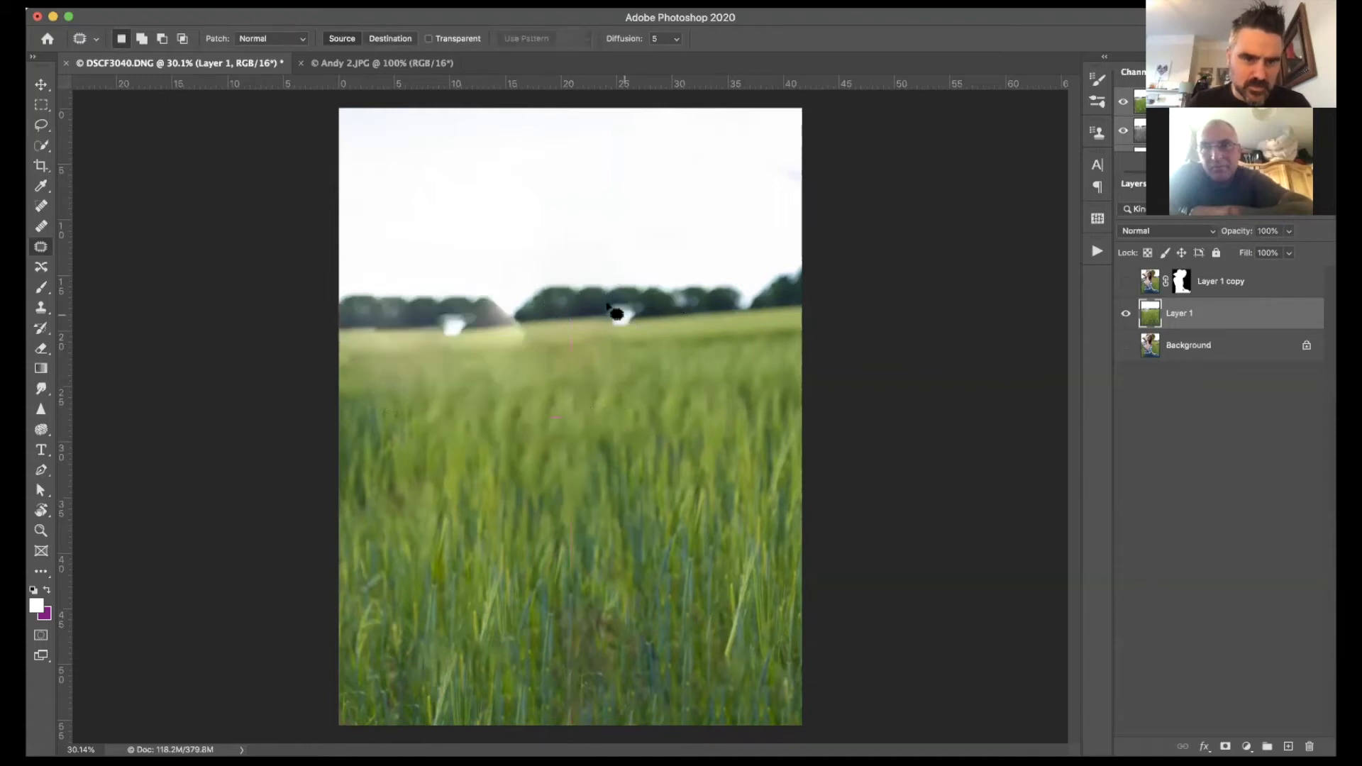
mouse_move(453, 371)
mouse_down()
mouse_move(499, 313)
mouse_move(451, 319)
mouse_up()
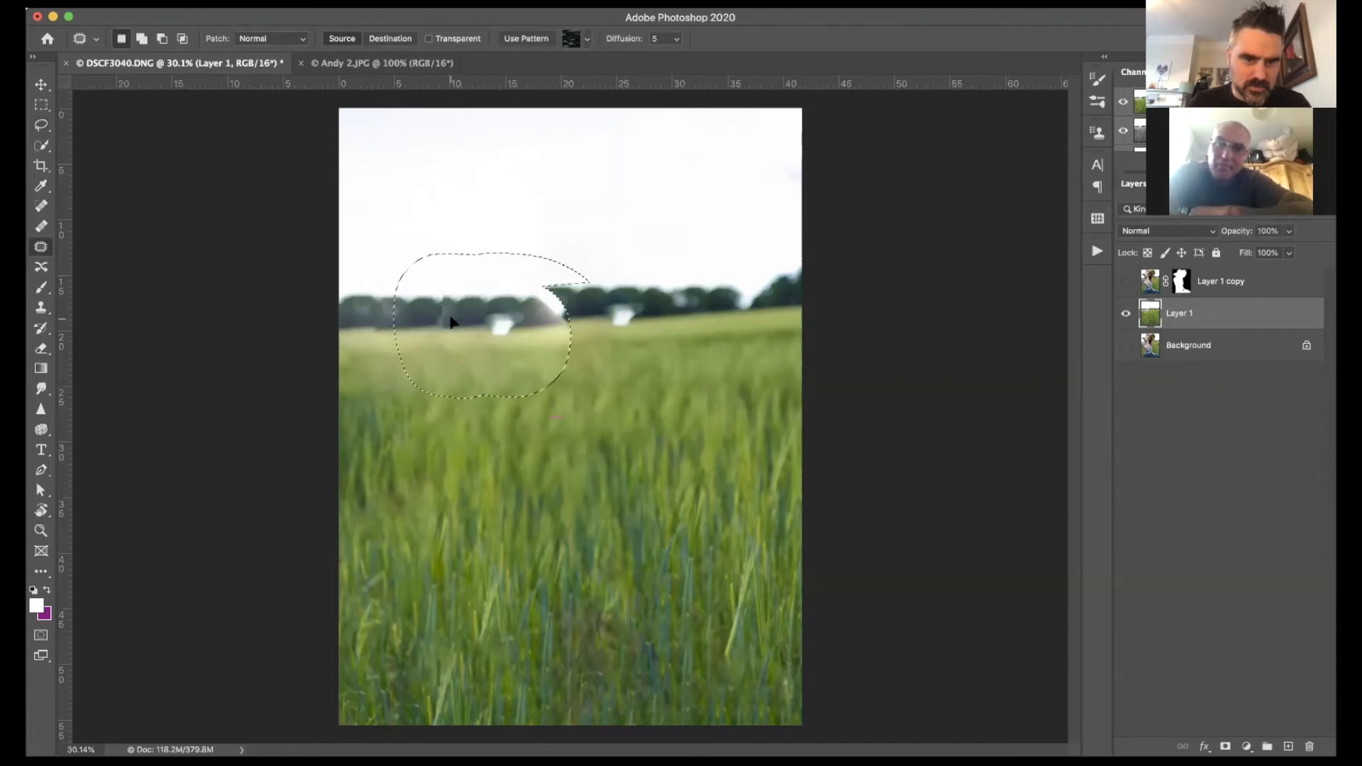
click(612, 331)
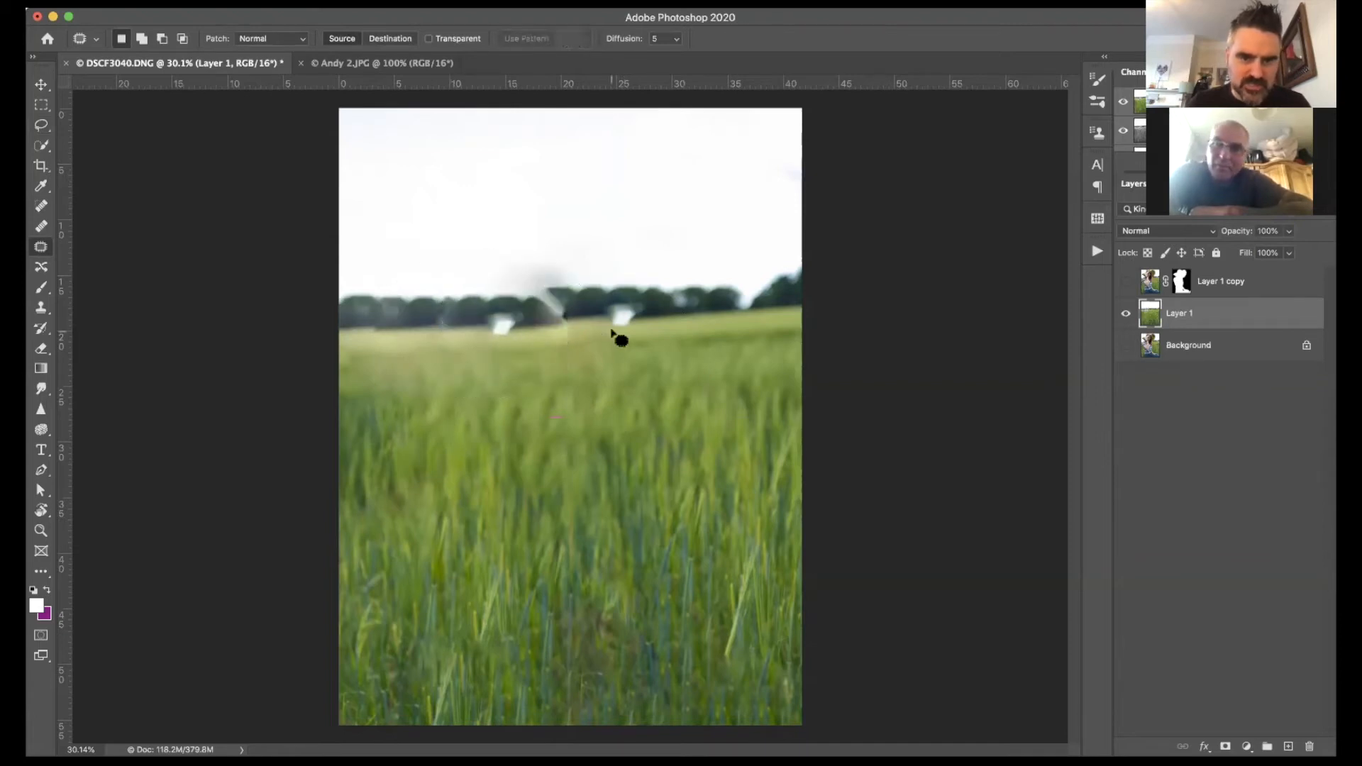
Step: Patch the smudge and bright gap in the middle of the tree line with nearby trees
drag(478, 274, 596, 310)
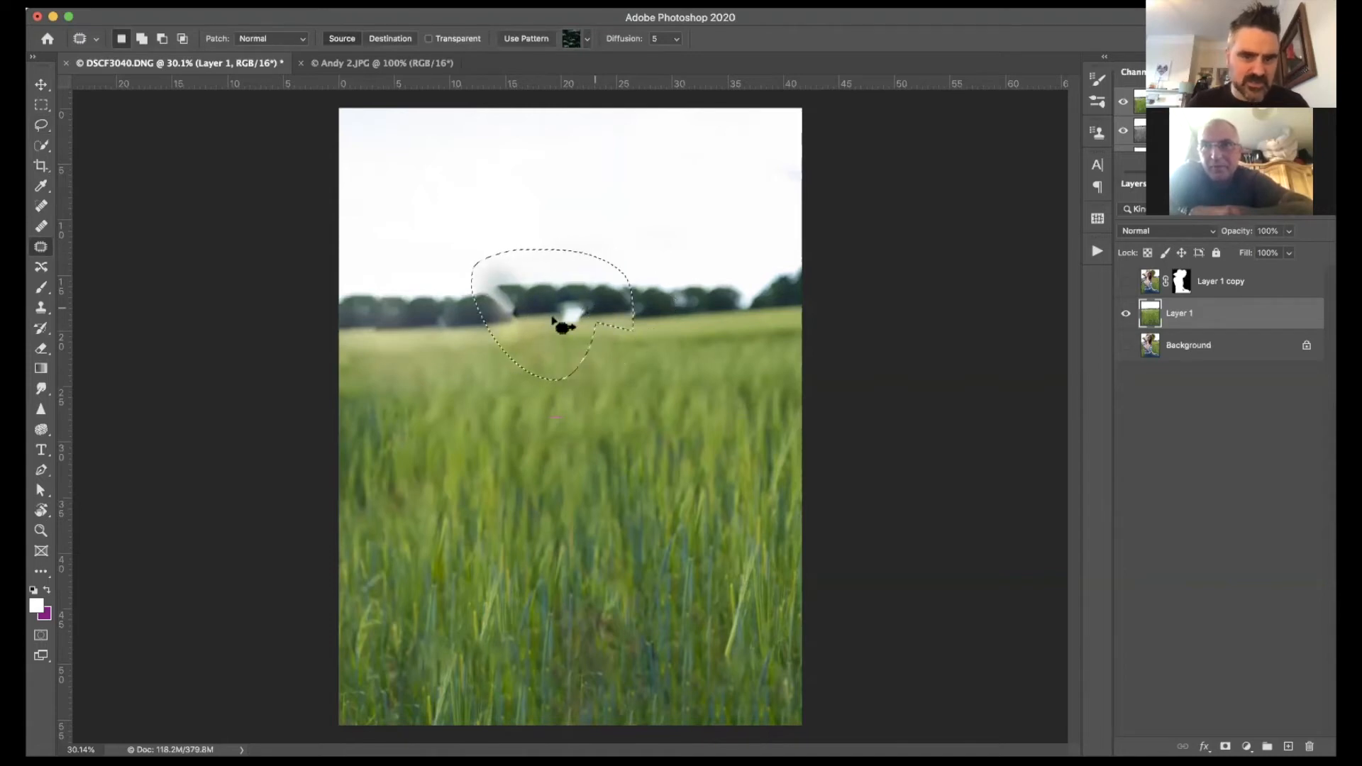
key(super+z)
key(super+z)
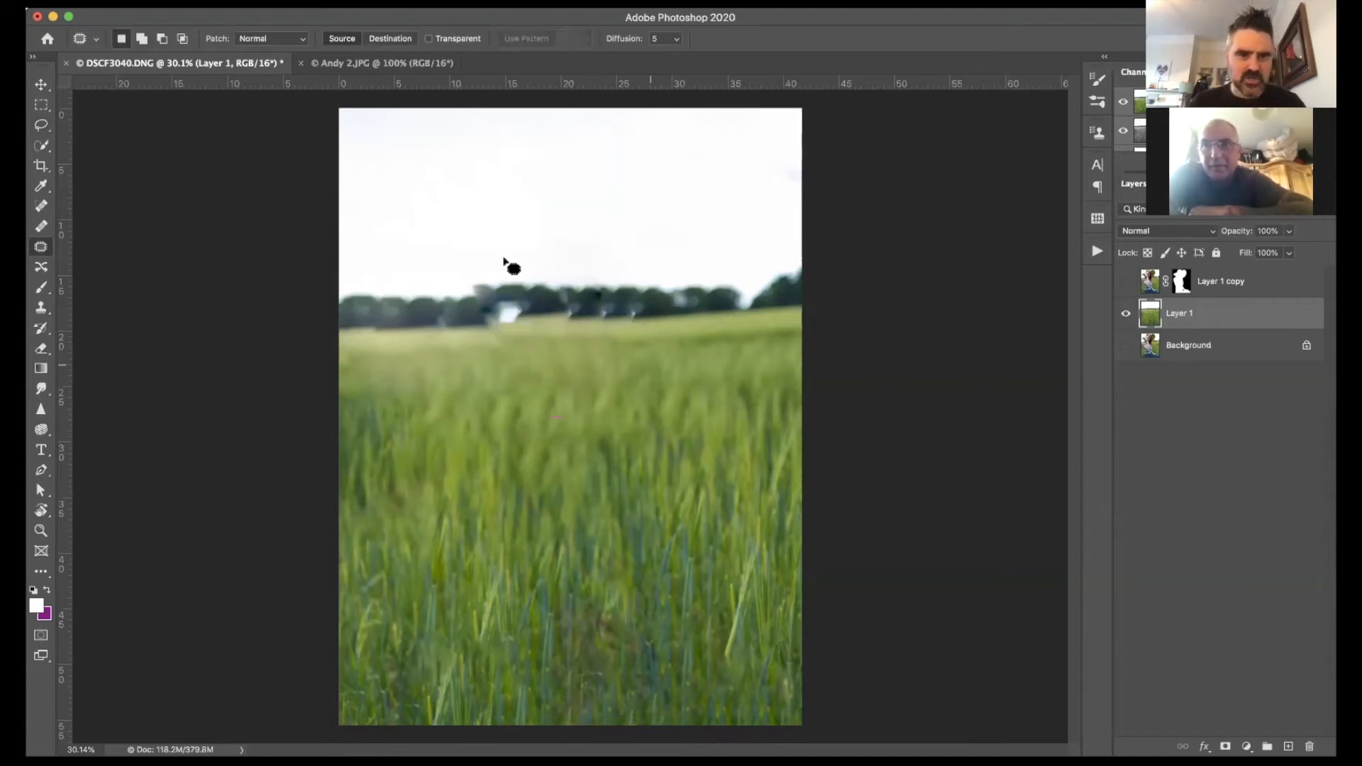
mouse_move(657, 288)
mouse_down()
mouse_move(665, 301)
mouse_move(593, 331)
mouse_move(661, 278)
mouse_move(628, 343)
mouse_move(591, 308)
mouse_move(614, 309)
mouse_up()
click(673, 313)
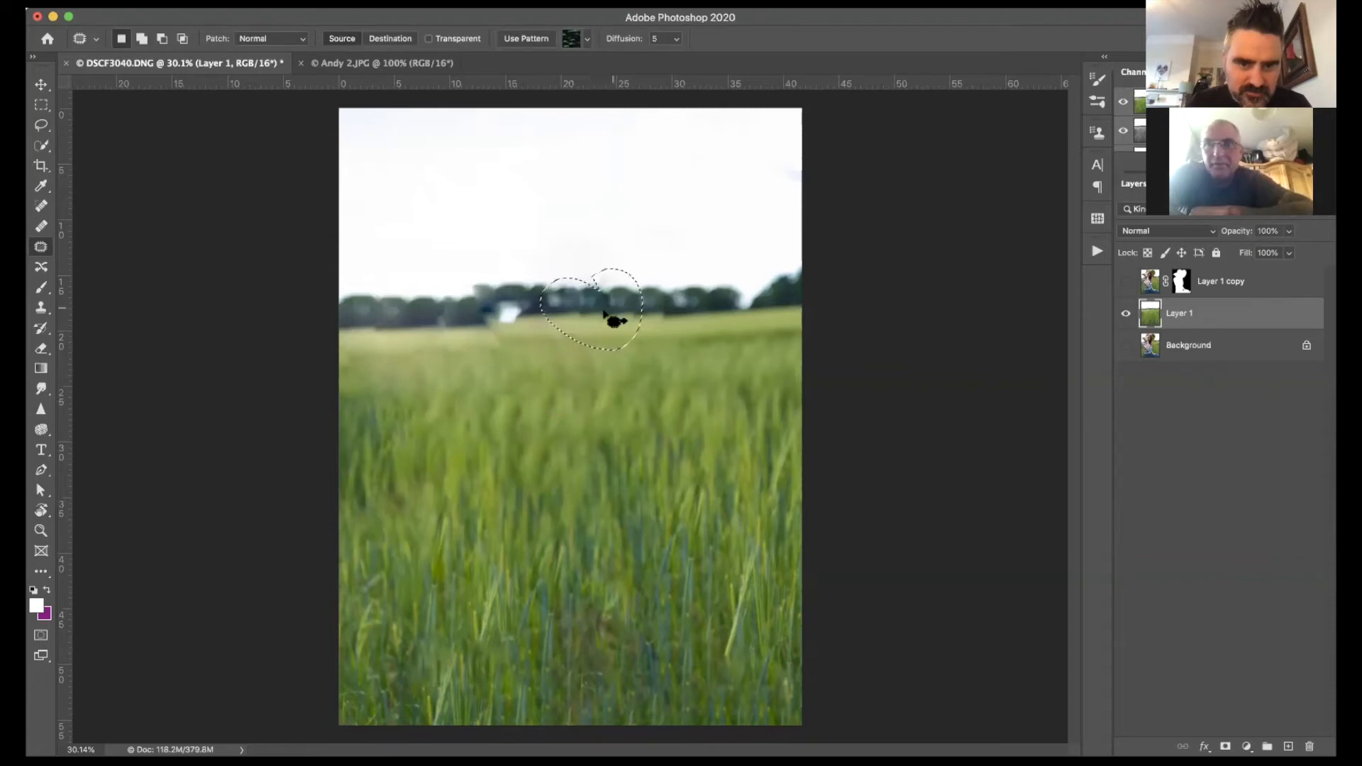
click(659, 343)
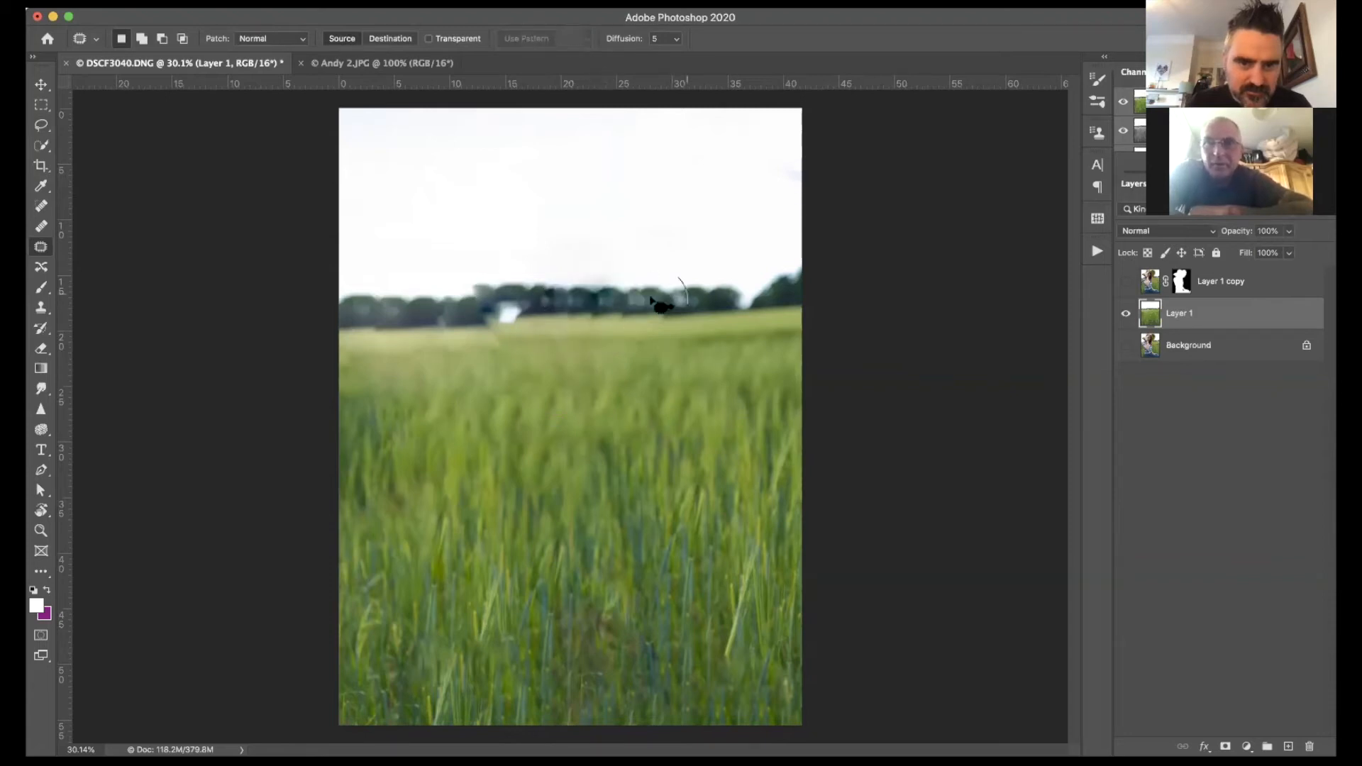
Step: Patch the remaining blotches and white gap along the central tree line, and clear the selection
mouse_move(679, 278)
mouse_down()
mouse_move(610, 304)
mouse_move(683, 297)
mouse_move(399, 319)
mouse_up()
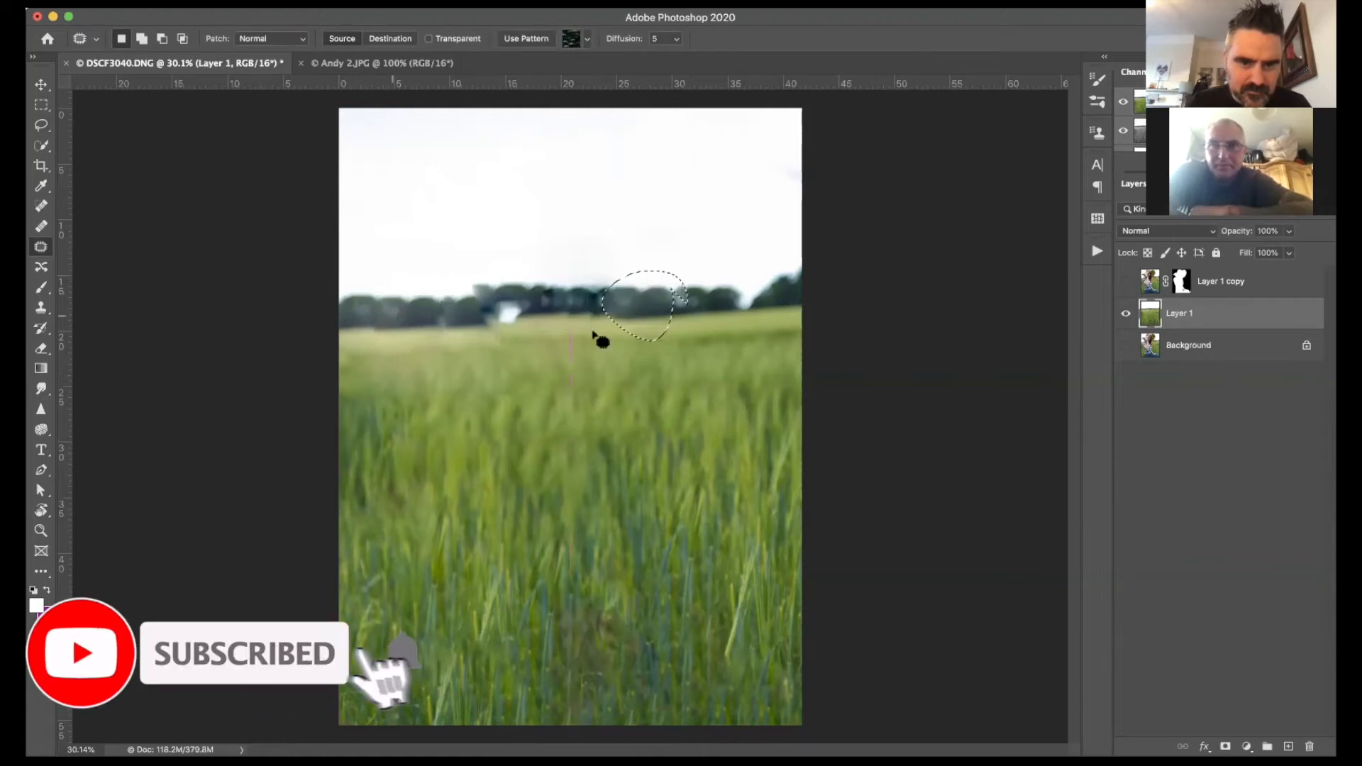
click(608, 283)
drag(618, 341, 691, 310)
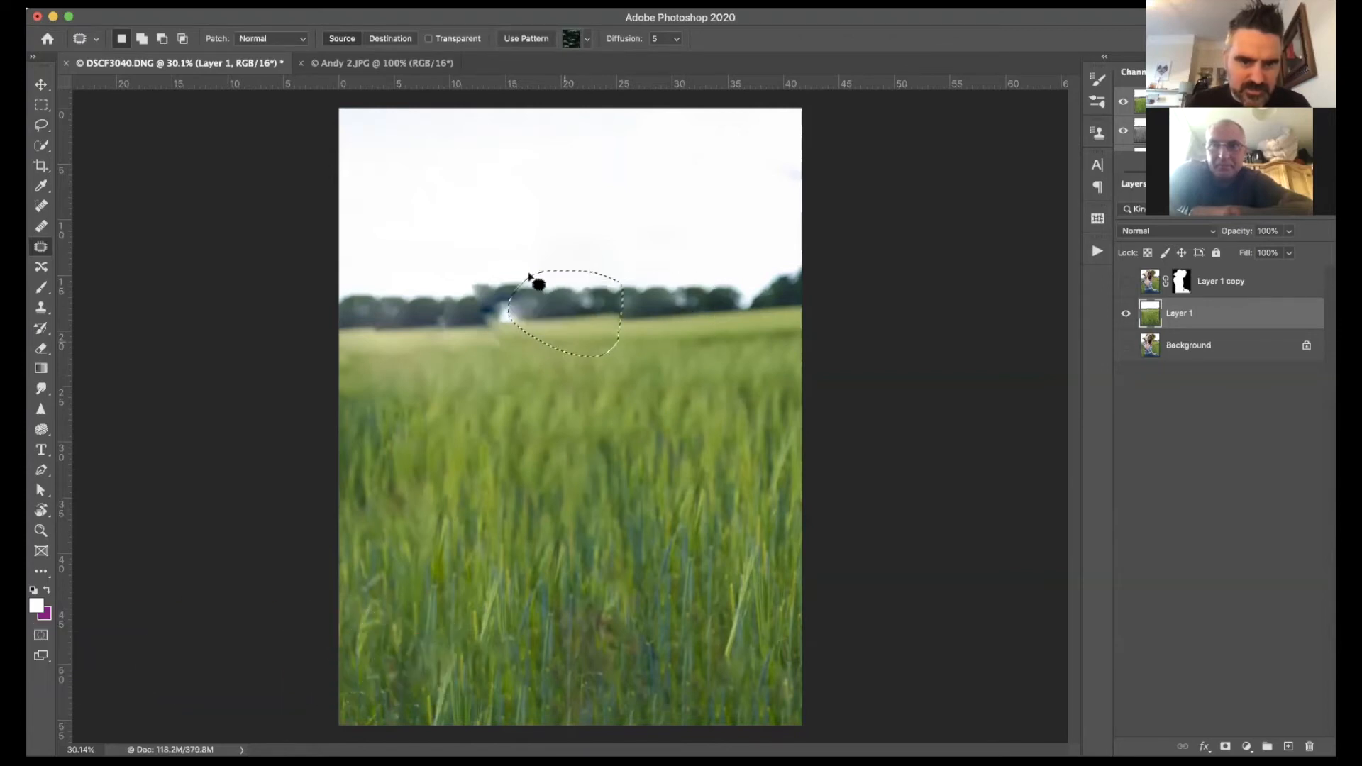
mouse_move(532, 274)
mouse_down()
mouse_move(548, 346)
mouse_move(527, 288)
mouse_move(587, 317)
mouse_up()
key(ctrl+d)
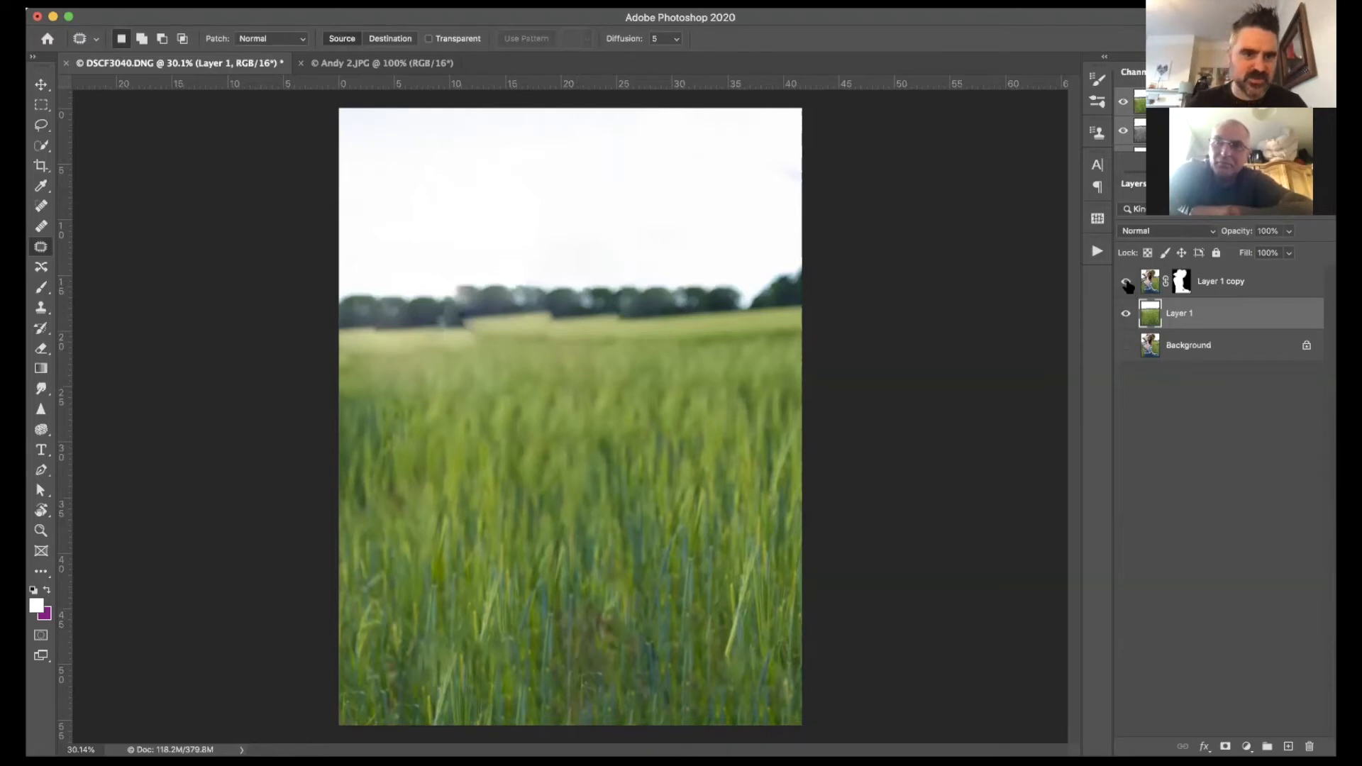
Step: Check the background behind the woman, patch the uneven field edge left of centre, and show Layer 1 copy again
click(1127, 284)
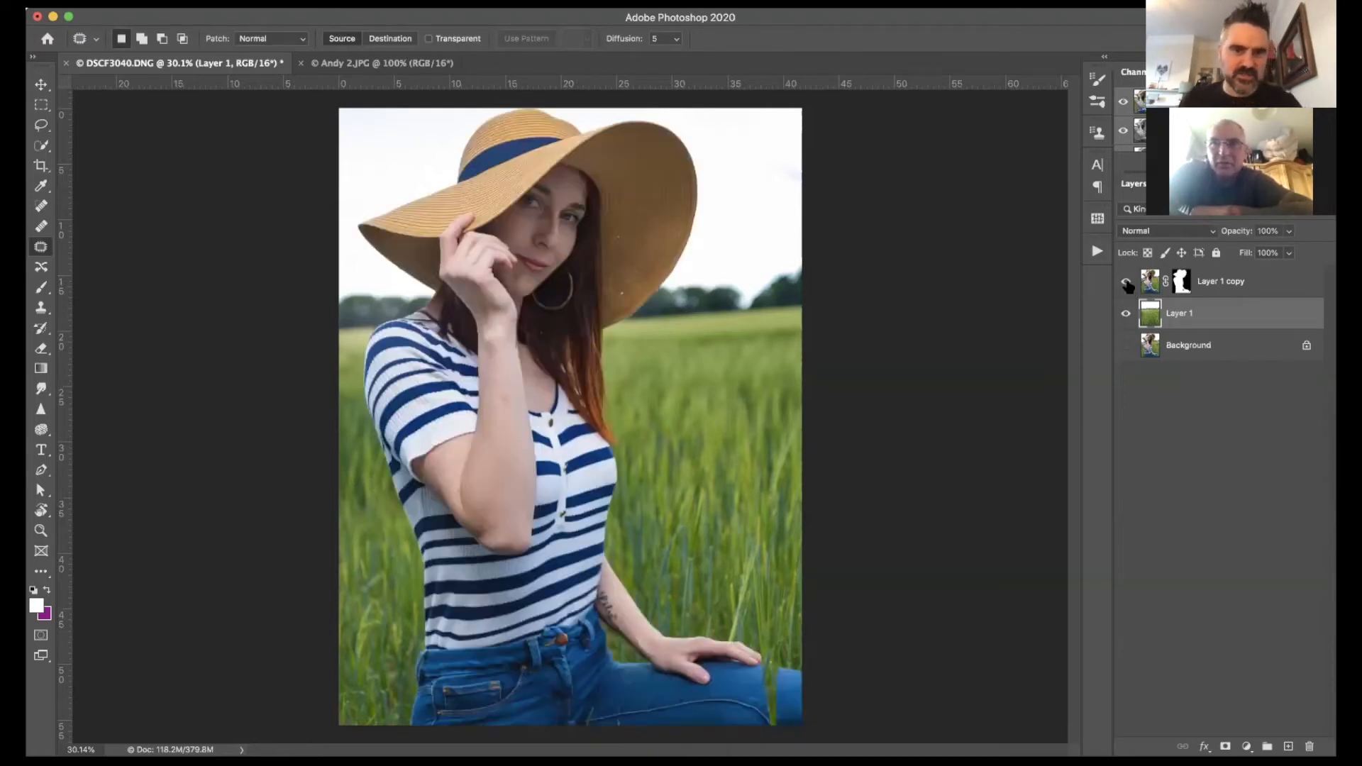
click(1128, 284)
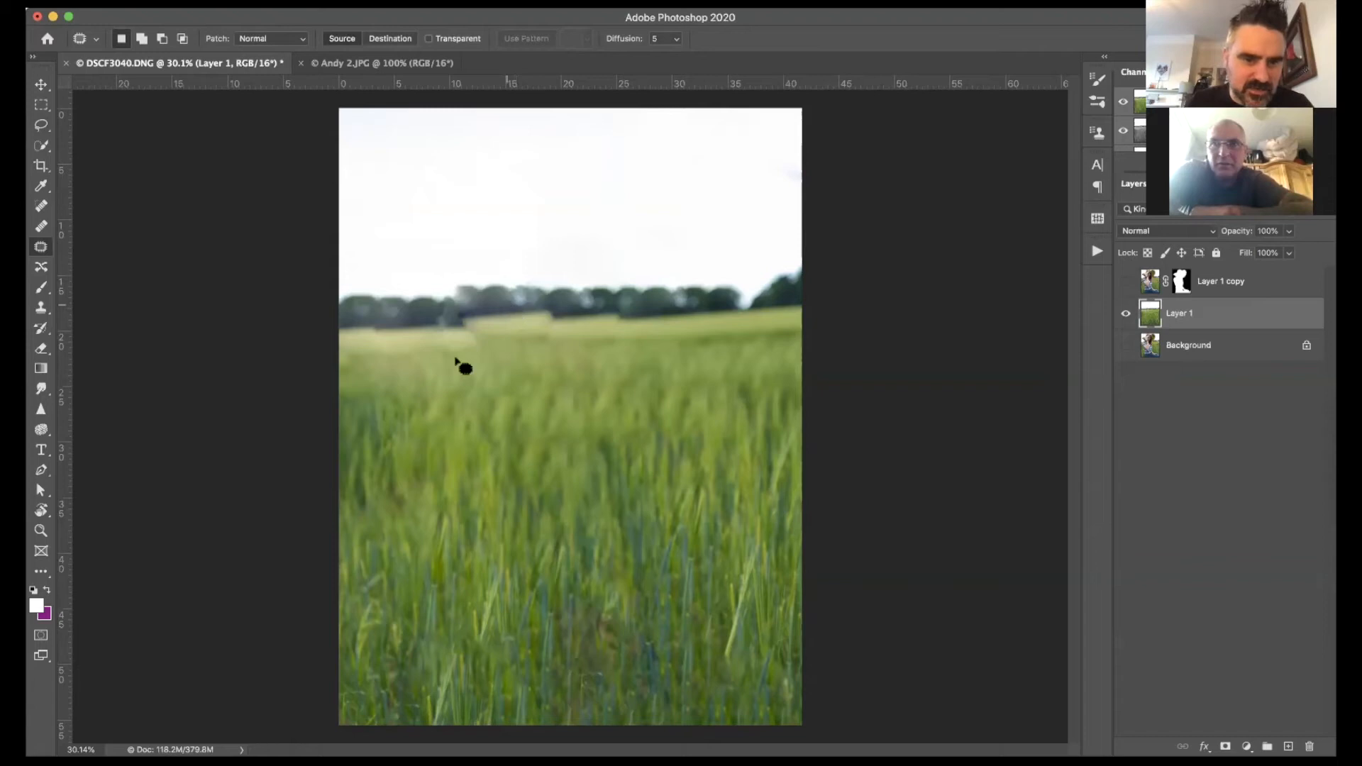
mouse_move(456, 360)
mouse_down()
mouse_move(486, 291)
mouse_move(466, 323)
mouse_up()
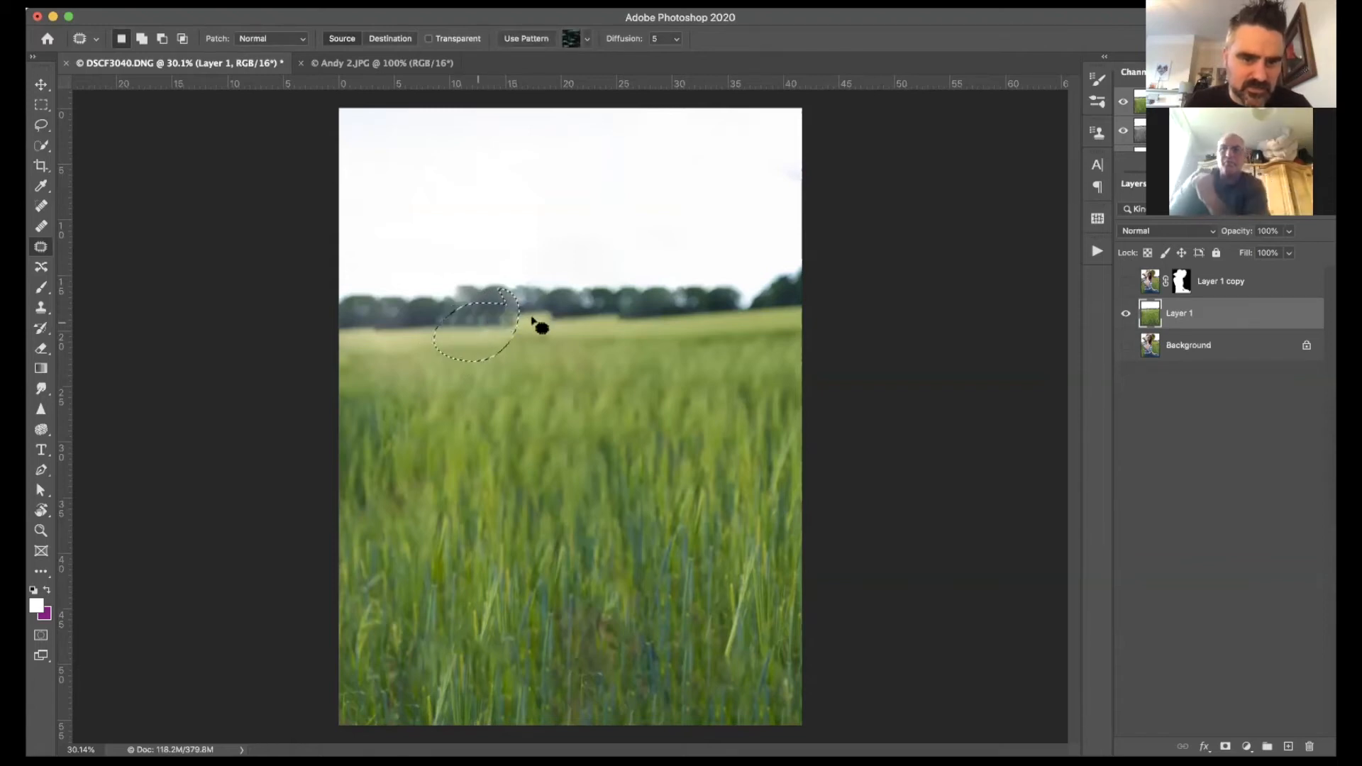
mouse_move(537, 322)
mouse_down()
mouse_move(438, 306)
mouse_move(532, 318)
mouse_up()
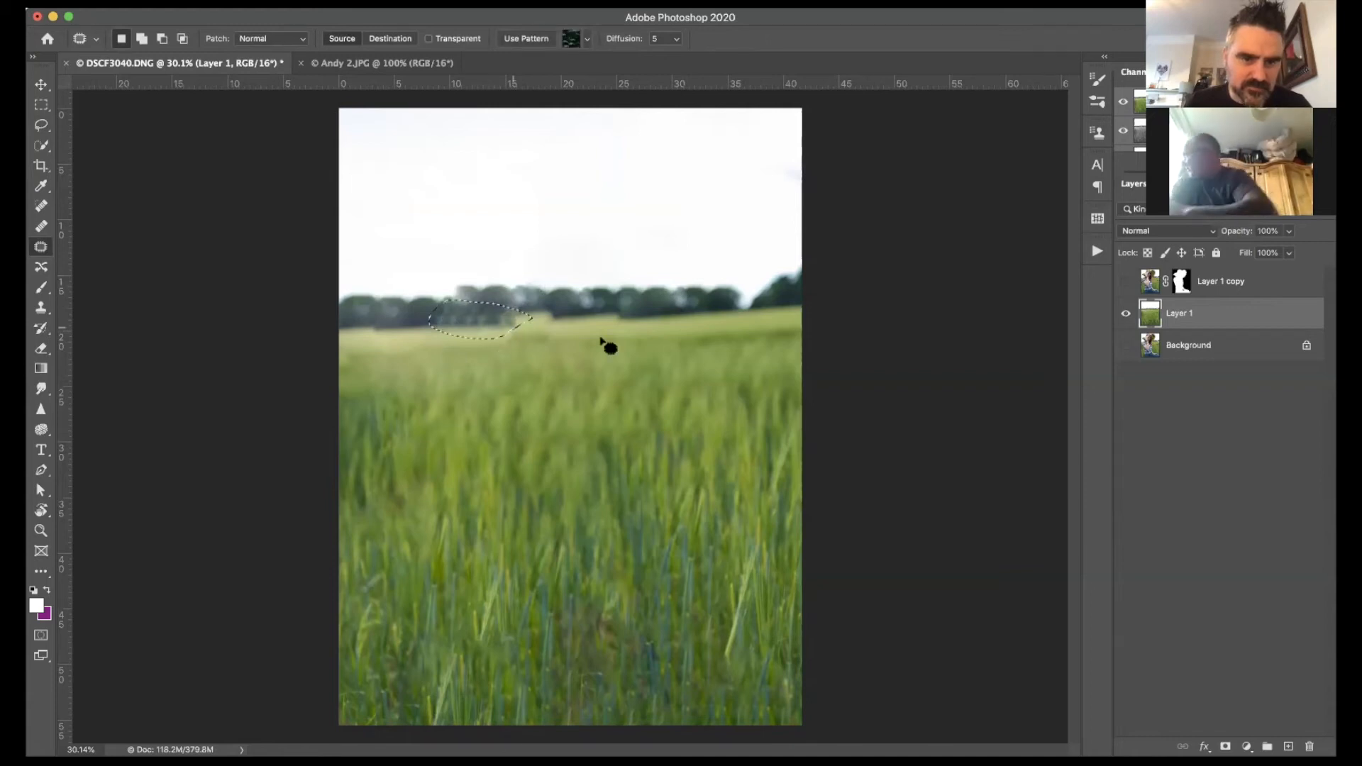
key(super+d)
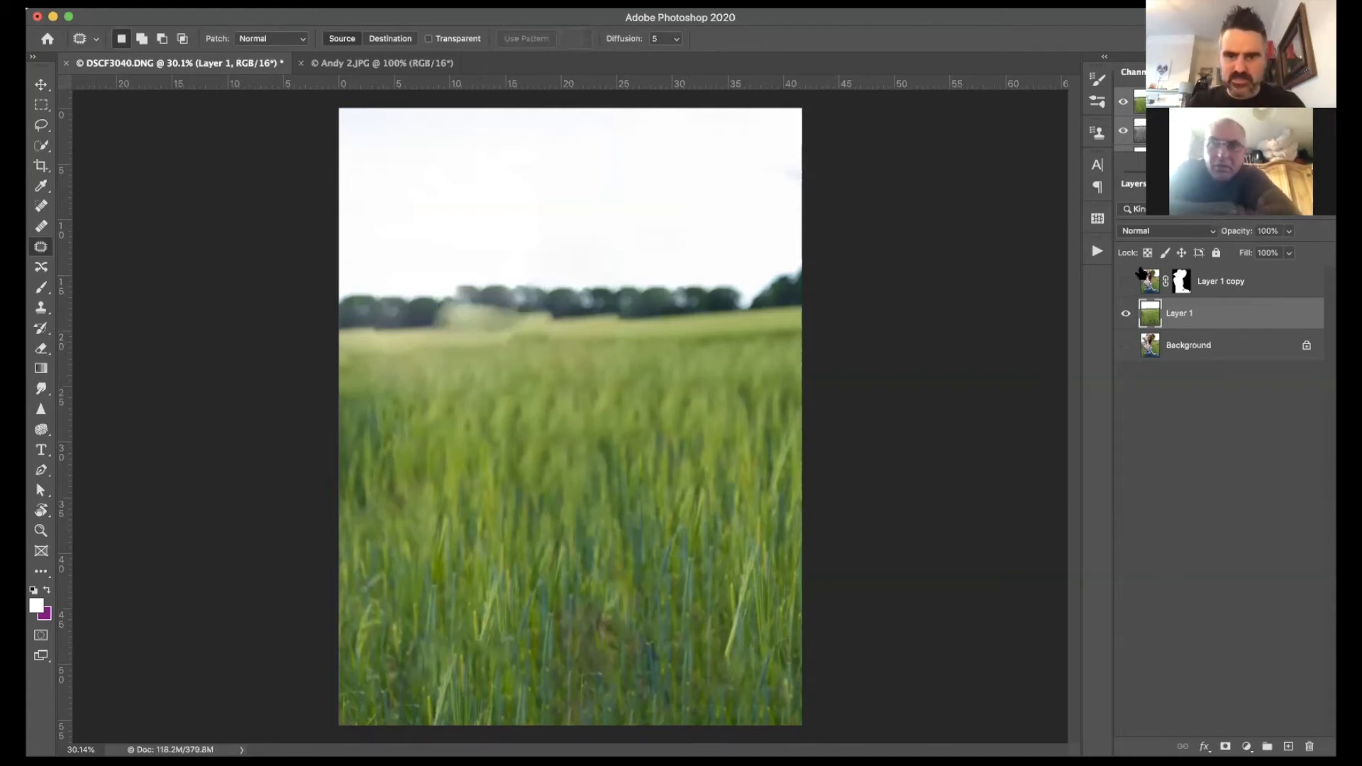
click(1126, 281)
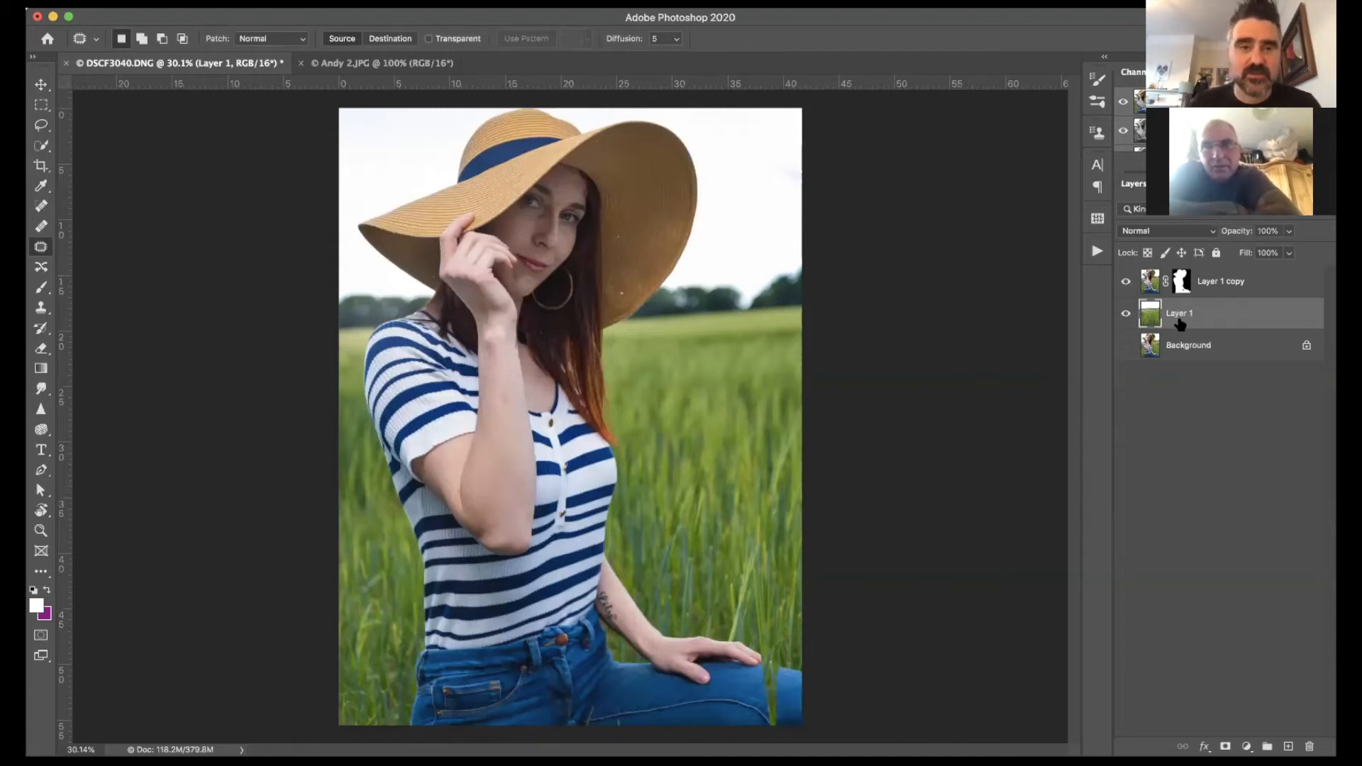
Step: Convert Layer 1 for Smart Filters and start a Tilt-Shift blur on it
click(399, 4)
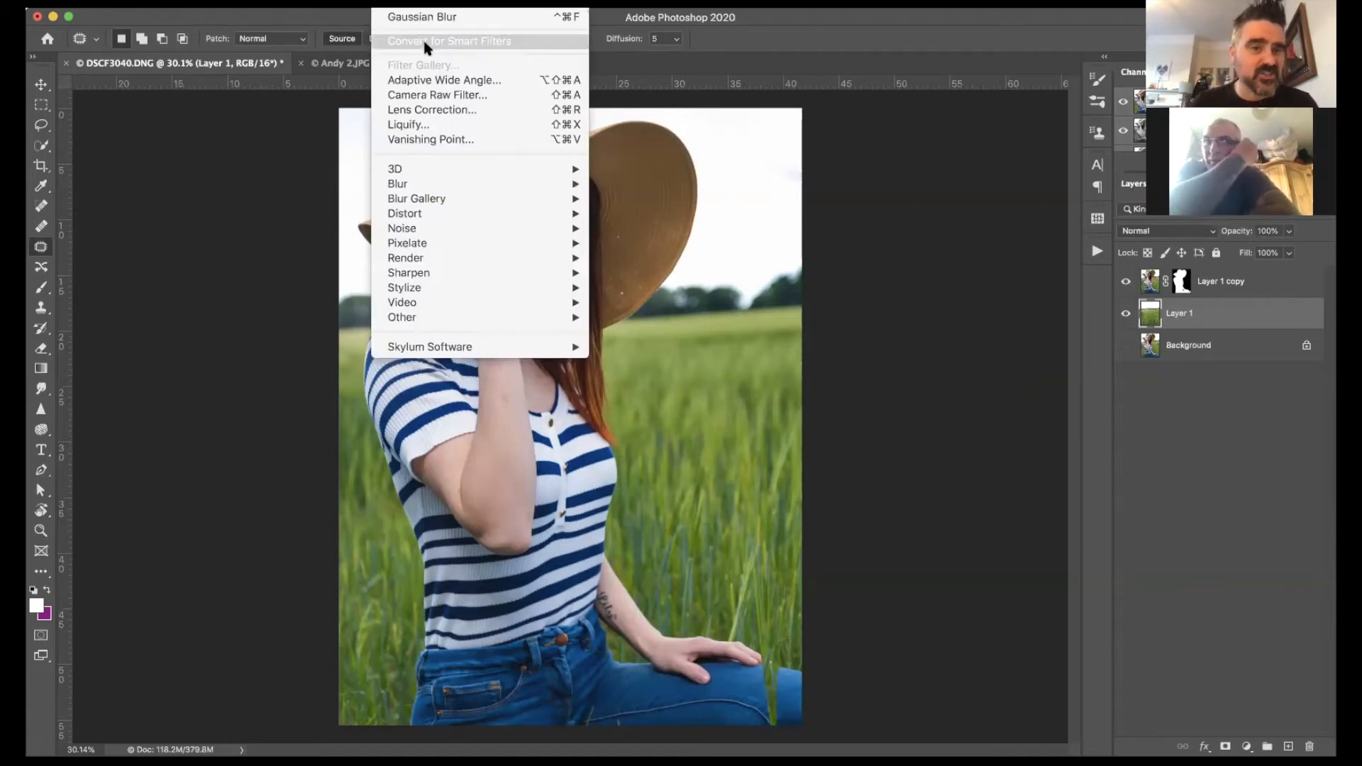
click(426, 44)
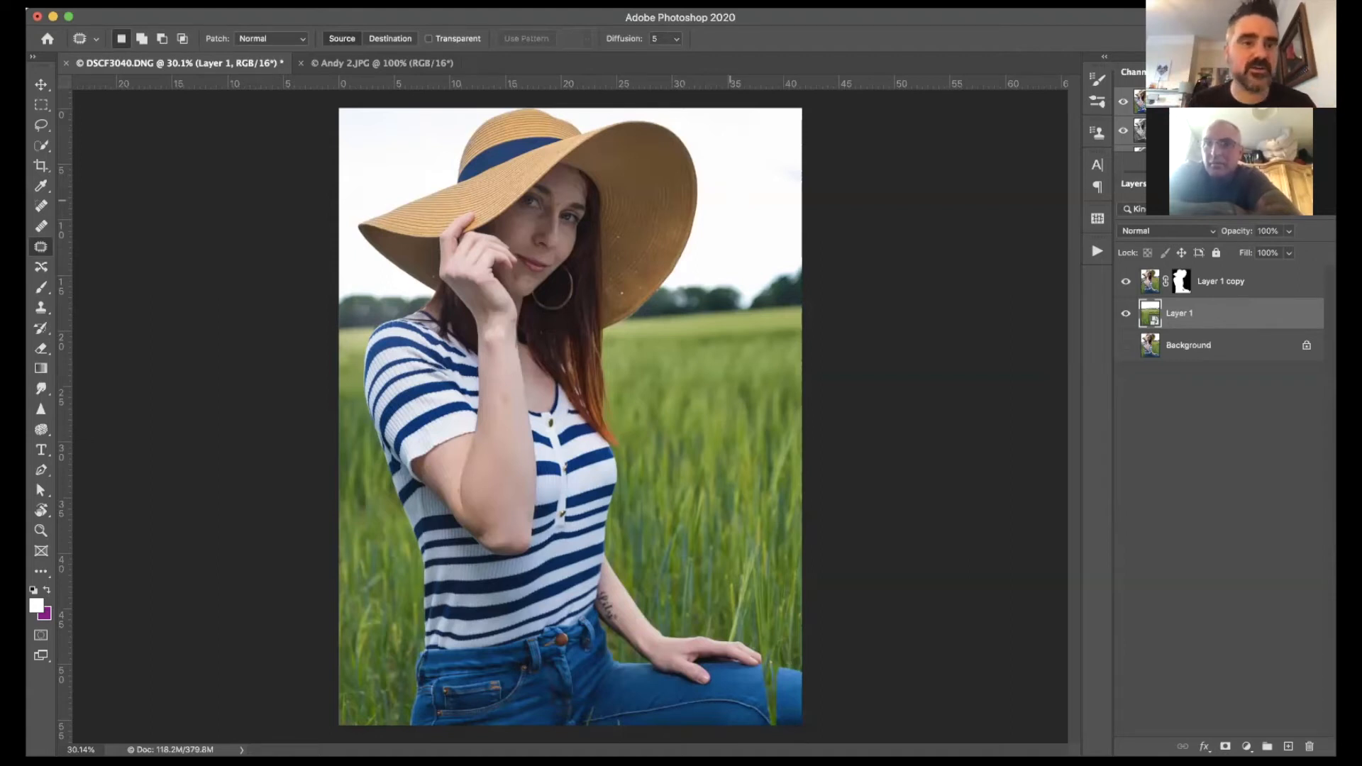
click(387, 3)
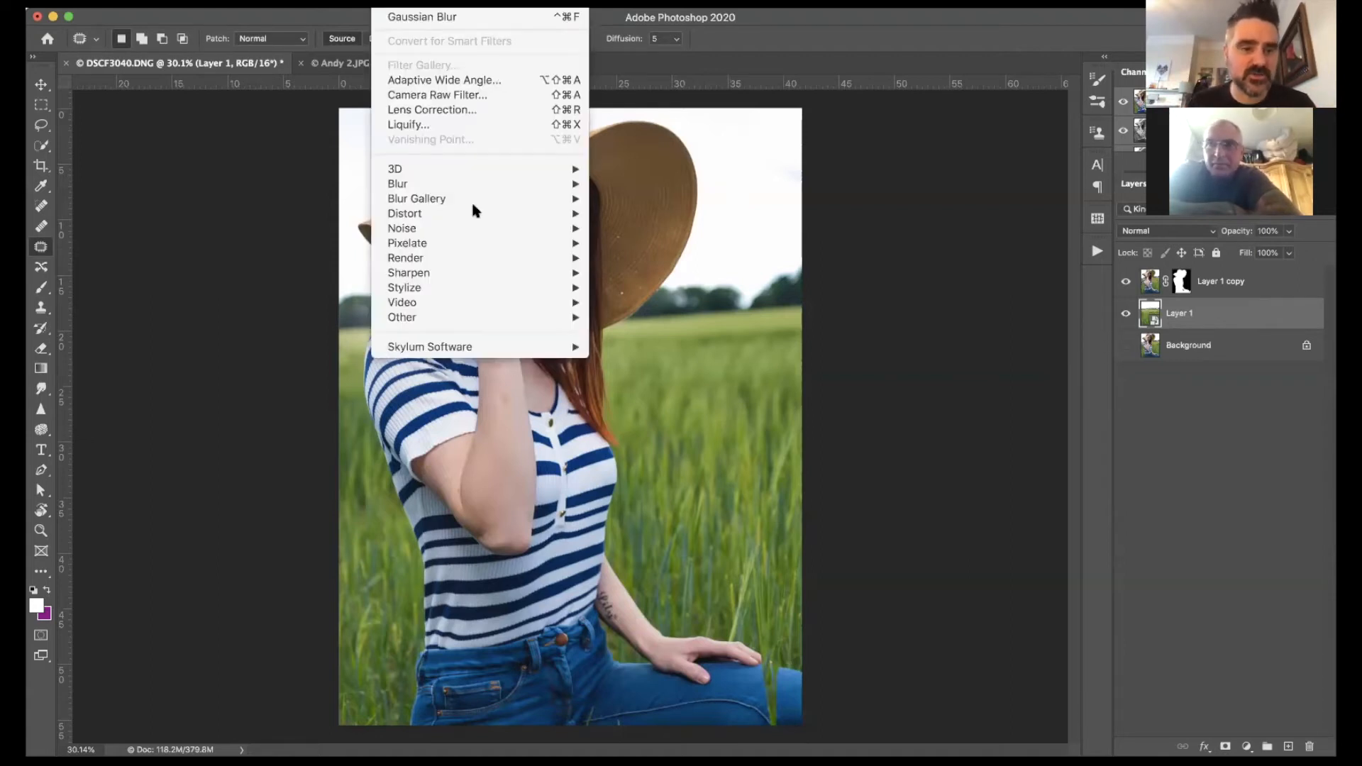
mouse_move(544, 201)
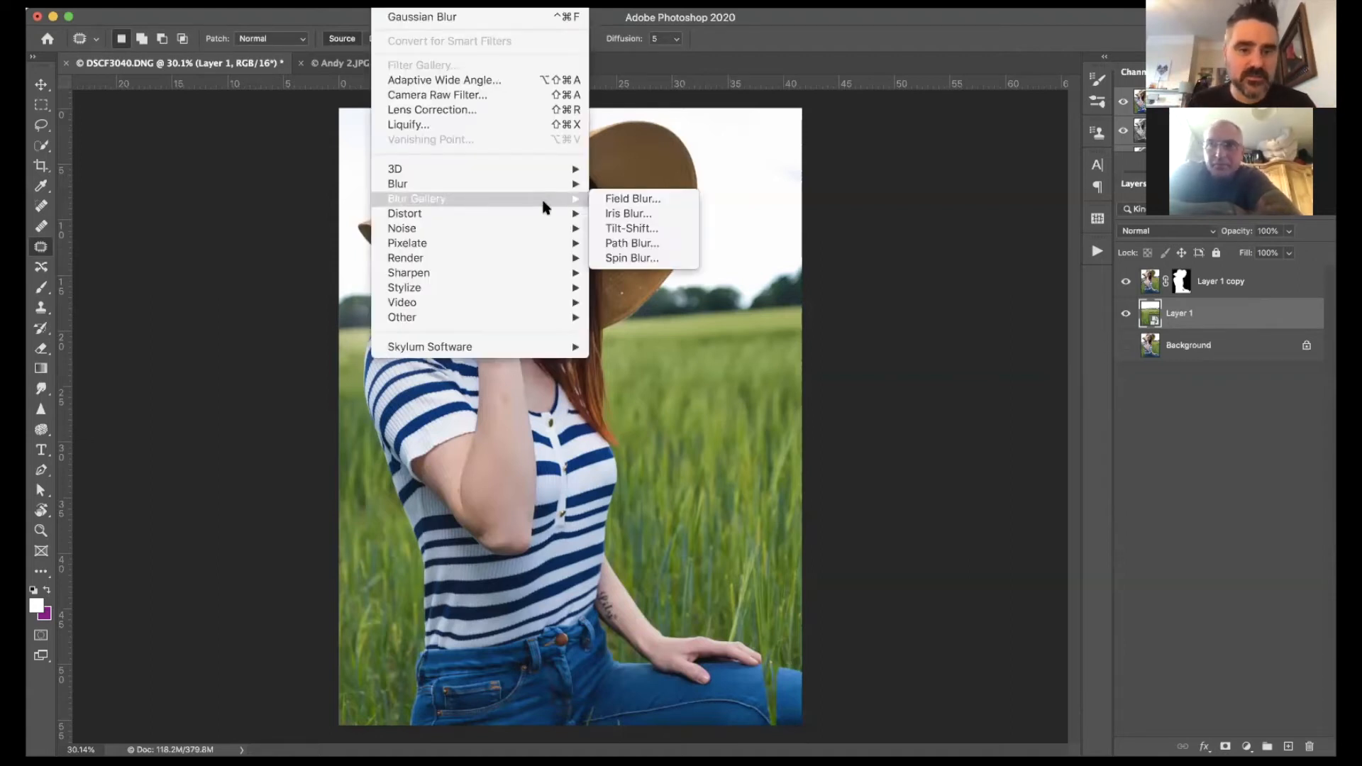
click(642, 229)
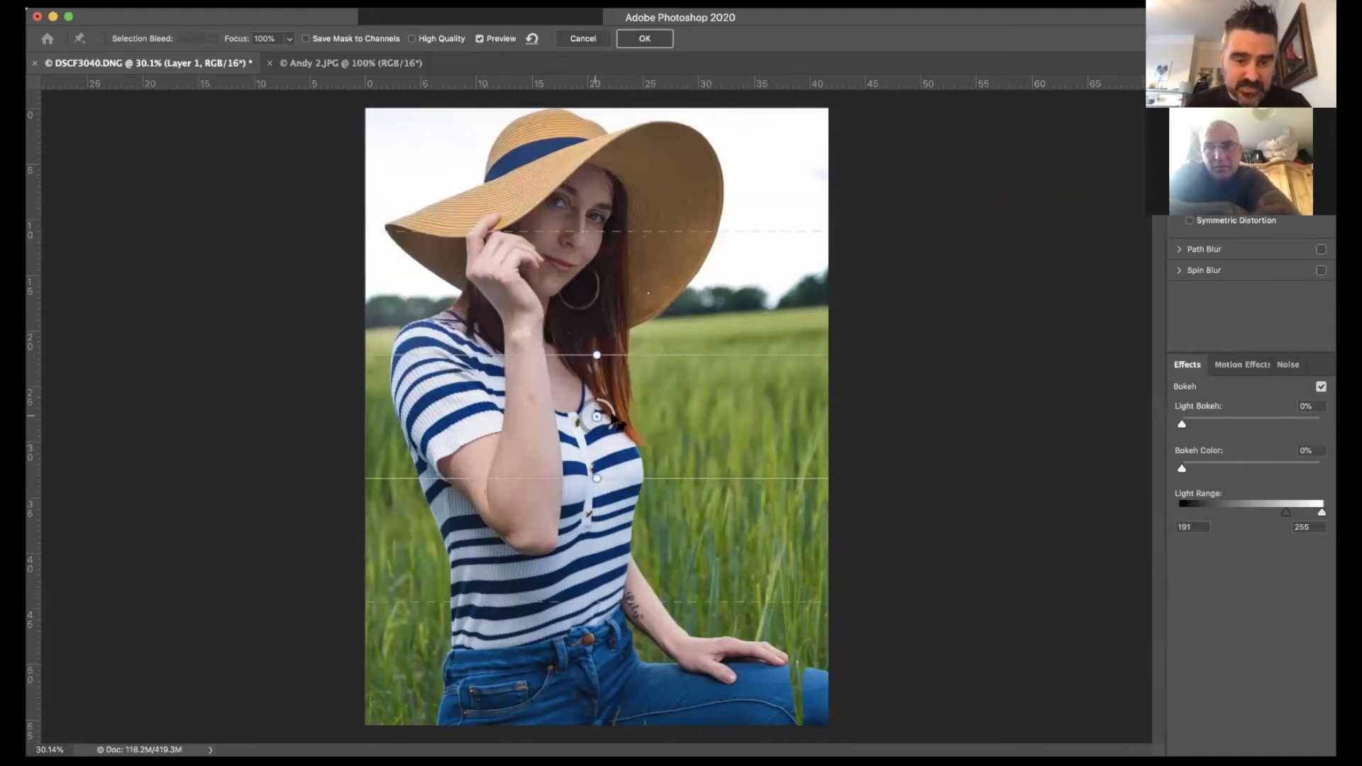
Step: Move the tilt-shift centre below the photo's bottom edge and raise the upper dashed blur line to the woman's shoulders
drag(598, 418, 646, 420)
click(618, 516)
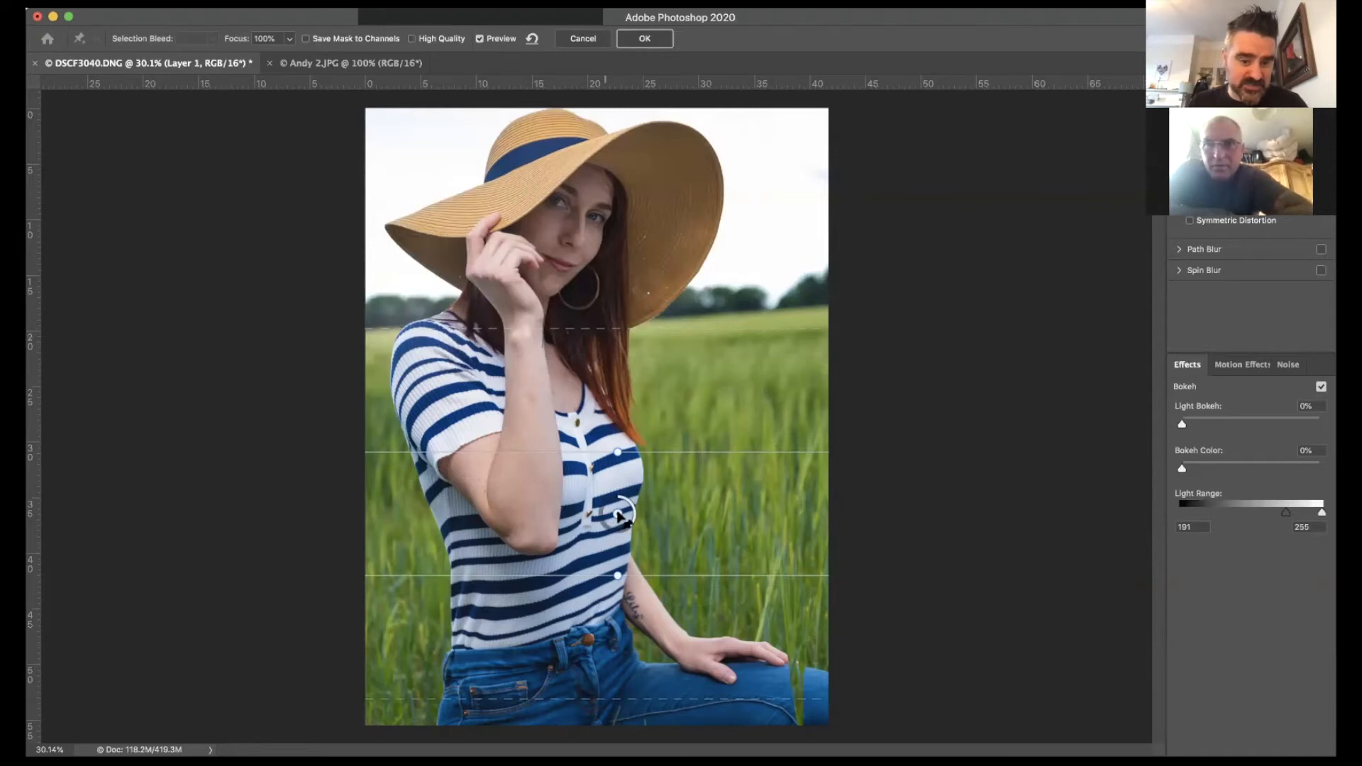
drag(619, 514, 607, 650)
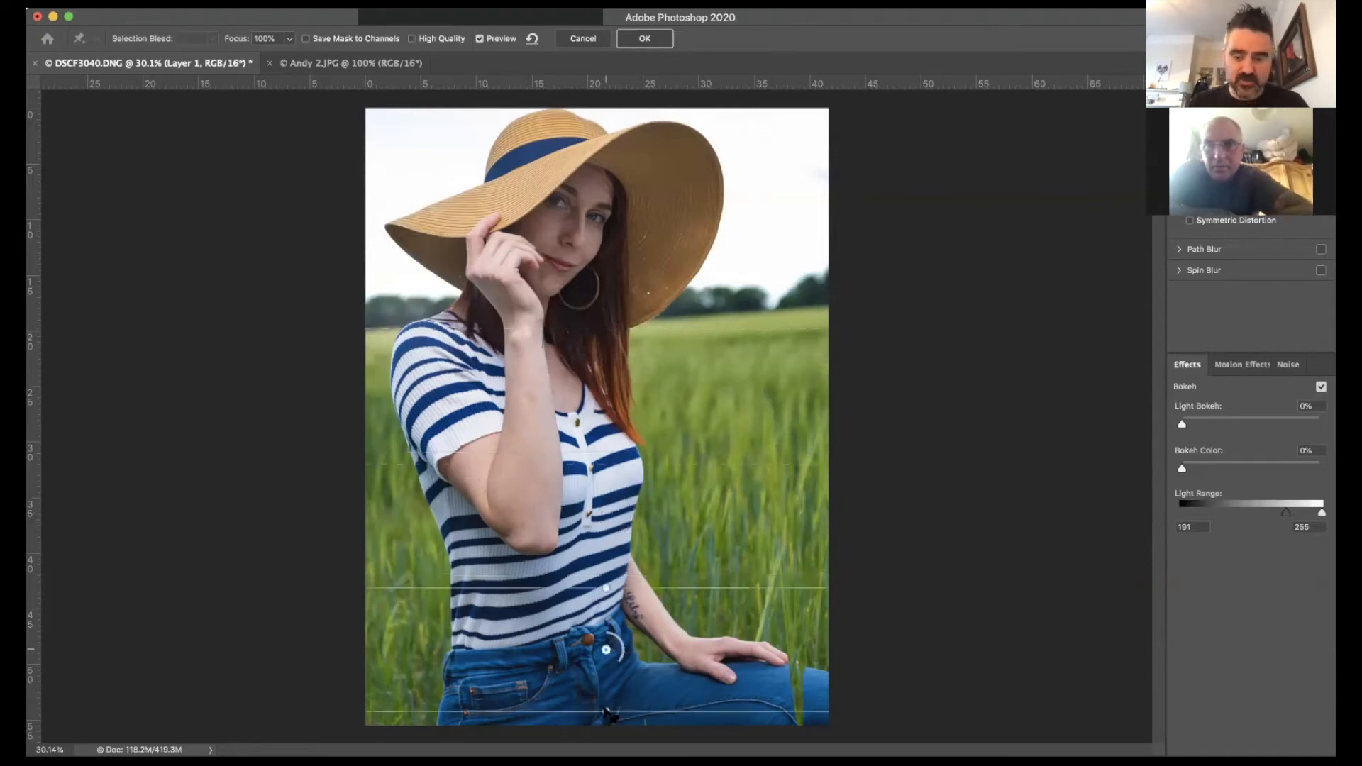
drag(608, 713, 608, 713)
key(super+minus)
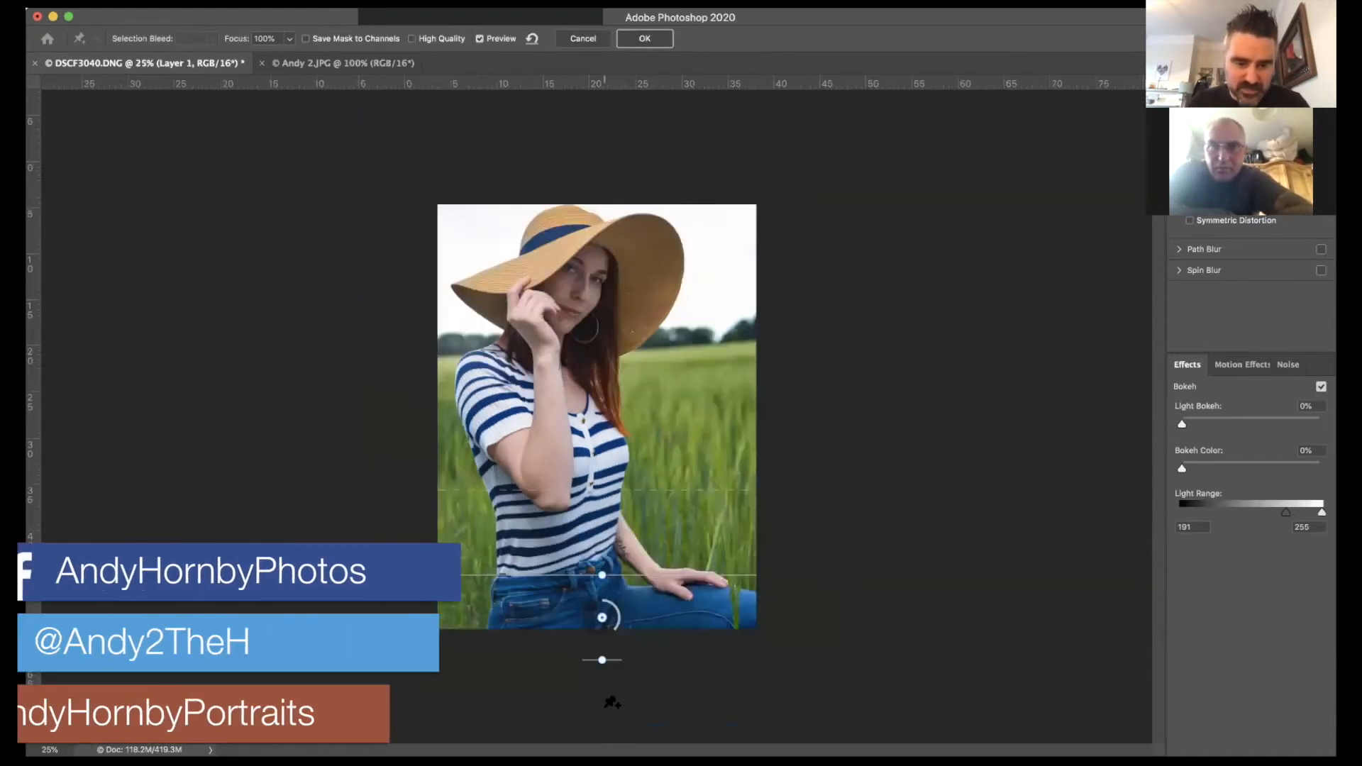
key(super+minus)
drag(606, 542, 605, 601)
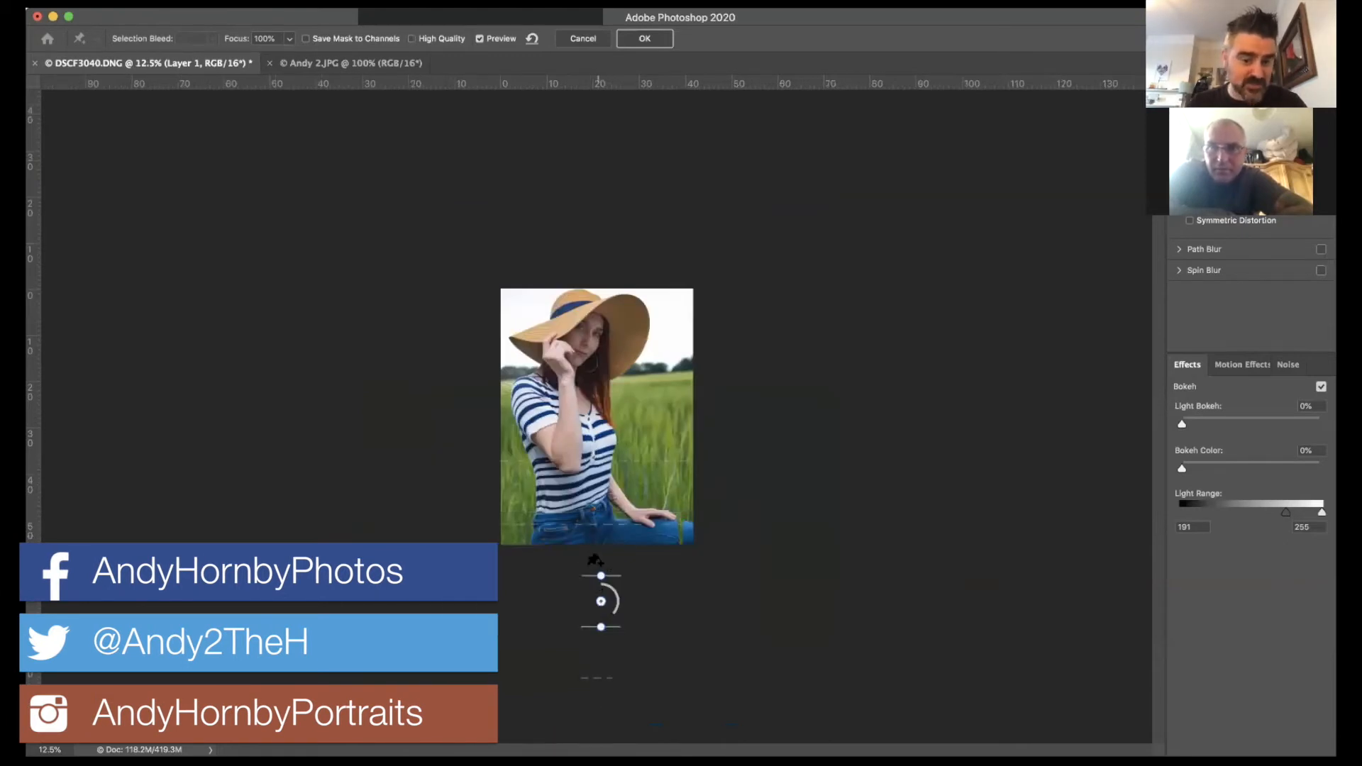
drag(600, 601, 600, 596)
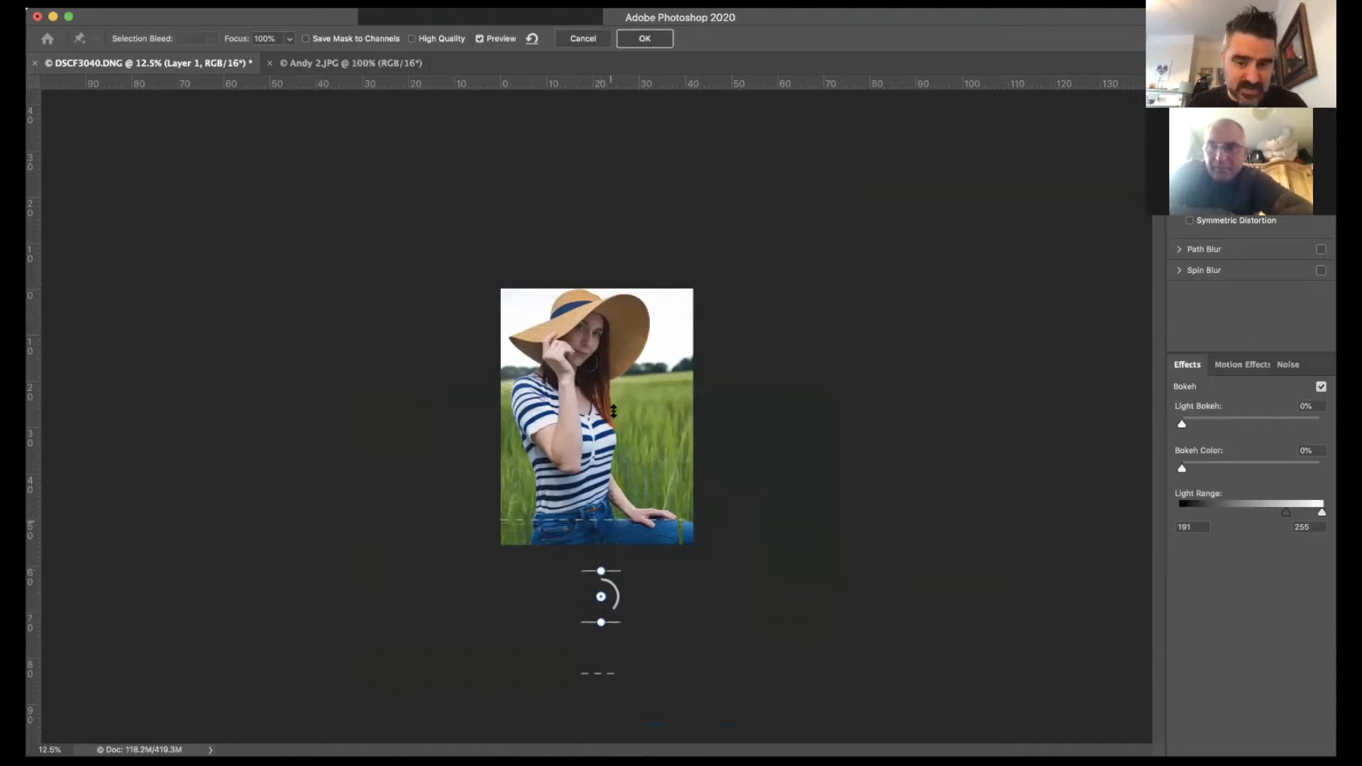
drag(614, 412, 612, 382)
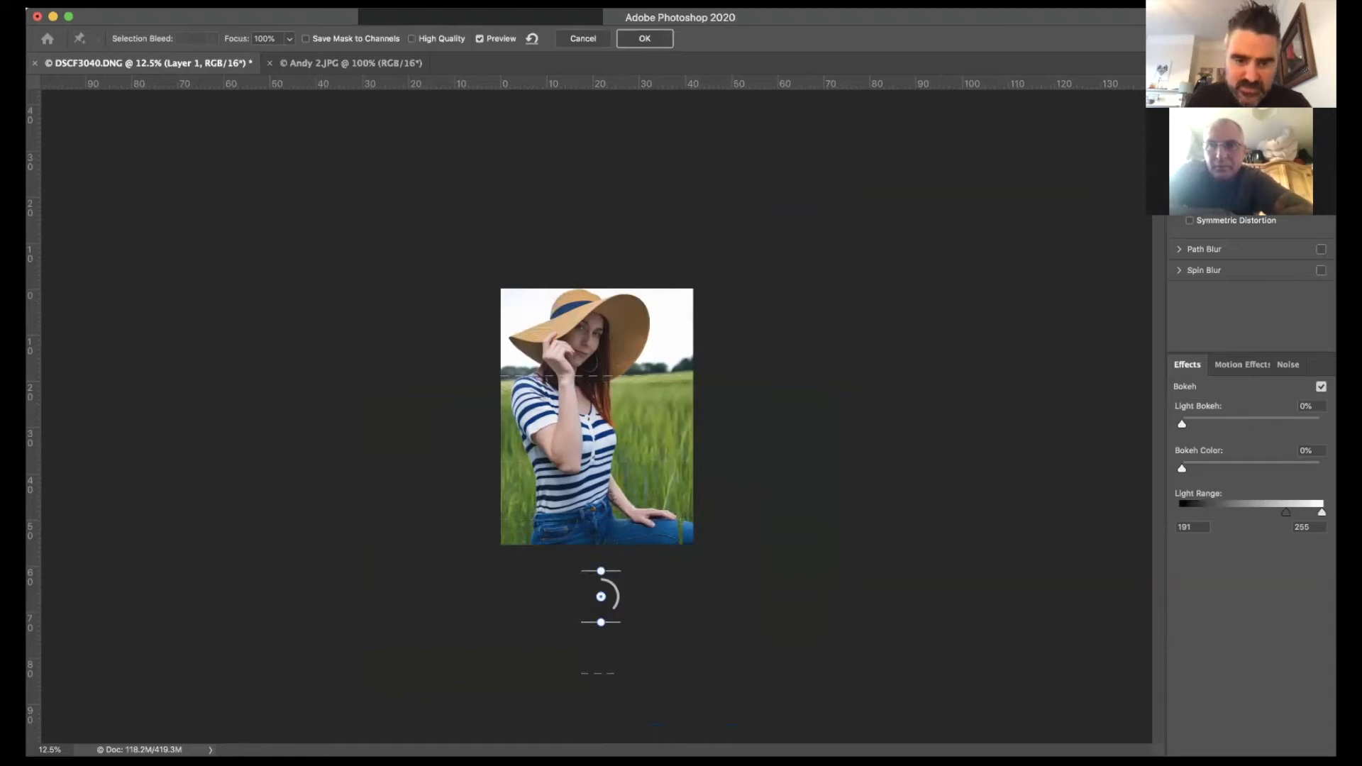
Step: Apply the configured Blur Gallery effect to Layer 1
key(super+equal)
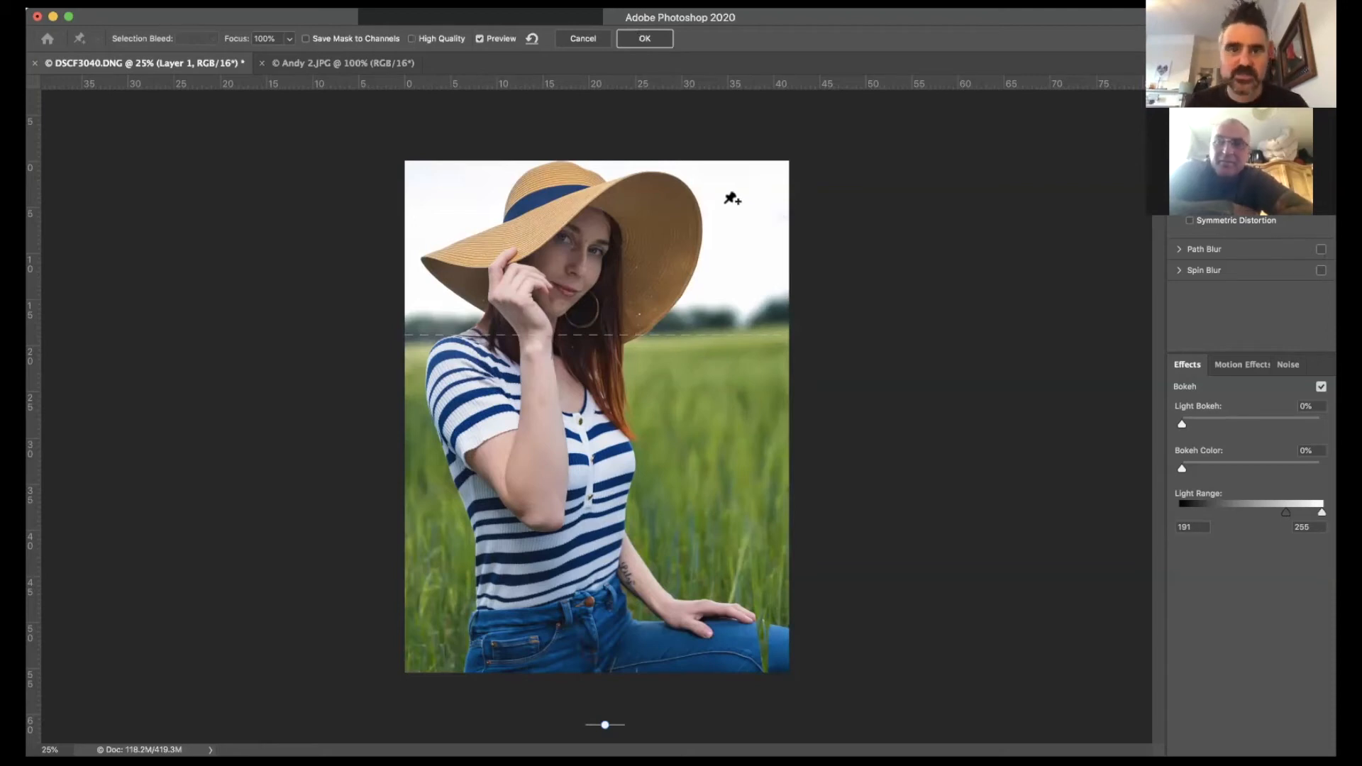
click(638, 42)
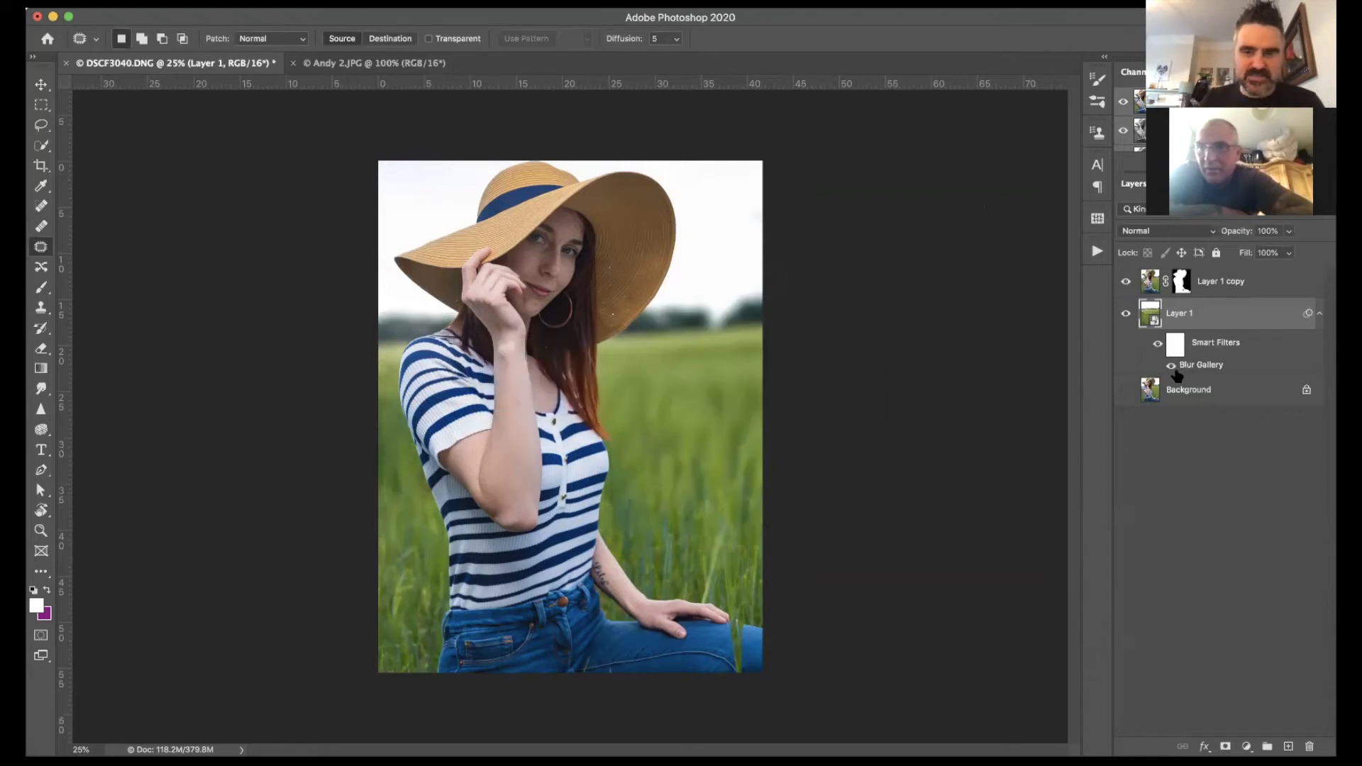
Step: Compare the blurred composite with the original photo by toggling visibility of Layer 1, Layer 1 copy and the Background
click(1126, 316)
click(1127, 317)
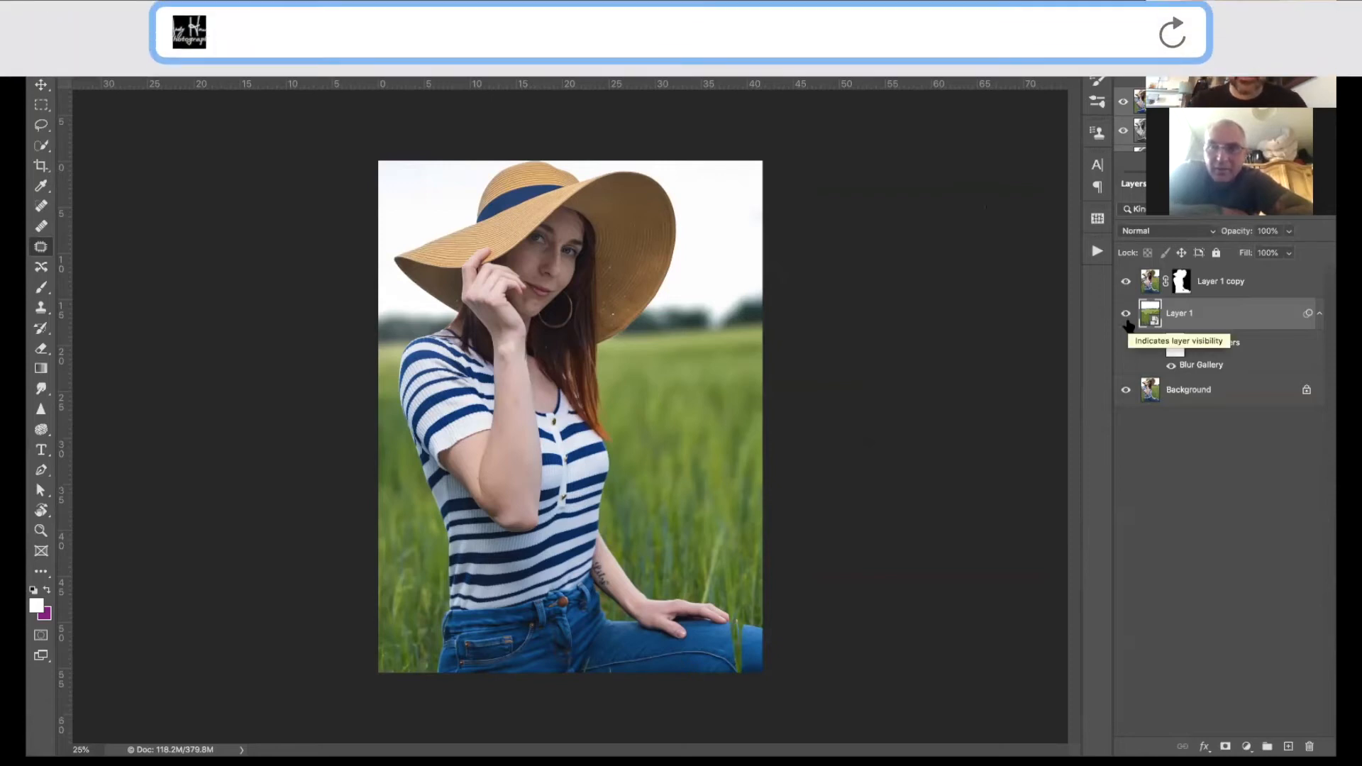
click(1127, 283)
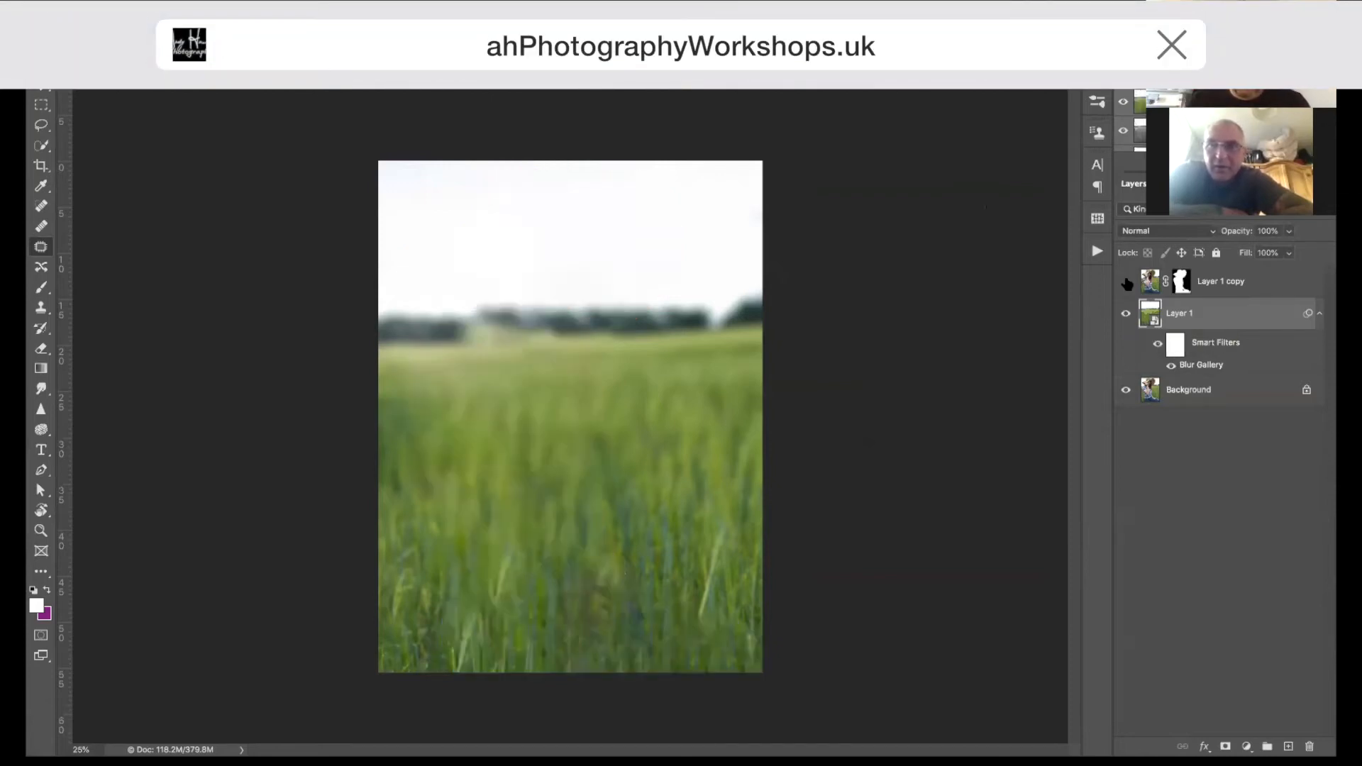
click(1128, 283)
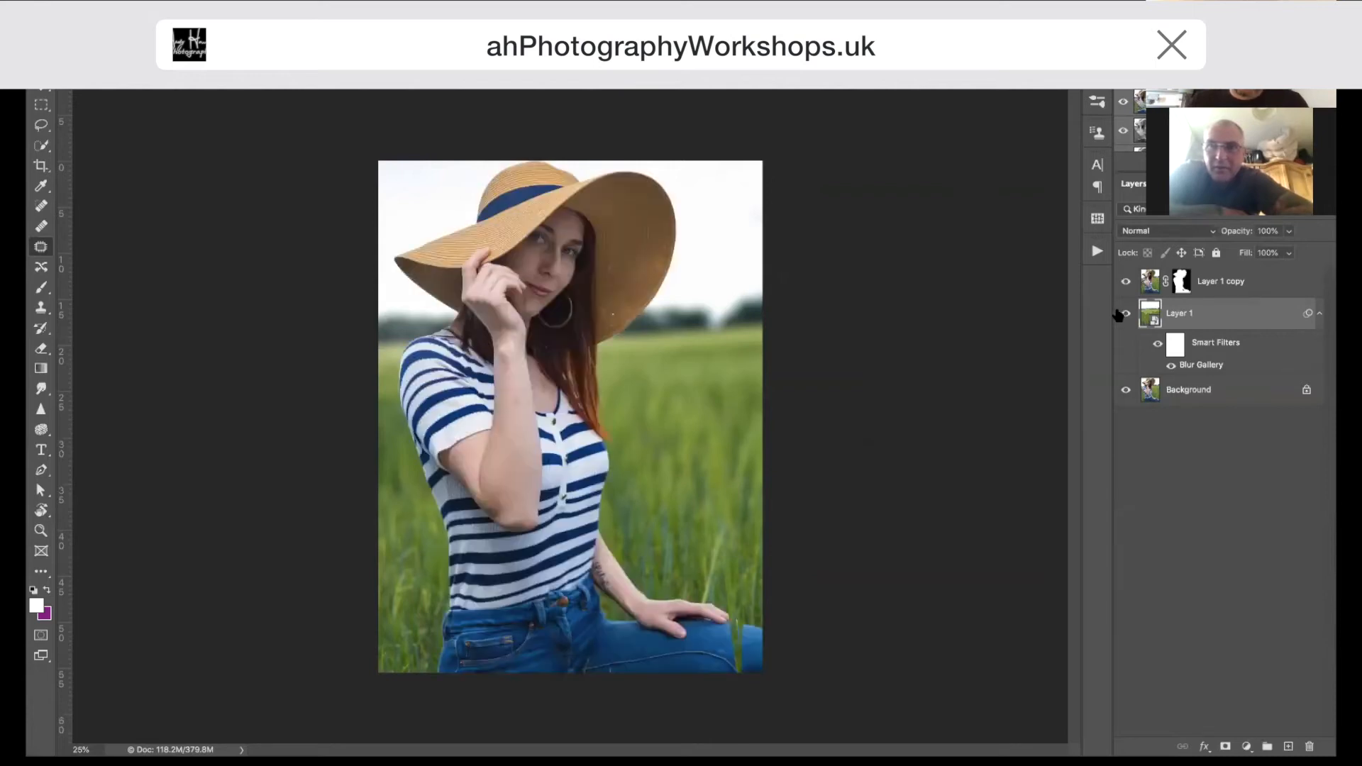
click(1126, 315)
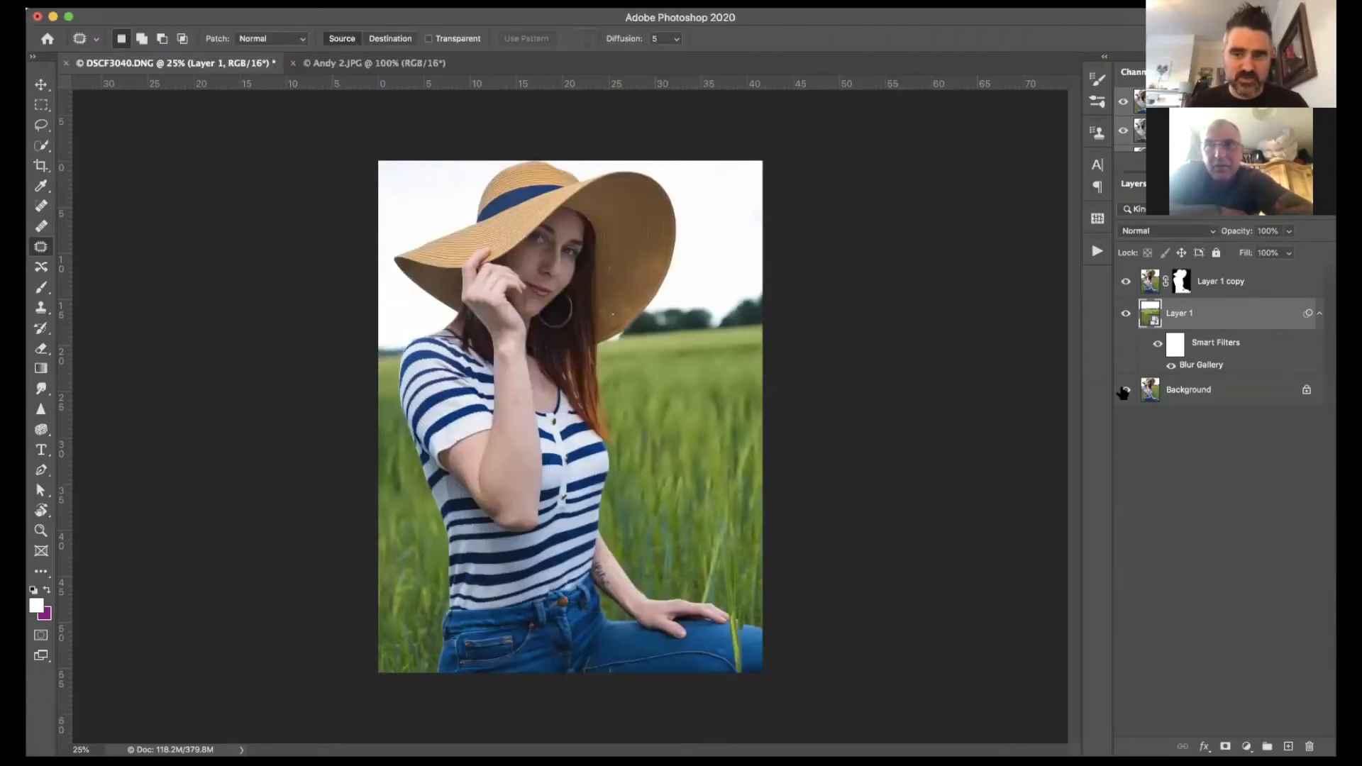
click(1126, 390)
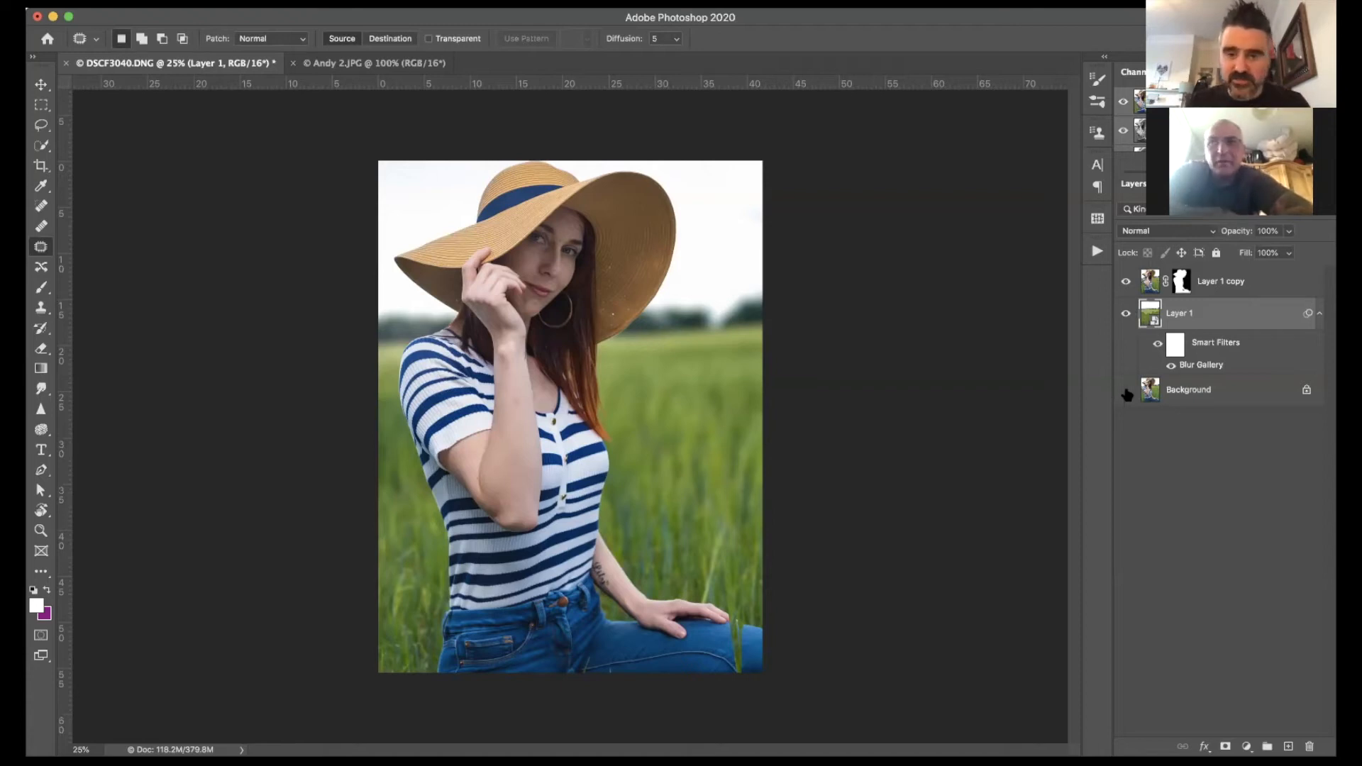
alt+click(1127, 392)
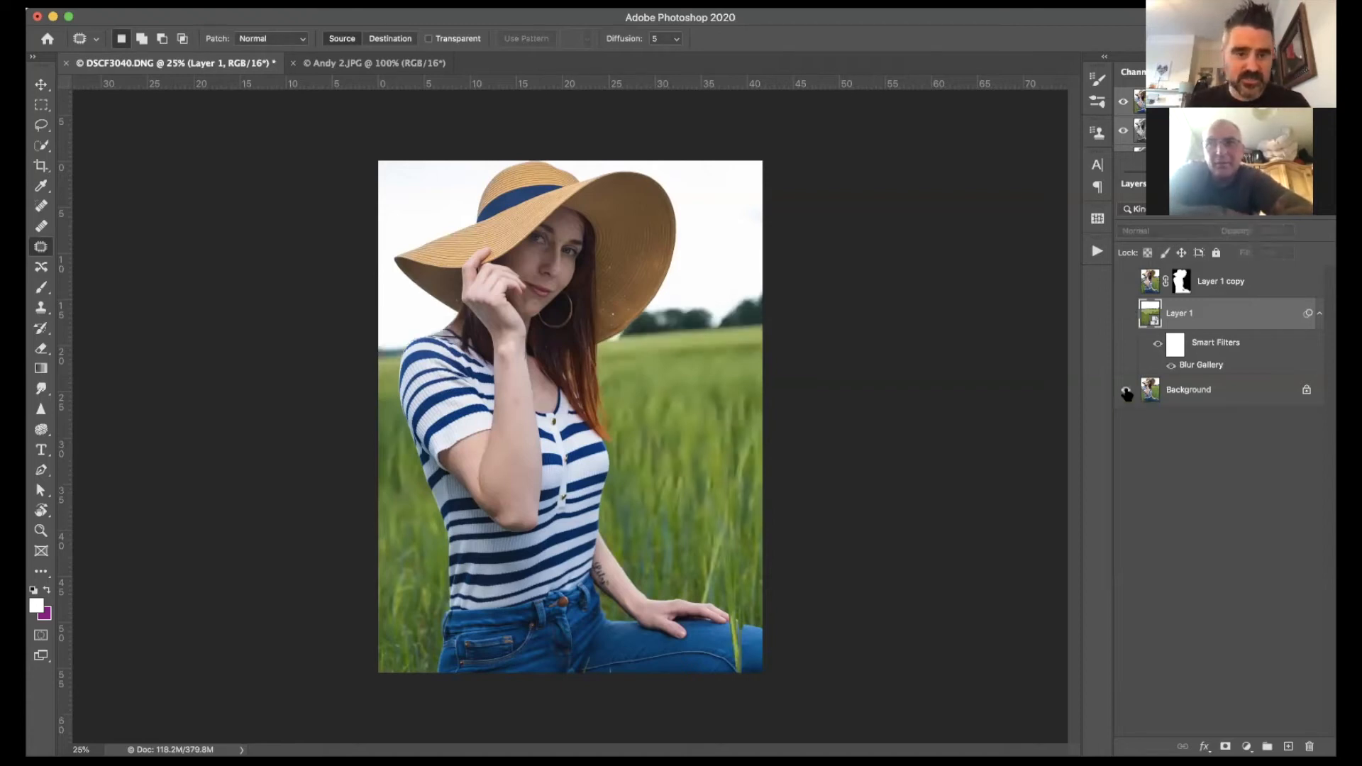
alt+click(1127, 392)
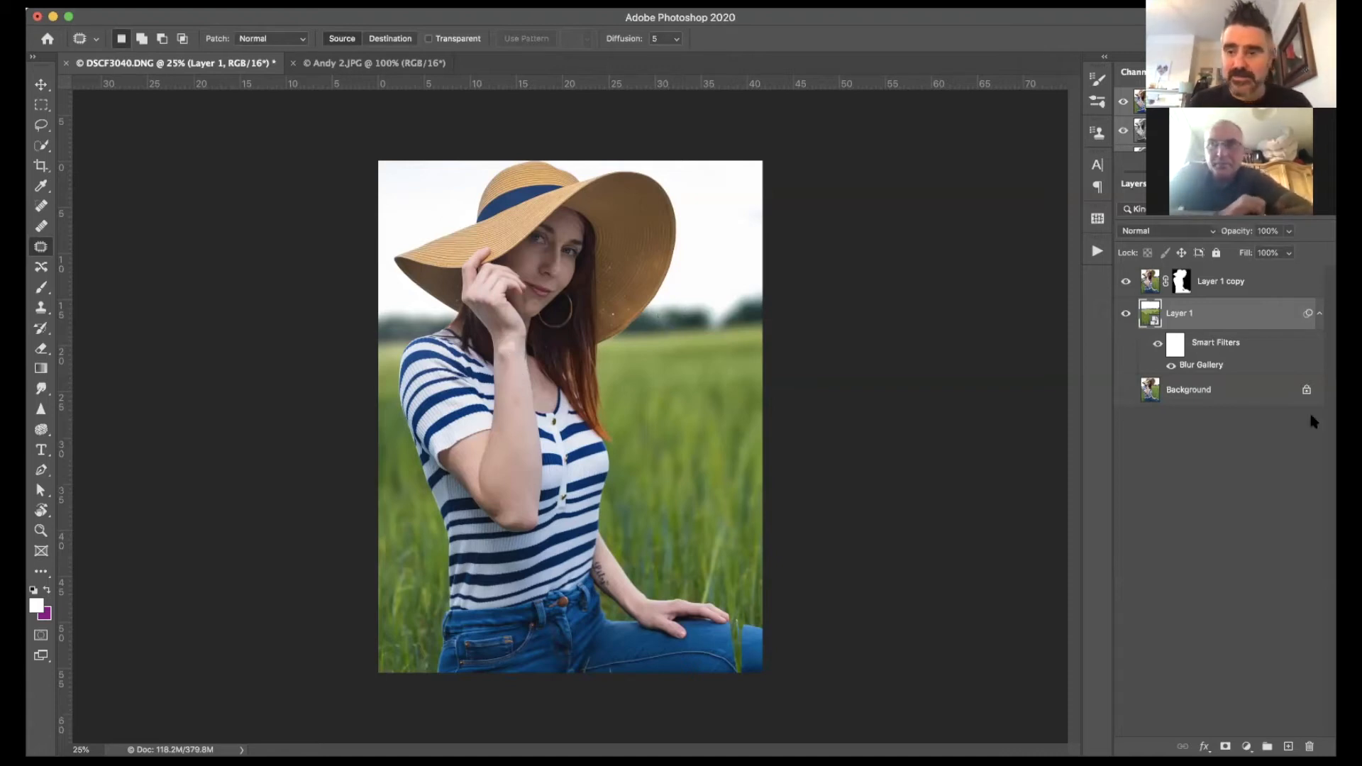
Step: Load the Layer 1 copy mask as a selection and save it as a new channel under the model's first name
click(1152, 279)
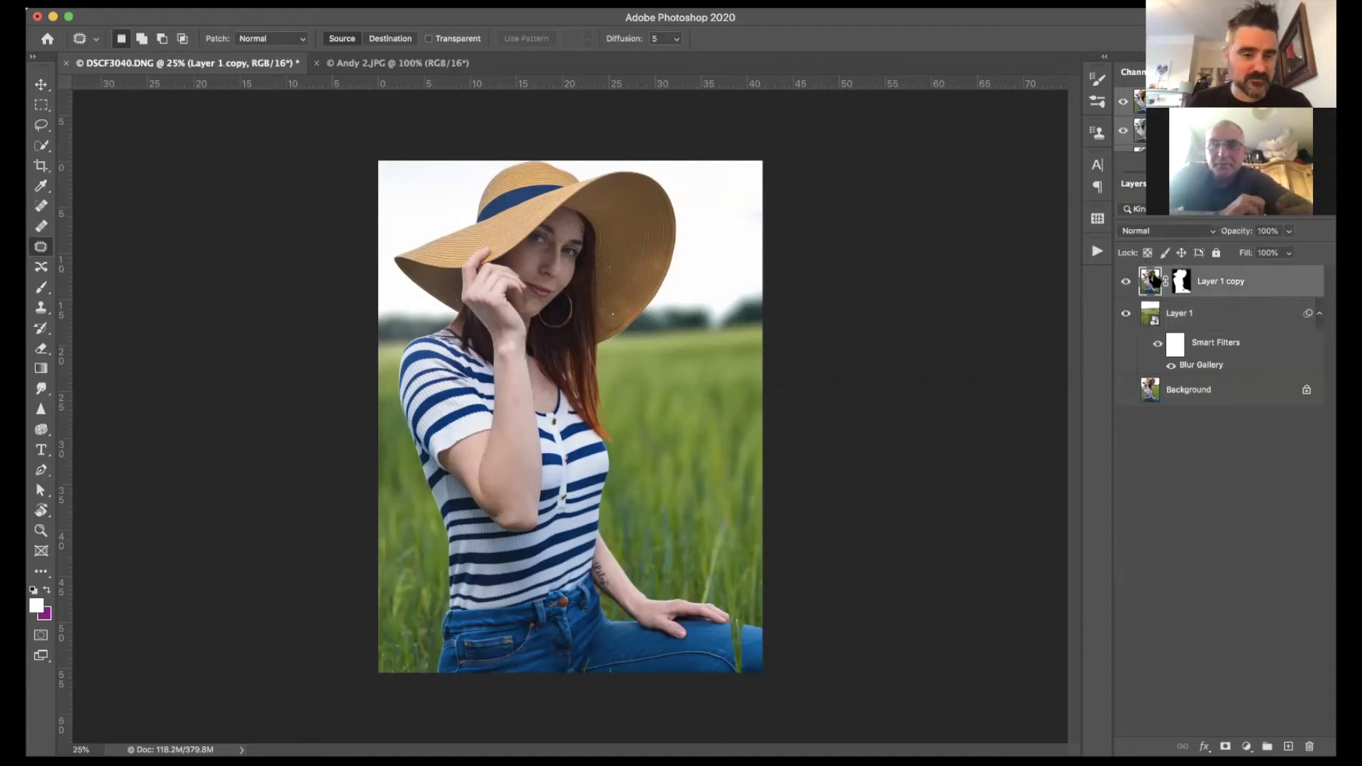
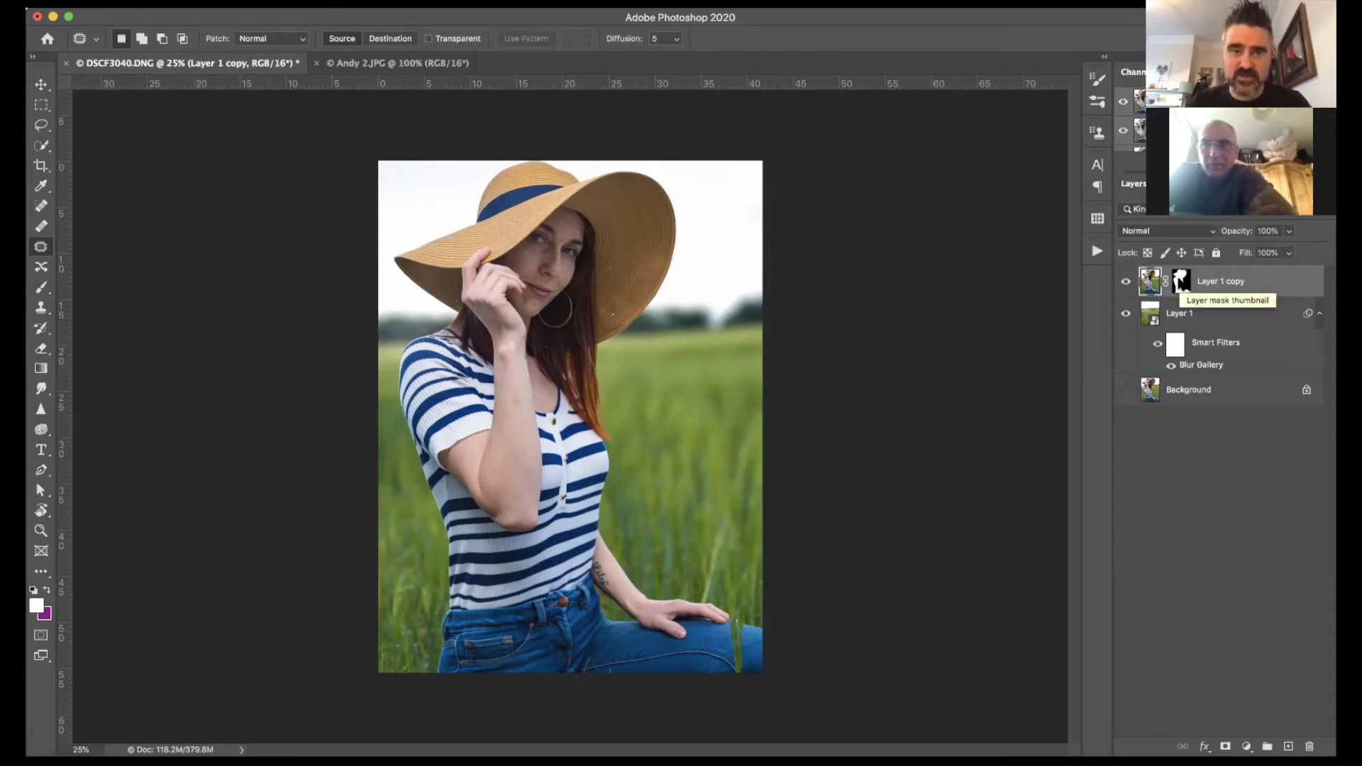
super+click(1181, 281)
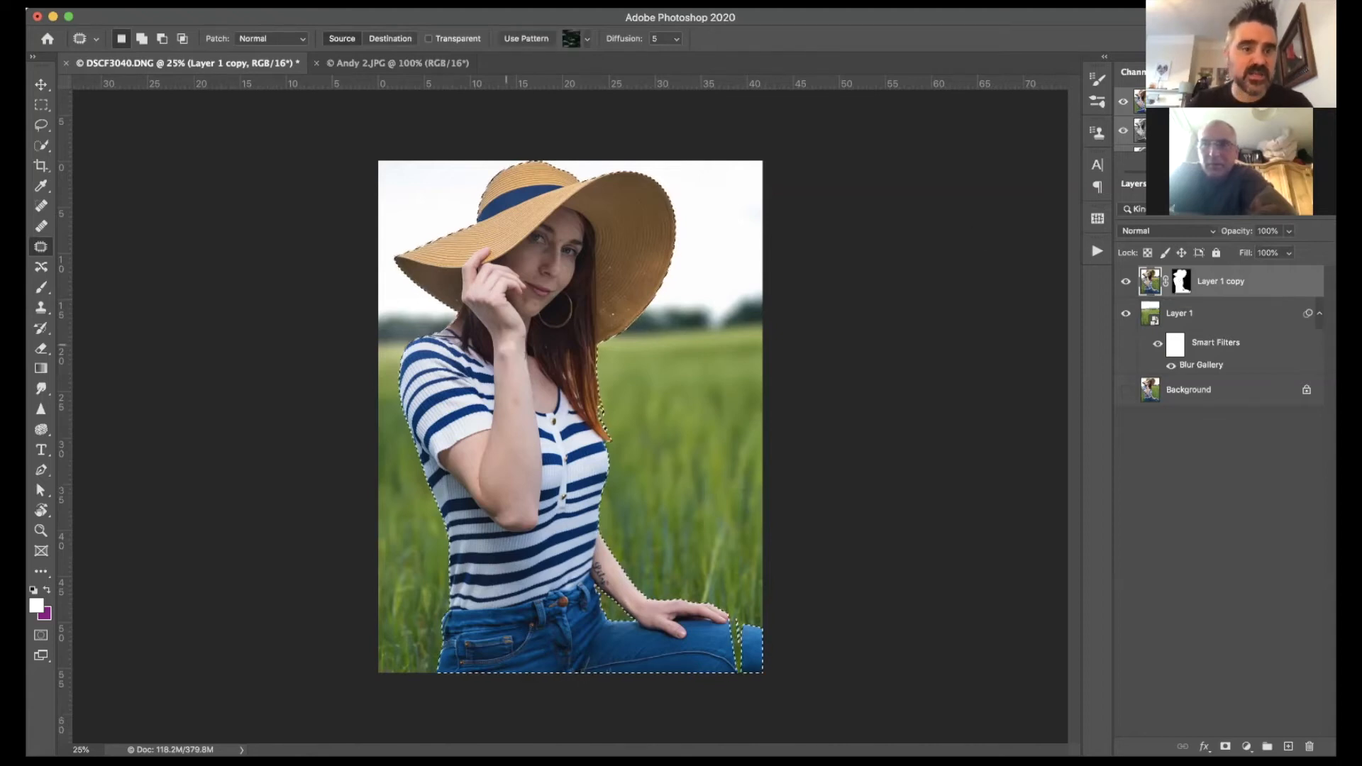
click(342, 2)
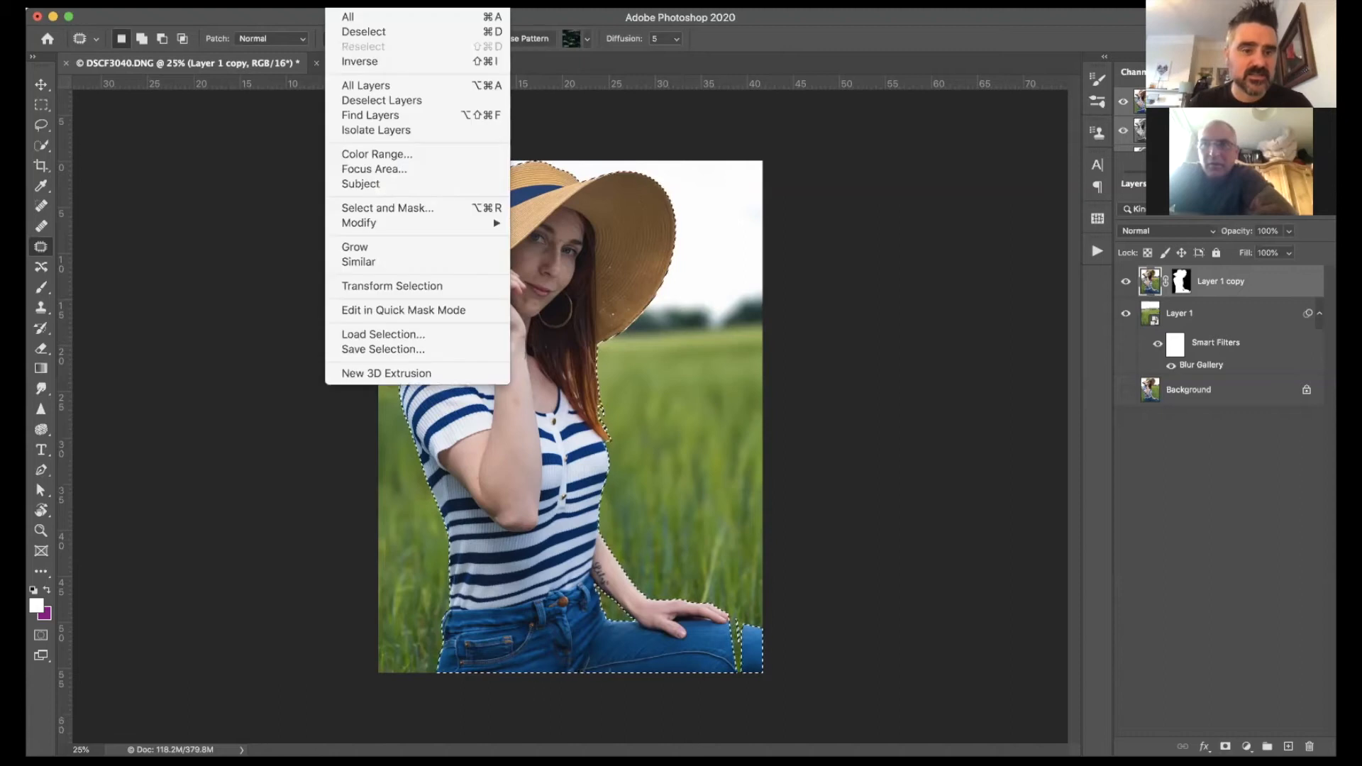
click(400, 349)
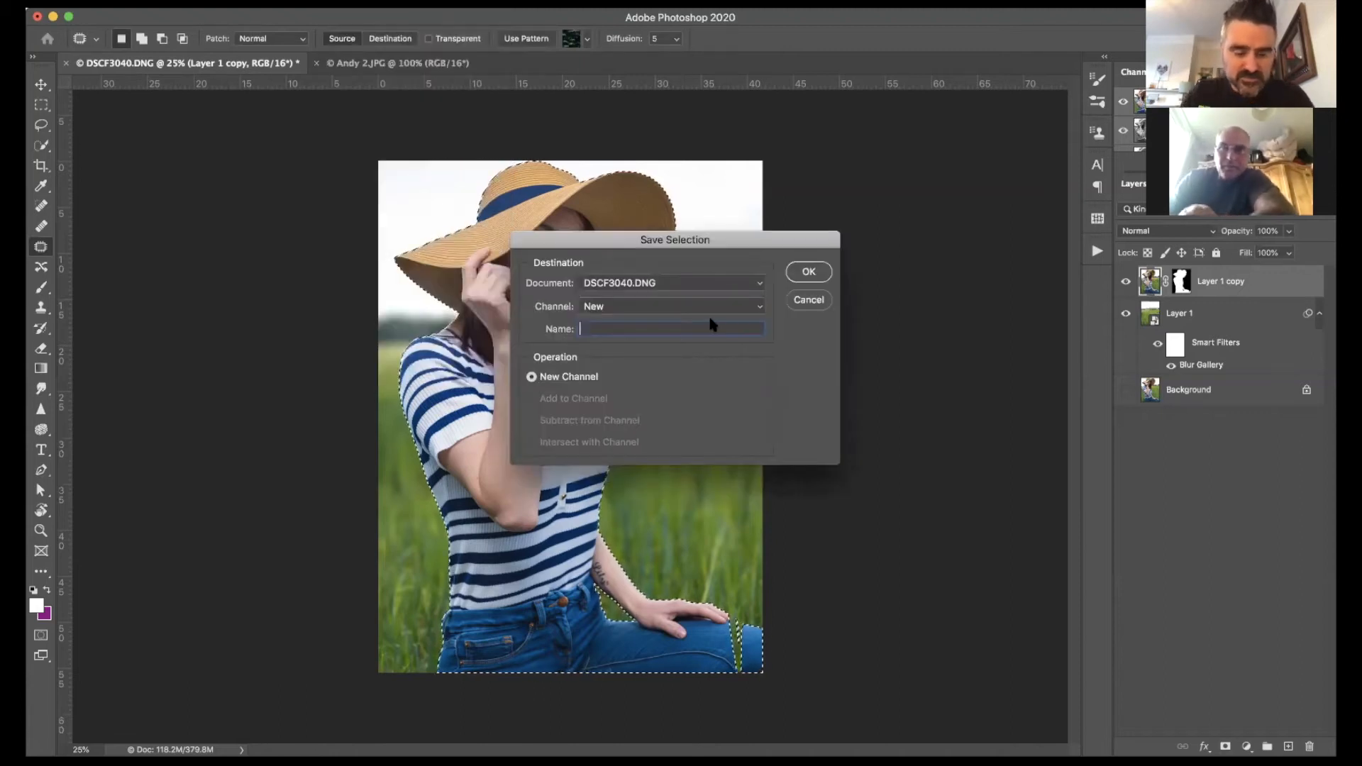
text(Am,y)
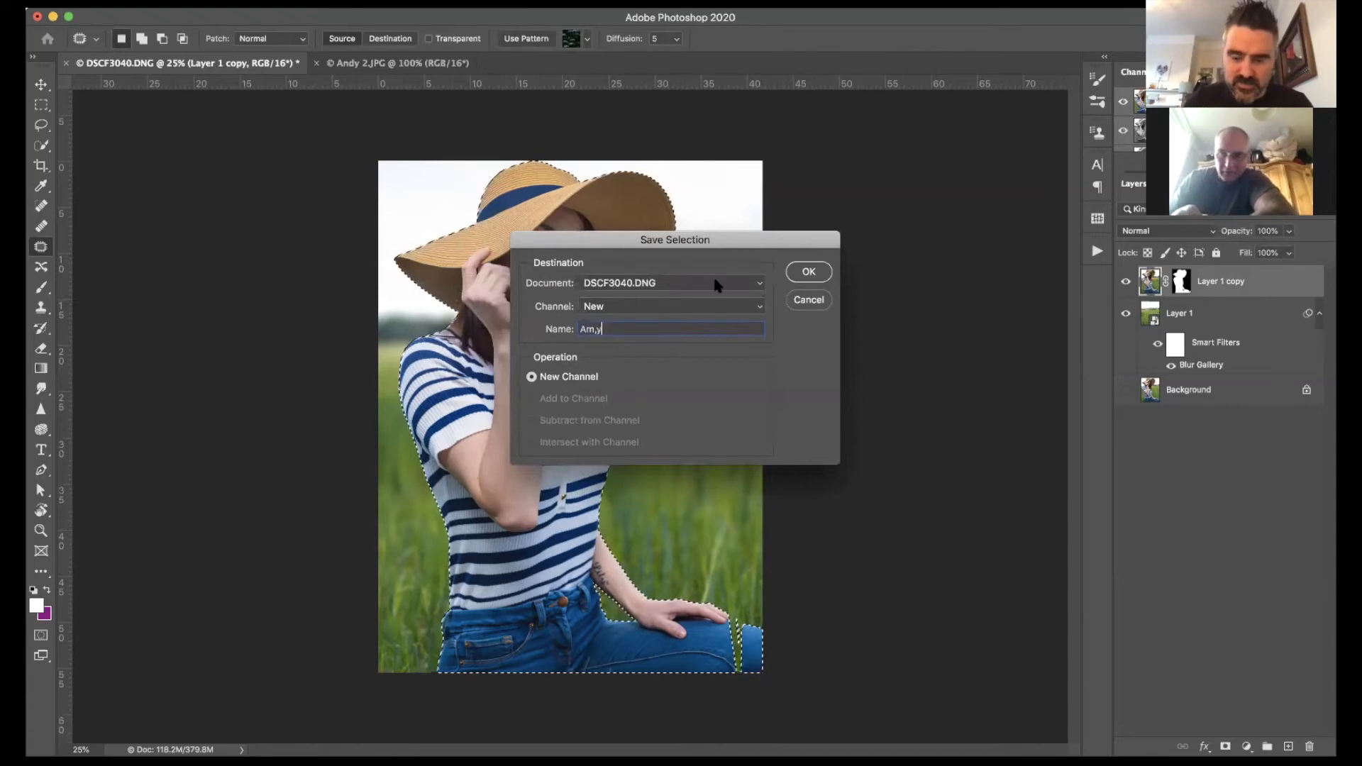
key(BackSpace)
key(BackSpace)
text(y)
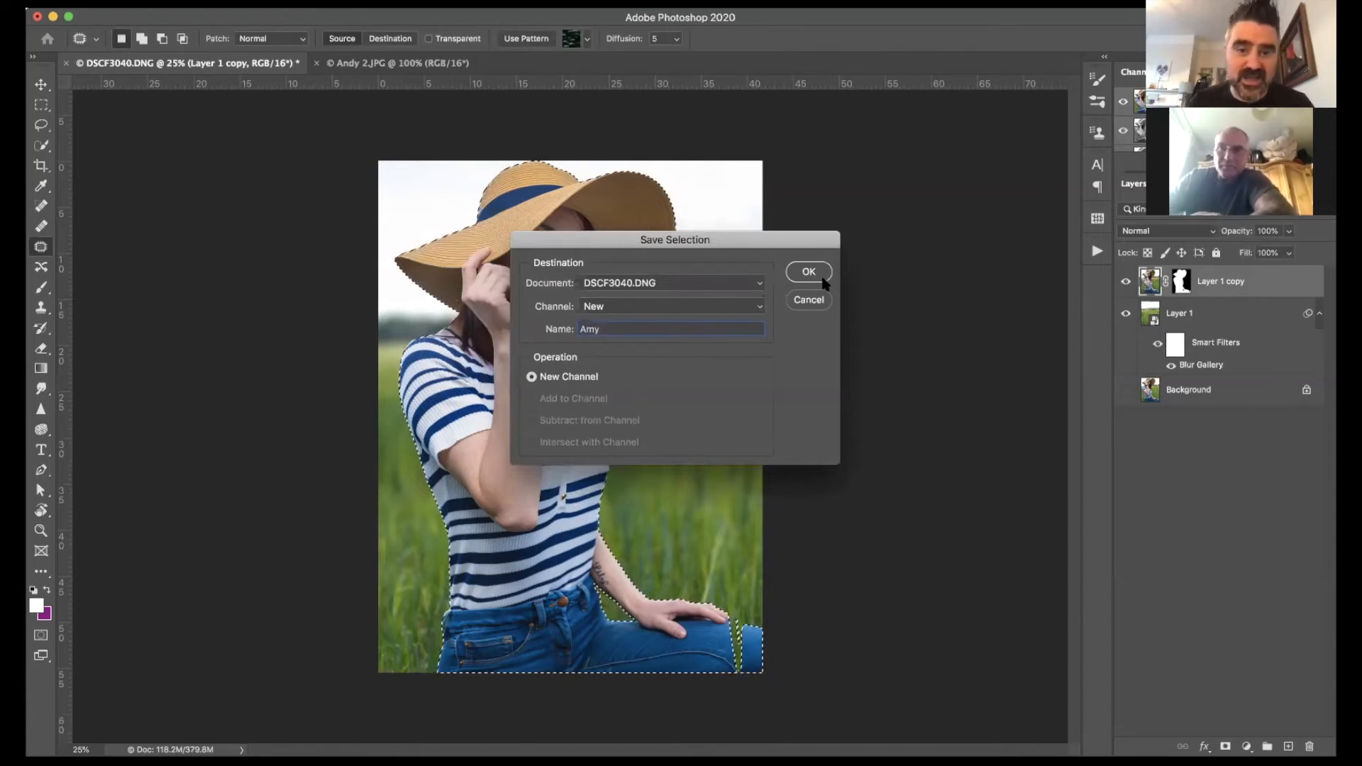
click(823, 281)
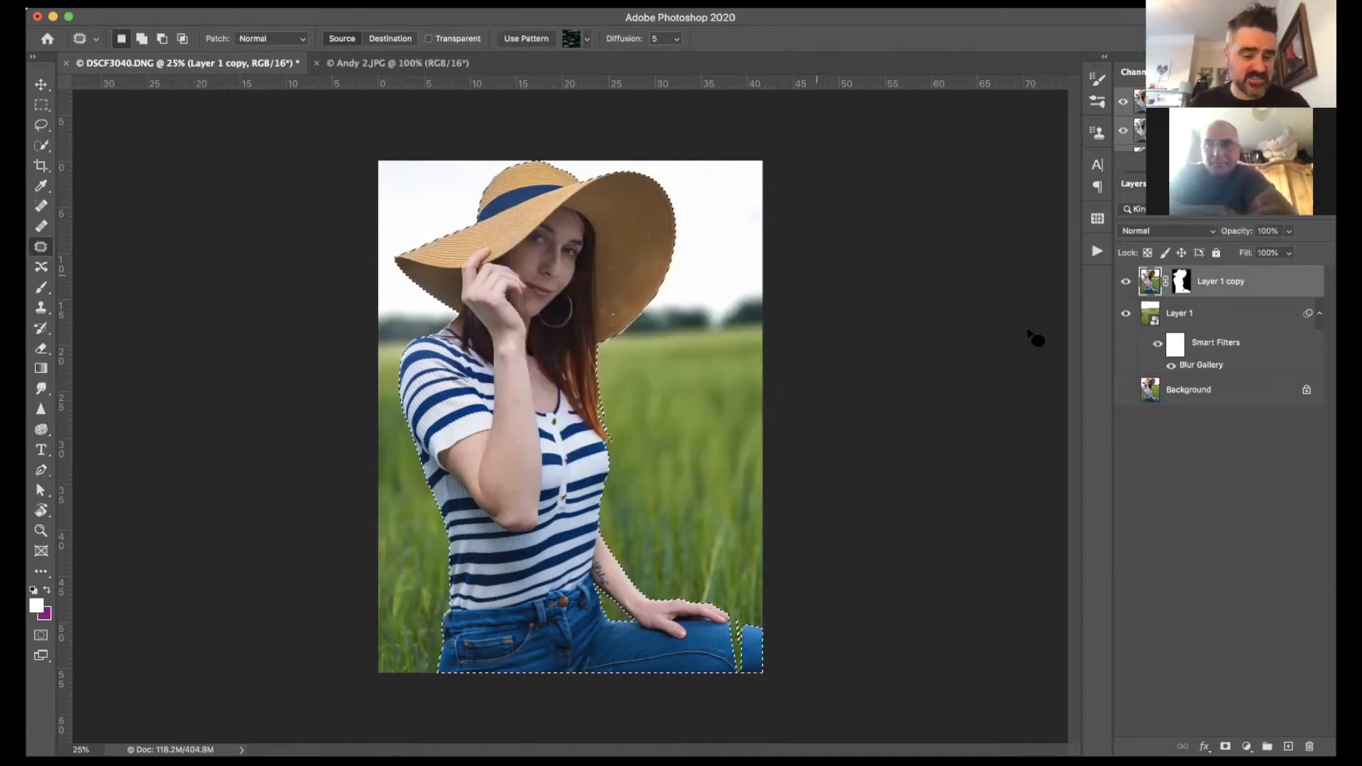
key(ctrl+d)
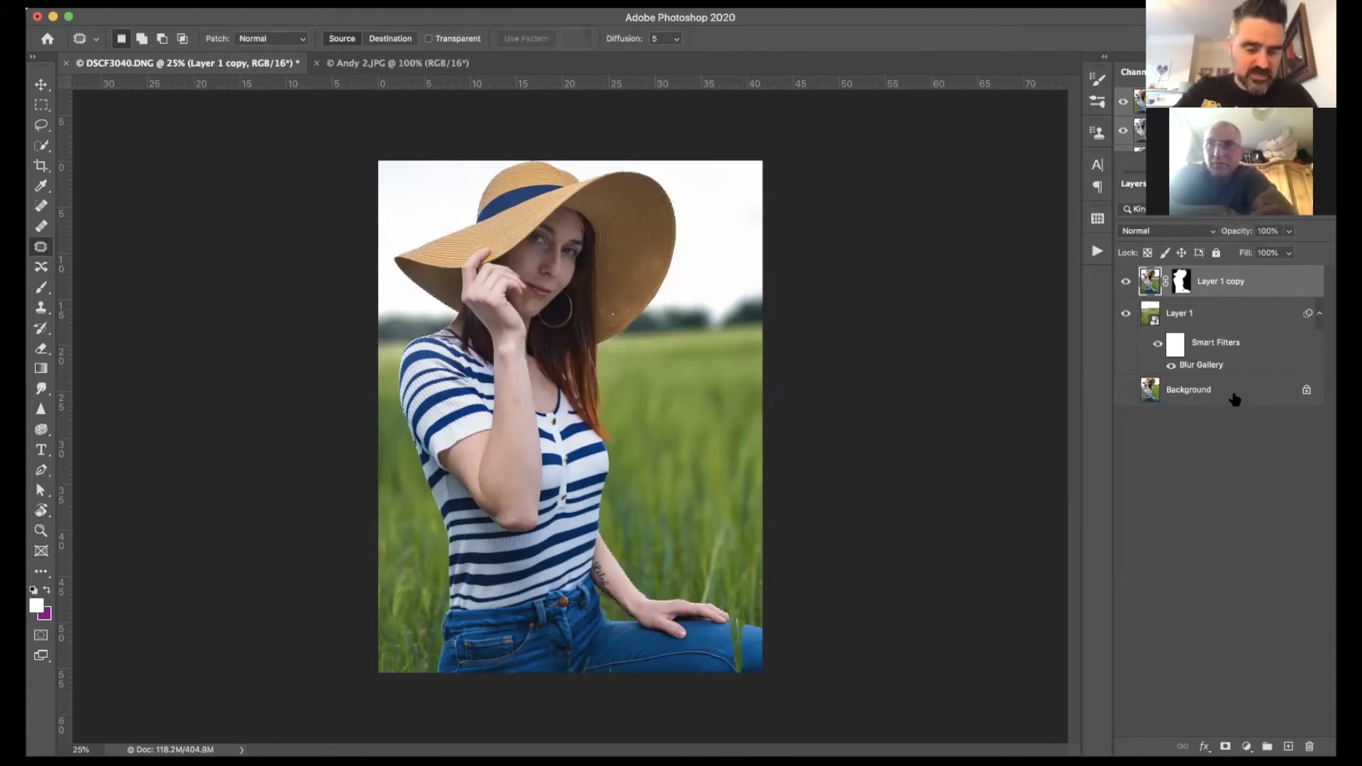
Step: Stamp all visible layers into a merged layer at the top of the stack and show only that layer
key(super+alt+shift+e)
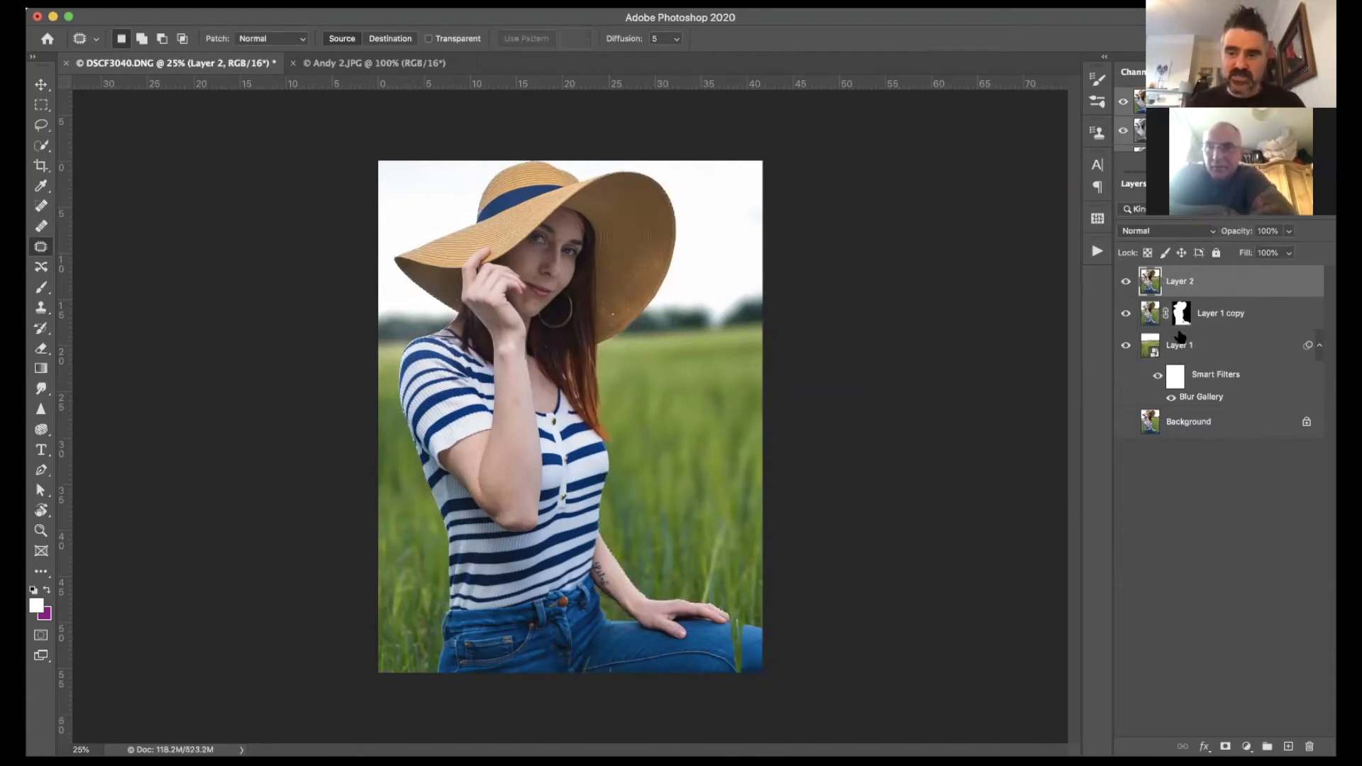
click(1127, 284)
click(1127, 284)
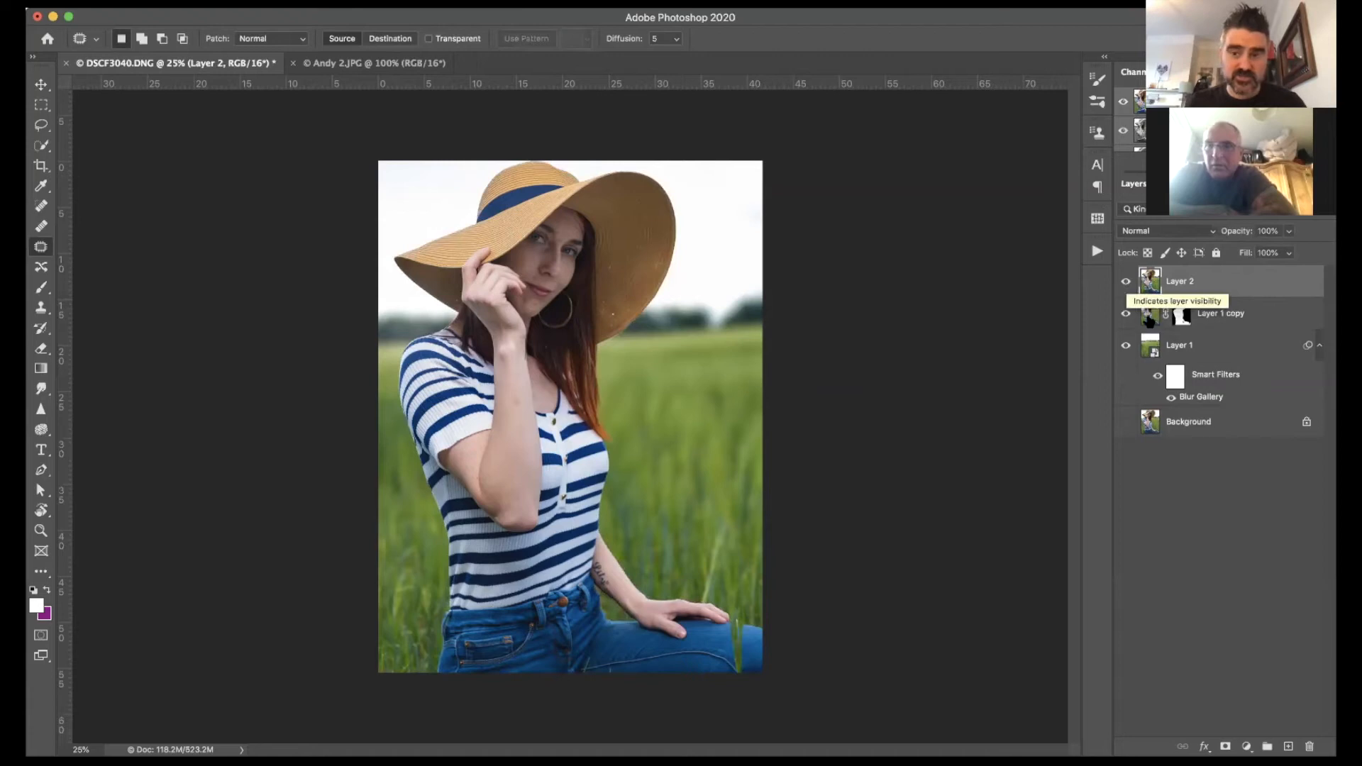
alt+click(1127, 283)
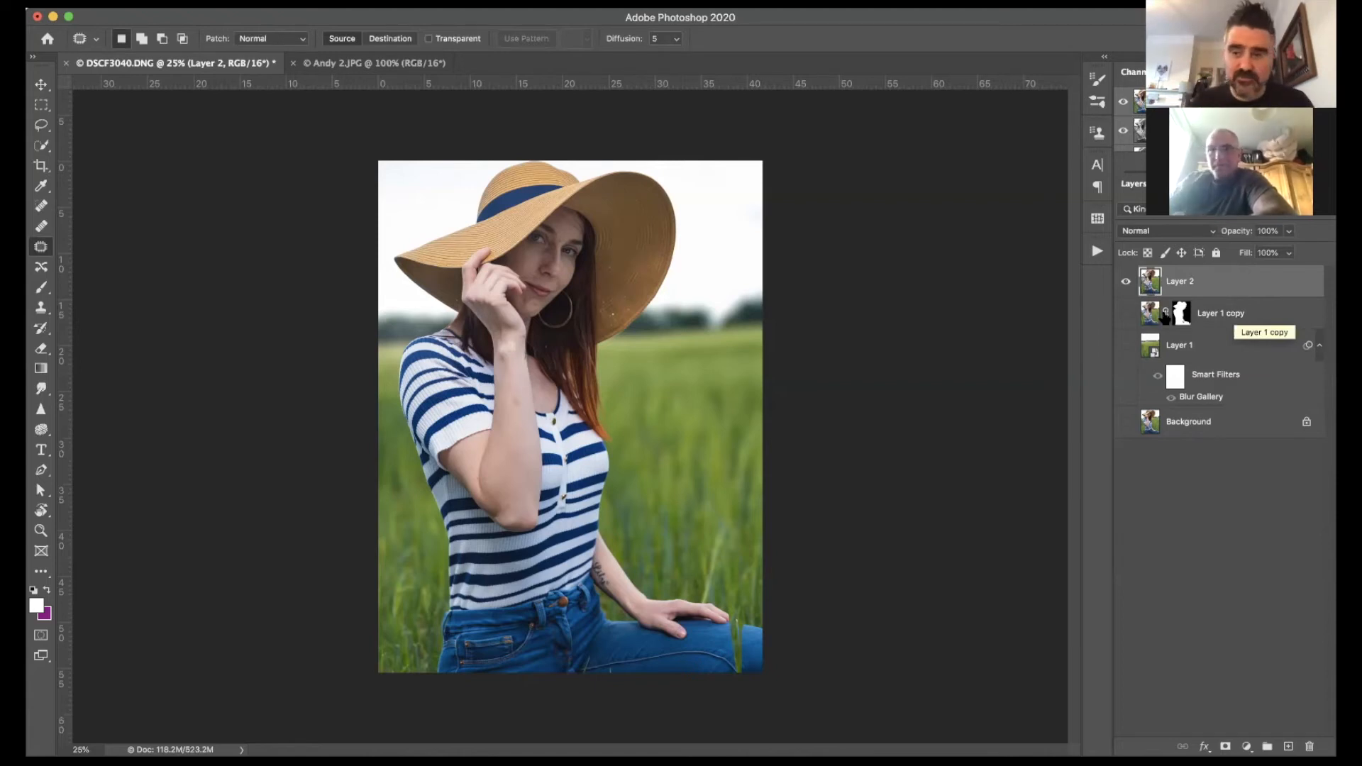
Step: Make Layer 1 copy visible and move it above the merged Layer 2
click(1124, 315)
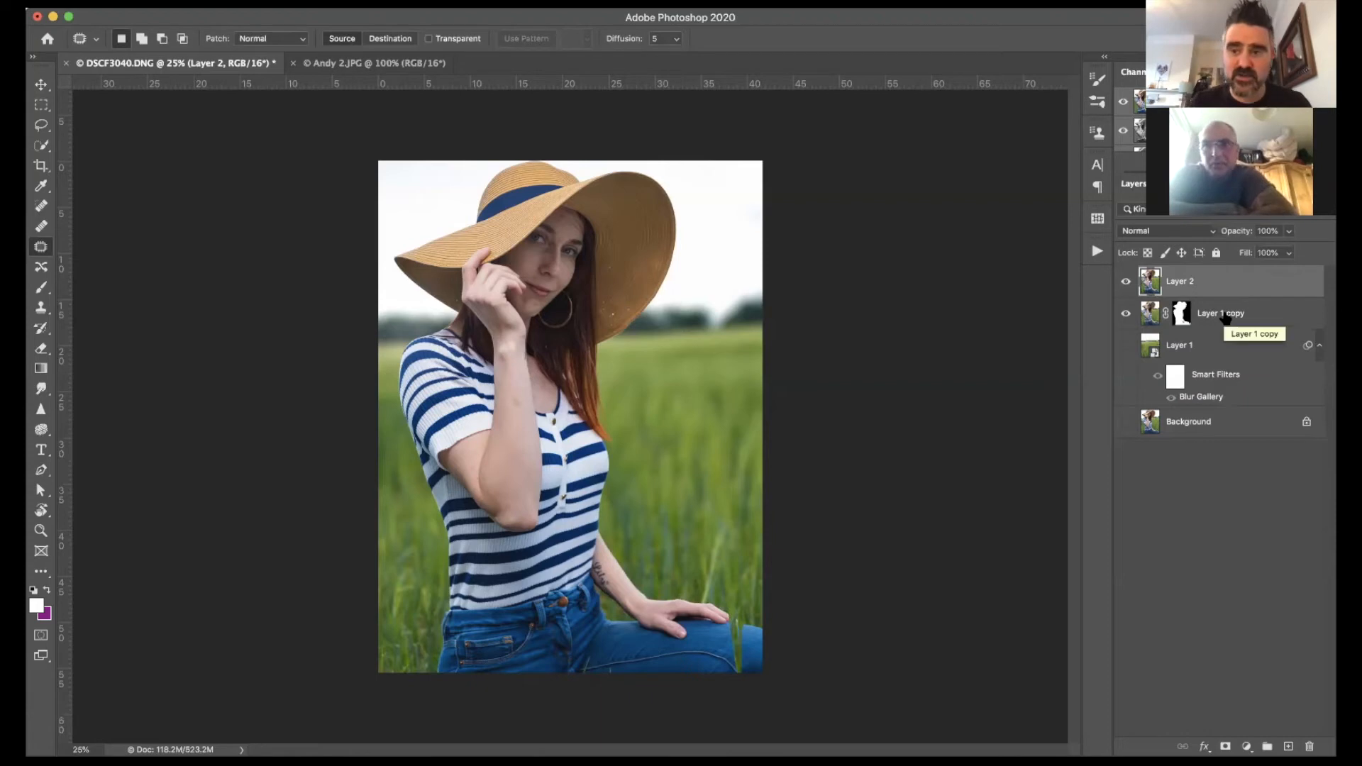
drag(1227, 318, 1221, 278)
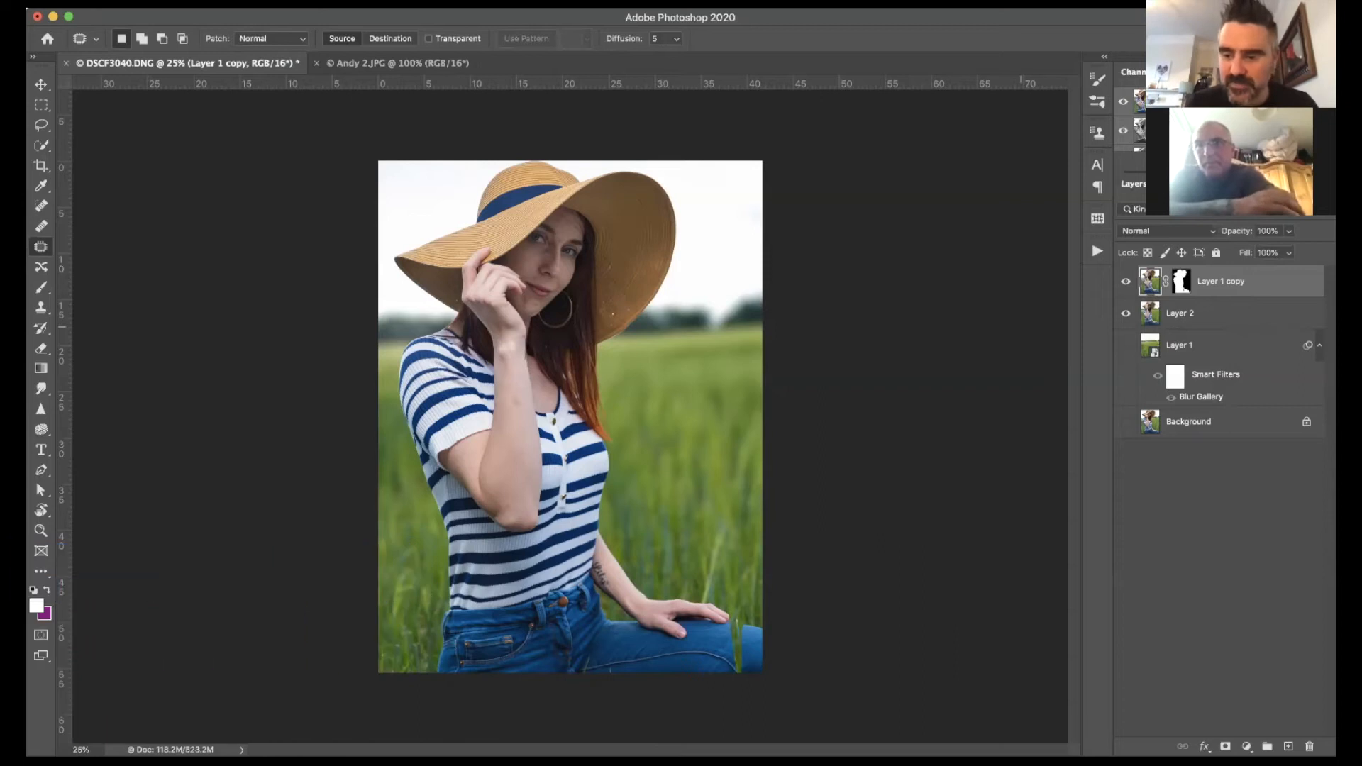
Step: Add a blank layer at the top of the stack and set the Spot Healing Brush to sample all layers
key(ctrl+alt+shift+n)
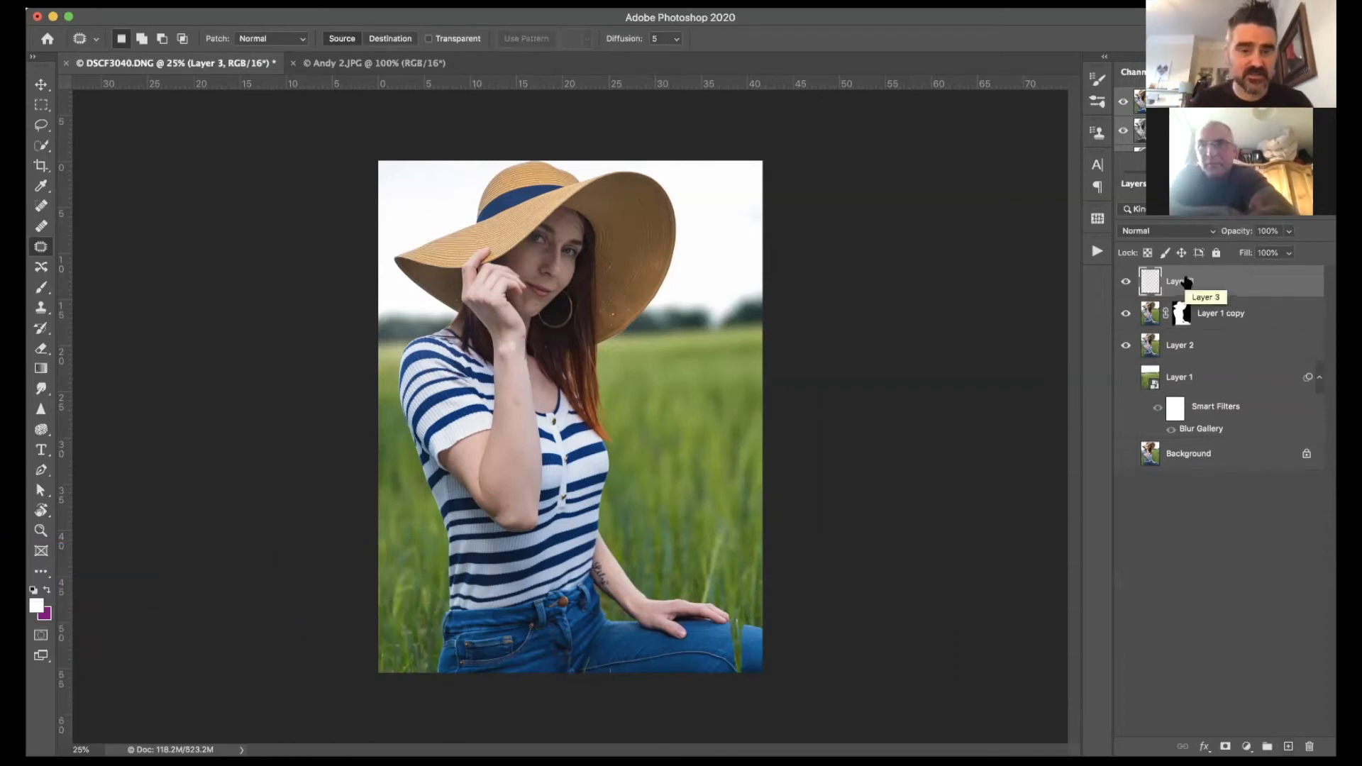
key(super+plus)
key(super+plus)
key(super+plus)
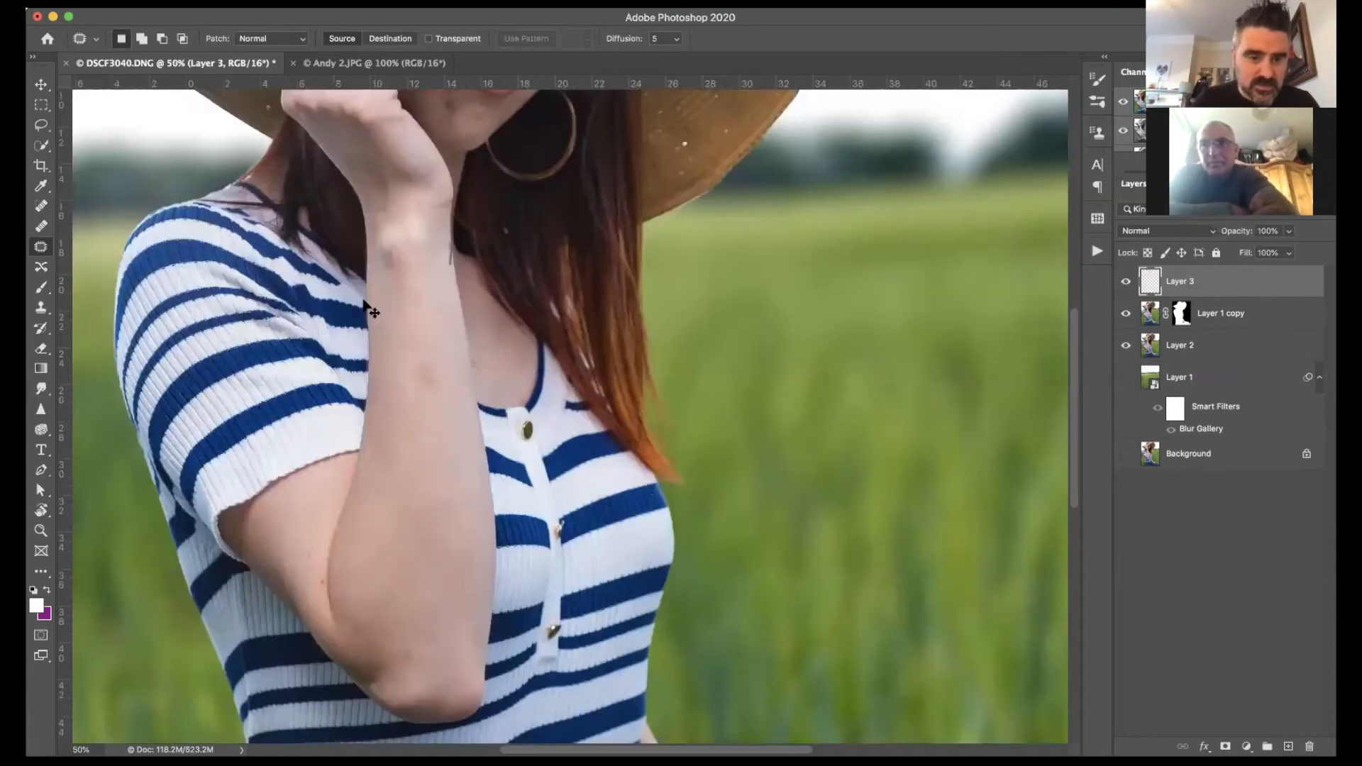
scroll(364, 305, left, 4)
key(super+plus)
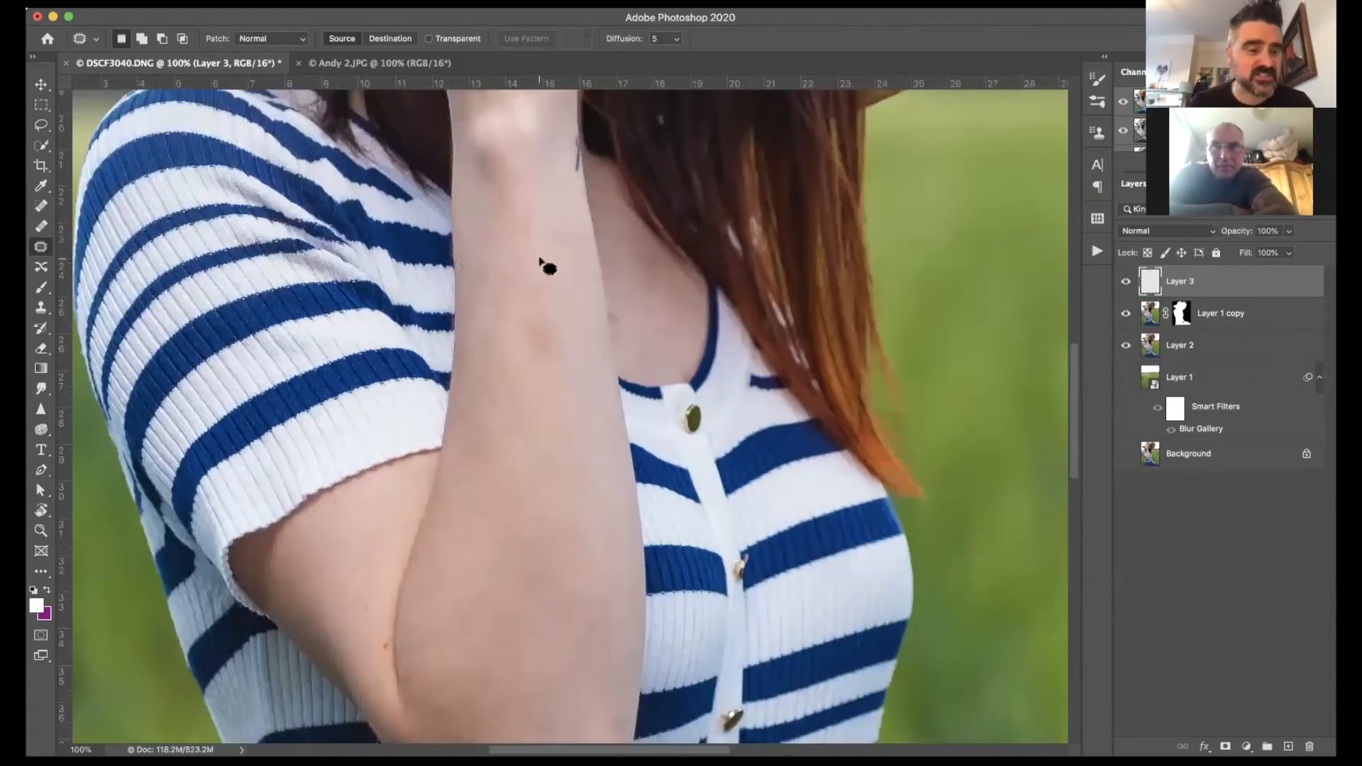
click(41, 206)
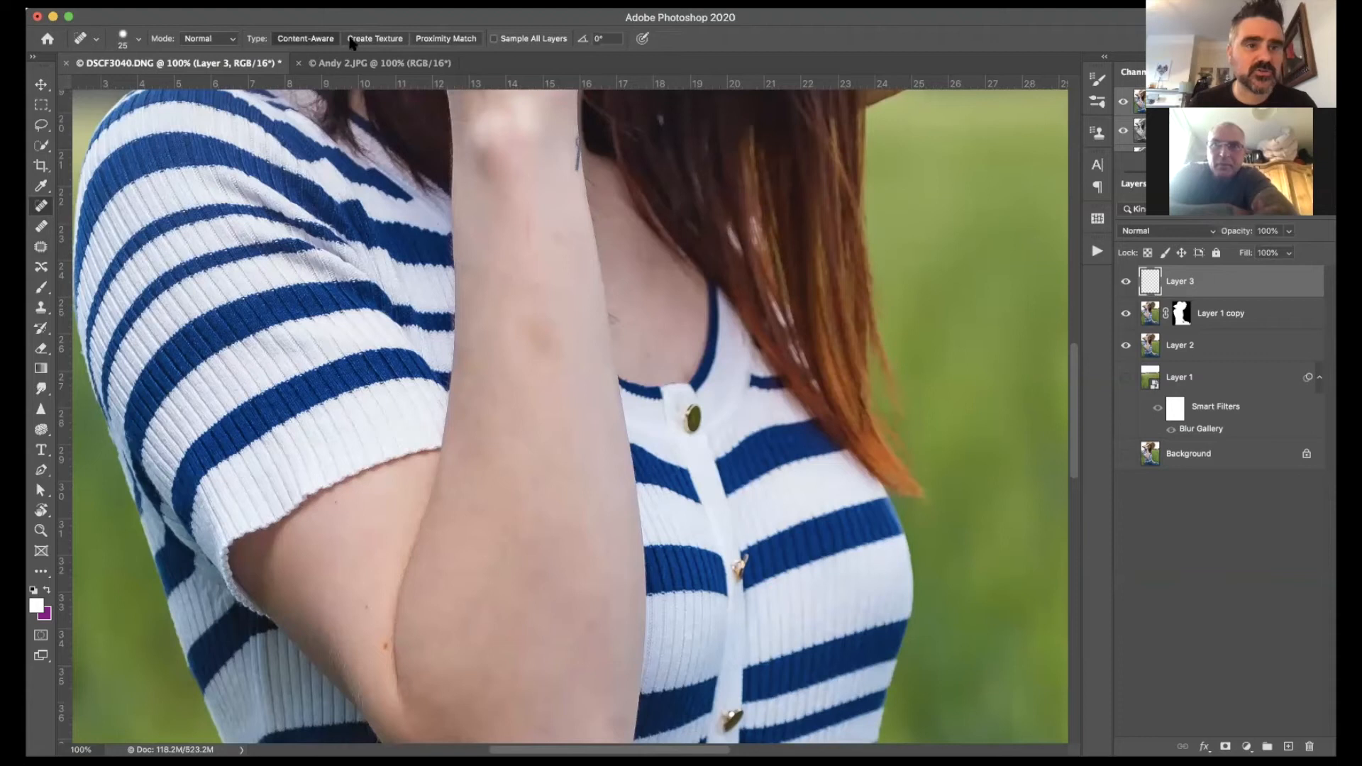
click(495, 39)
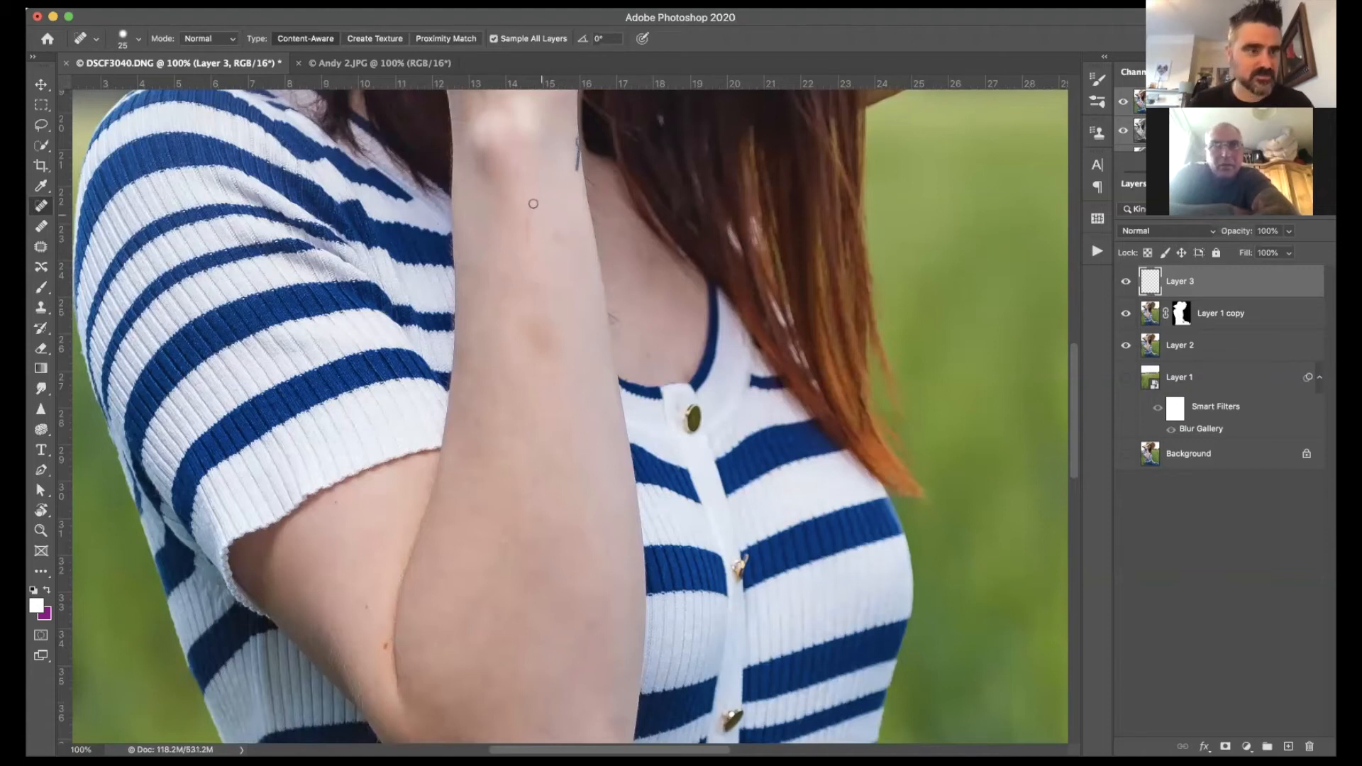
Step: Heal the small marks and the brown patch on the raised forearm with the Healing Brush, sampling clean skin nearby and enlarging the brush to 70
click(42, 227)
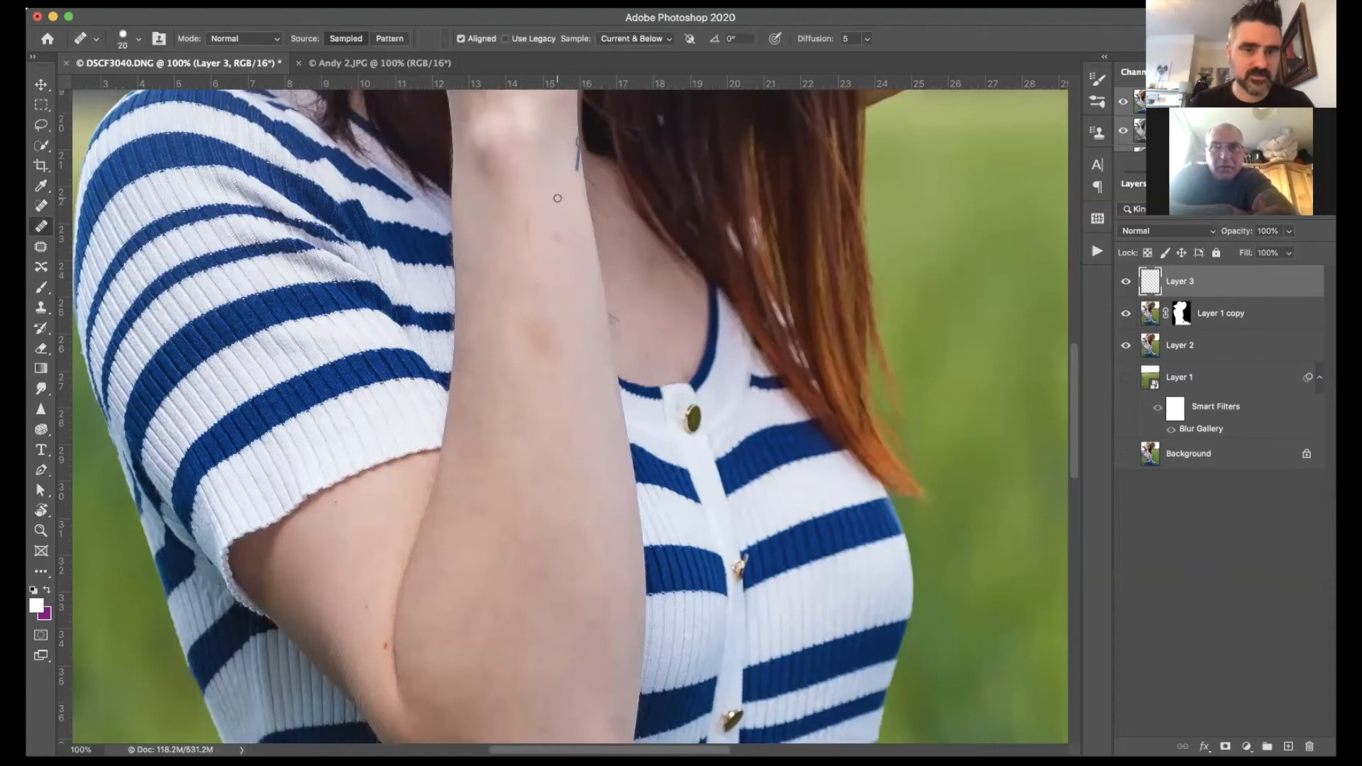
key(alt)
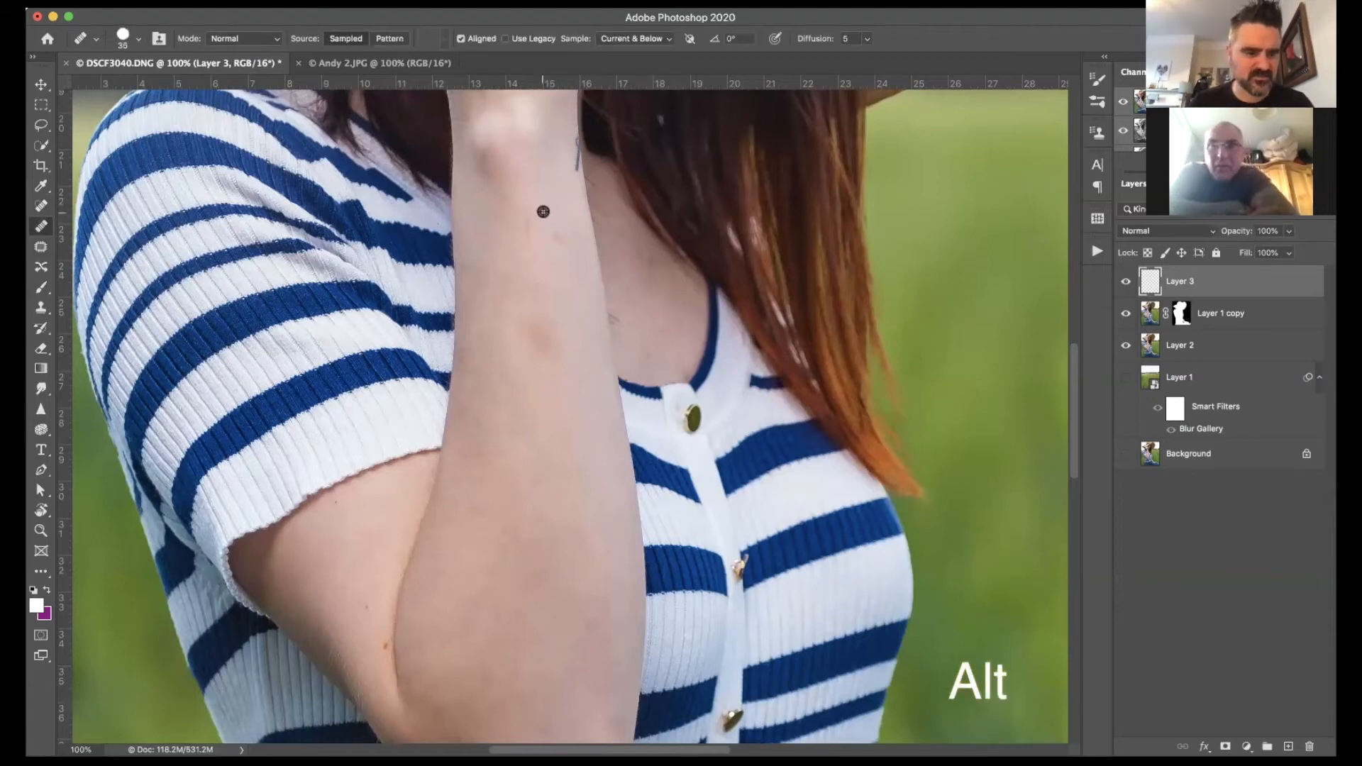
alt+click(544, 212)
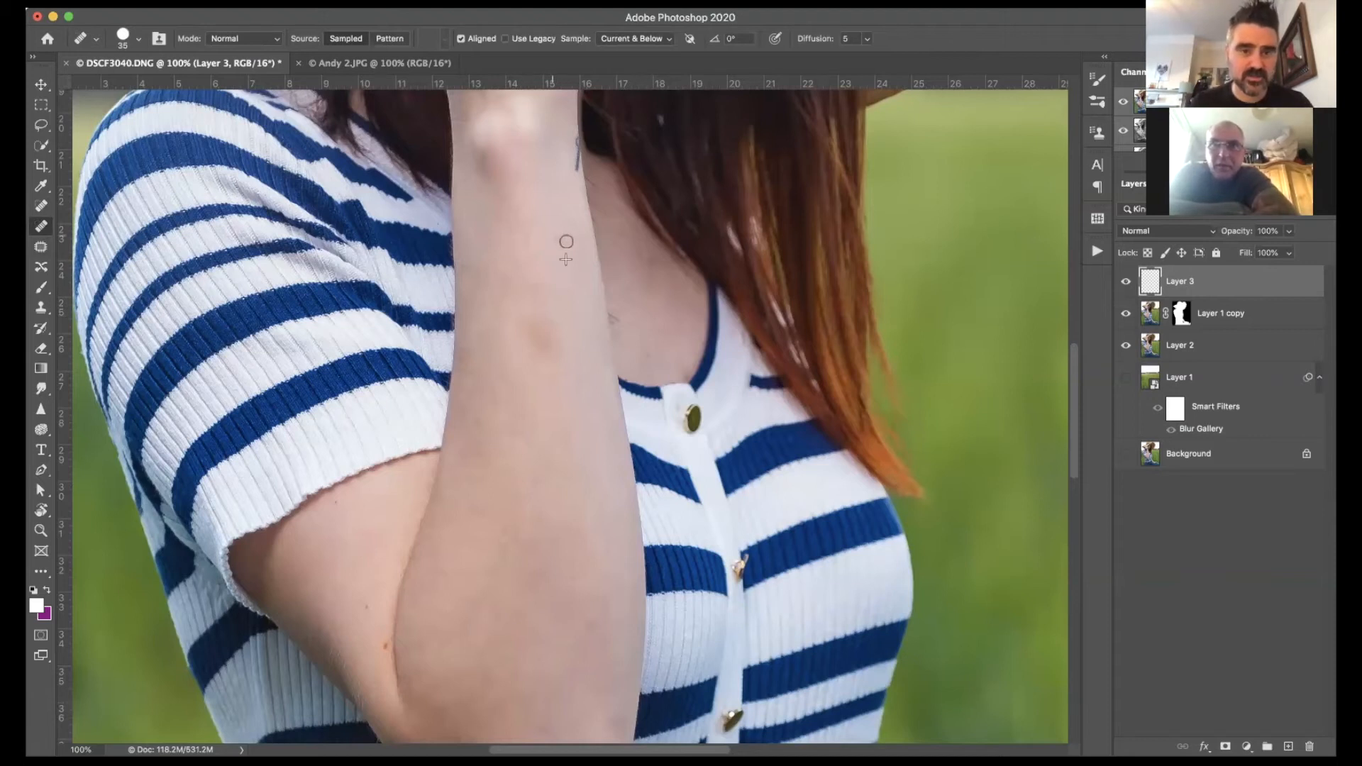
right_click(529, 336)
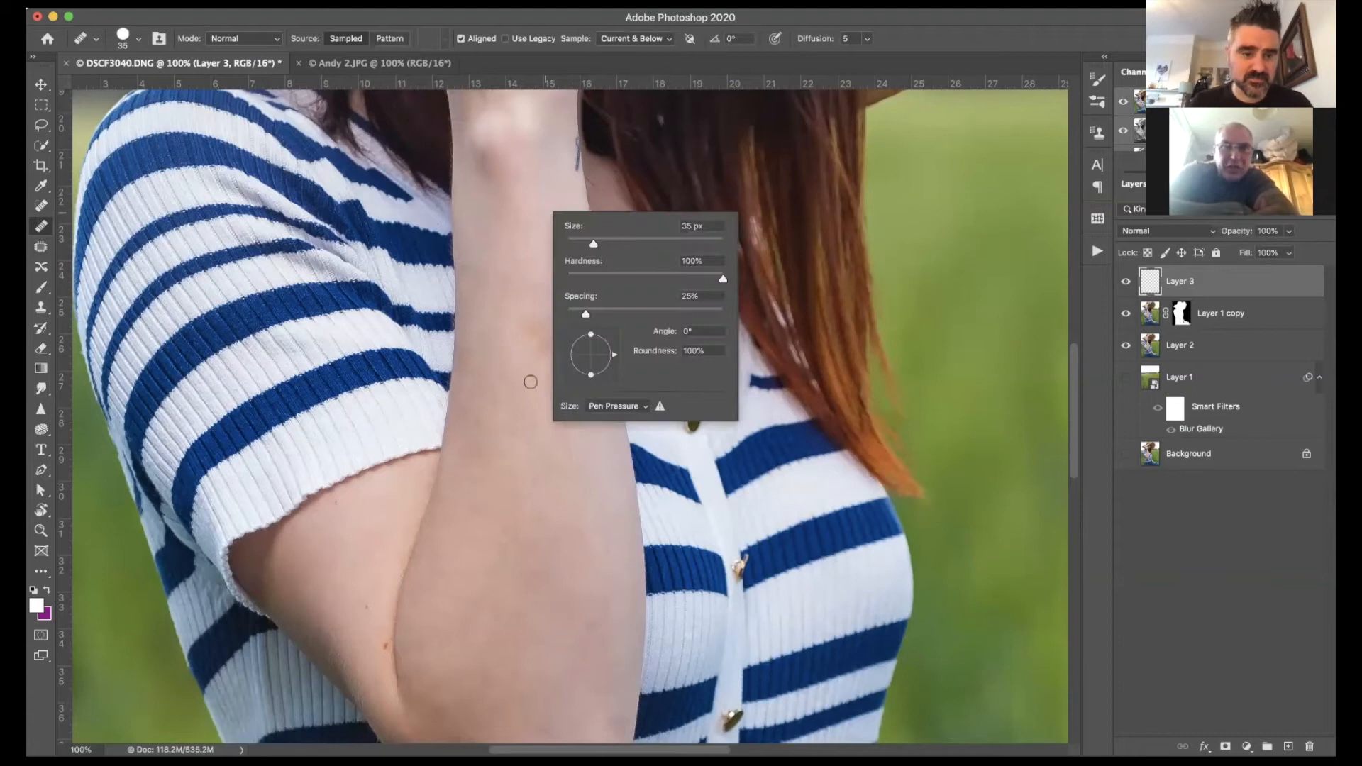
click(530, 391)
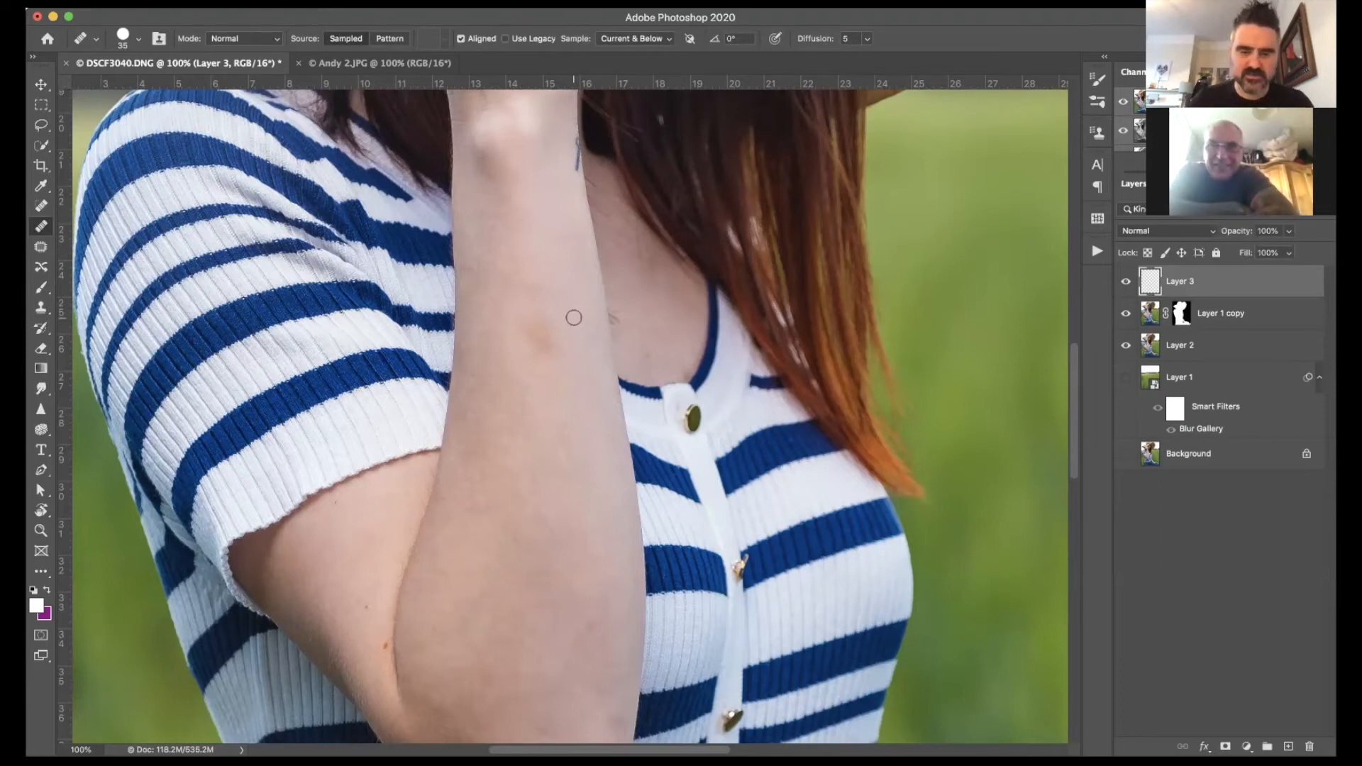
key(bracketright)
alt+click(572, 301)
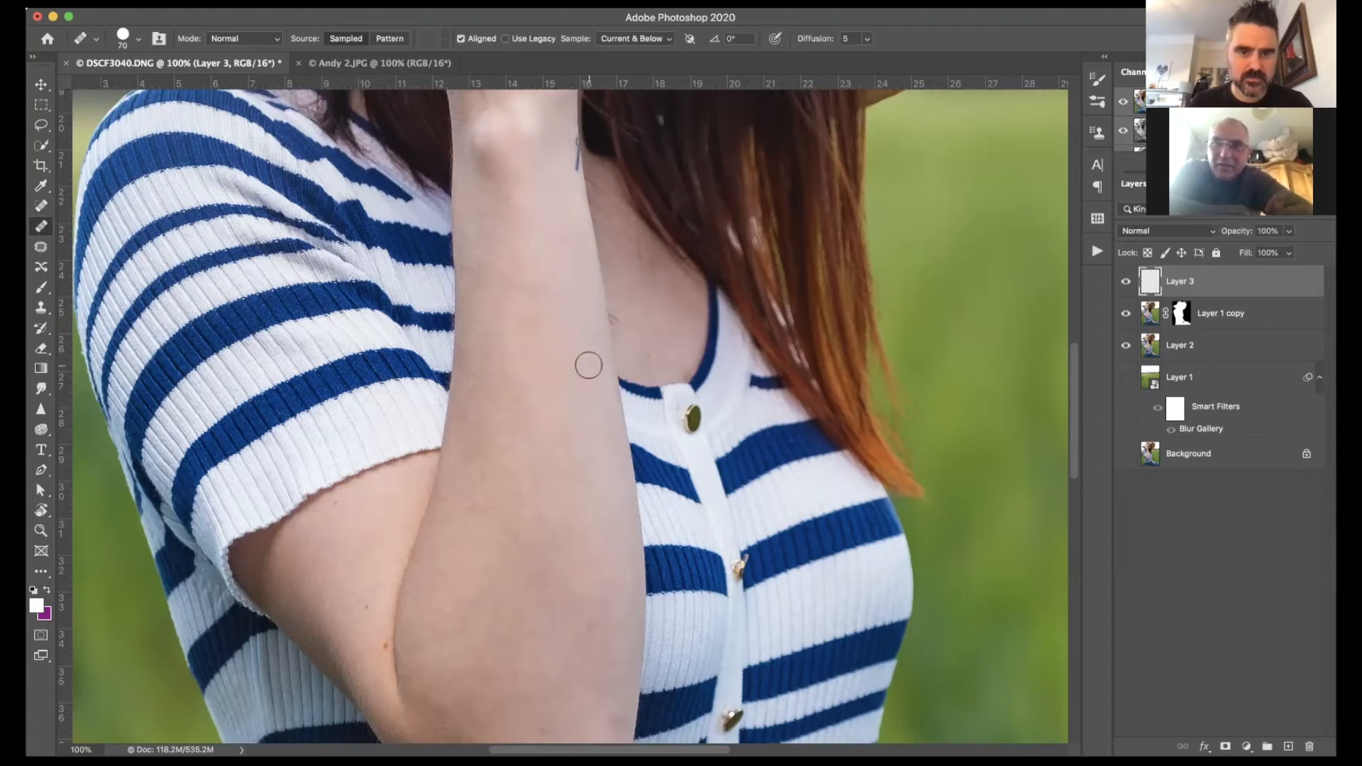
Step: Reduce the Healing Brush to 35 and heal the blemishes on the woman's cheek and around her nose
scroll(588, 365, up, 4)
scroll(588, 365, up, 3)
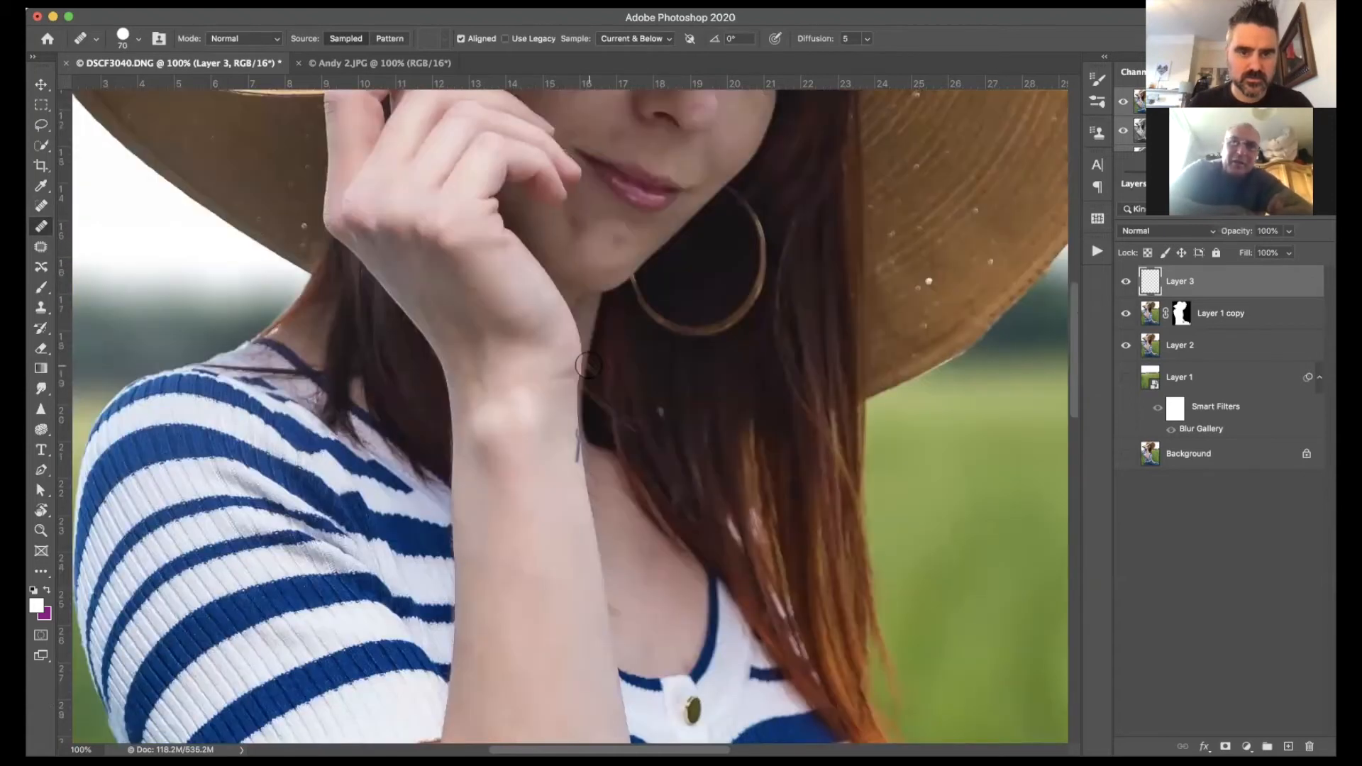
scroll(600, 301, up, 5)
key(bracketleft)
key(bracketleft)
key(bracketleft)
key(bracketleft)
key(bracketleft)
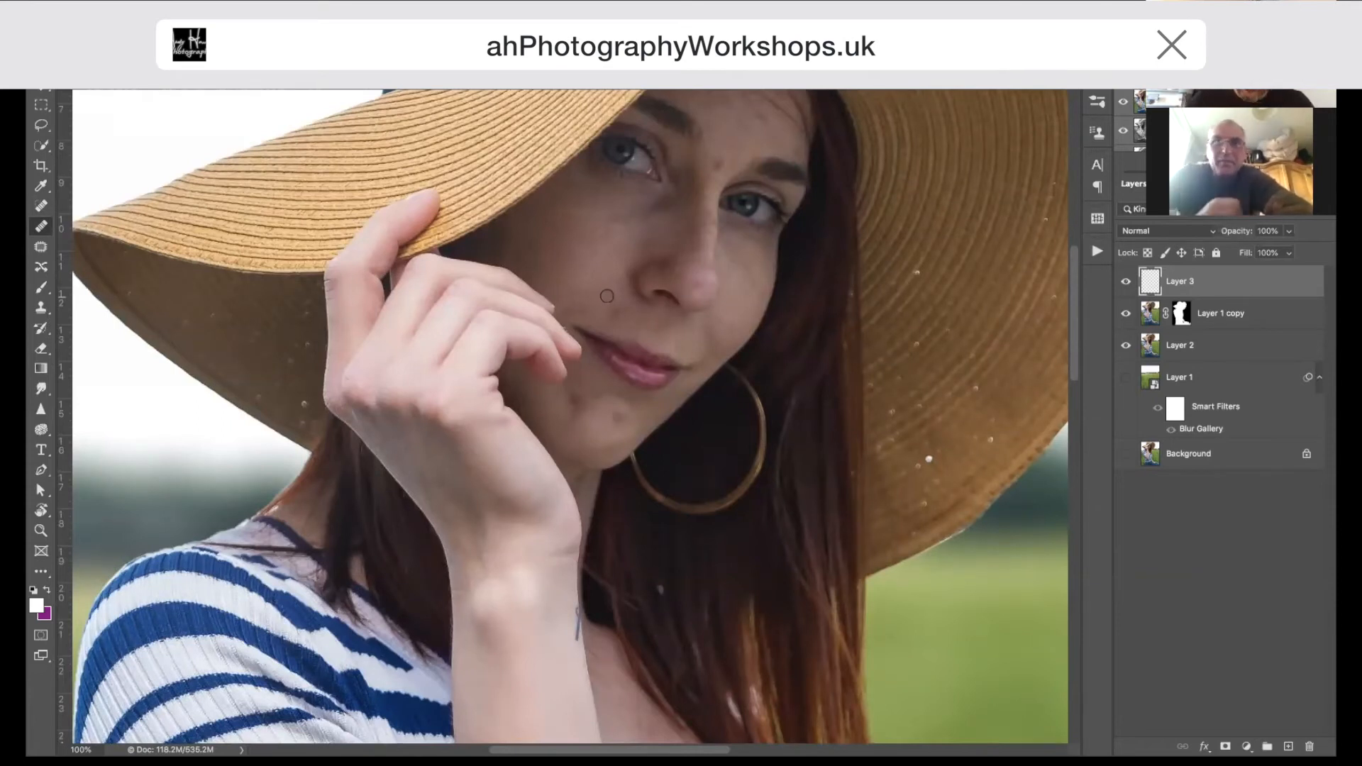
click(606, 296)
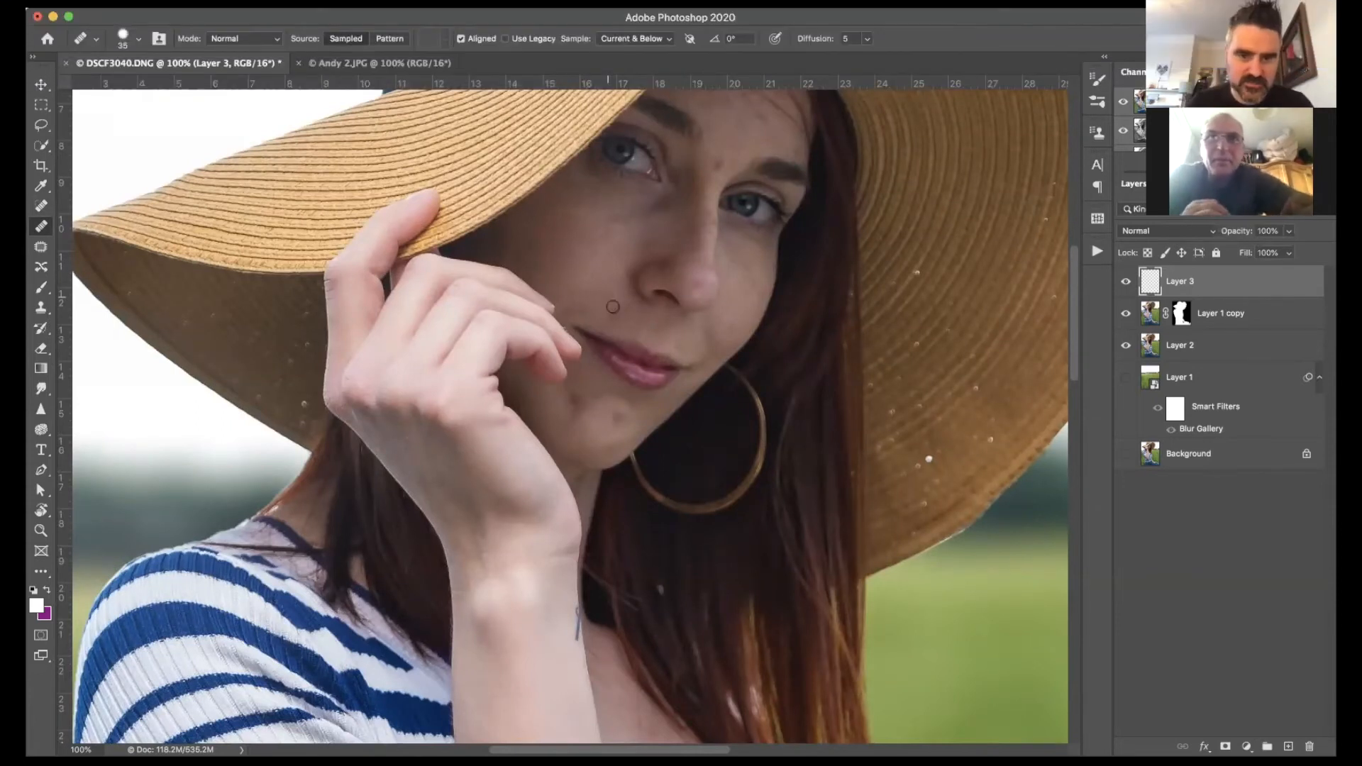
click(694, 274)
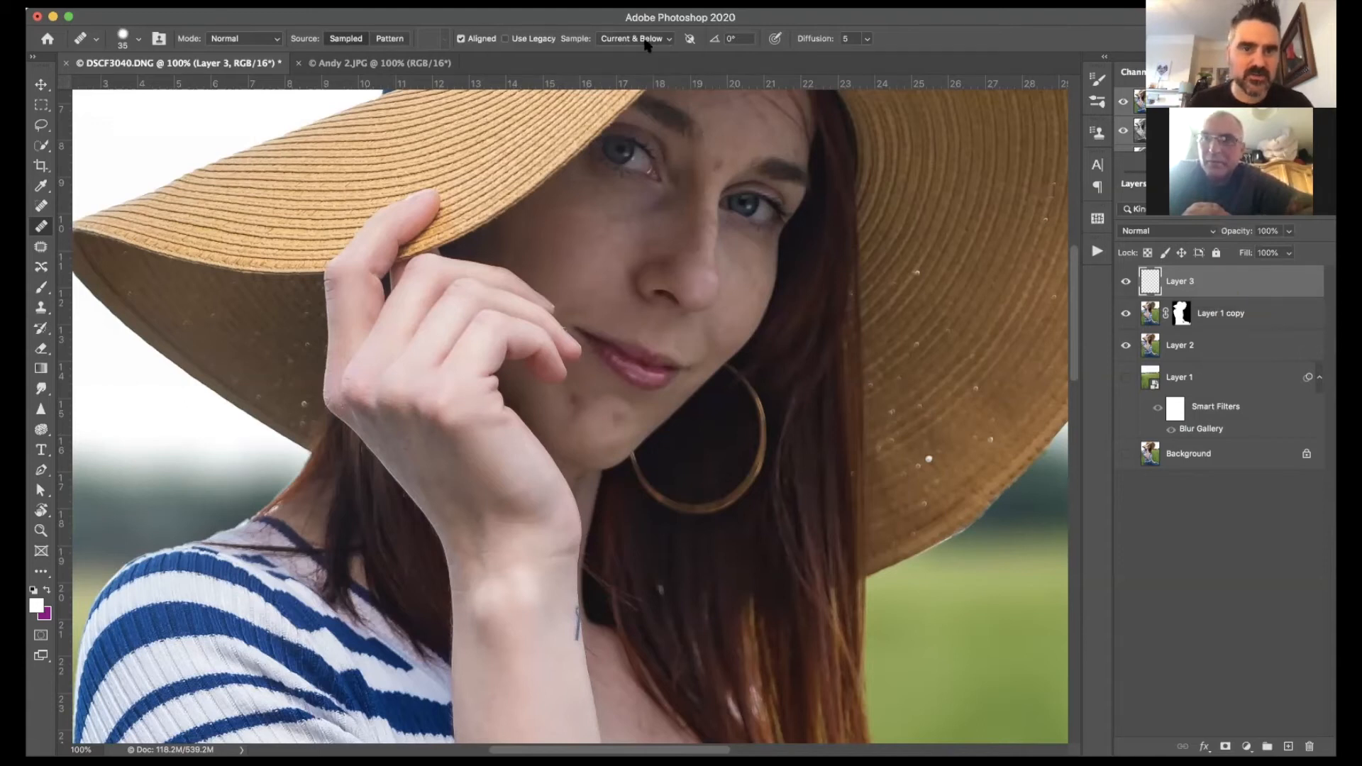
Step: Check the Healing Brush's sample setting and compare the face with the retouching on Layer 3 hidden and shown
click(670, 40)
click(670, 39)
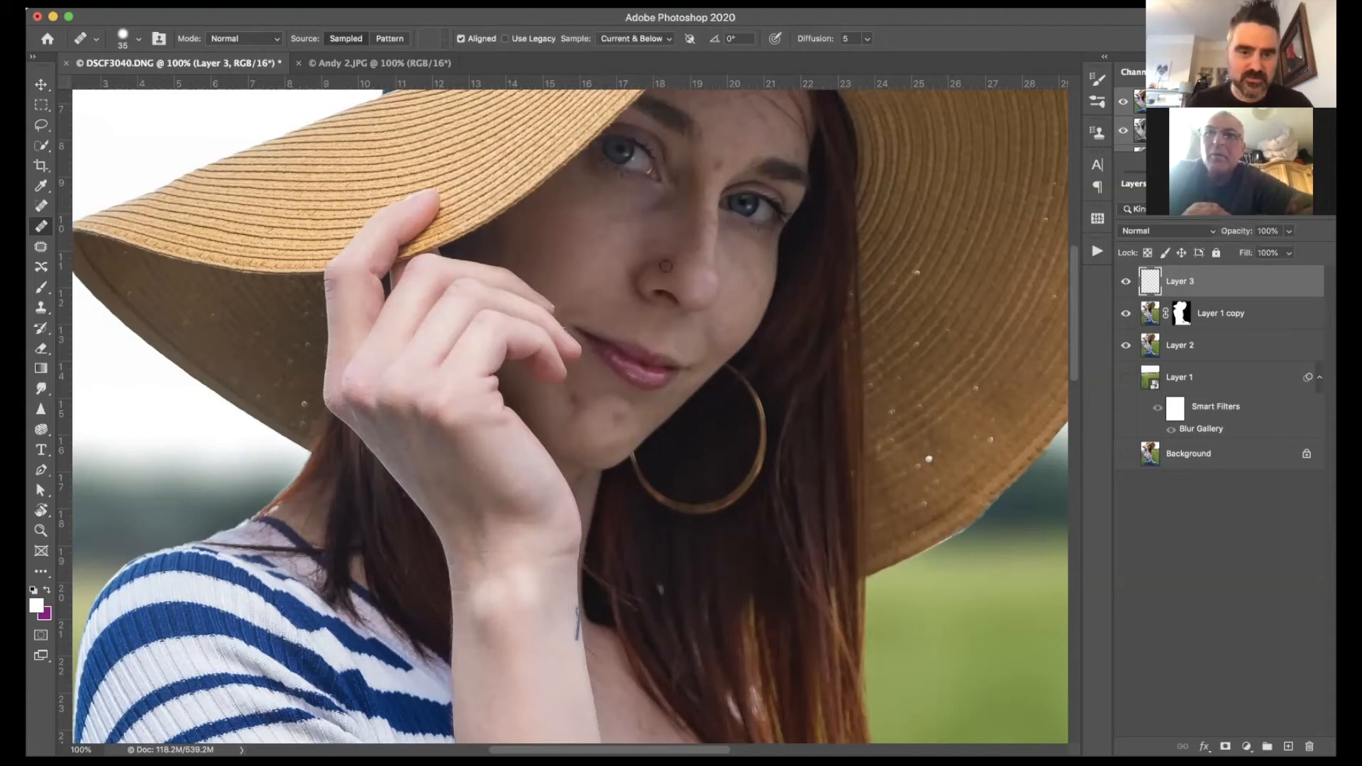
click(739, 157)
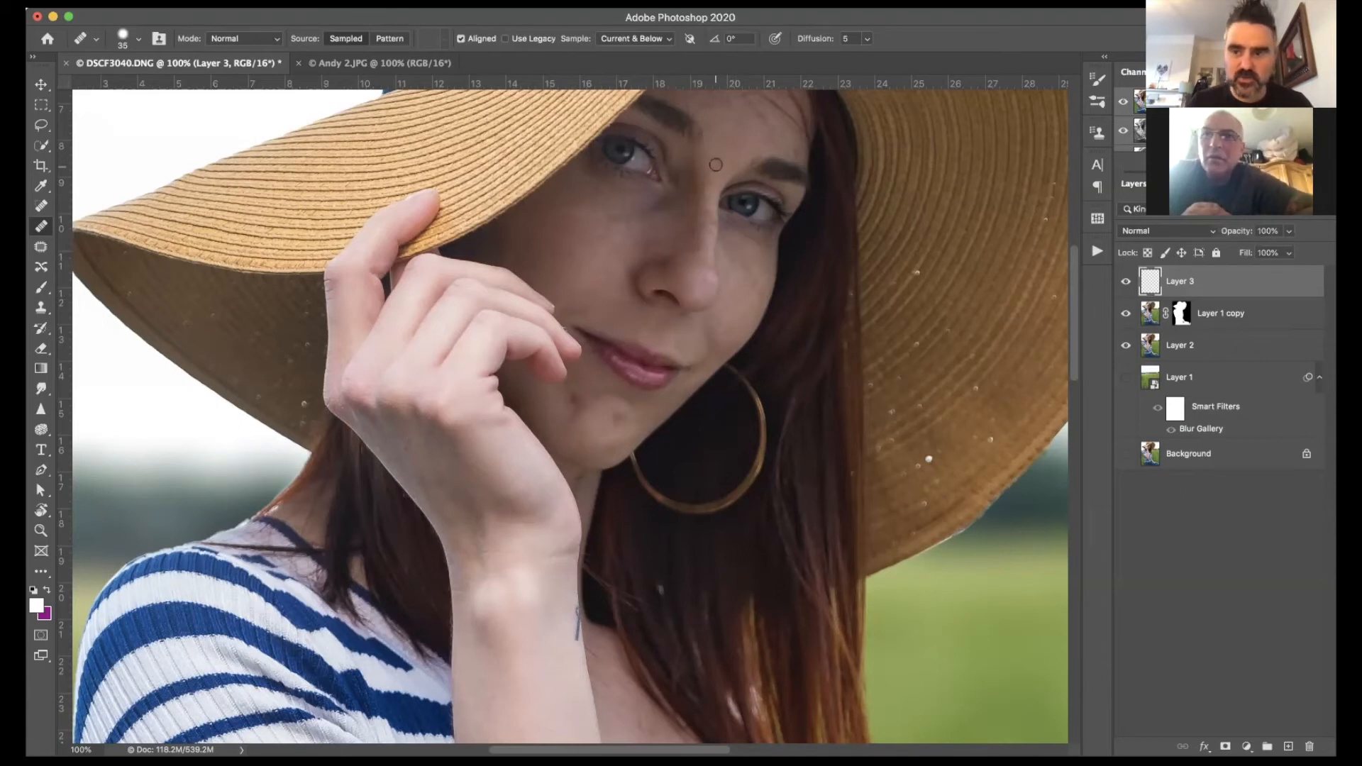
click(1126, 282)
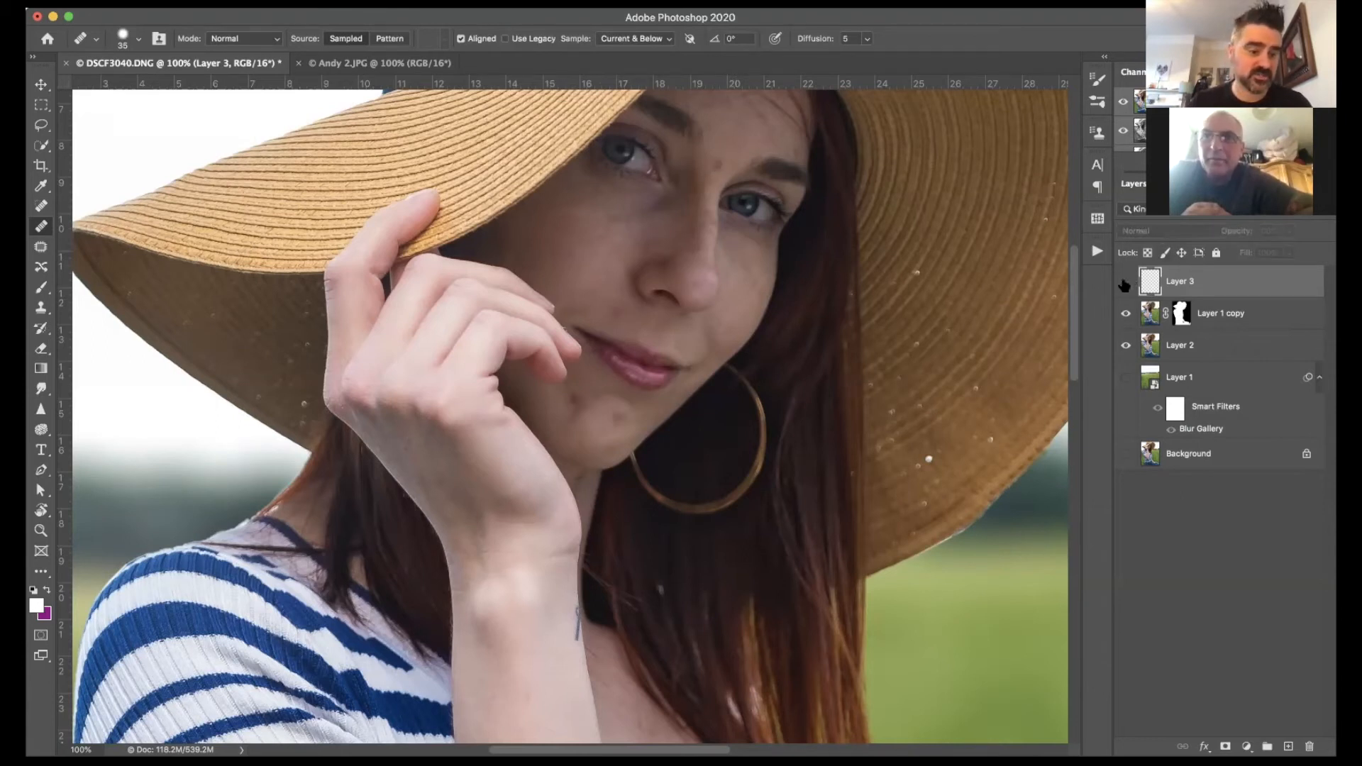
click(1125, 284)
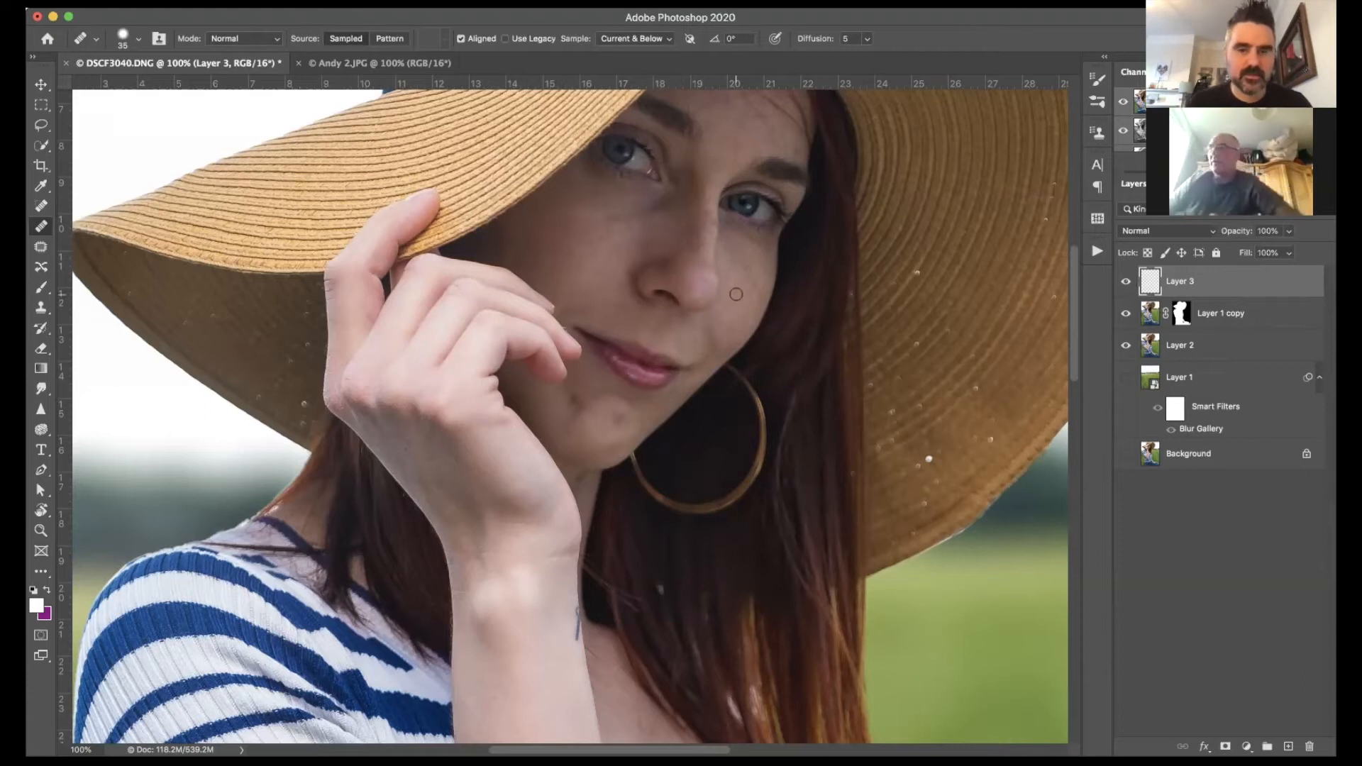
Step: Heal the red spot on the upper arm near the elbow crease, sampling clean skin beside it
scroll(736, 294, down, 15)
scroll(736, 294, right, 6)
scroll(384, 452, up, 4)
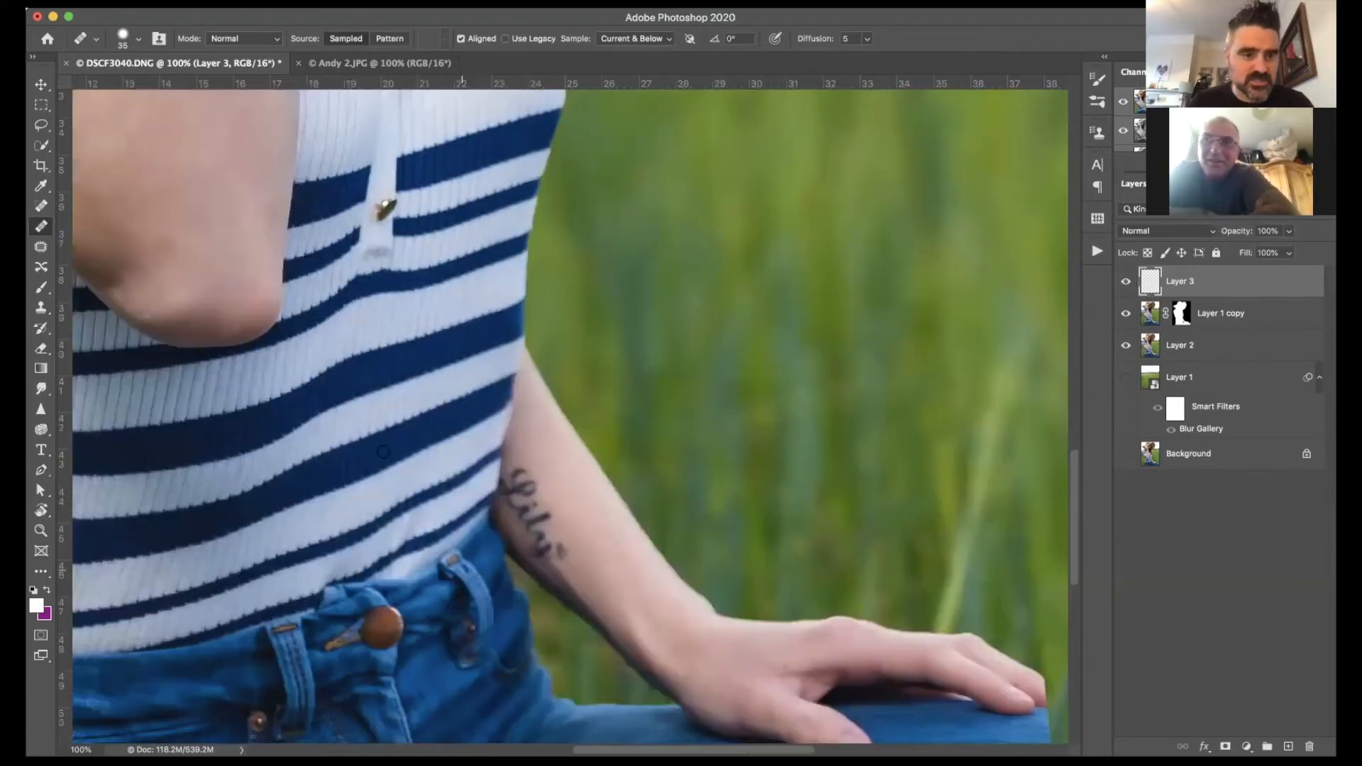
scroll(405, 418, left, 12)
scroll(405, 418, up, 6)
alt+click(500, 374)
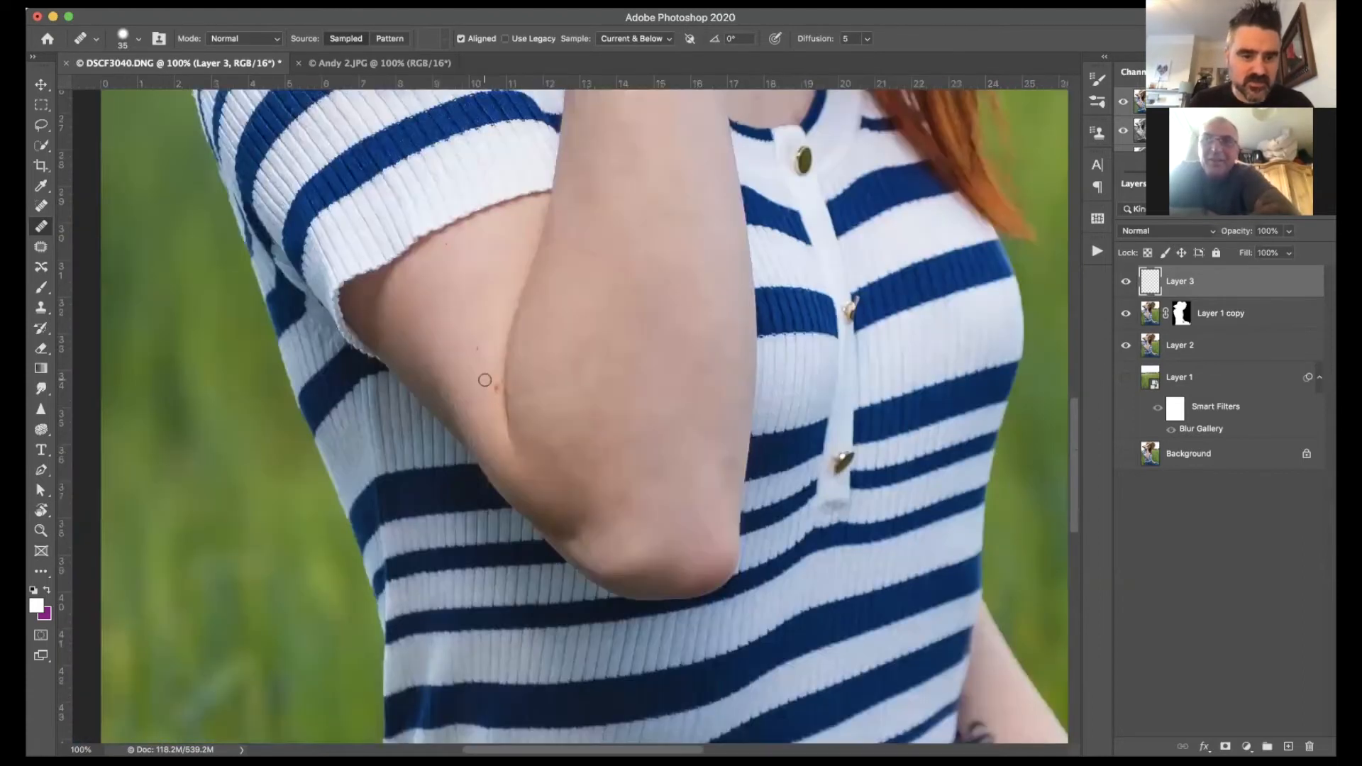
click(495, 389)
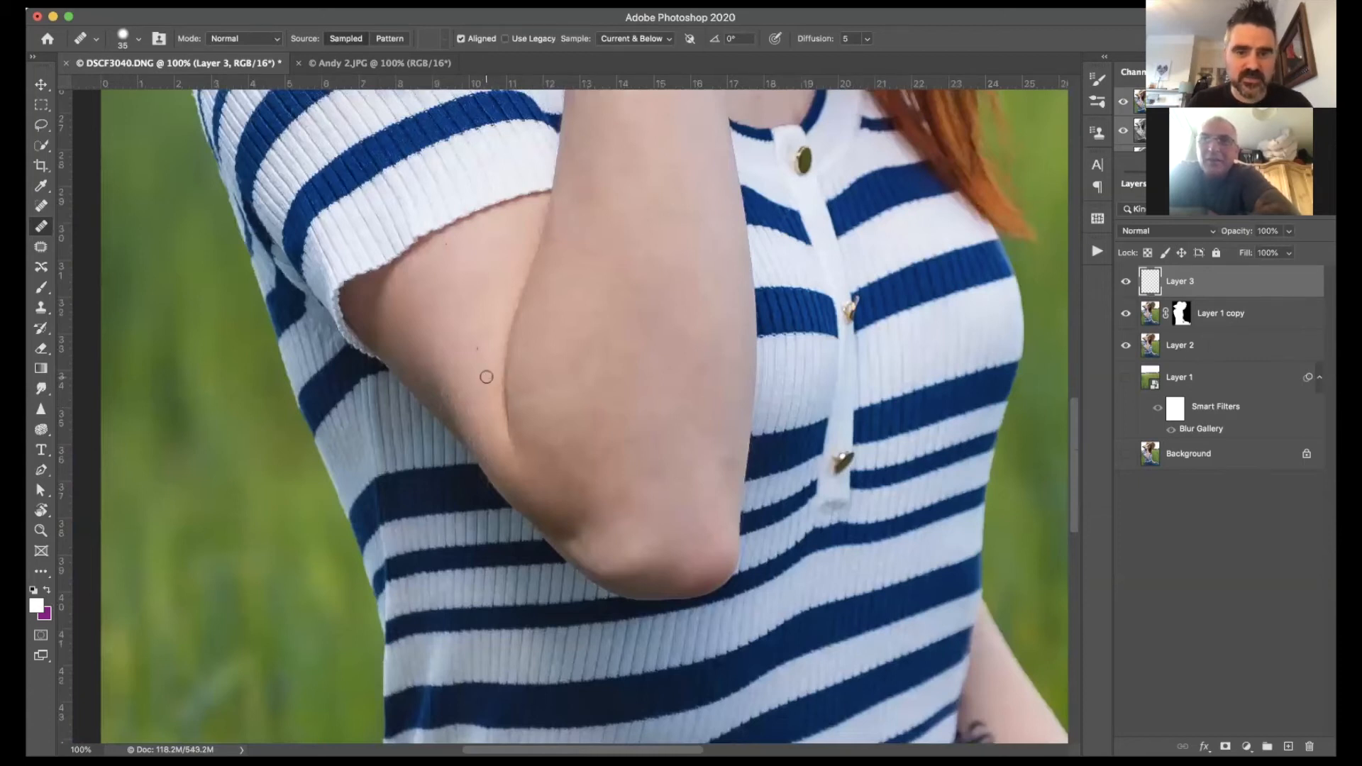
Step: Inspect the retouched skin on the face and across the whole portrait
scroll(486, 377, up, 4)
scroll(486, 377, up, 10)
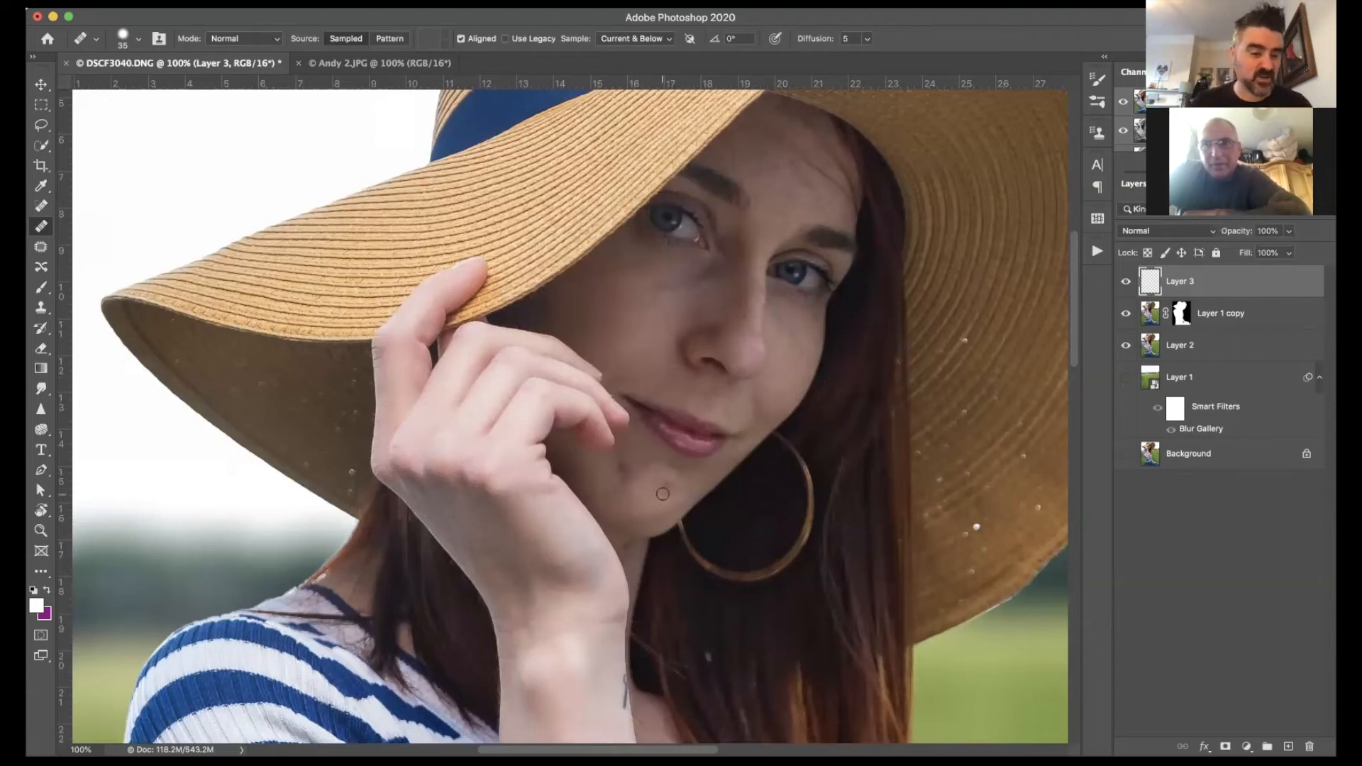
key(super+minus)
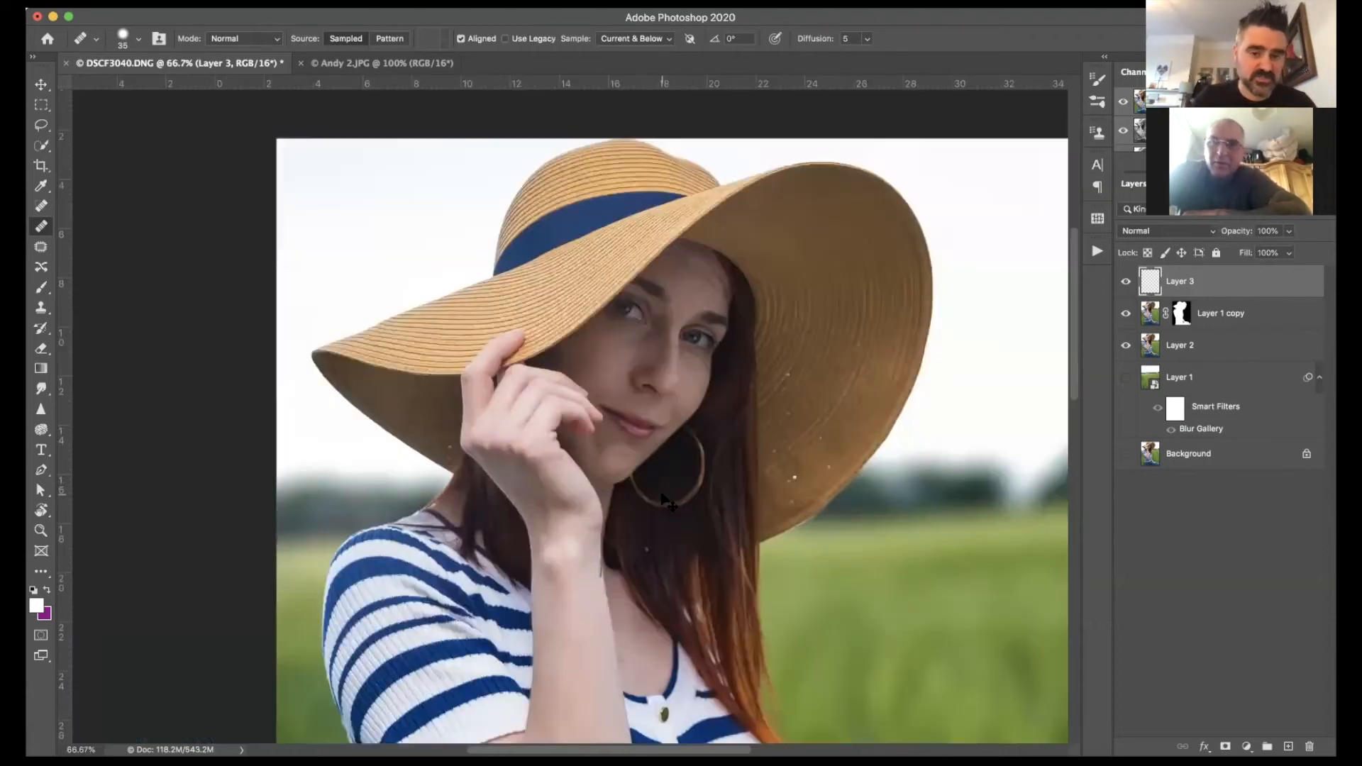
key(super+minus)
key(super+minus)
key(super+minus)
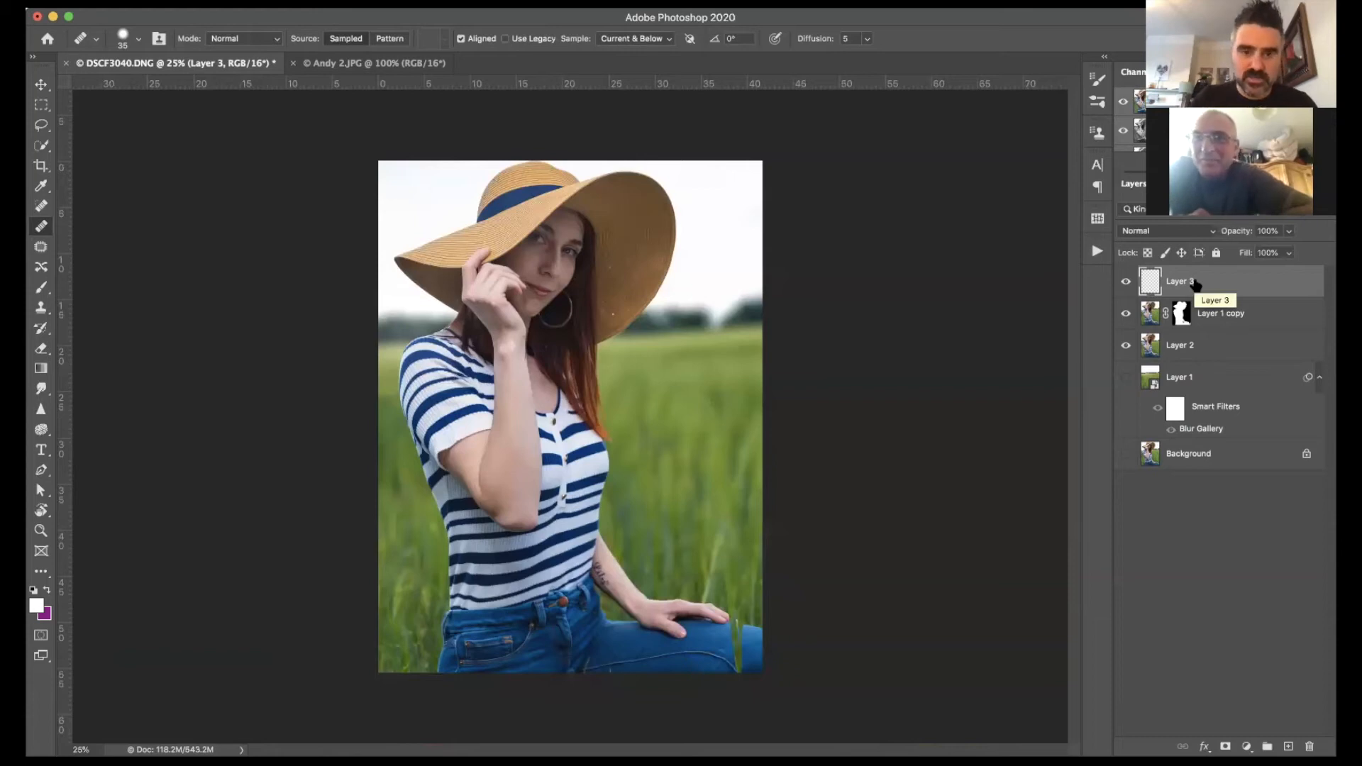
Step: Heal the white specks on the underside of the straw hat's brim with the Healing Brush
key(super+plus)
key(super+plus)
key(super+plus)
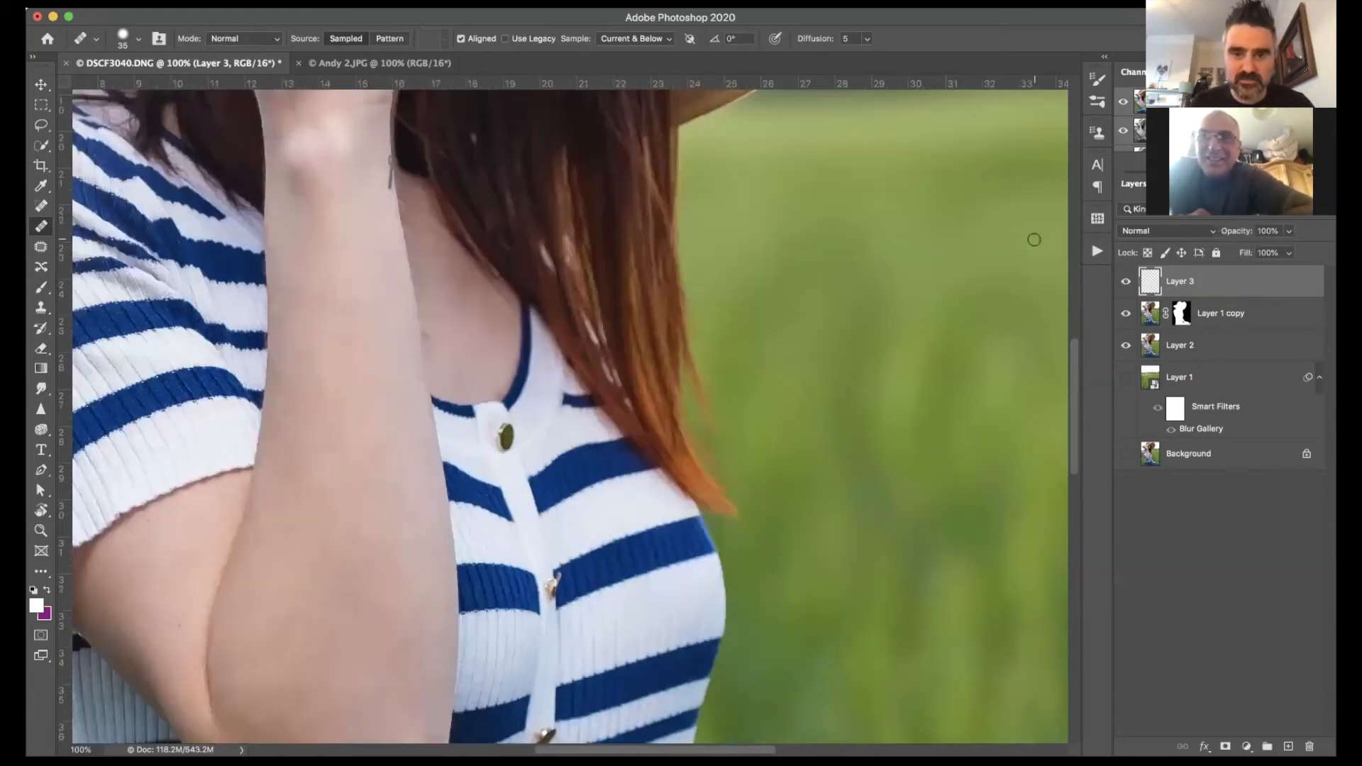
scroll(1034, 239, up, 5)
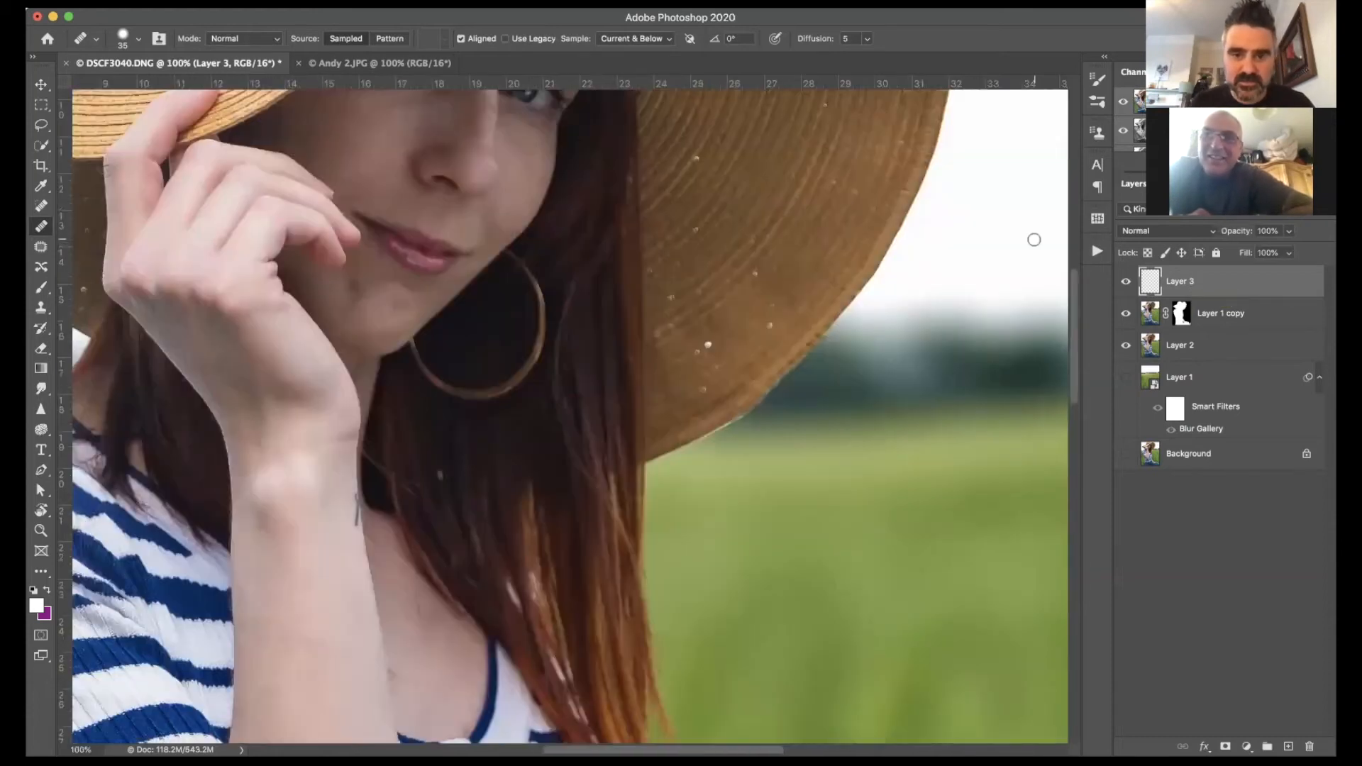
click(706, 348)
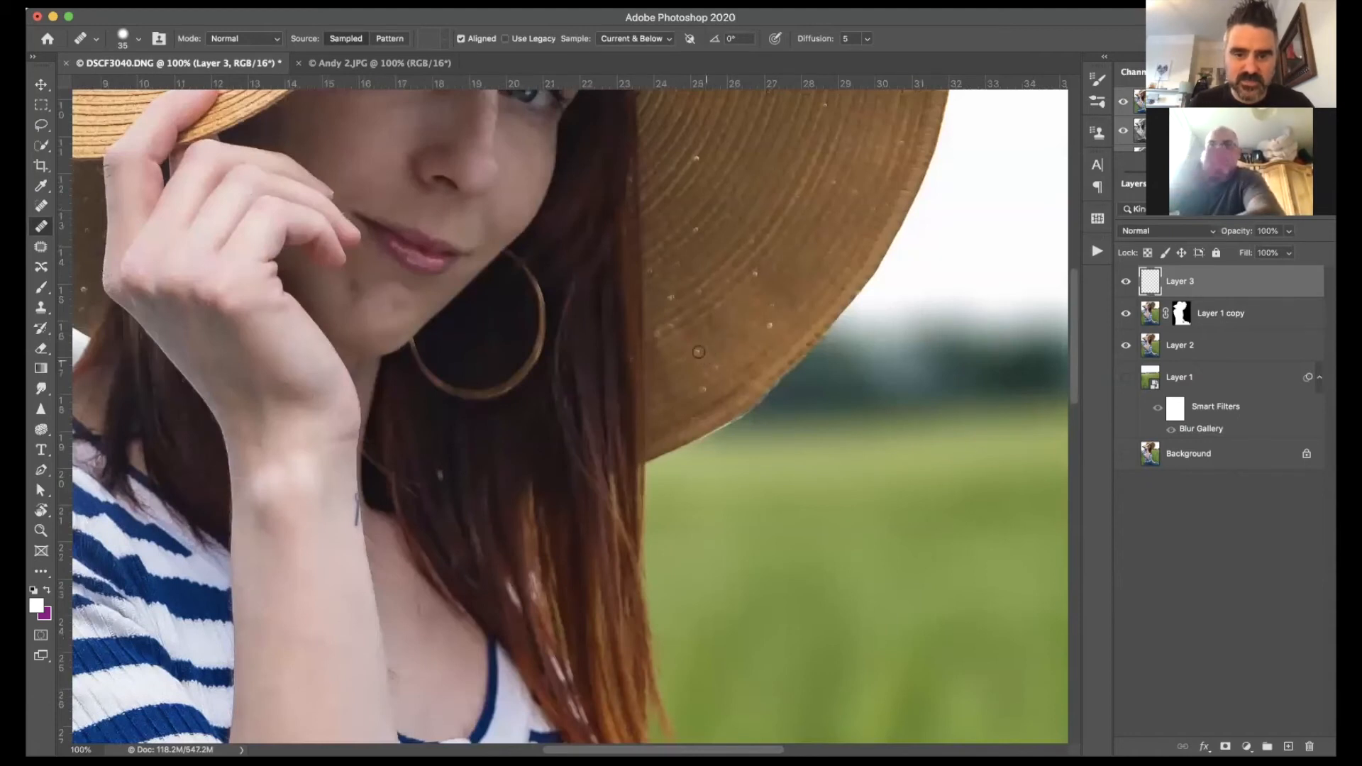
drag(754, 283, 759, 265)
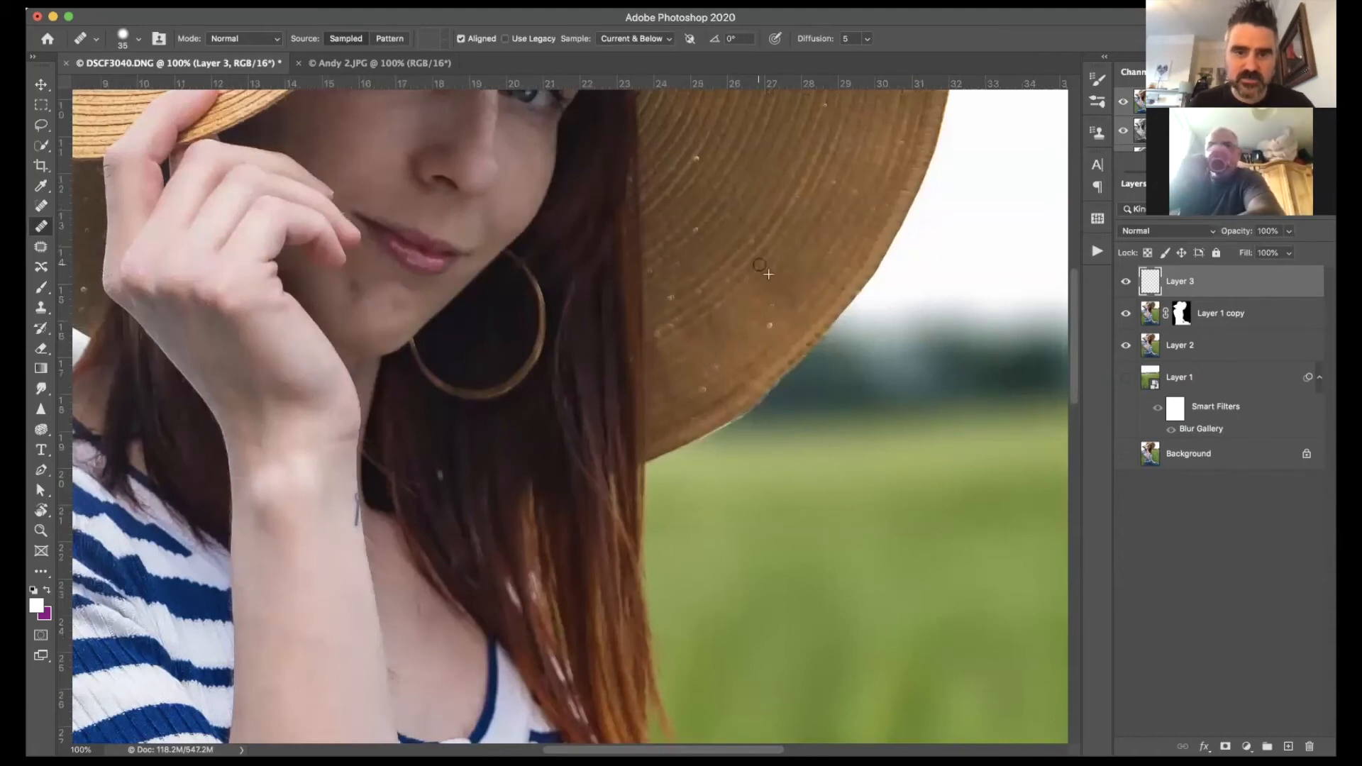
drag(695, 229, 688, 234)
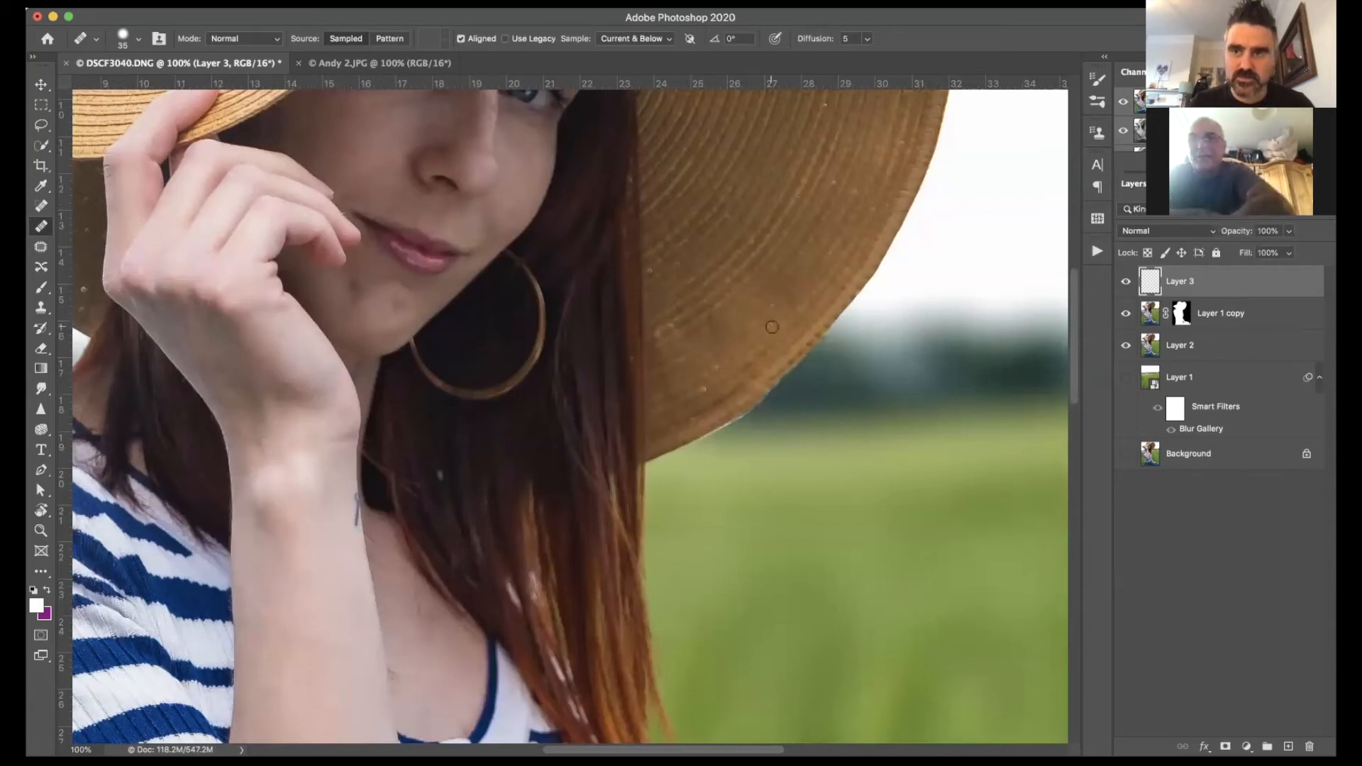
scroll(803, 256, up, 5)
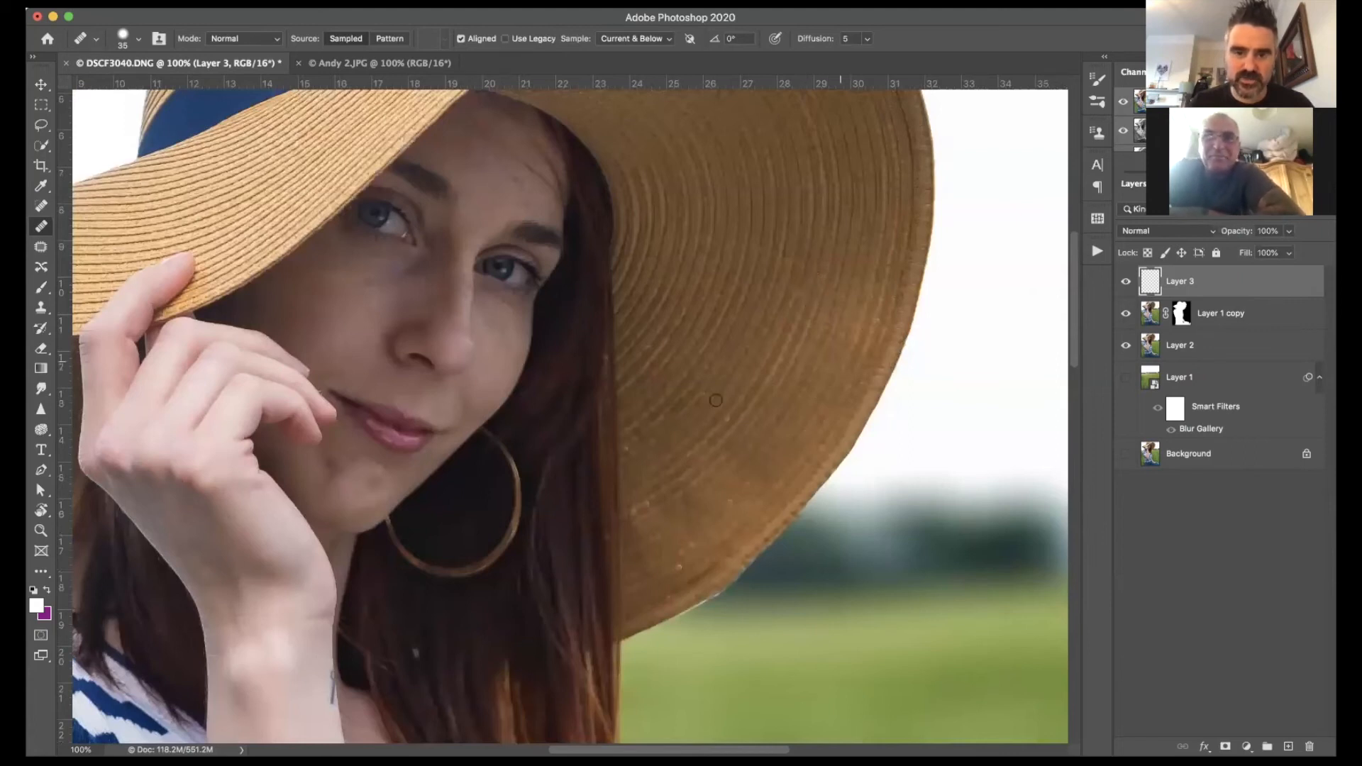
click(639, 446)
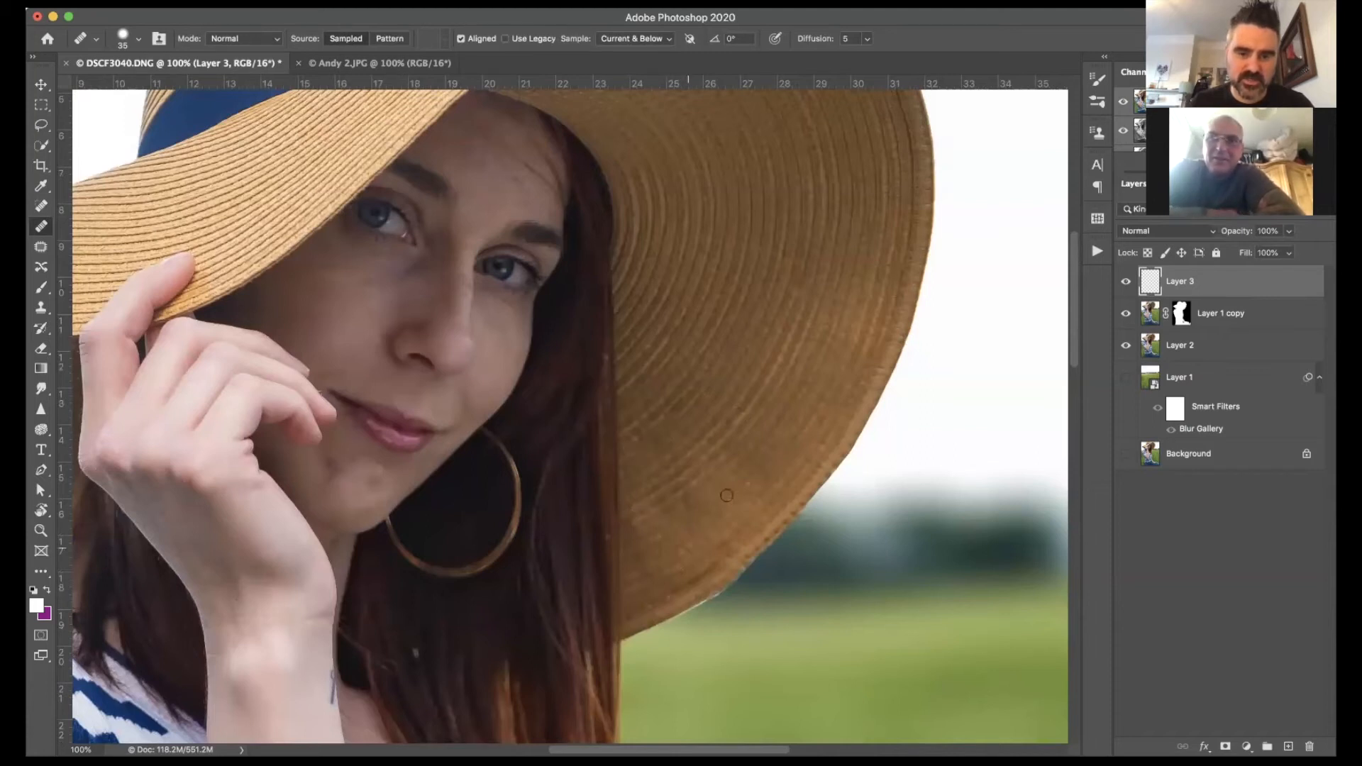
click(691, 356)
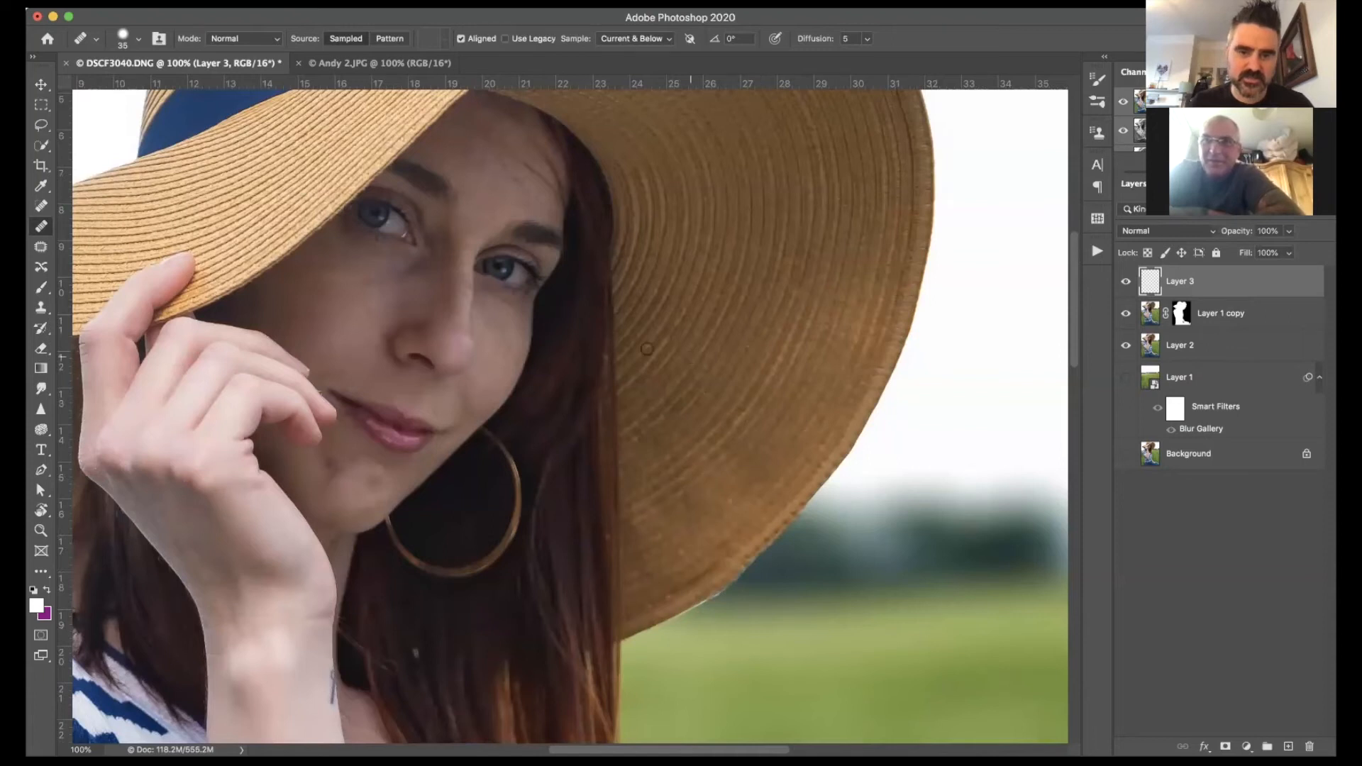
Step: Inspect the cleaned brim and compare the whole portrait with Layer 3 hidden and shown
scroll(656, 341, up, 3)
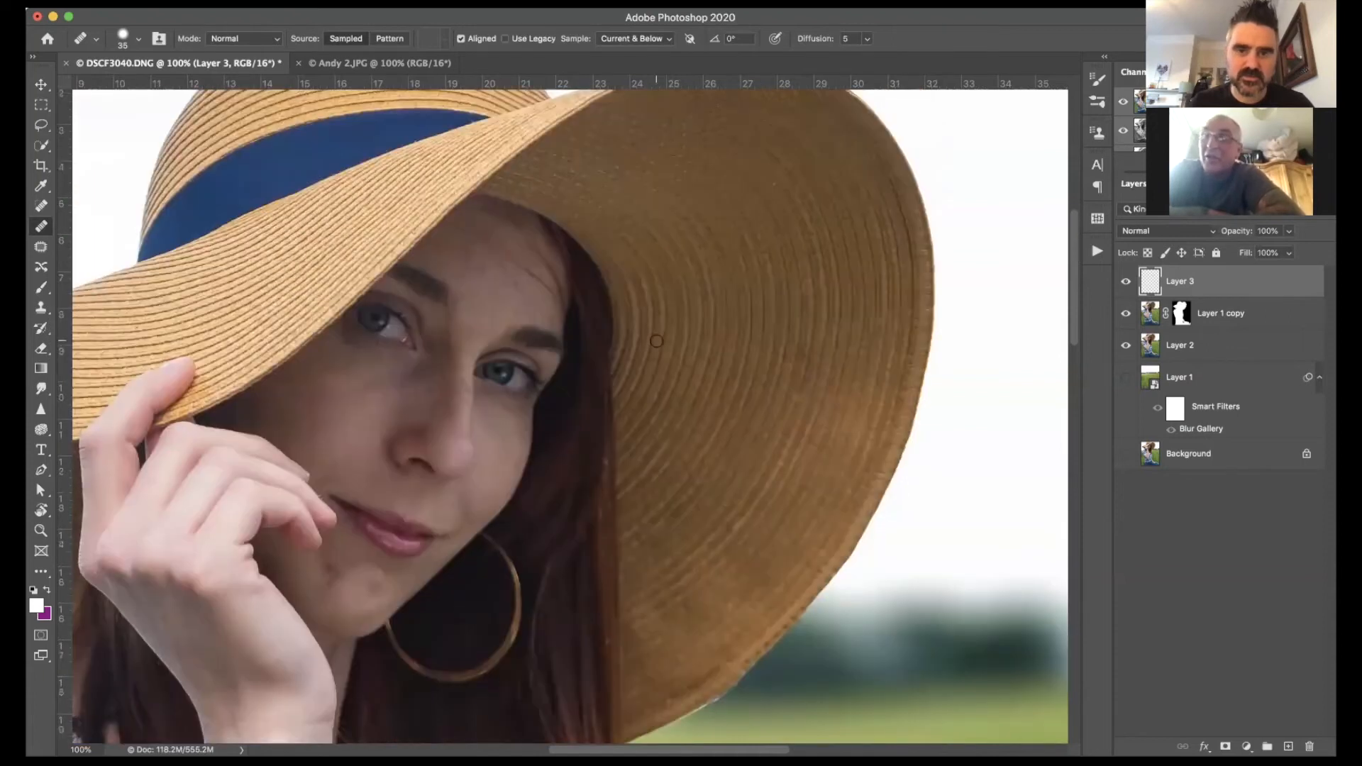
scroll(656, 342, down, 2)
scroll(656, 341, right, 1)
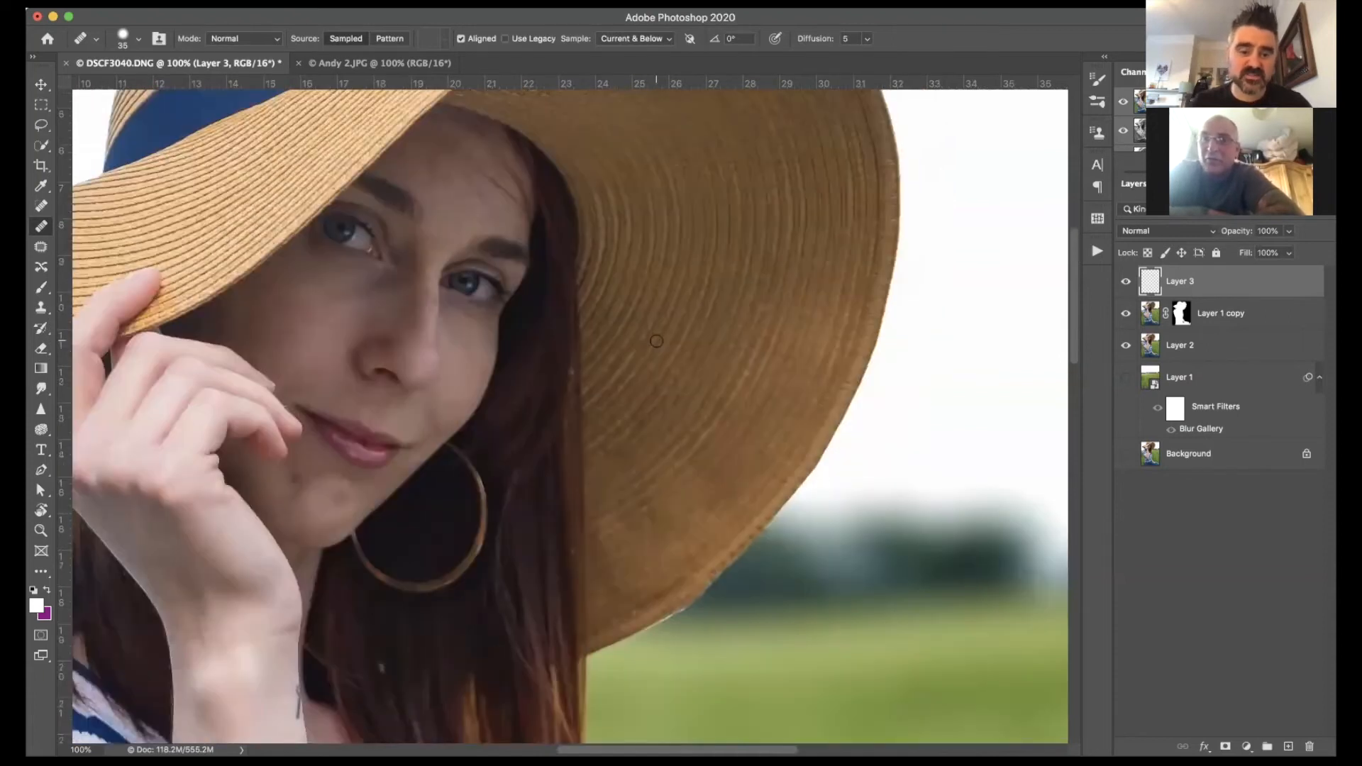
scroll(656, 342, down, 1)
scroll(656, 342, down, 1)
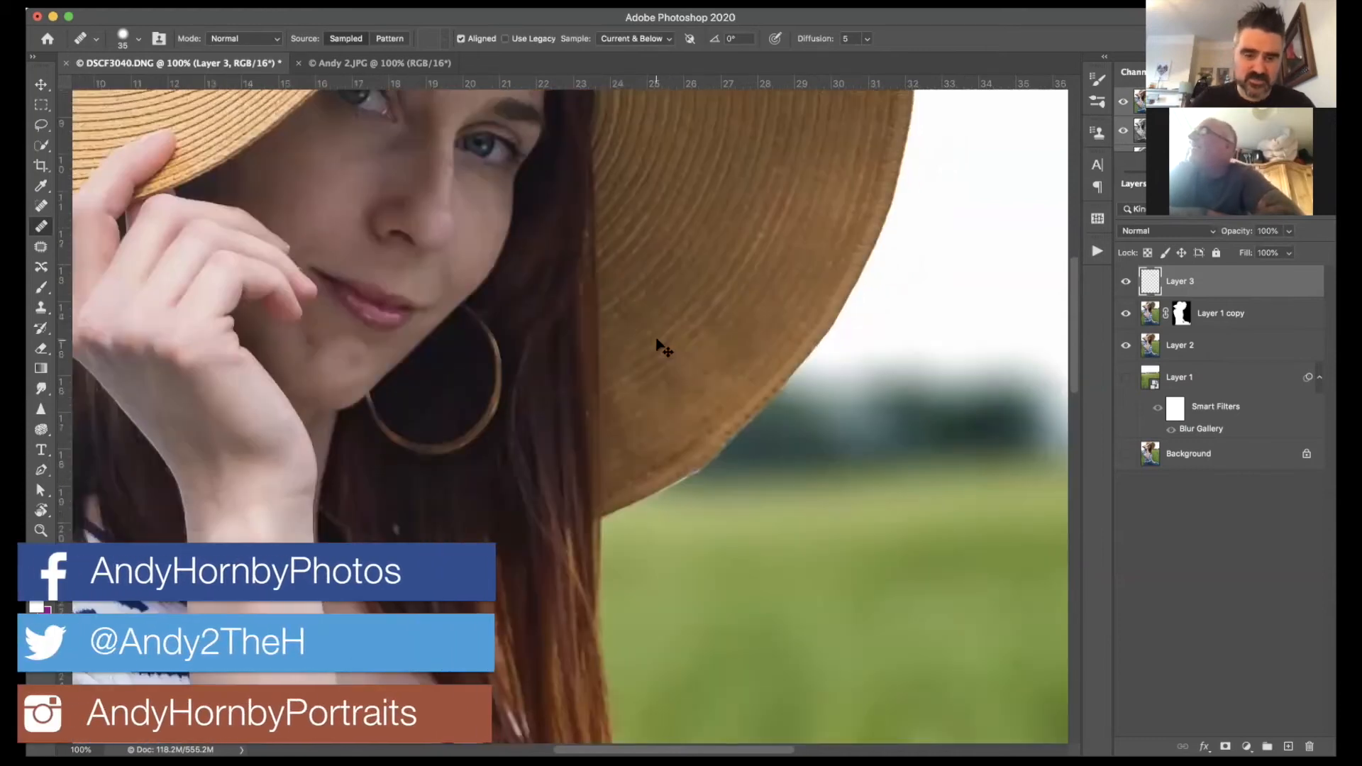
key(super+0)
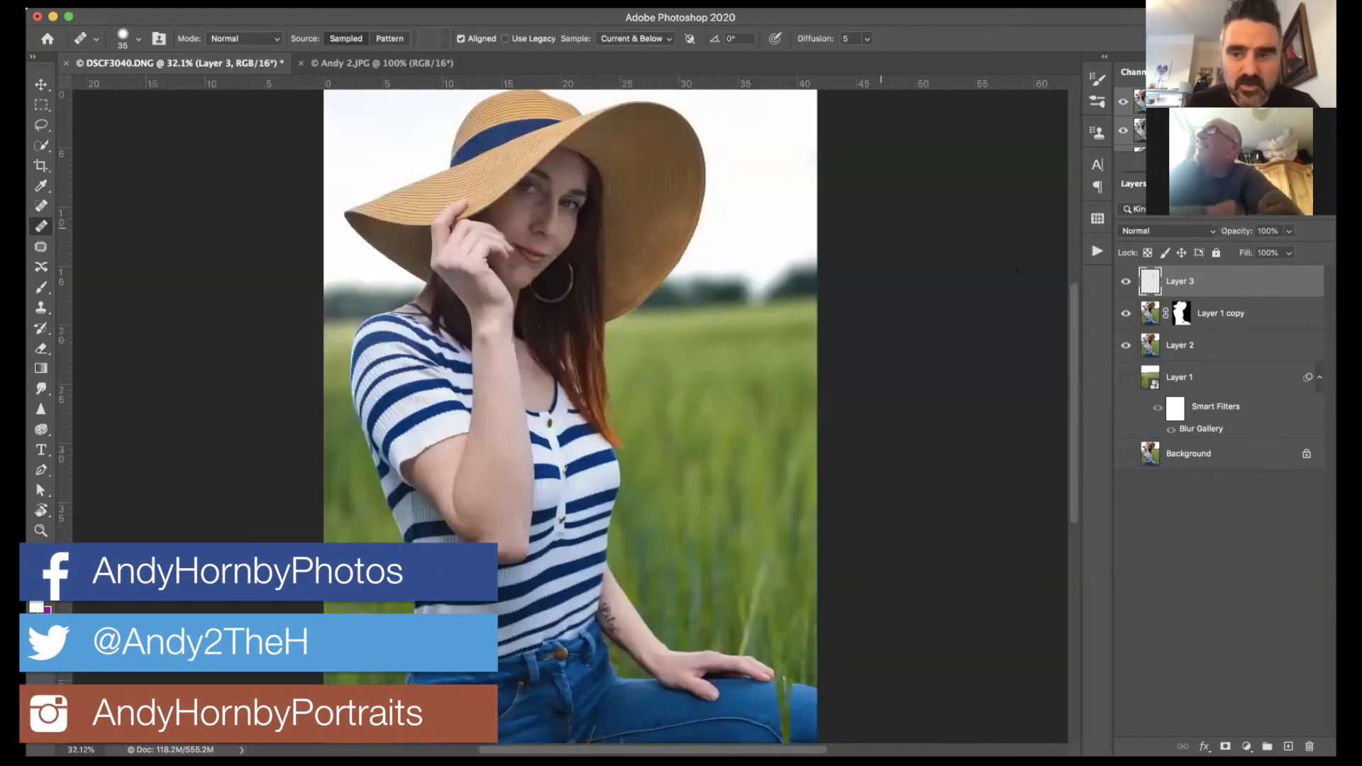
click(1124, 284)
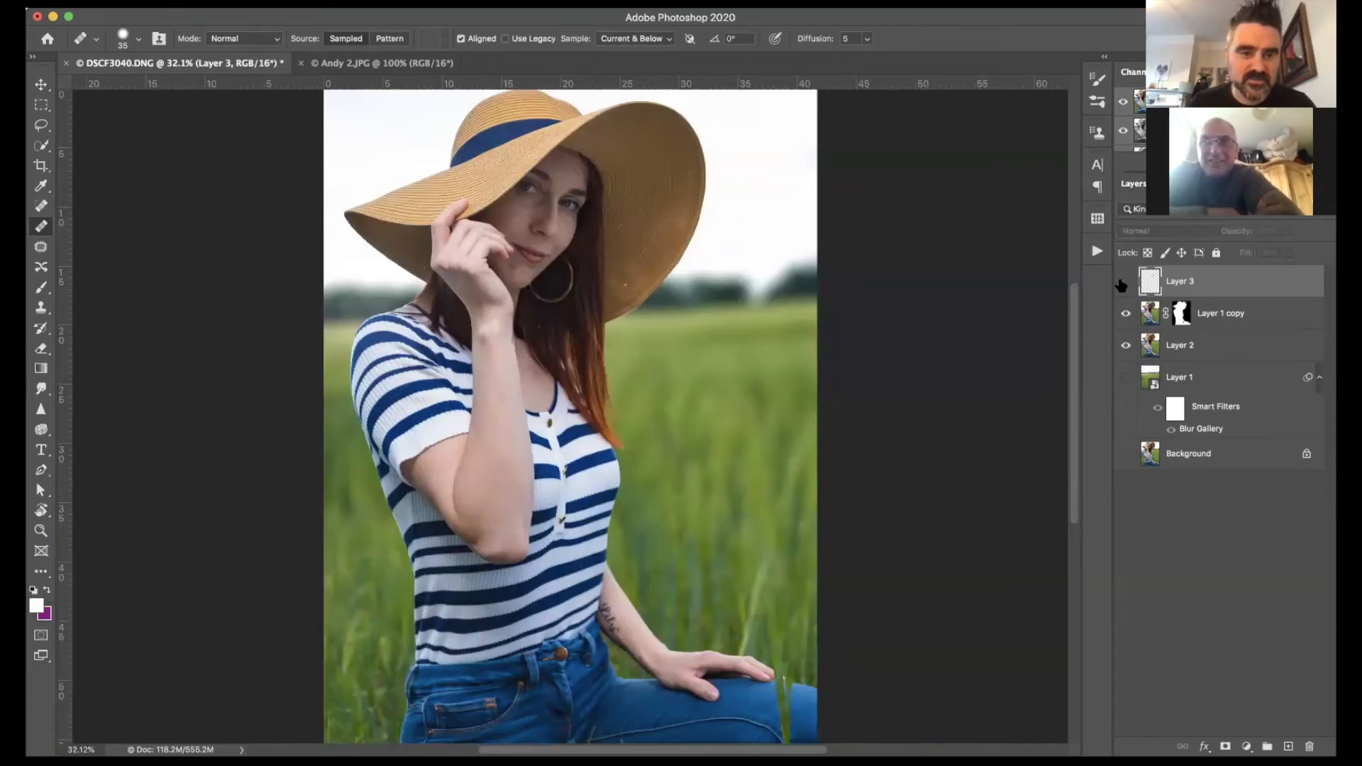
click(1123, 284)
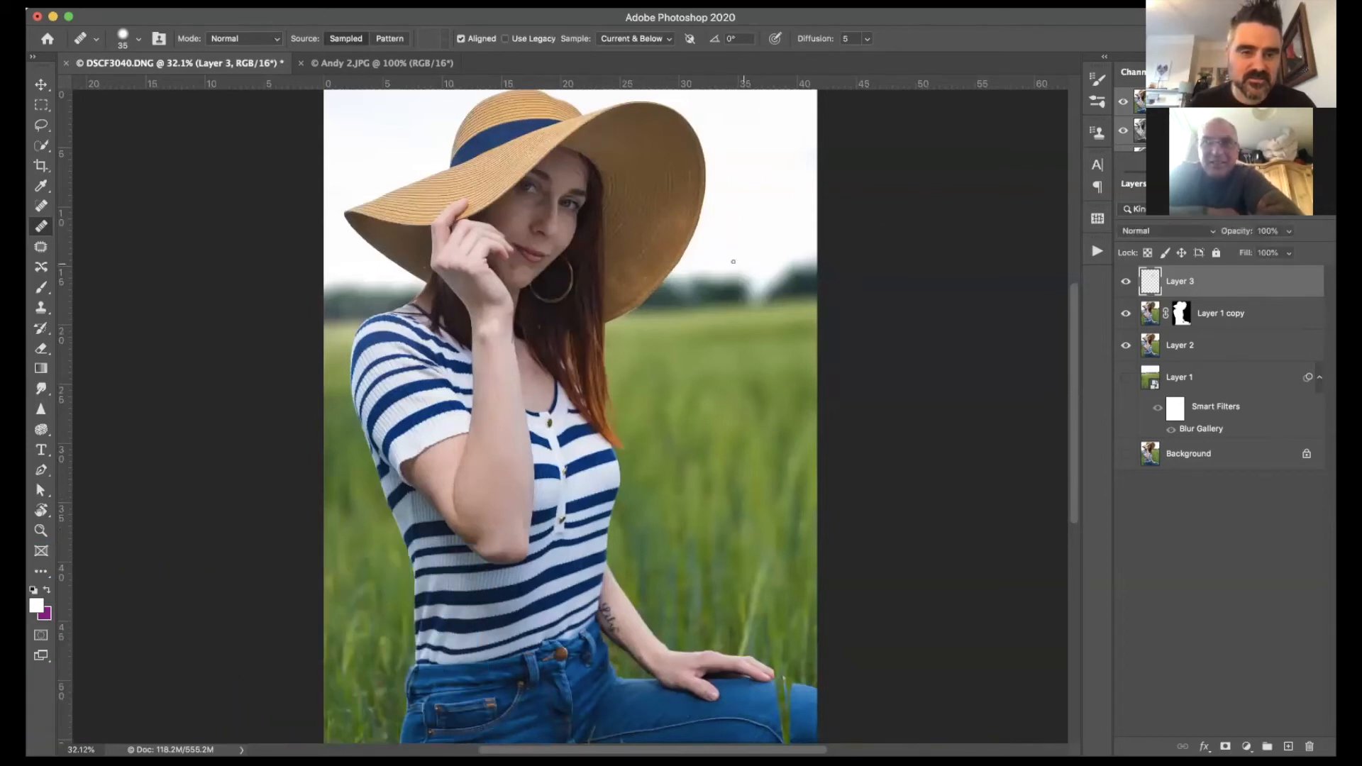
scroll(730, 273, up, 1)
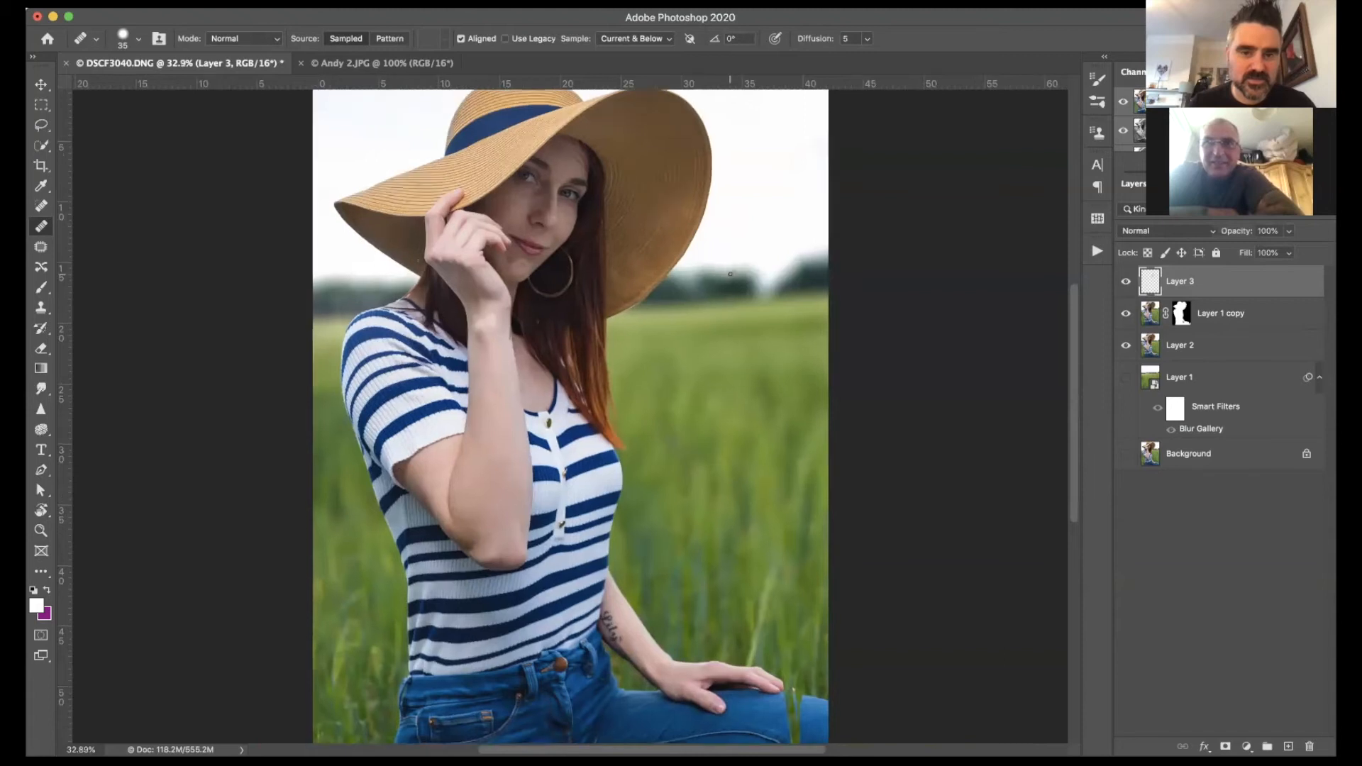
Step: Add a Curves adjustment layer above Layer 3 and raise its midtones to input 103, output 163
scroll(730, 274, up, 2)
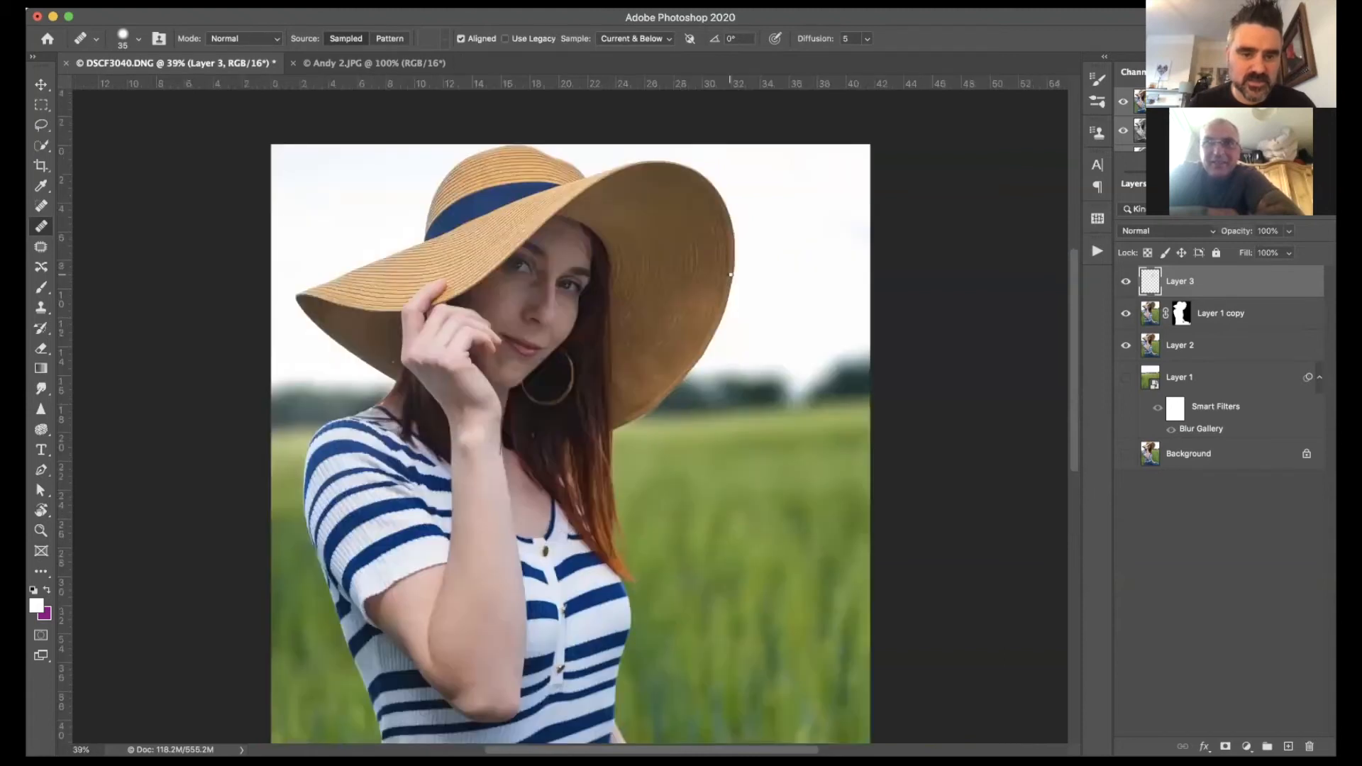
scroll(730, 274, up, 2)
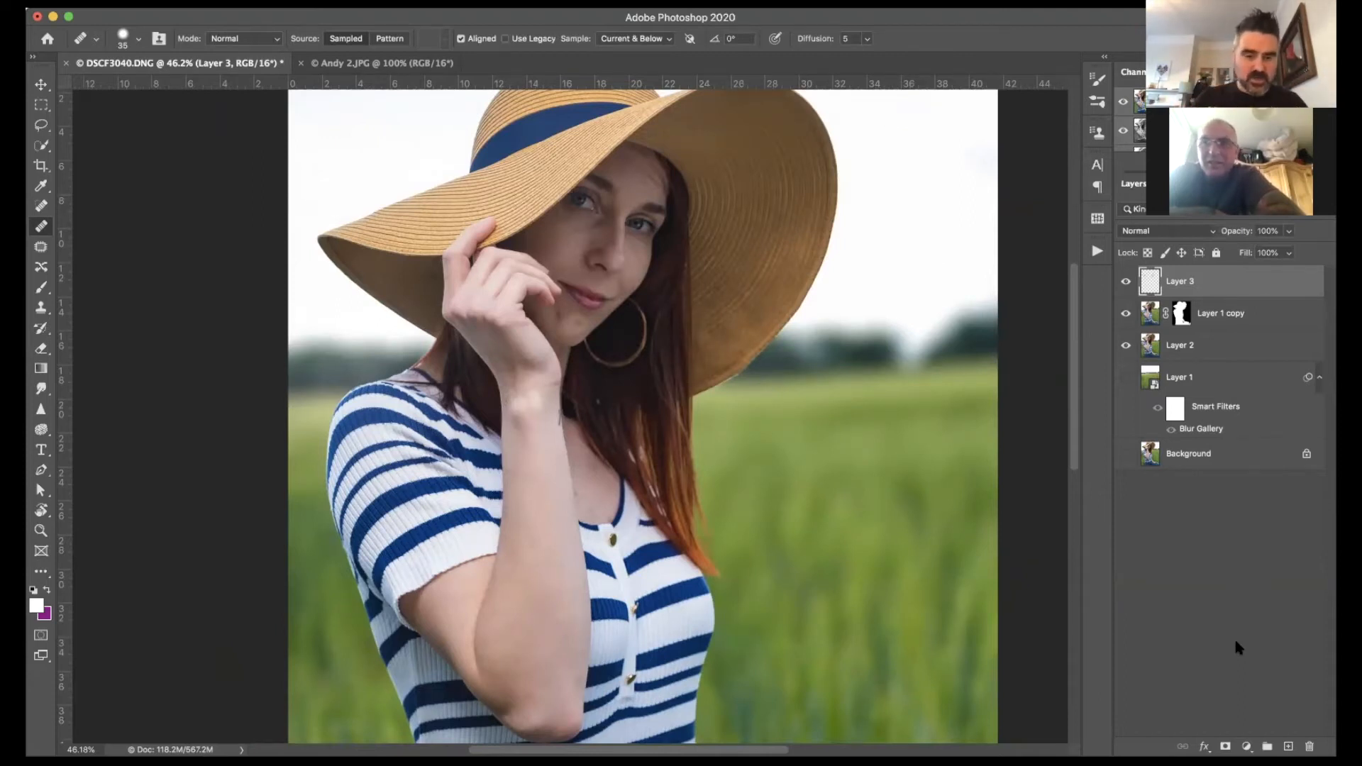
key(super+minus)
key(super+minus)
key(super+minus)
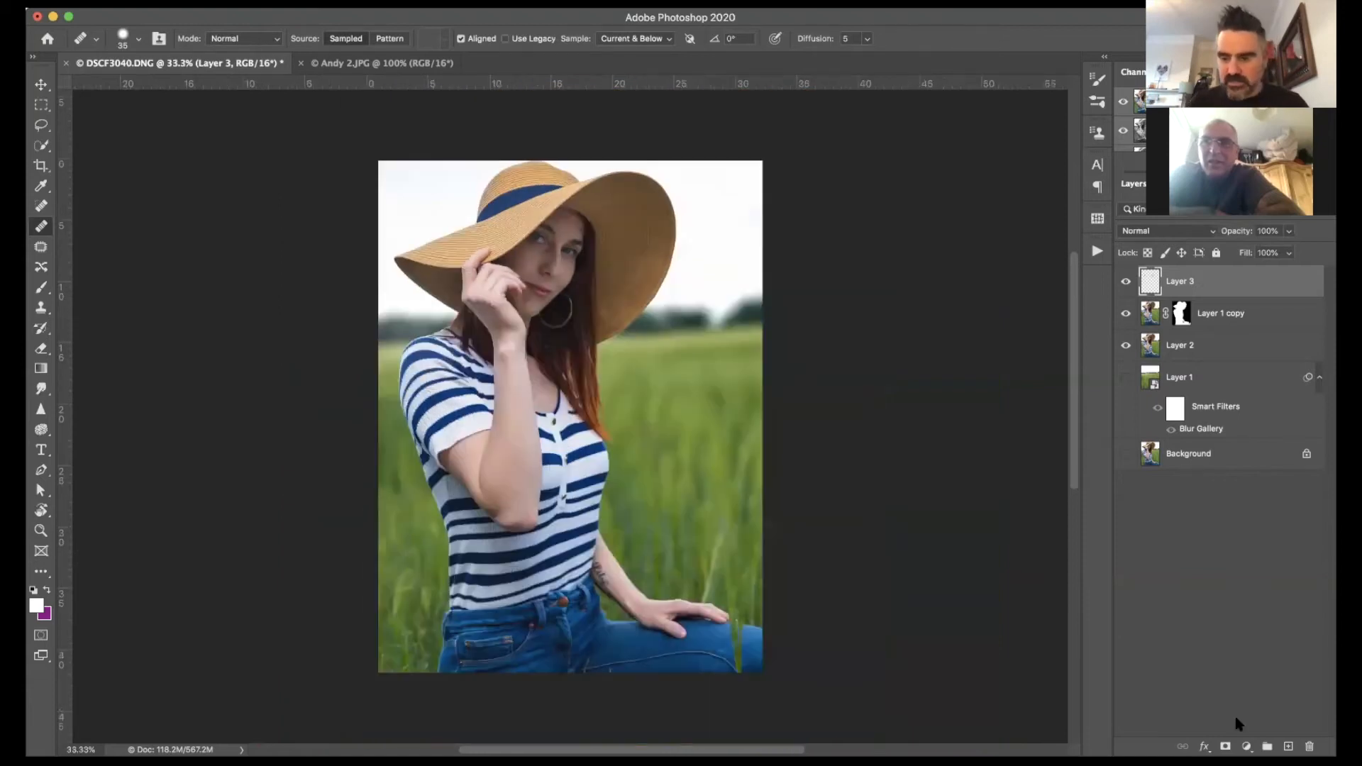
click(1247, 746)
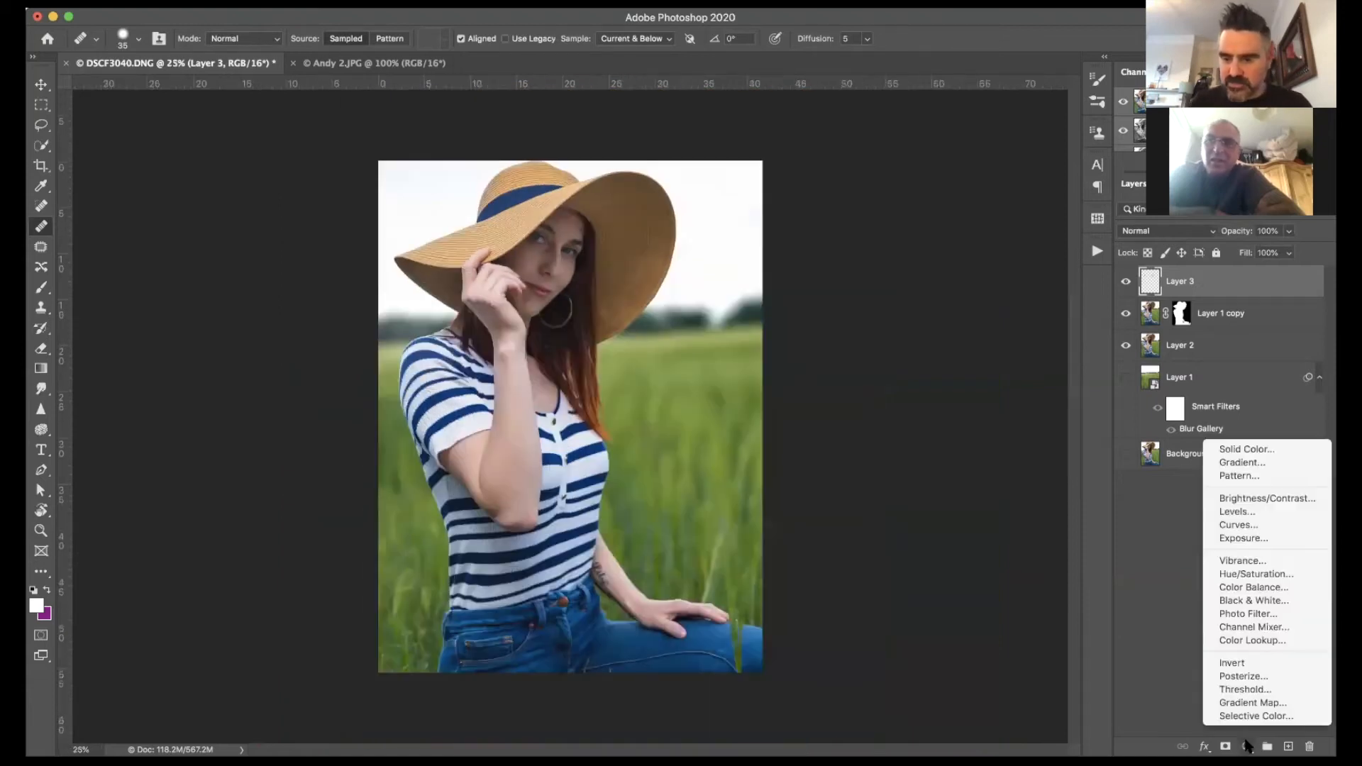
click(1267, 523)
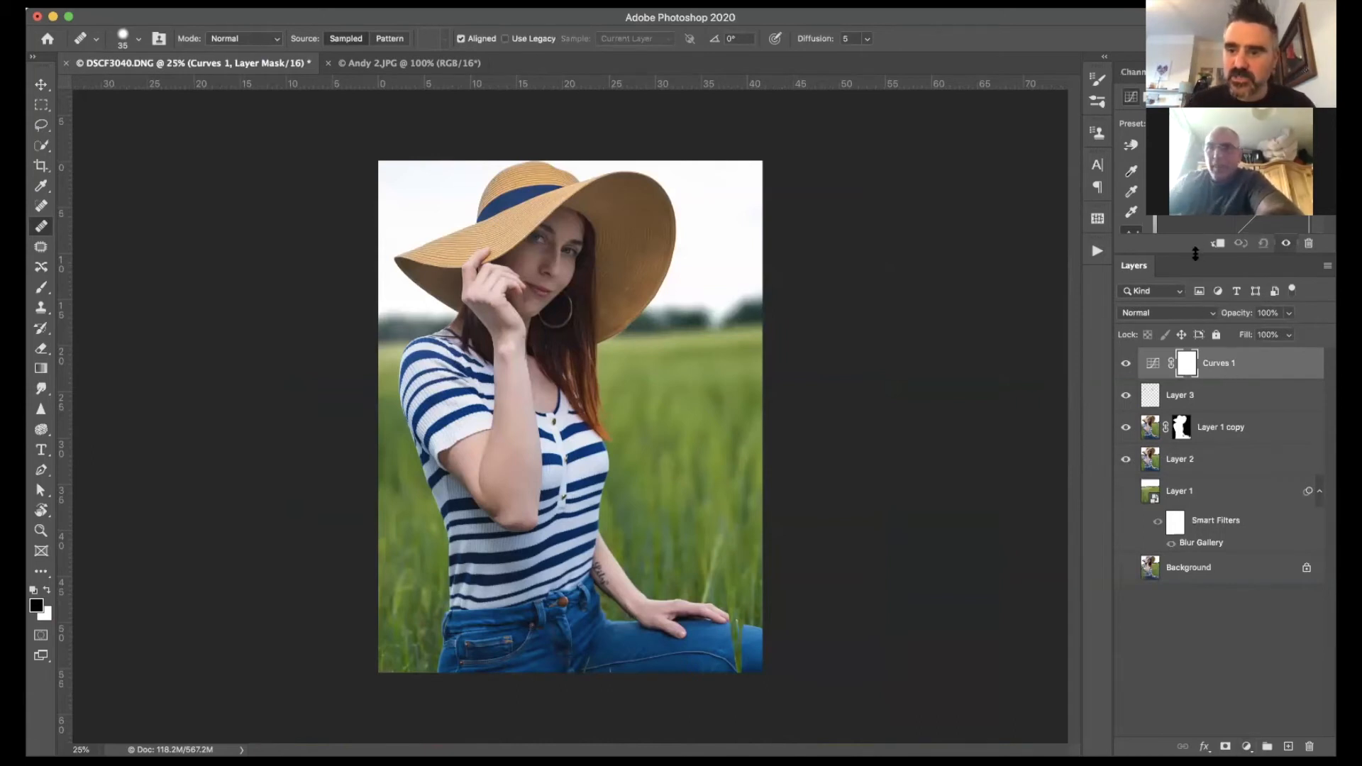
drag(1196, 254, 1197, 401)
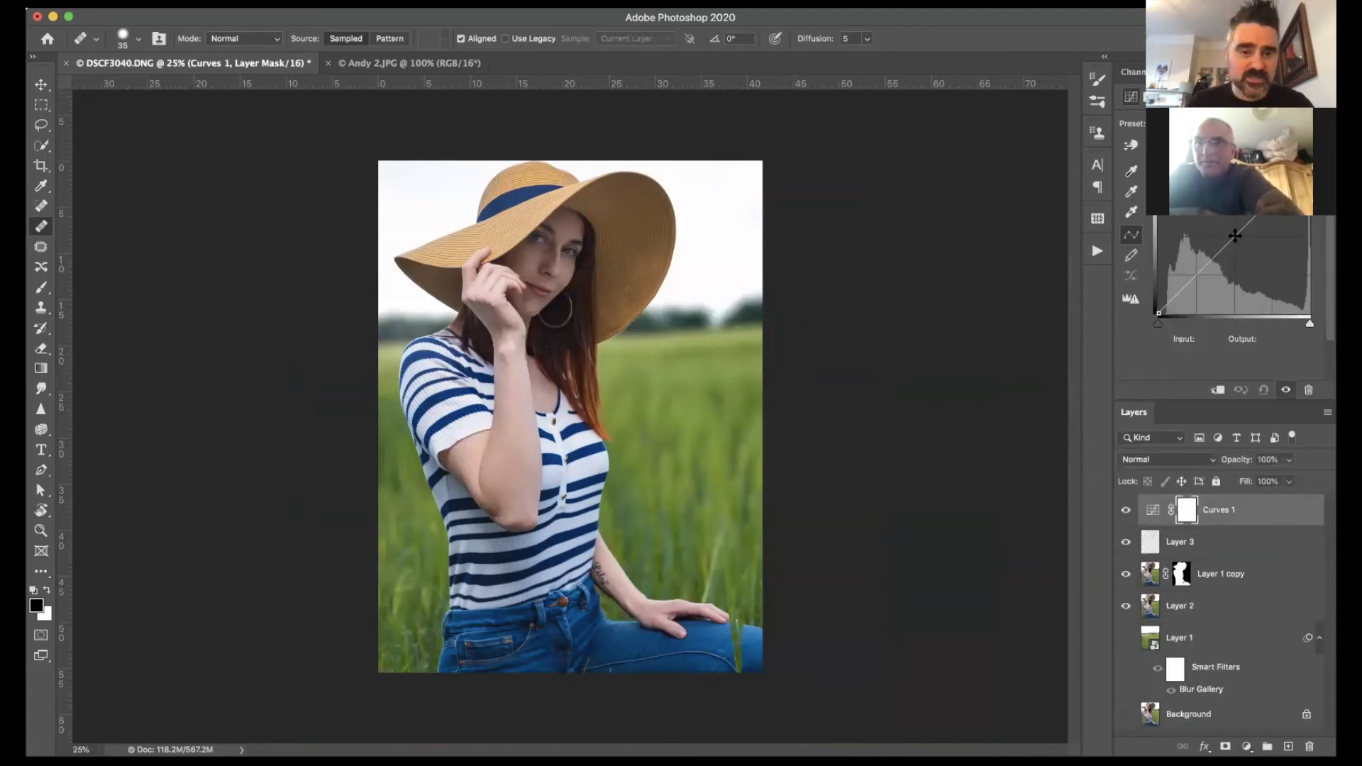
drag(1229, 239, 1222, 220)
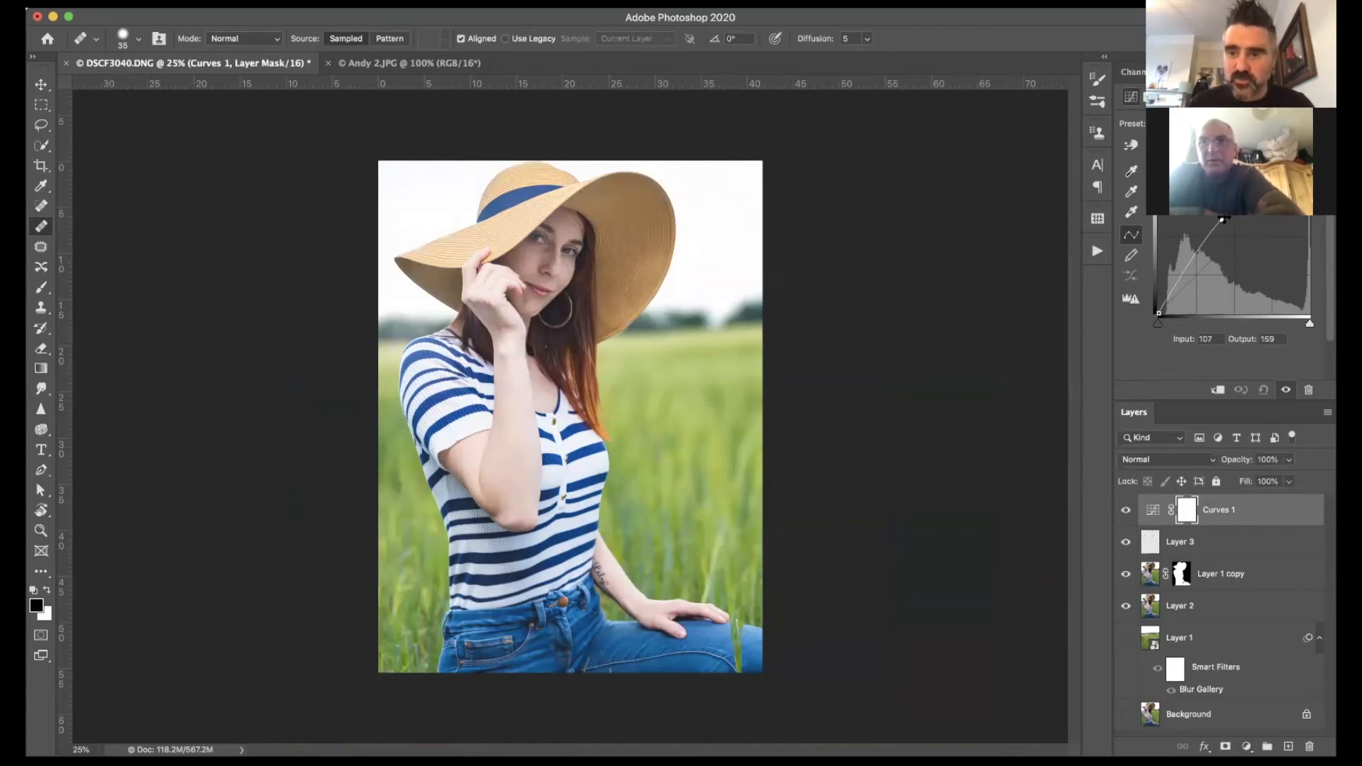
drag(1222, 220, 1221, 221)
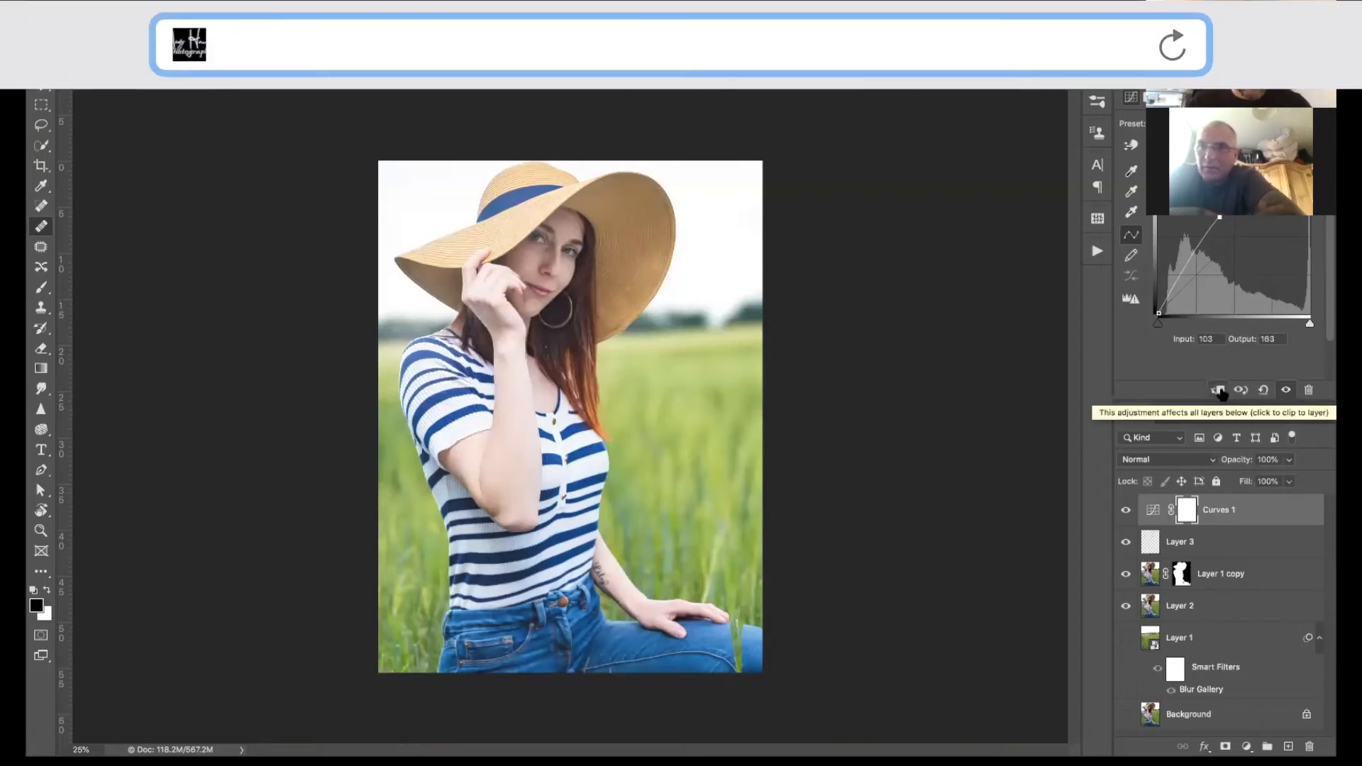
Step: Move the Curves adjustment below Layer 3 and clip it to Layer 1 copy
click(1219, 391)
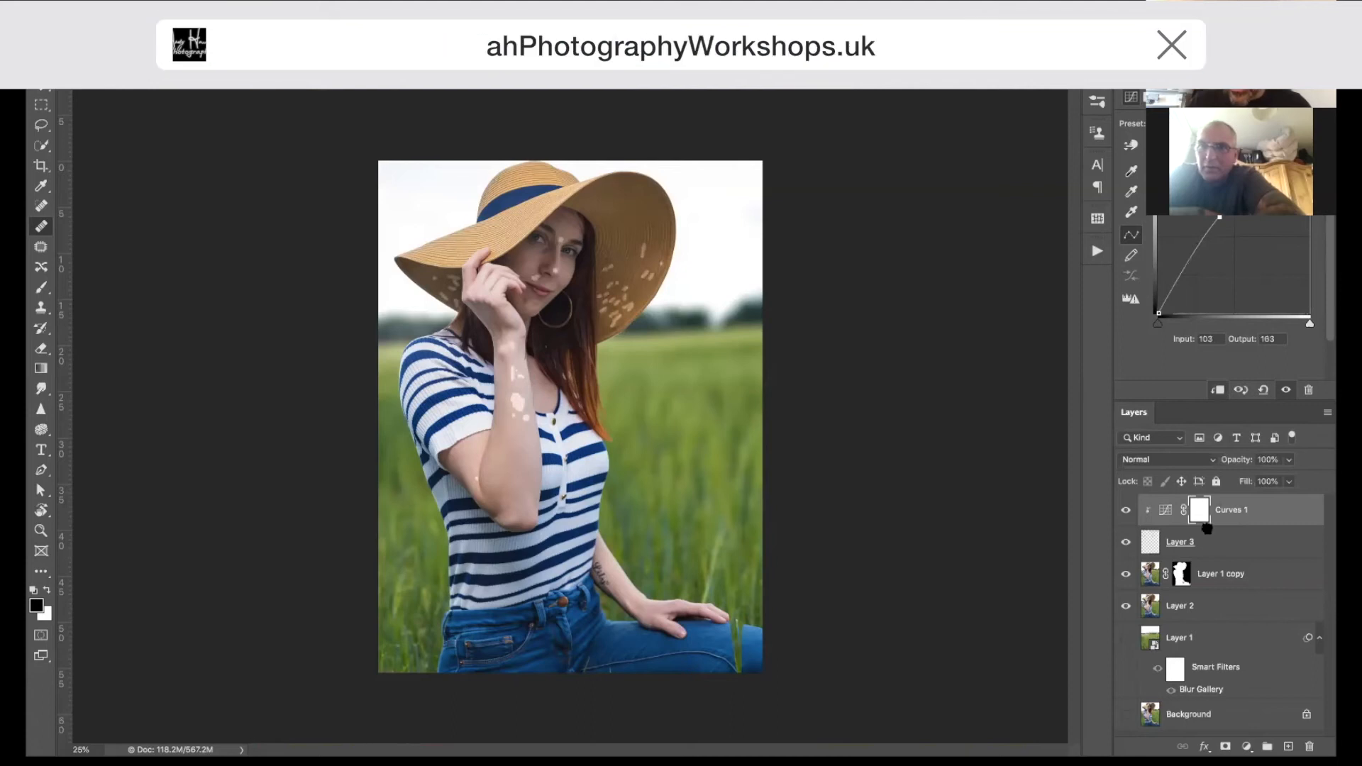
drag(1210, 506, 1211, 549)
click(1212, 549)
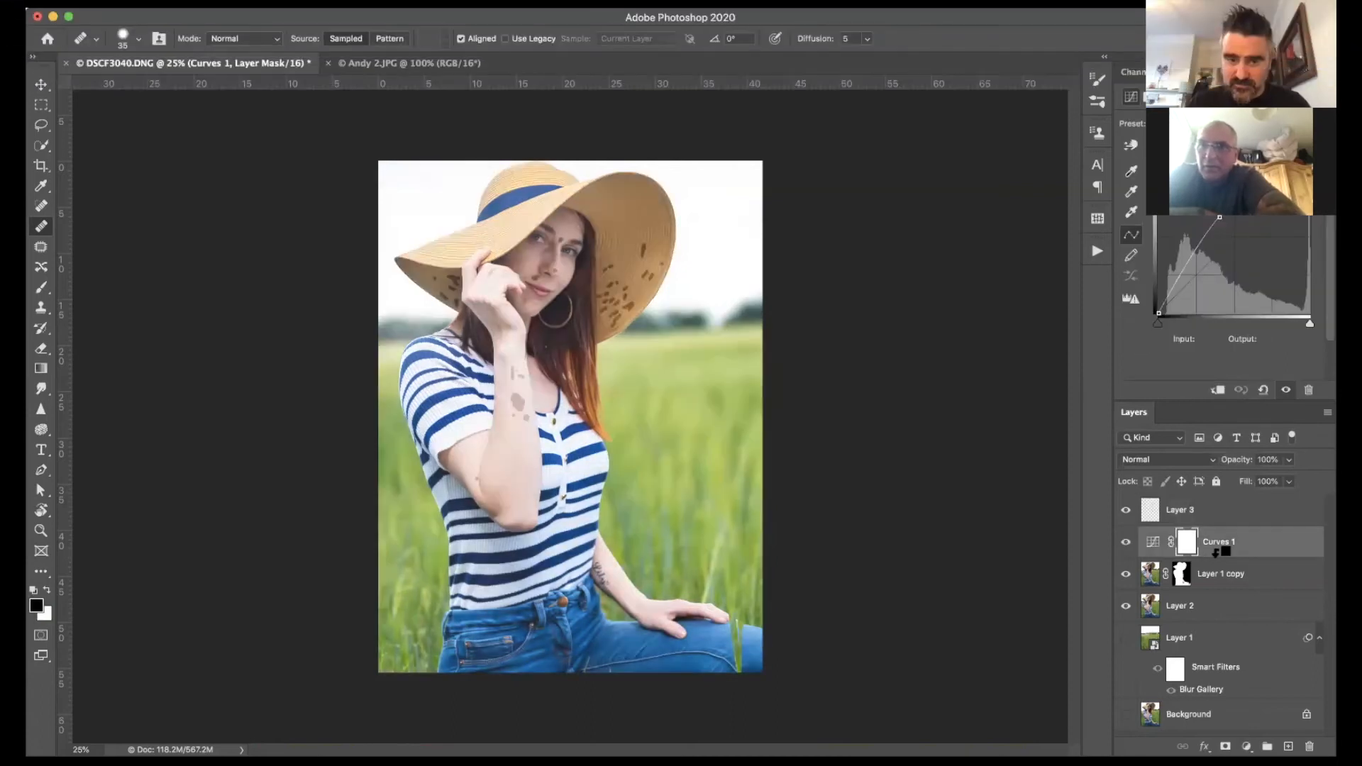
alt+click(1215, 557)
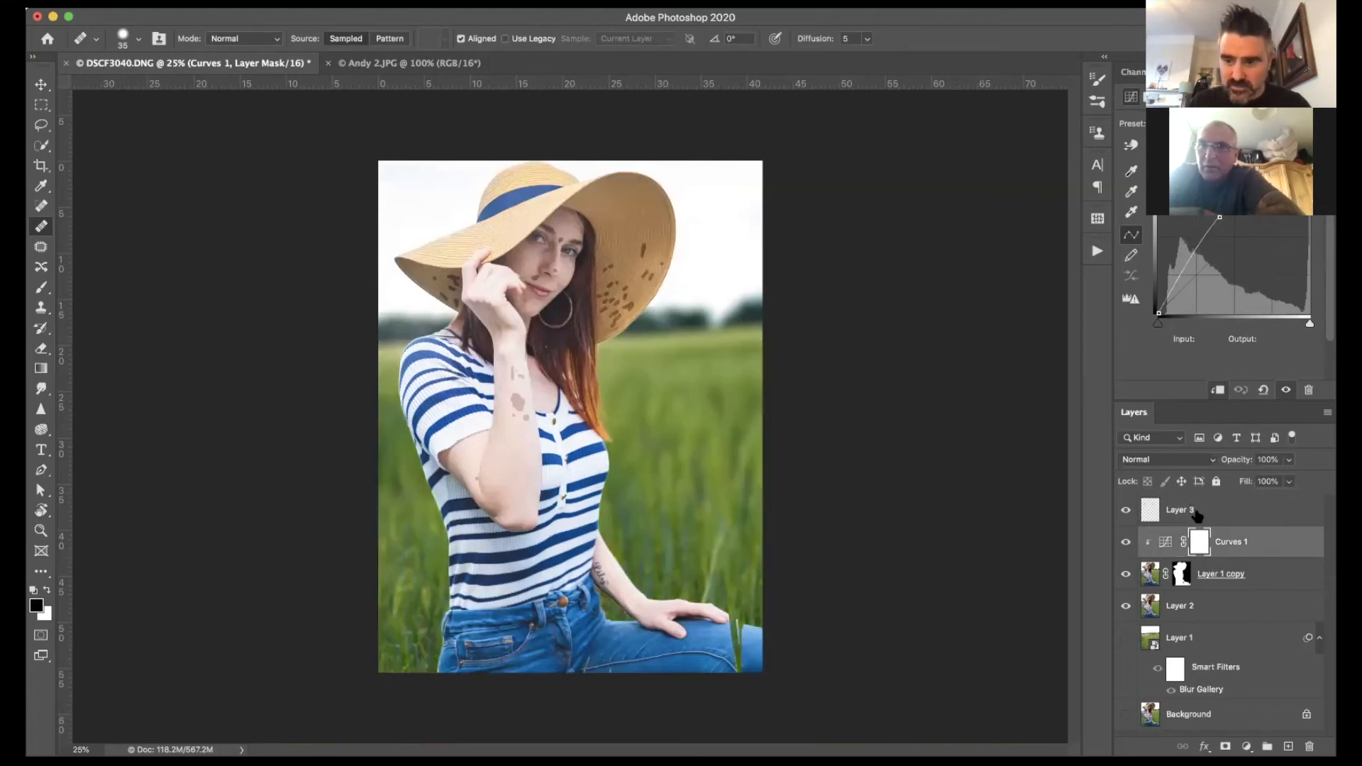
Step: Move the Layer 3 retouching directly above Layer 1 copy and merge it down into that layer
click(1198, 514)
drag(1198, 513, 1210, 542)
right_click(1210, 541)
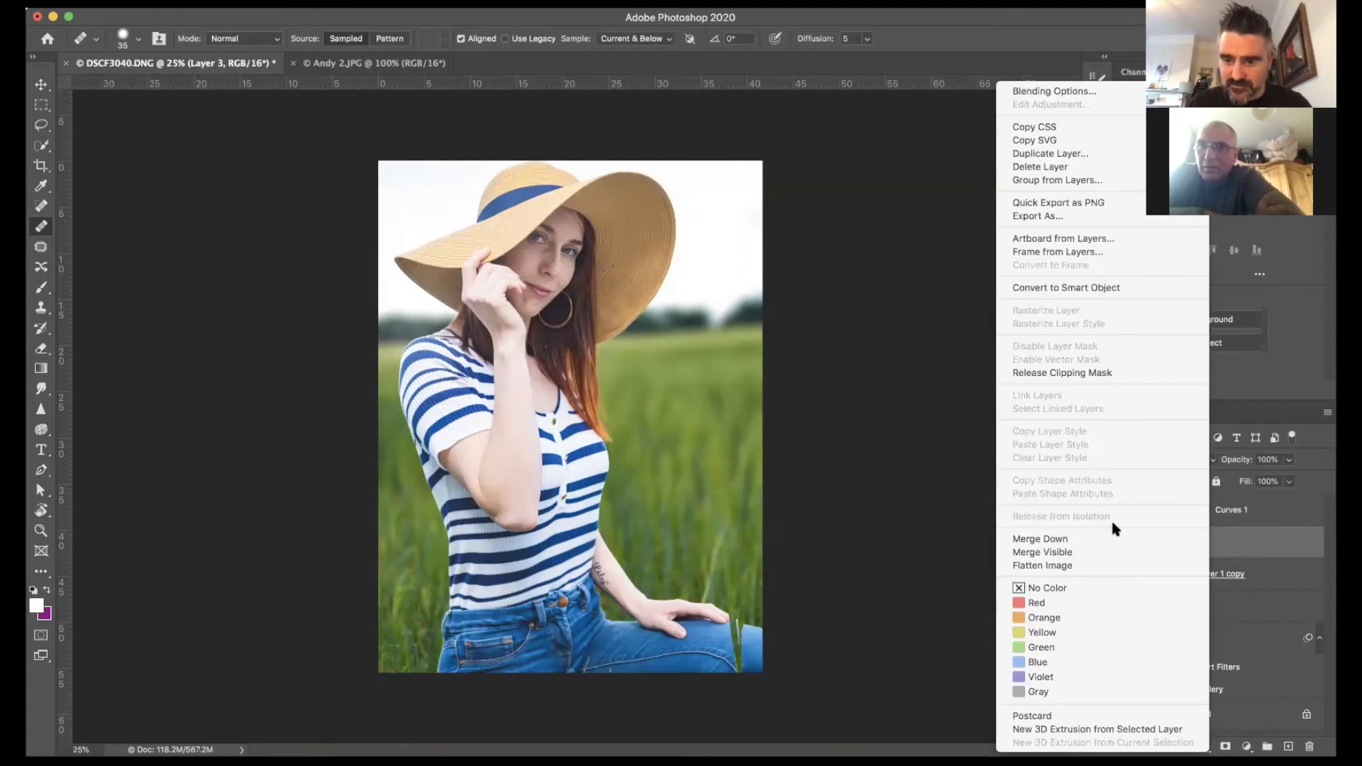
click(1111, 541)
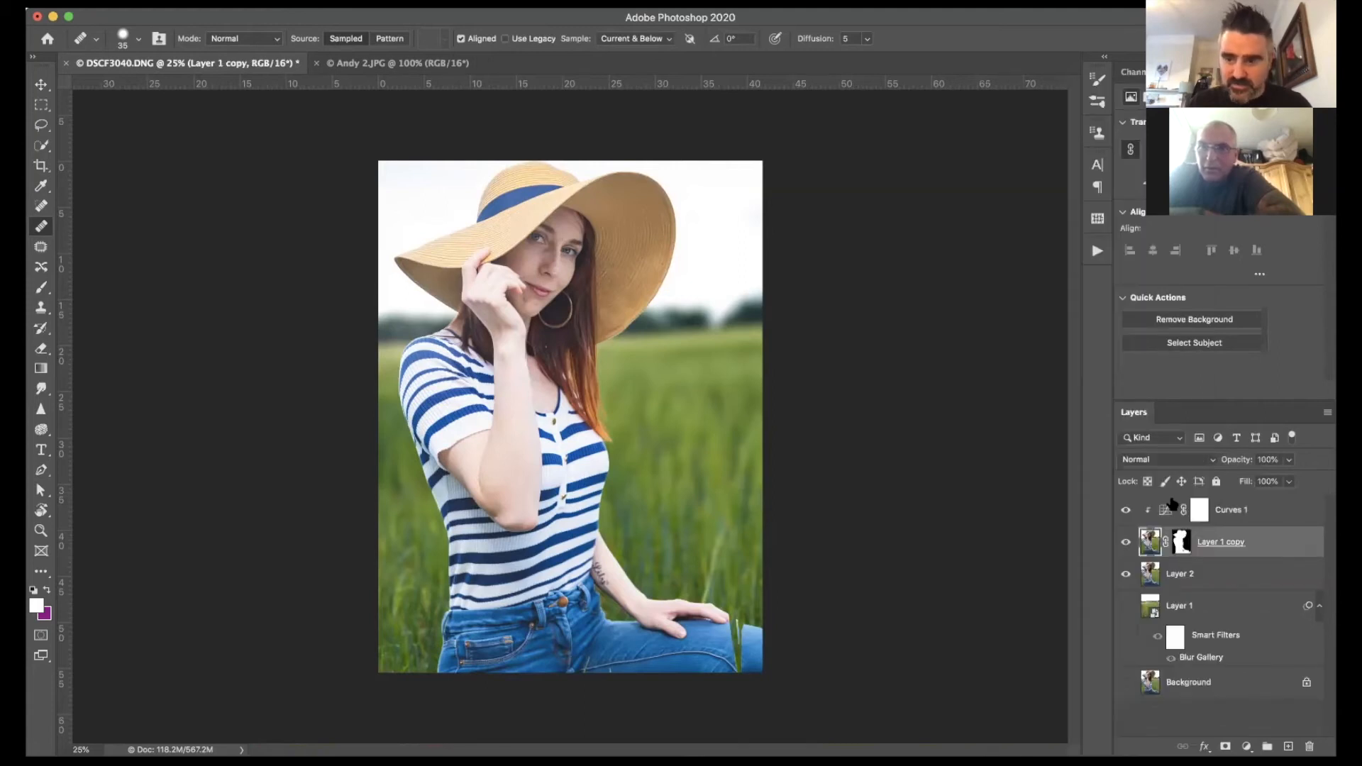
Step: Release and restore the Curves clipping on Layer 1 copy, and invert the Curves layer mask to black
alt+click(1232, 527)
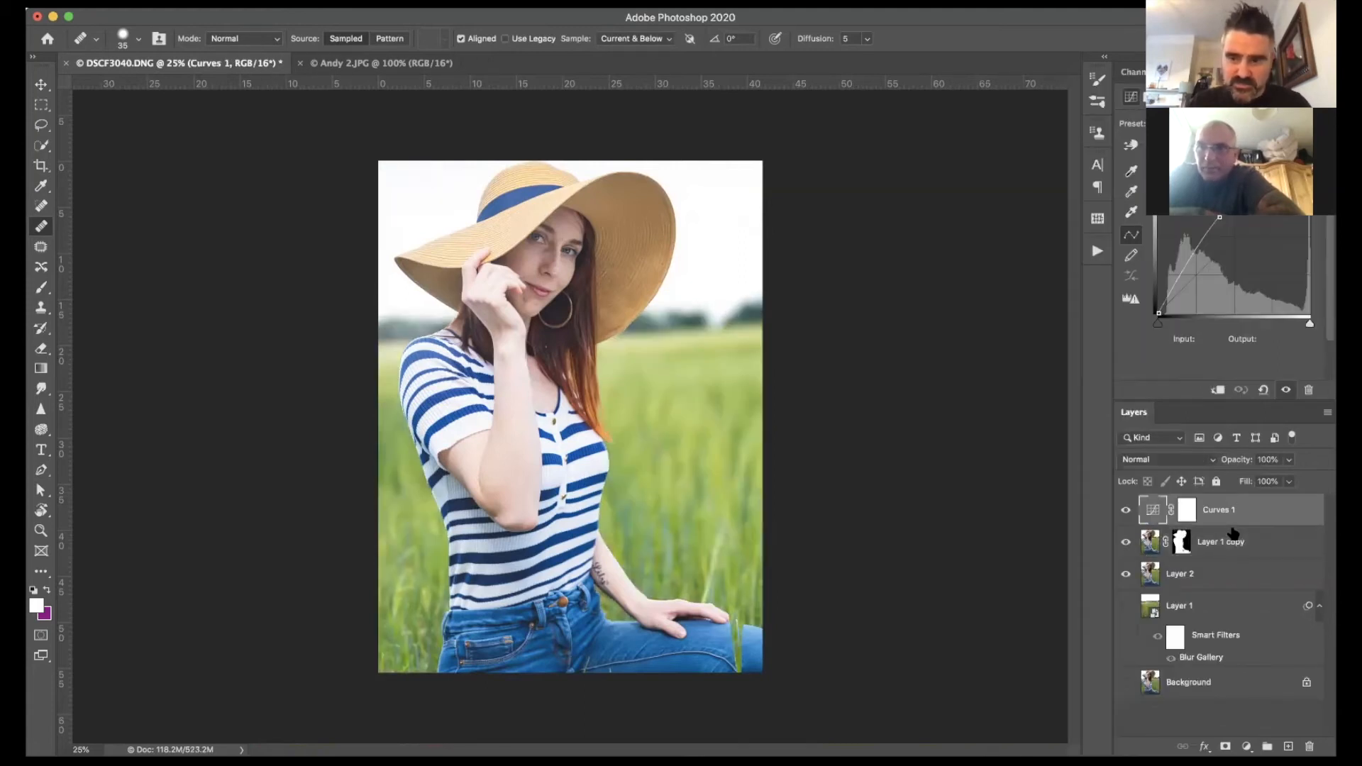
click(1218, 391)
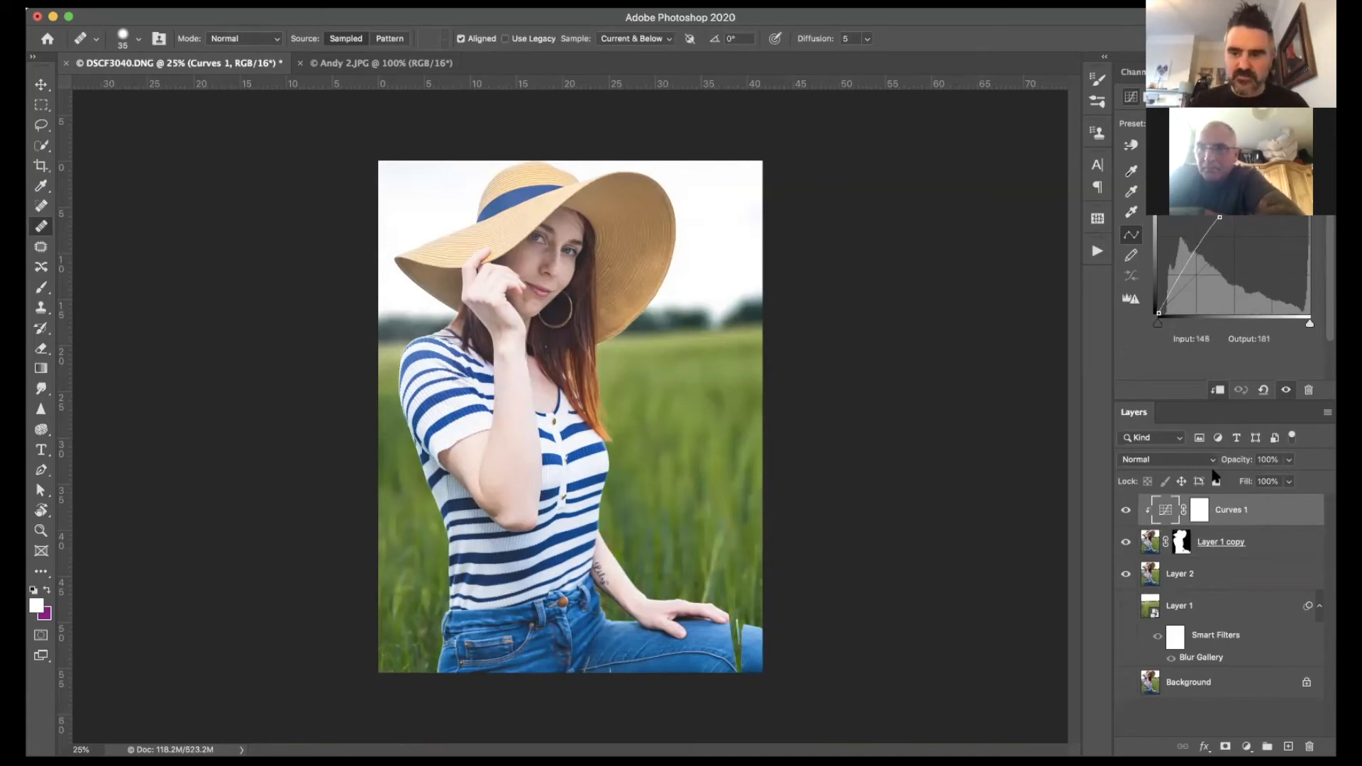
click(1199, 509)
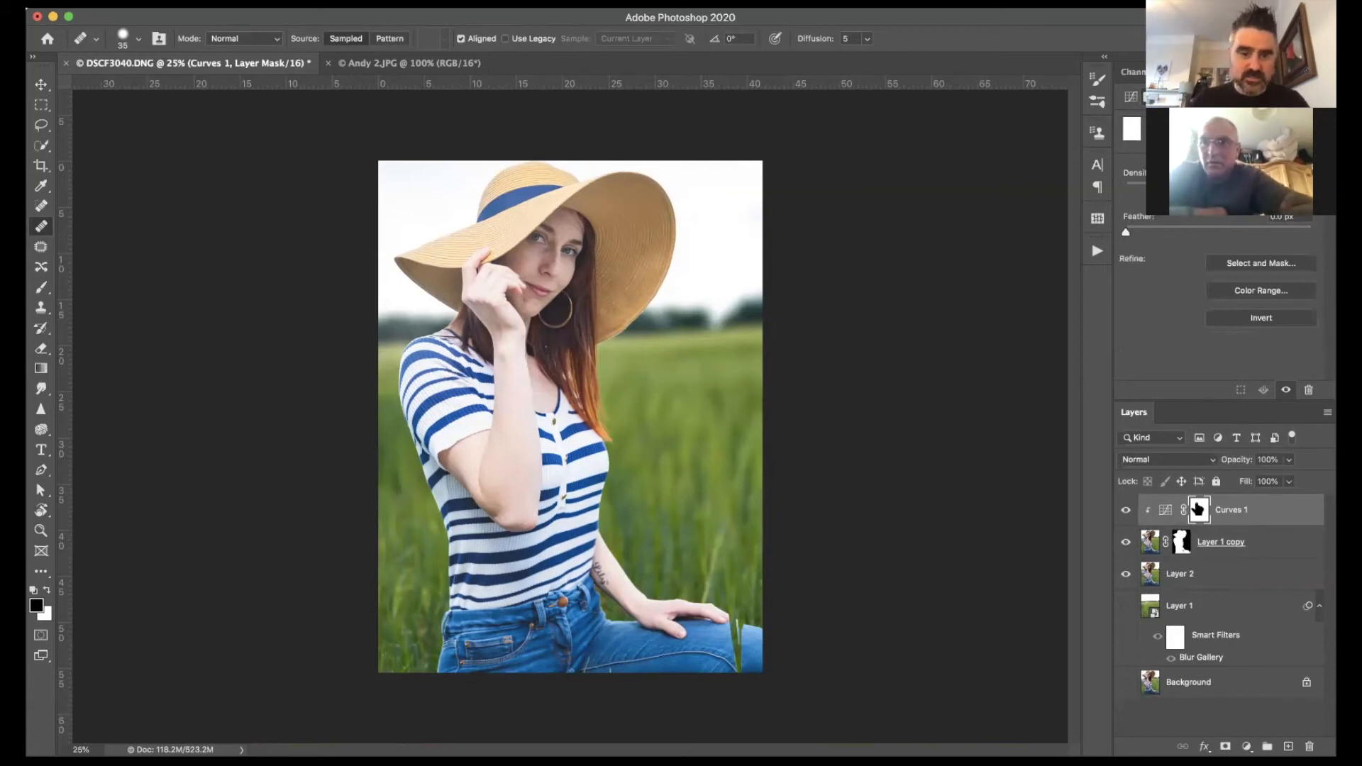
key(super+i)
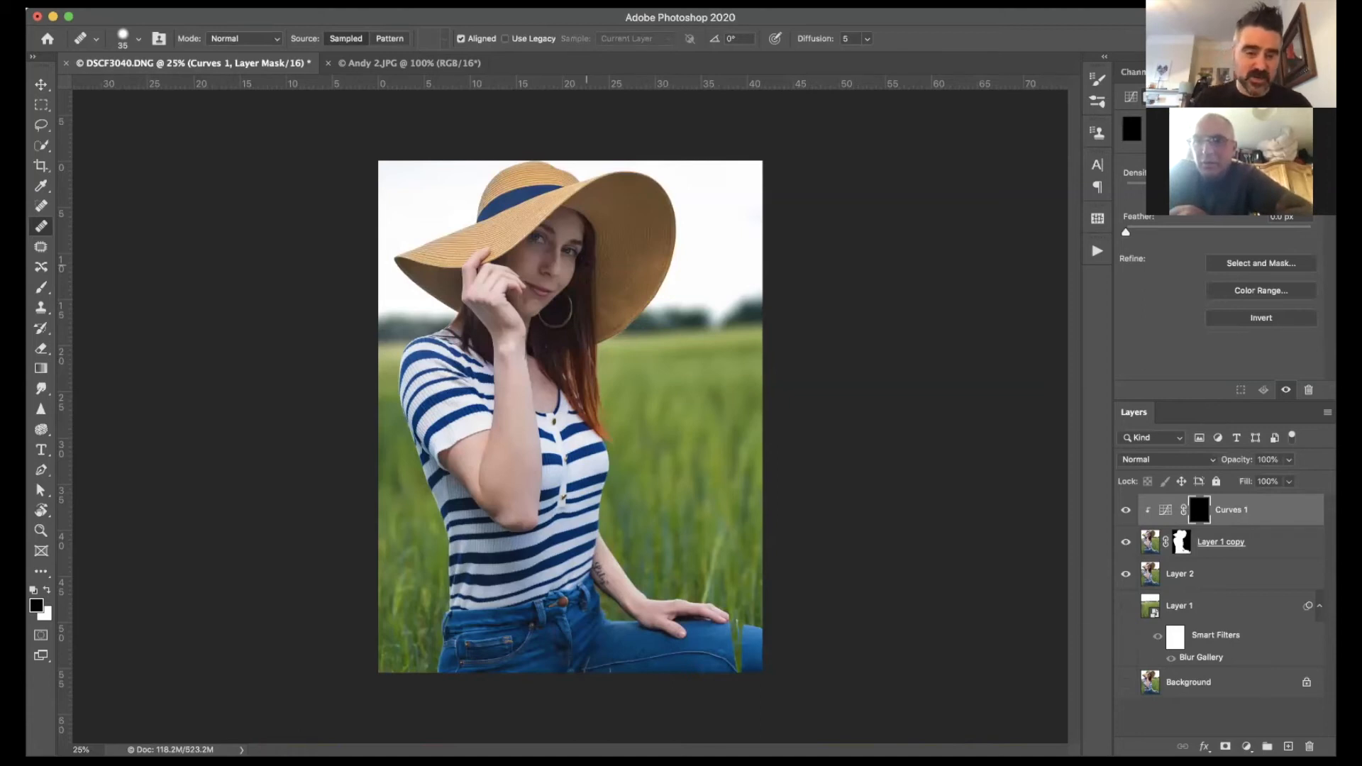
Step: Set up the Brush tool with a white foreground and 14% flow for the Curves mask
key(b)
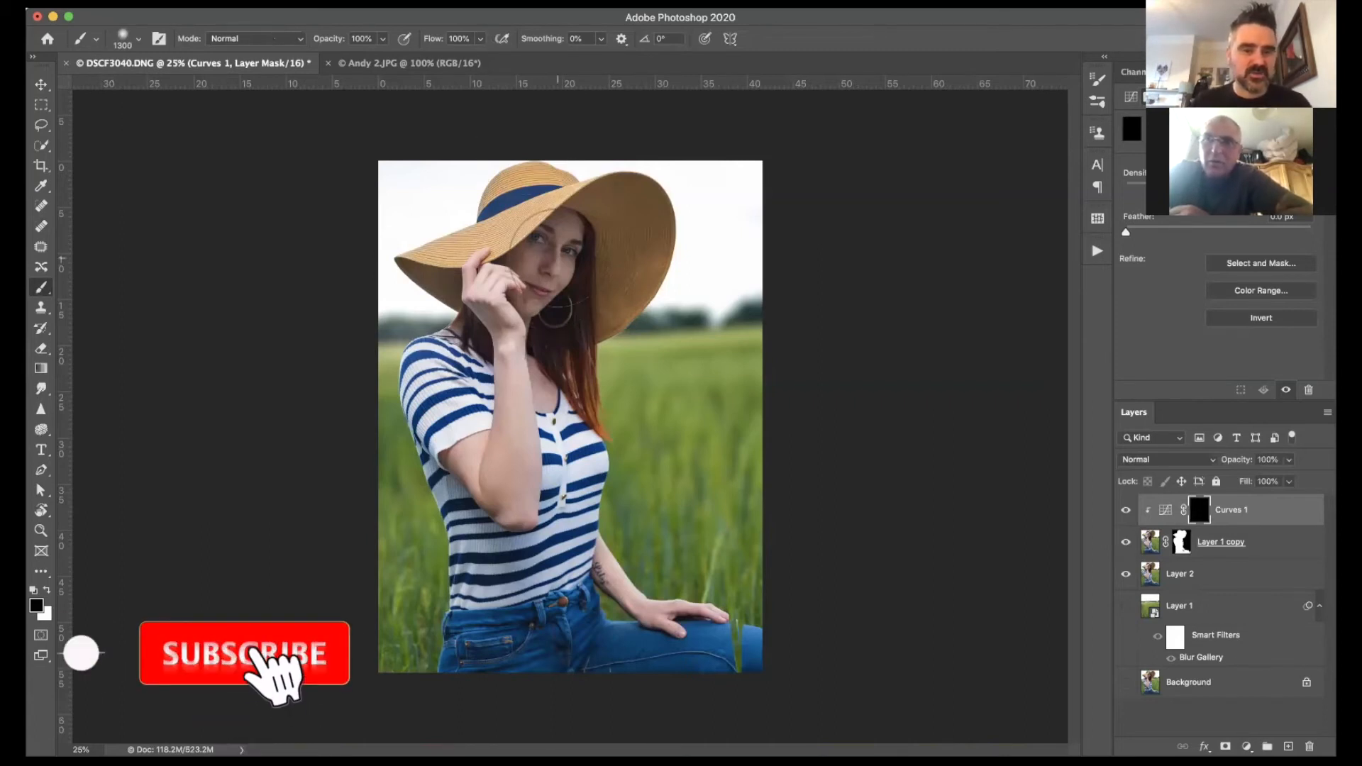
key(x)
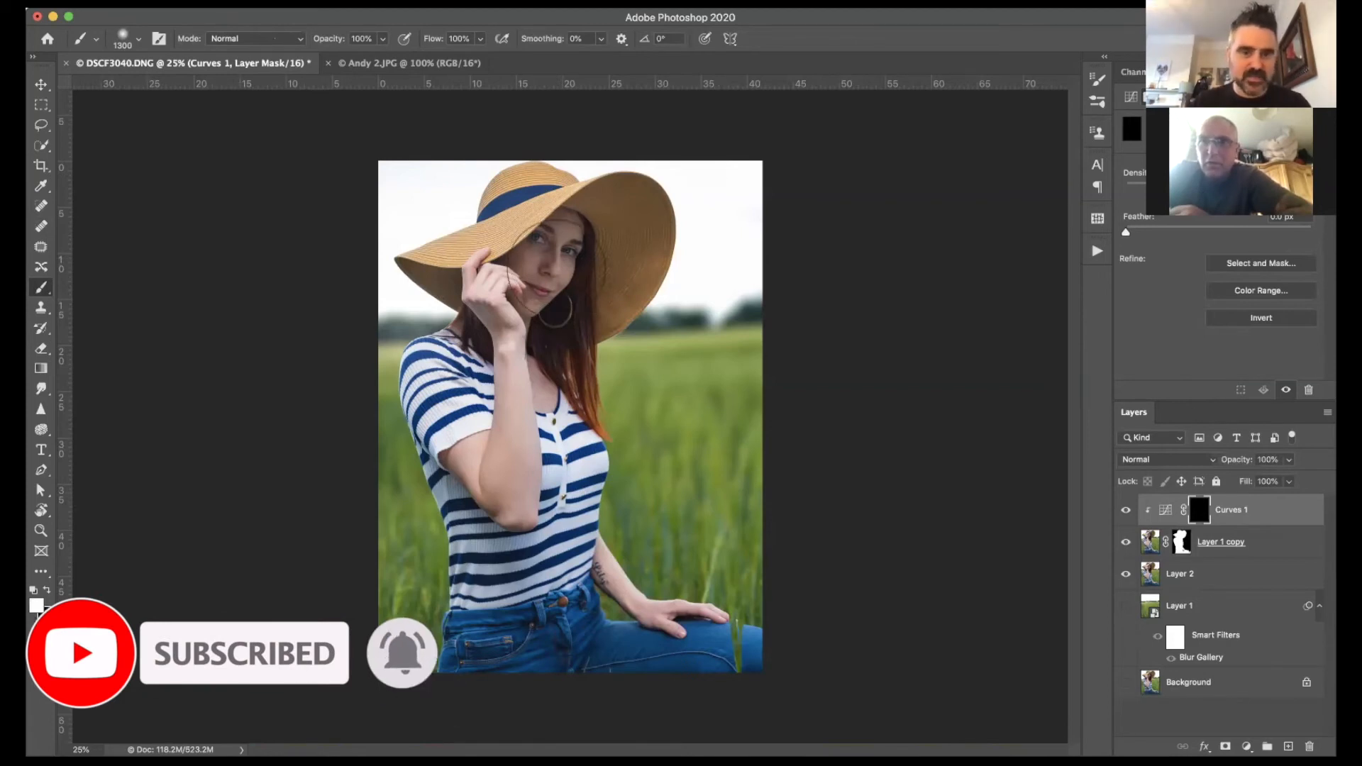
click(554, 262)
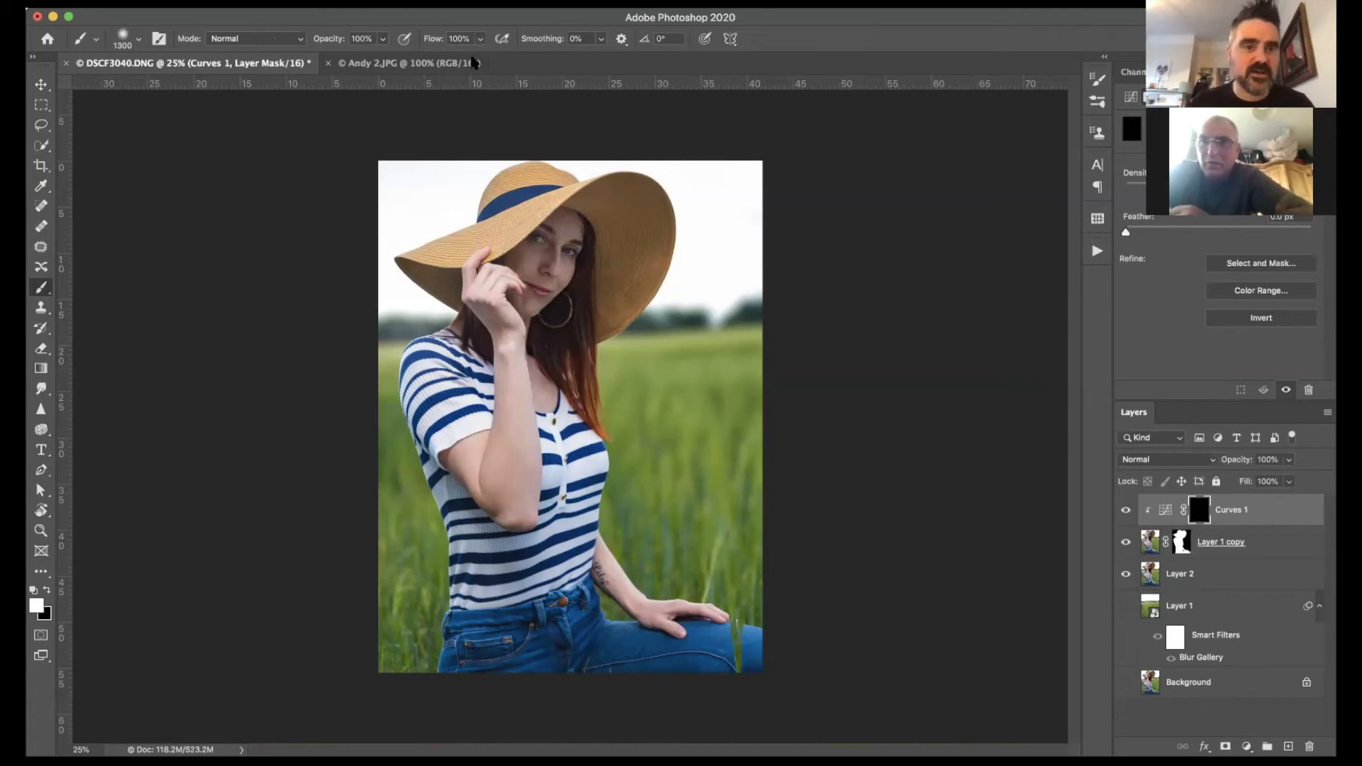
drag(480, 39, 419, 58)
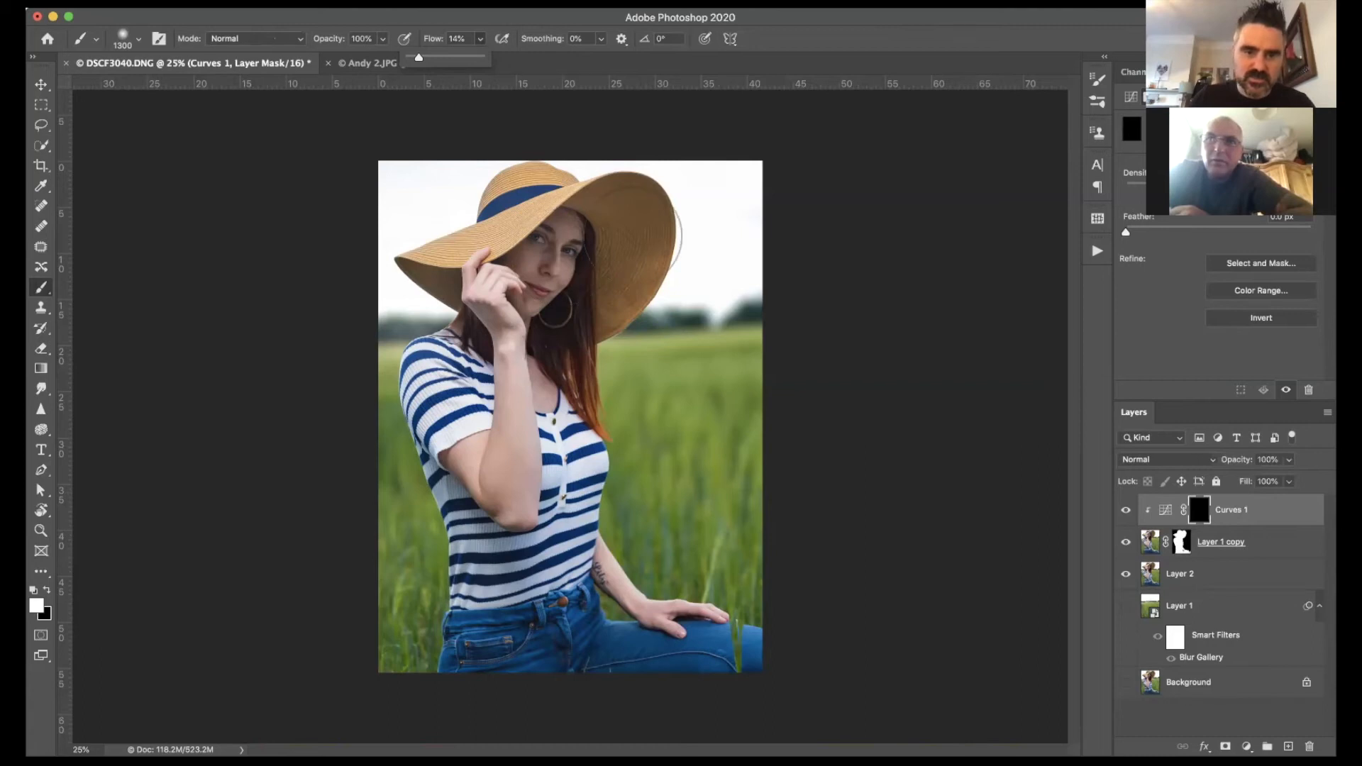
click(720, 235)
Step: Paint white on the Curves mask with a 400 px brush over the forehead, eyes and cheeks to brighten the face
key(super+plus)
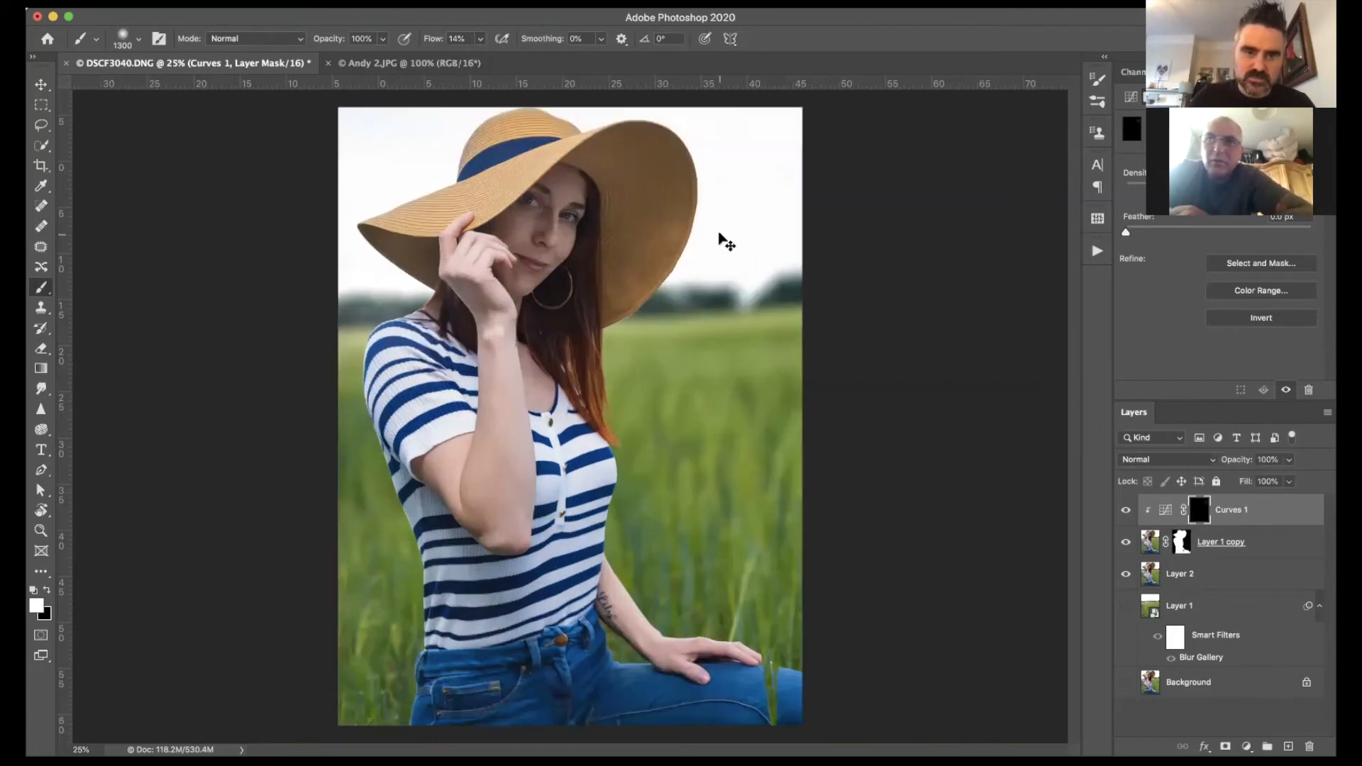
key(super+plus)
key(super+plus)
key(super+plus)
scroll(724, 240, up, 5)
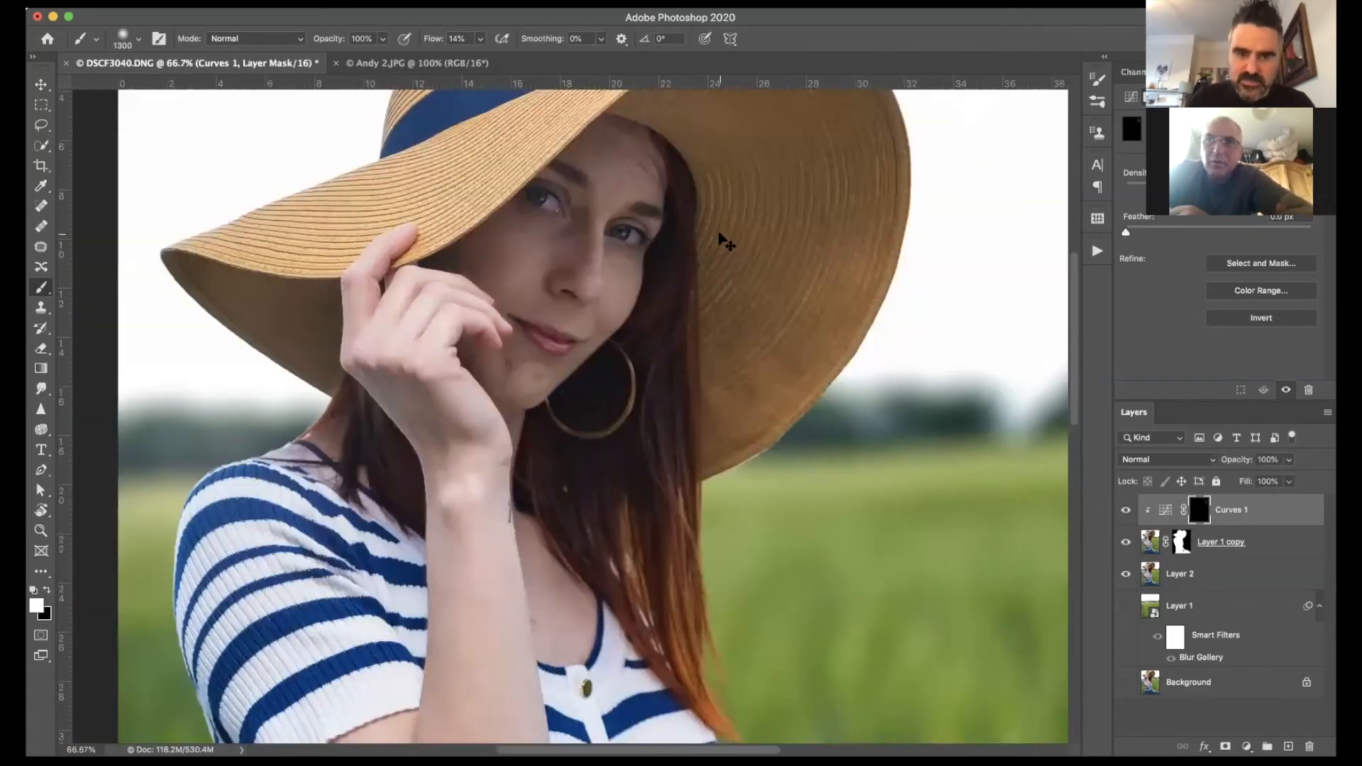
key(bracketleft)
key(bracketleft)
key(bracketleft)
key(bracketleft)
key(bracketleft)
key(bracketleft)
key(bracketleft)
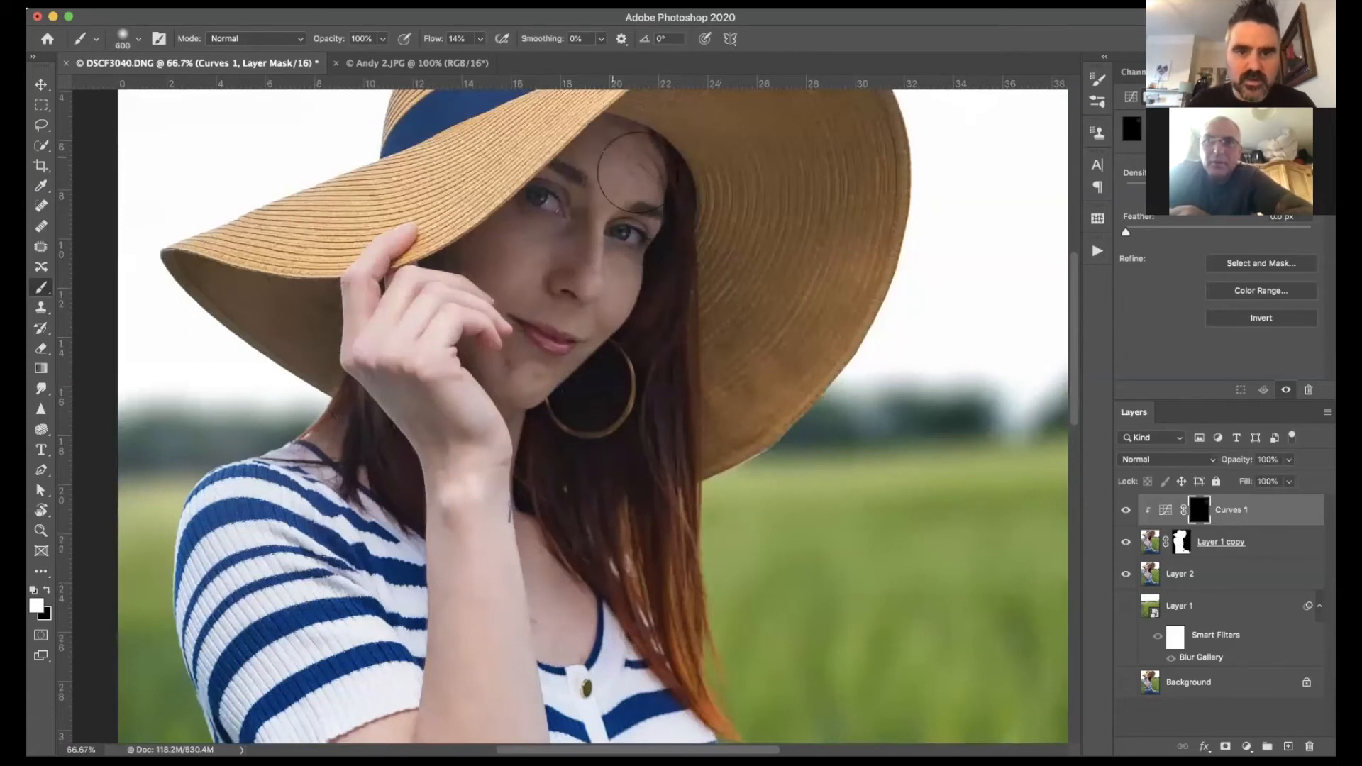
mouse_move(638, 172)
mouse_down()
mouse_move(613, 170)
mouse_move(576, 254)
mouse_up()
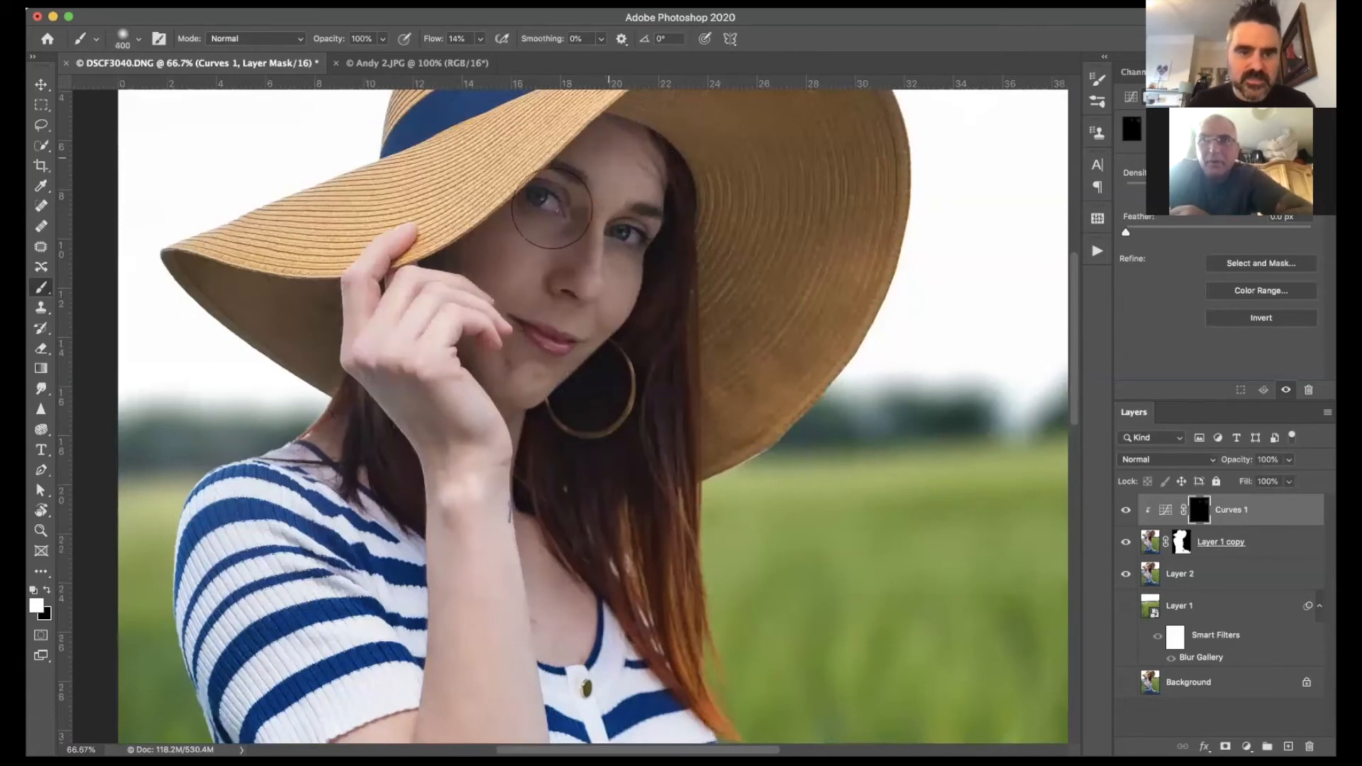
drag(540, 204, 626, 248)
mouse_move(520, 238)
mouse_down()
mouse_move(563, 237)
mouse_move(556, 252)
mouse_up()
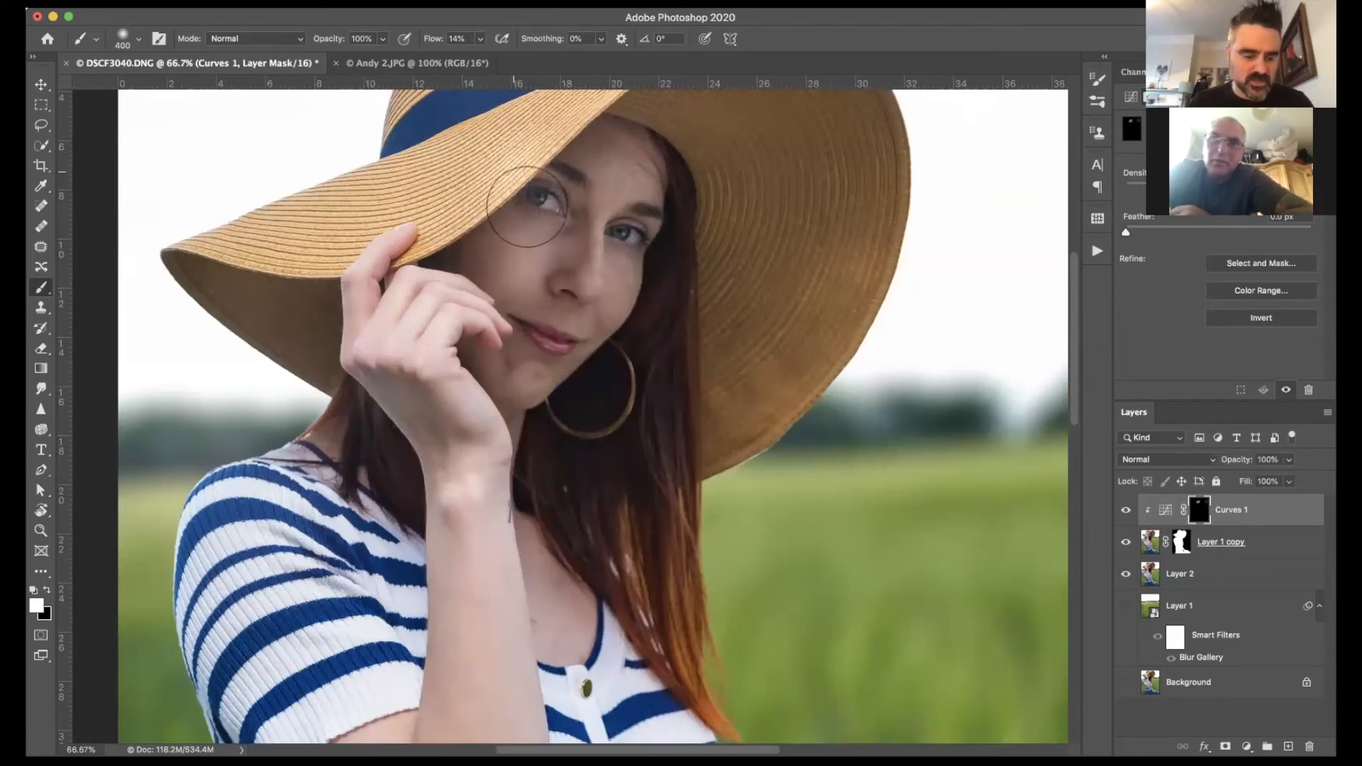
Step: Continue brightening the face on the Curves mask, enlarging the white brush to 500 px after briefly switching to a 150 px black one
key(x)
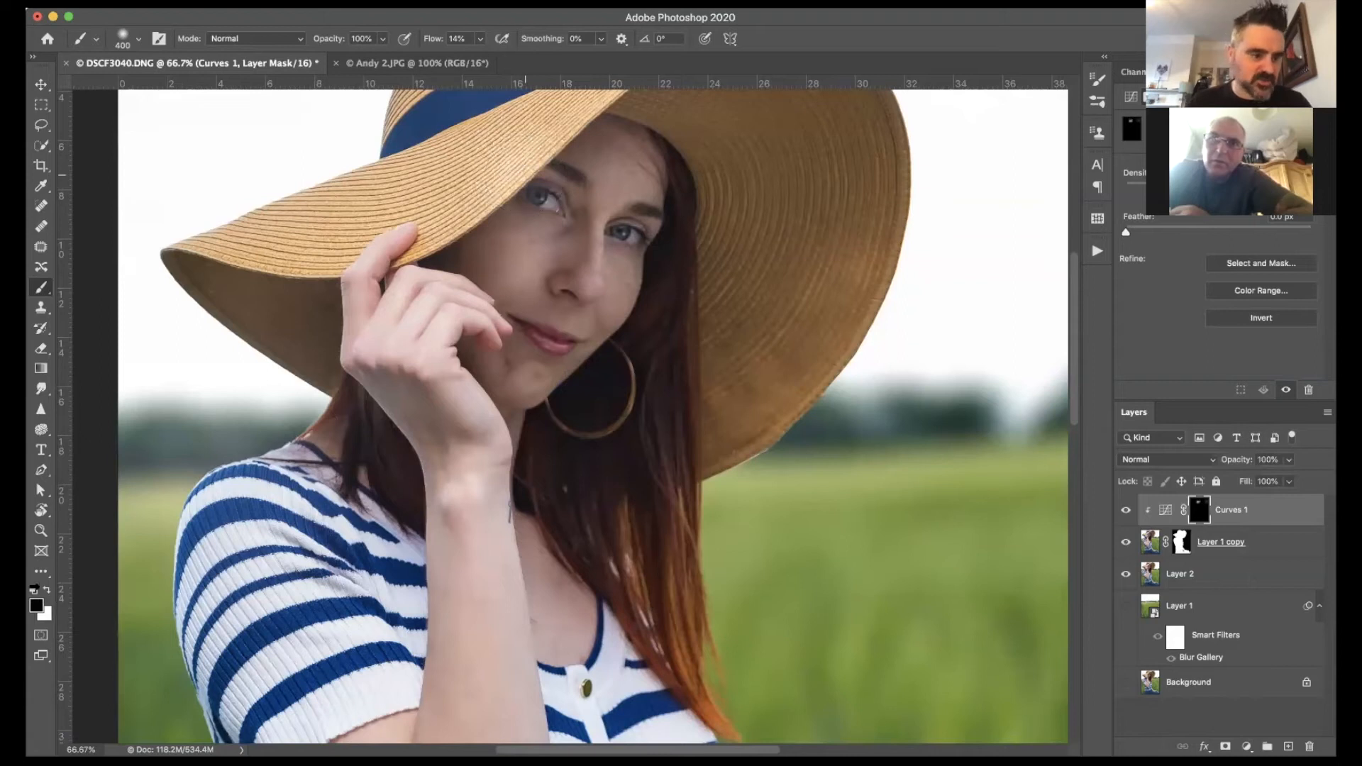
key(bracketleft)
key(bracketleft)
key(bracketleft)
key(bracketleft)
key(bracketleft)
key(bracketleft)
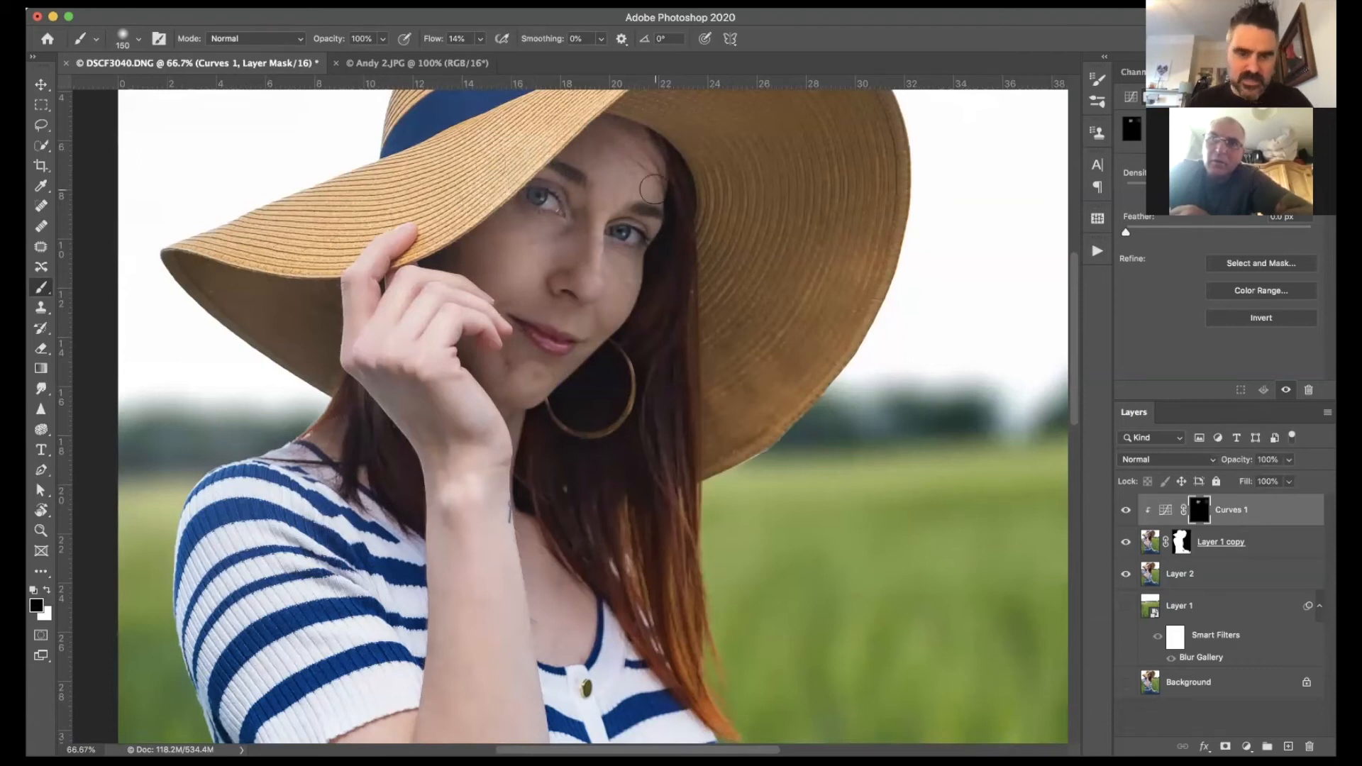
key(x)
key(bracketright)
key(bracketright)
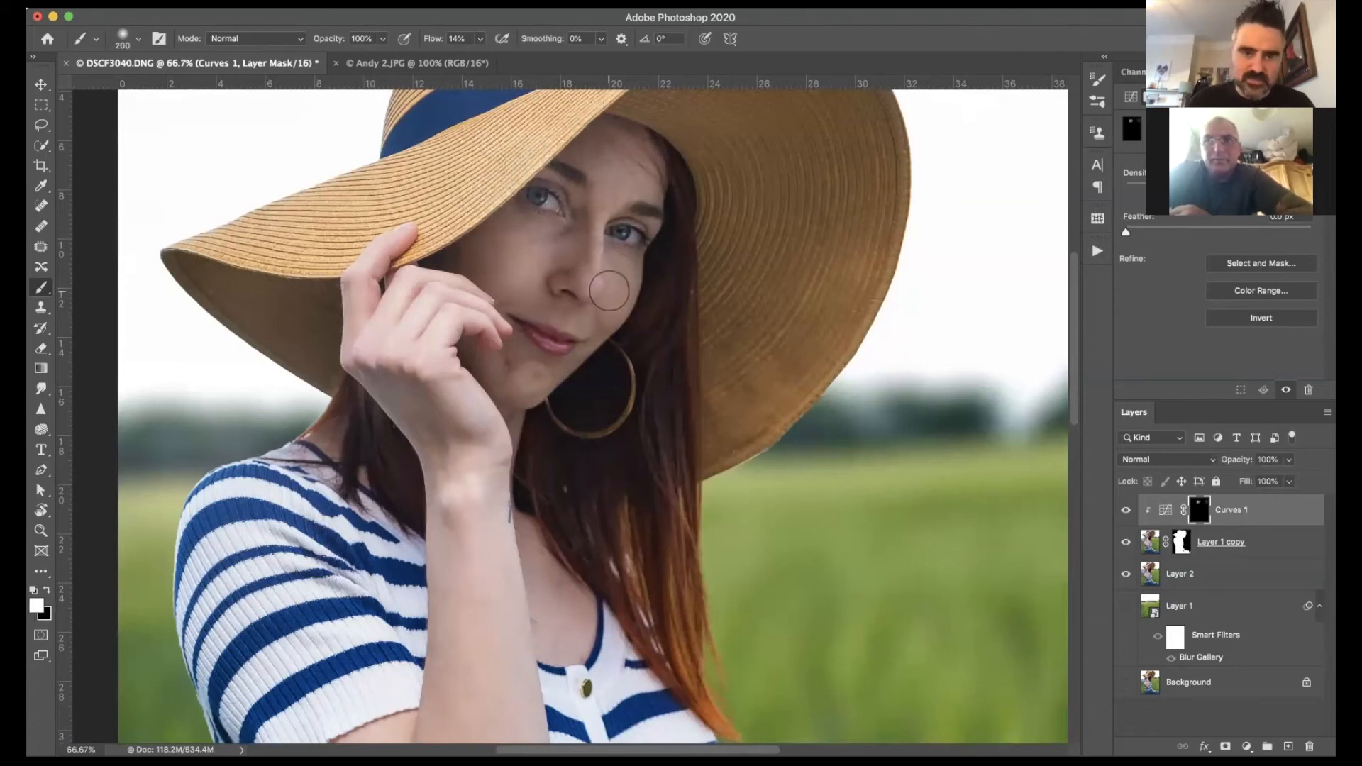
key(bracketright)
key(bracketright)
key(bracketright)
key(bracketright)
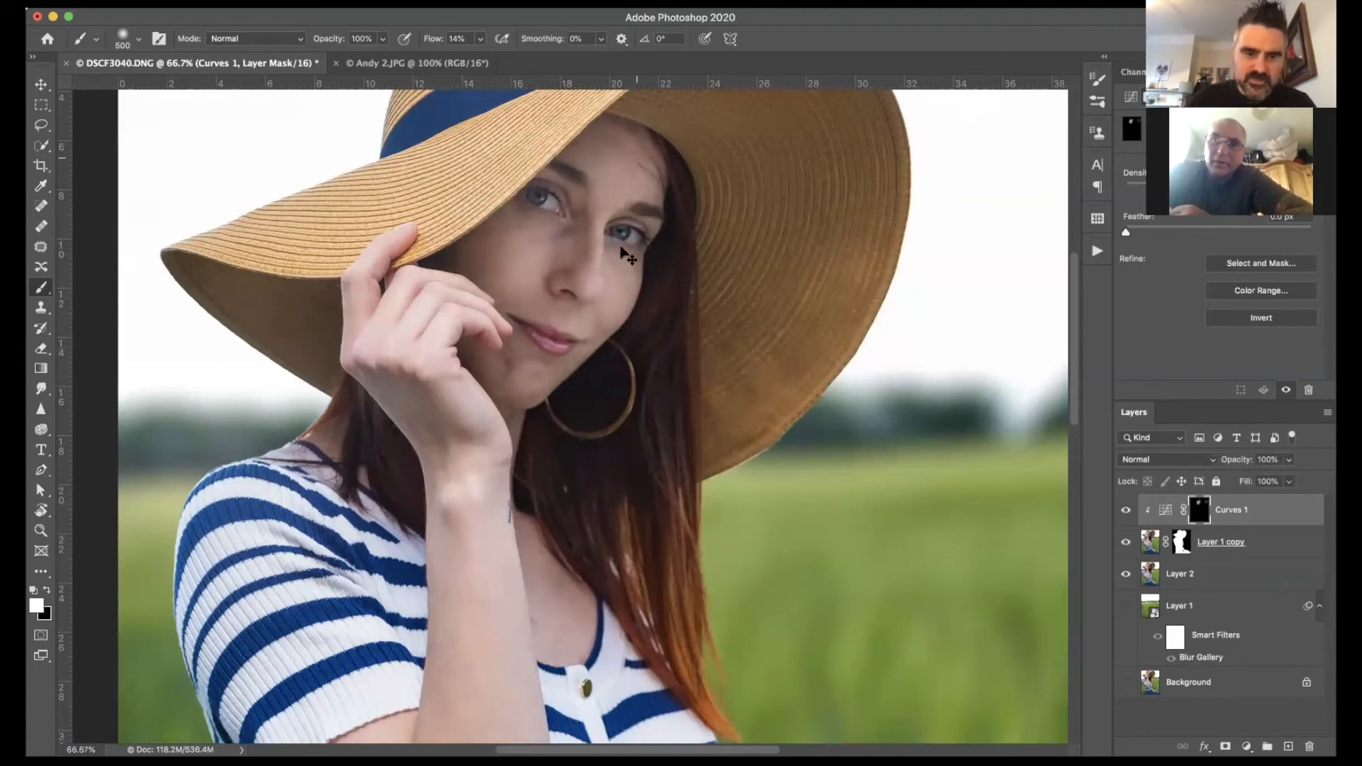
Step: Inspect the brightened face in the whole portrait and close up at 200%, and glance at Andy 2.JPG
key(super+0)
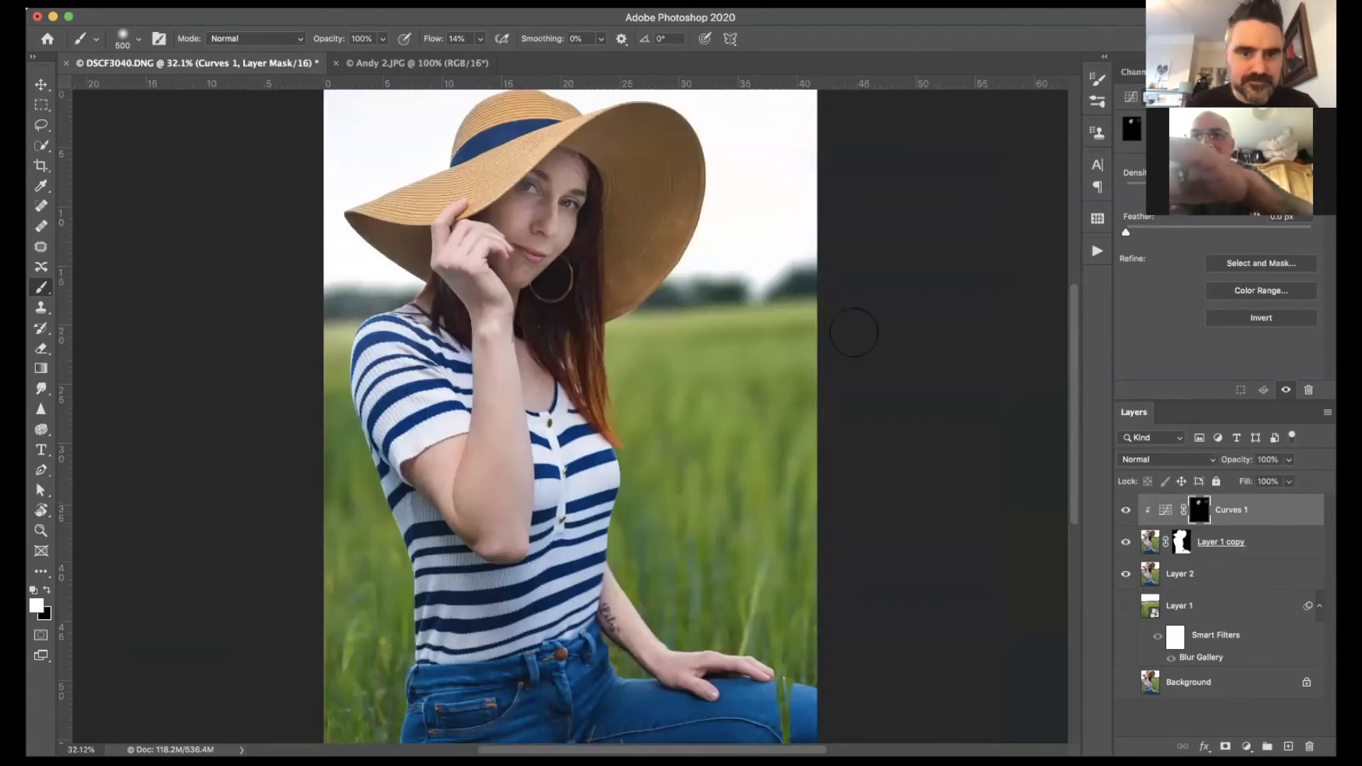
key(super+plus)
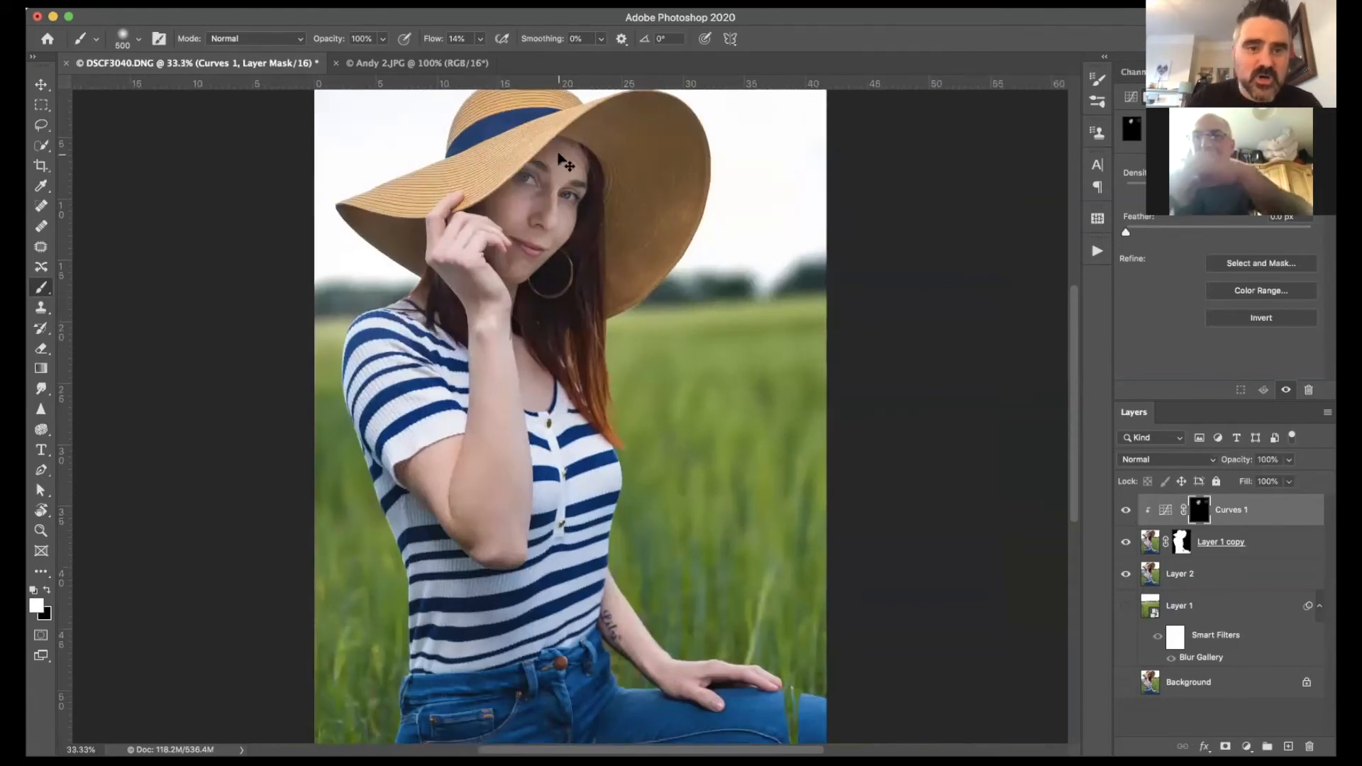
key(super+plus)
key(super+plus)
key(super+plus)
key(super+plus)
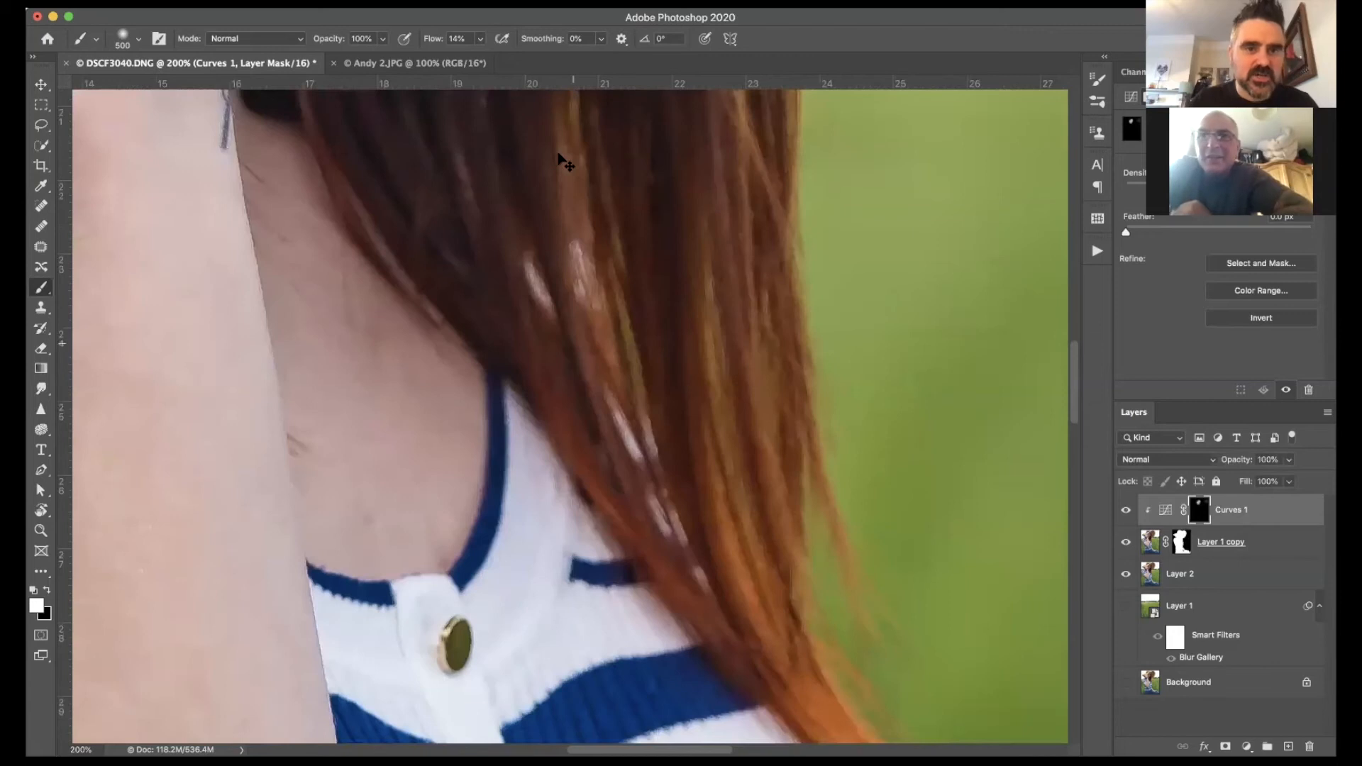
scroll(560, 160, up, 15)
scroll(561, 160, left, 3)
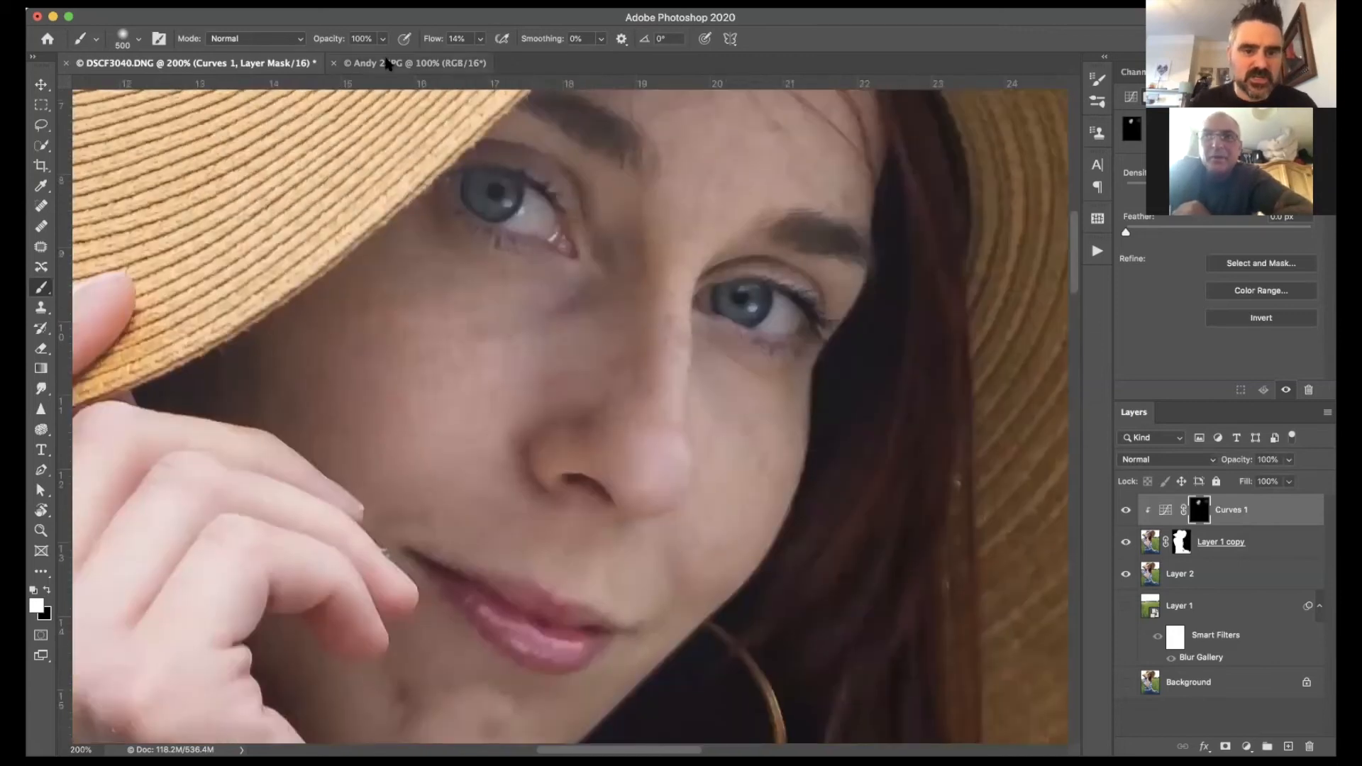
click(388, 64)
click(257, 65)
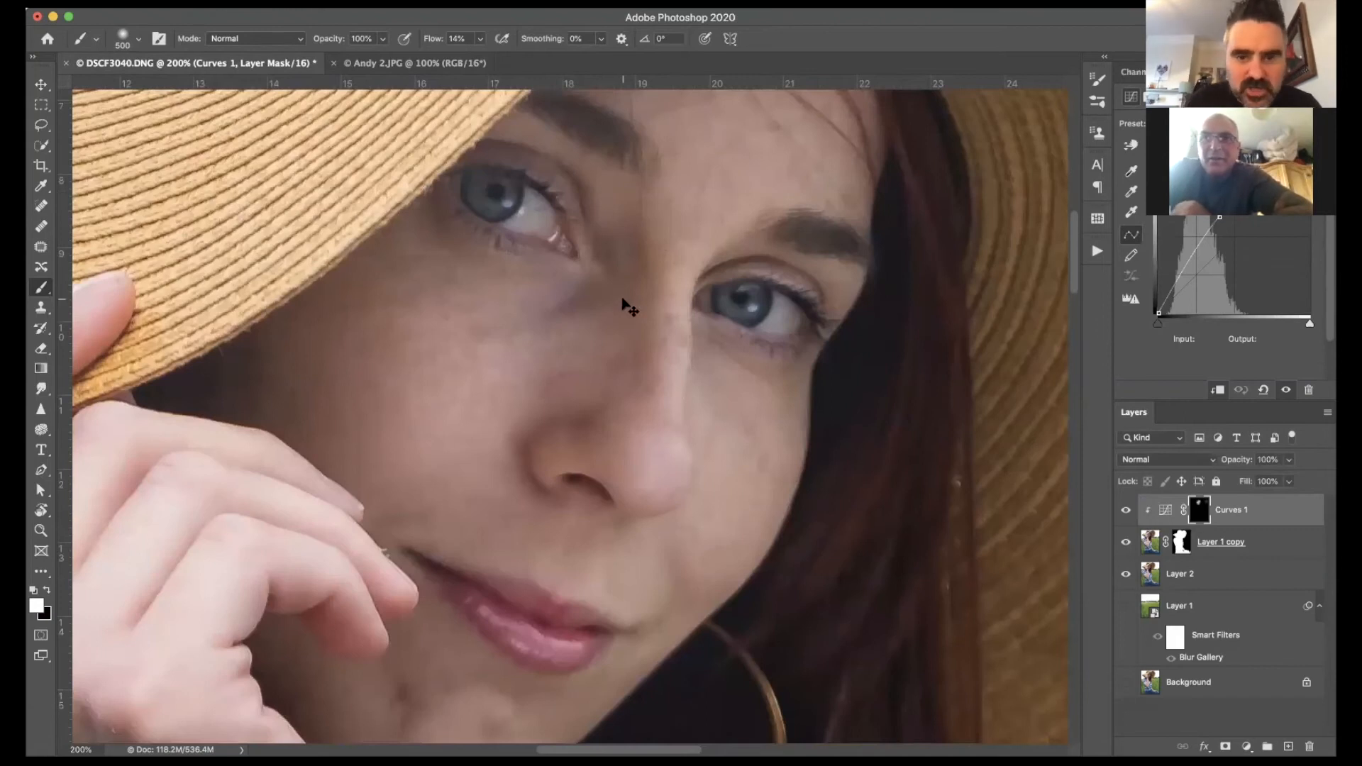
Step: Inspect the brightened face up close and in the whole portrait, comparing it with the Curves 1 adjustment hidden and shown
key(super+minus)
scroll(623, 304, down, 2)
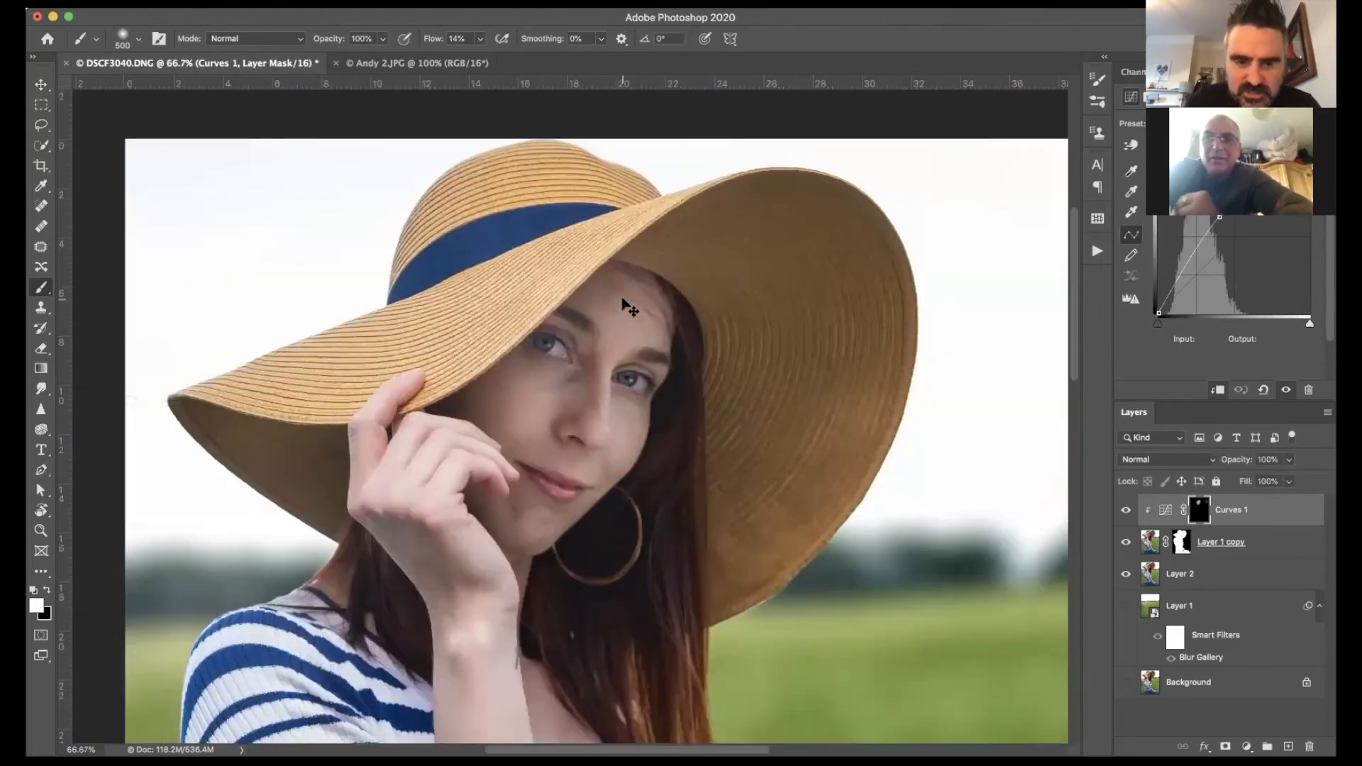
scroll(623, 304, up, 1)
key(super+plus)
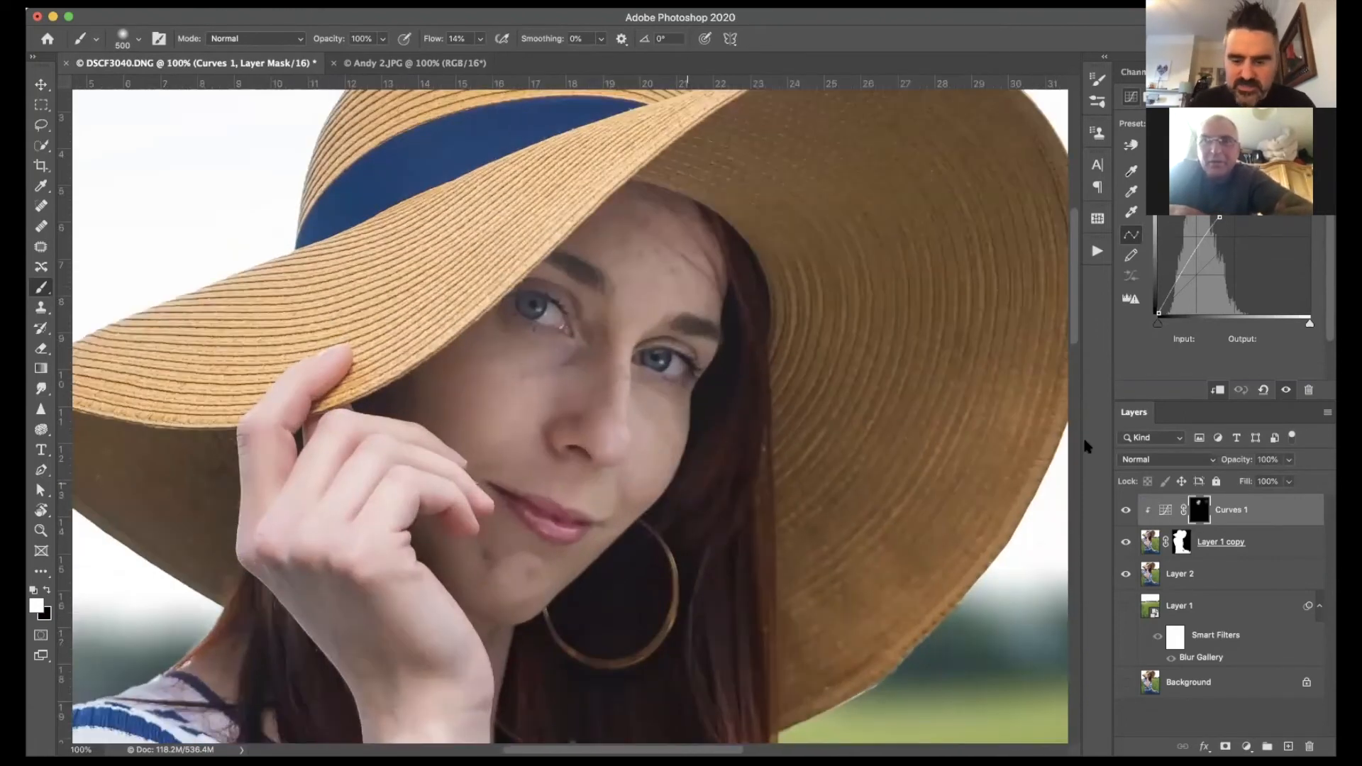
key(super+0)
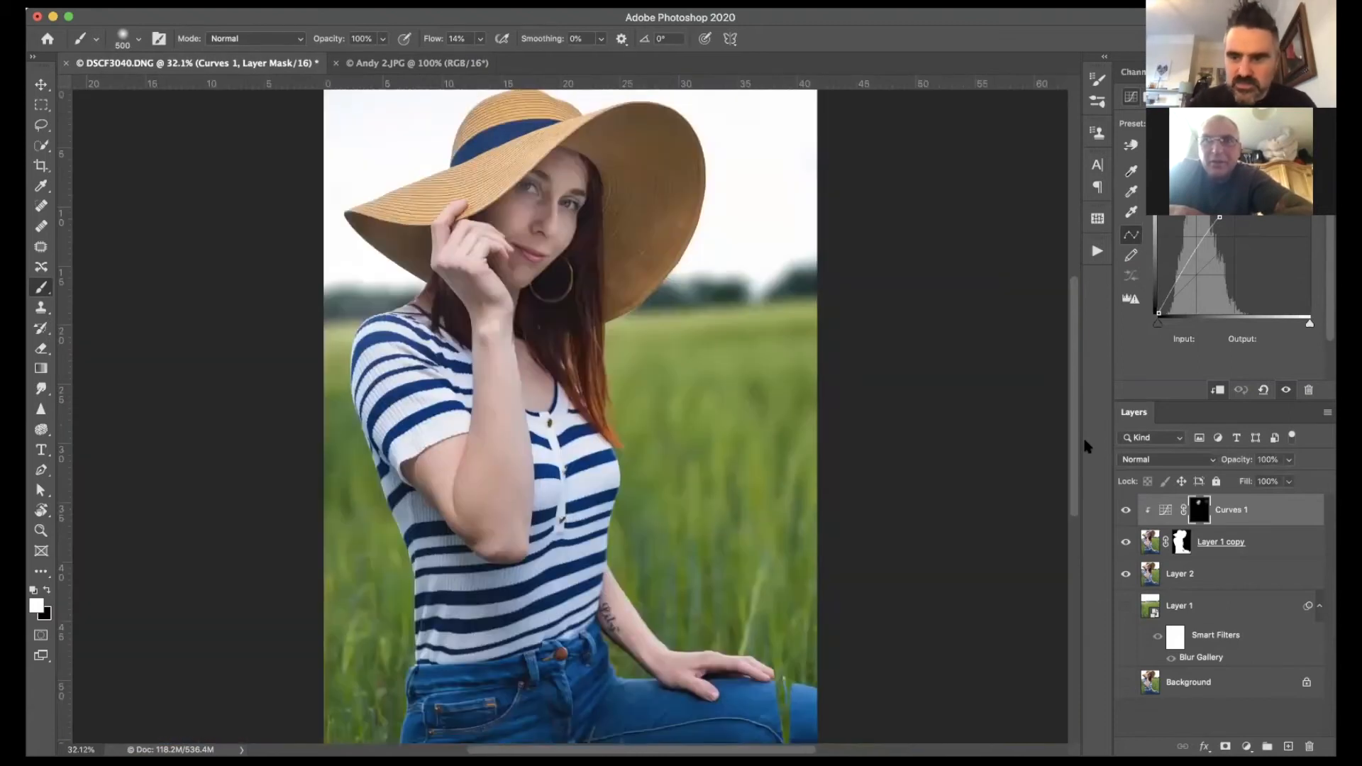
click(1126, 511)
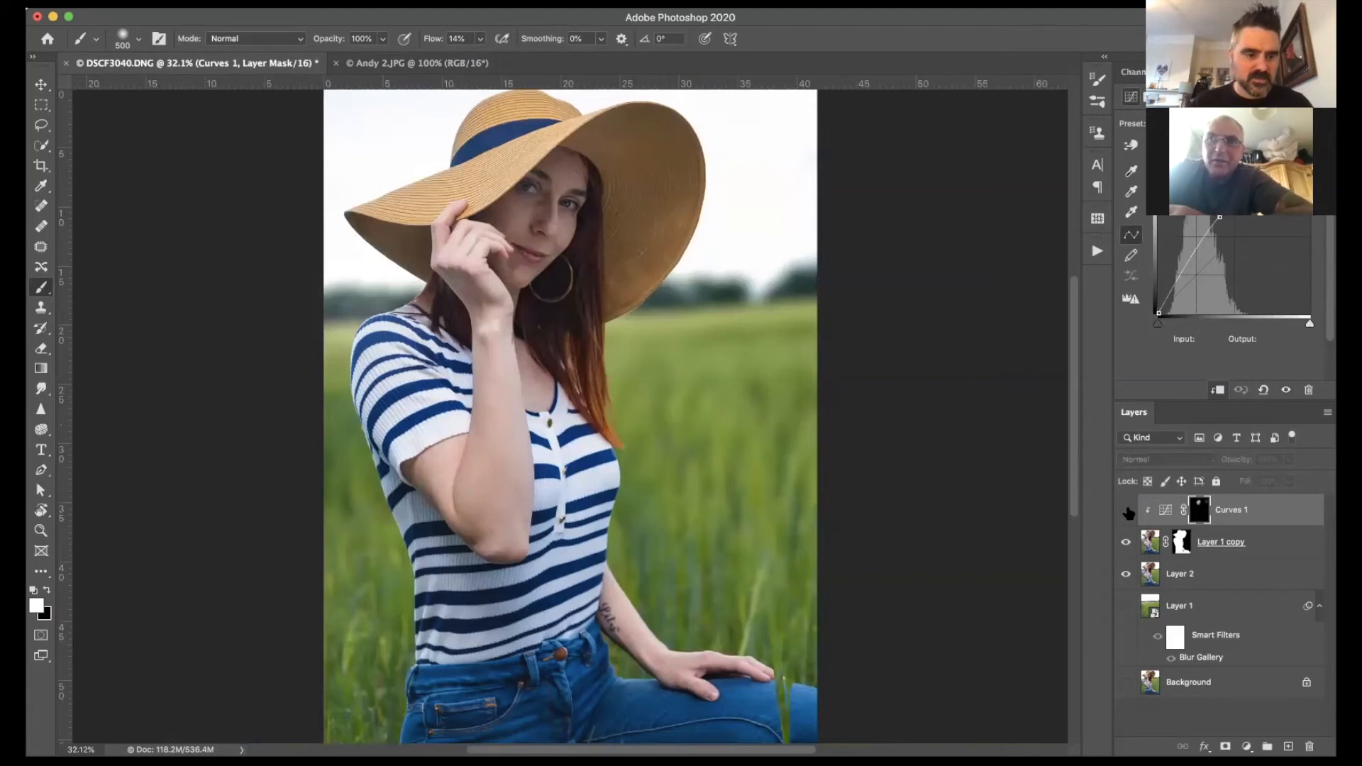
click(1126, 511)
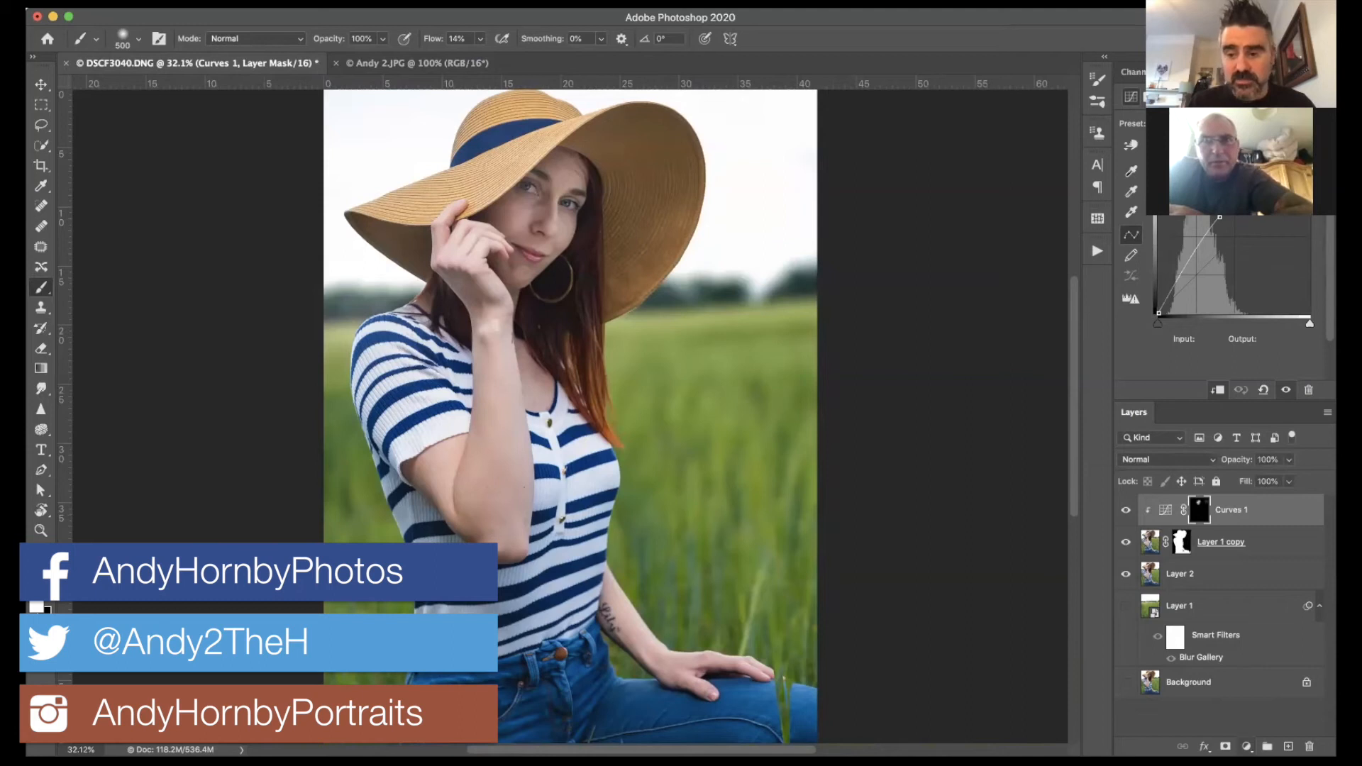
Step: Add a second Curves adjustment that darkens the midtones at input 150, clip it to Layer 1 copy and invert its mask to black
click(1247, 747)
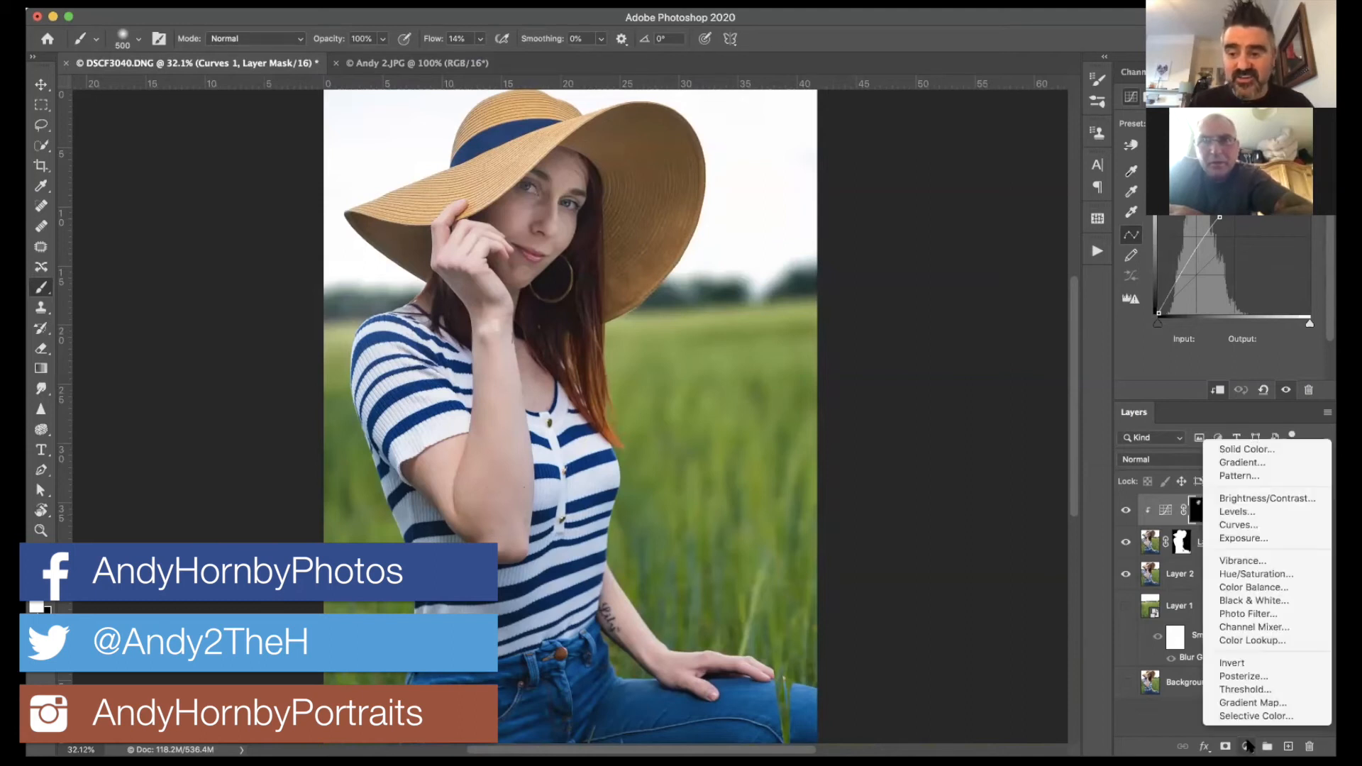
click(1262, 527)
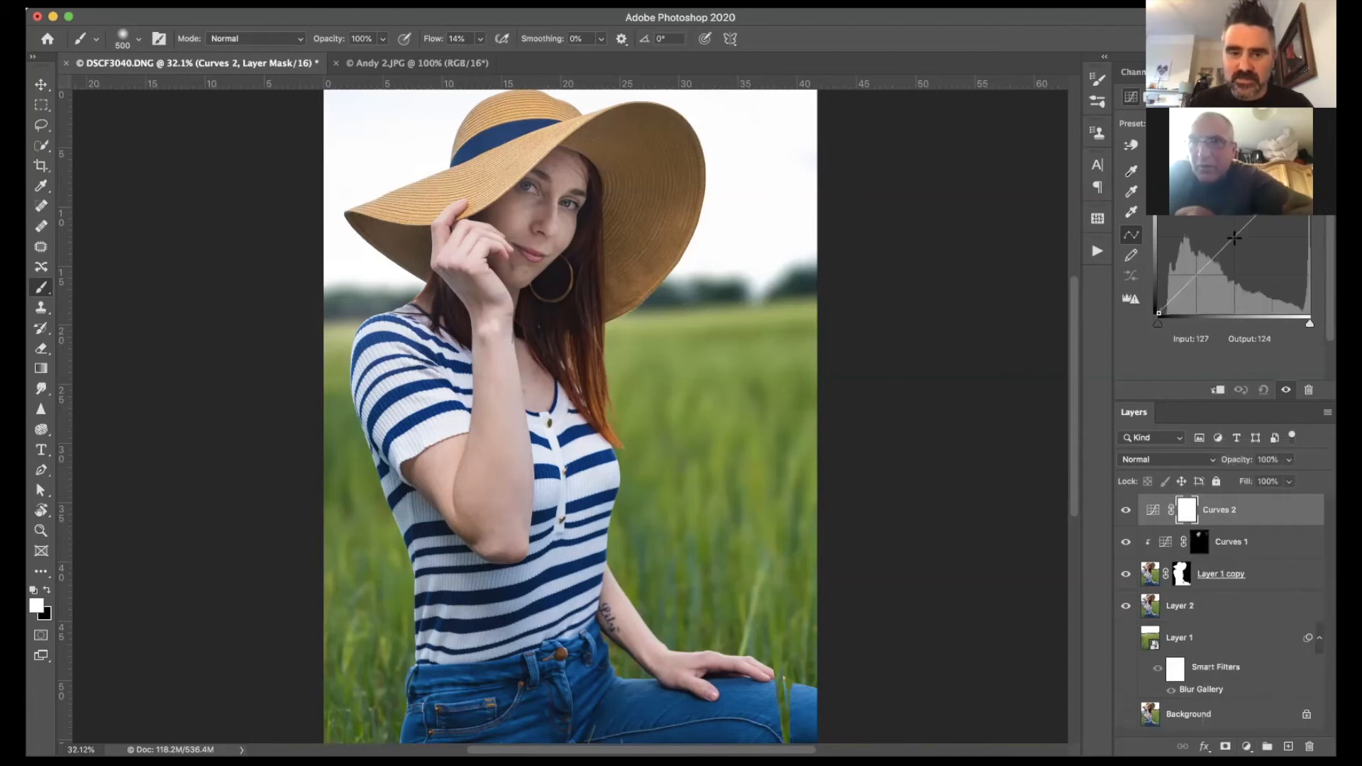
drag(1236, 243, 1248, 261)
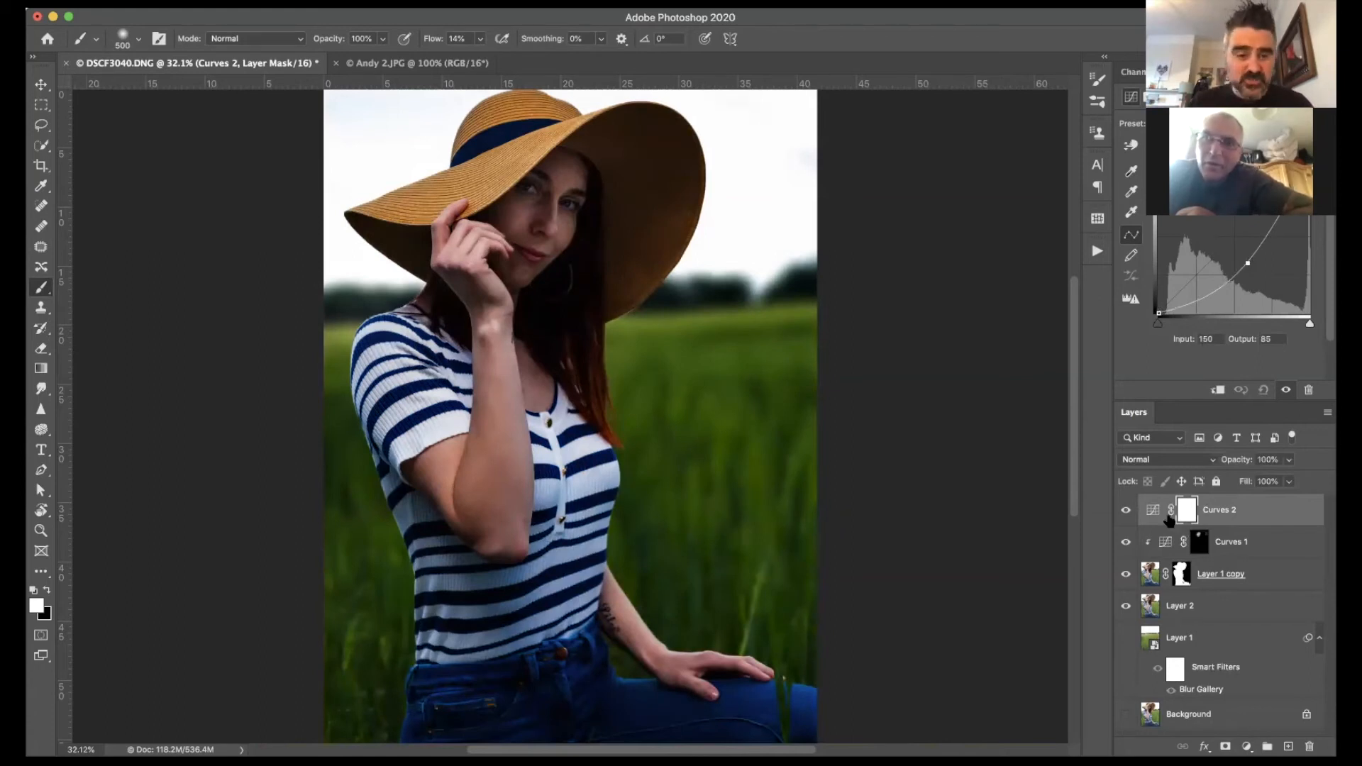
click(1218, 391)
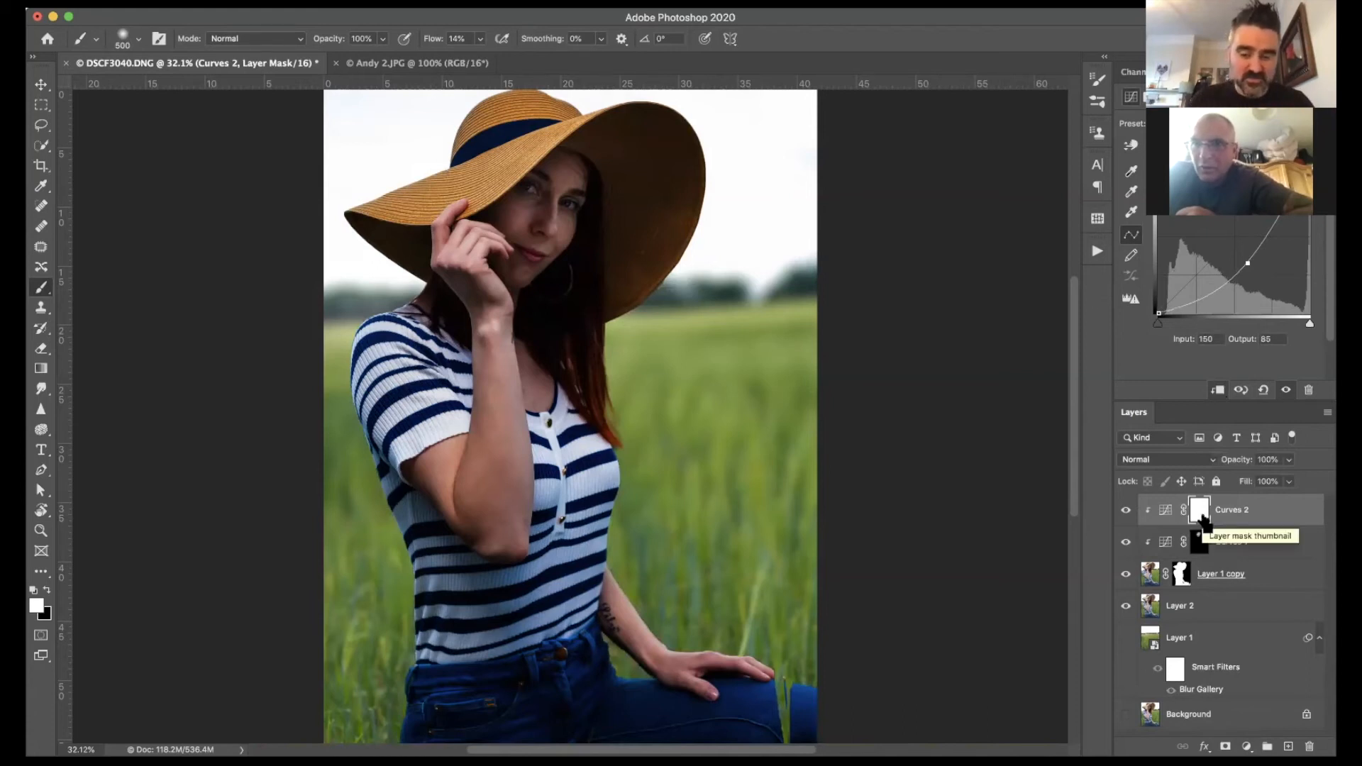
key(super+i)
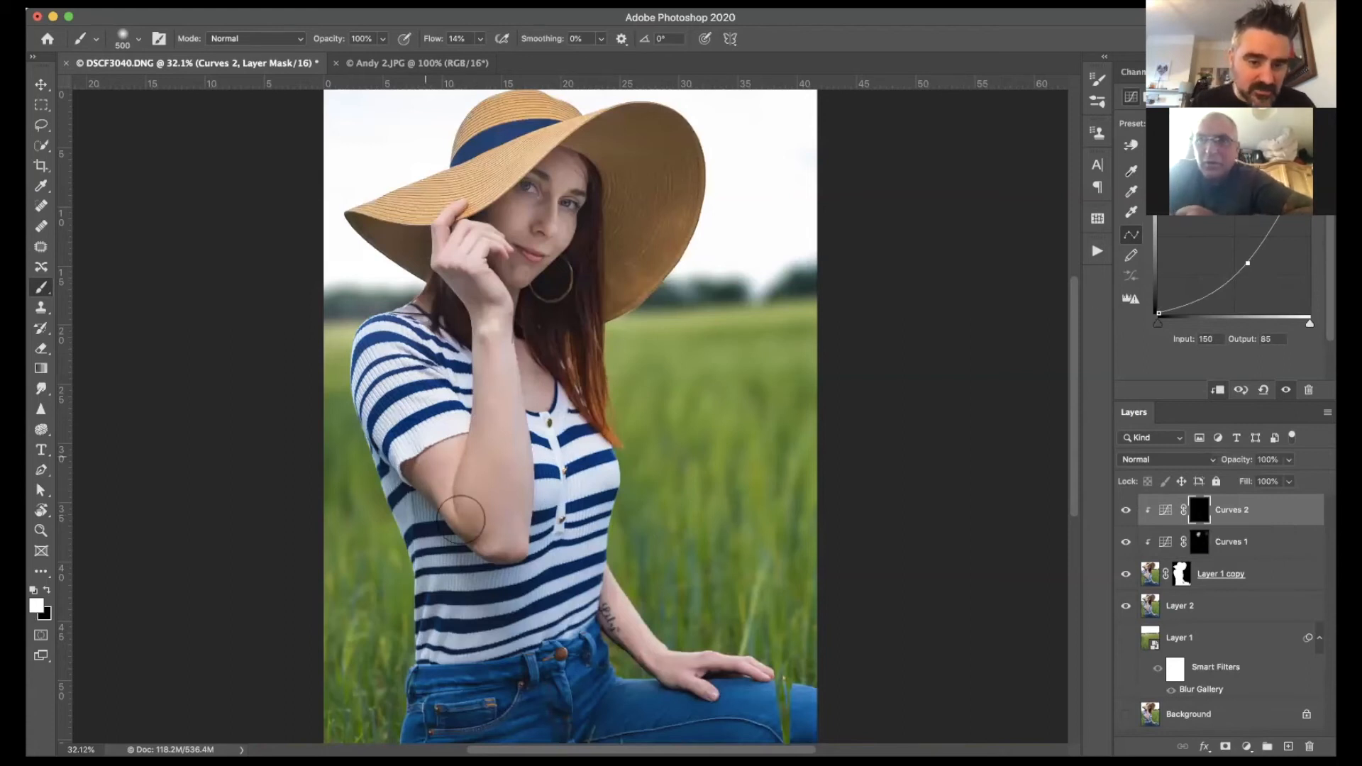
Step: Paint white on the Curves 2 mask at 500 px, lowering flow to 11%, to deepen shadows on the arm, shirt and jeans, and compare the result
mouse_move(461, 520)
mouse_down()
mouse_move(487, 532)
mouse_move(511, 517)
mouse_move(471, 477)
mouse_up()
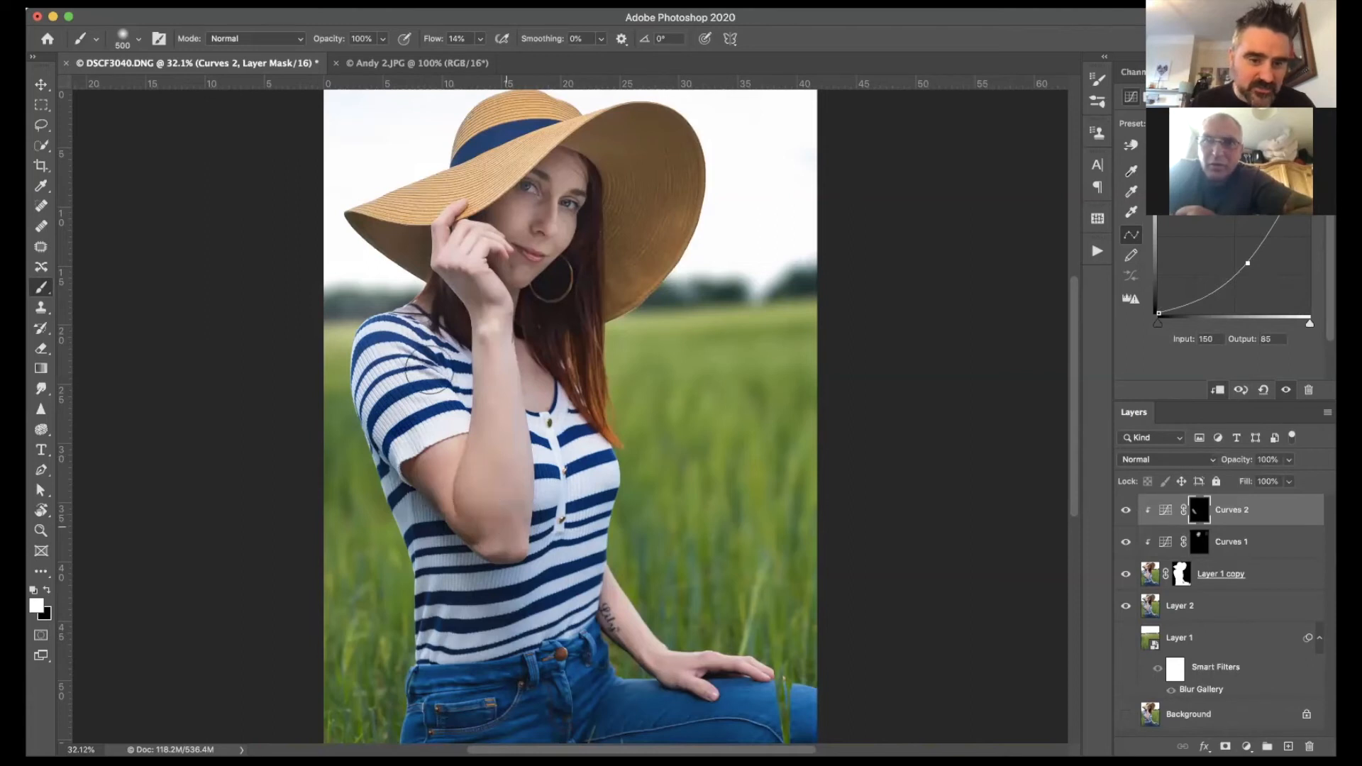
click(480, 39)
drag(481, 61, 478, 57)
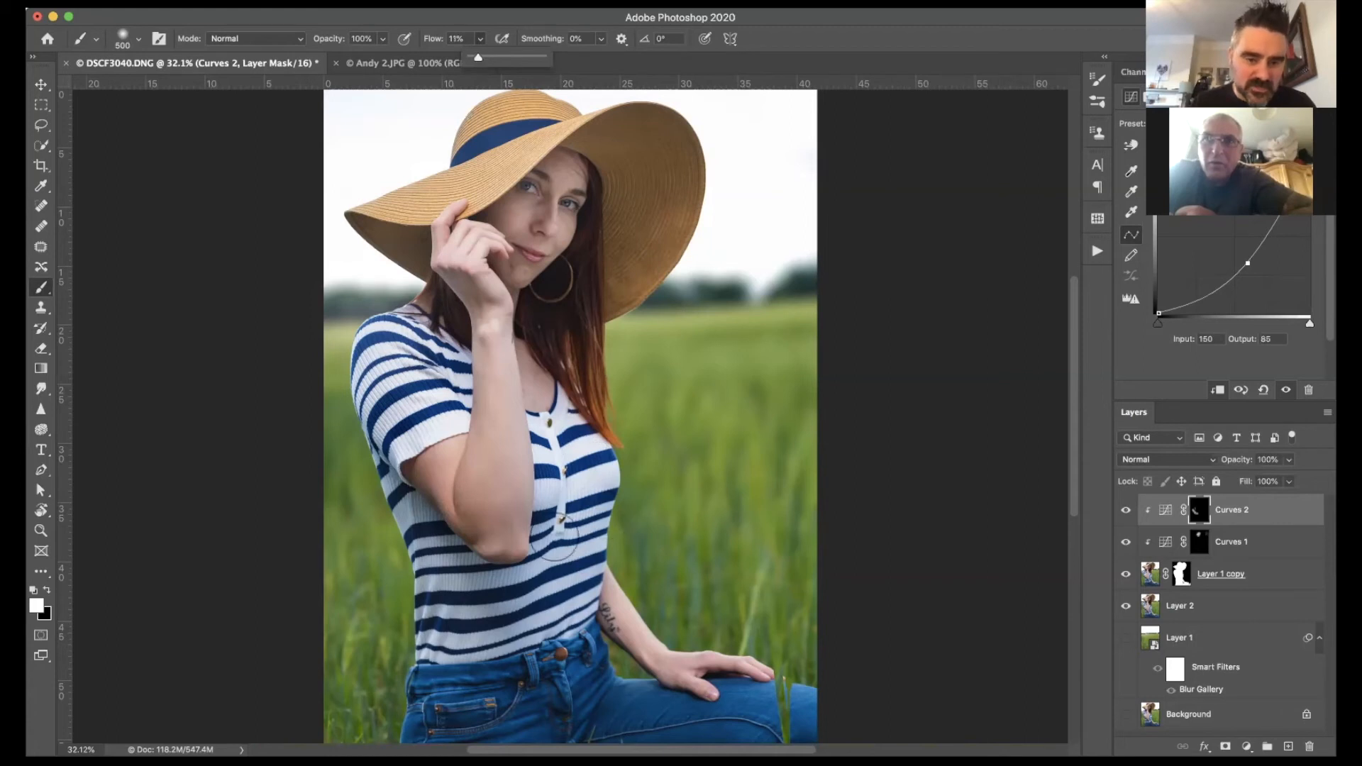
drag(554, 538, 574, 528)
mouse_move(495, 614)
mouse_down()
mouse_move(462, 639)
mouse_move(536, 709)
mouse_move(603, 686)
mouse_move(641, 730)
mouse_move(811, 730)
mouse_up()
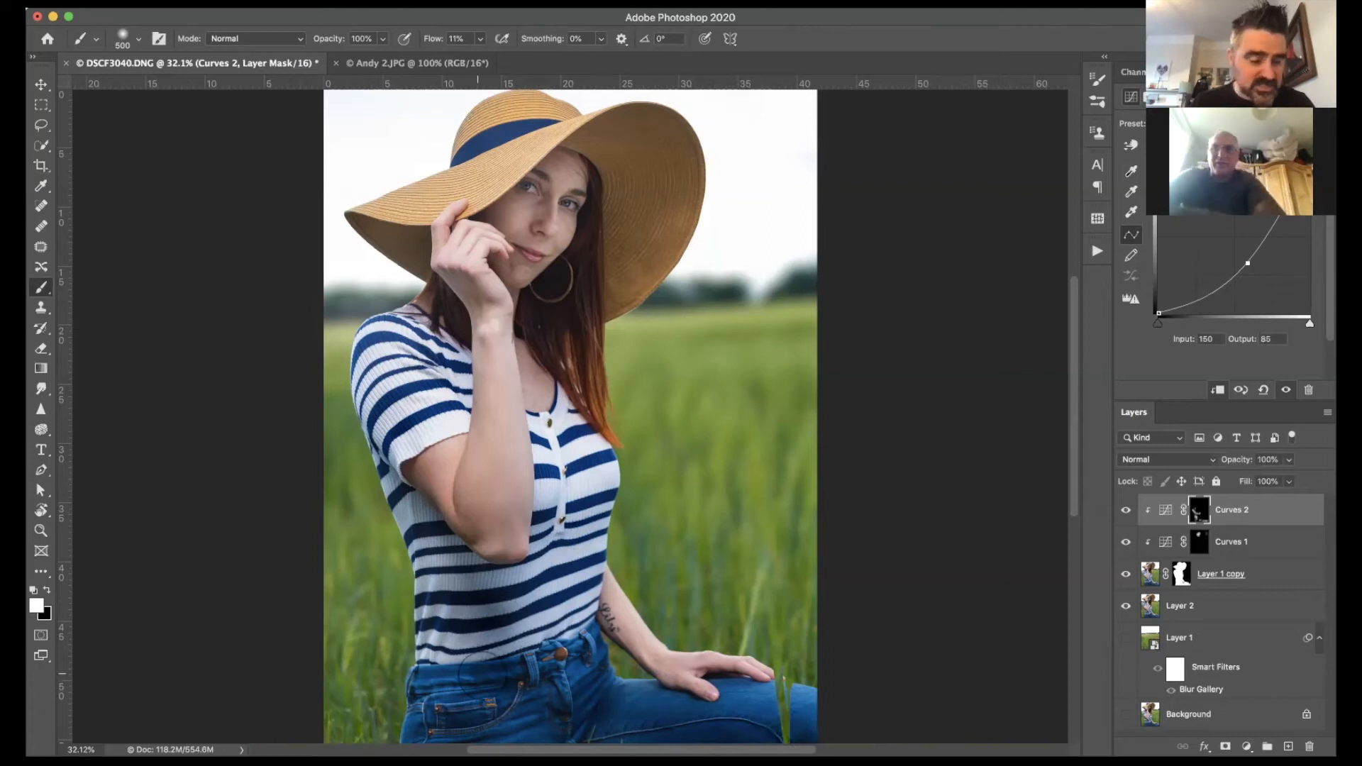
drag(478, 674, 481, 687)
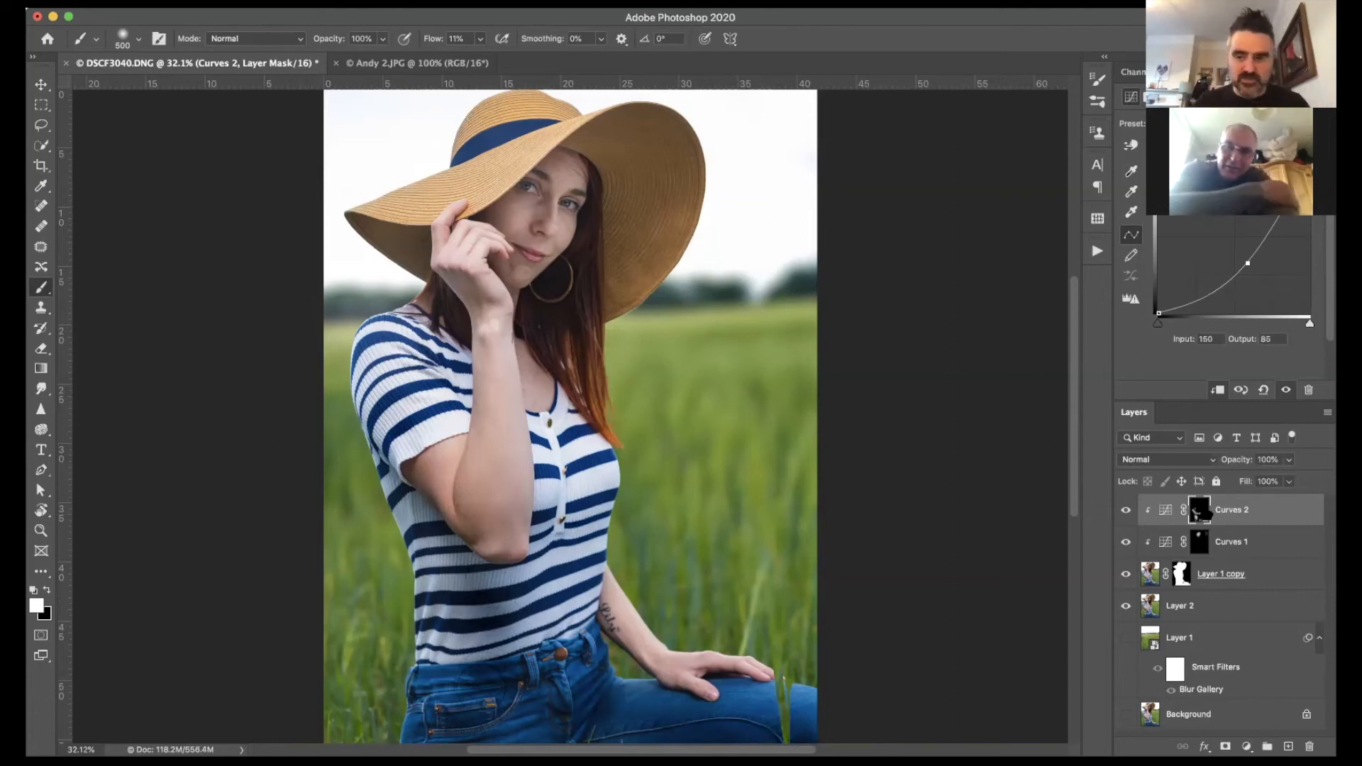
click(1126, 510)
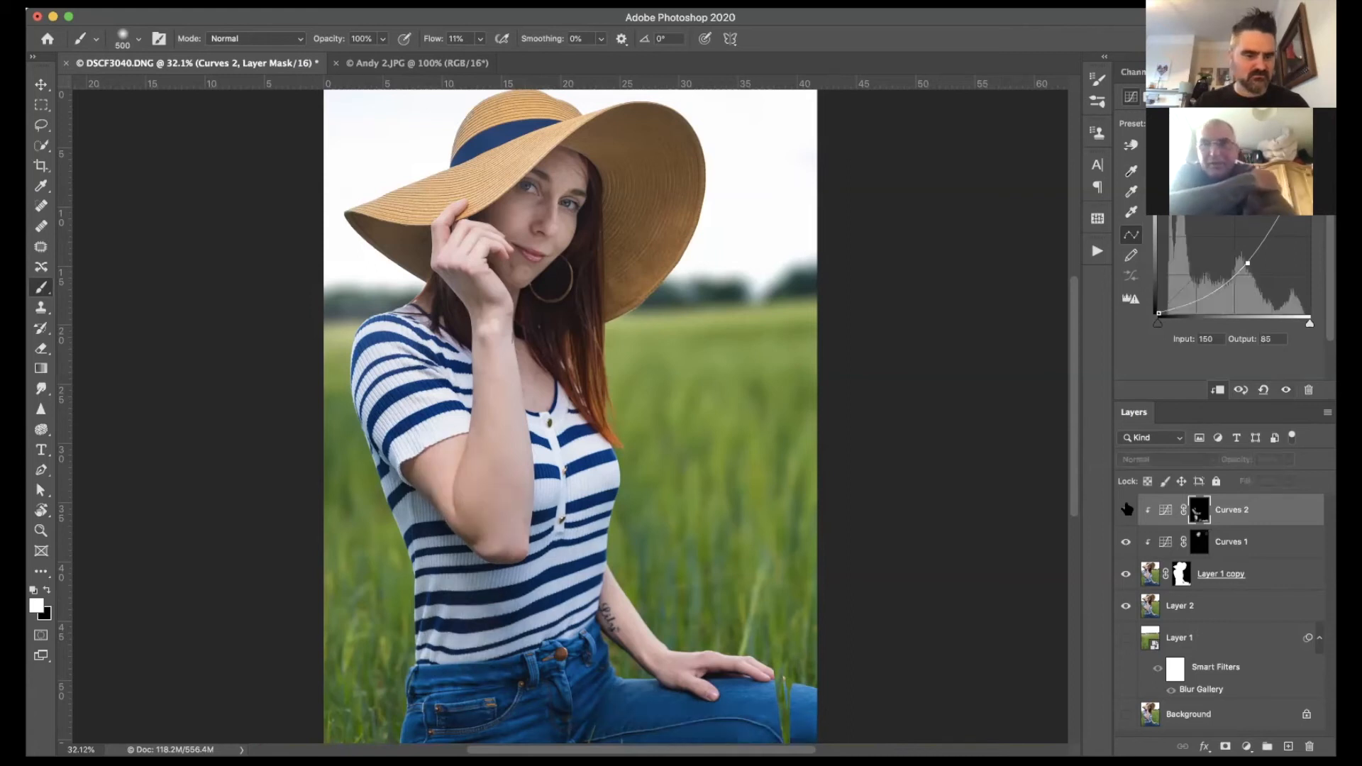
click(1127, 510)
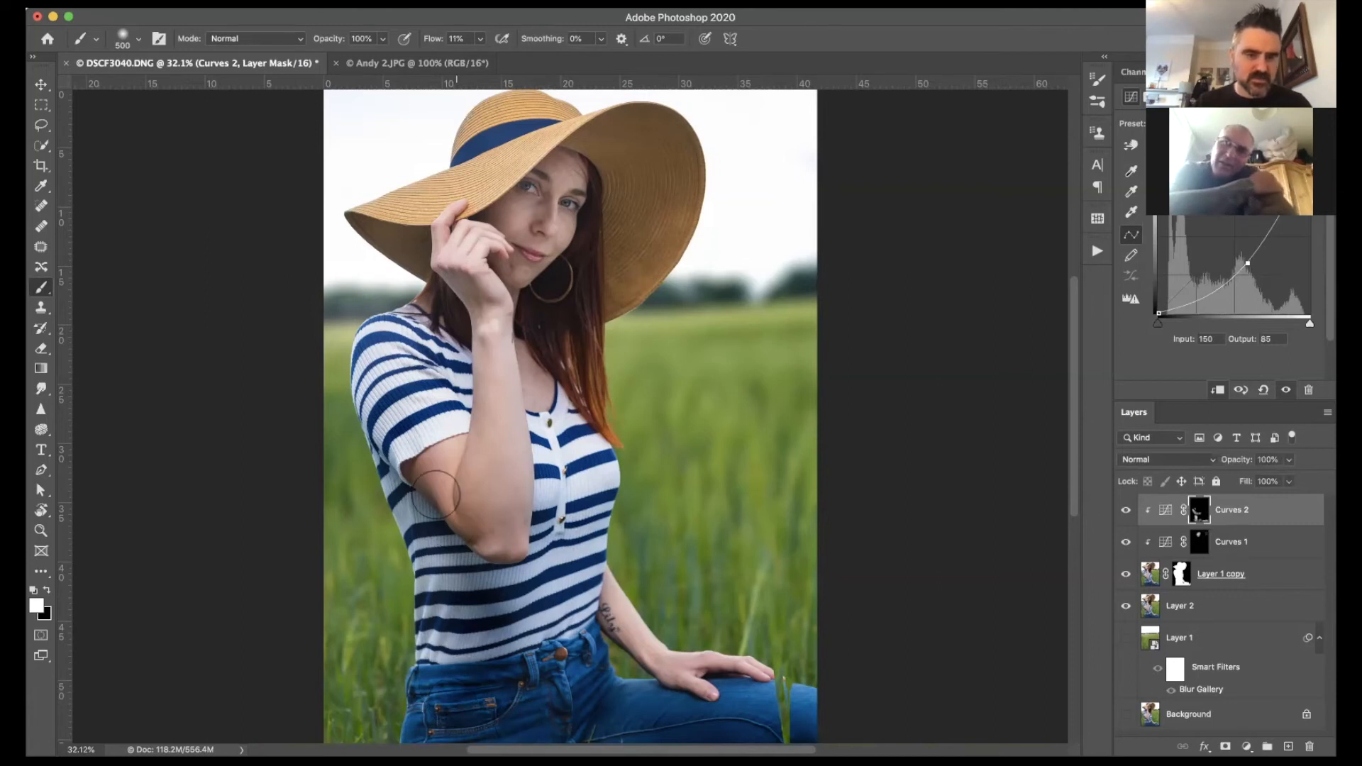
Step: Reduce the brush to 175 px and darken narrower shadow areas of the woman on the Curves 2 mask
key(bracketleft)
key(bracketleft)
key(bracketleft)
key(bracketleft)
key(bracketleft)
key(bracketleft)
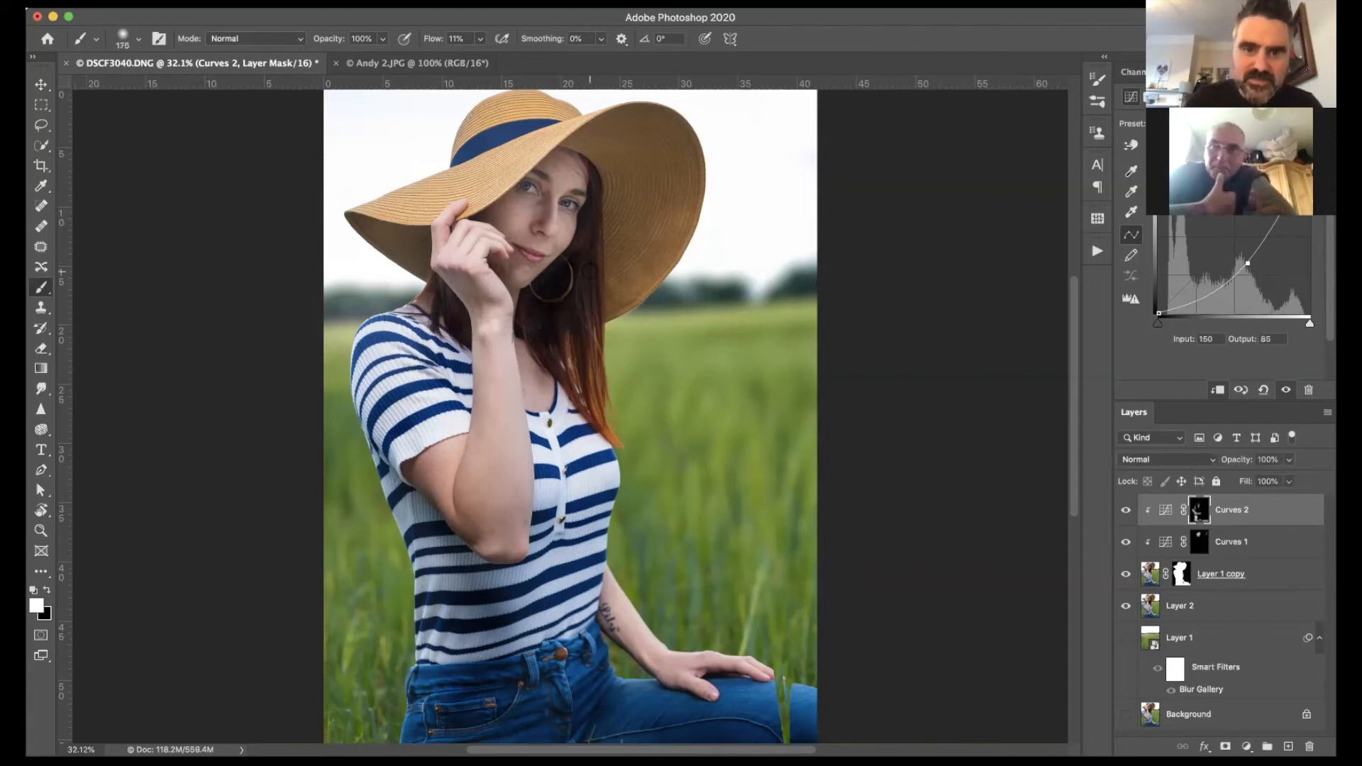
Step: Darken the underside of the hat brim on the Curves 2 mask with a 600 px brush, and compare with the layer hidden
key(bracketright)
key(bracketright)
key(bracketright)
key(bracketright)
key(bracketright)
key(bracketright)
key(bracketright)
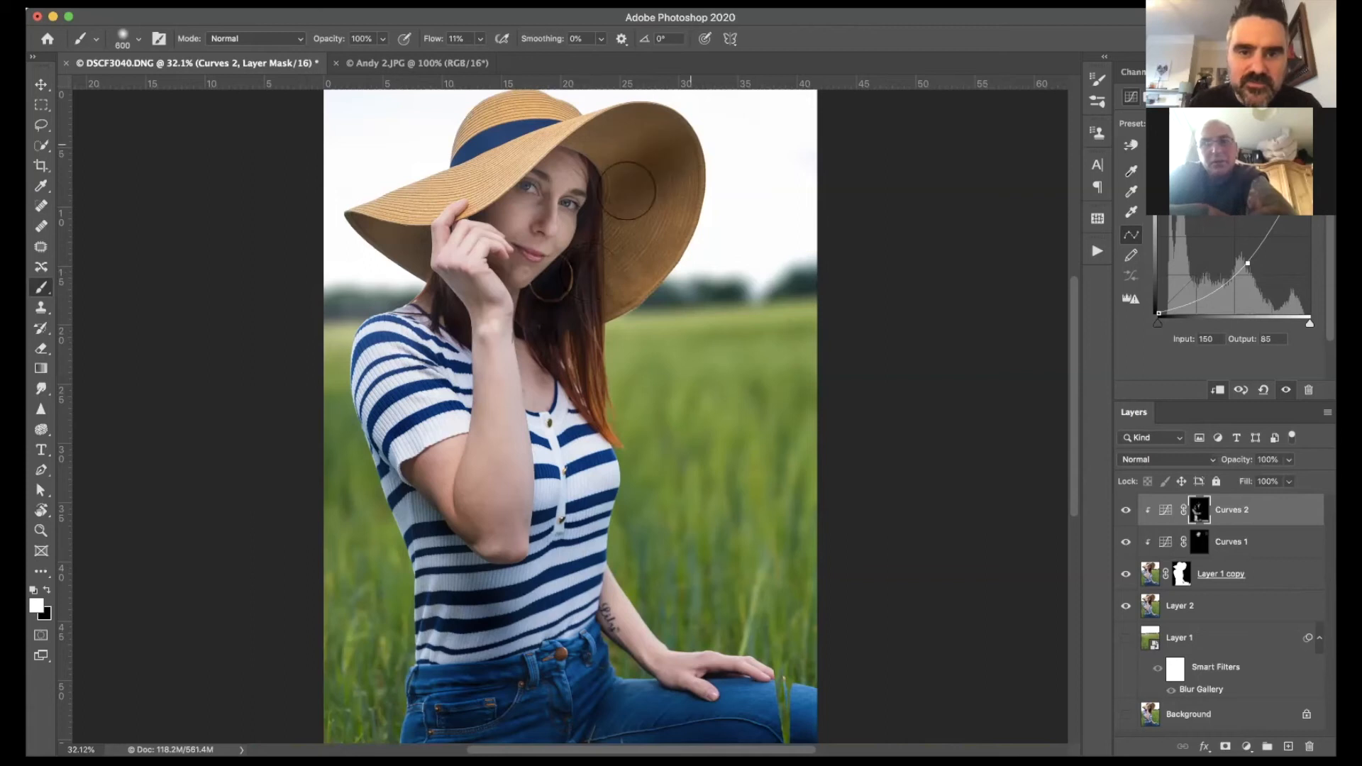
click(646, 168)
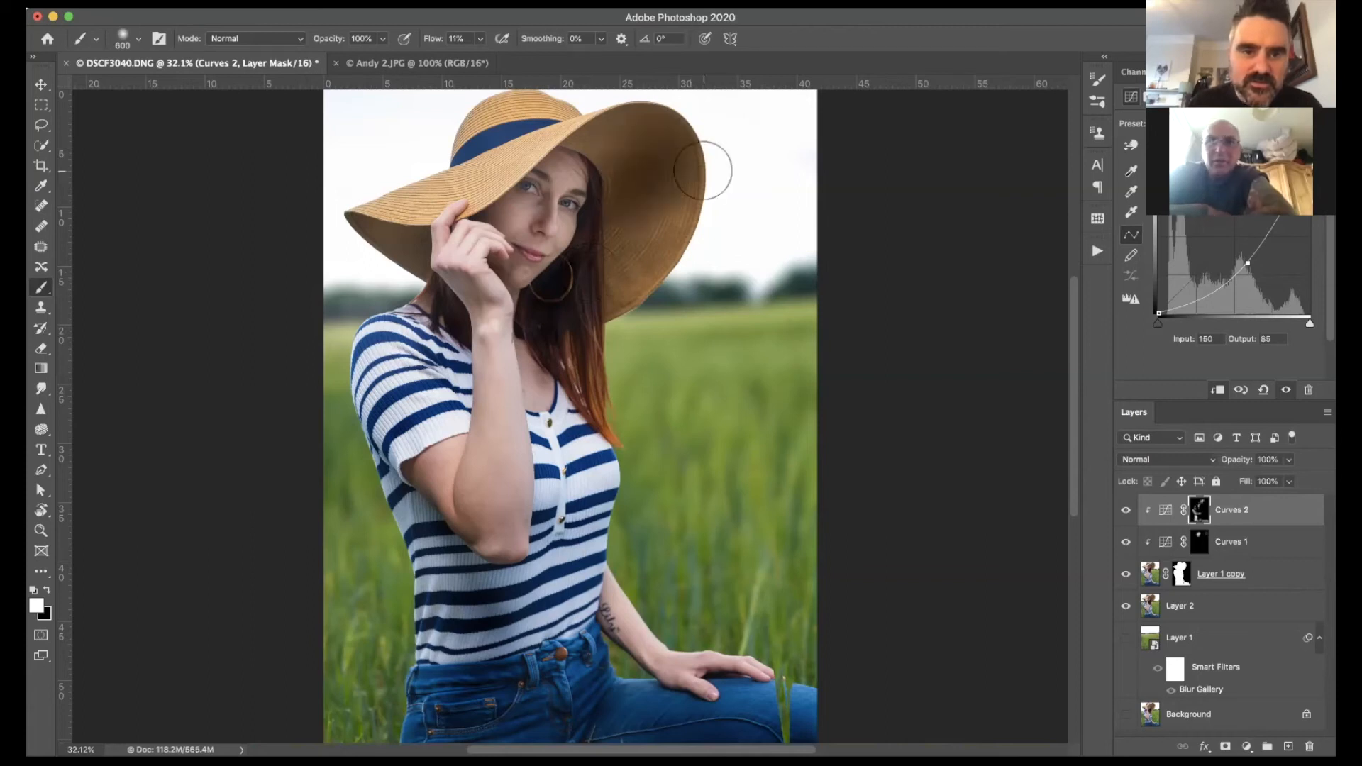
click(391, 244)
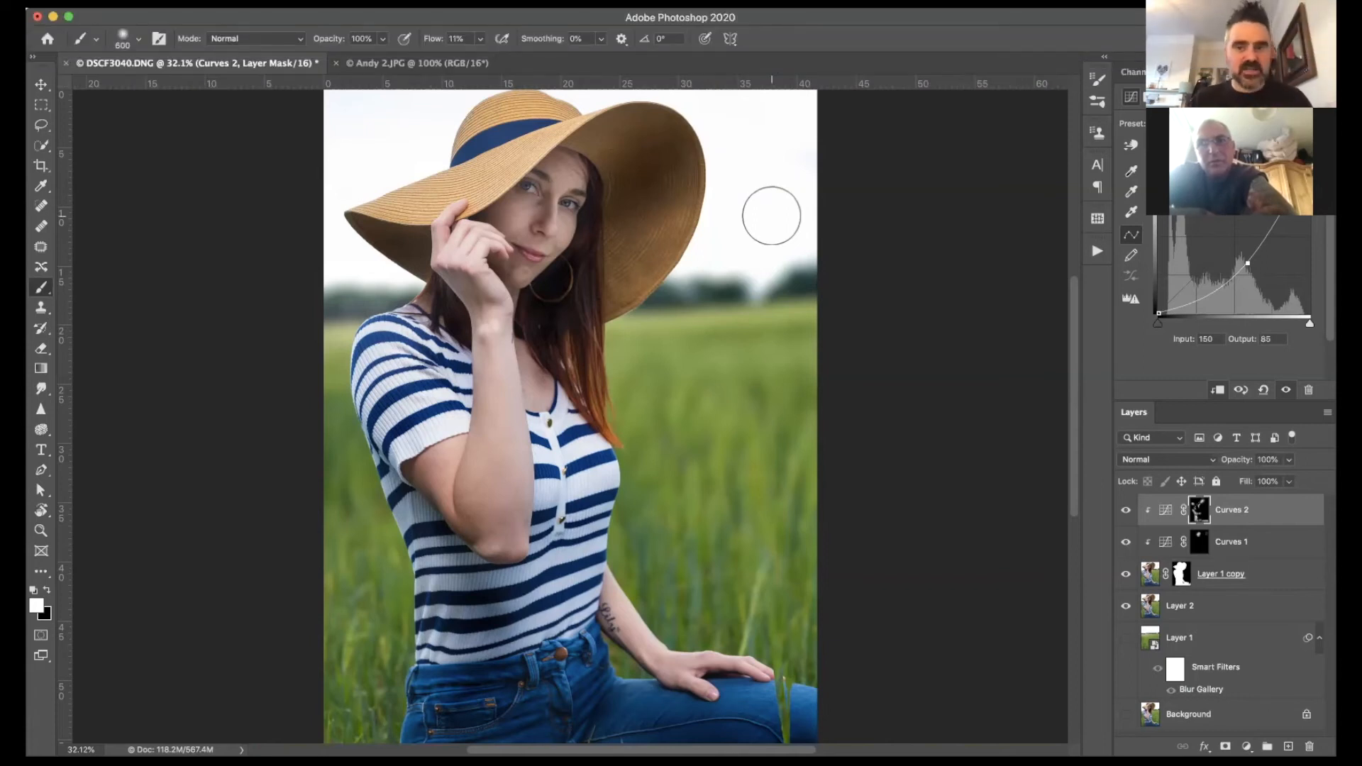
click(1126, 509)
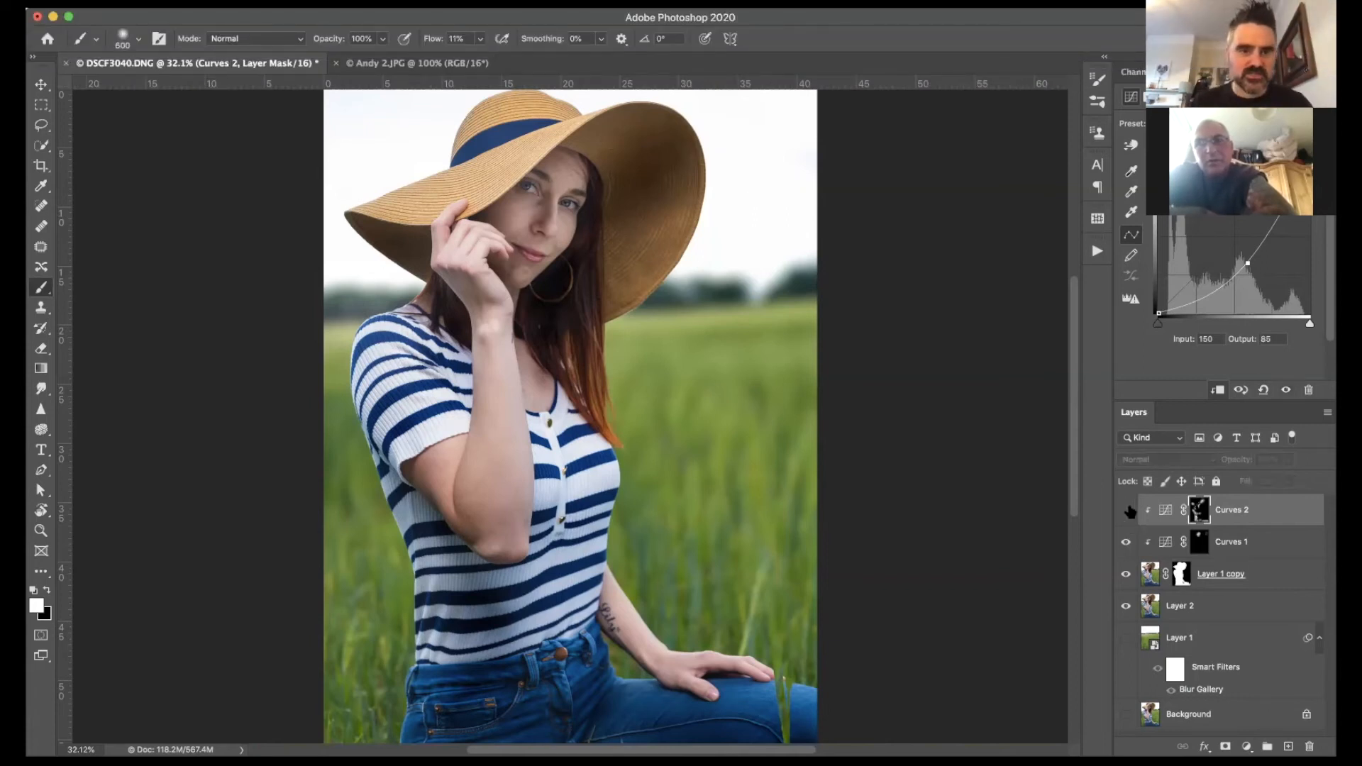
click(1127, 510)
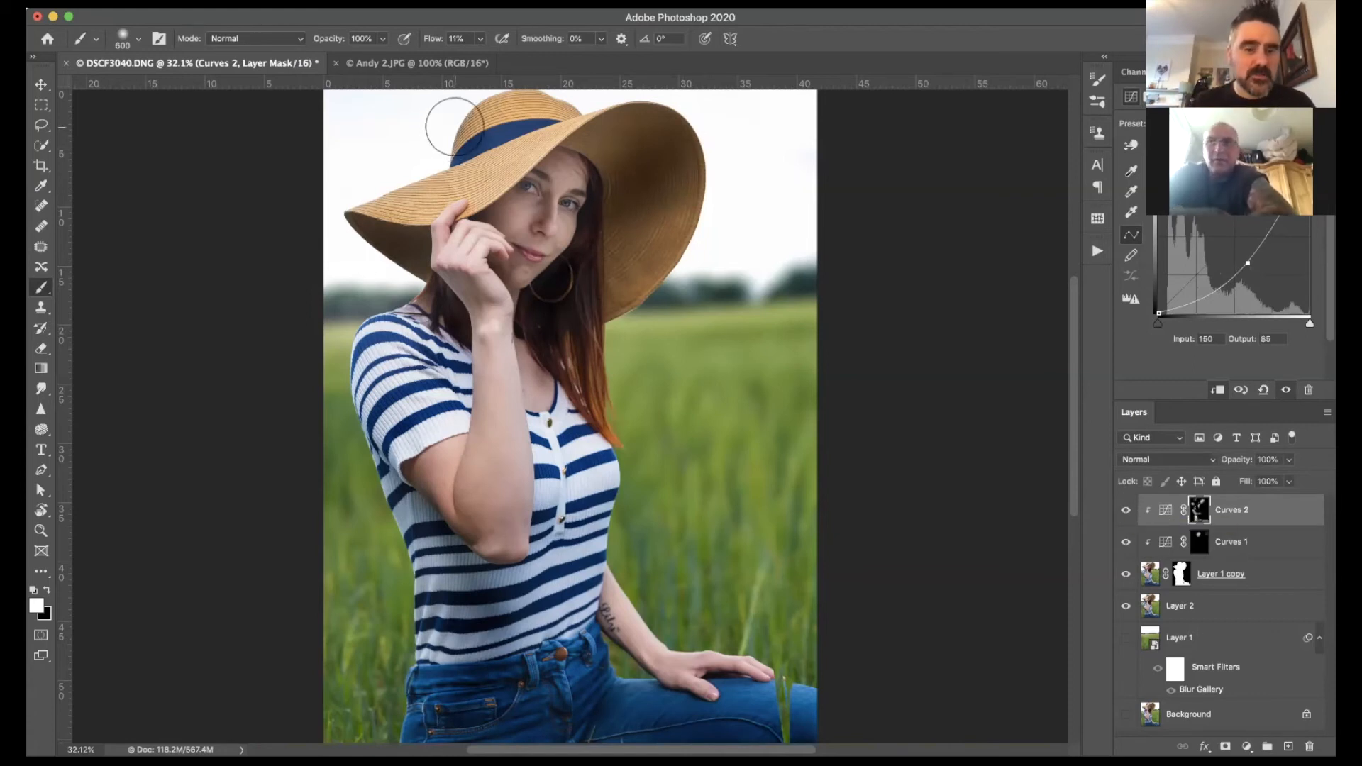
Step: Add a third Curves adjustment raising input 111 to output 151, clip it to the layers below and invert its mask to black
scroll(920, 348, up, 2)
scroll(920, 348, up, 2)
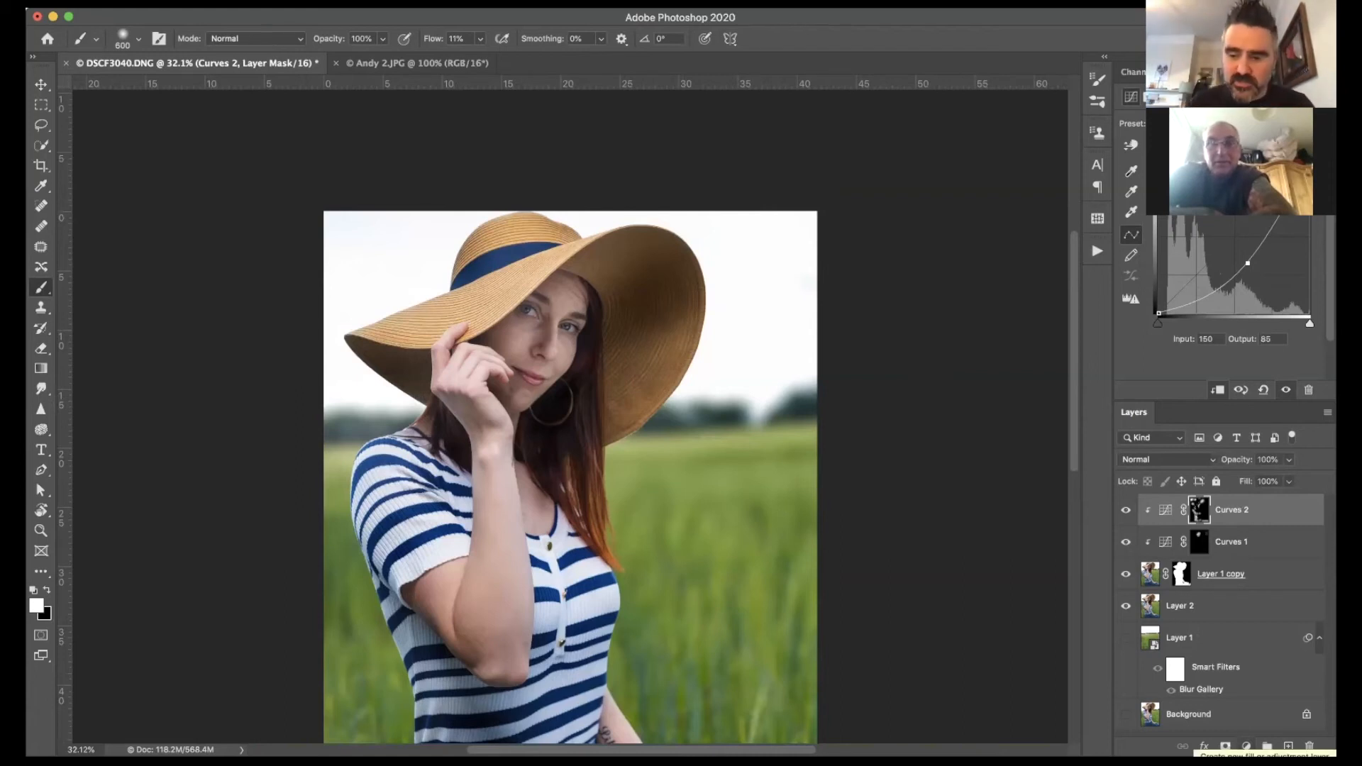
click(1247, 747)
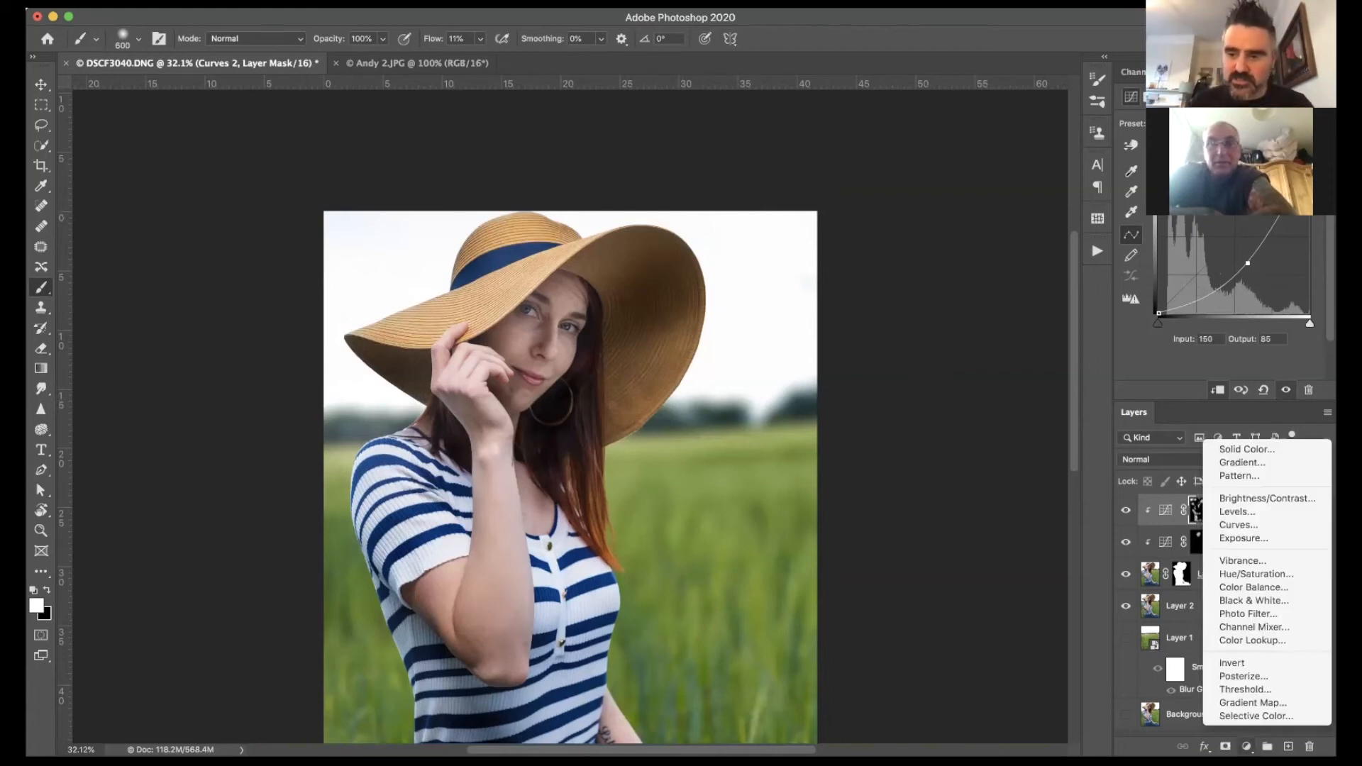
click(1254, 529)
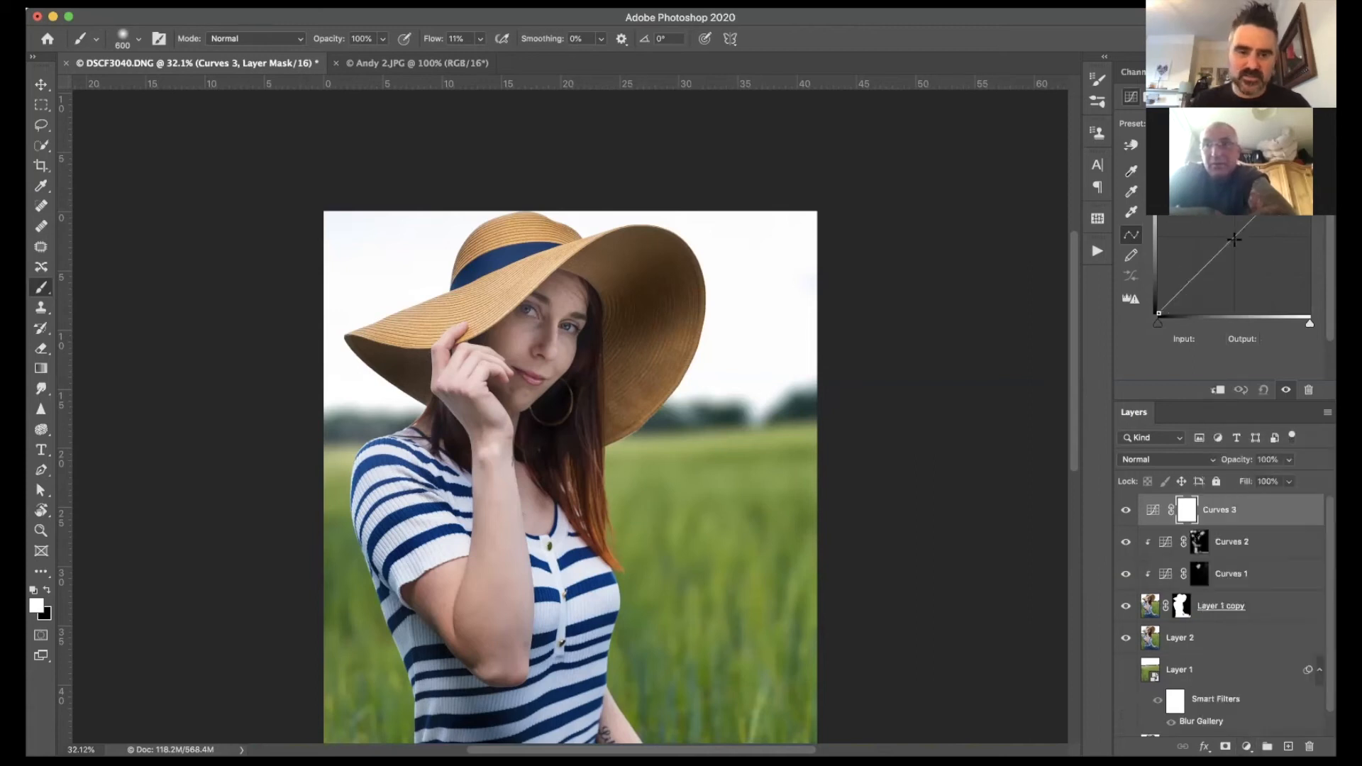
drag(1235, 240, 1225, 224)
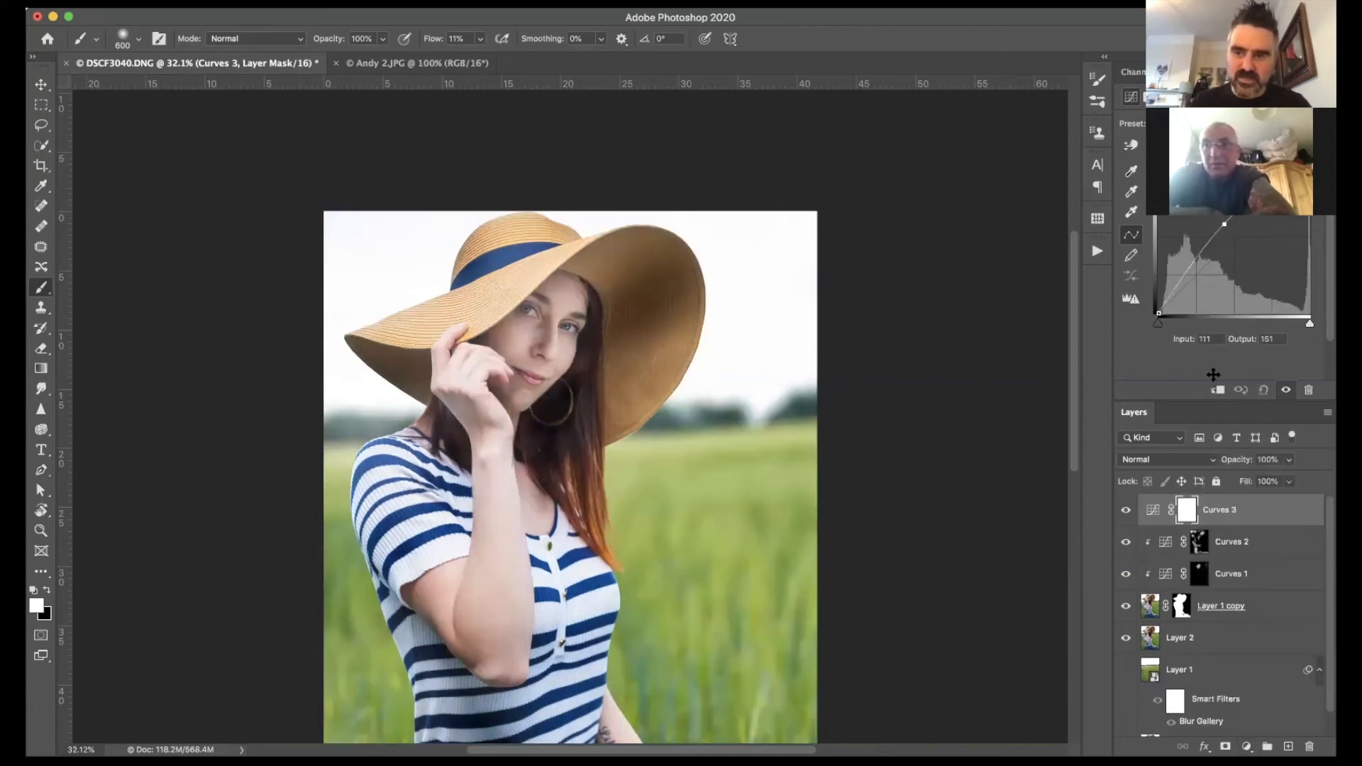
click(1218, 391)
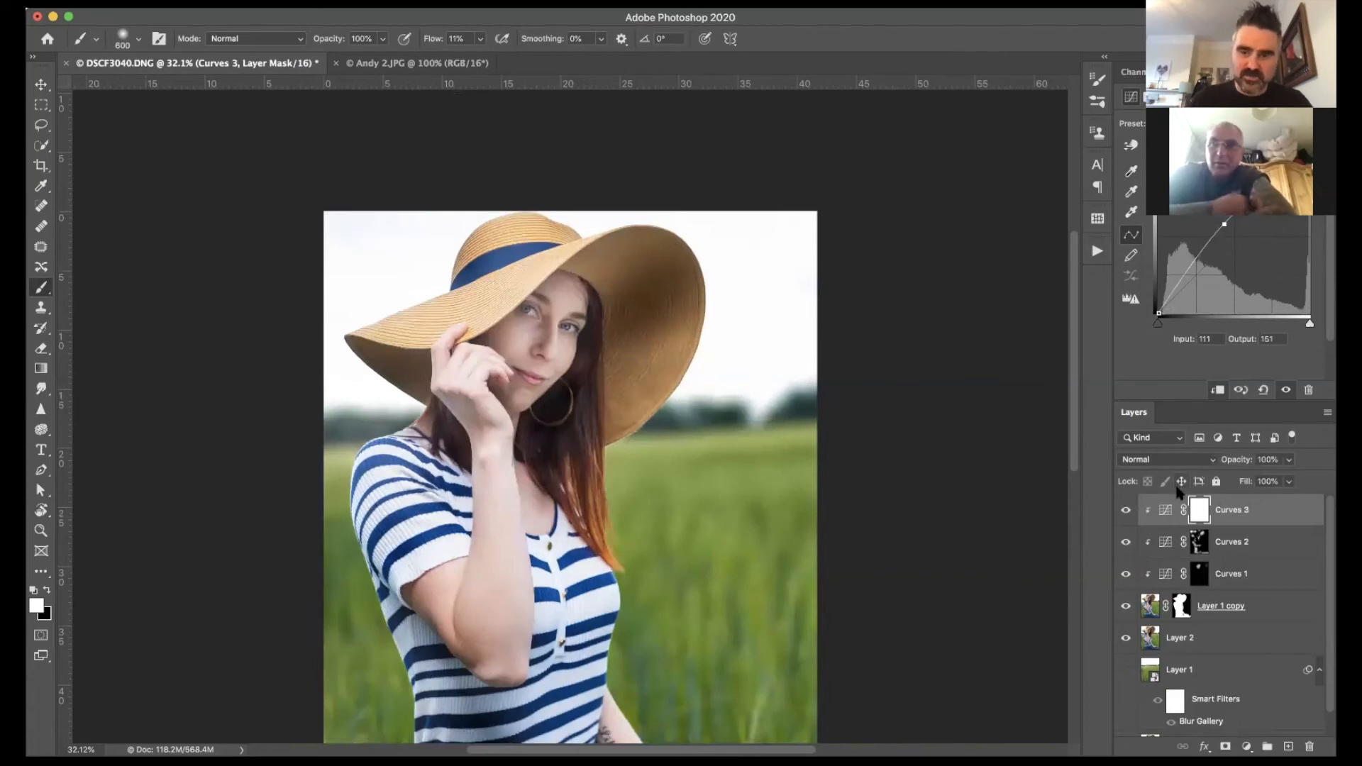
key(super+i)
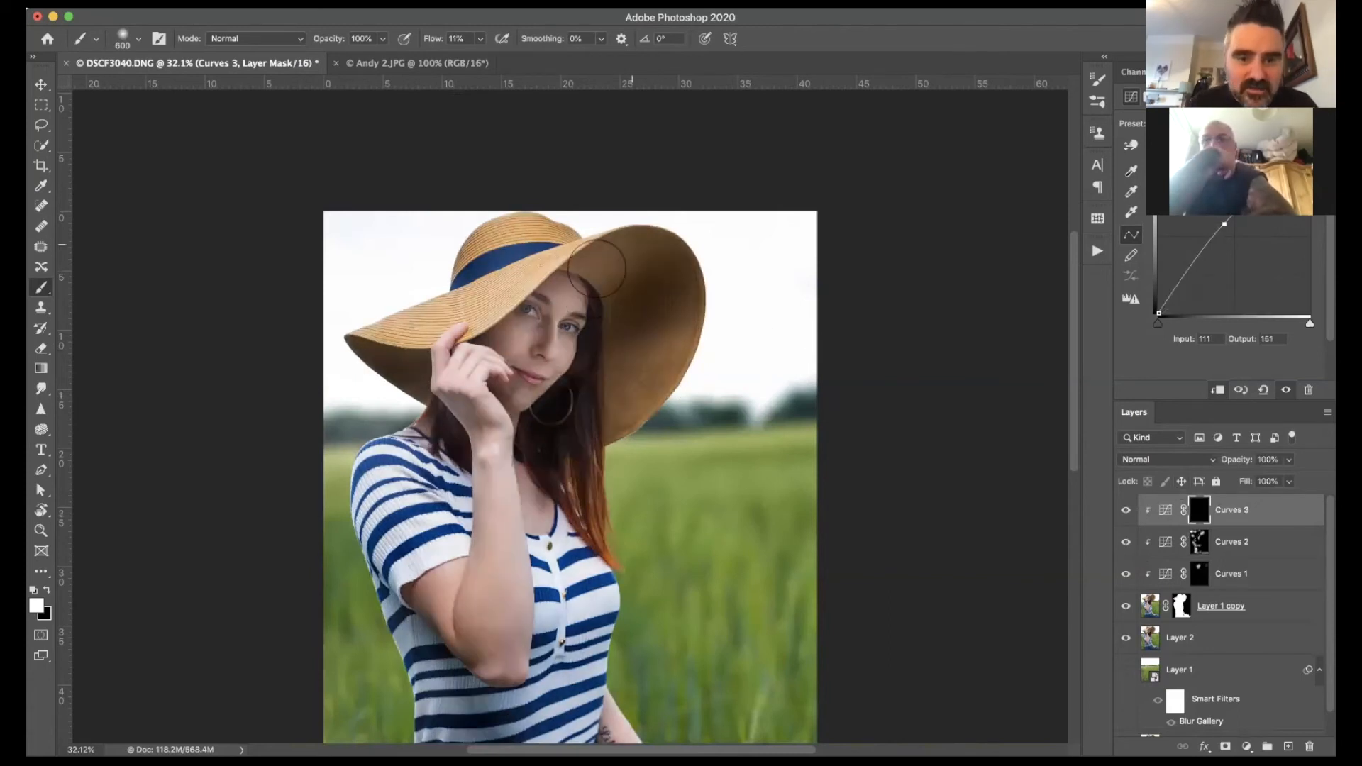
Step: Paint white on the Curves 3 mask to brighten the hat brim and raised hand, reducing the brush to 250 px for the hand
drag(636, 388, 654, 371)
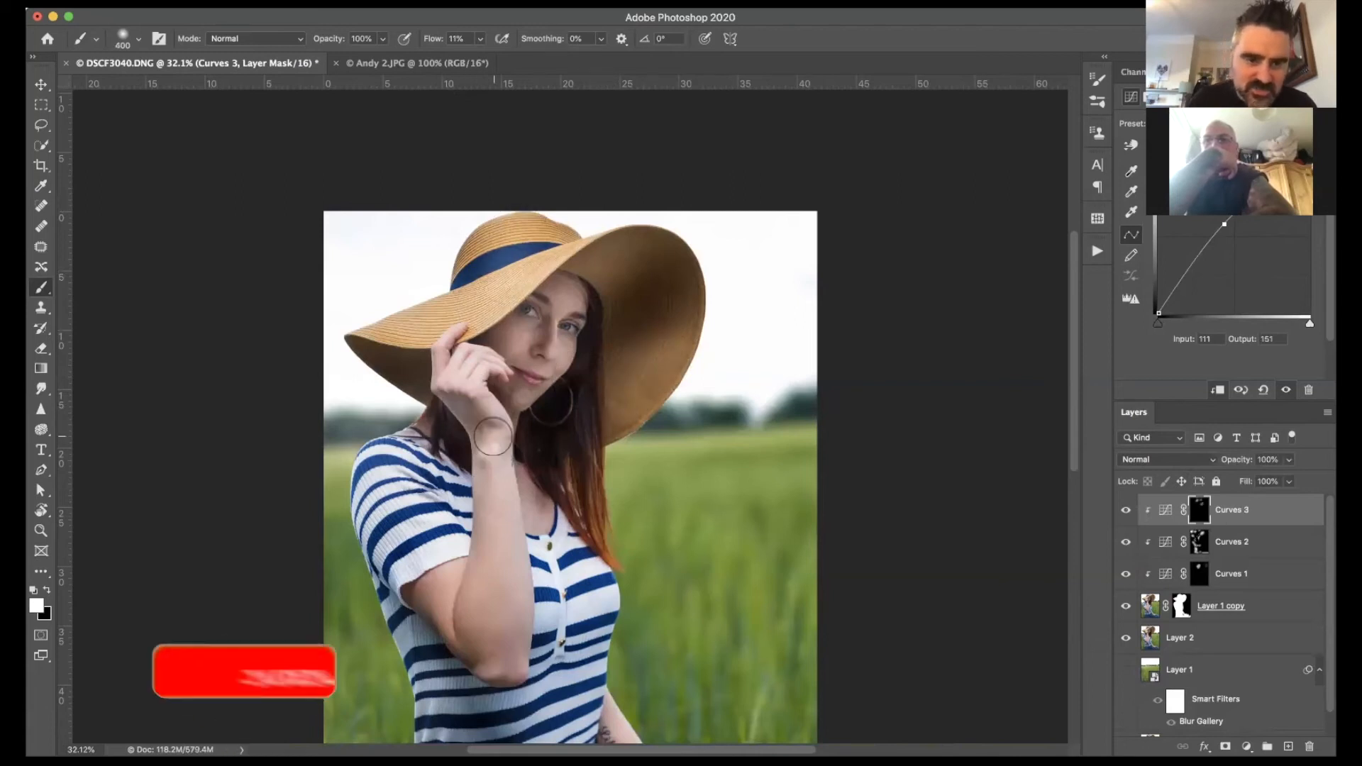
key(bracketleft)
key(bracketleft)
key(bracketleft)
key(bracketleft)
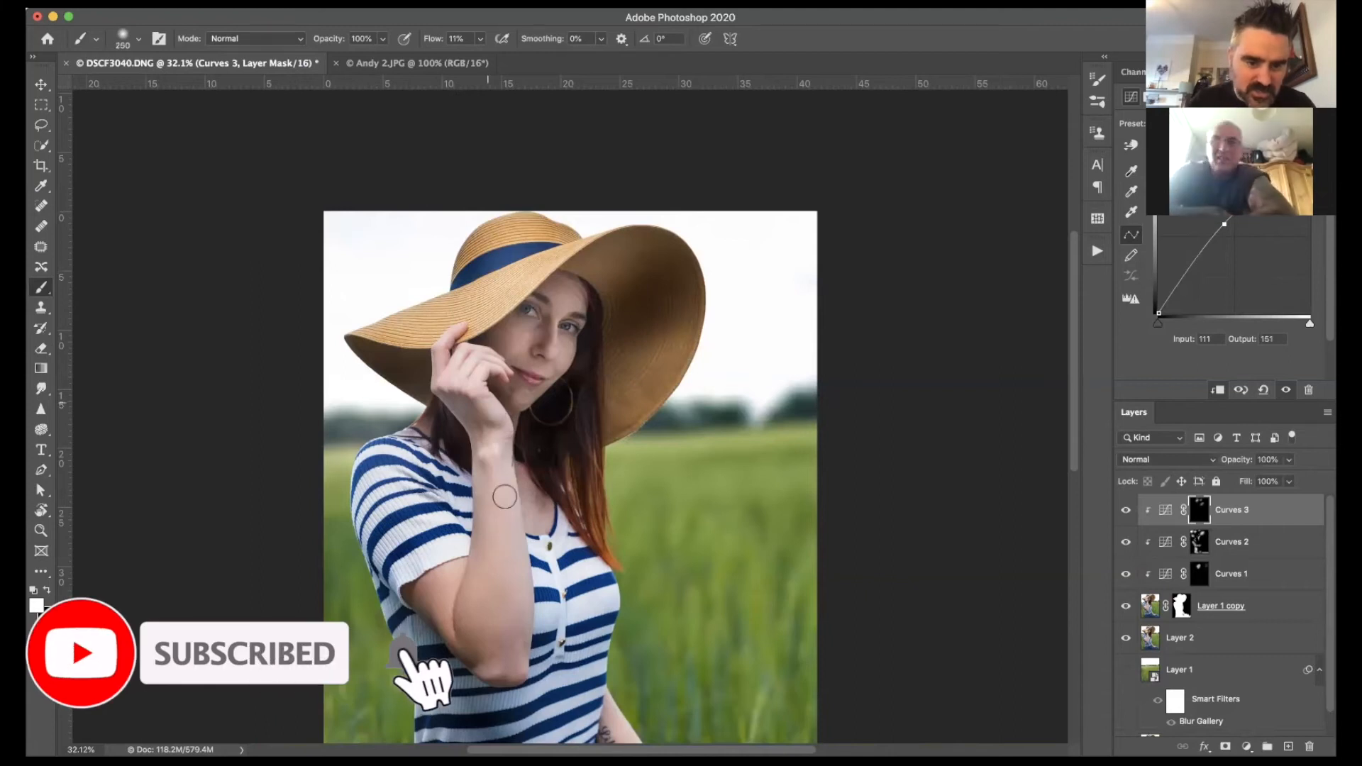
Step: Enlarge the brush to 500 px and brighten the forearm, elbow and lower body highlights on the Curves 3 mask
key(bracketright)
key(bracketright)
key(bracketright)
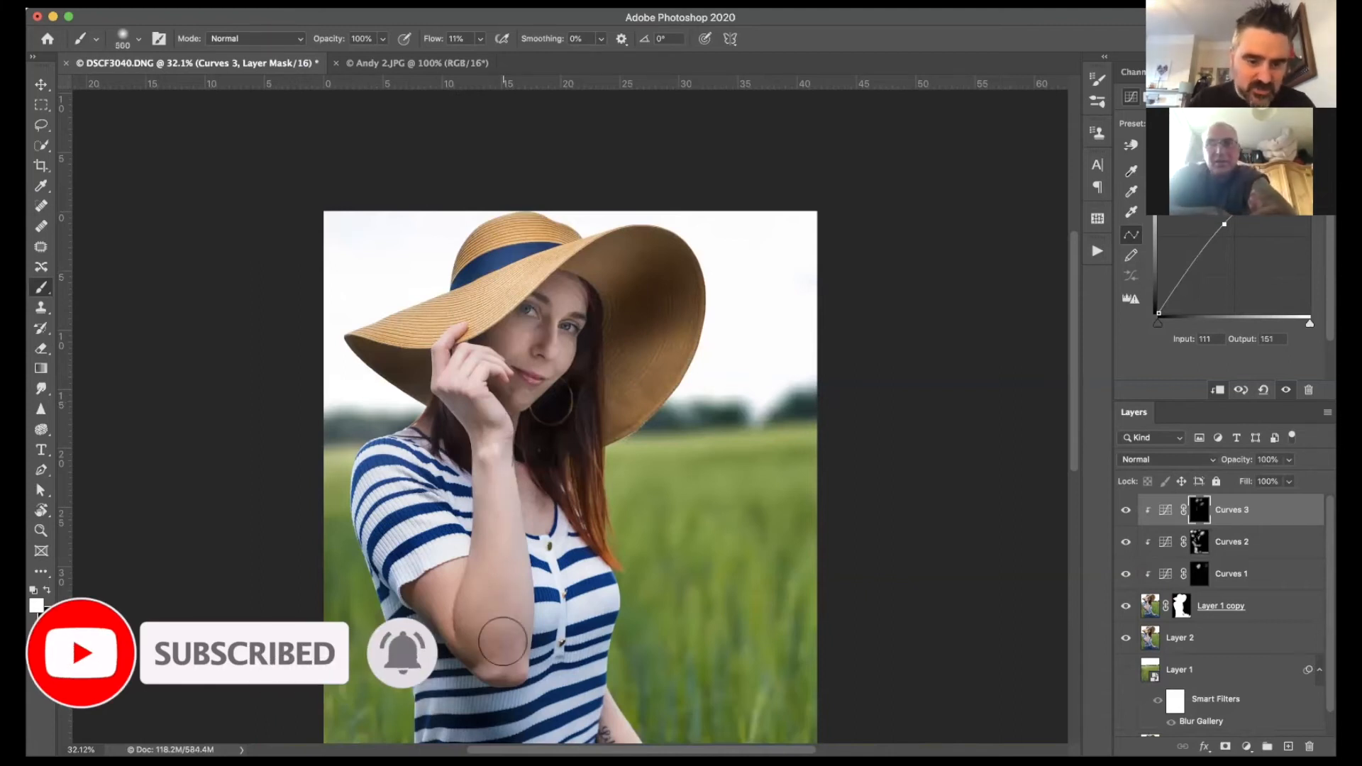
drag(498, 658, 498, 538)
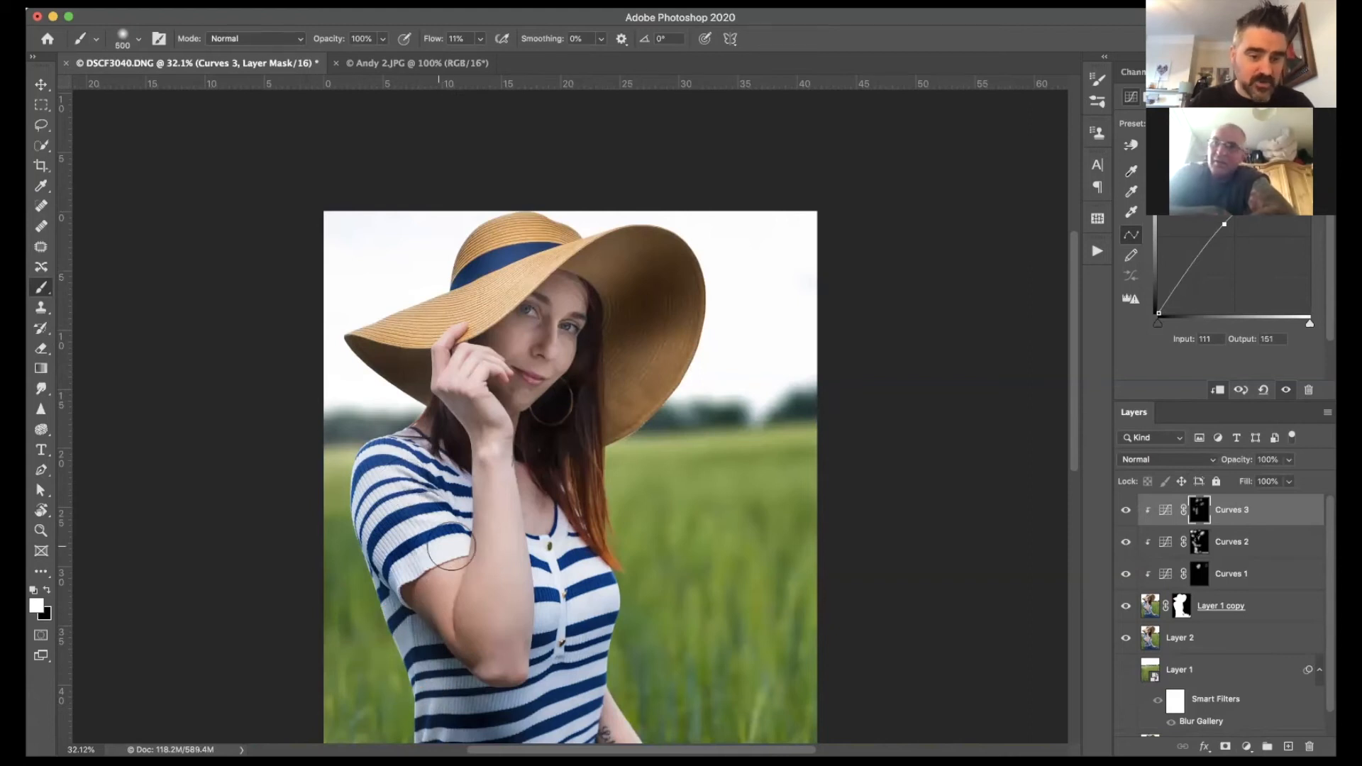
scroll(418, 529, down, 5)
drag(411, 519, 404, 716)
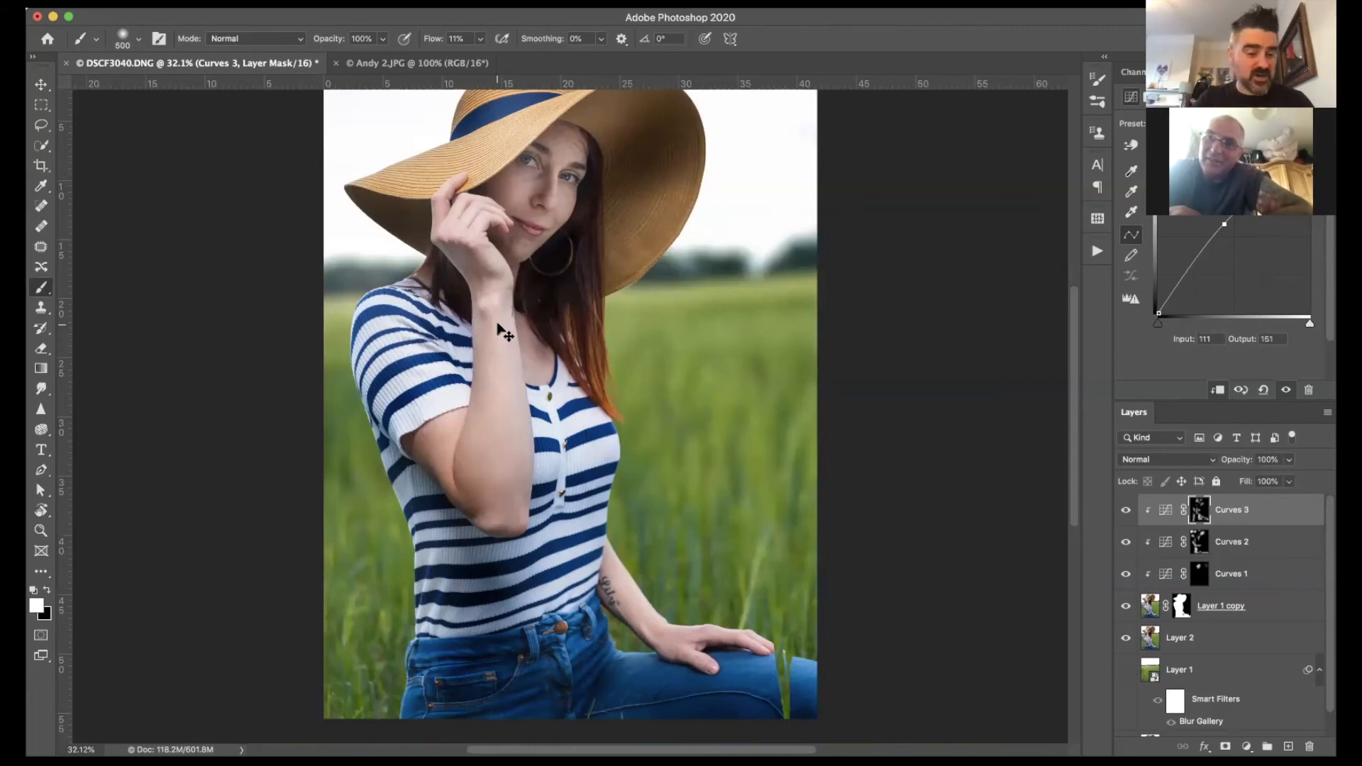
Step: Turn on the visibility of the Background and Layer 1, and compare the retouch with the Background shown alone
key(super+minus)
key(super+minus)
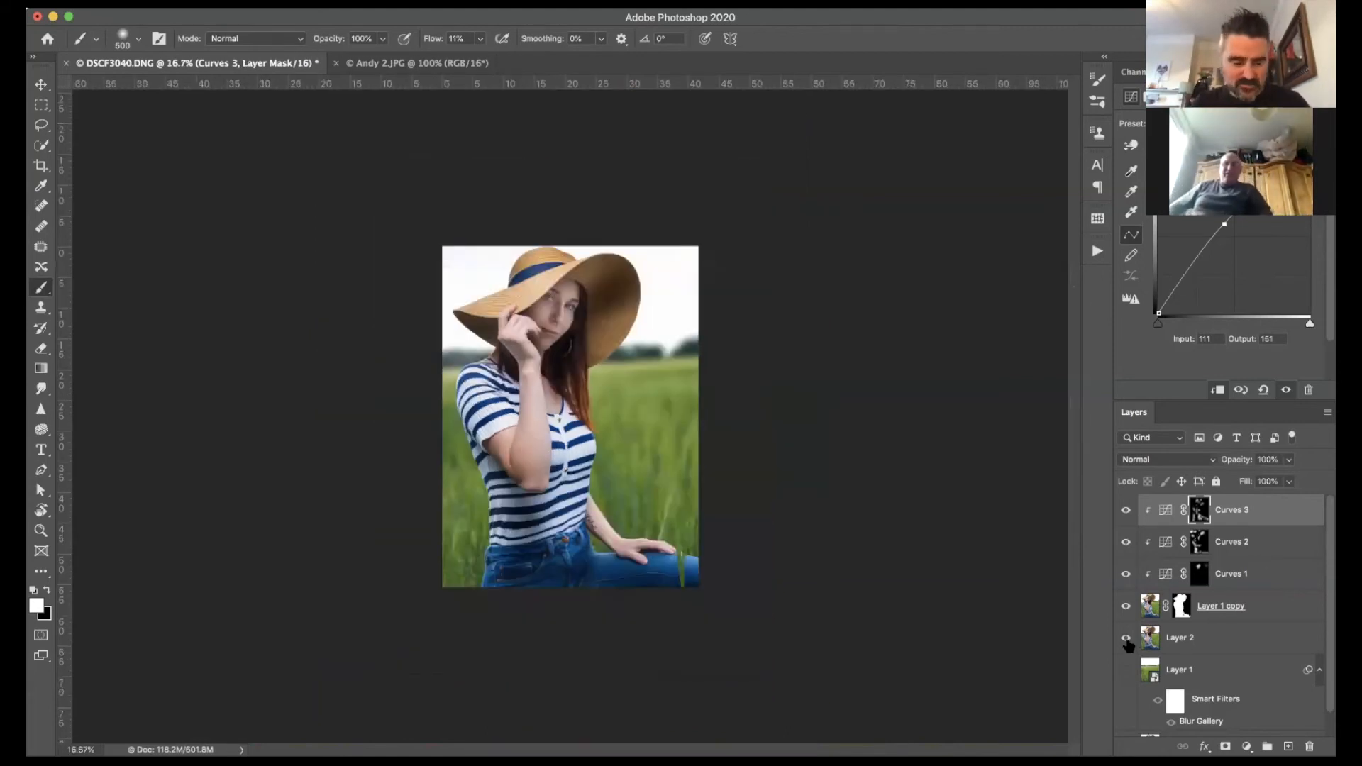
scroll(1129, 644, down, 1)
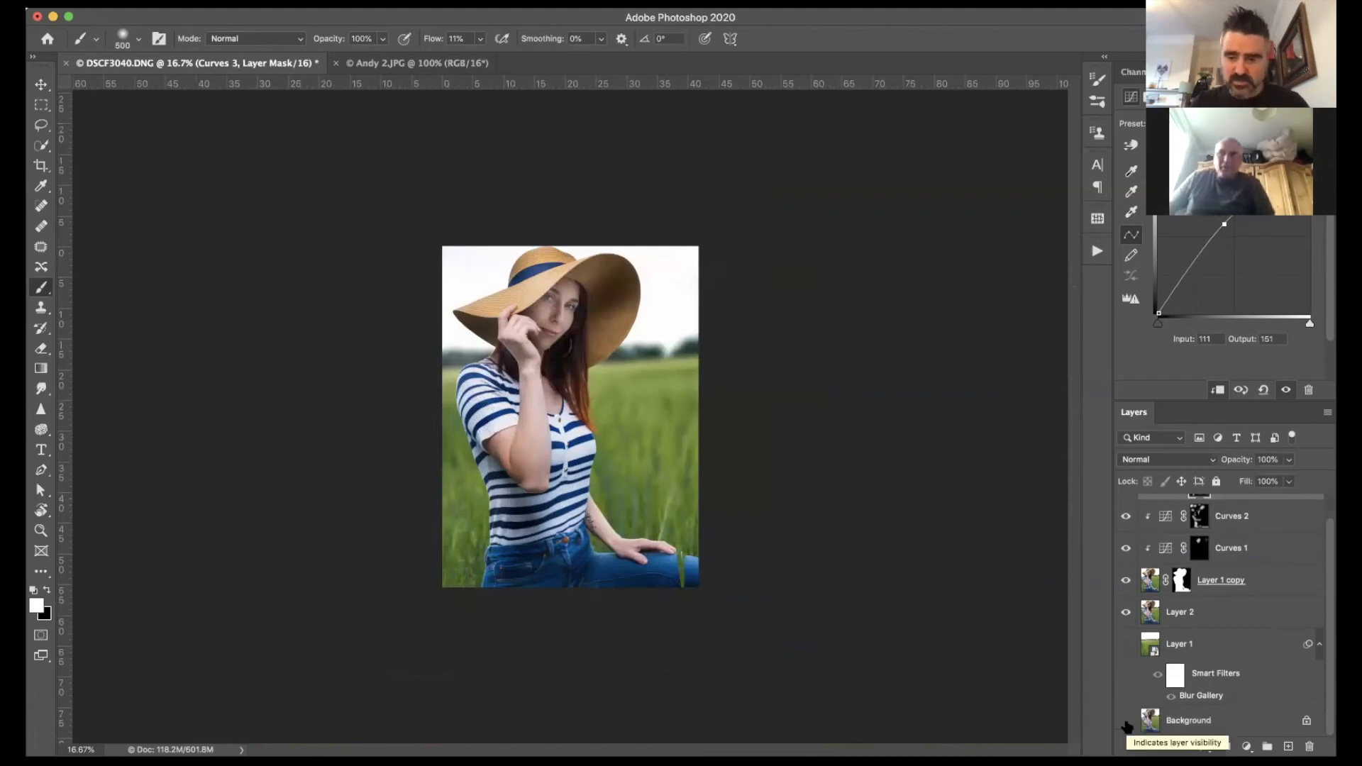
click(1126, 721)
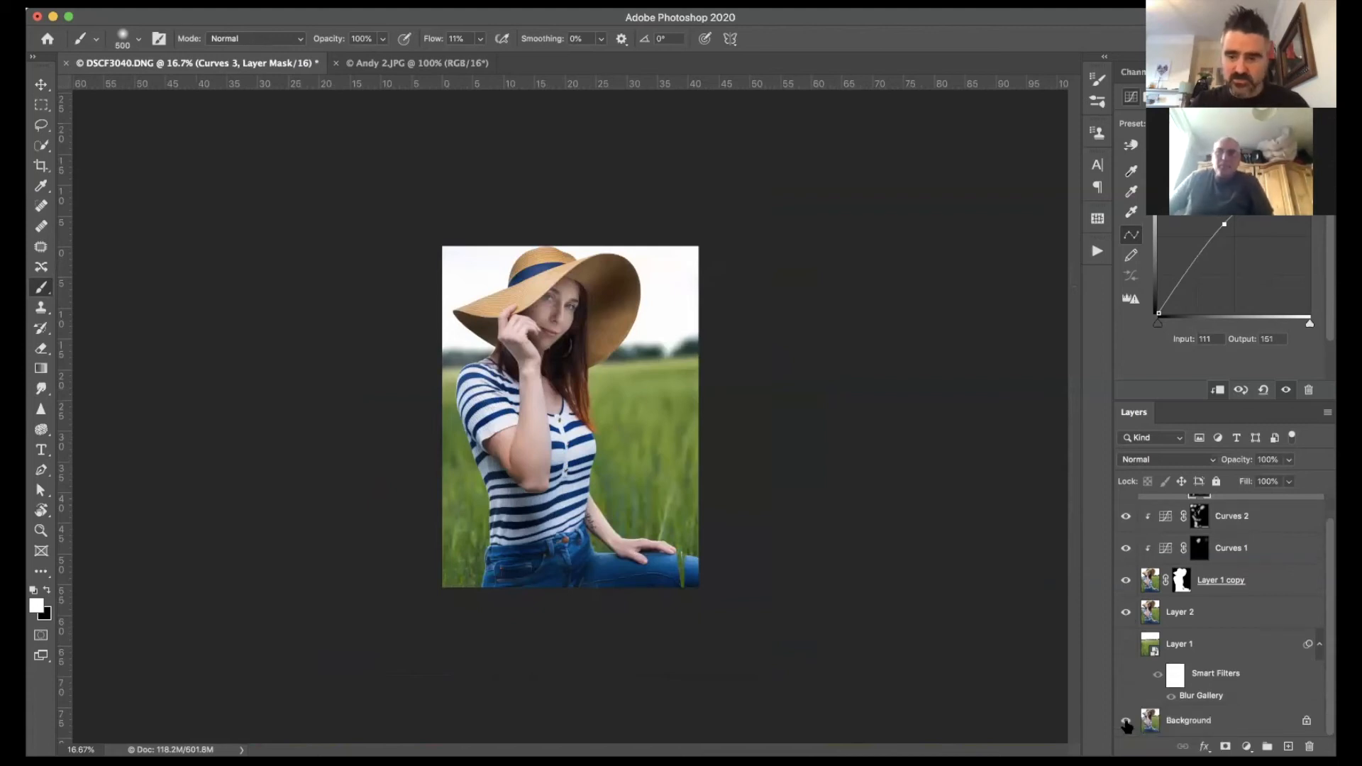
click(1126, 653)
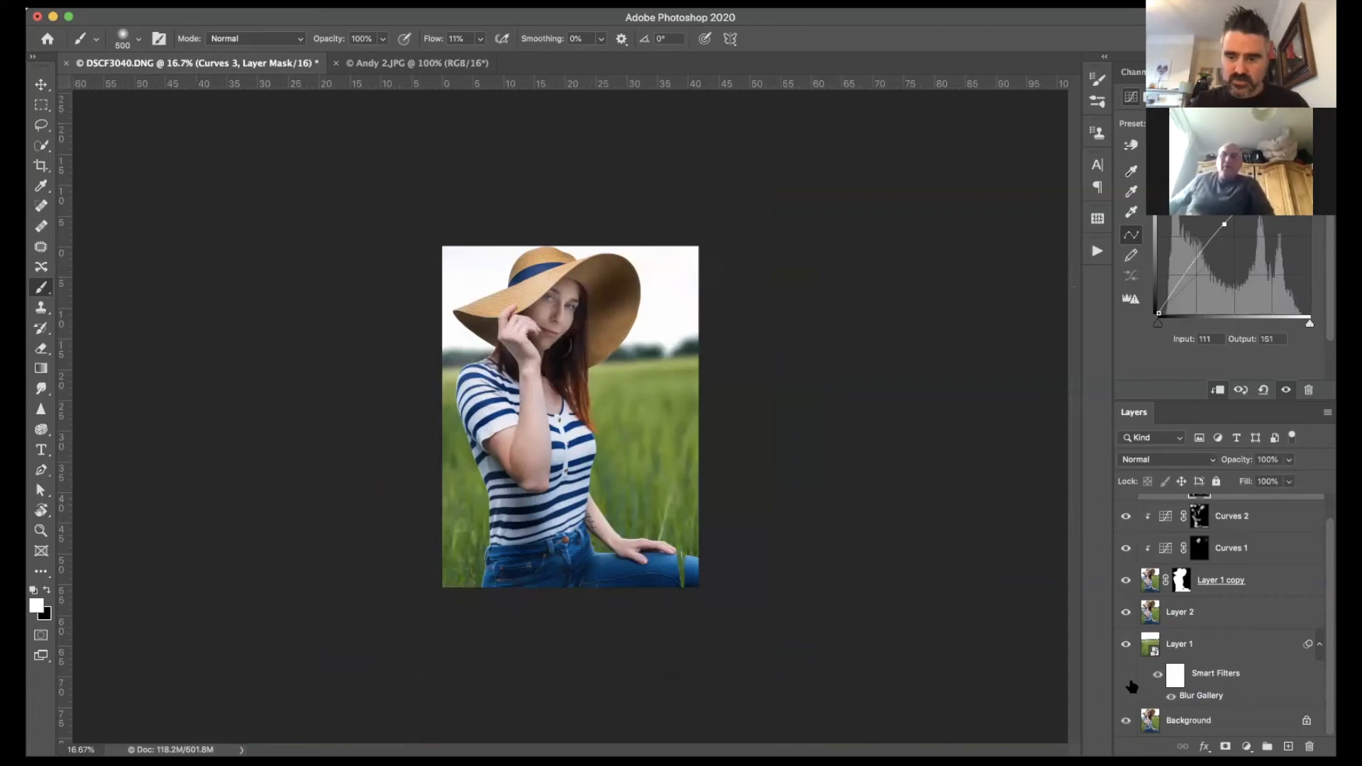
alt+click(1126, 724)
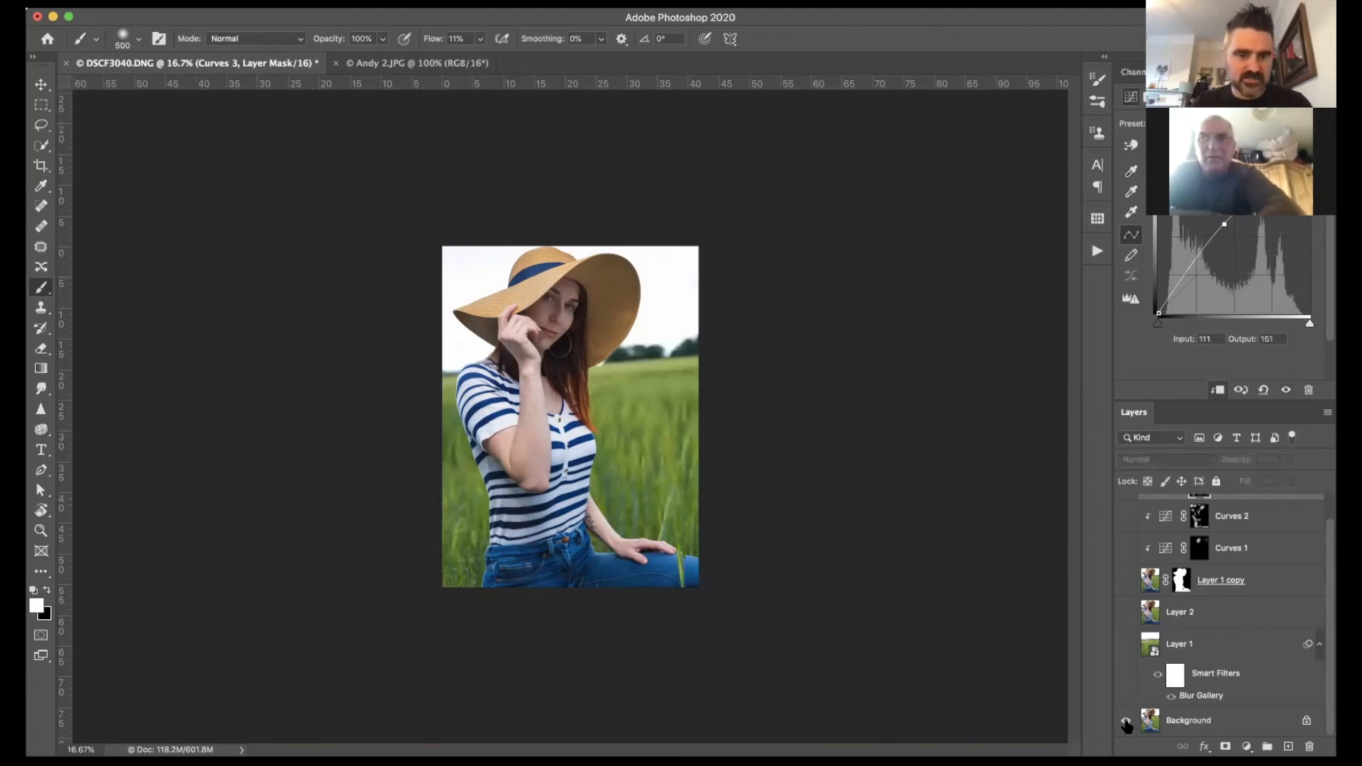
alt+click(1127, 724)
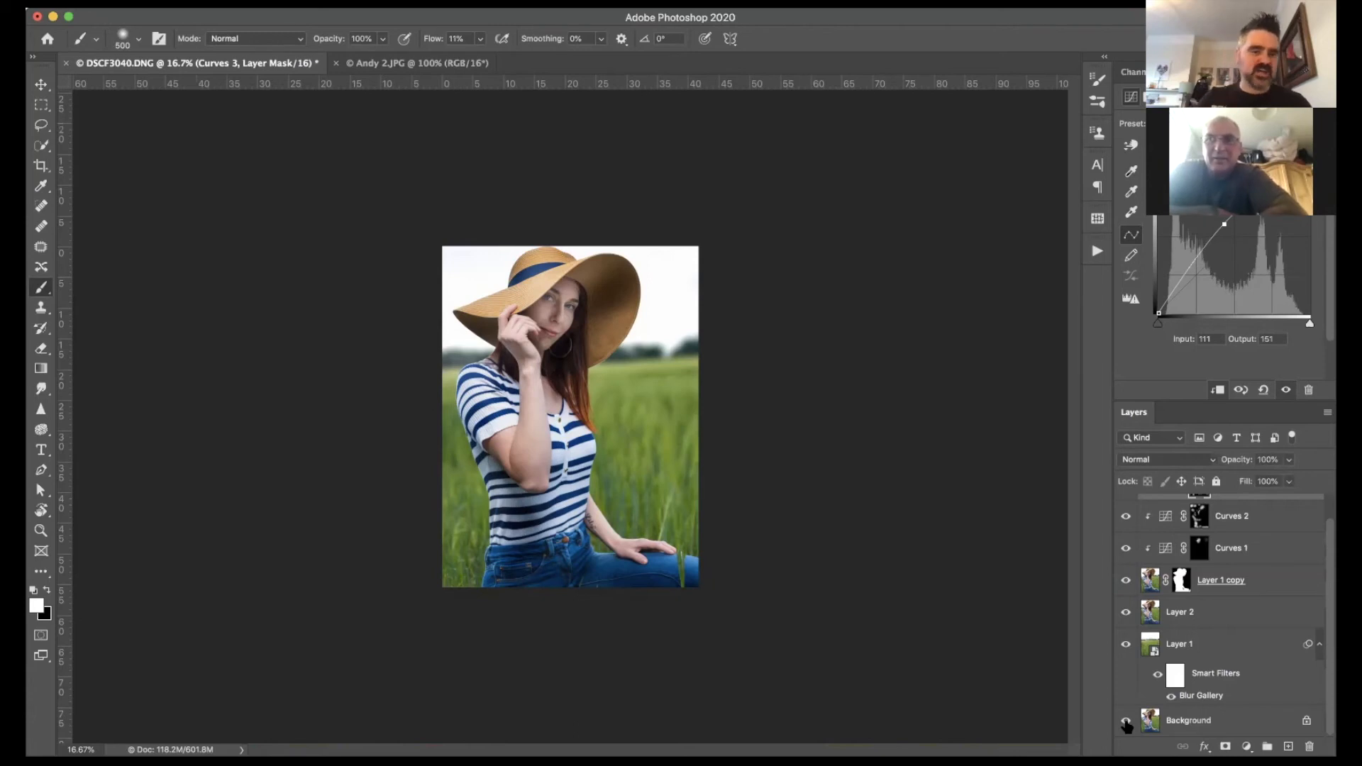
Step: Lower the opacity of the Curves 2 layer to about 56% to soften the darkening
scroll(1149, 543, up, 1)
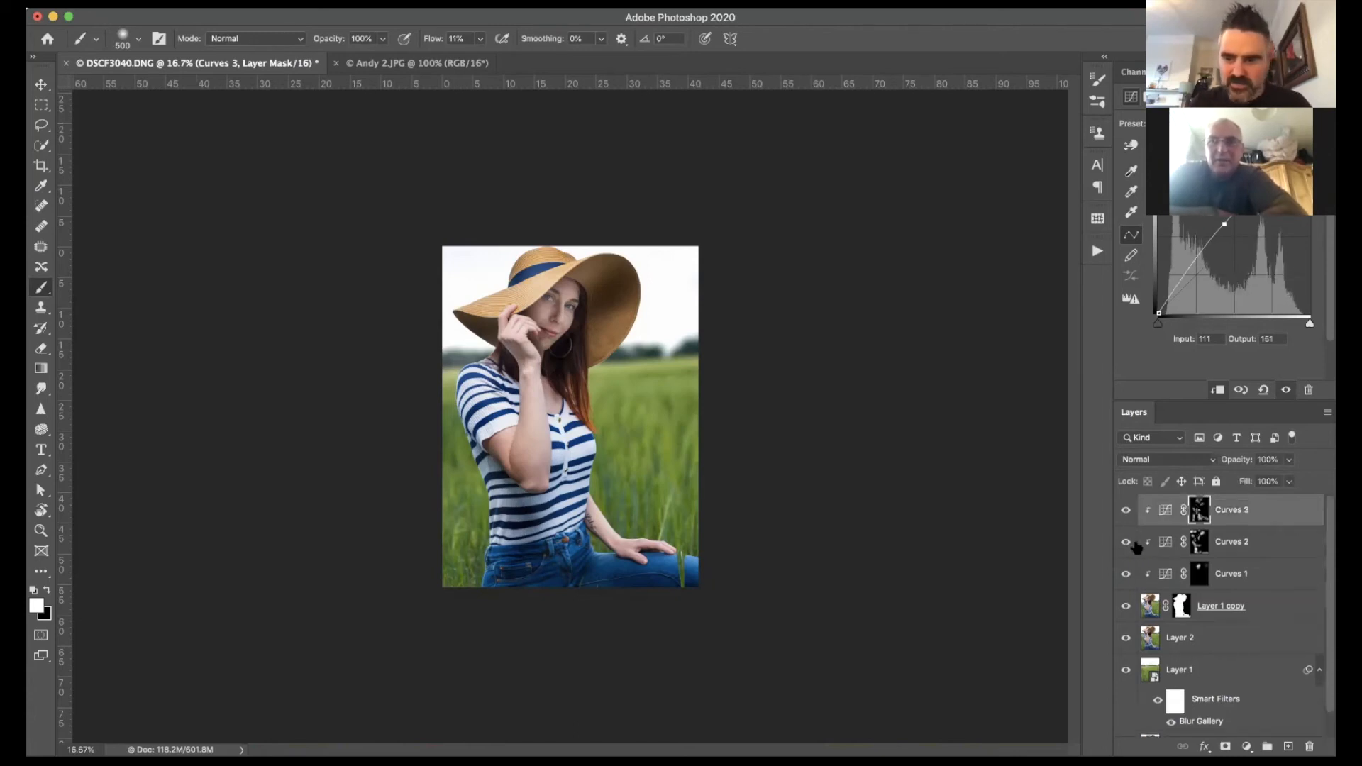
click(1238, 543)
click(1289, 481)
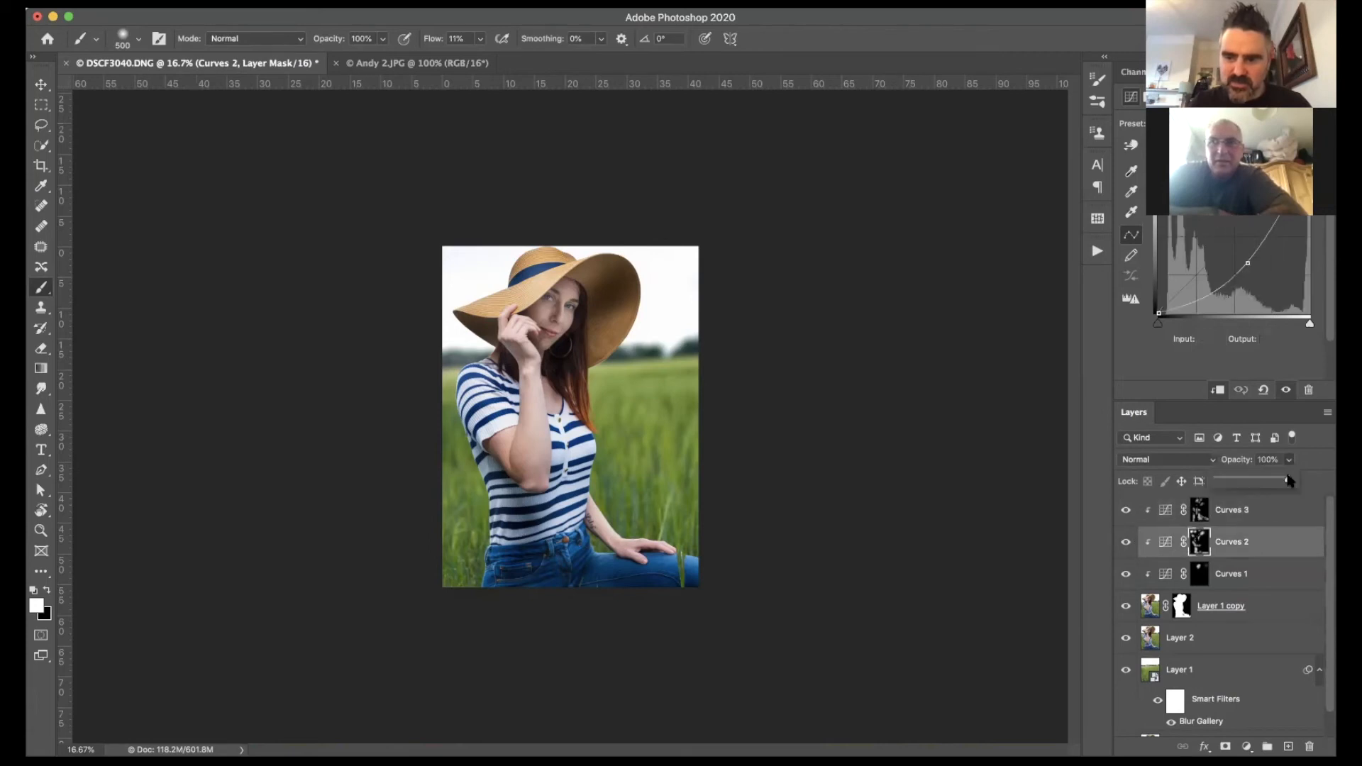
drag(1290, 481, 1256, 479)
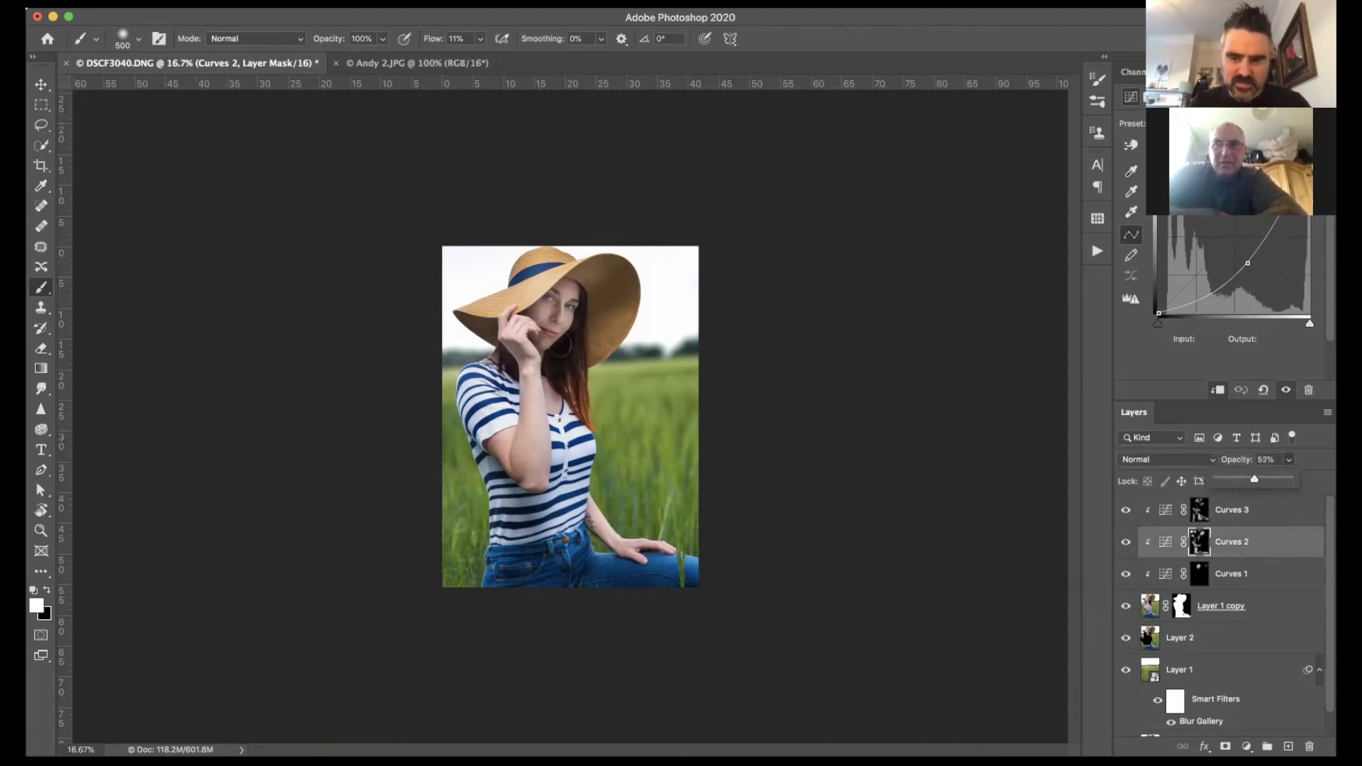
Step: Compare the softened retouch with the Background shown alone, and hide Layer 1
scroll(1129, 733, down, 1)
alt+click(1126, 723)
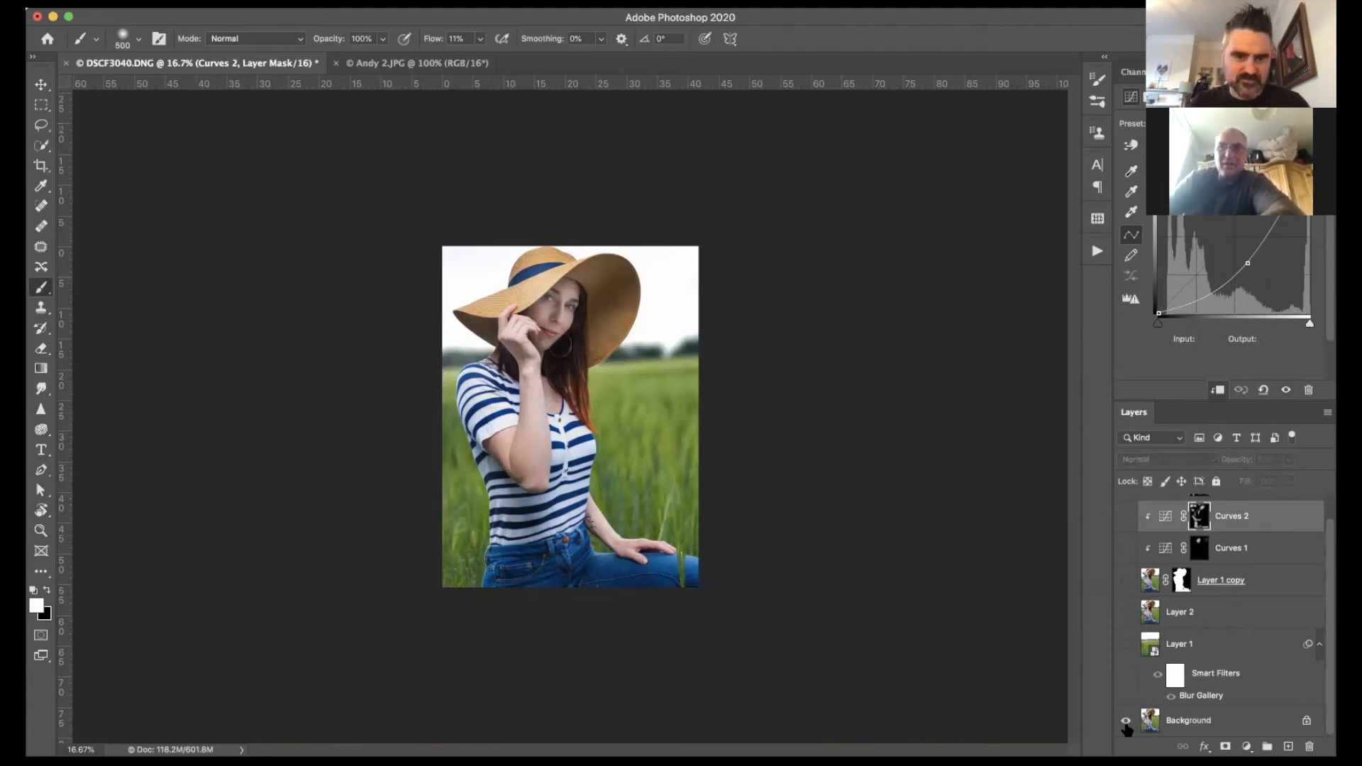
alt+click(1126, 724)
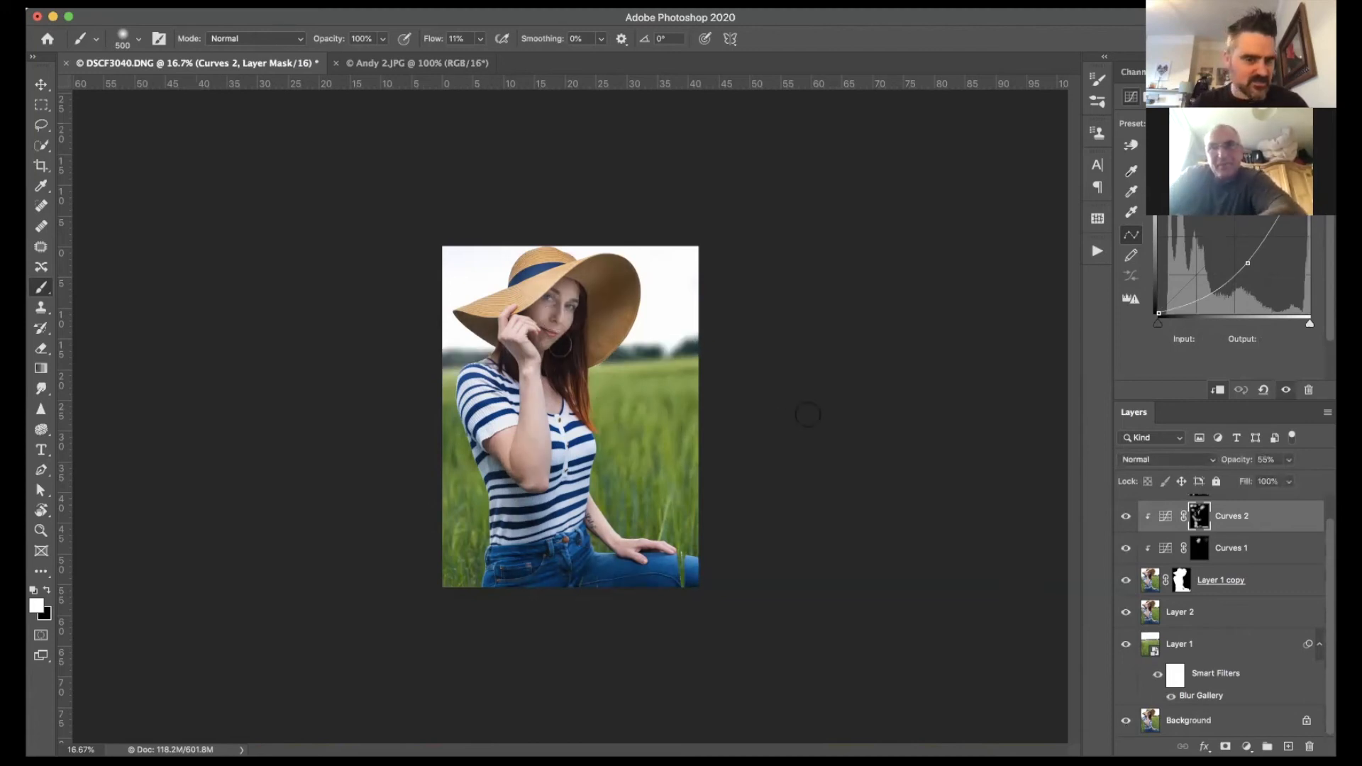
click(1125, 647)
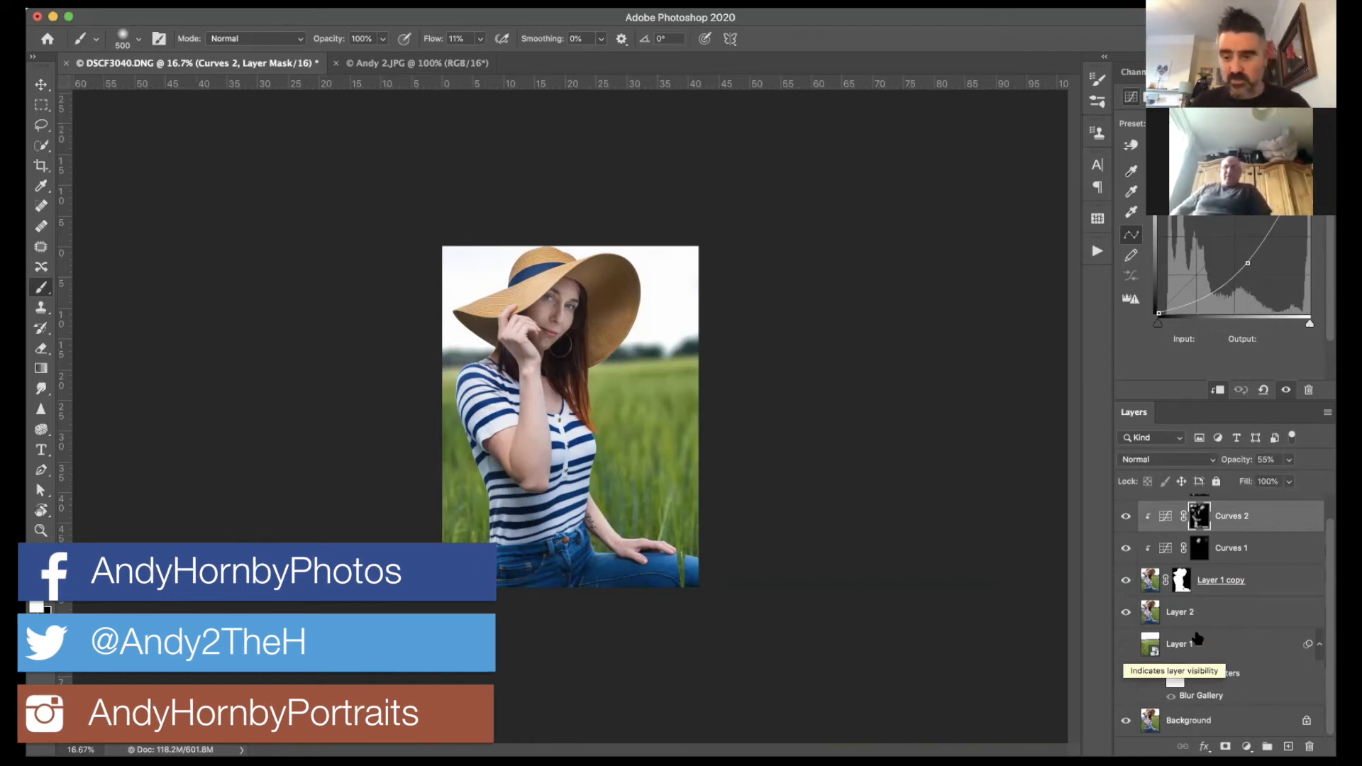
Step: Add a black Solid Color fill layer at the top of the stack, above Curves 3
scroll(1248, 619, up, 1)
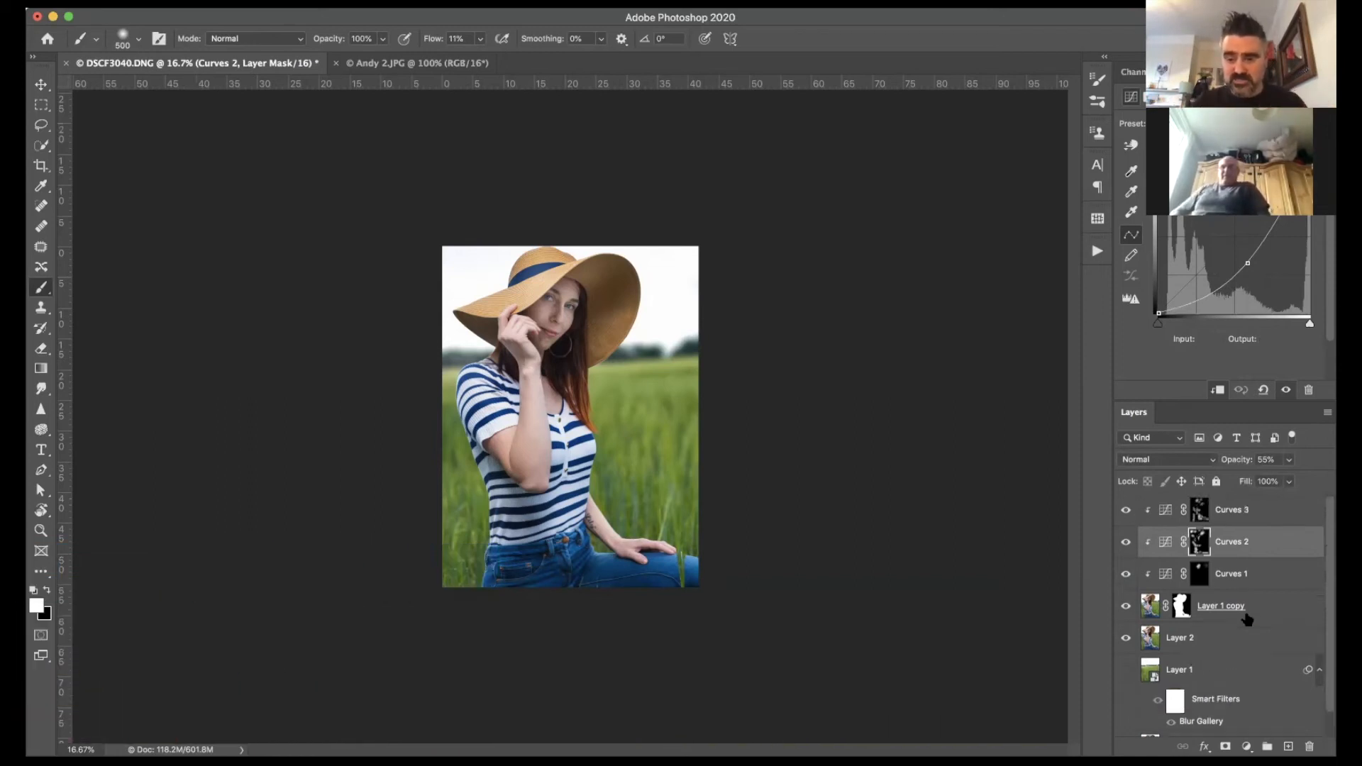
click(1247, 746)
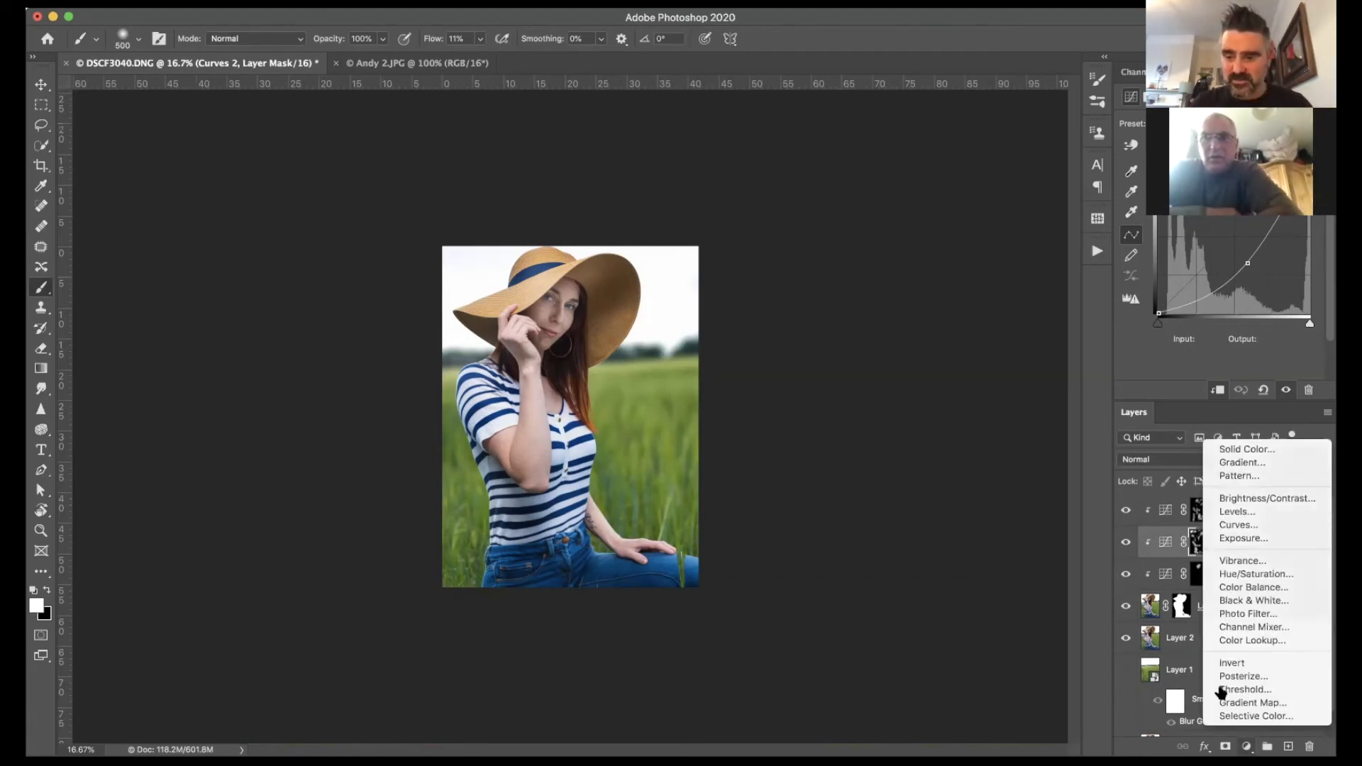
click(1171, 511)
click(1247, 747)
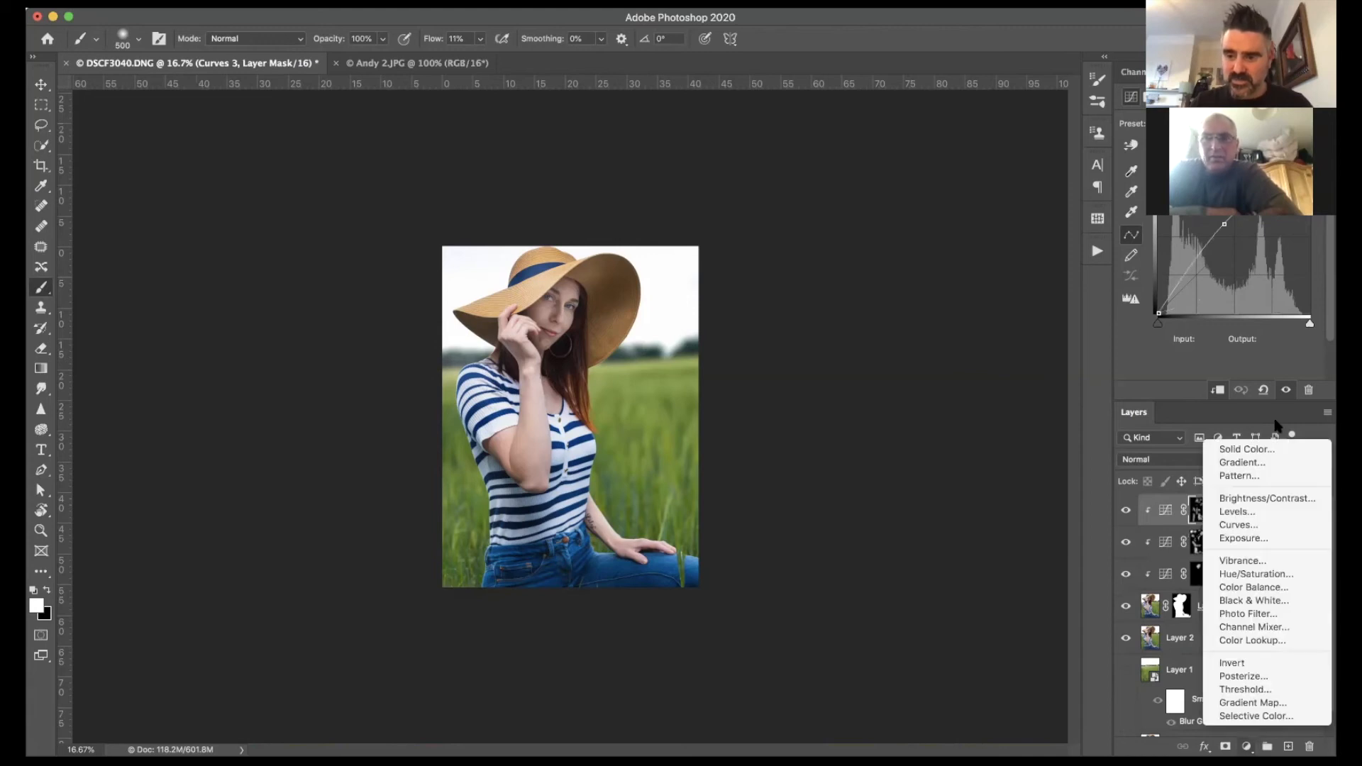
click(1274, 449)
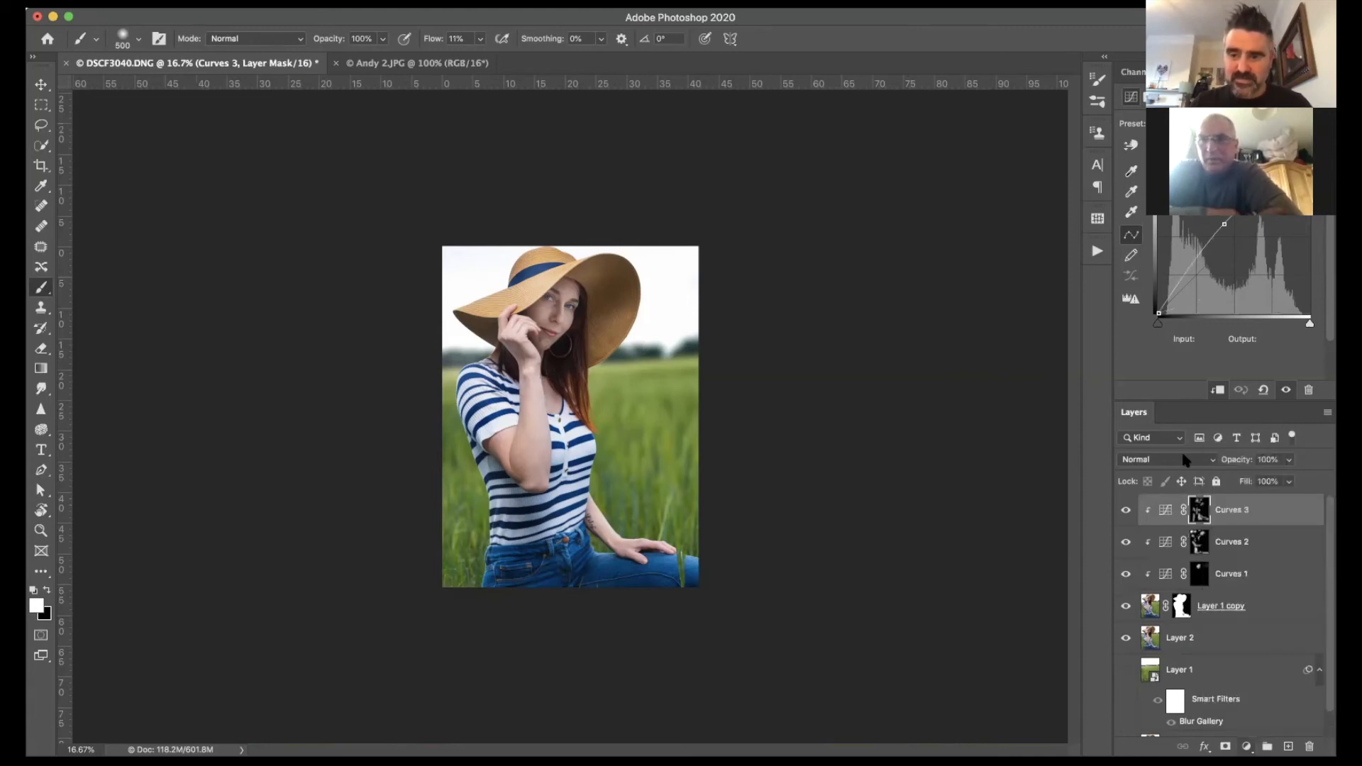
drag(968, 243, 895, 335)
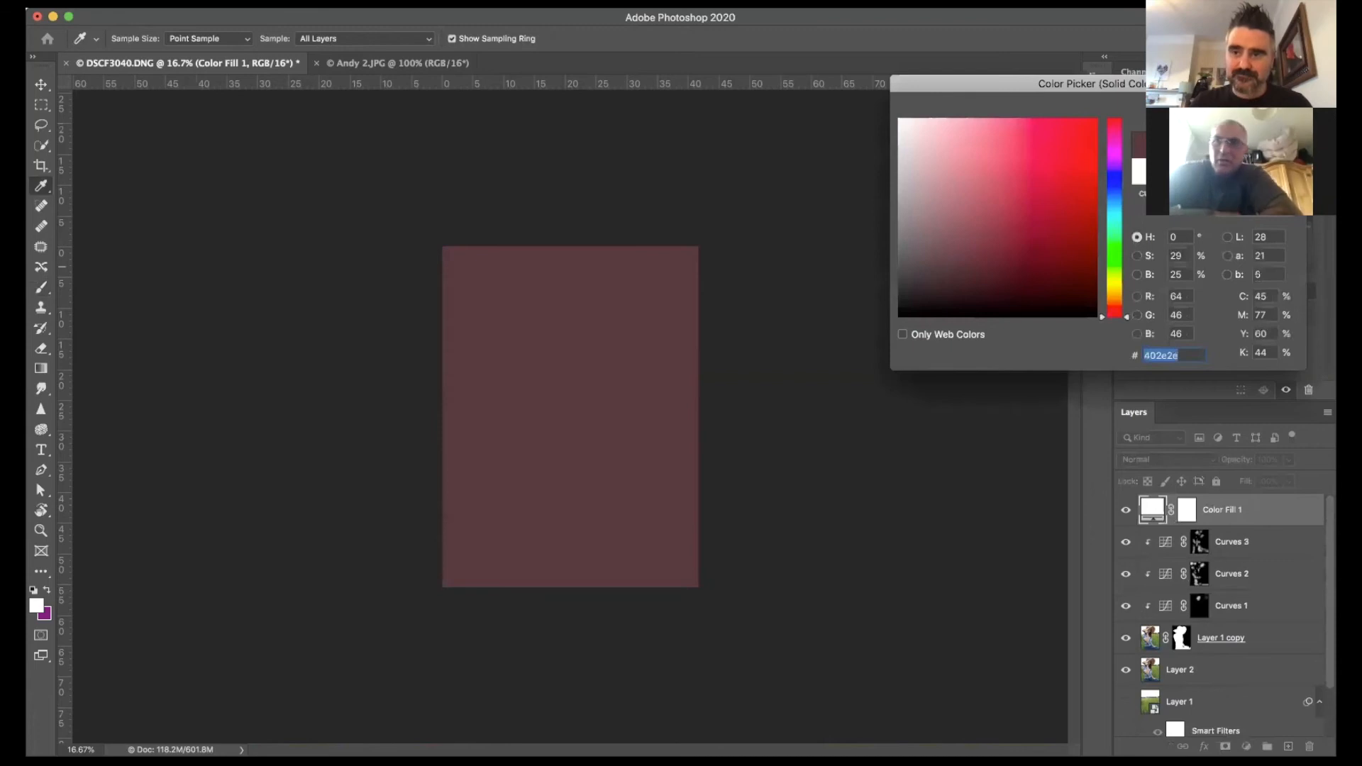
key(Return)
key(b)
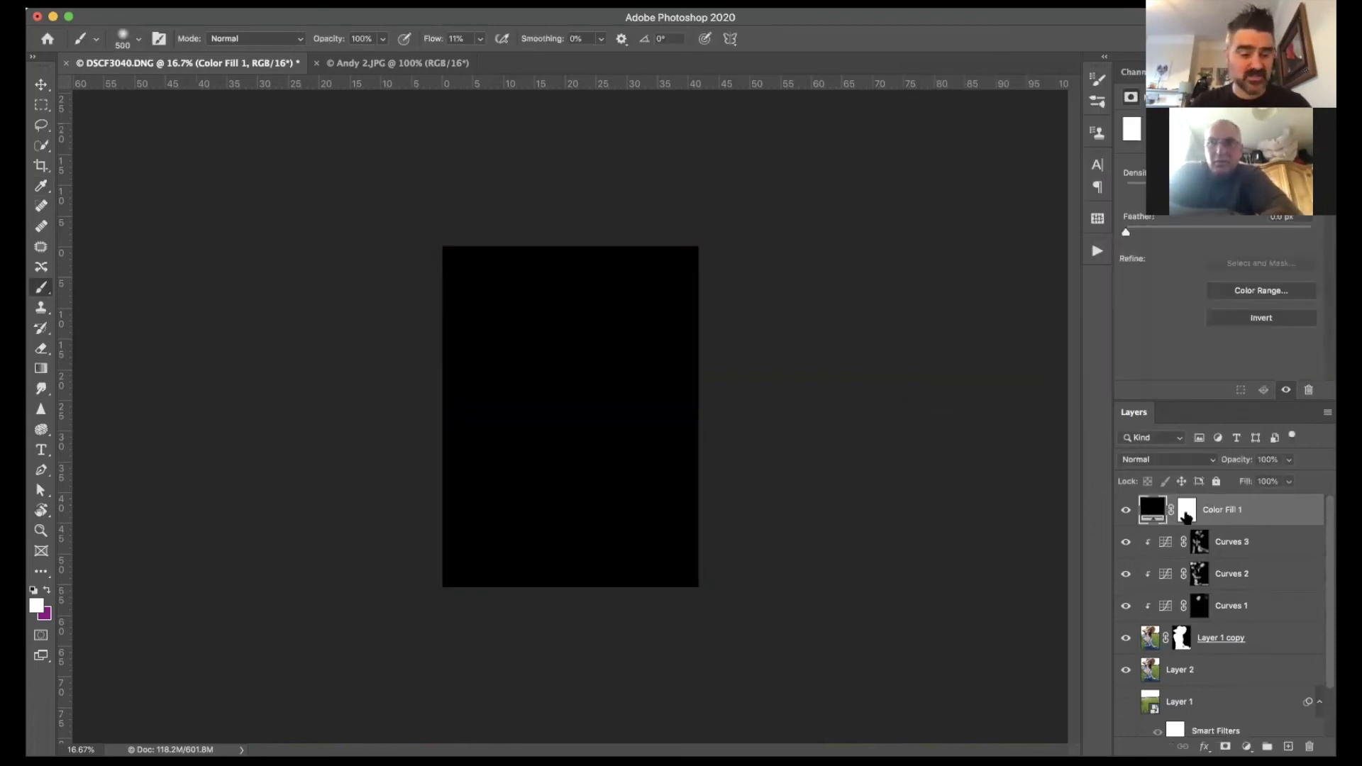
Step: Target the black fill layer's mask and draw an elliptical selection about 37.4 by 50.8 cm, centred within the image edges
click(1187, 513)
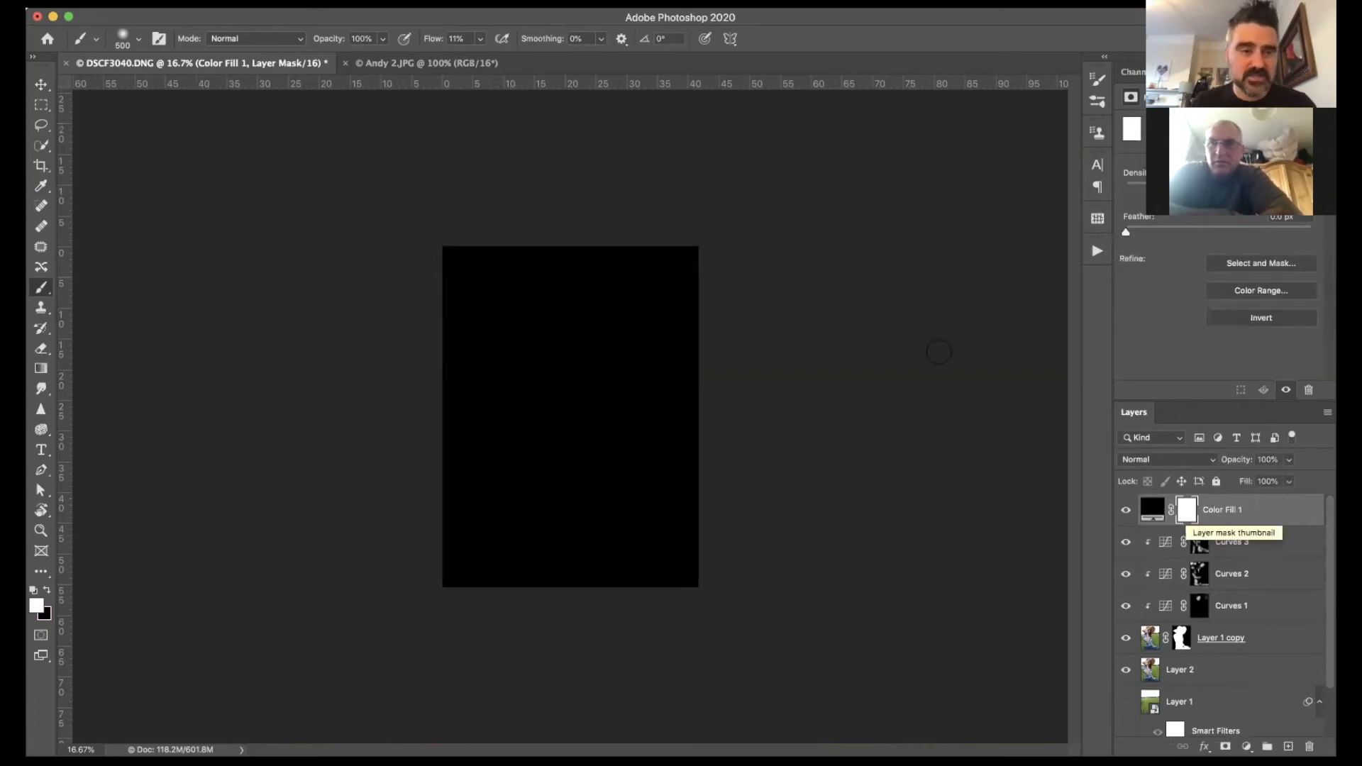
click(40, 107)
click(106, 118)
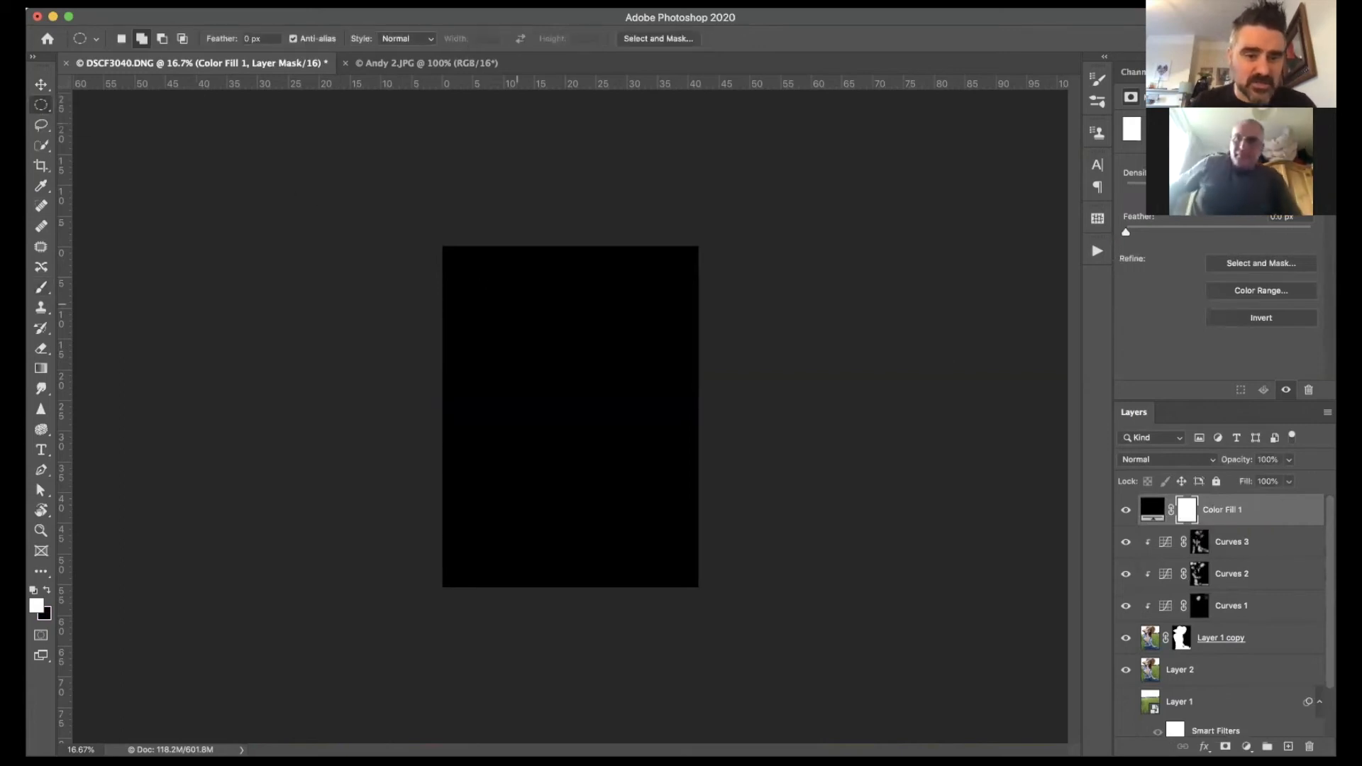
drag(456, 261, 686, 572)
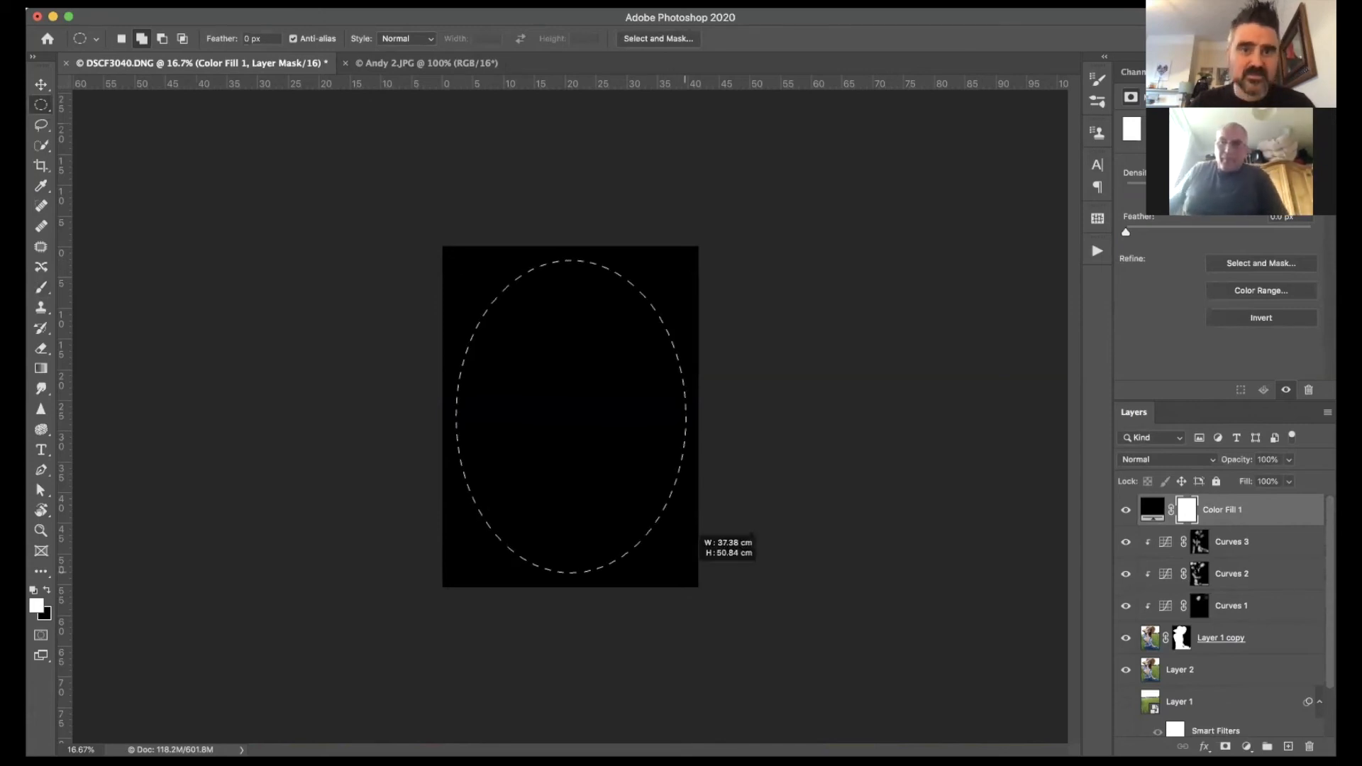
Step: Feather the oval selection to about 301 px using Select and Mask in Overlay view, clear it from the fill layer's mask and deselect
click(641, 40)
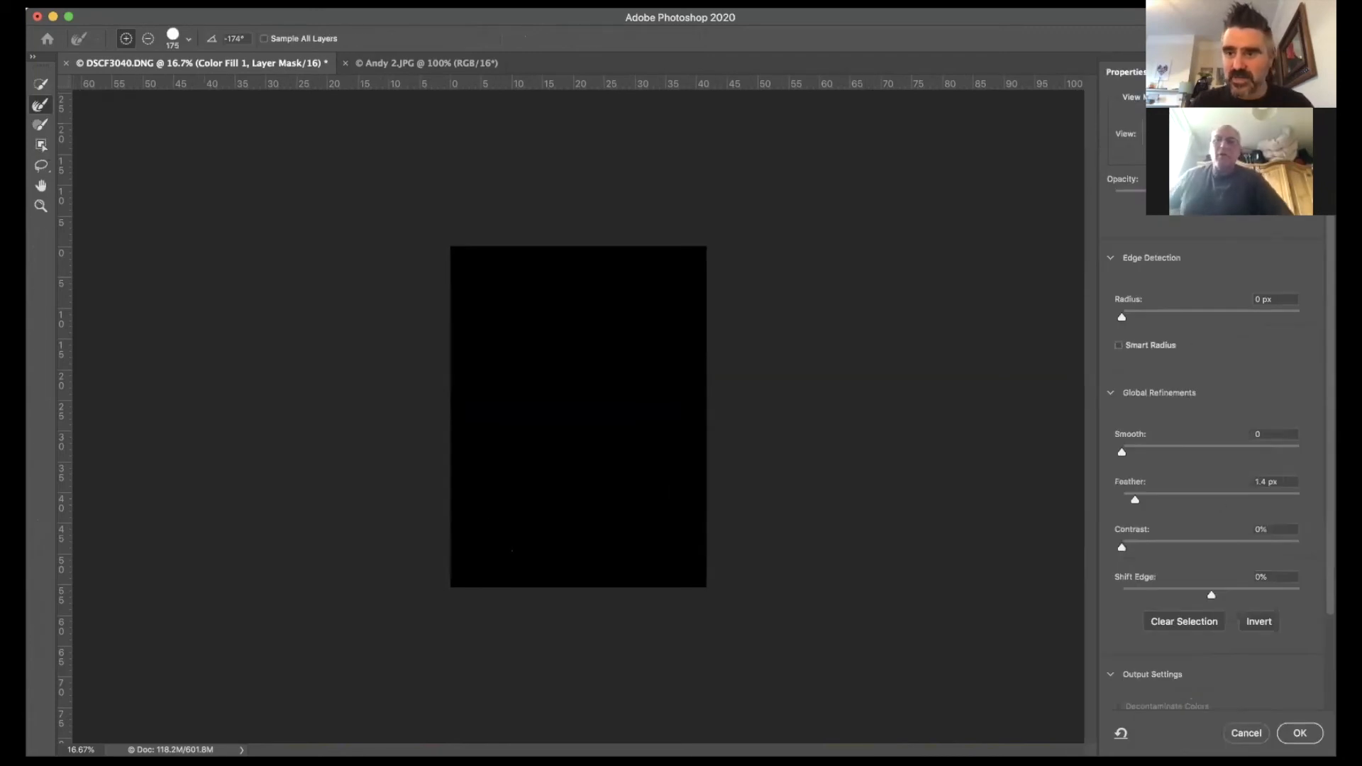
click(1164, 135)
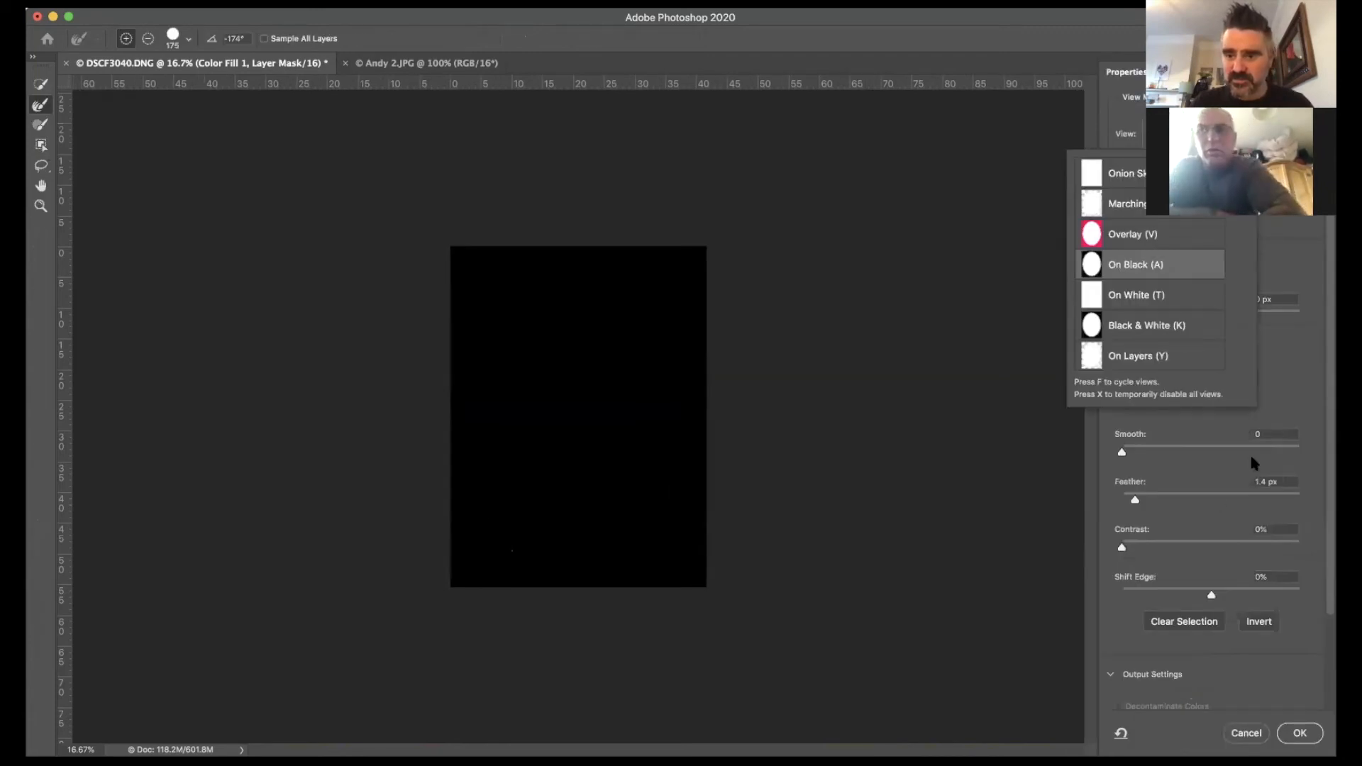
key(v)
click(1260, 497)
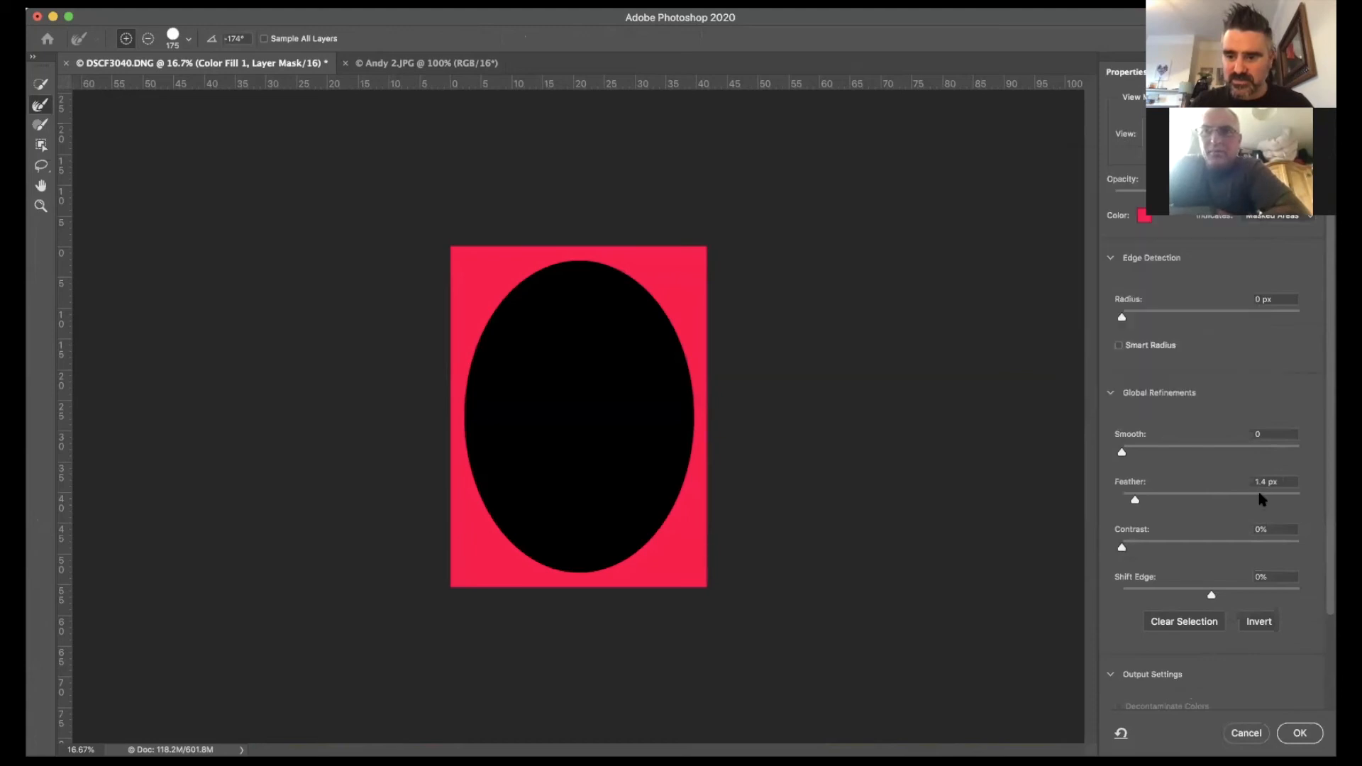
click(1260, 497)
click(1280, 499)
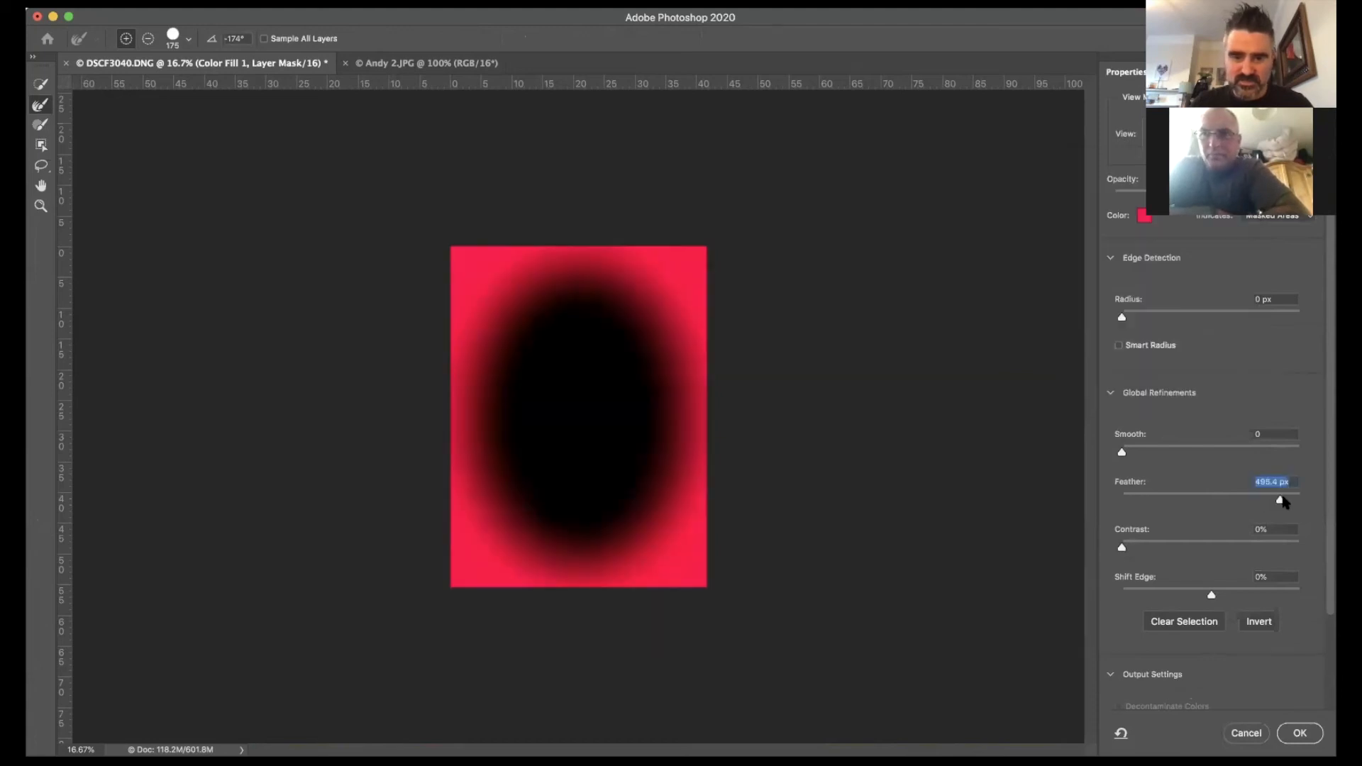
click(1279, 500)
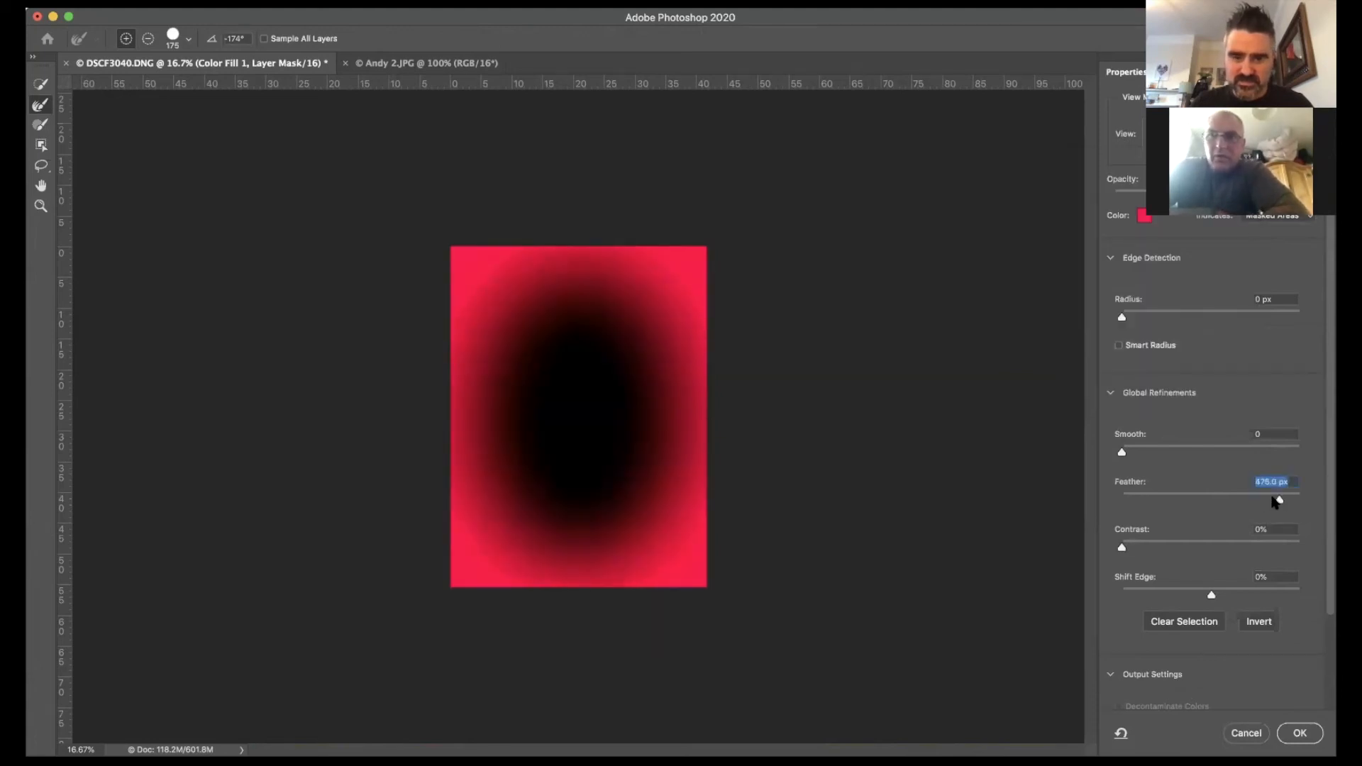
click(1272, 500)
click(1300, 737)
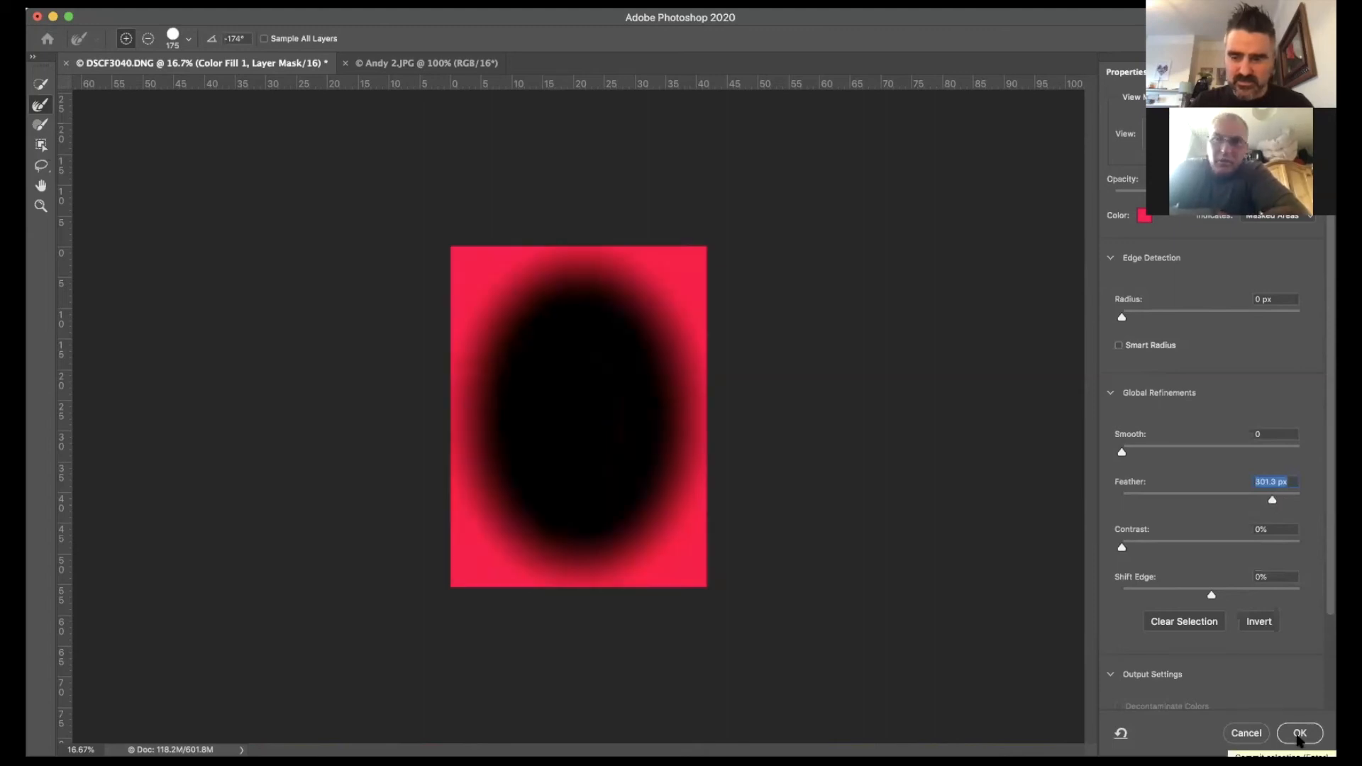
click(1300, 736)
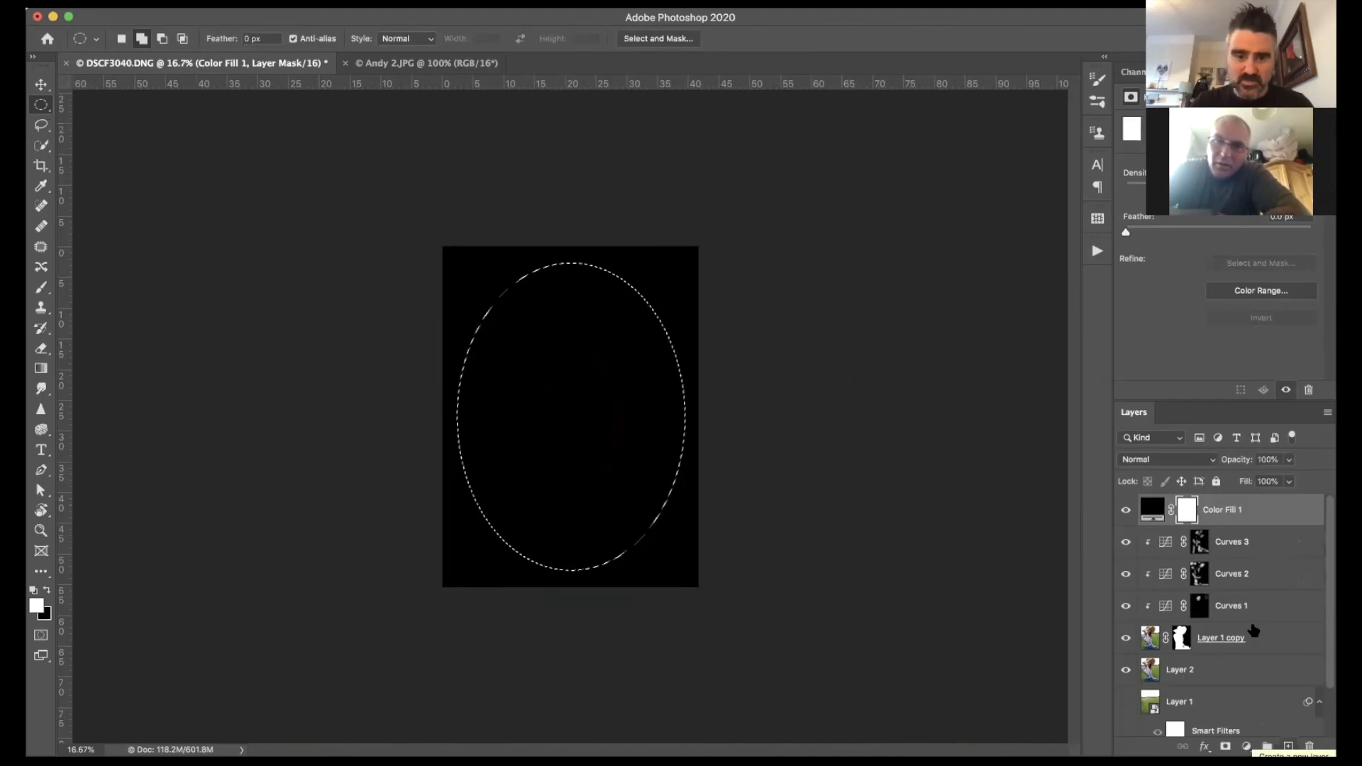
key(BackSpace)
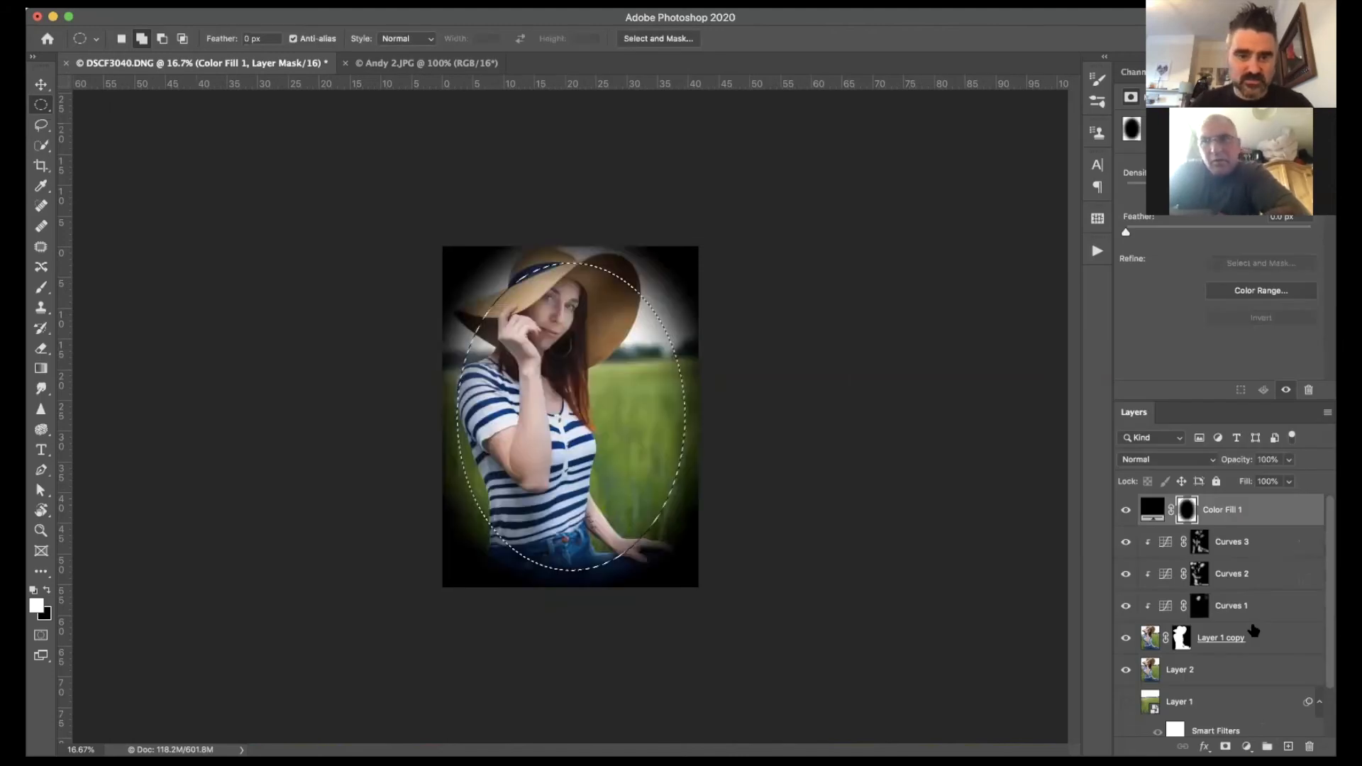
key(ctrl+d)
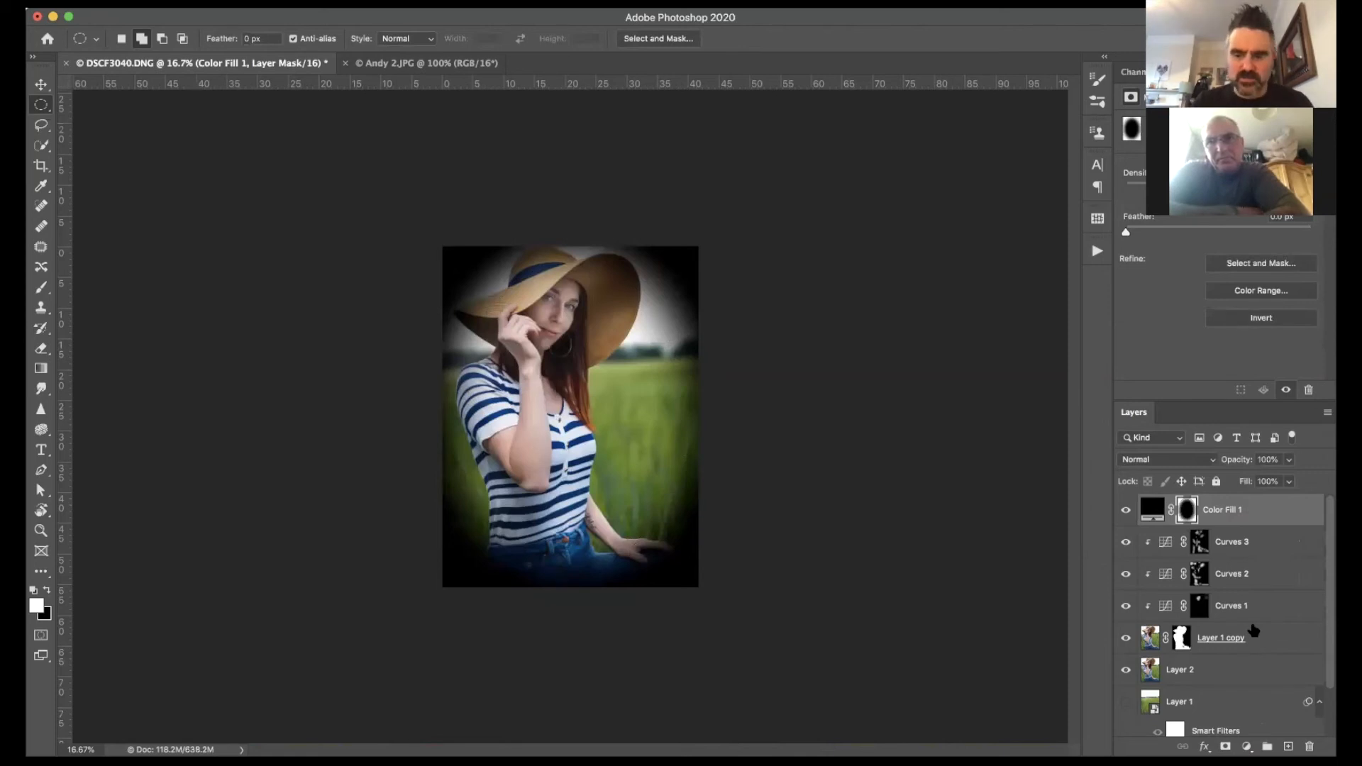
Step: Blend the vignette layer in Overlay mode with 61% fill and 62% opacity
click(1289, 482)
drag(1290, 504, 1262, 503)
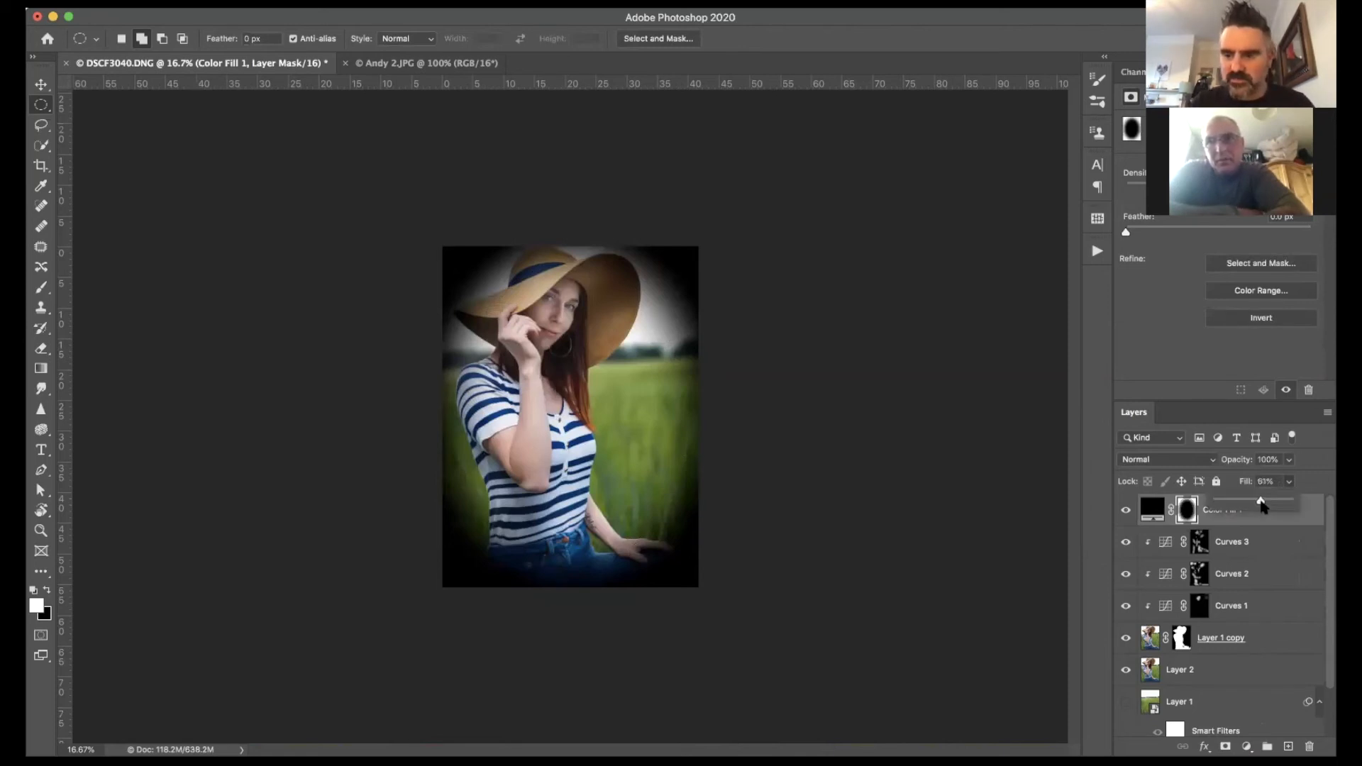
click(1289, 460)
drag(1293, 477, 1263, 481)
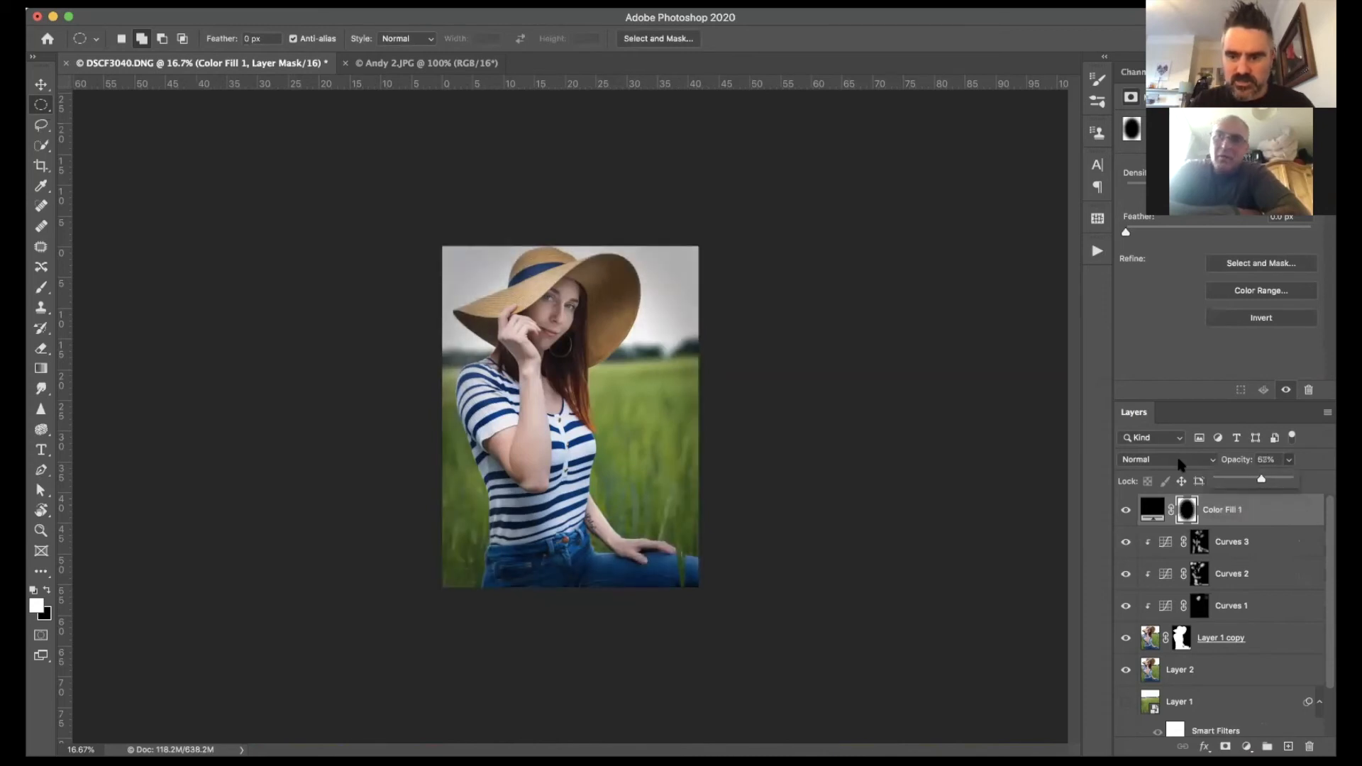
click(1181, 460)
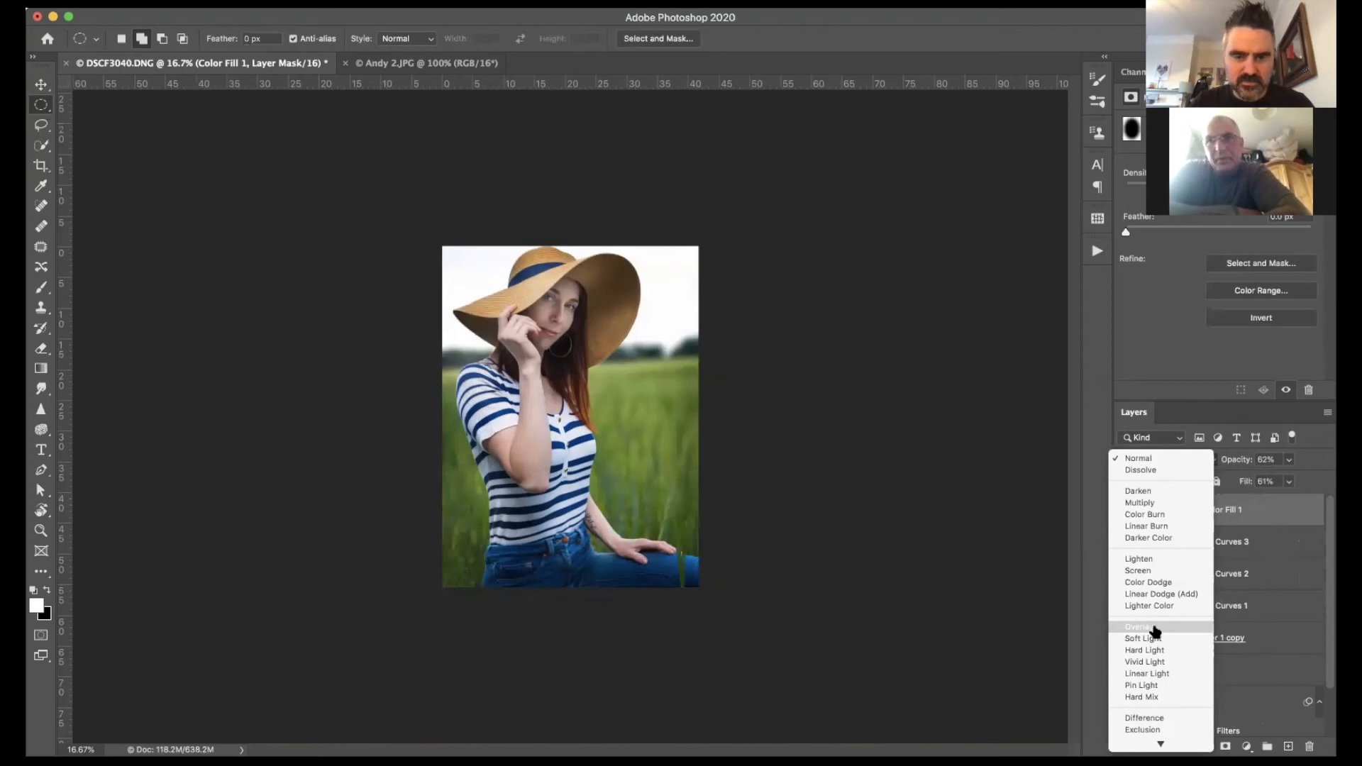
click(1154, 630)
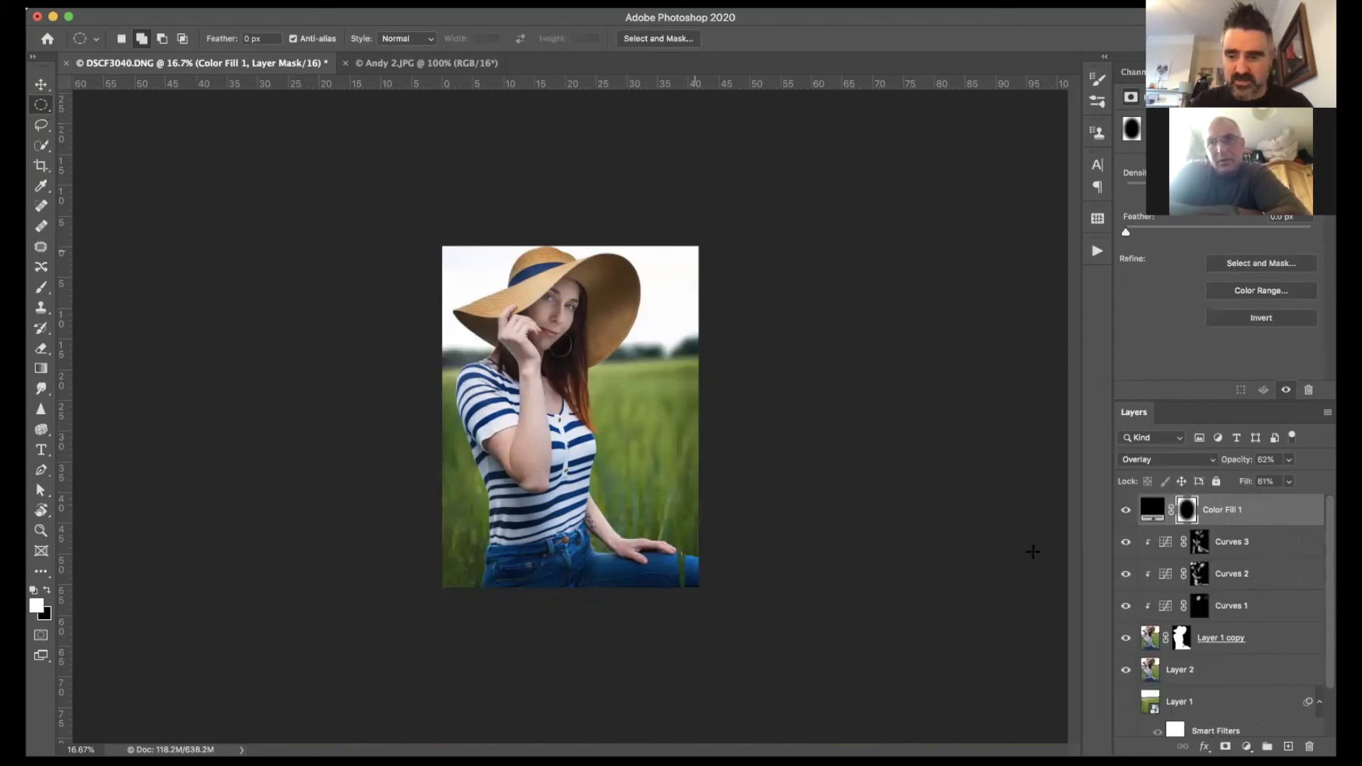
scroll(1160, 559, down, 3)
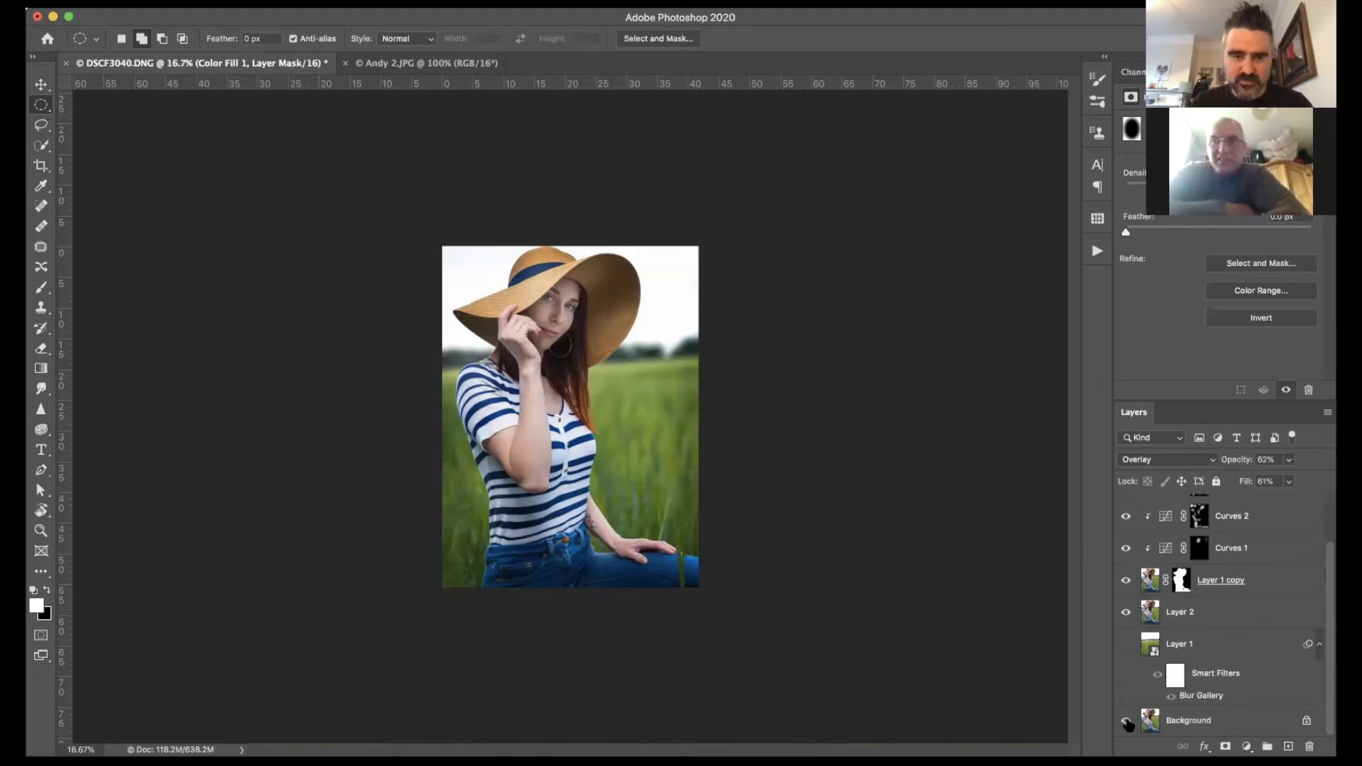
Step: Compare the retouched portrait with the Background layer alone, check the effect of Curves 3 and save the document
alt+click(1127, 721)
alt+click(1126, 721)
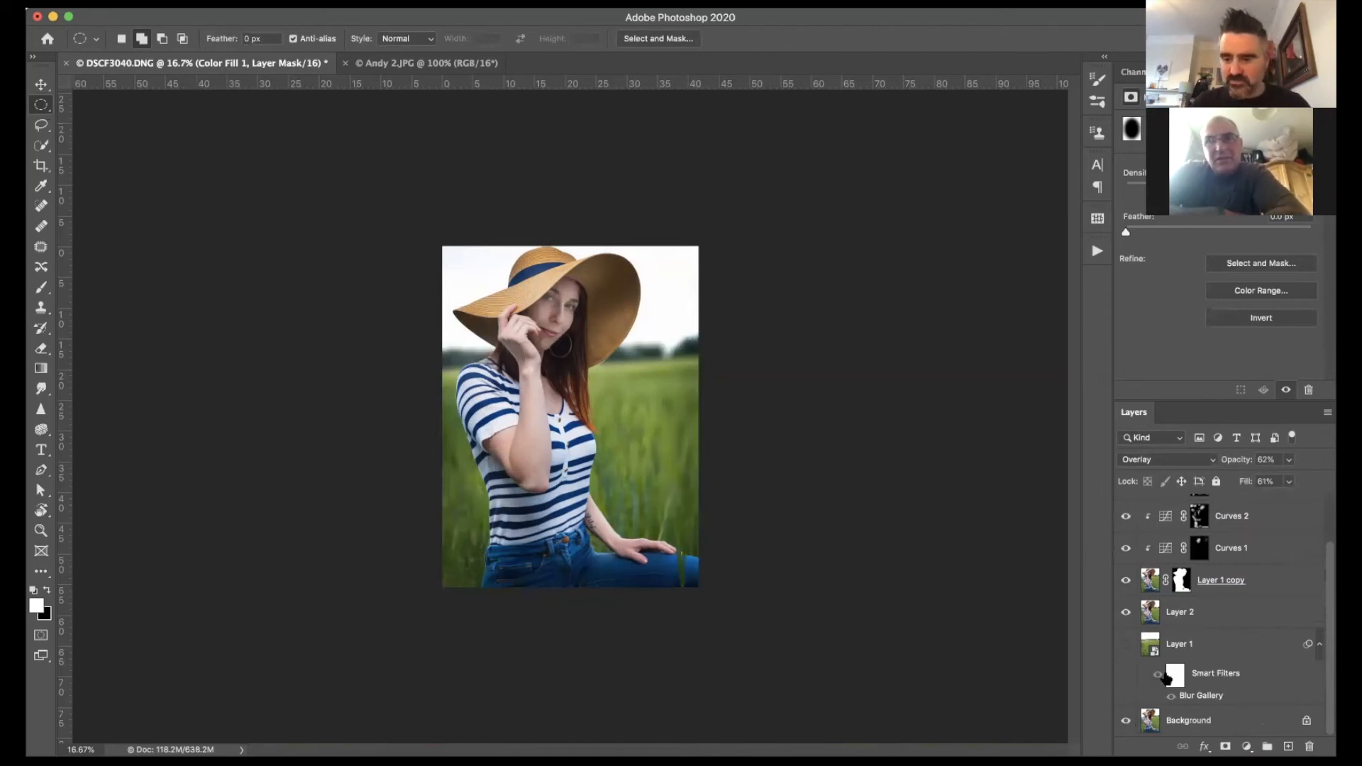
scroll(1151, 484, up, 2)
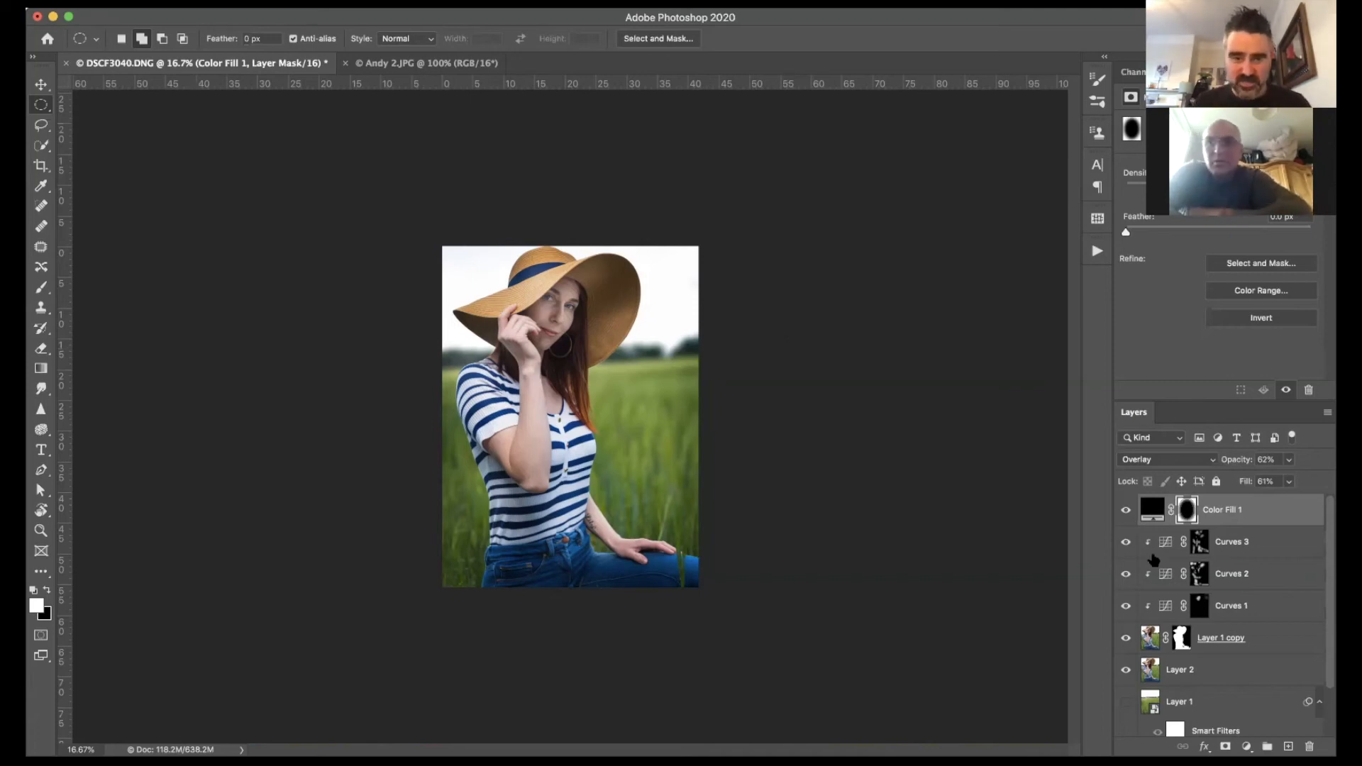
click(1127, 545)
click(1127, 545)
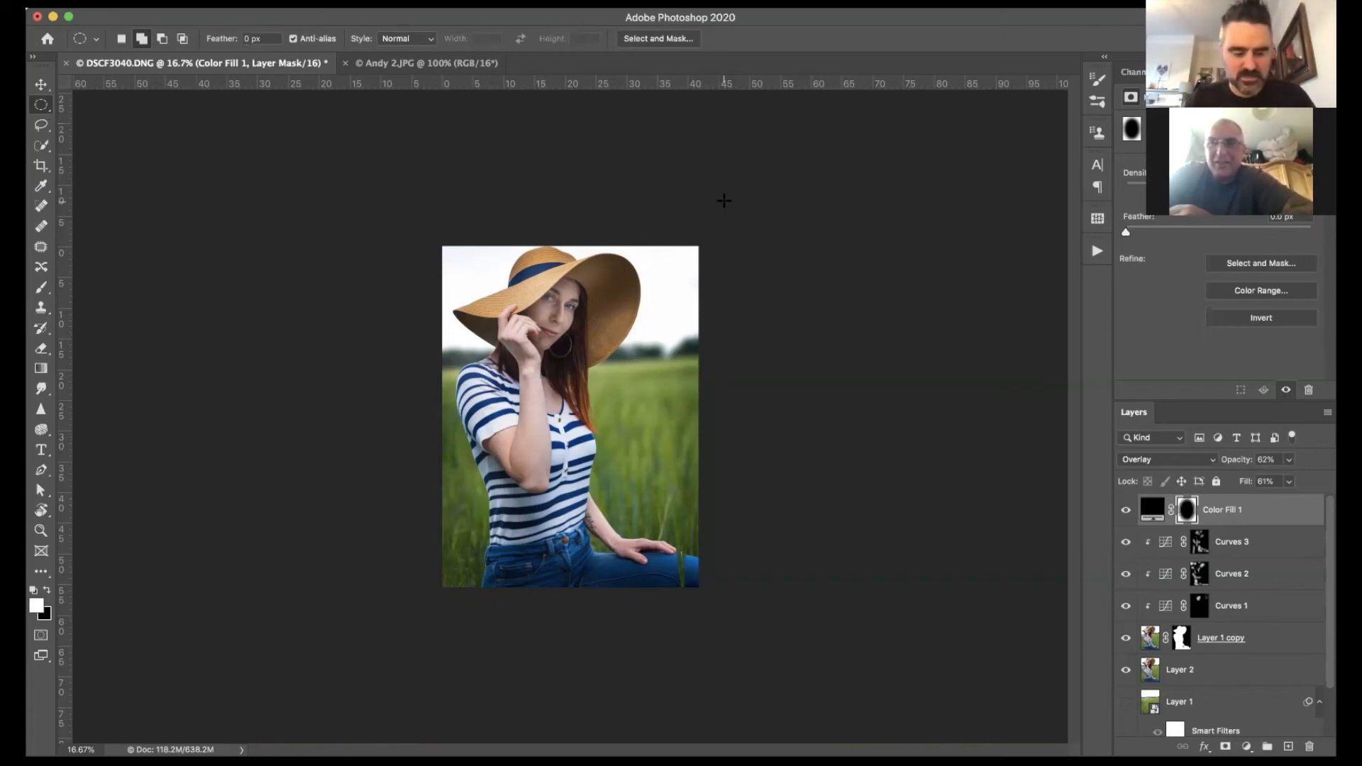
key(super+s)
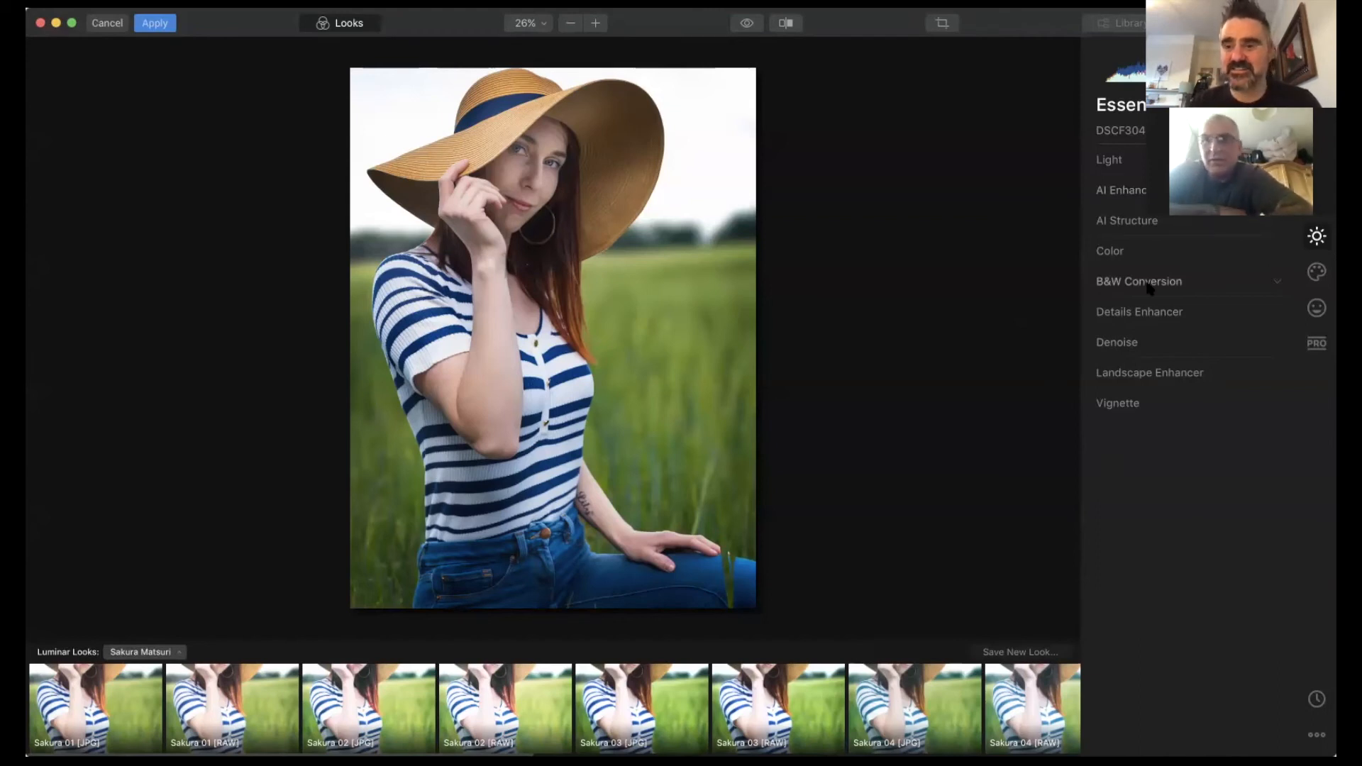
Step: In Luminar, replace the sky behind the woman with Dramatic Sunset 1 using the creative AI Sky Replacement tool
click(1319, 275)
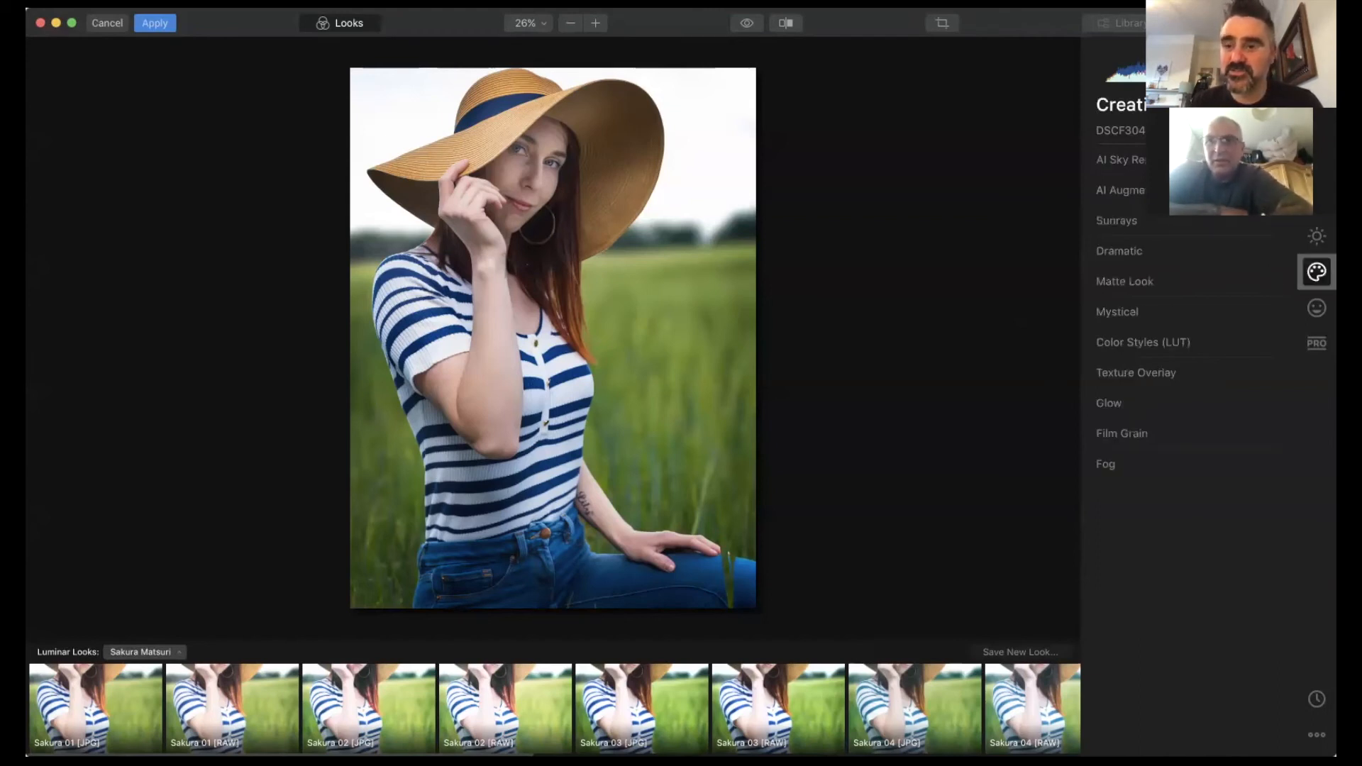
click(1122, 161)
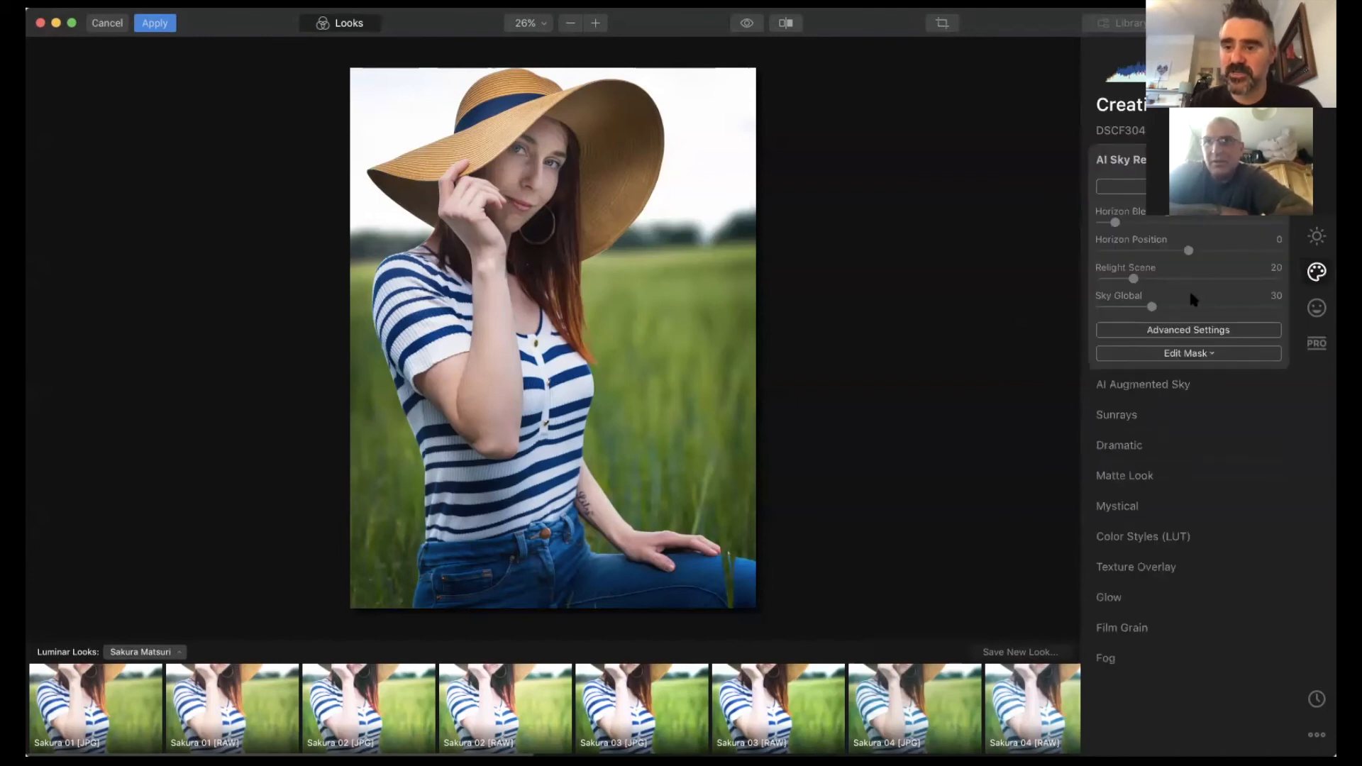
click(1190, 187)
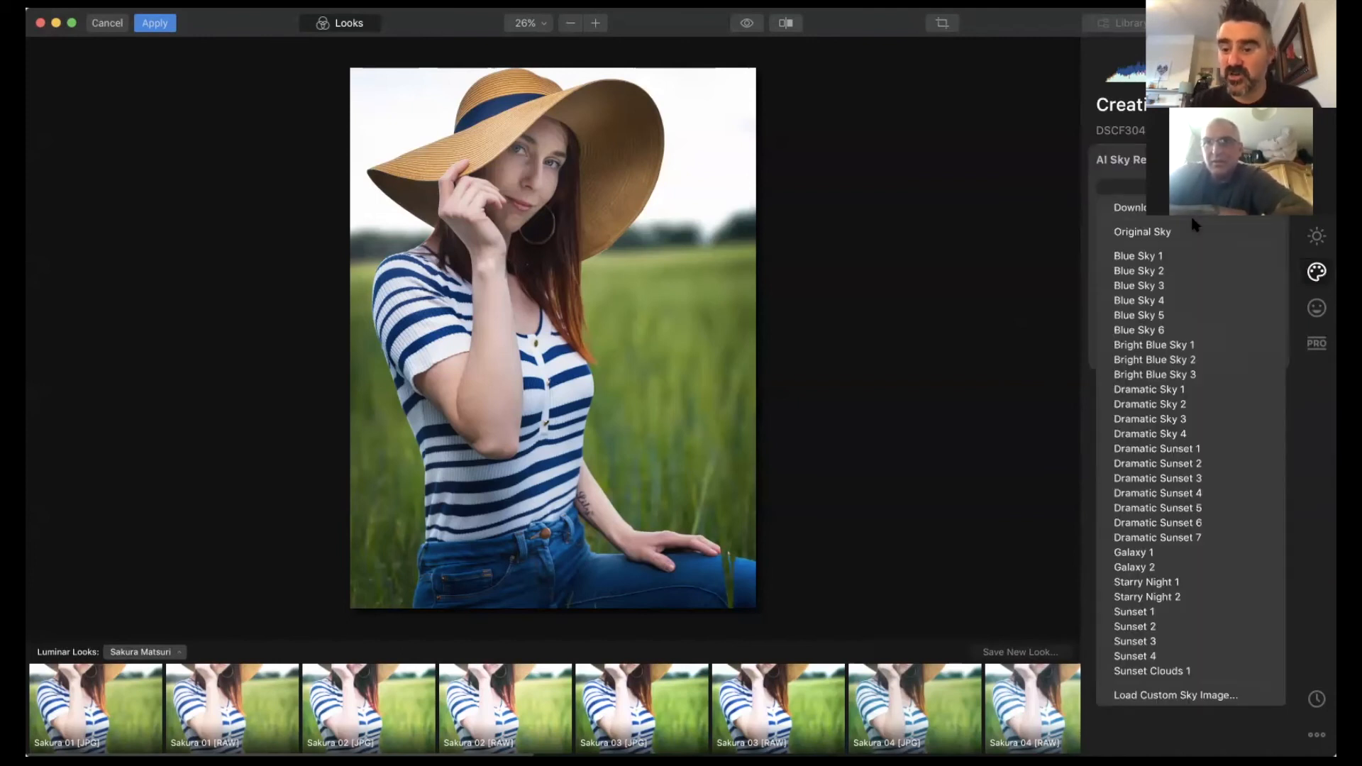
click(1167, 448)
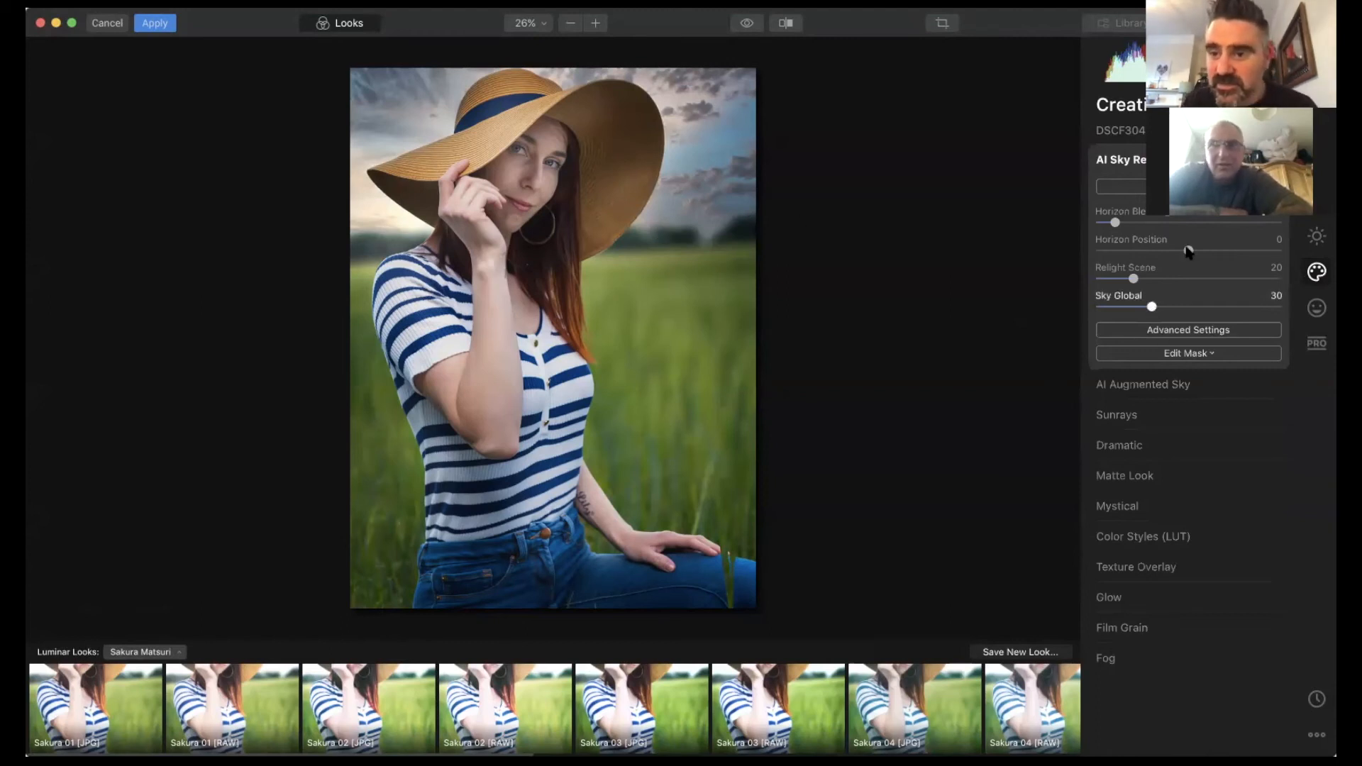
Step: Raise the replacement sky's Horizon Blending to about four fifths of its range and set Relight Scene to 28
click(1185, 223)
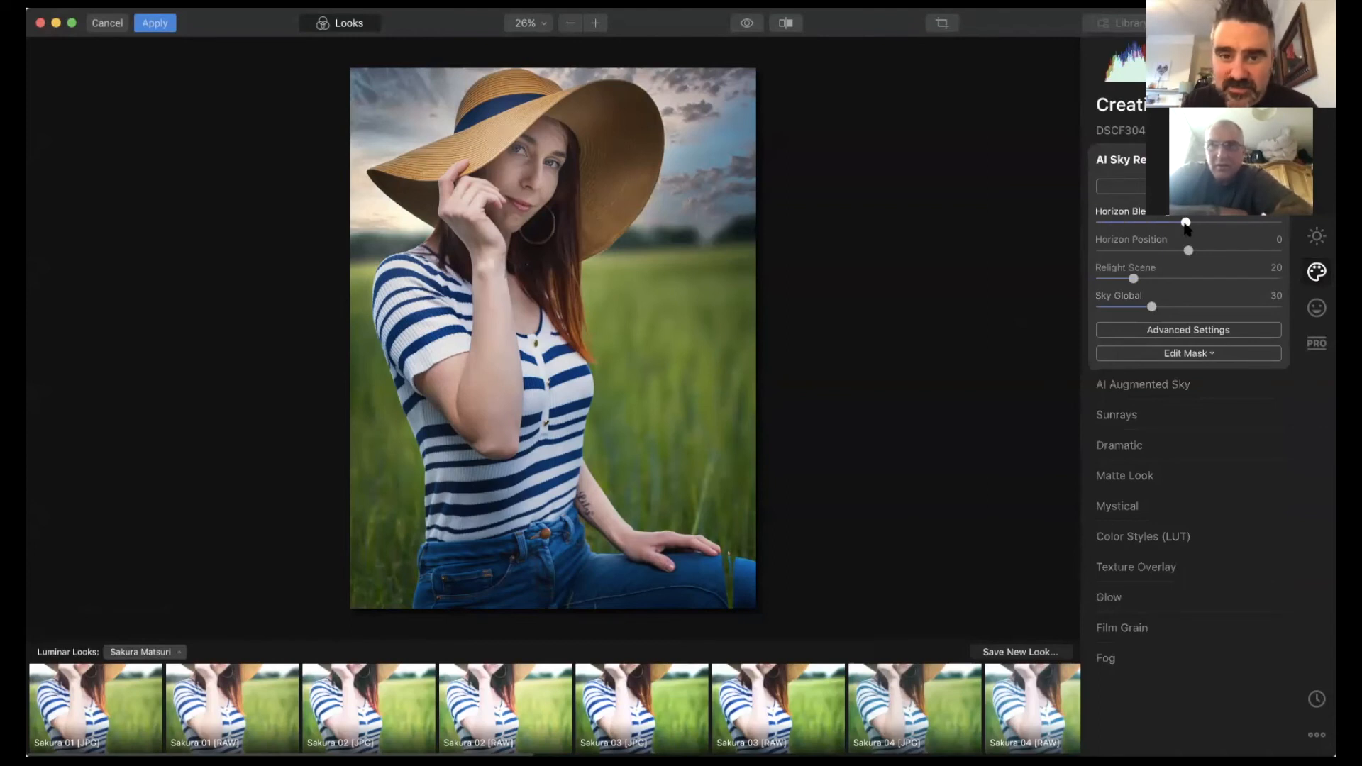
click(1218, 223)
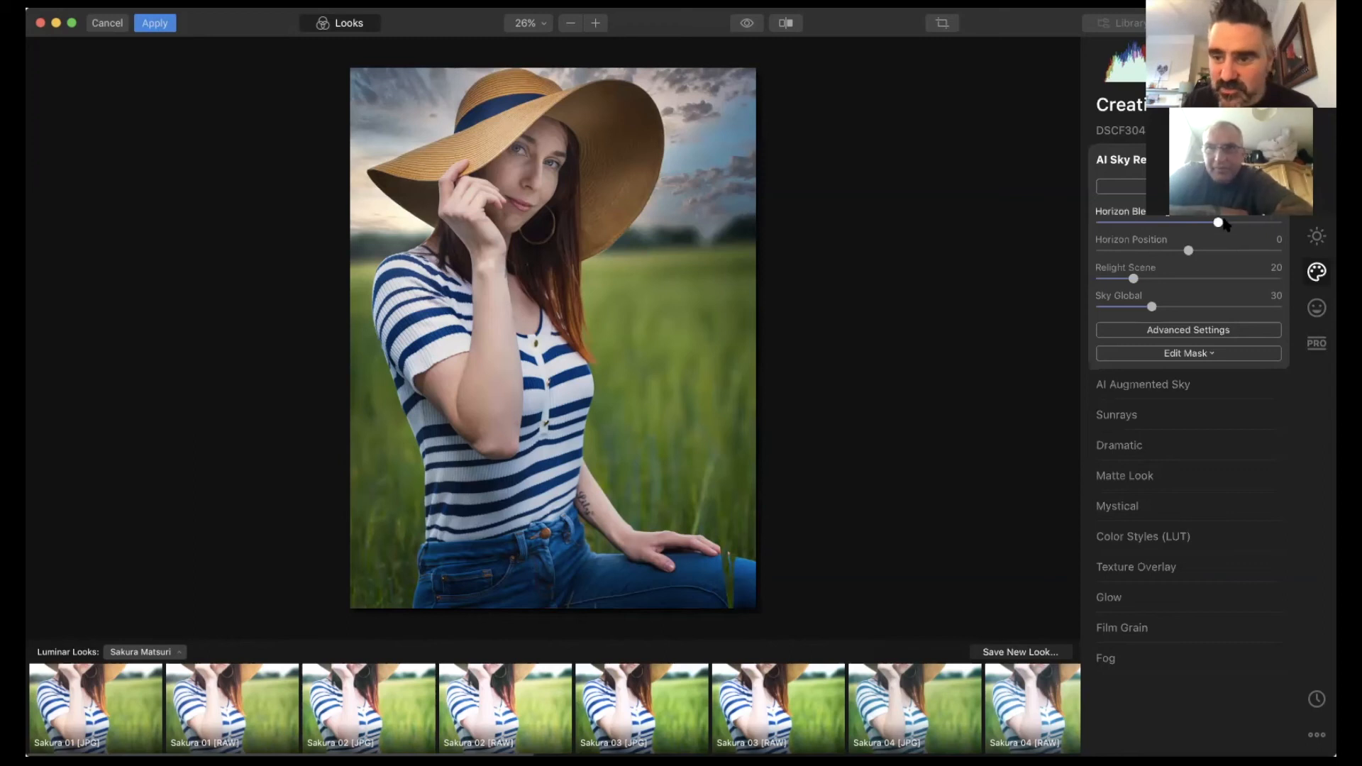
click(1245, 223)
click(1189, 331)
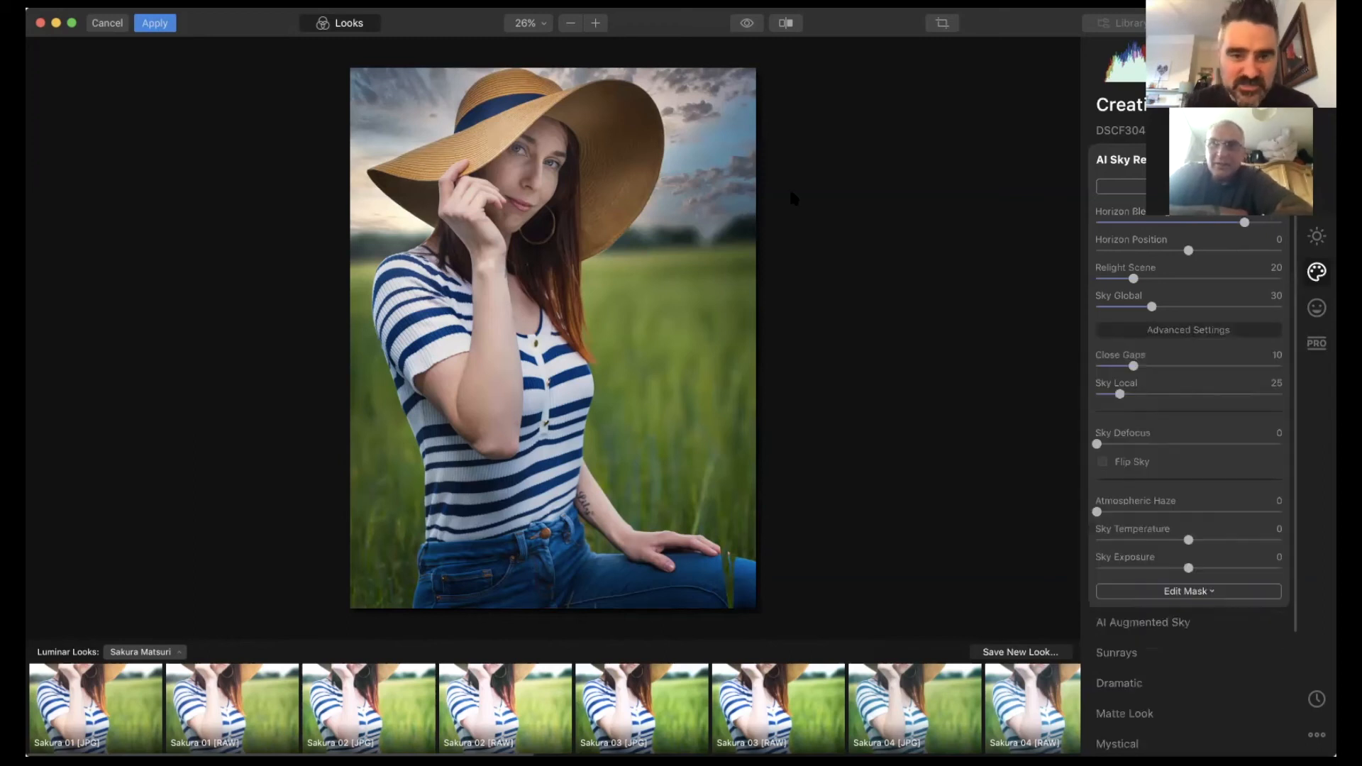
click(693, 215)
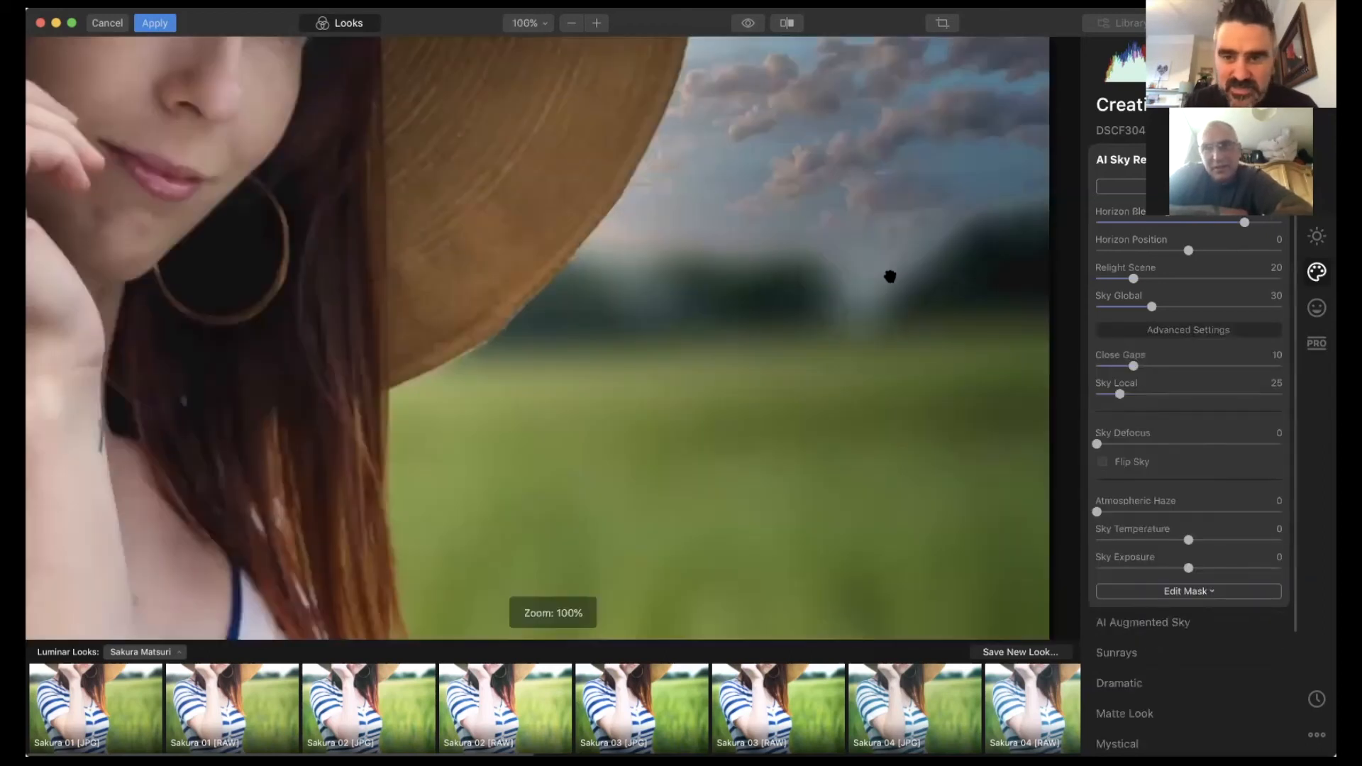
click(851, 243)
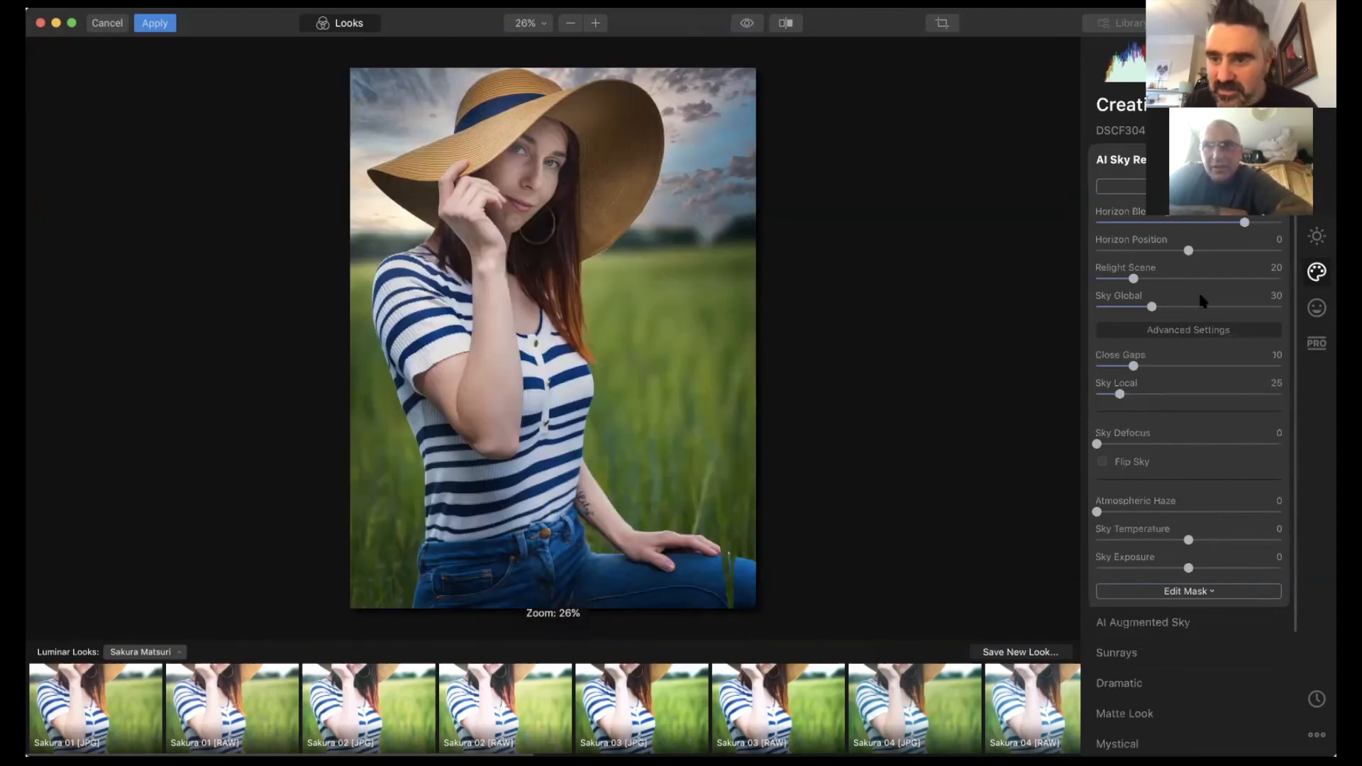
mouse_move(1134, 279)
mouse_down()
mouse_move(1162, 277)
mouse_move(1150, 279)
mouse_up()
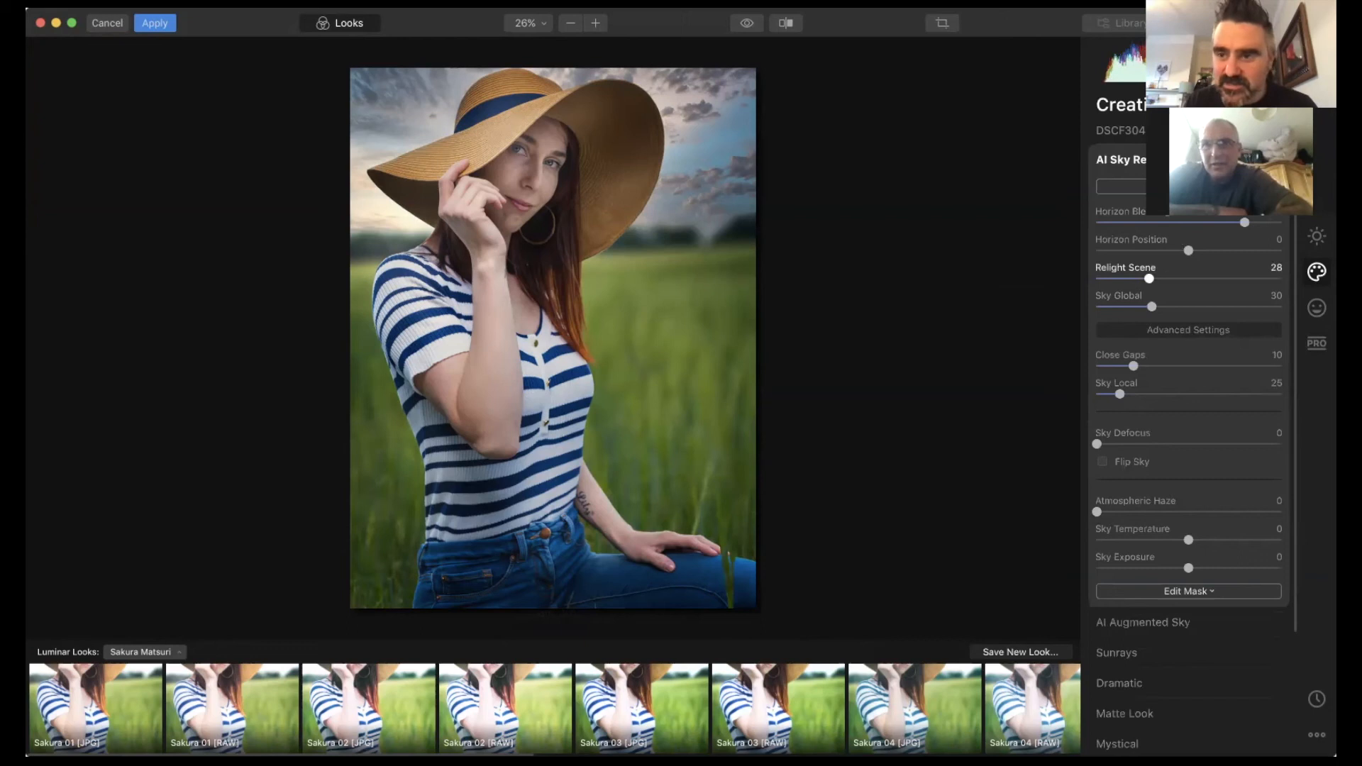
Step: Try the Dramatic Sunset 7 and Sunset 1 skies and settle on Sunset 4, with Relight Scene at 31
click(1206, 187)
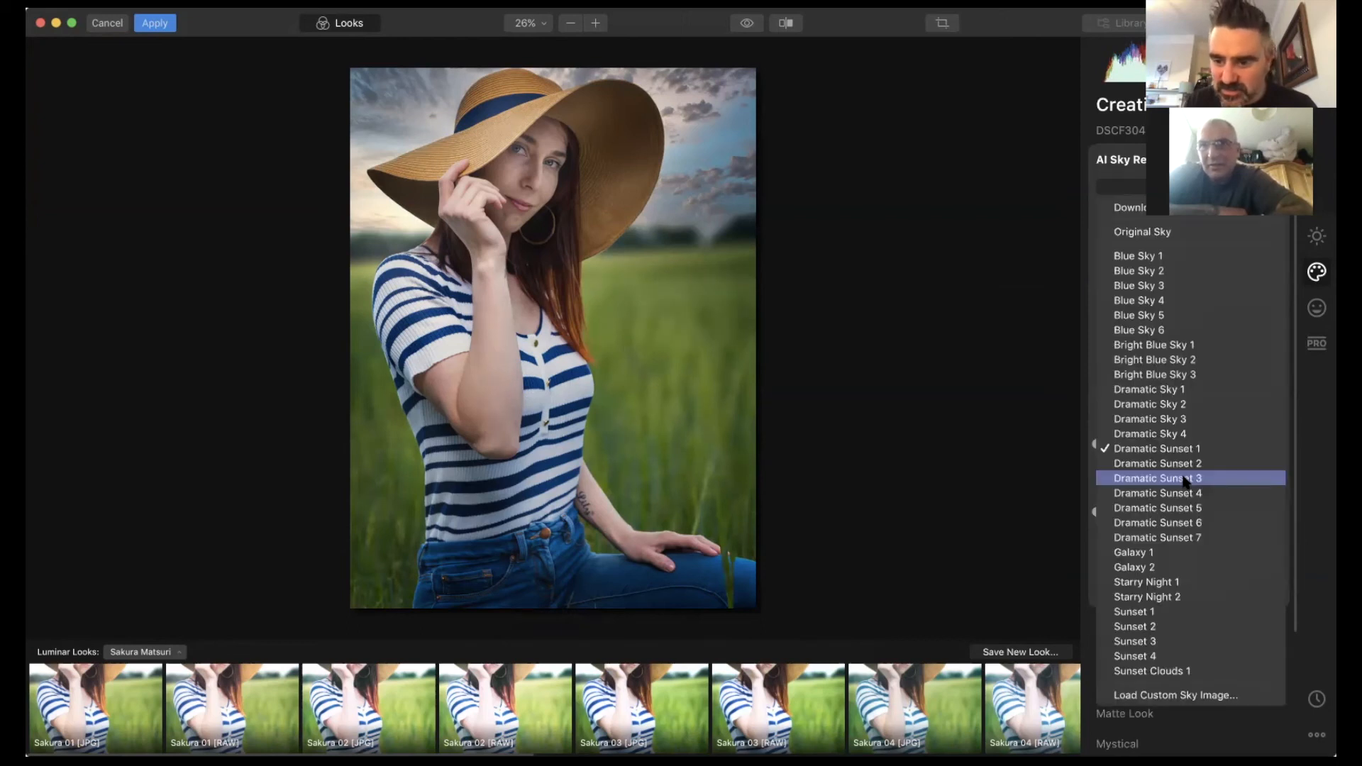
click(1183, 539)
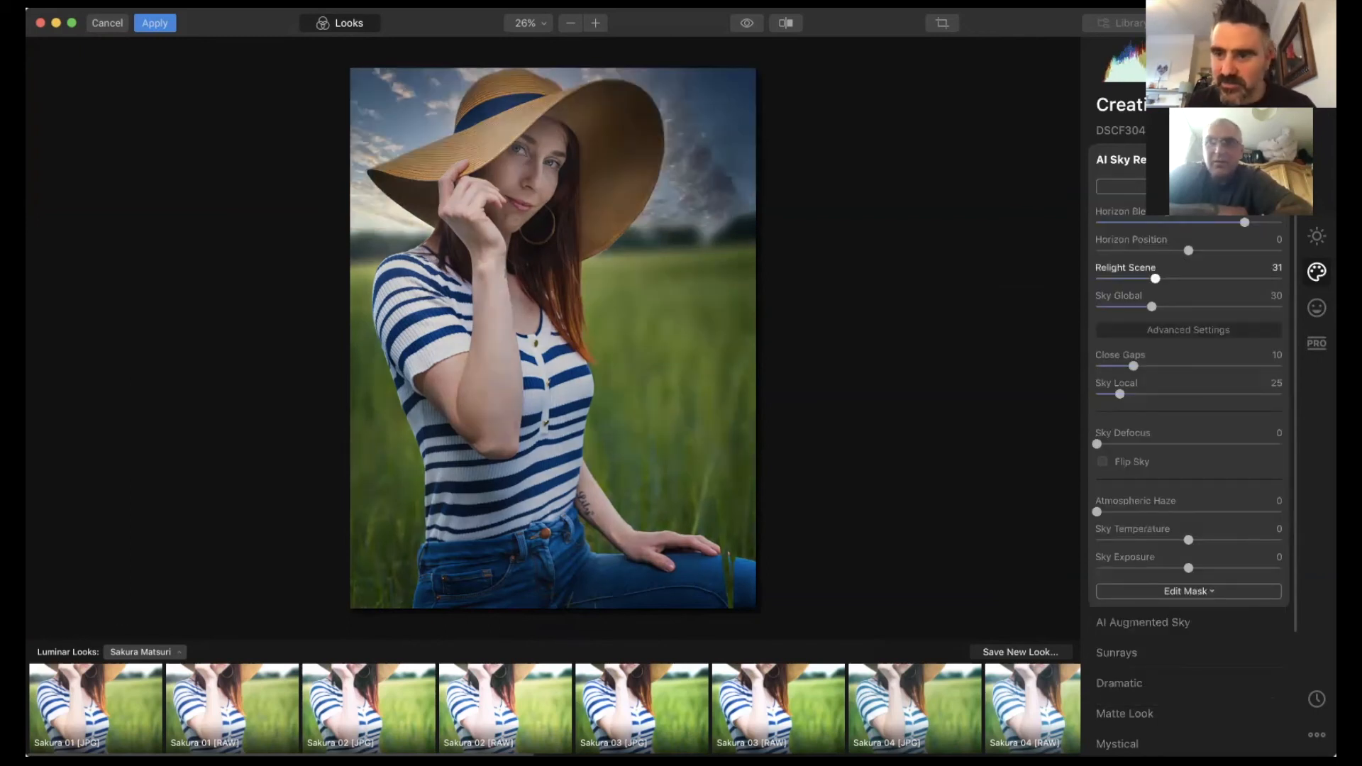
click(1121, 186)
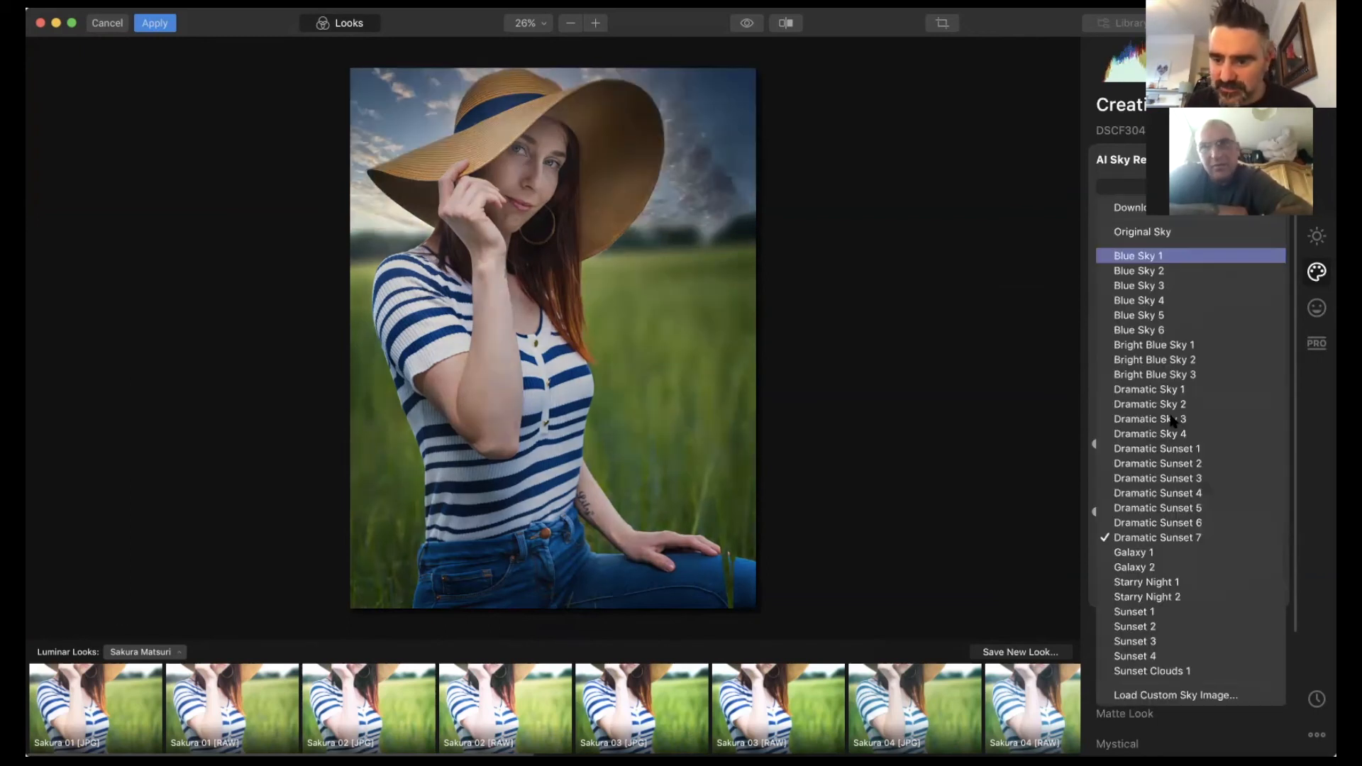
click(1172, 613)
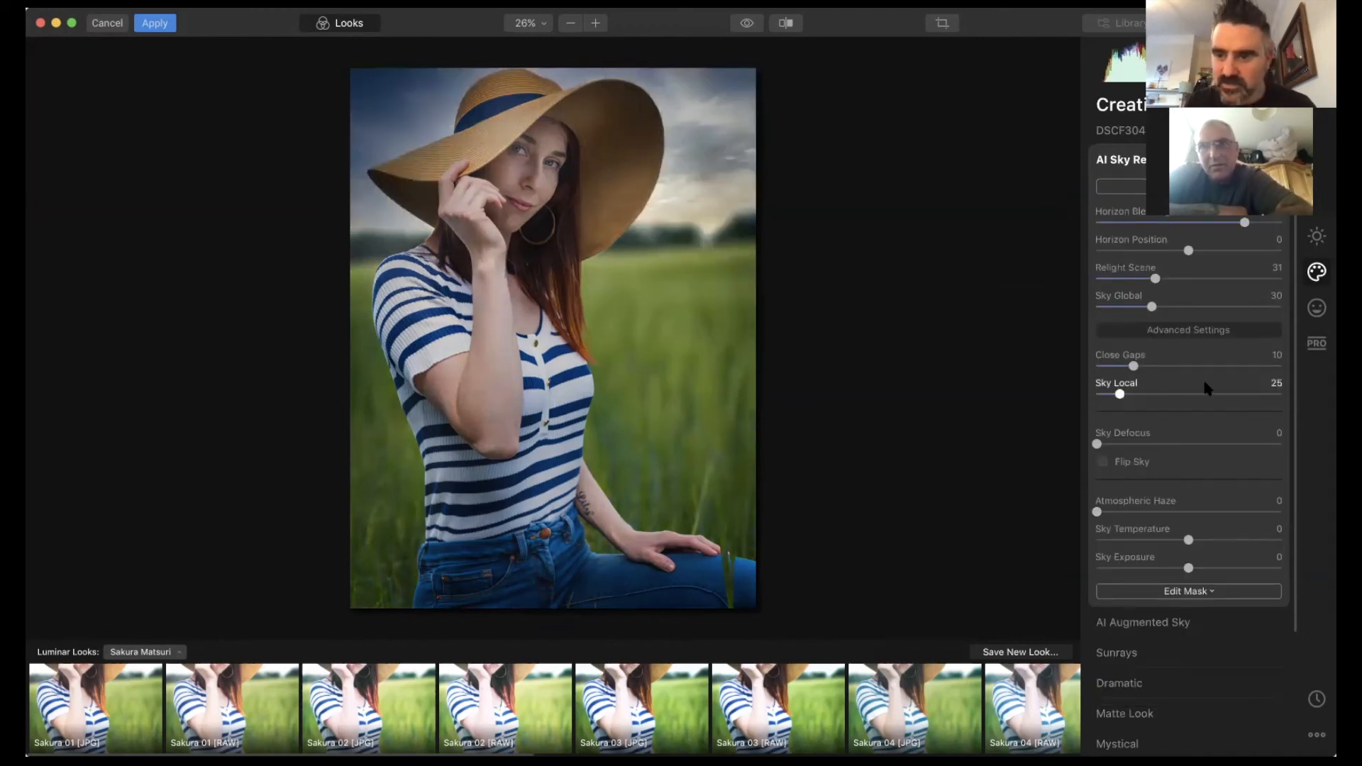
click(1121, 186)
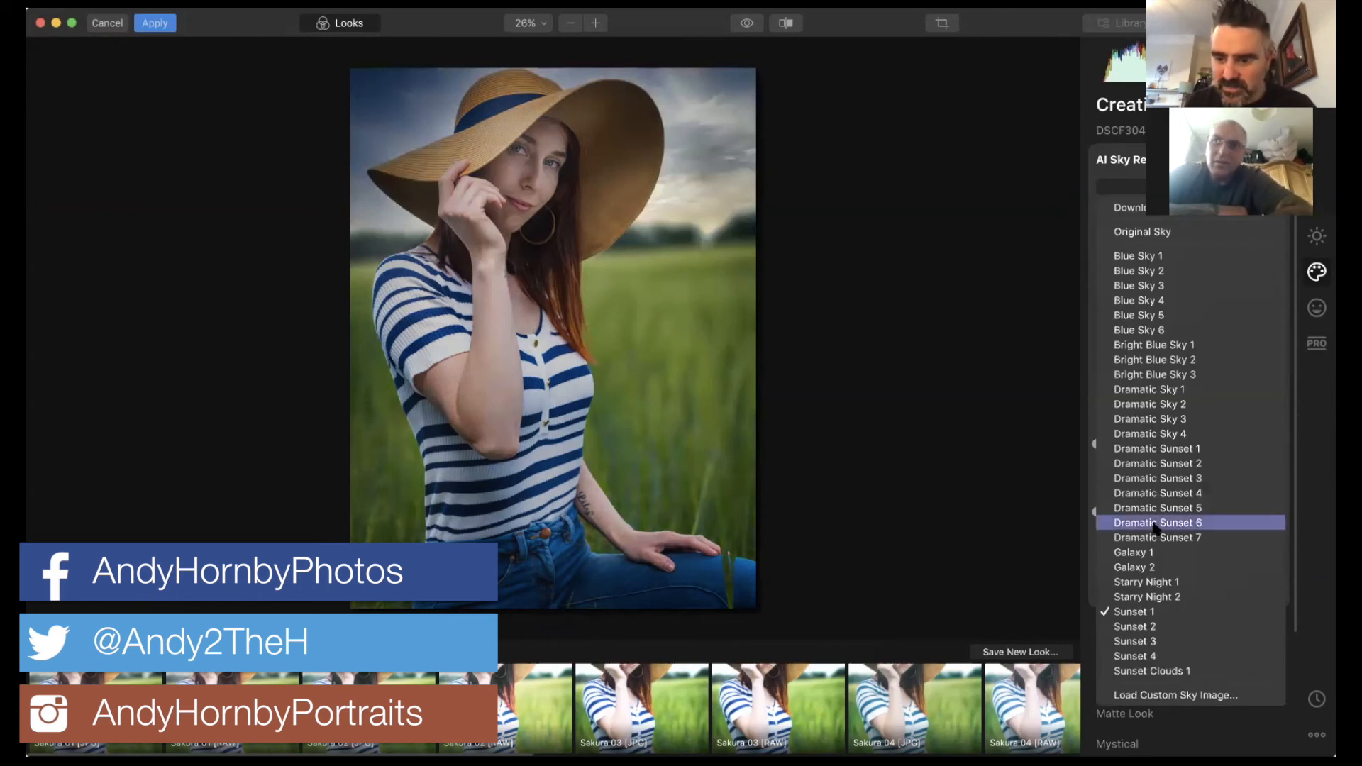
click(1164, 653)
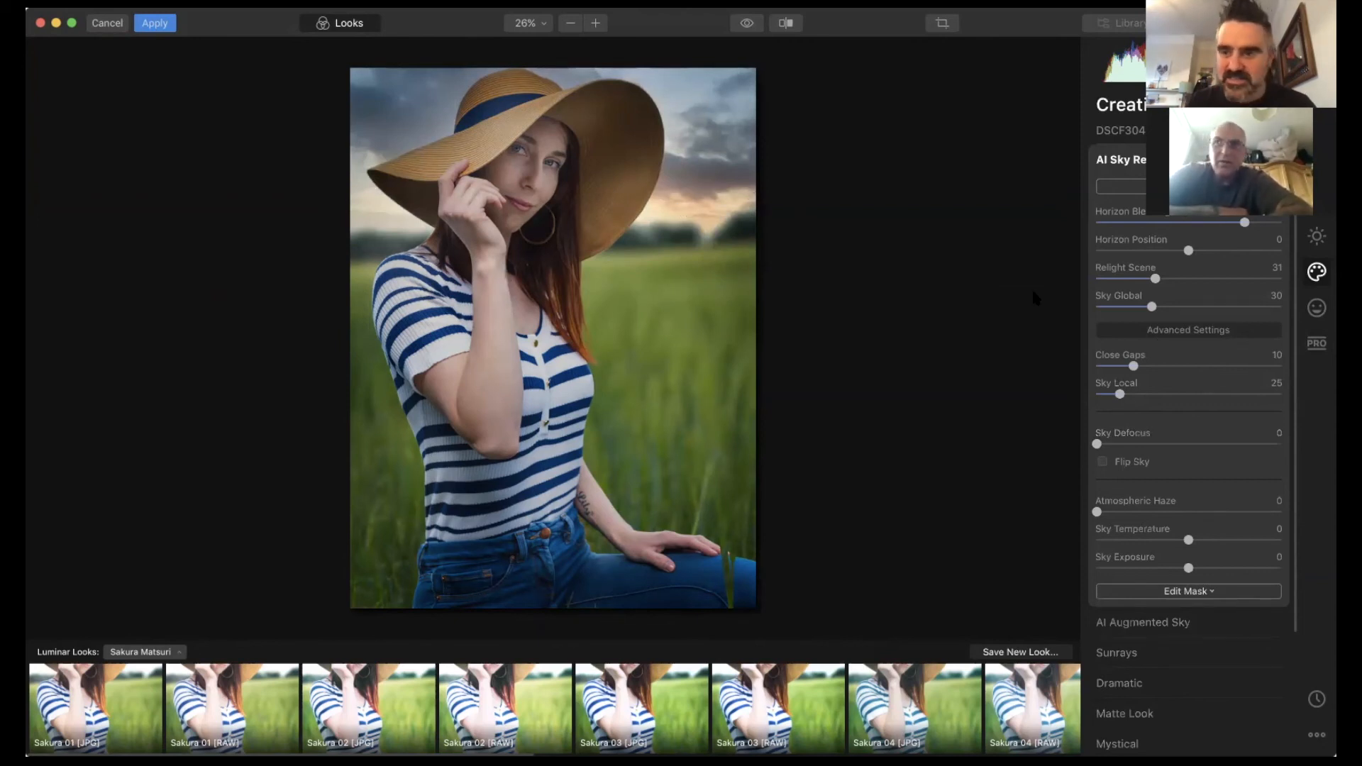
Step: Compare the portrait before and after the sky replacement in a split view, sweeping the divider across the woman
click(786, 24)
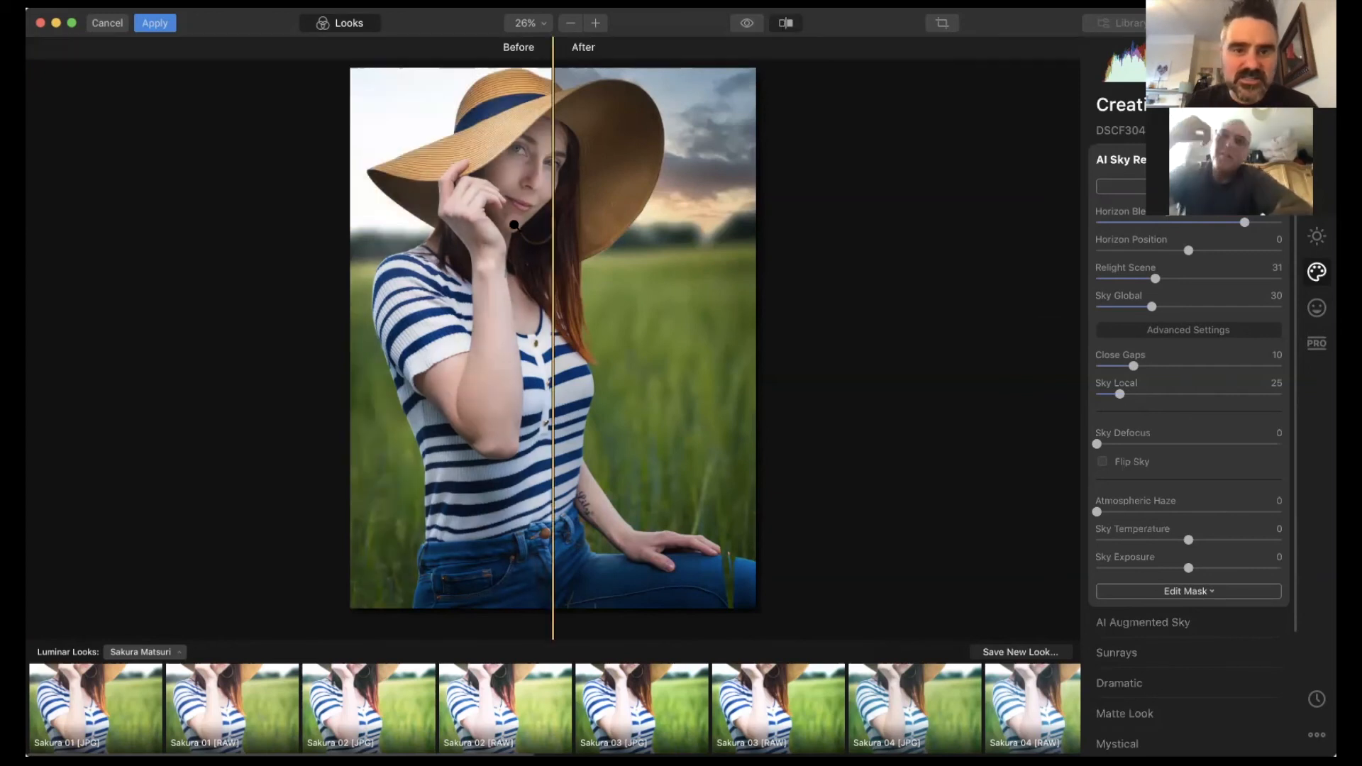
drag(550, 229, 586, 254)
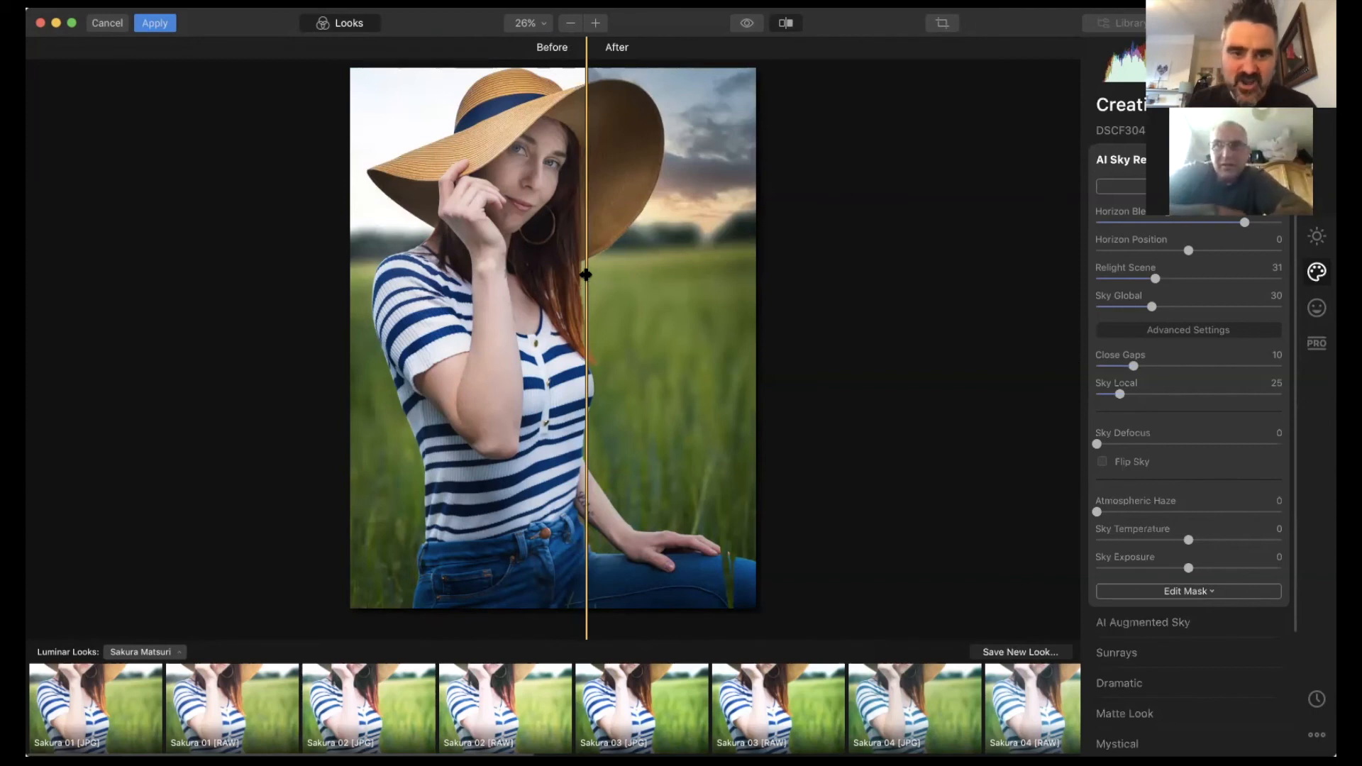
drag(587, 274, 395, 294)
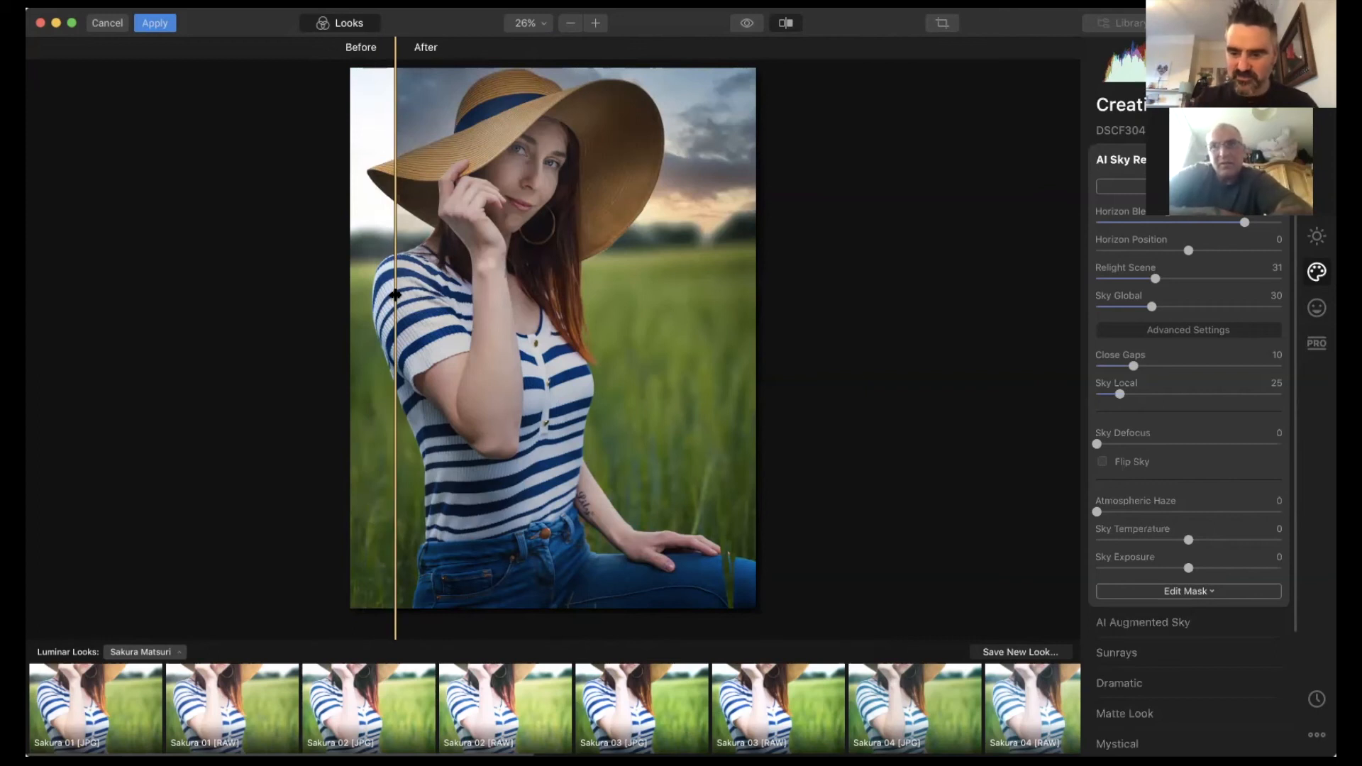
drag(395, 295, 586, 283)
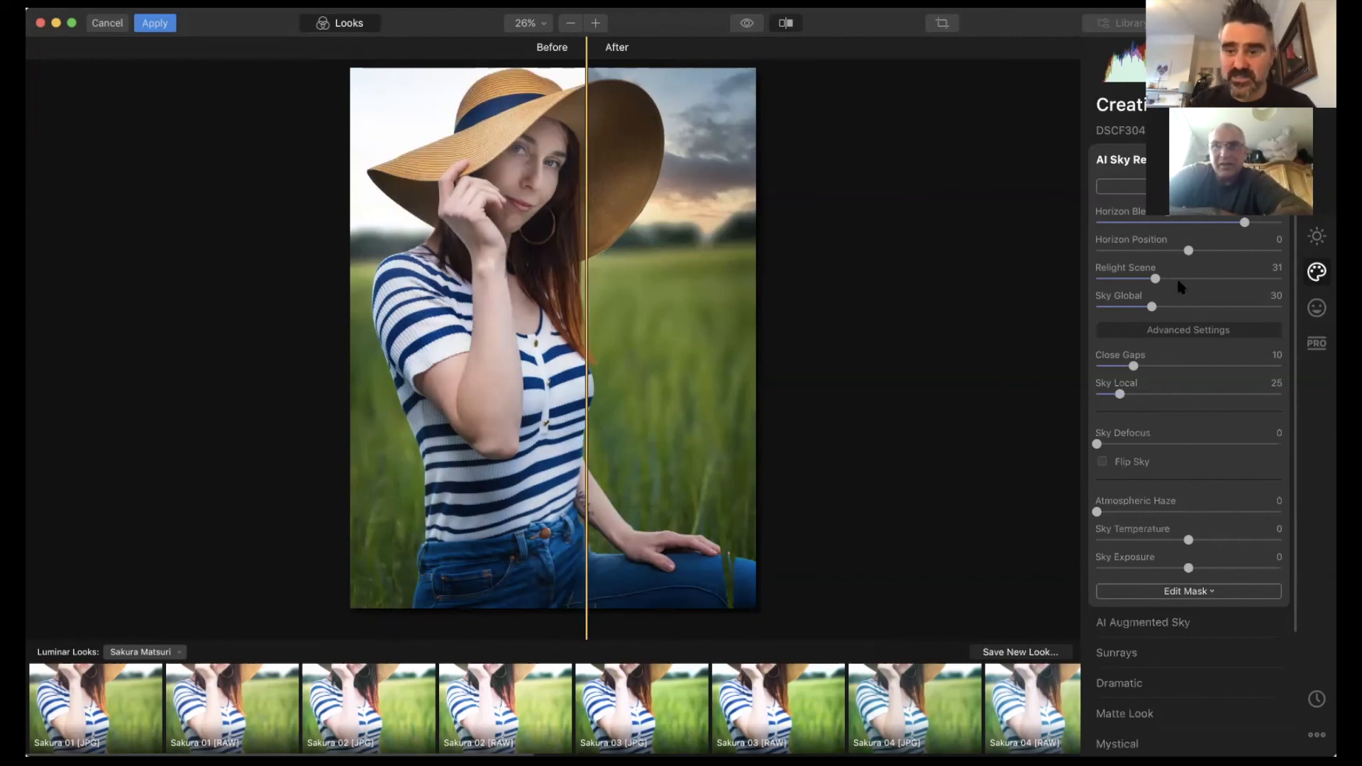
Step: Test Relight Scene at 78, close the split comparison and settle on Relight Scene 28 with Sky Global 32
drag(1155, 278, 1240, 278)
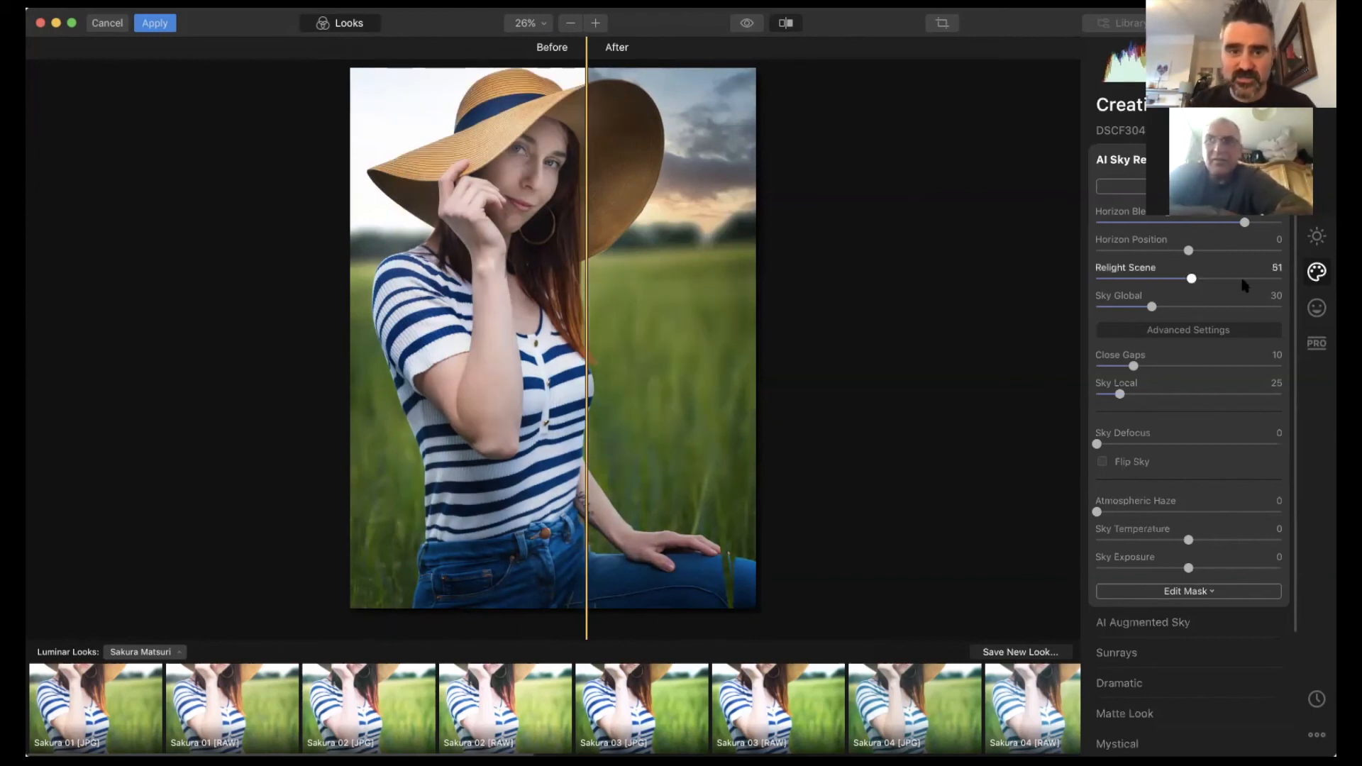
mouse_move(586, 303)
mouse_down()
mouse_move(397, 310)
mouse_move(658, 312)
mouse_move(369, 317)
mouse_move(648, 317)
mouse_move(411, 309)
mouse_move(605, 310)
mouse_up()
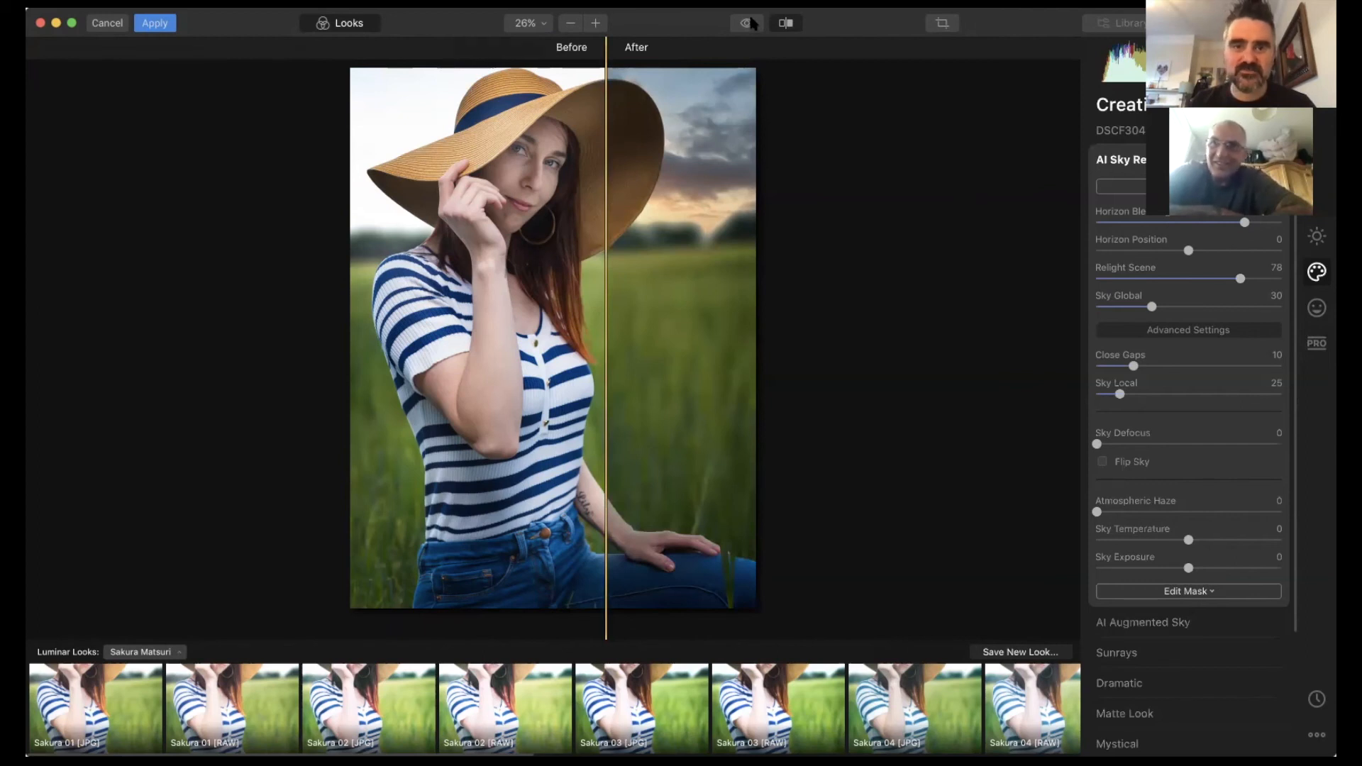
click(780, 27)
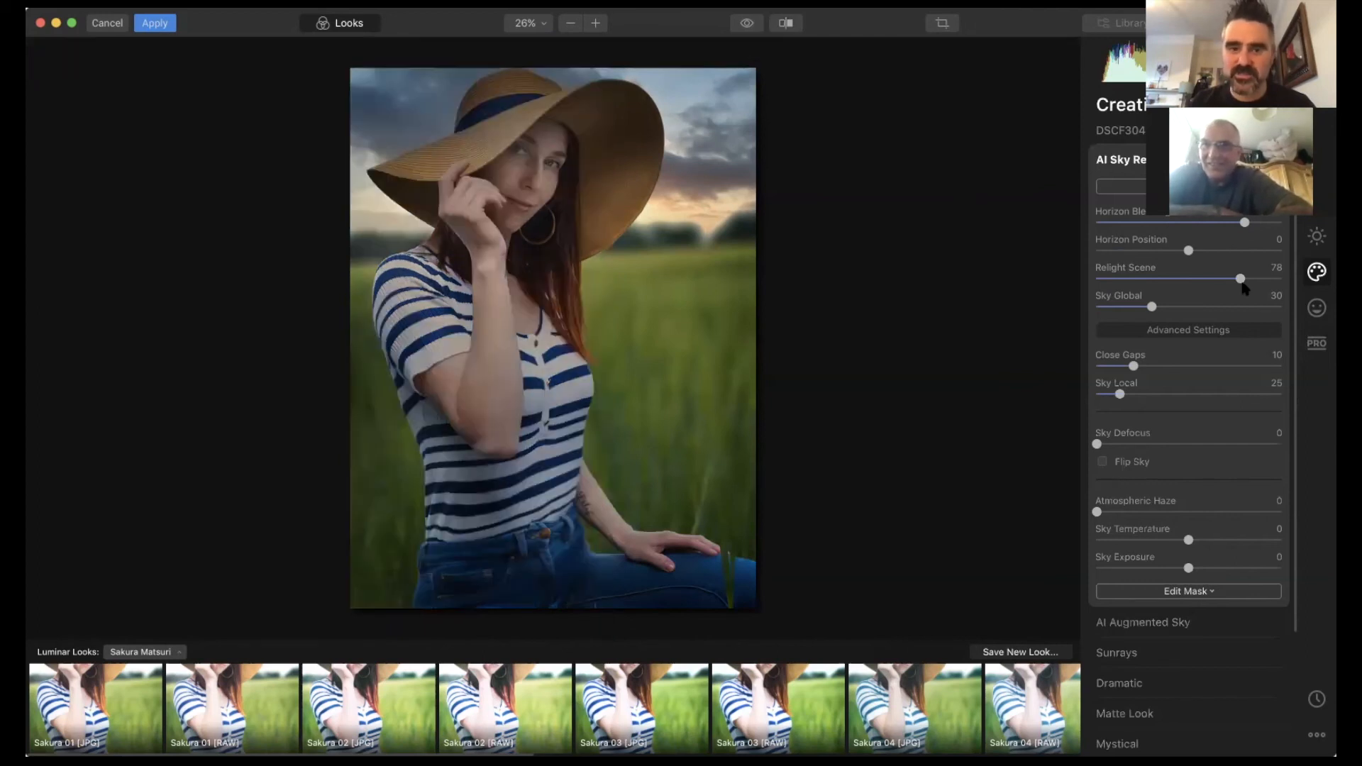
drag(1228, 278, 1155, 312)
scroll(1157, 311, down, 1)
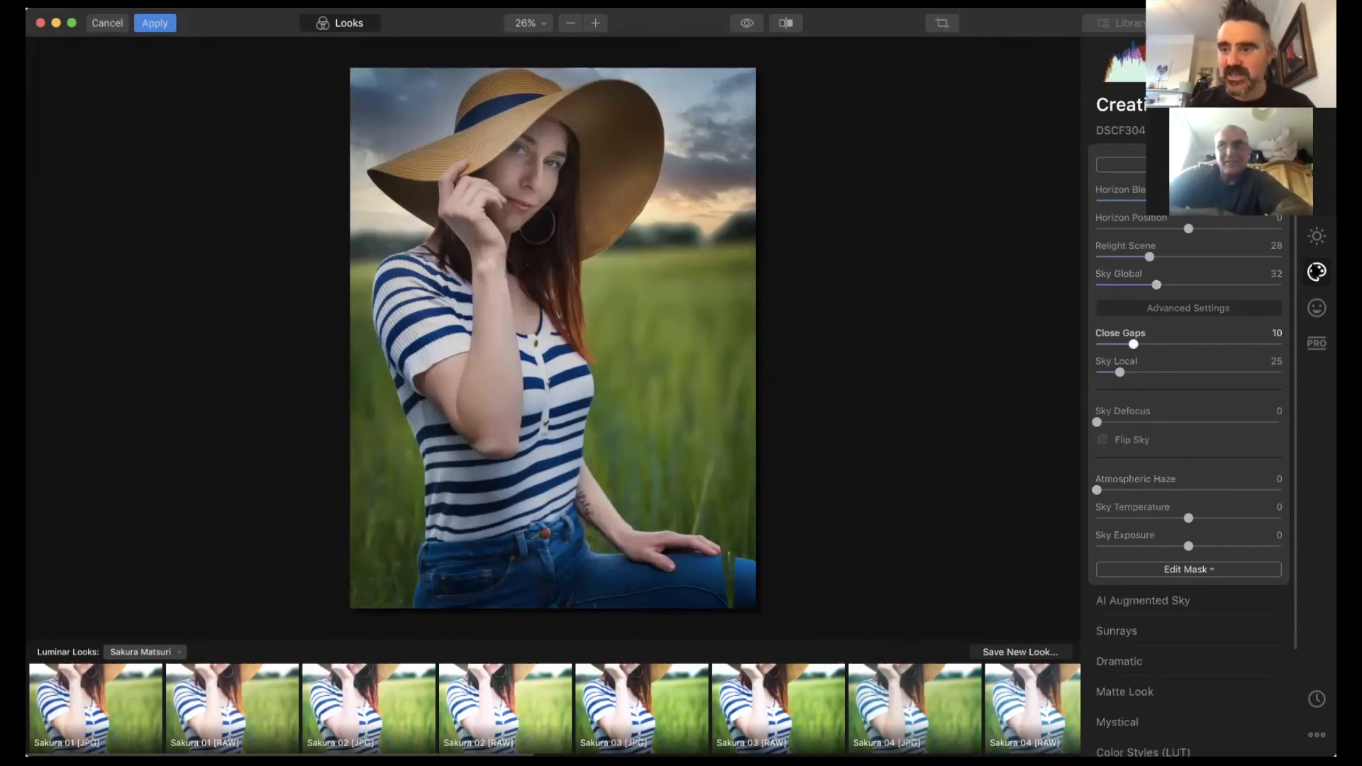
Step: Smooth the woman's skin lightly with AI Skin Enhancer and add a small amount of Shine Removal
click(1317, 307)
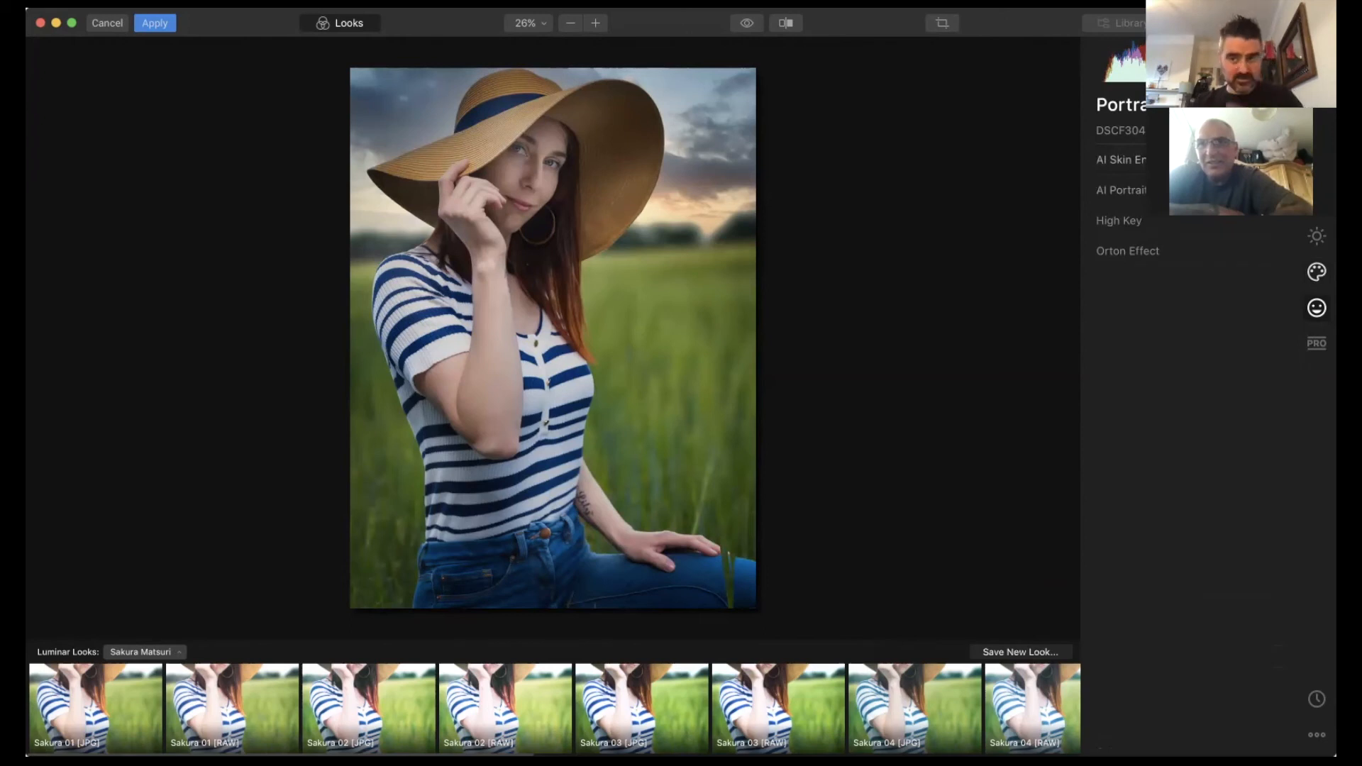
click(1120, 159)
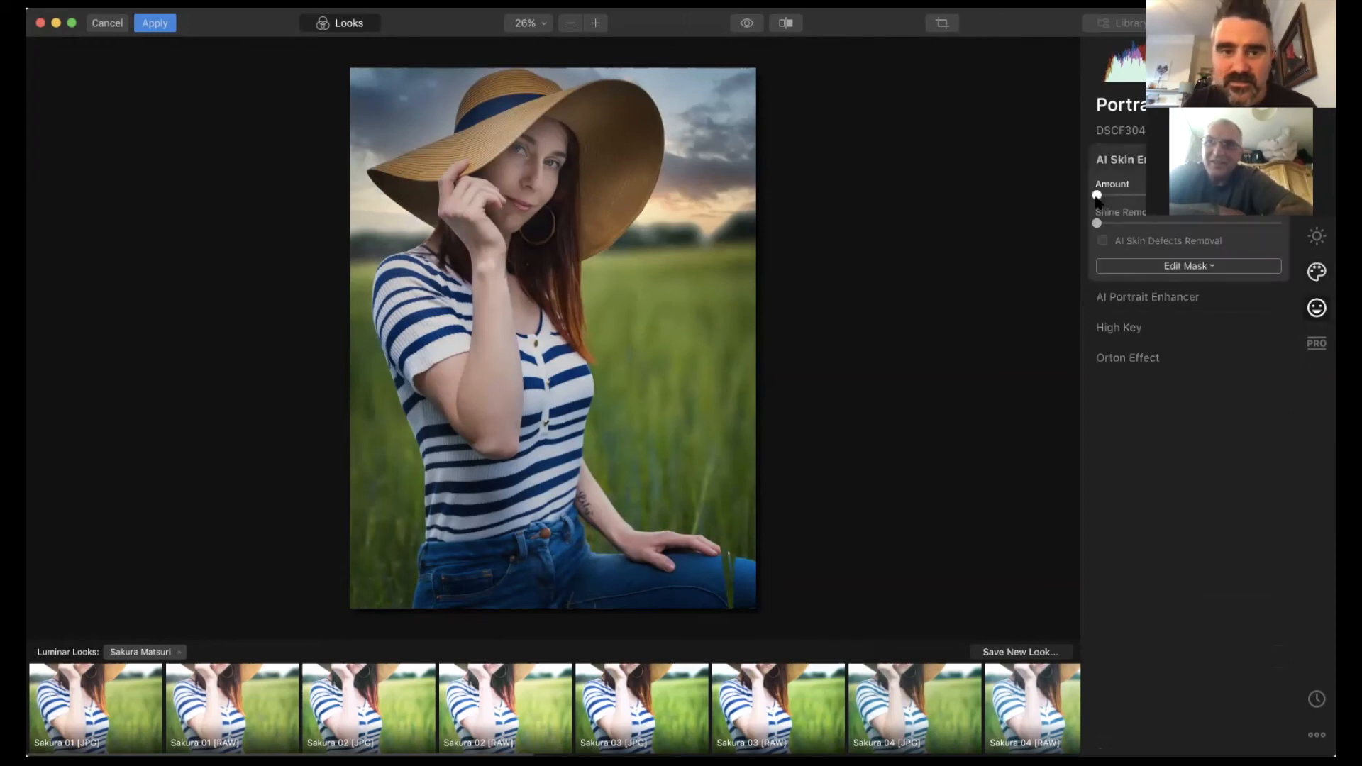
drag(1099, 196, 1126, 196)
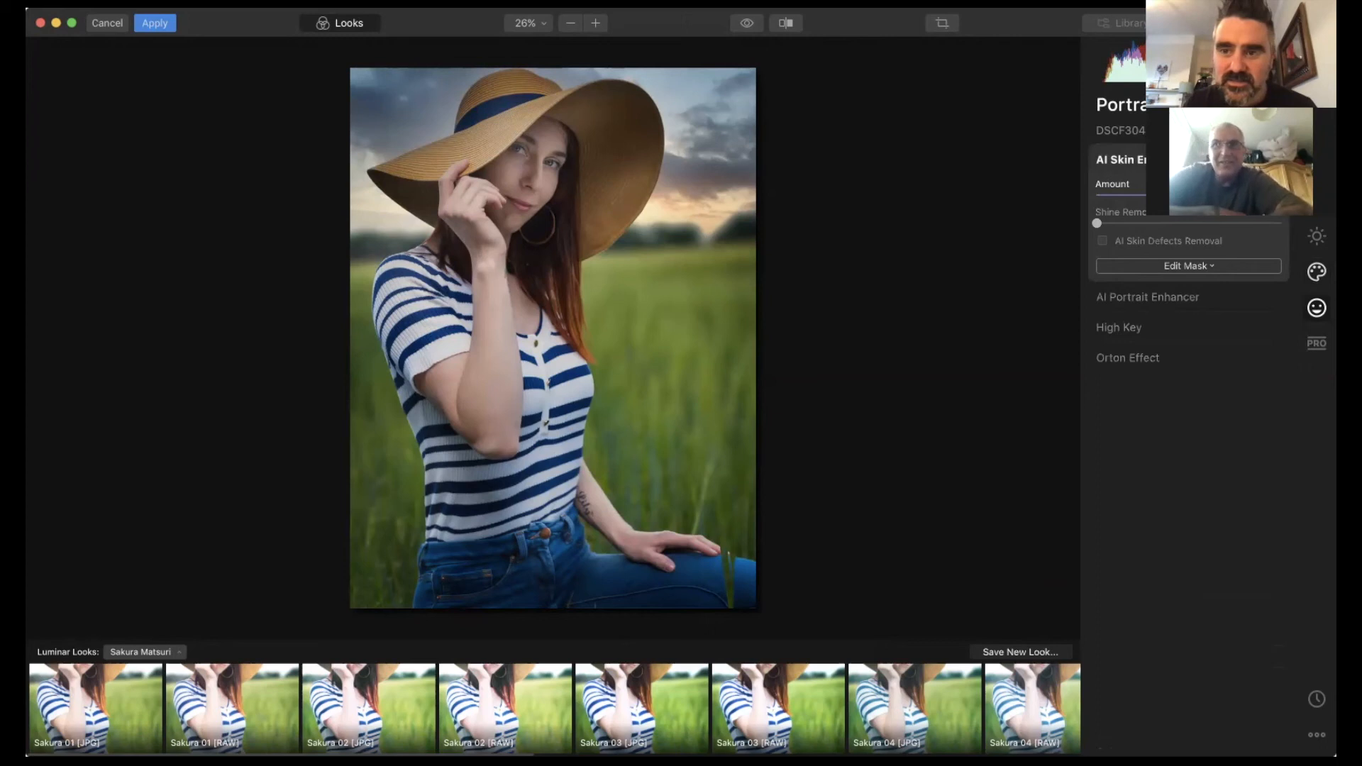
mouse_move(1098, 223)
mouse_down()
mouse_move(1141, 226)
mouse_move(1109, 224)
mouse_up()
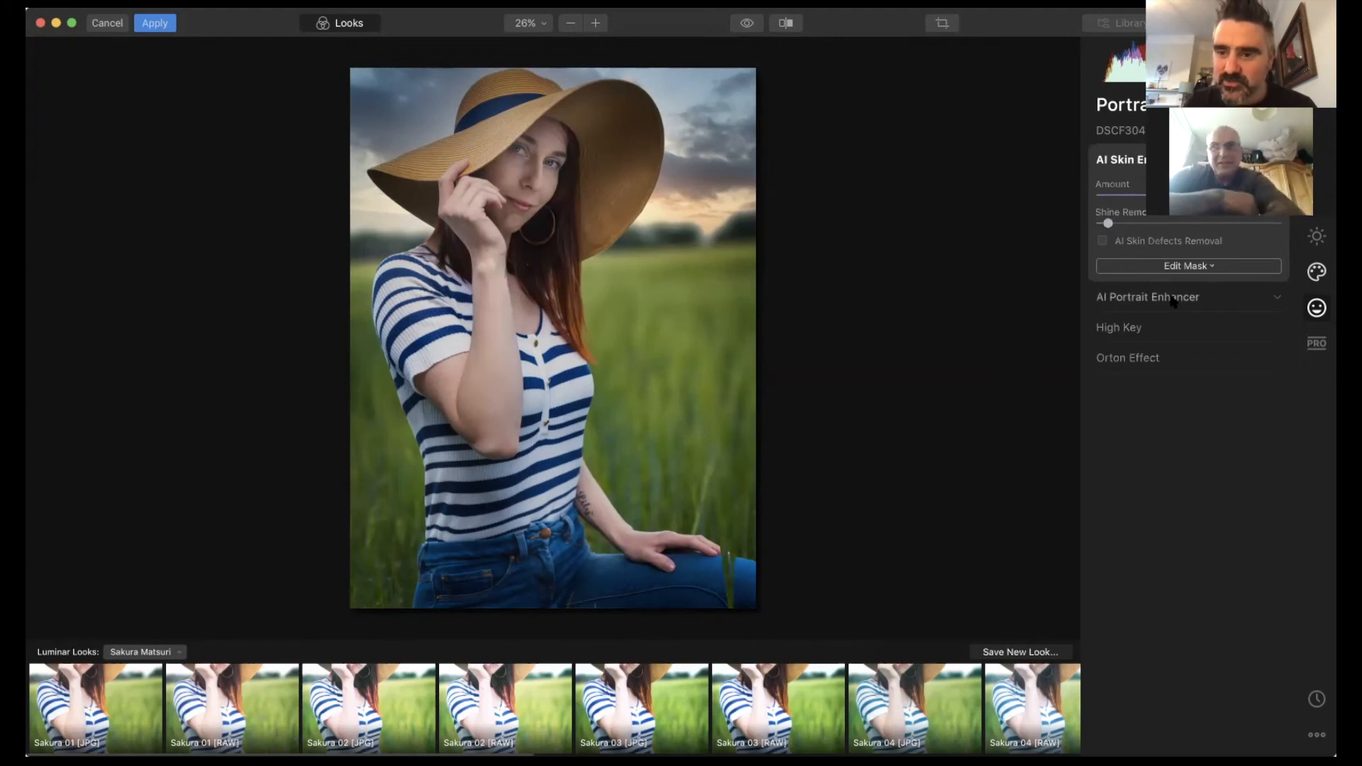
Step: Whiten the woman's eyes with AI Portrait Enhancer, setting Eye Whitening to 100
click(1173, 300)
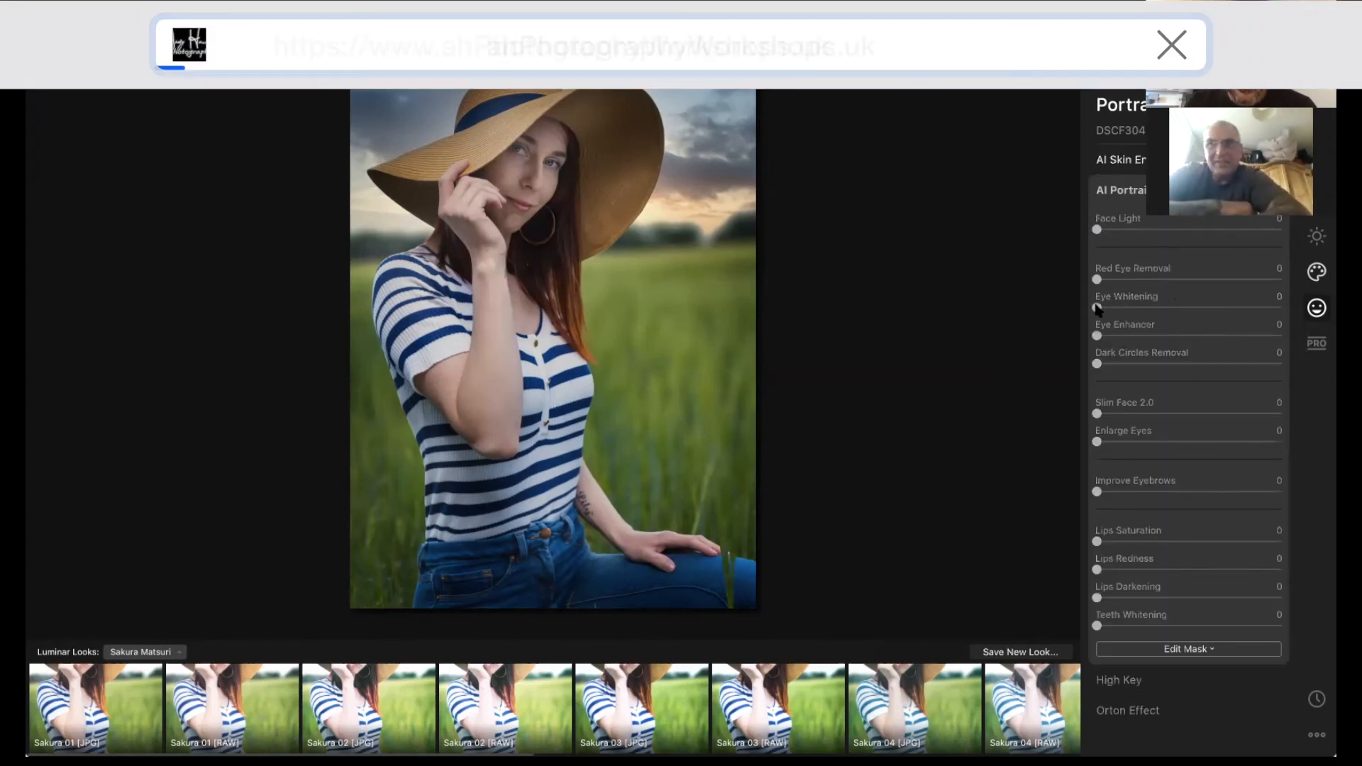
drag(1099, 307, 1218, 325)
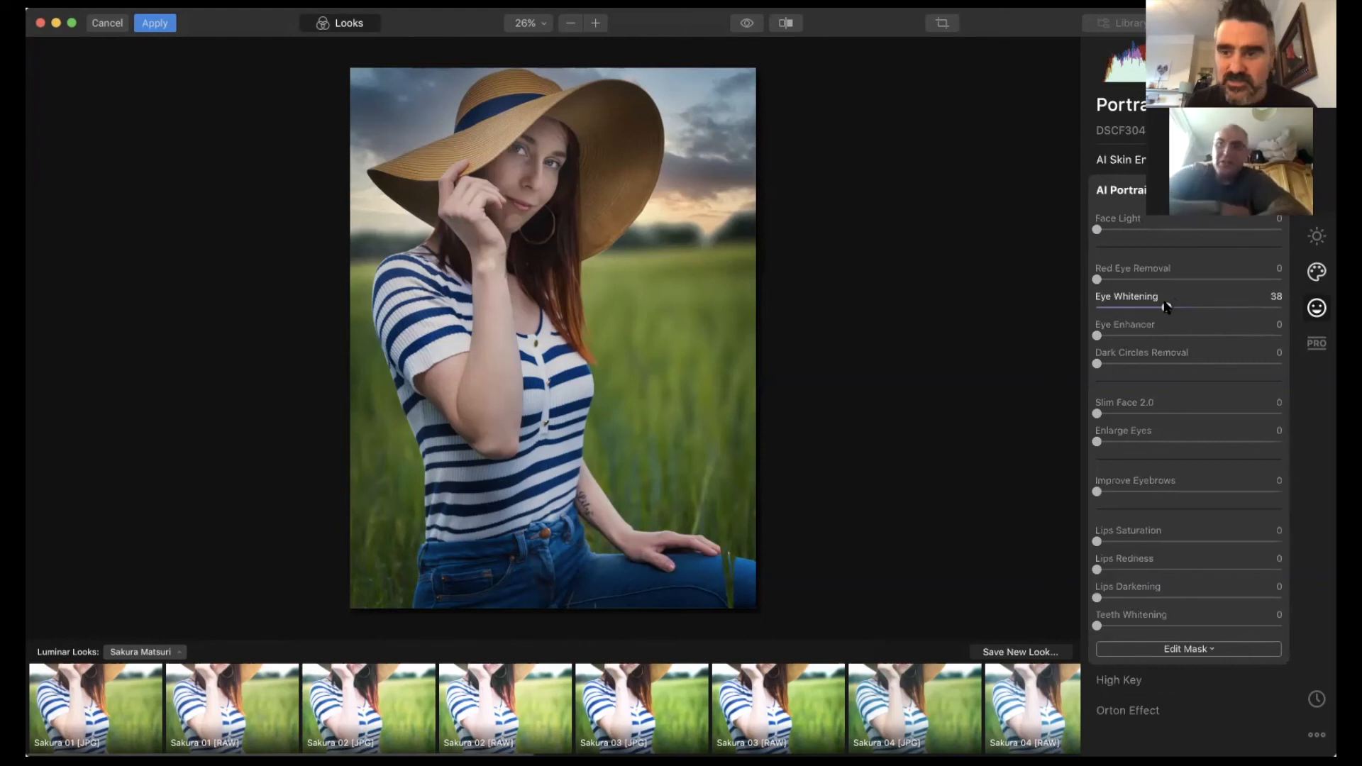
drag(1166, 306, 1311, 328)
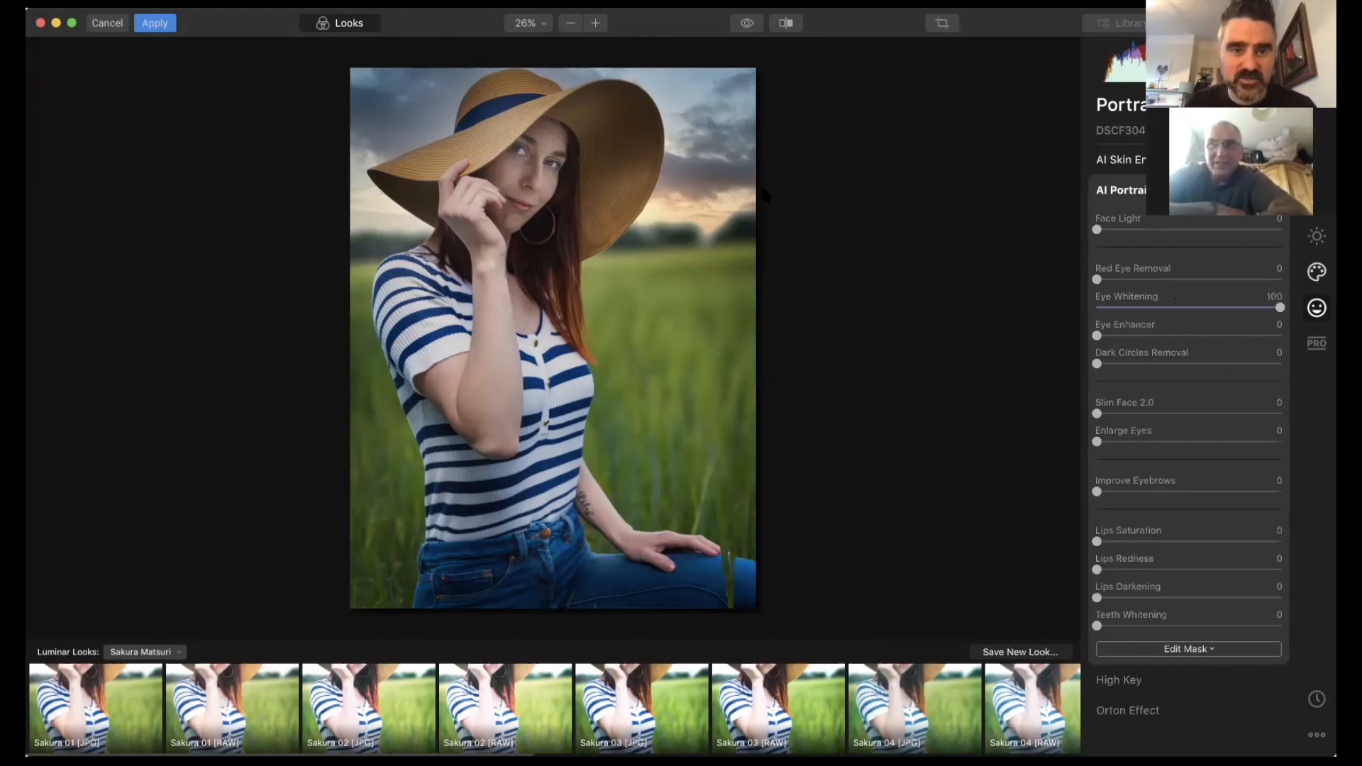
Step: Set Eye Whitening to 13 and Eye Enhancer to 14 in AI Portrait Enhancer
click(1119, 308)
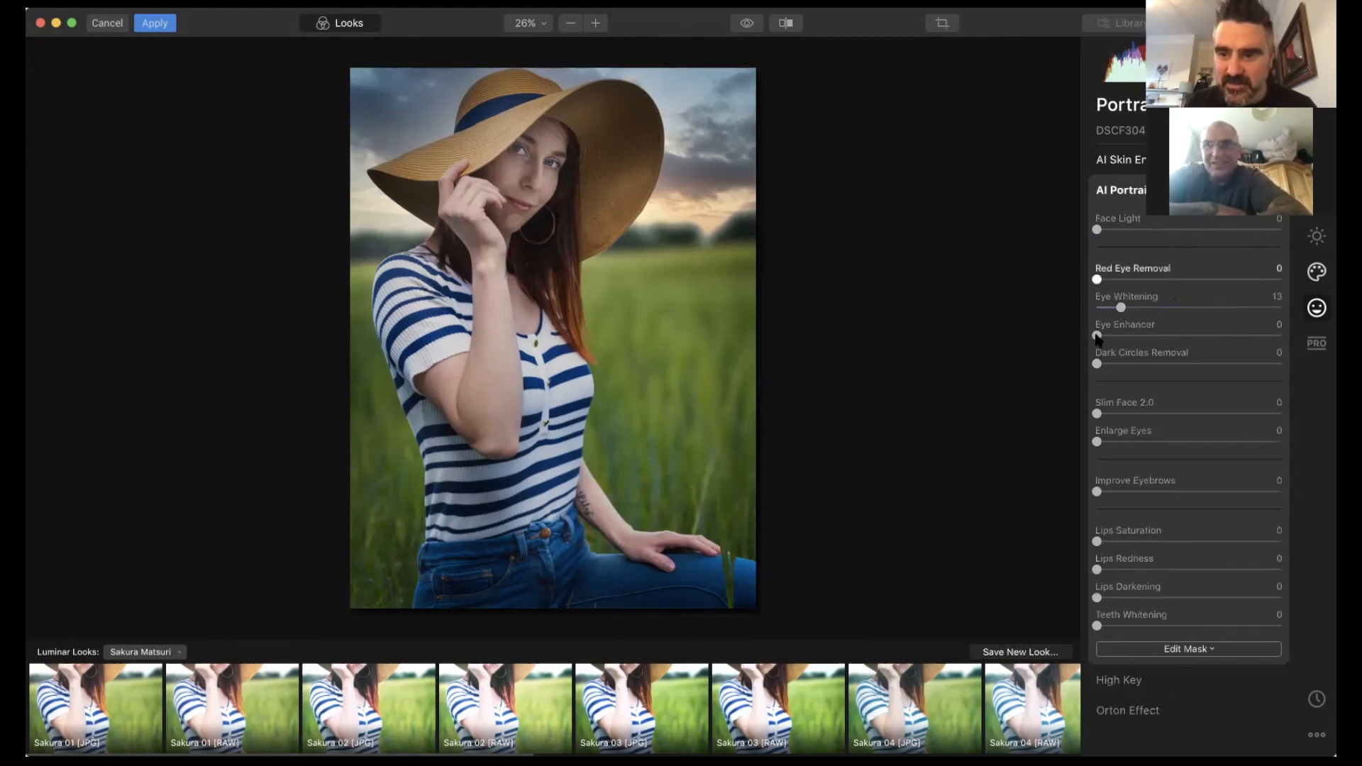
click(1121, 337)
click(1124, 336)
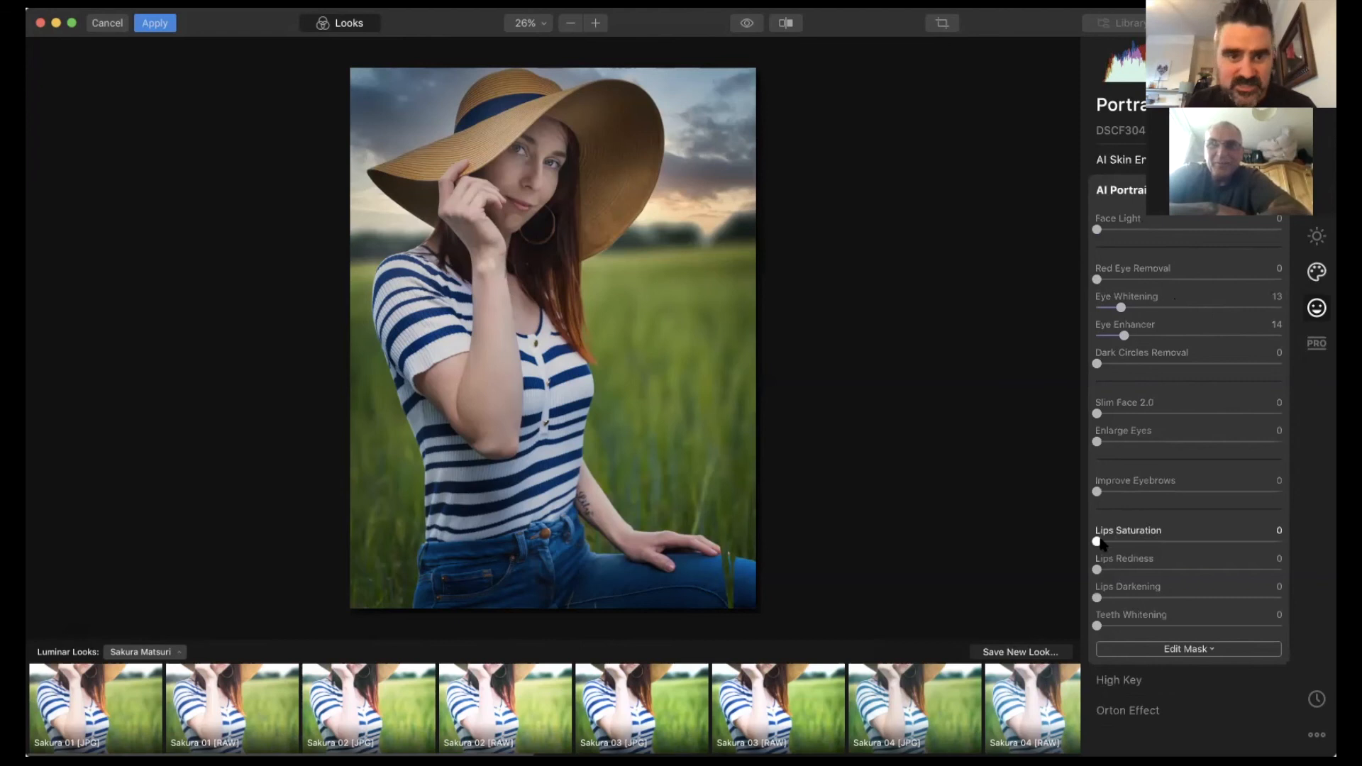
Step: Try Lips Saturation at 42 and Lips Redness at 64, and return both to 0
drag(1097, 542, 1181, 545)
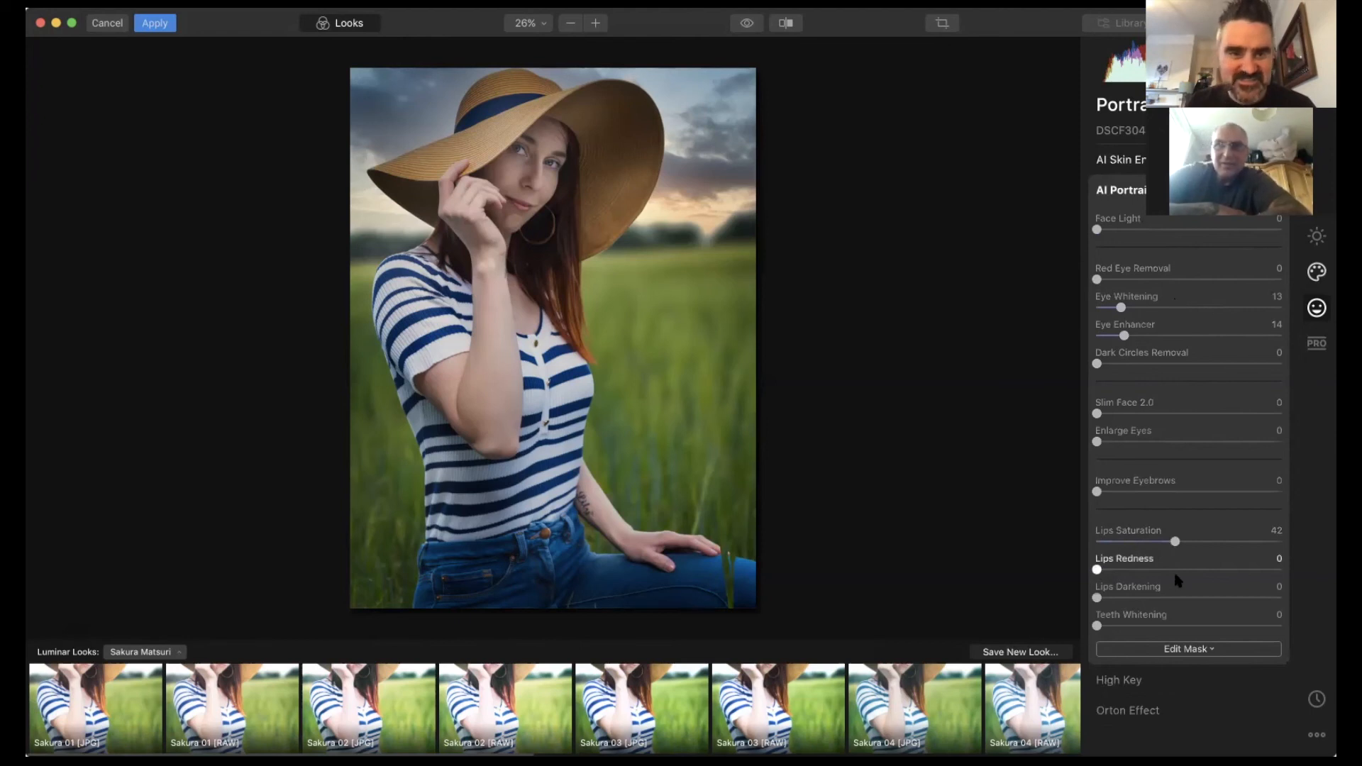
click(1218, 581)
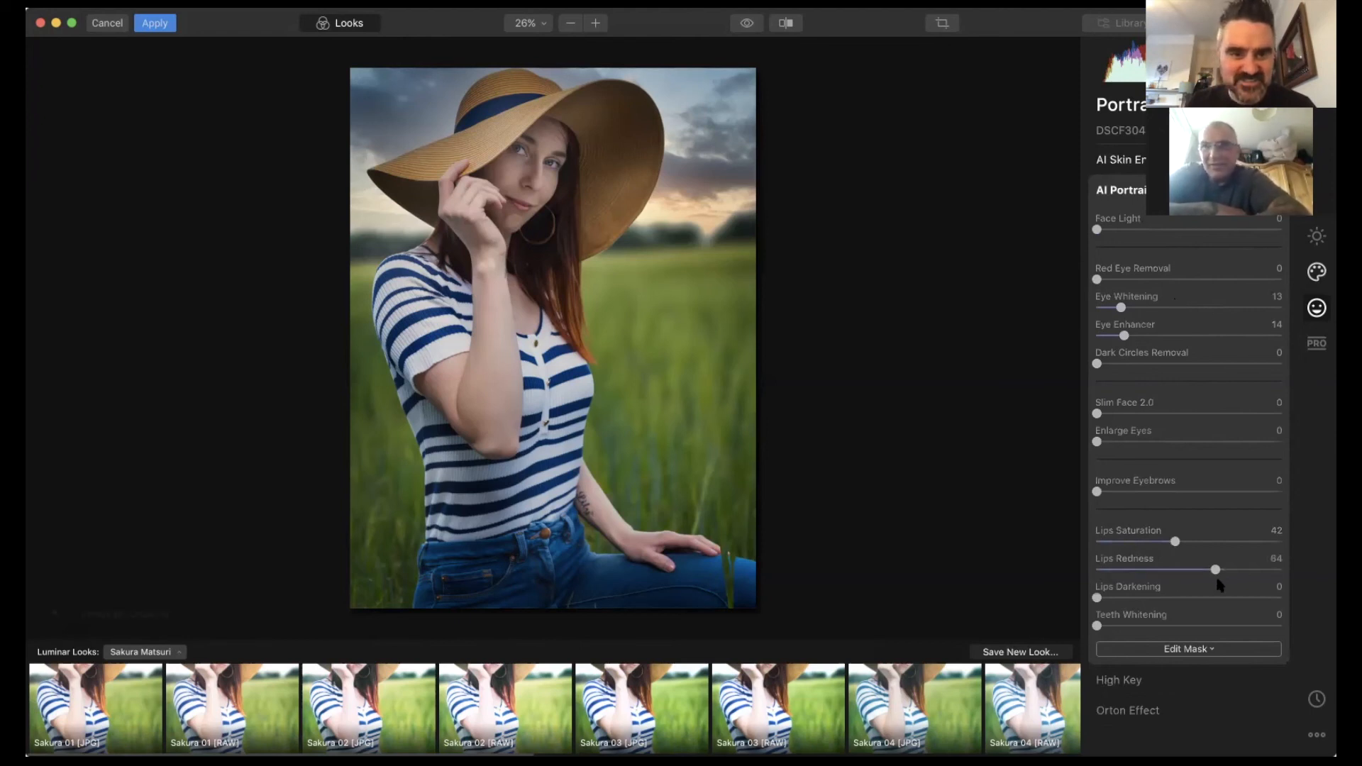
drag(1219, 579, 1113, 569)
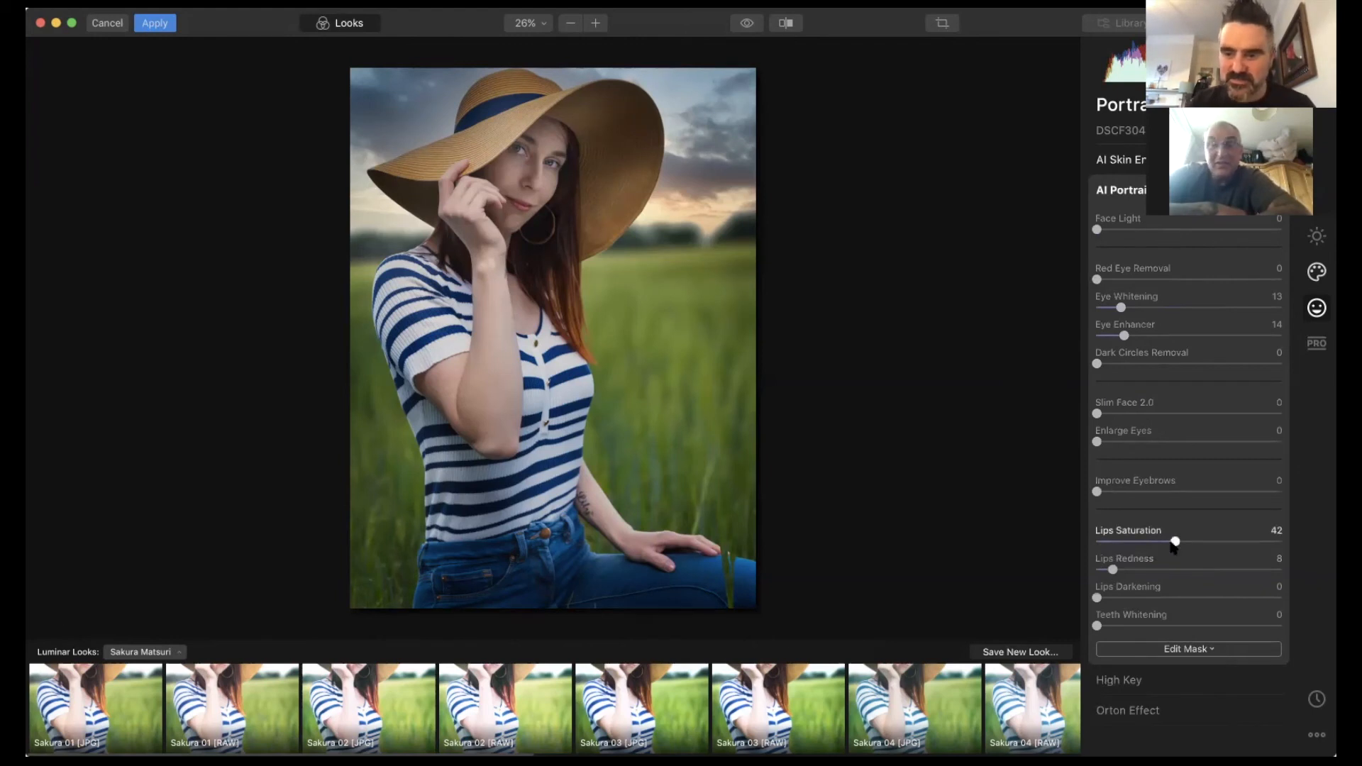
drag(1175, 542, 1049, 577)
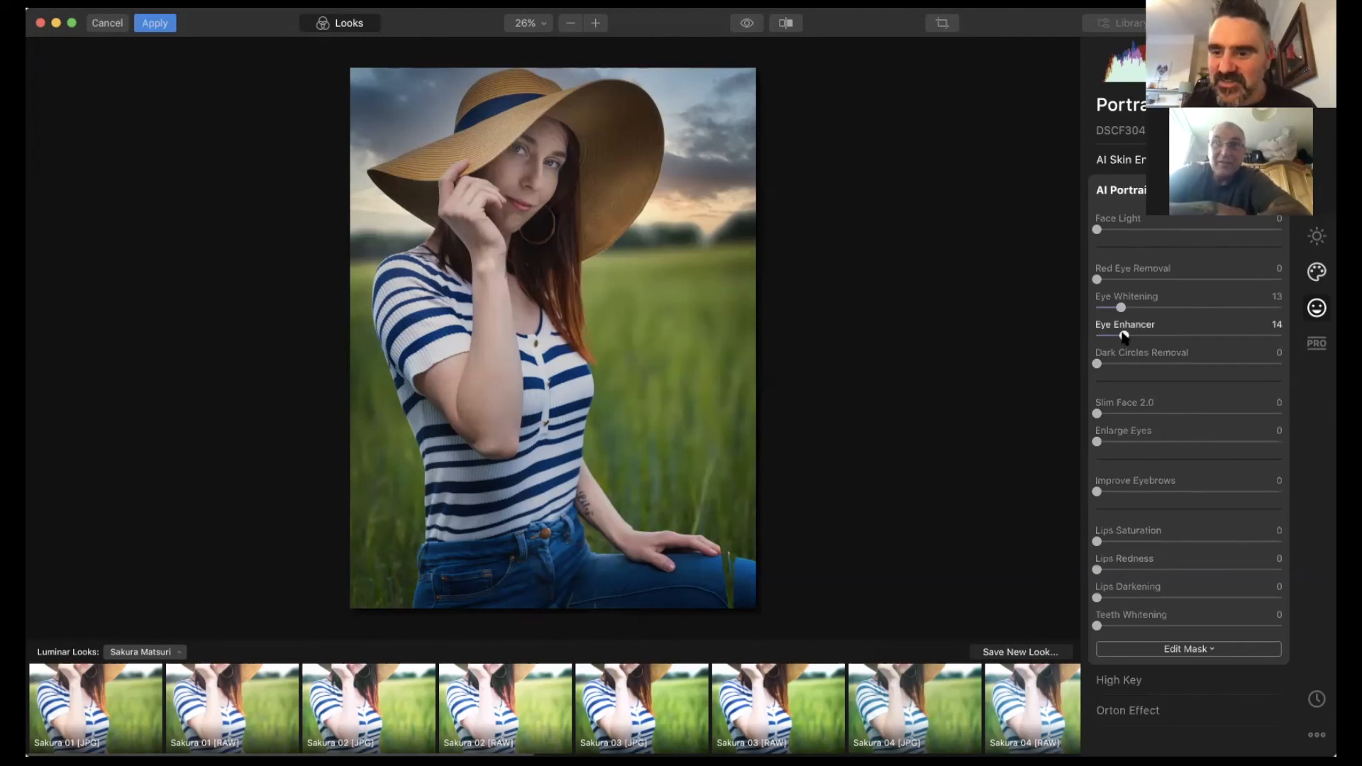
Step: Add the creative Sunrays effect with the sun center at the hat brim's edge near the horizon and an Amount of 29
click(1318, 238)
click(1317, 273)
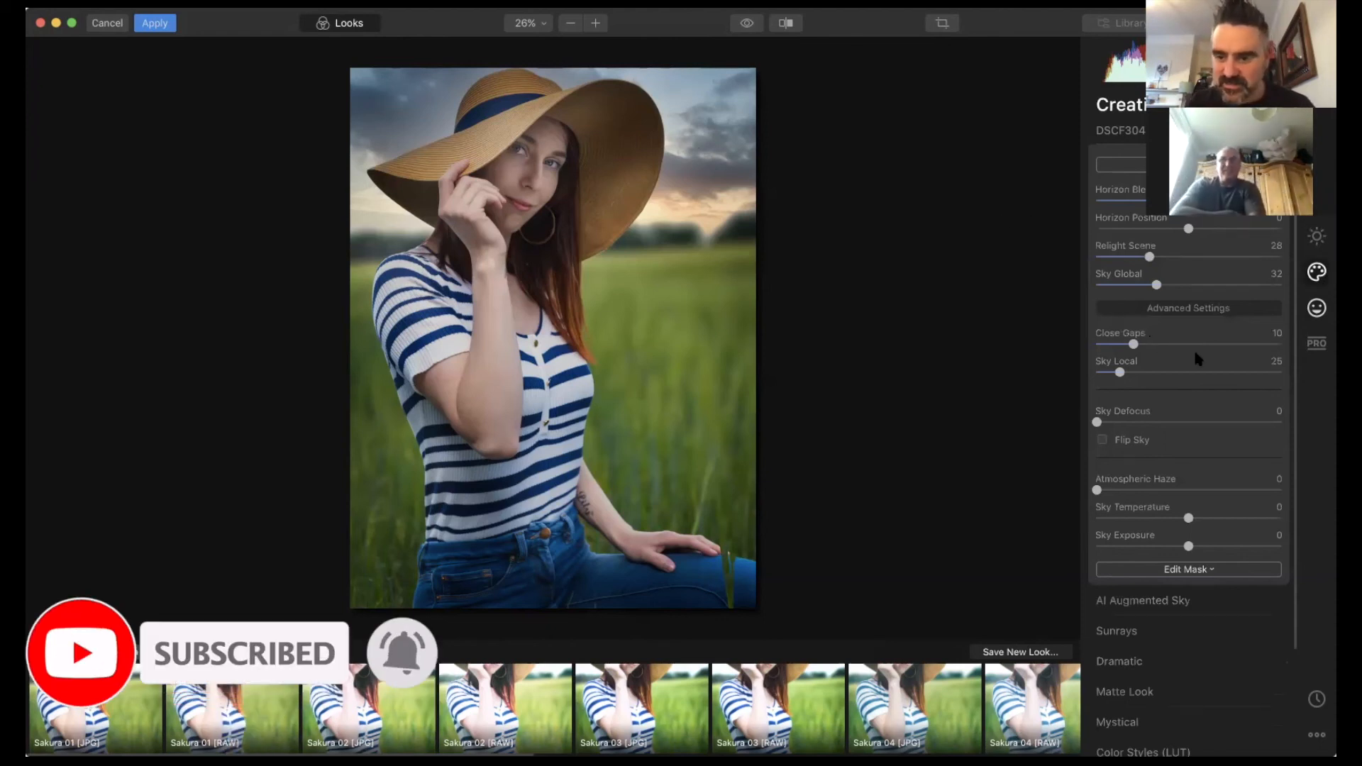
scroll(1198, 359, down, 2)
scroll(1193, 351, down, 5)
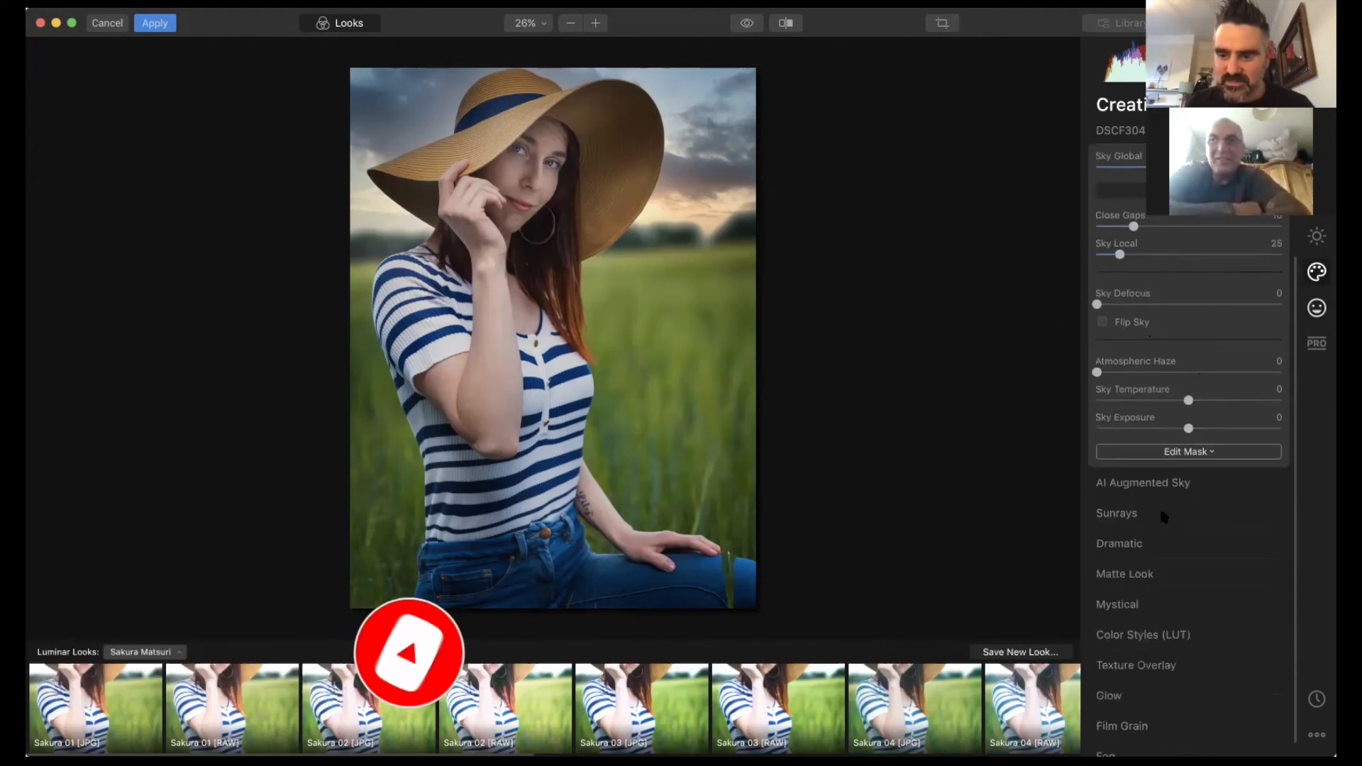
click(1271, 509)
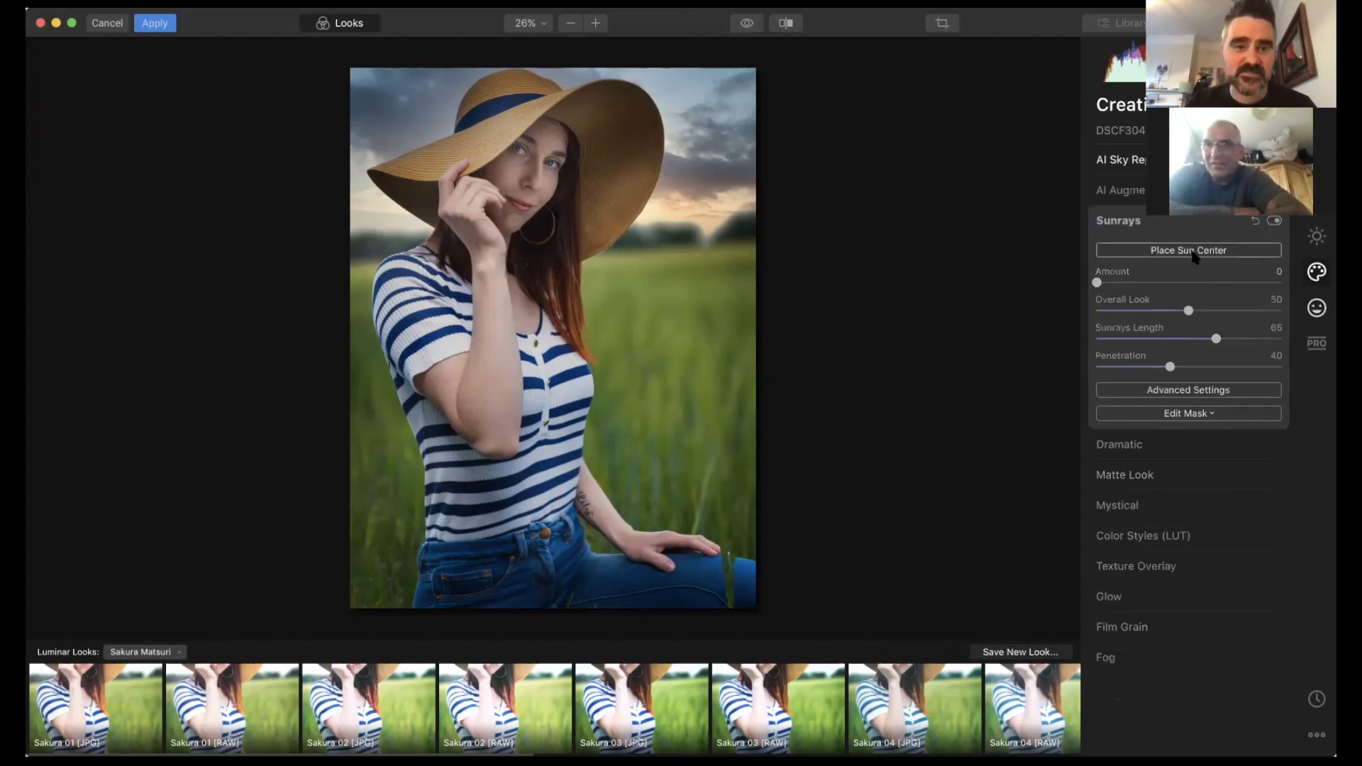
click(1195, 253)
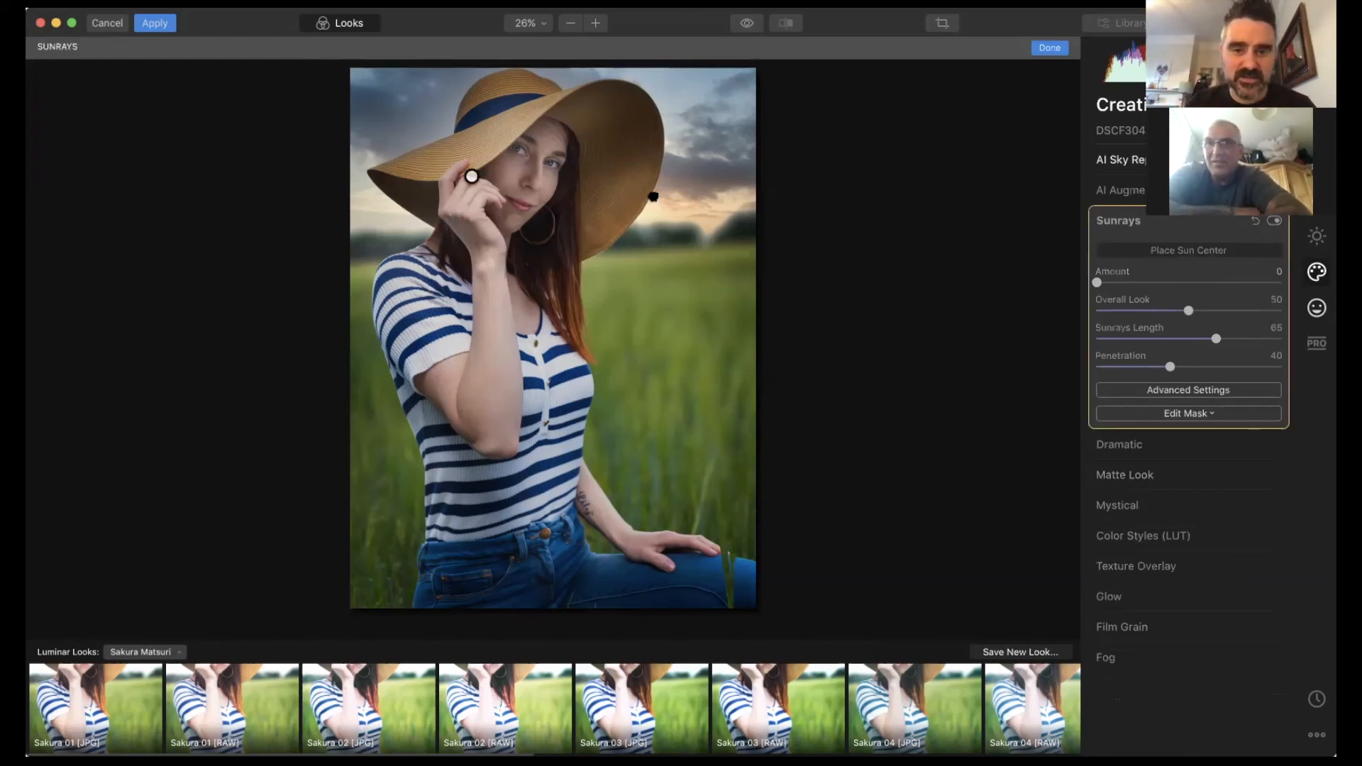
click(649, 210)
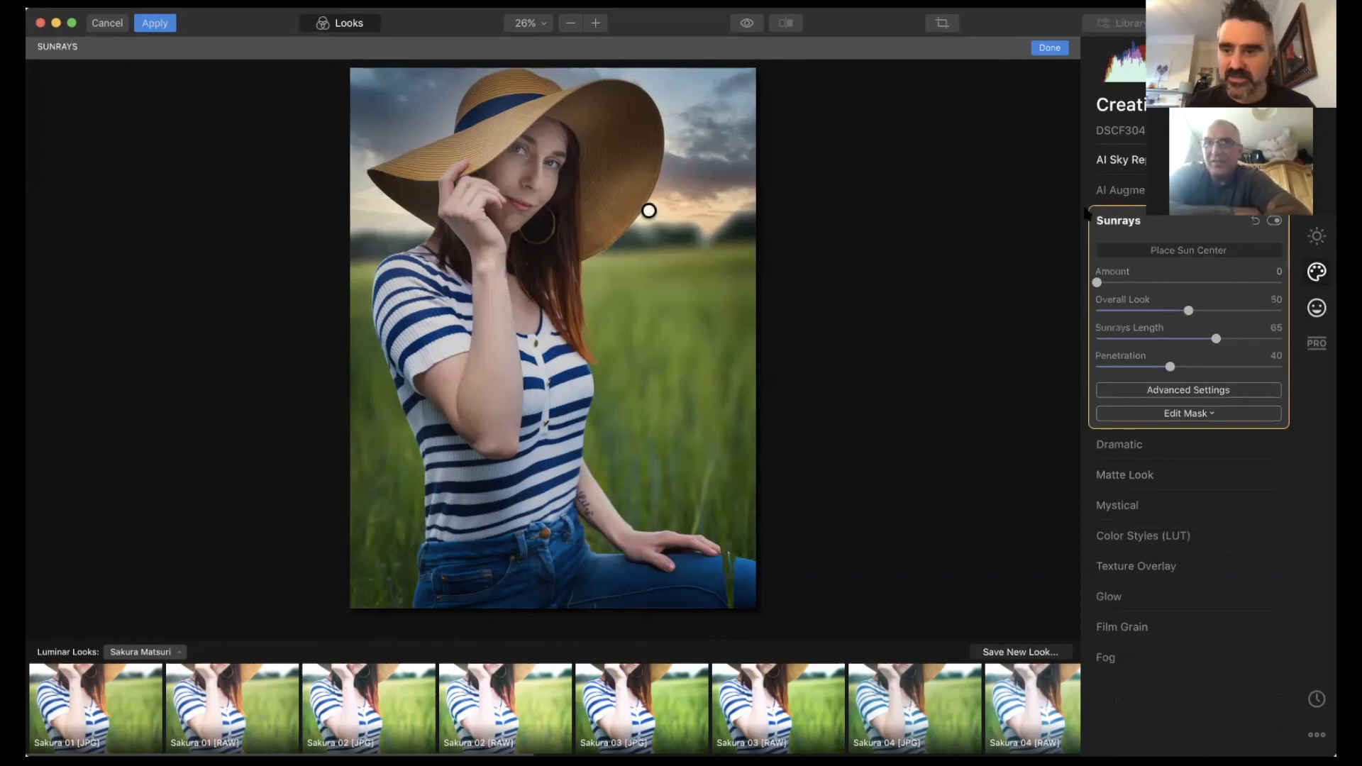
drag(1134, 285, 1158, 289)
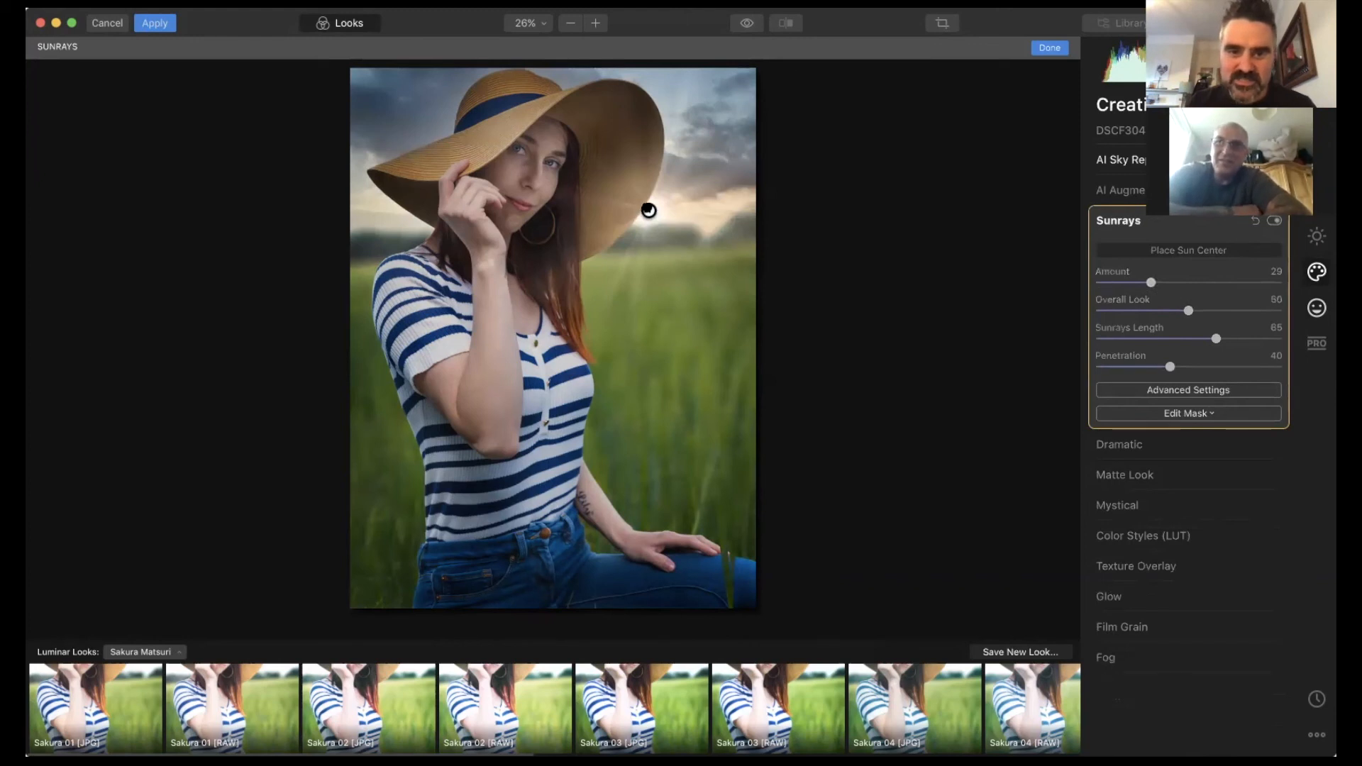
Step: Test the sun center at several spots over the hat and sky and settle it behind the brim's lower outer edge, just above the horizon
drag(644, 207, 643, 208)
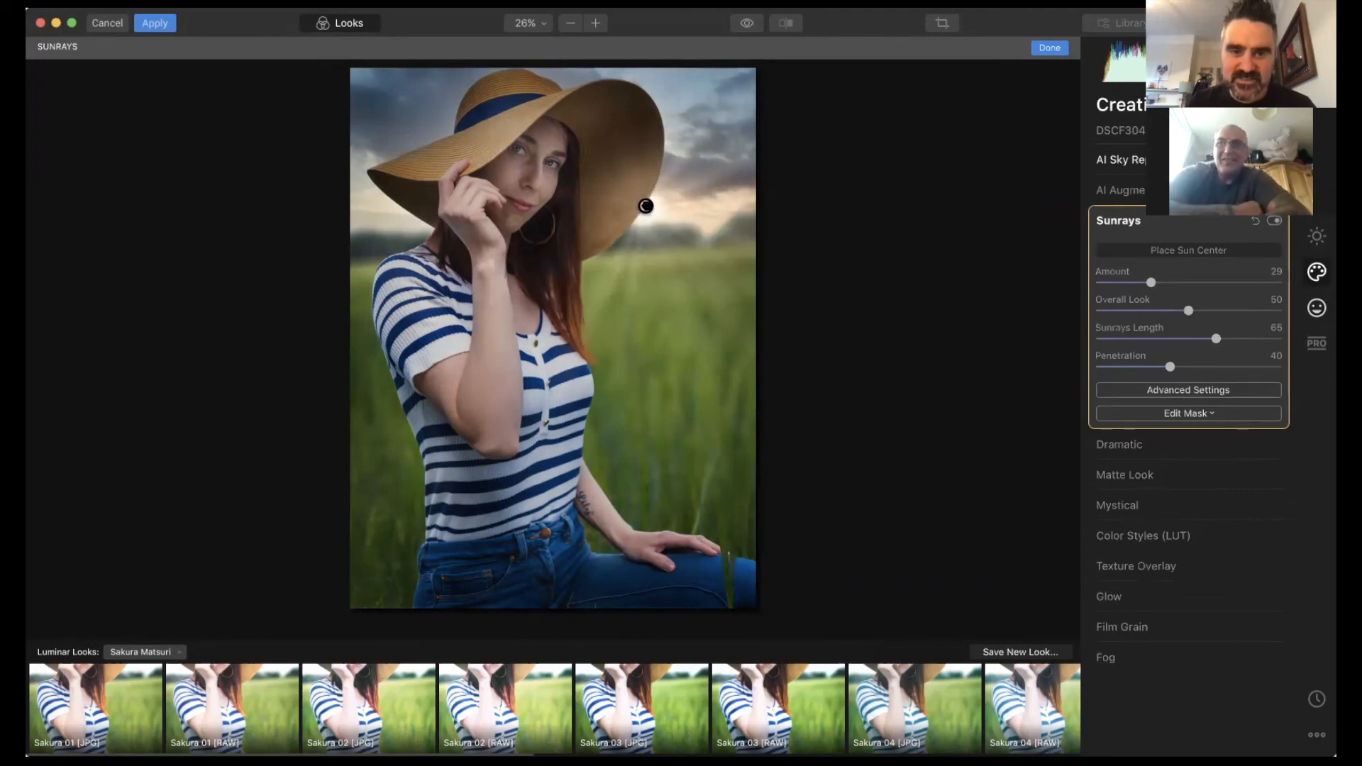
drag(644, 207, 651, 207)
click(657, 170)
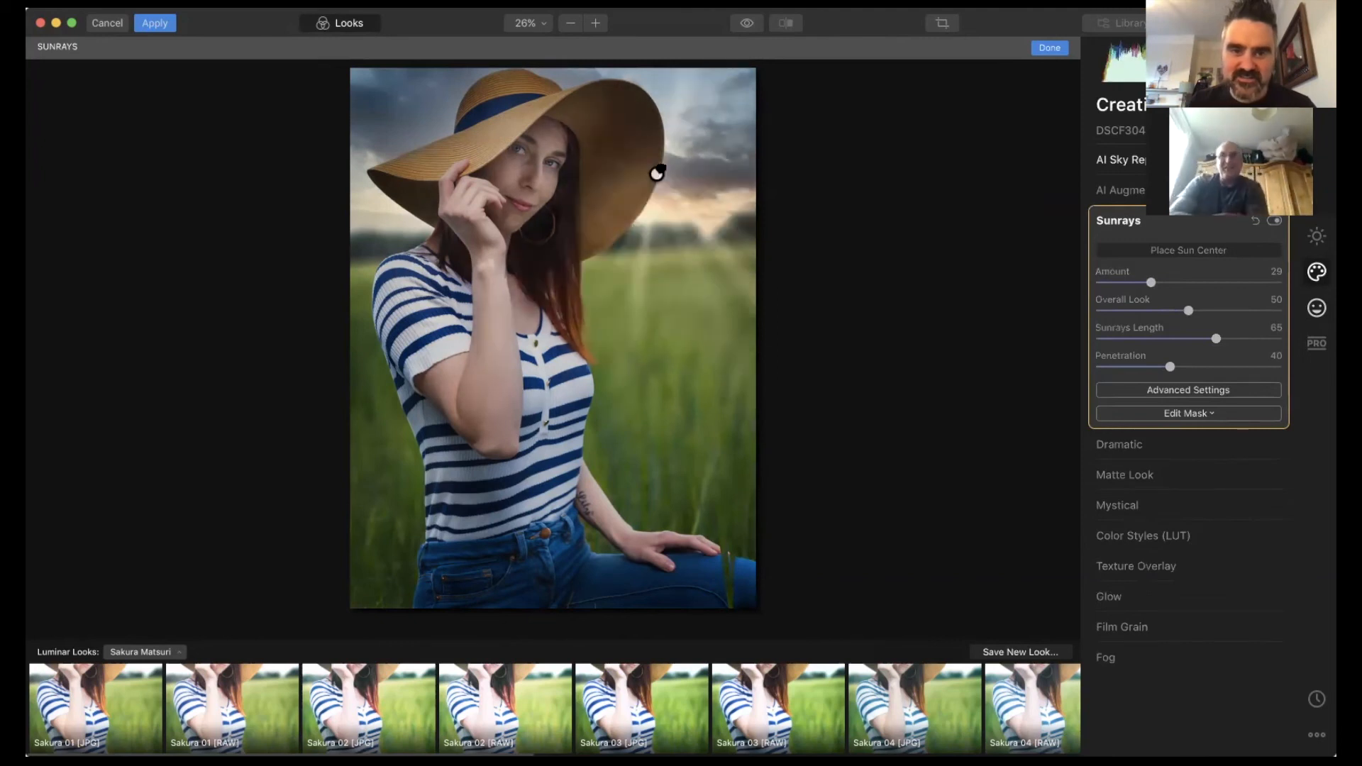
click(683, 187)
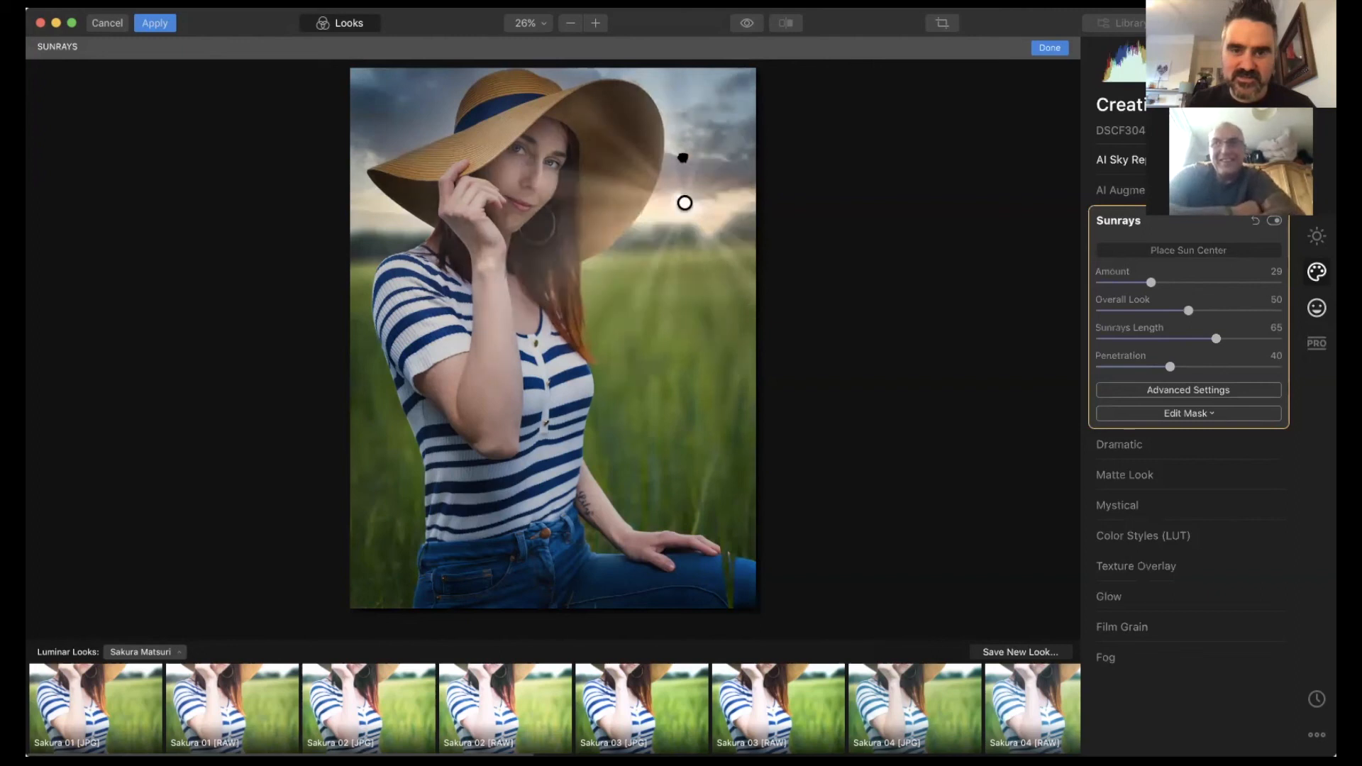
click(685, 147)
click(676, 204)
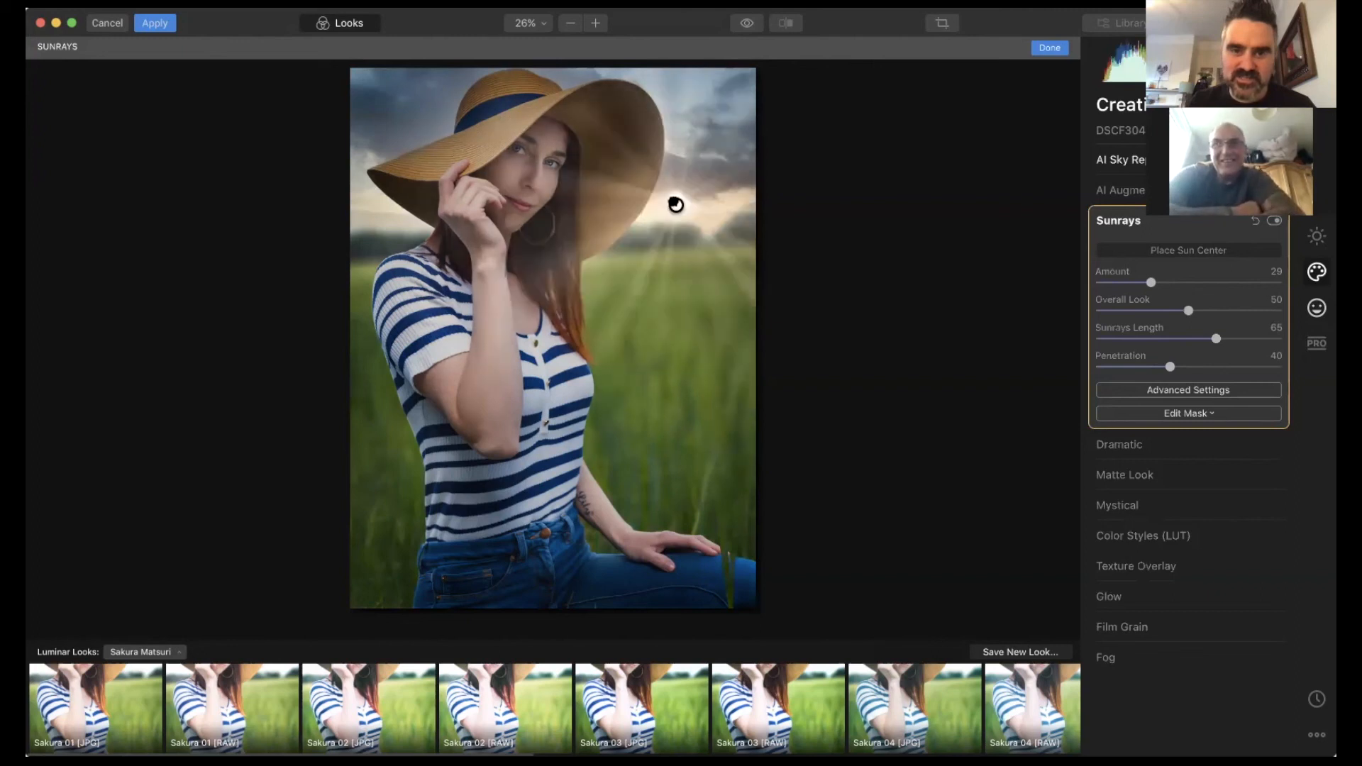
click(676, 155)
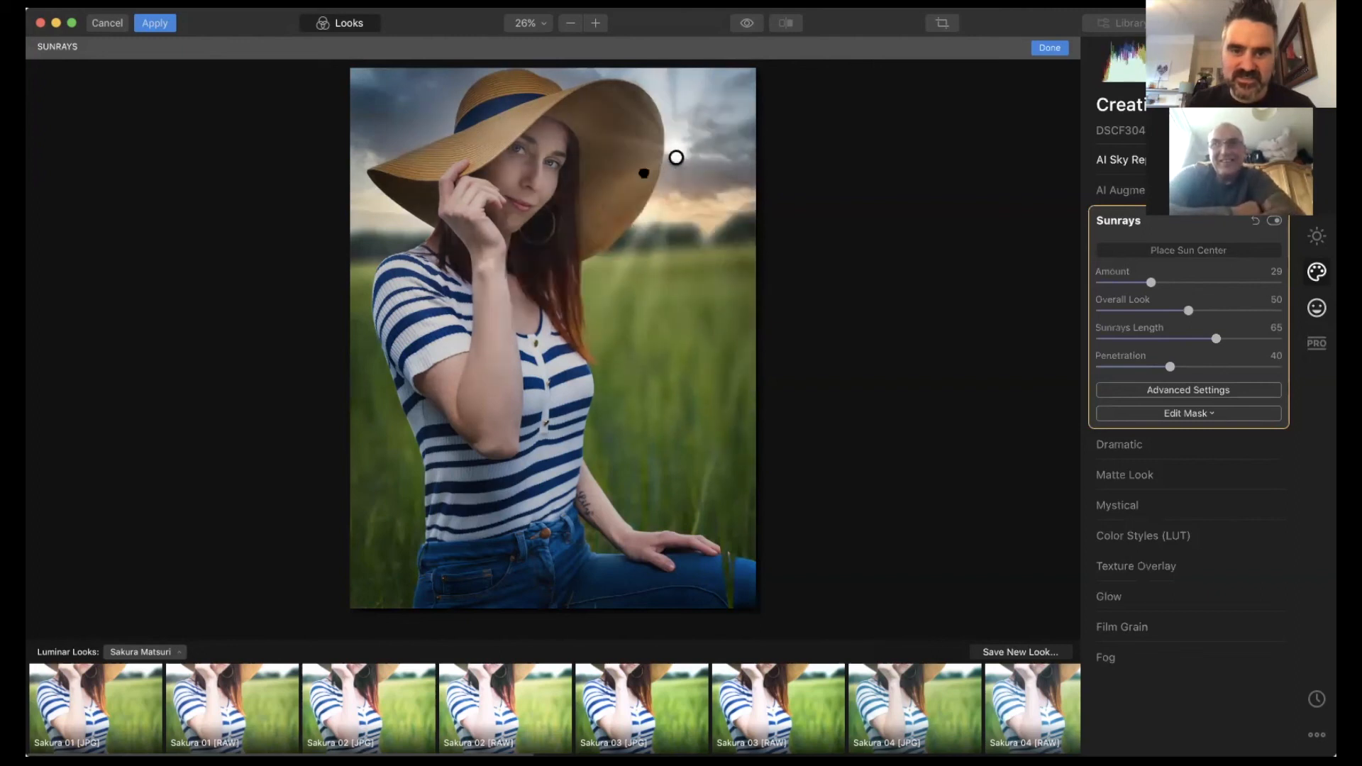
click(623, 178)
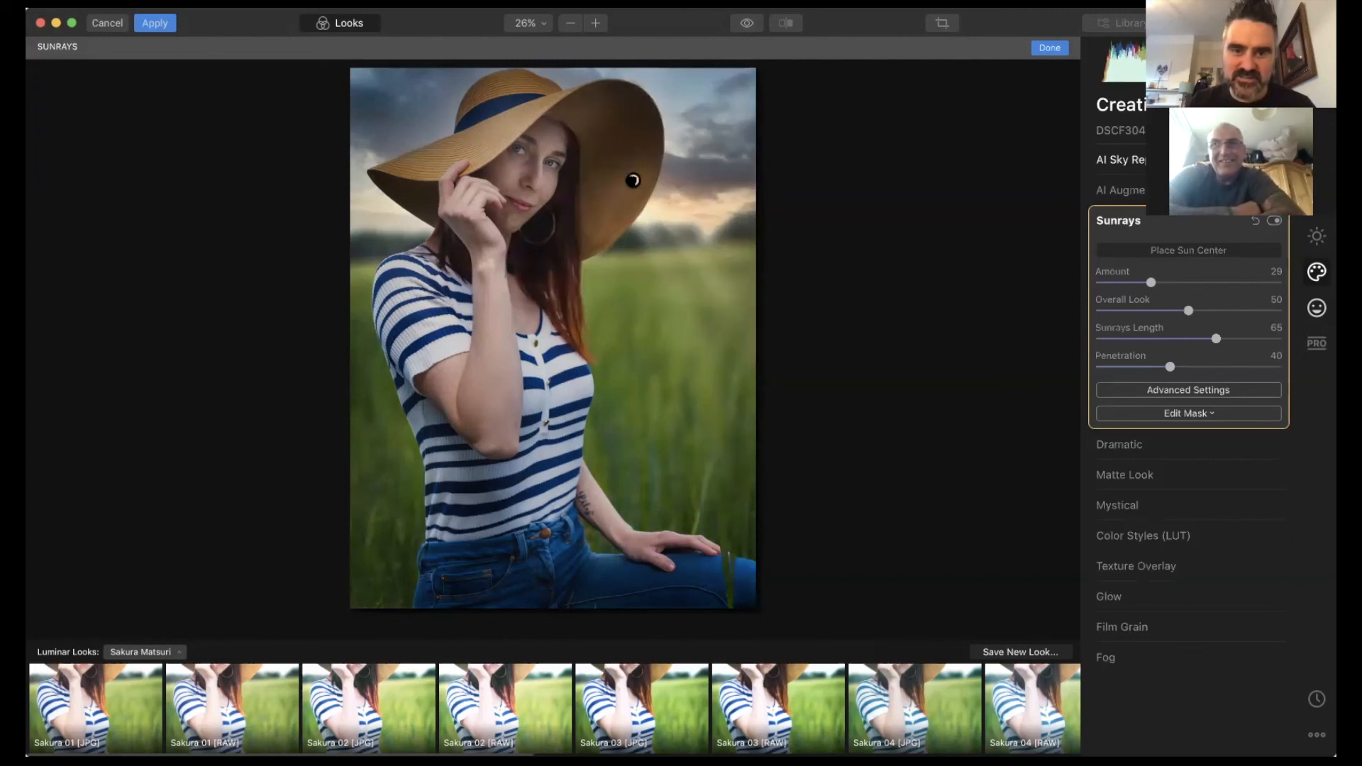
click(636, 199)
click(651, 210)
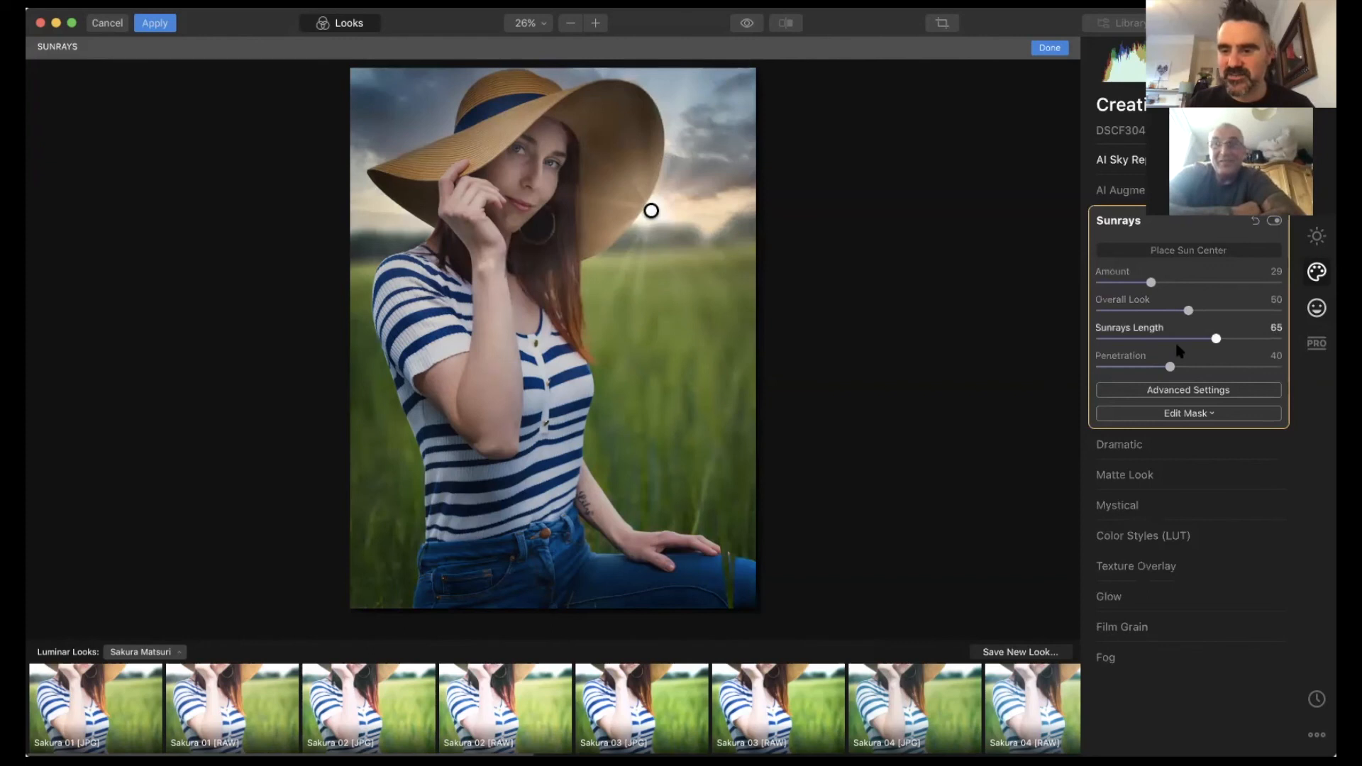
Step: Set the sunrays' Penetration to 18, Sunrays Length to 36 and Overall Look to 15
drag(1153, 367, 1130, 367)
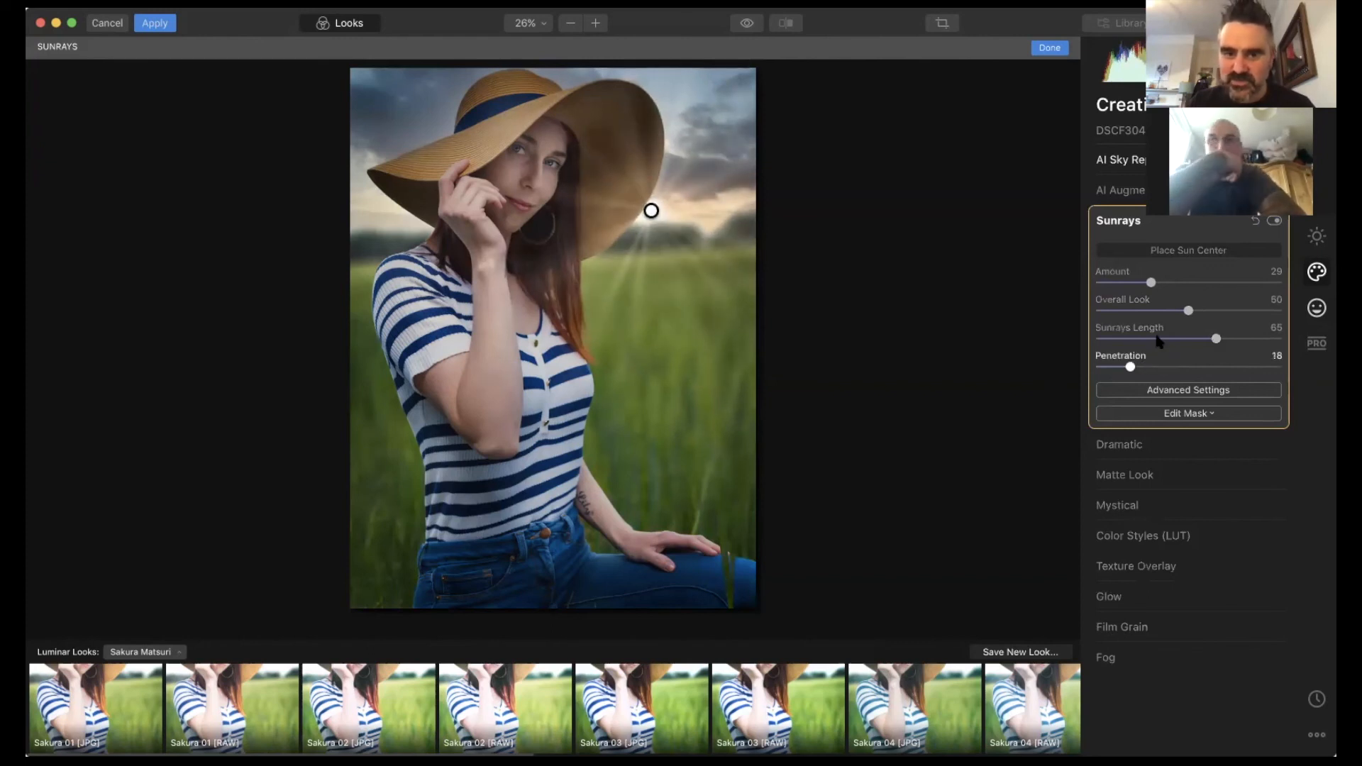
drag(1215, 340, 1163, 339)
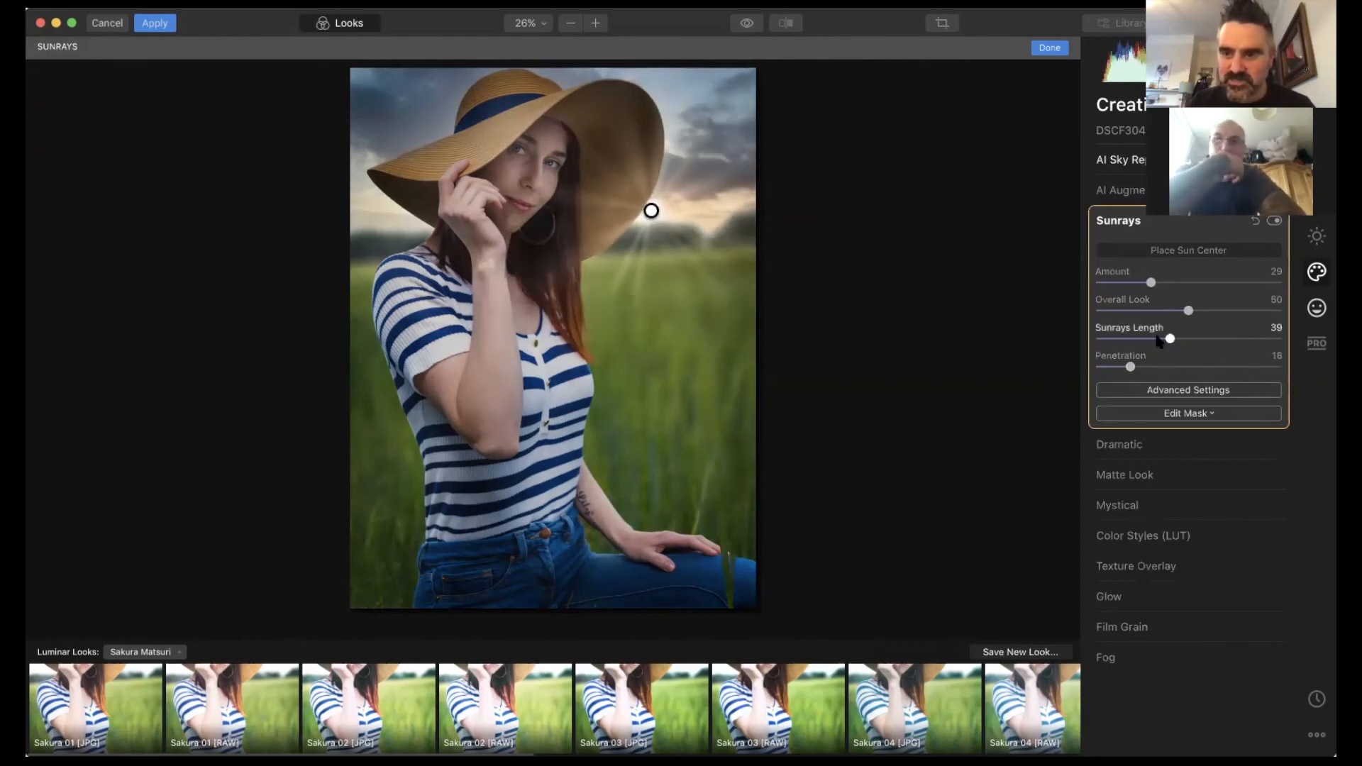
click(1128, 312)
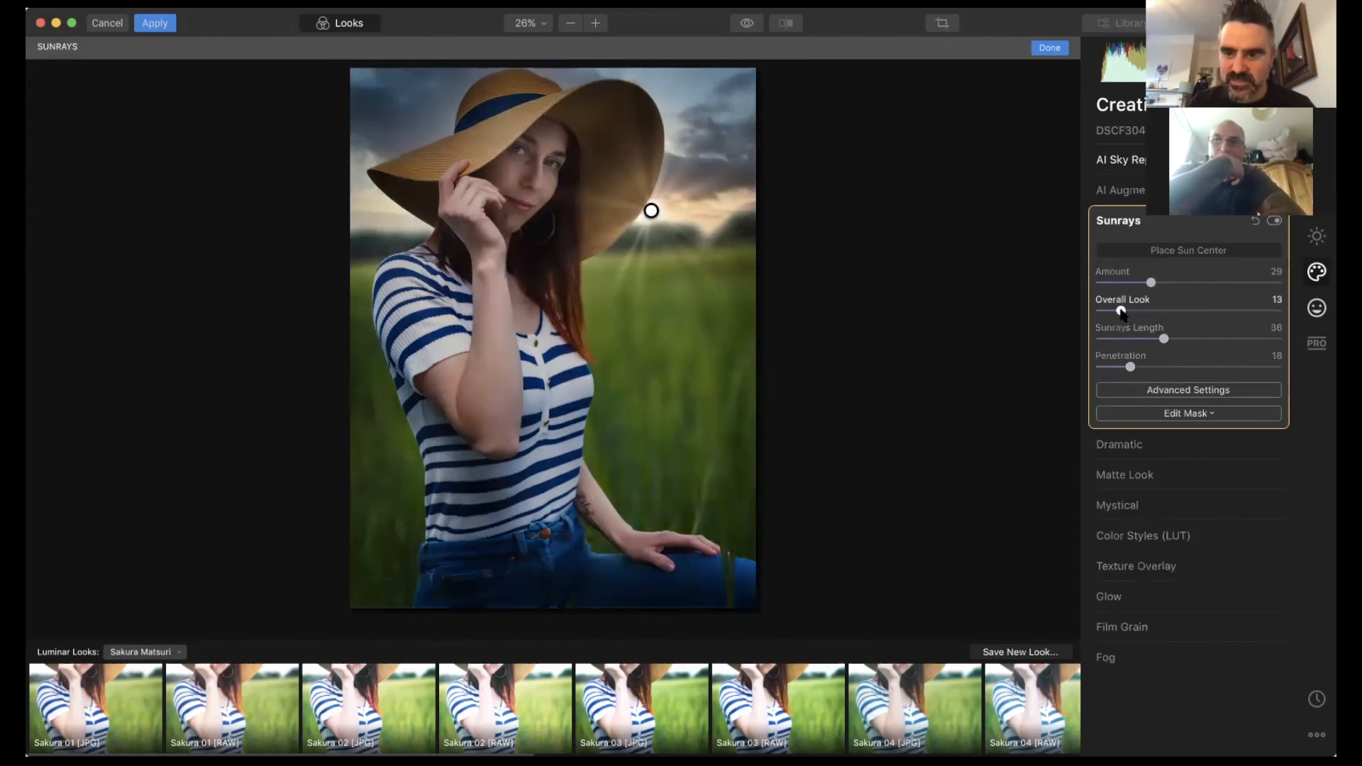
Step: Warm the sun effect in the advanced Sunrays settings with Sun Warmth 72 and Sunrays Warmth 59
click(1190, 391)
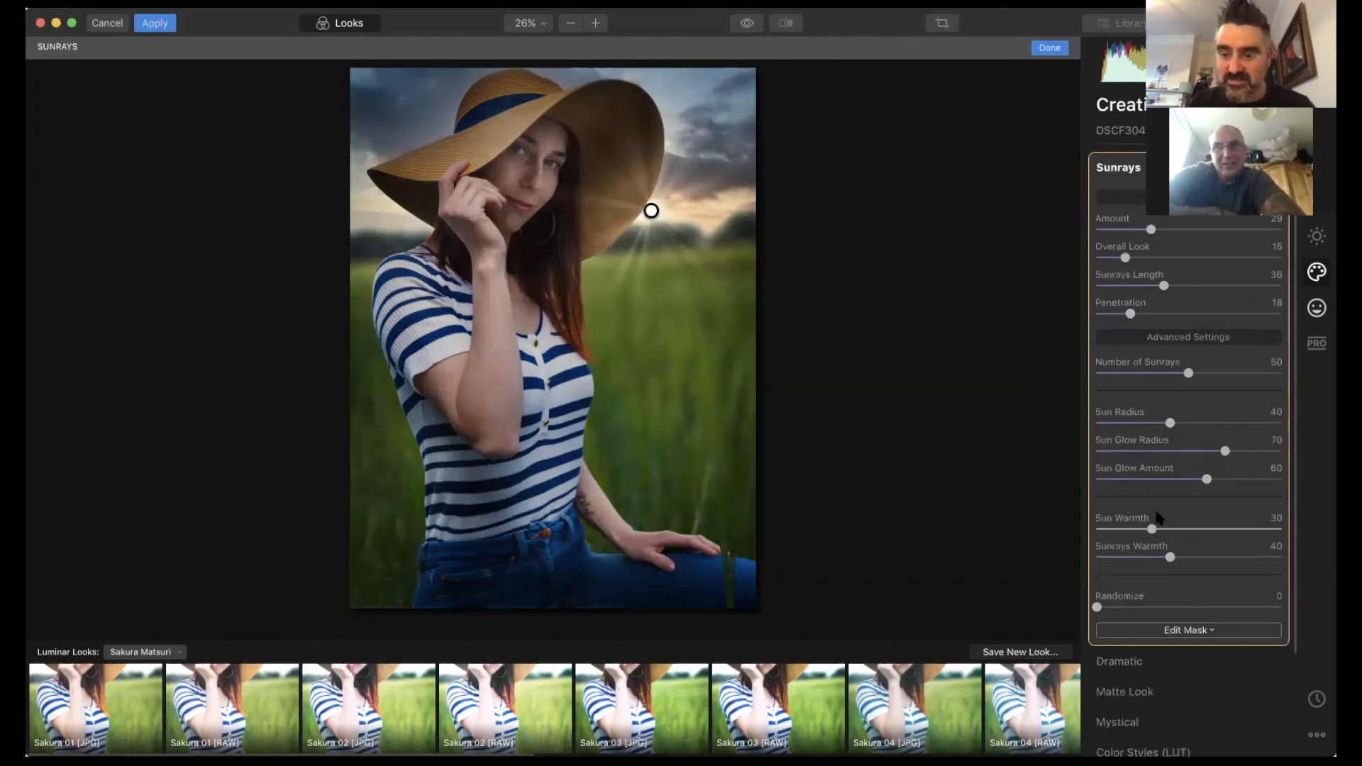
scroll(1207, 468, down, 2)
drag(1207, 495, 1234, 494)
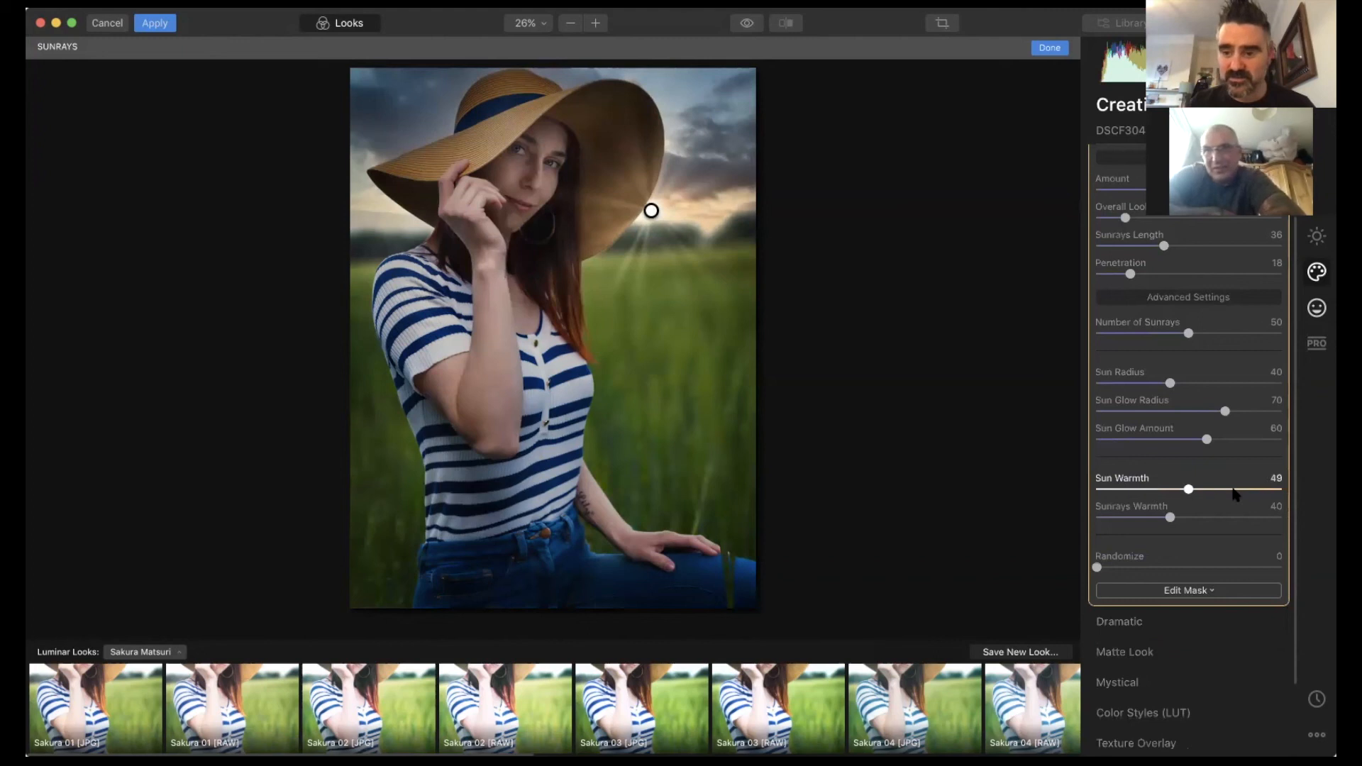
click(1232, 521)
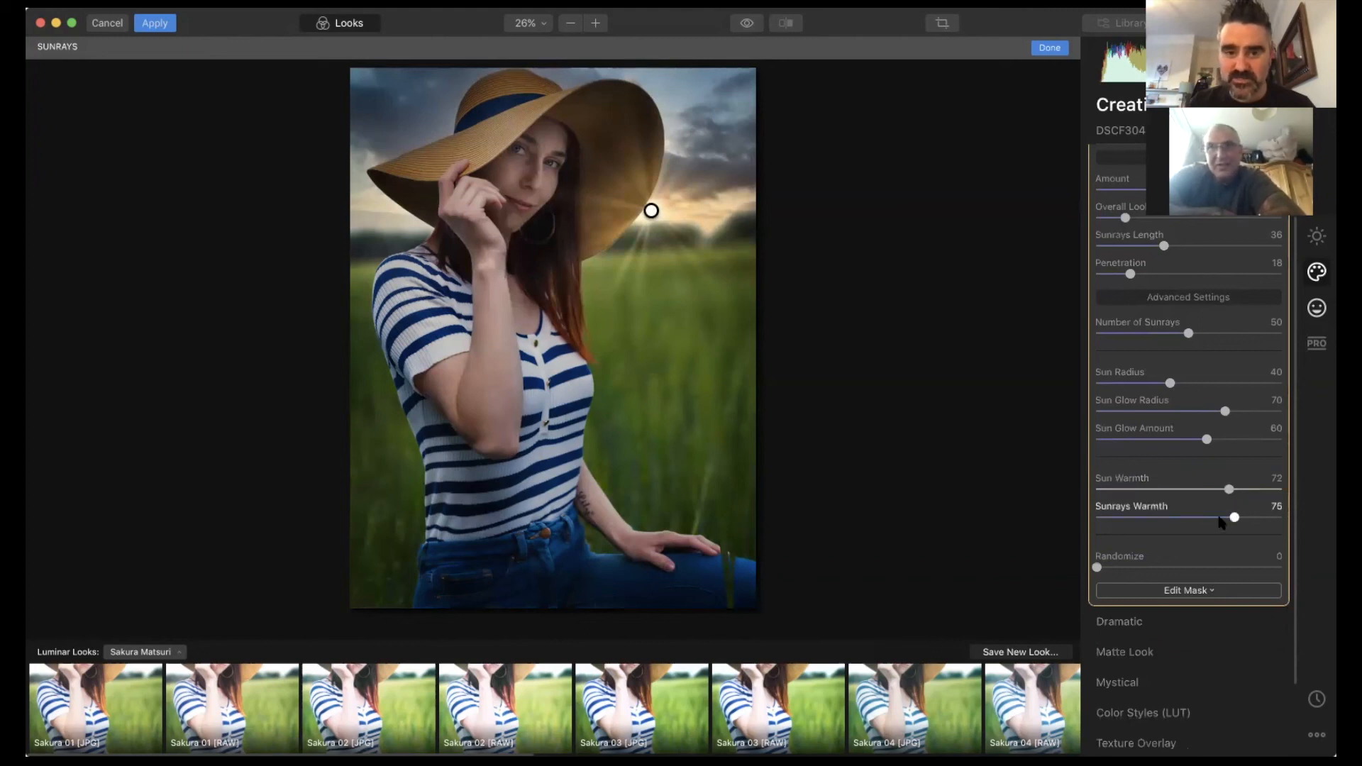
drag(1220, 521, 1210, 519)
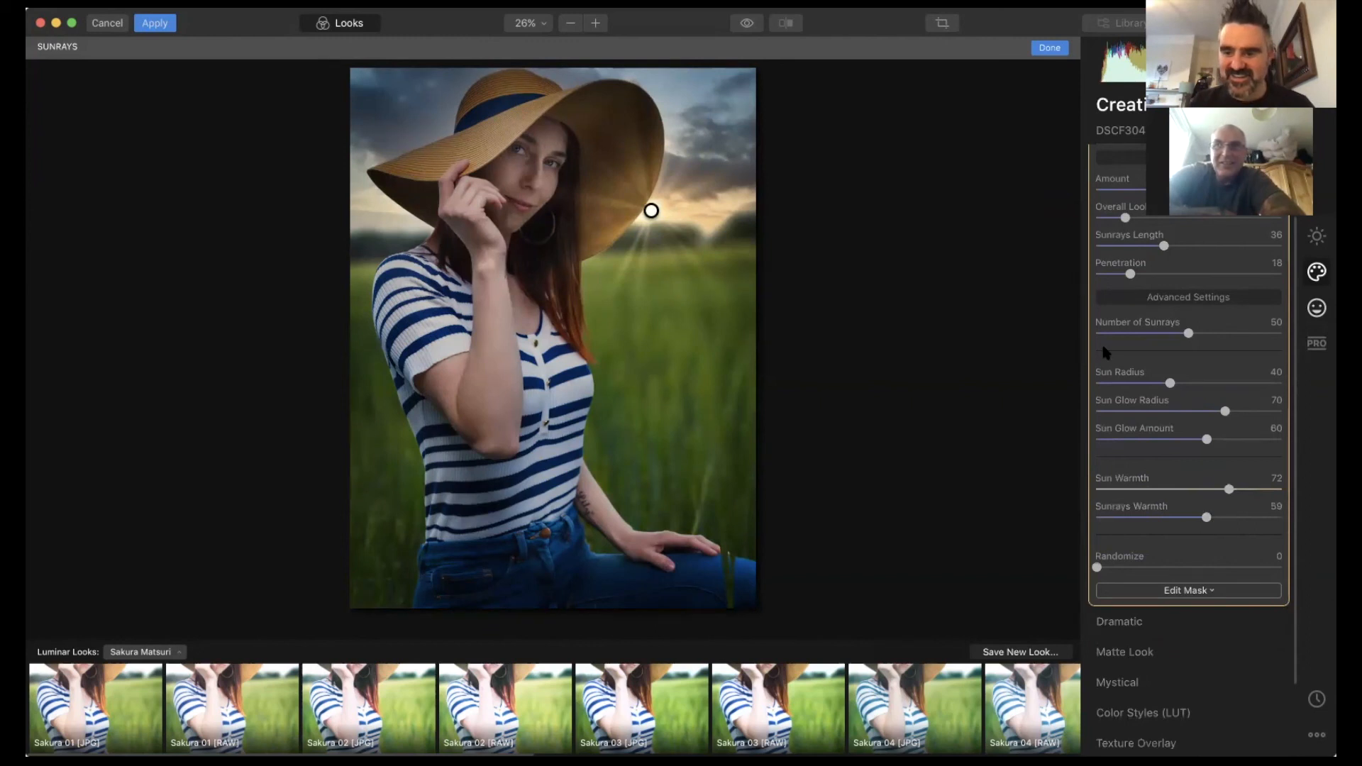
Step: Review the advanced Sunrays settings and set Sun Radius to 41
scroll(1104, 353, down, 2)
scroll(1106, 353, down, 1)
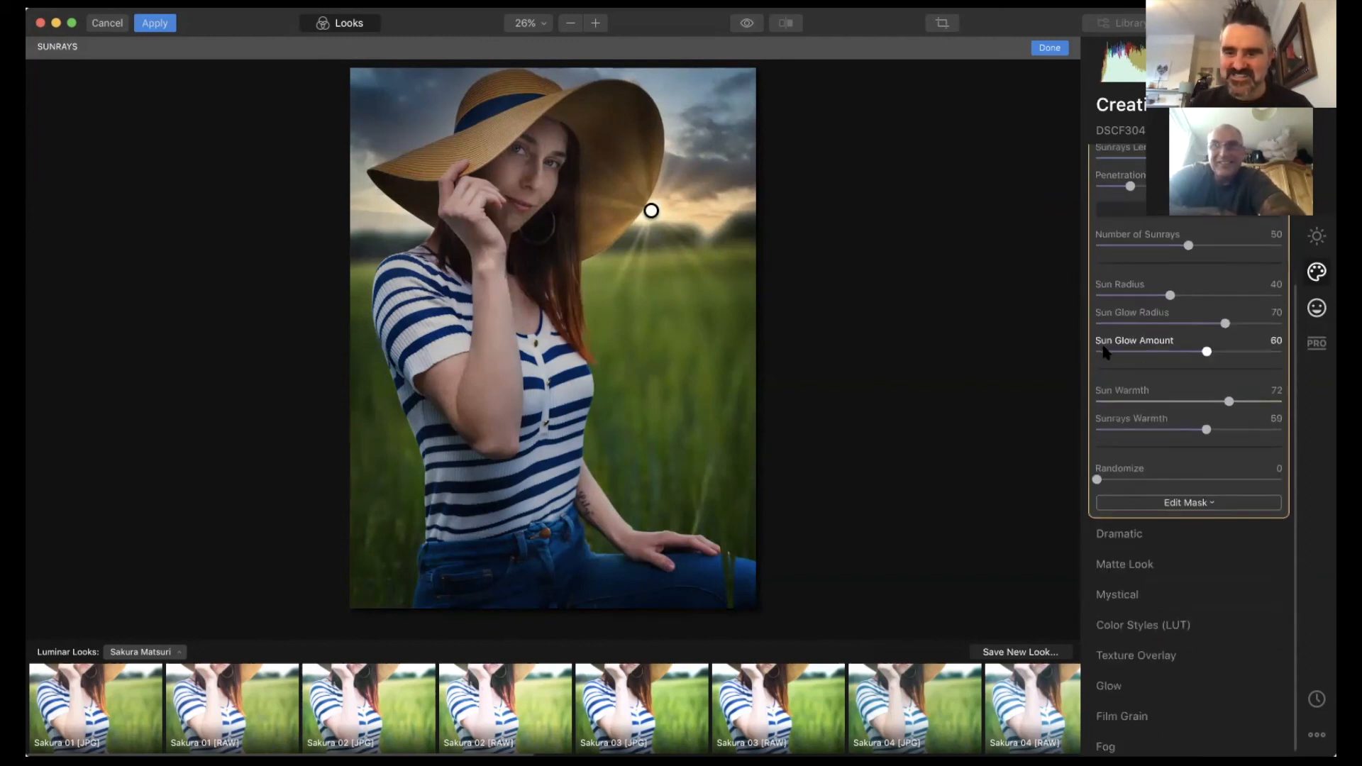
scroll(1105, 353, up, 4)
scroll(1105, 351, up, 2)
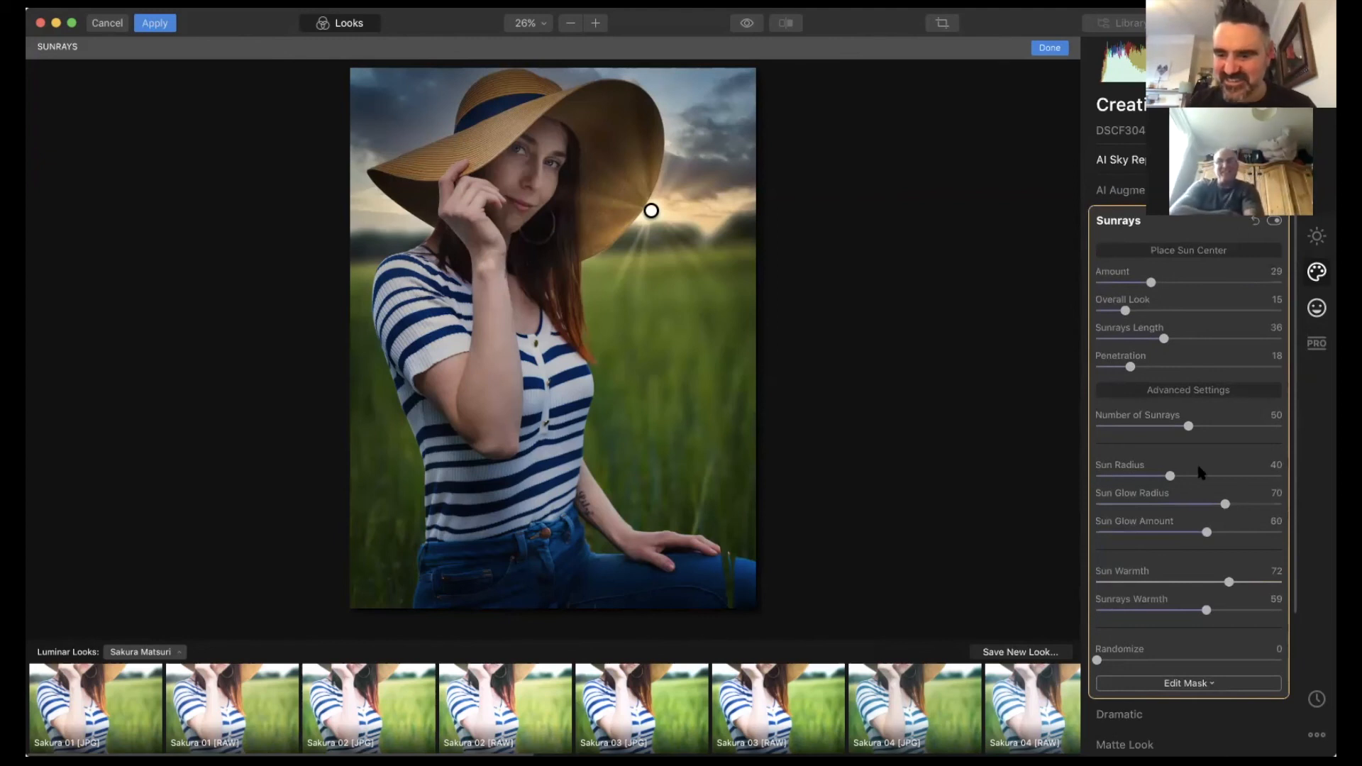
scroll(1201, 472, down, 1)
scroll(1202, 473, down, 1)
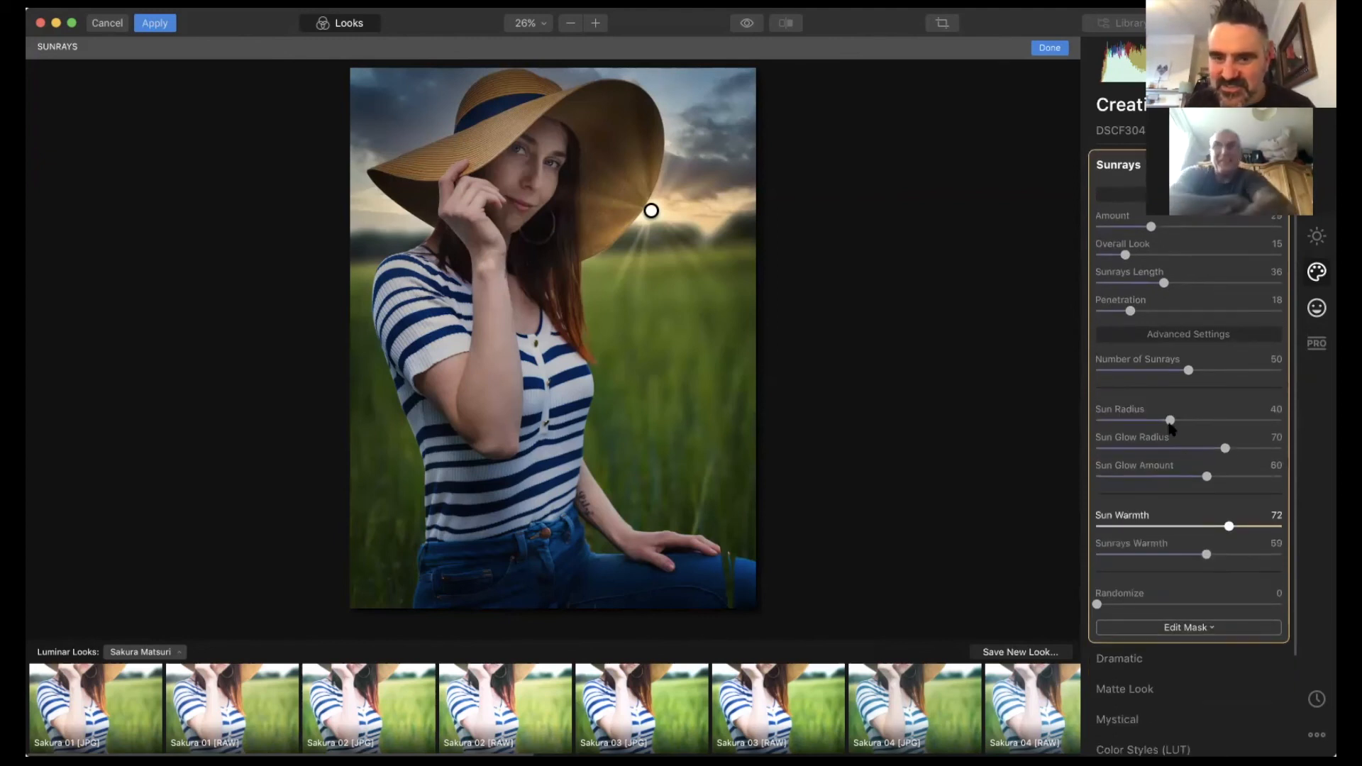
mouse_move(1195, 429)
mouse_down()
mouse_move(1221, 429)
mouse_move(1156, 431)
mouse_move(1173, 435)
mouse_up()
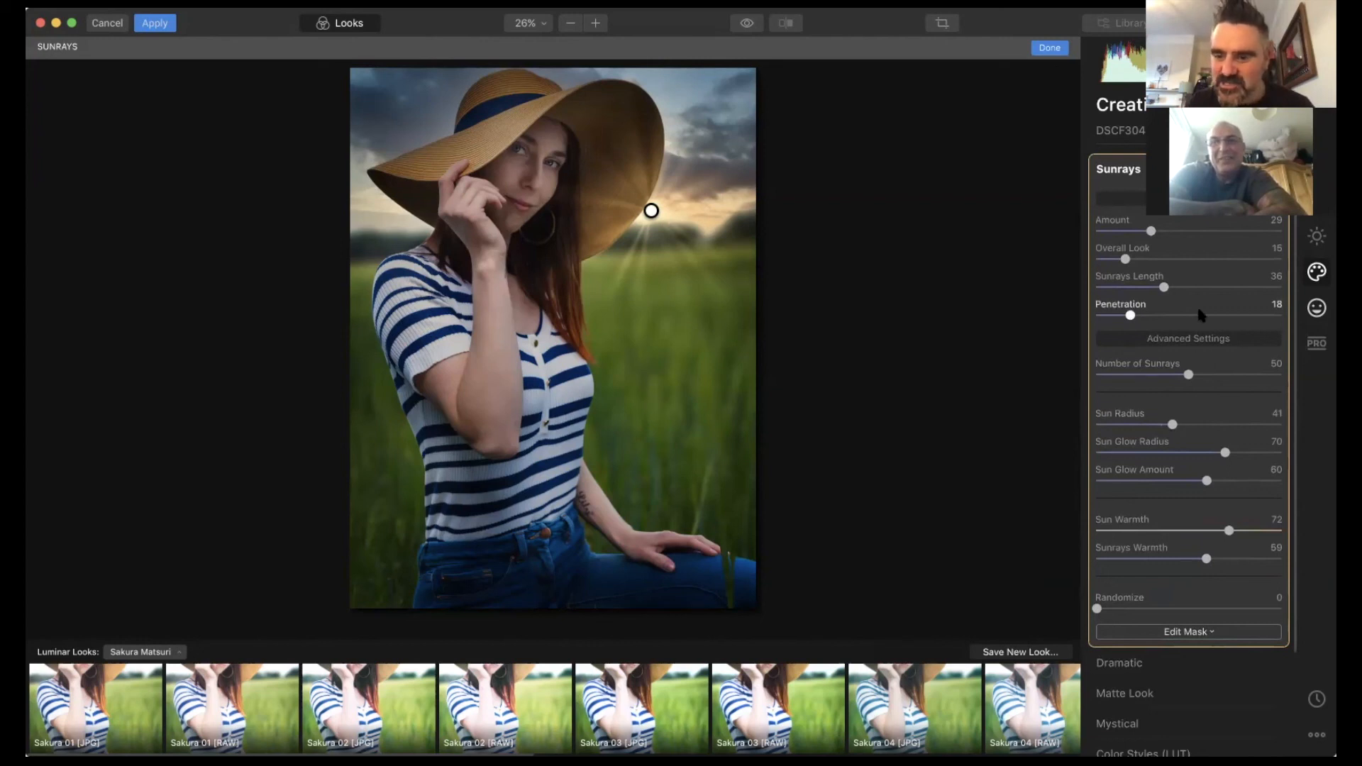
Step: Erase the sunrays from the woman's hat and face with a mask brush at size 100, softness 100% and opacity 100%
click(1212, 633)
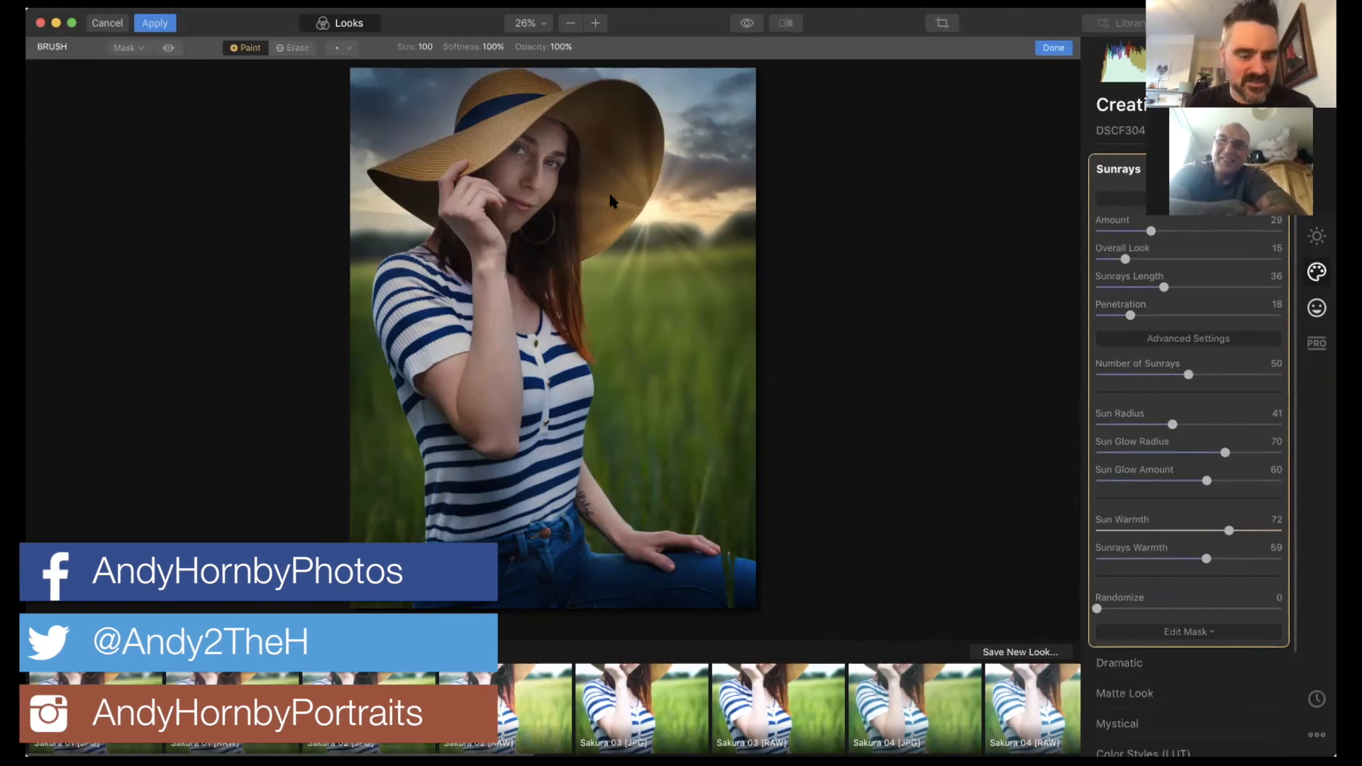
key(alt)
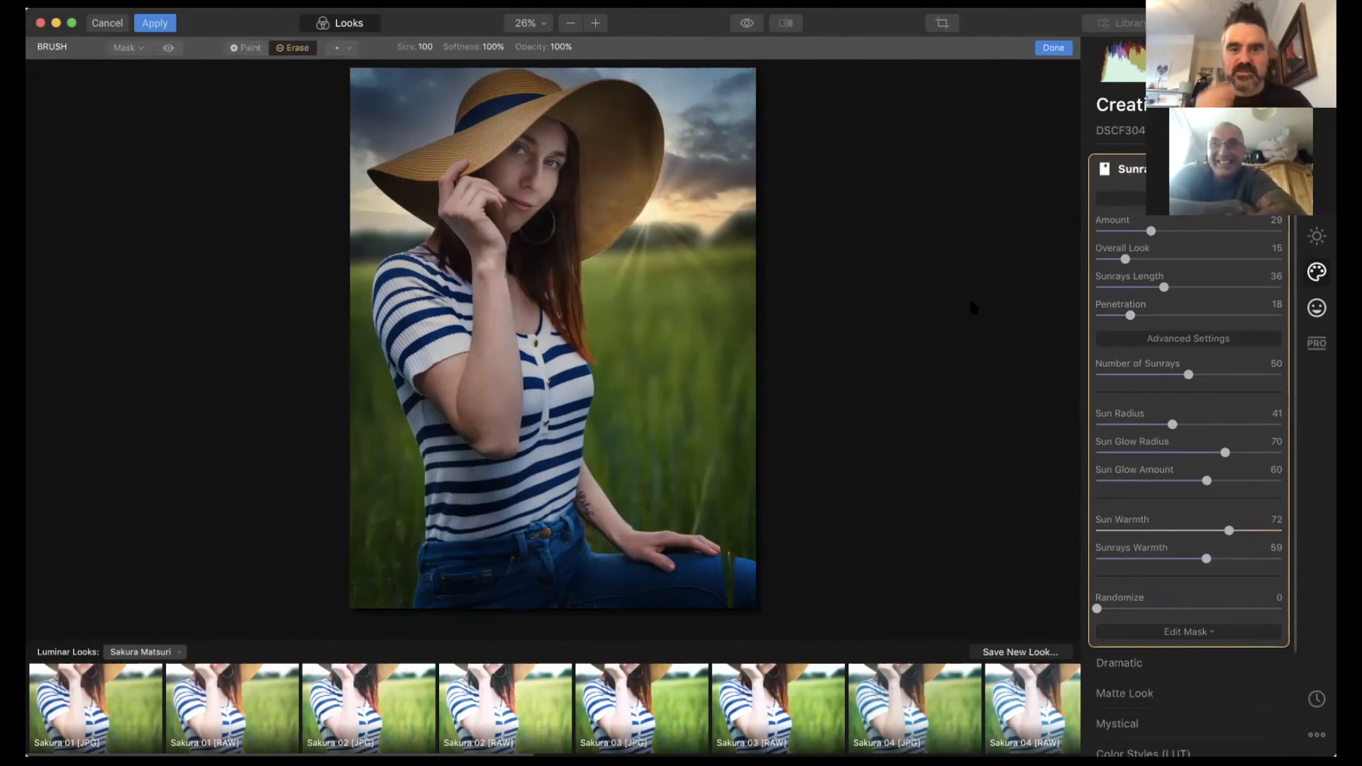
key(alt)
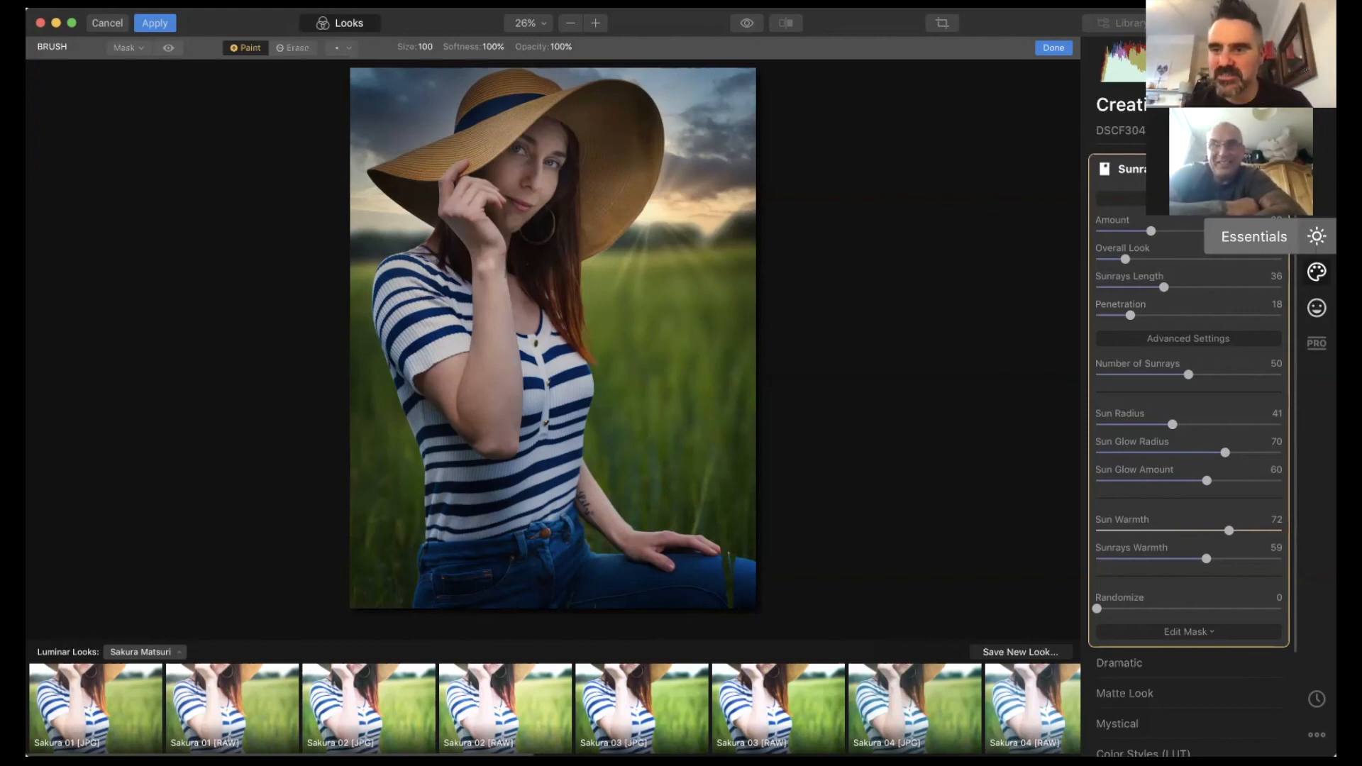
Step: Set AI Accent to 30 and AI Sky Enhancer to 5 in the Essentials AI Enhance tool
click(1318, 240)
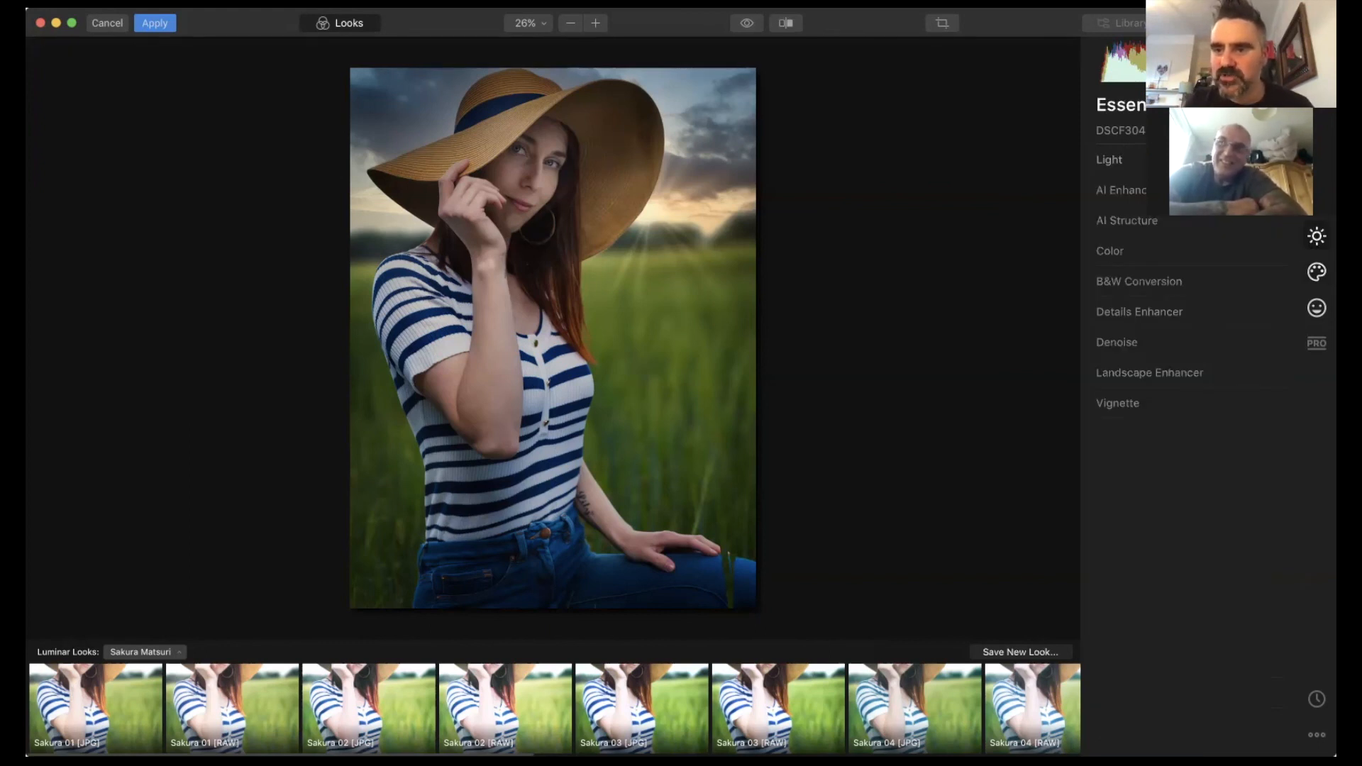
click(1174, 160)
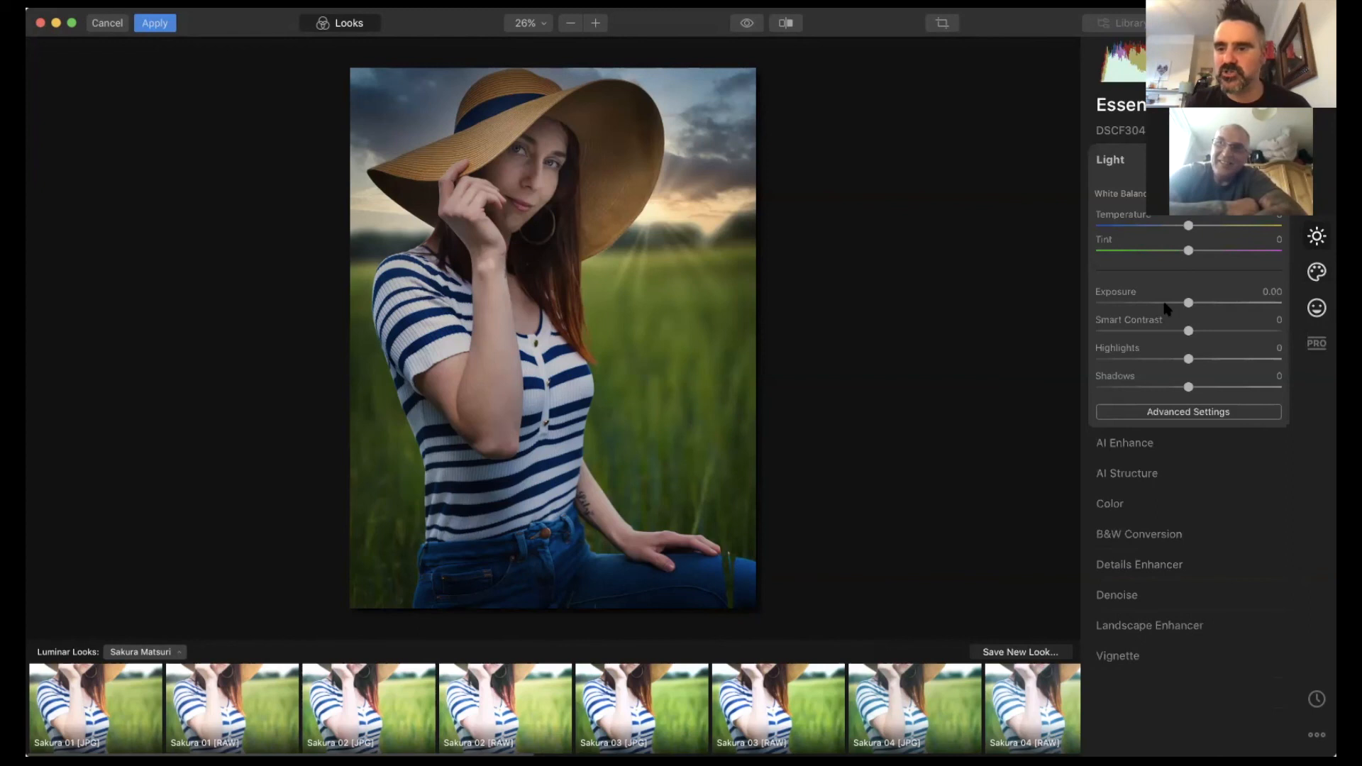
click(1167, 440)
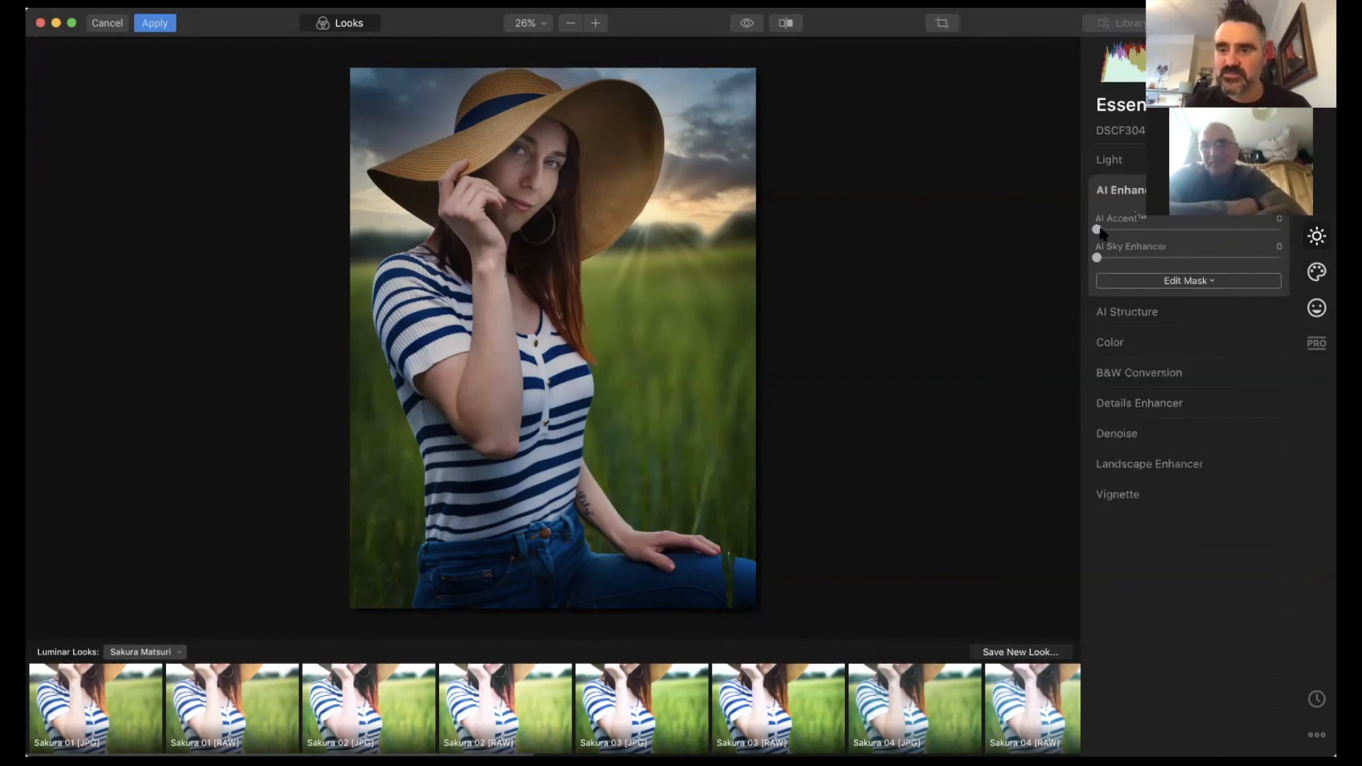
drag(1098, 230, 1157, 227)
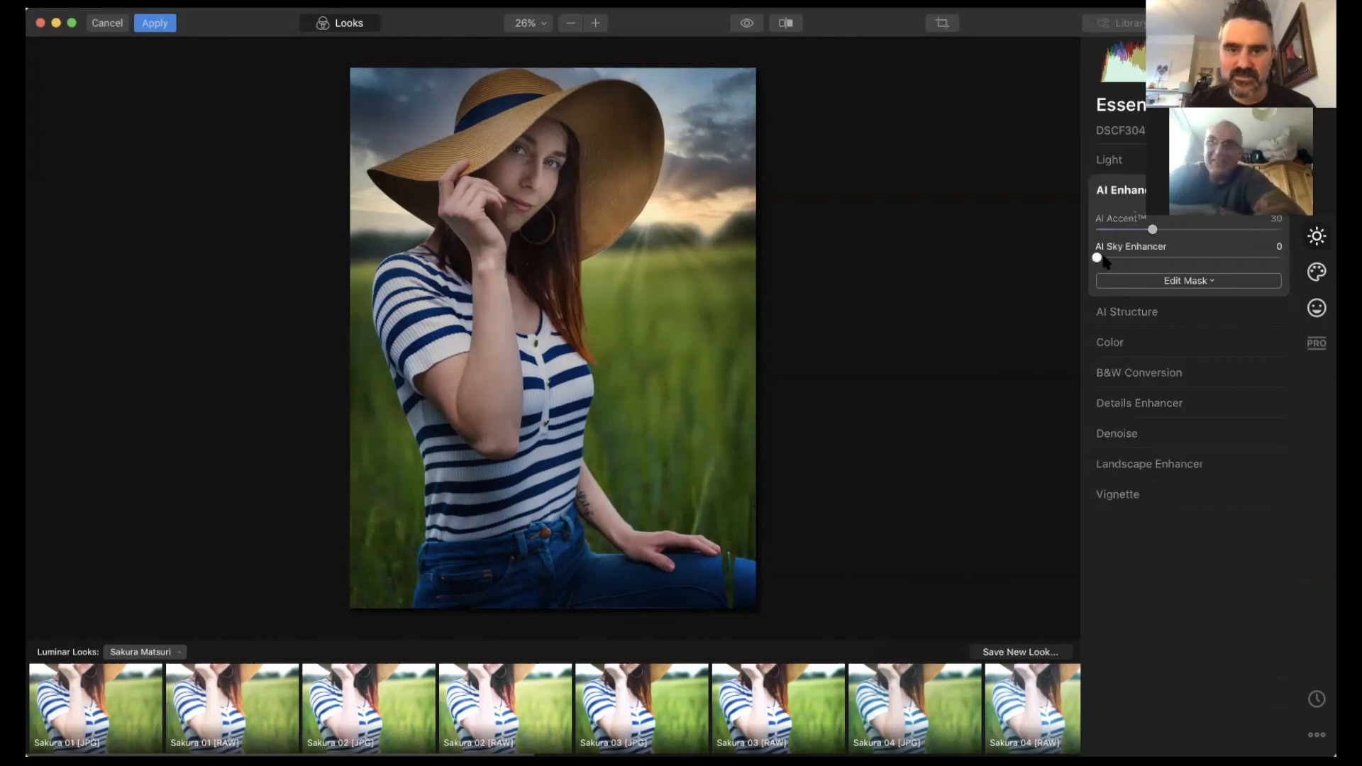
drag(1103, 261, 1109, 259)
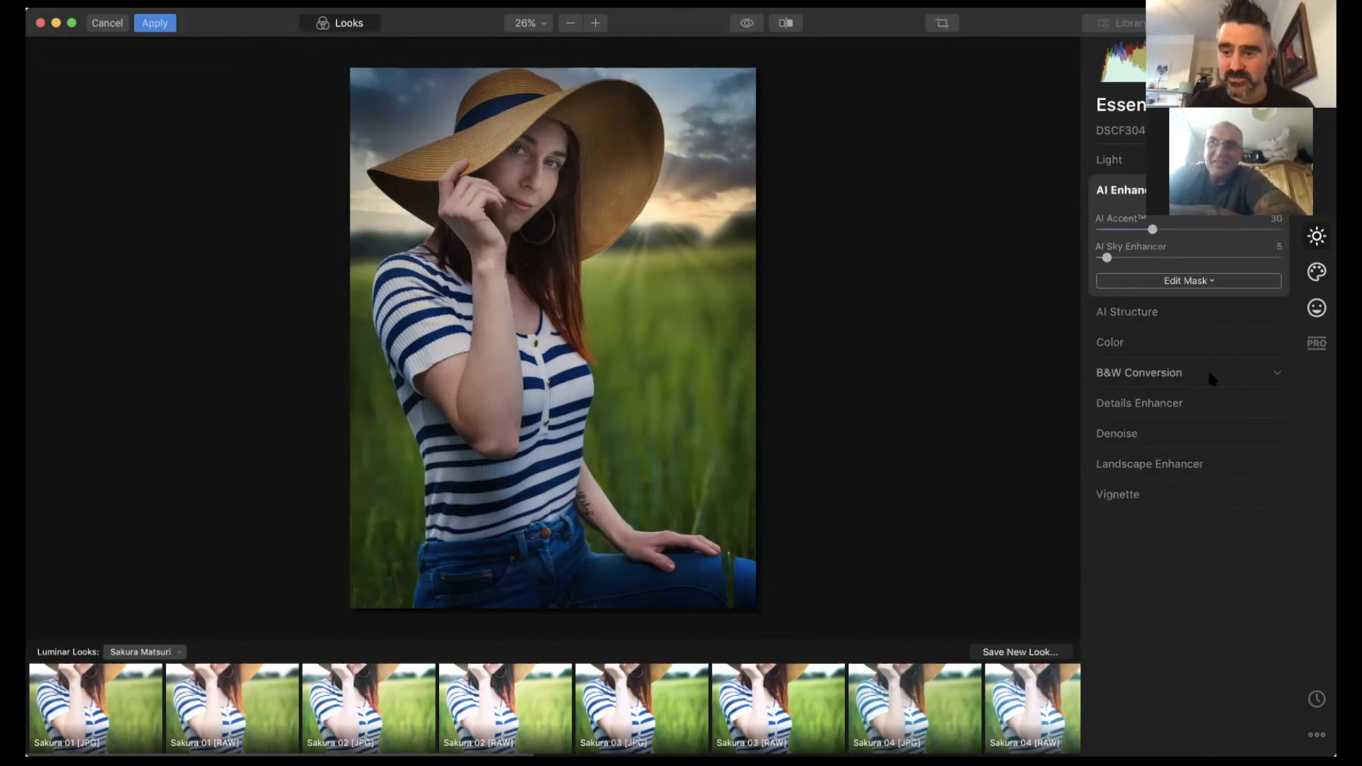
Step: Try a black-and-white conversion with Red luminance at 5, and reset it
click(1199, 367)
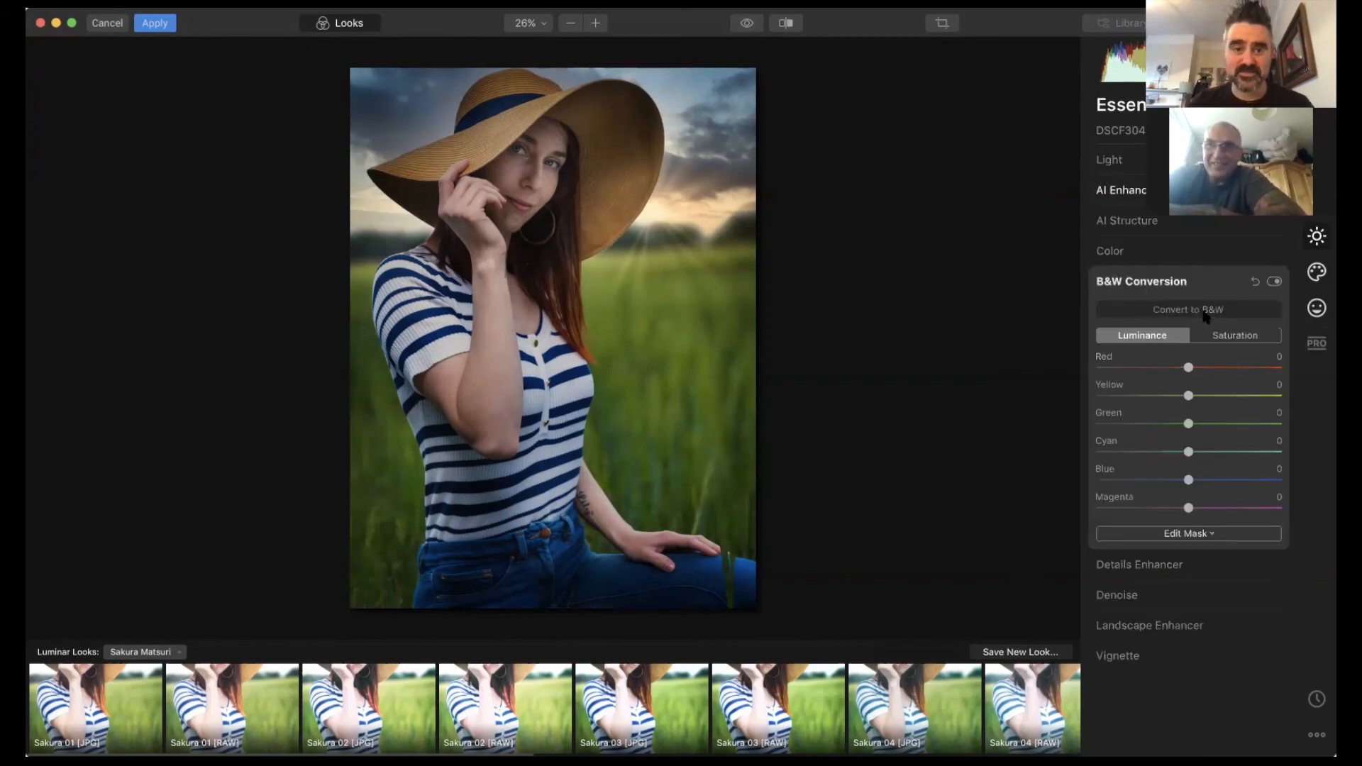
click(1206, 312)
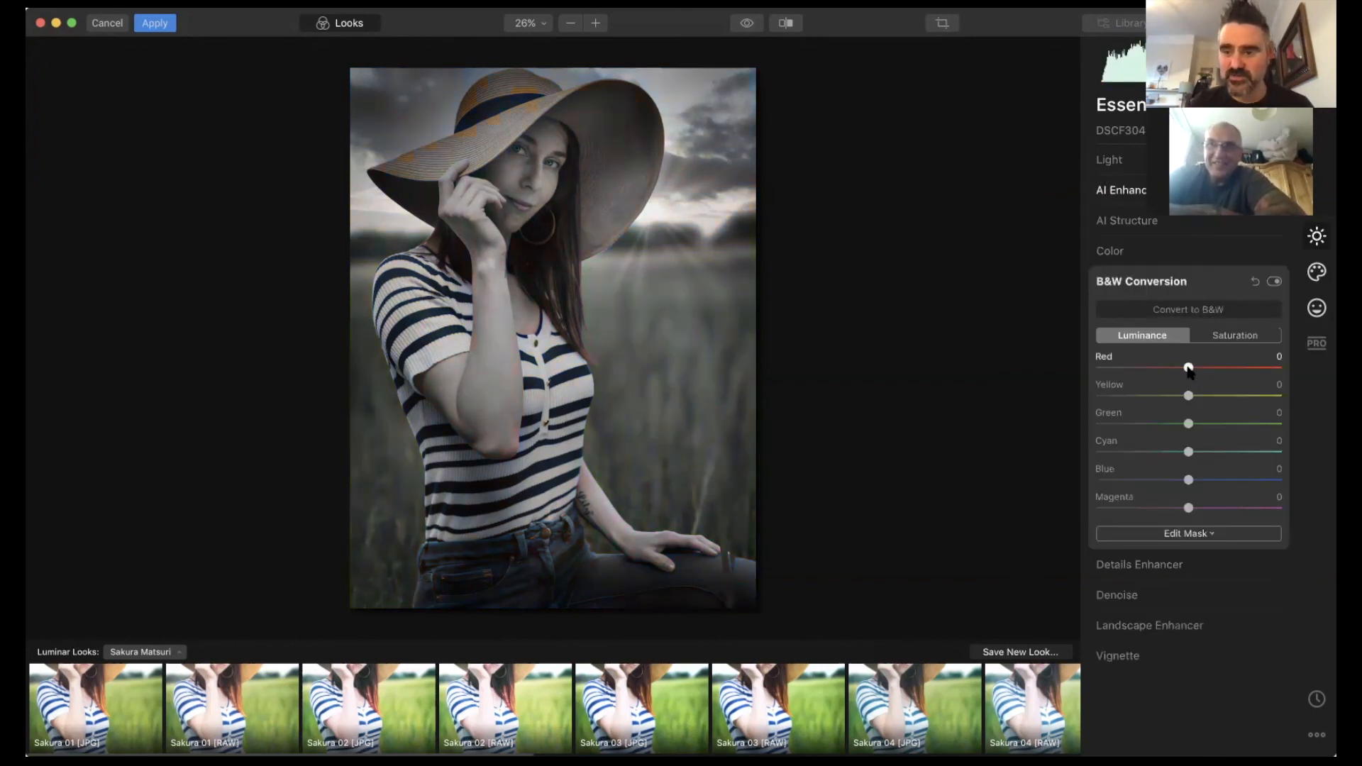
mouse_move(1188, 368)
mouse_down()
mouse_move(1209, 371)
mouse_move(1196, 370)
mouse_up()
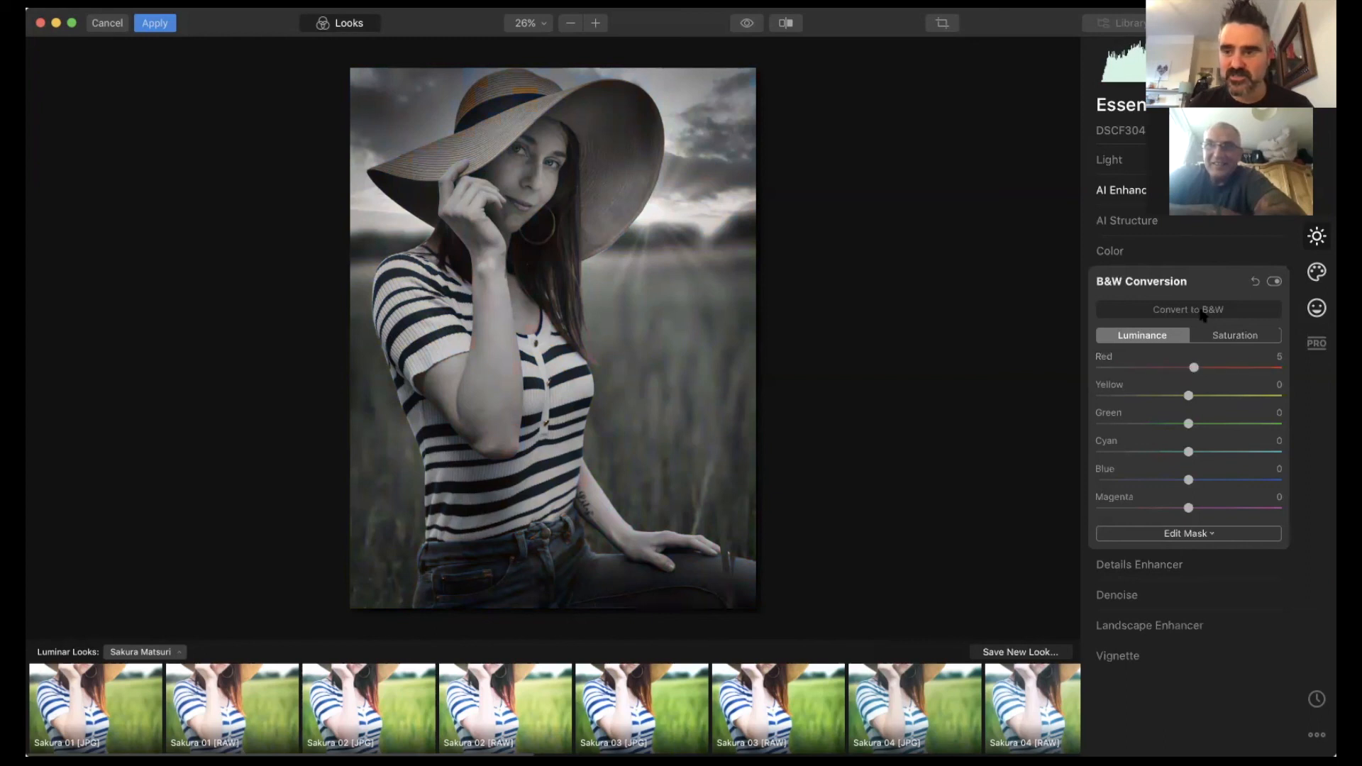
click(1255, 282)
click(1145, 284)
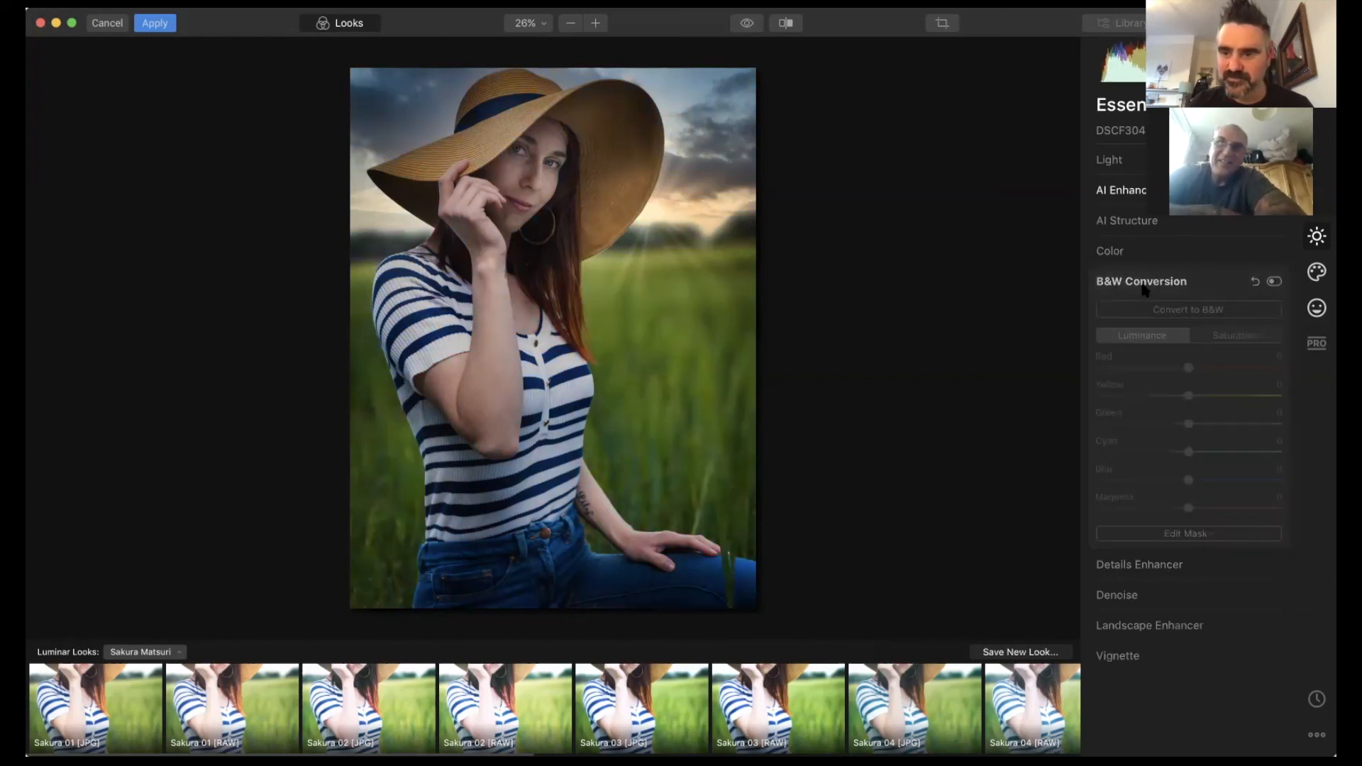
Step: Set the Details Enhancer to Small Details -13, Medium Details 9 and Large Details 8
click(1172, 316)
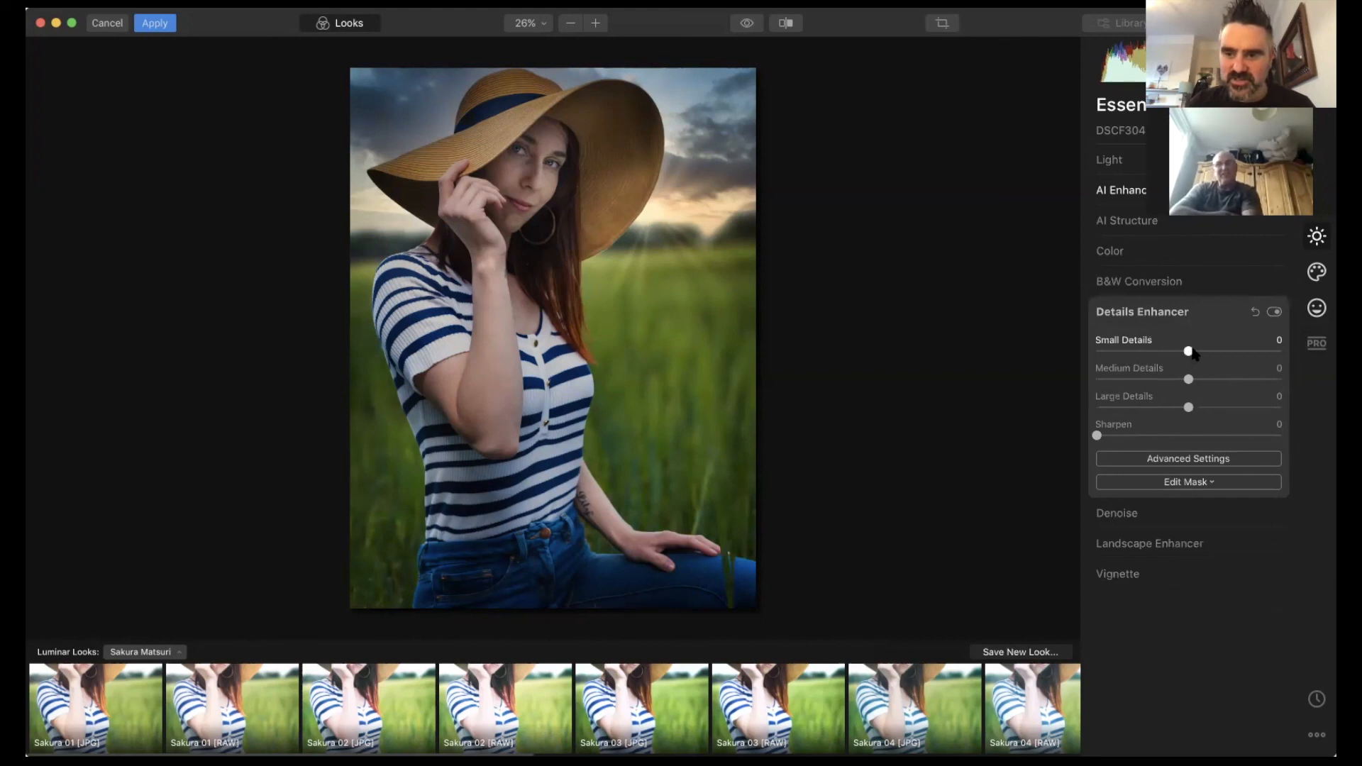
click(1178, 353)
mouse_move(1178, 353)
mouse_down()
mouse_move(1208, 408)
mouse_move(1196, 408)
mouse_up()
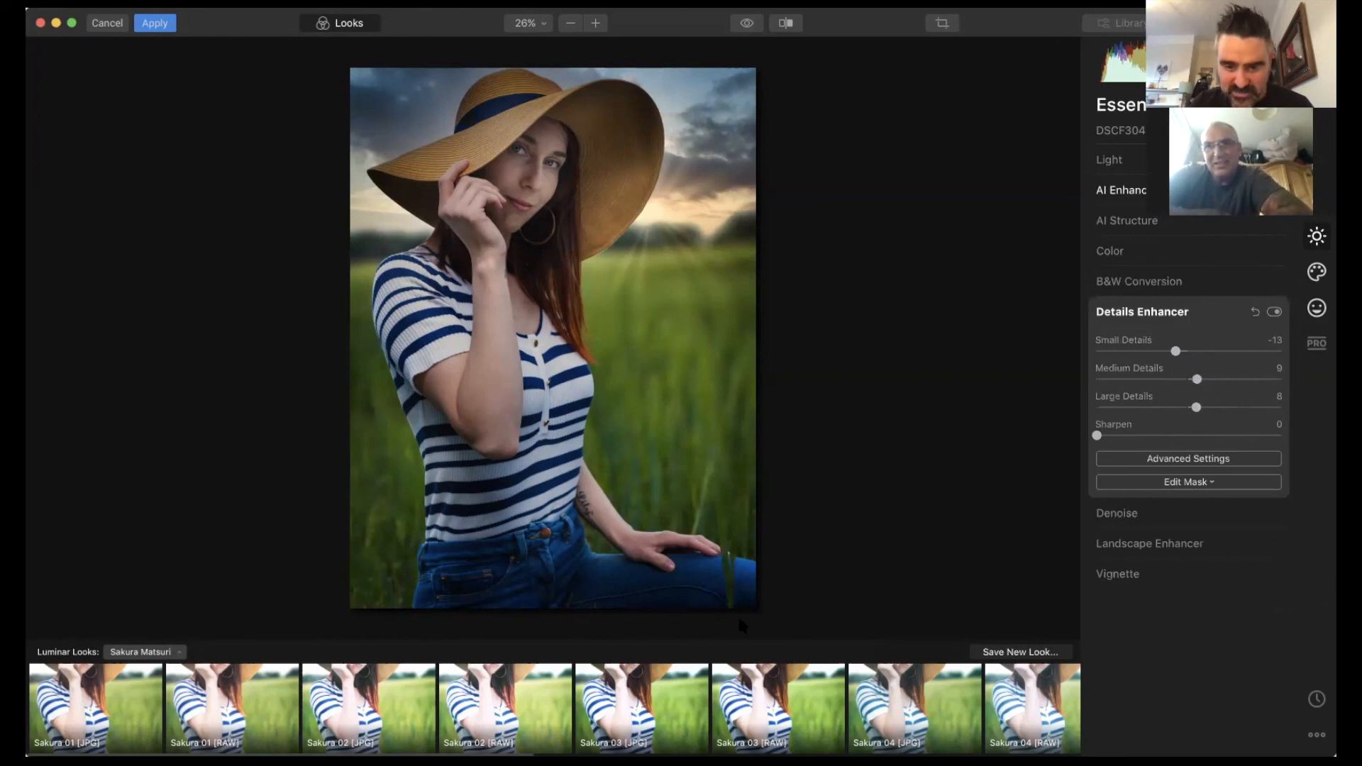
scroll(1265, 456, down, 1)
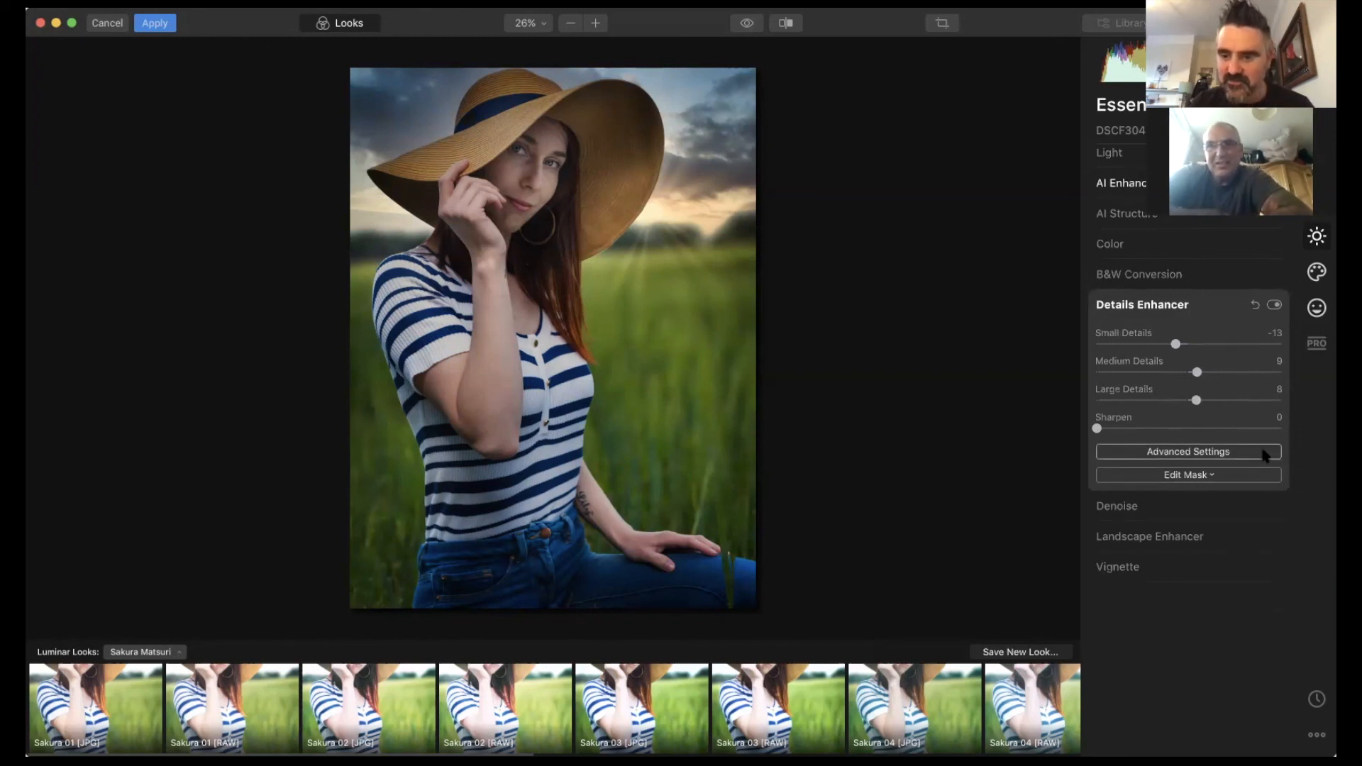
scroll(1203, 497, up, 1)
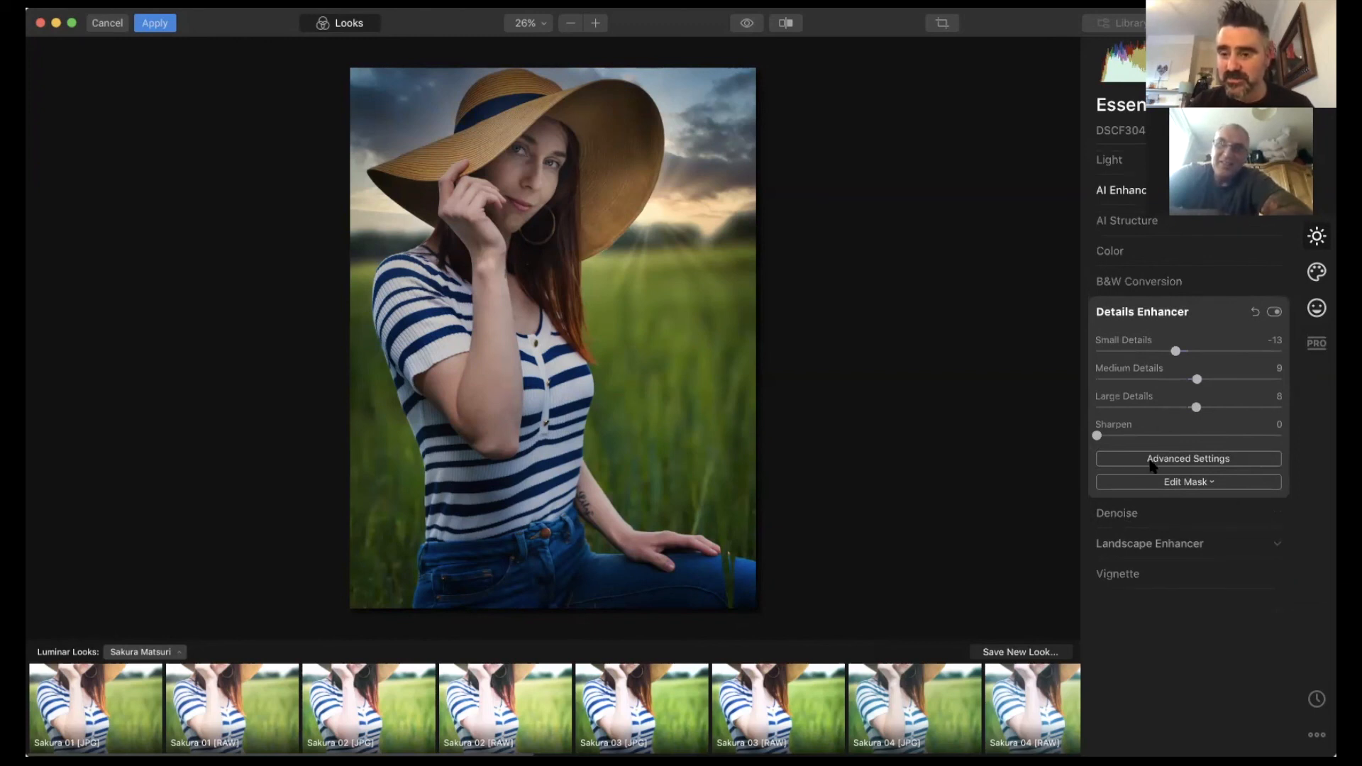
Step: Set the Landscape Enhancer's Golden Hour to 38 and compare the portrait before and after the edits
click(1277, 544)
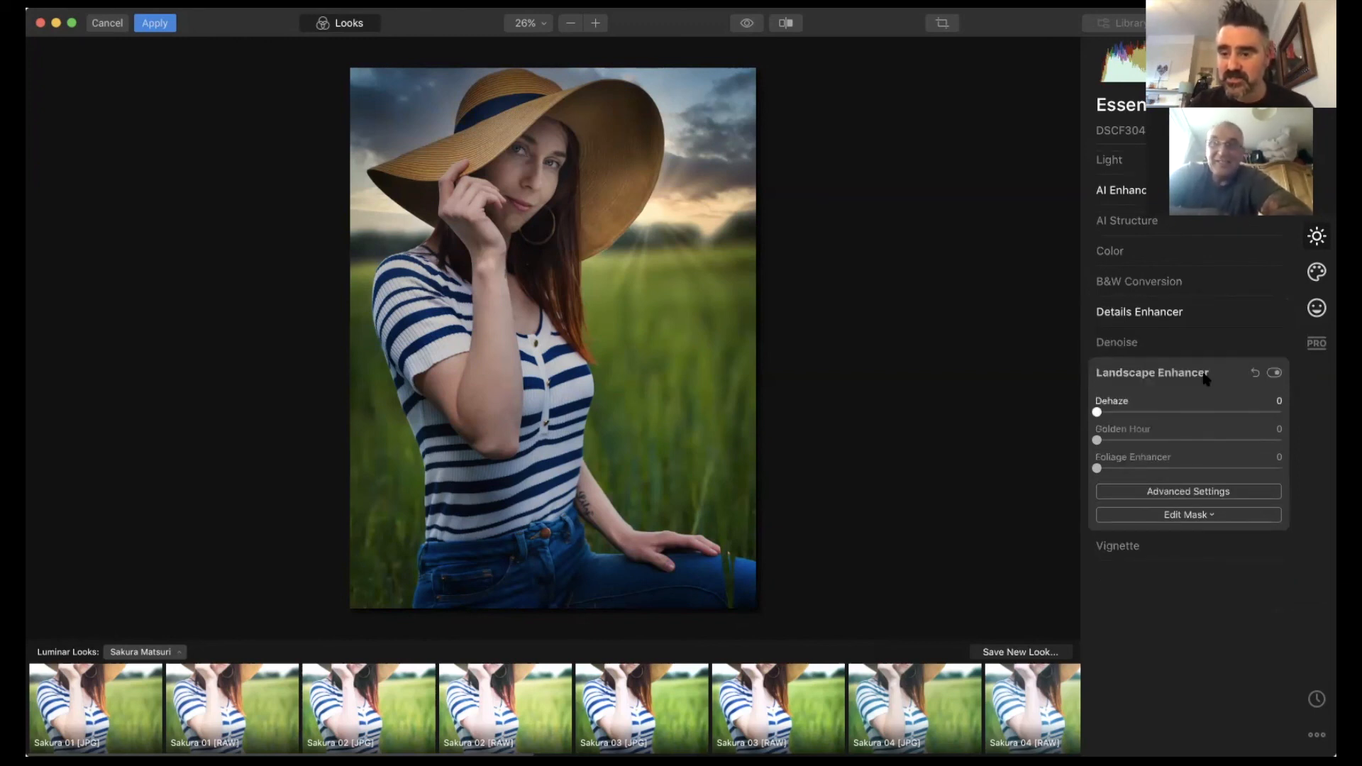
drag(1097, 439, 1167, 441)
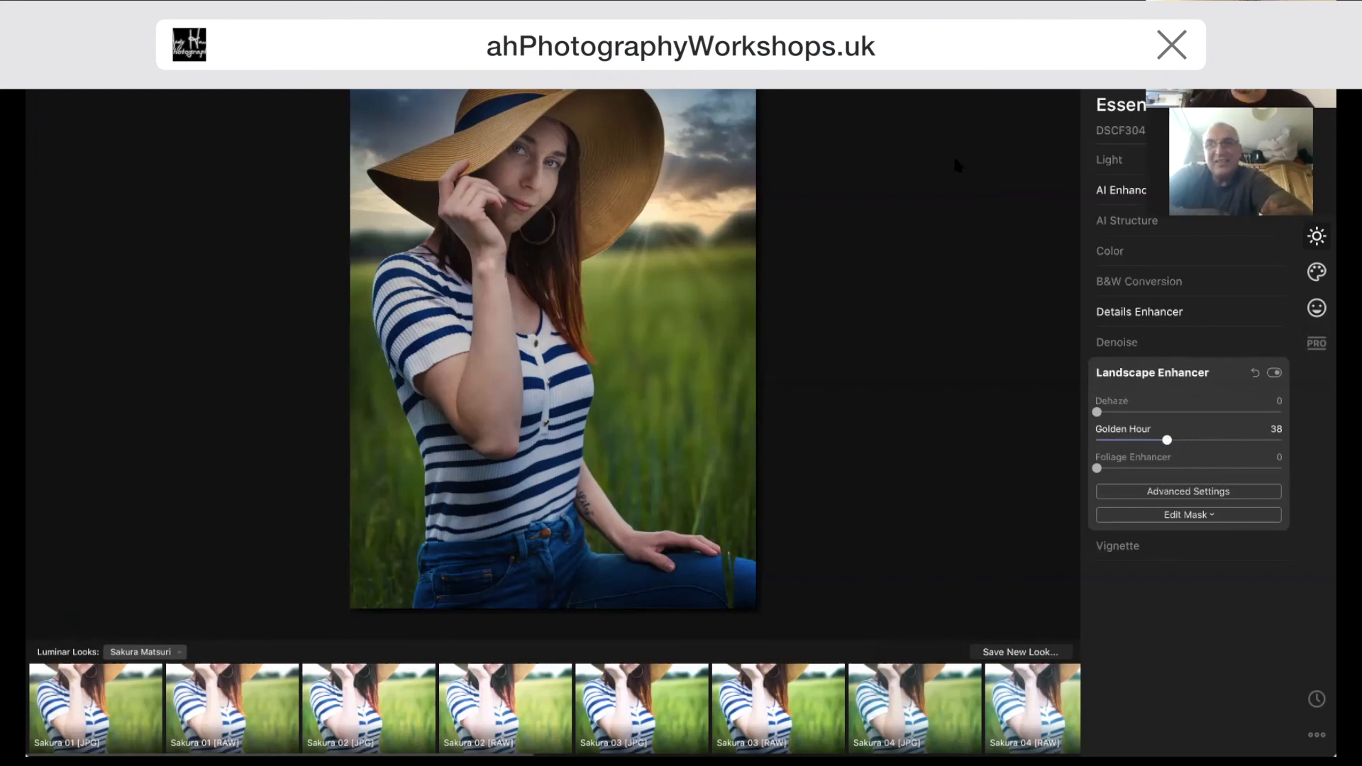
key(semicolon)
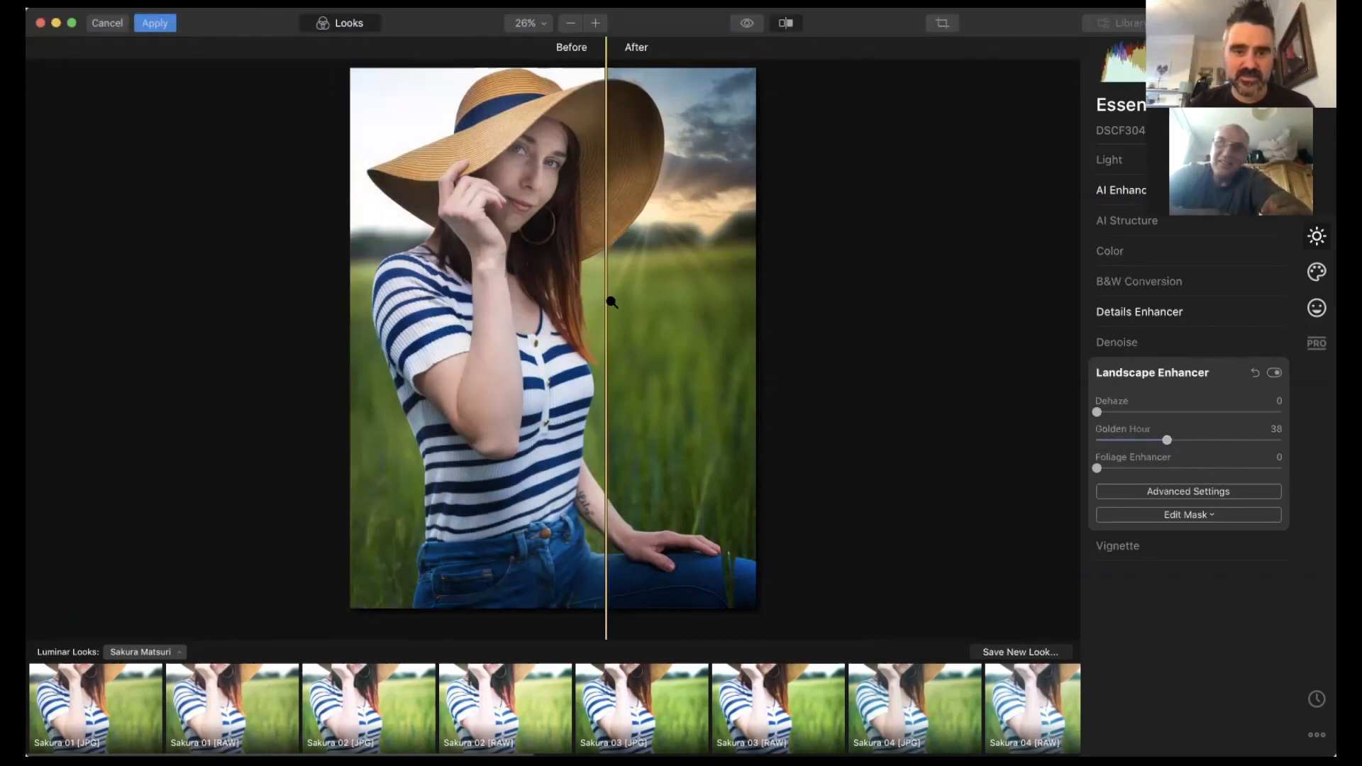
drag(607, 307, 326, 307)
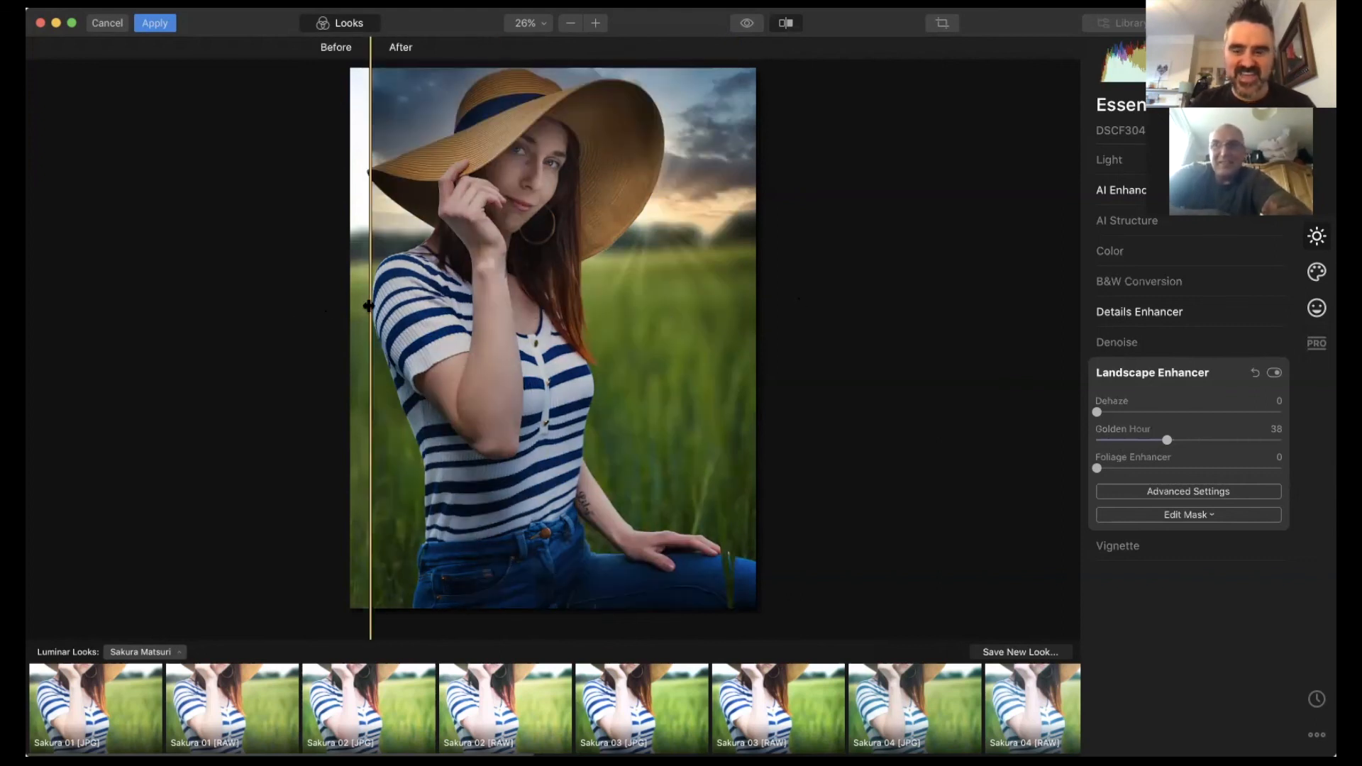
drag(370, 306, 712, 299)
drag(463, 289, 370, 298)
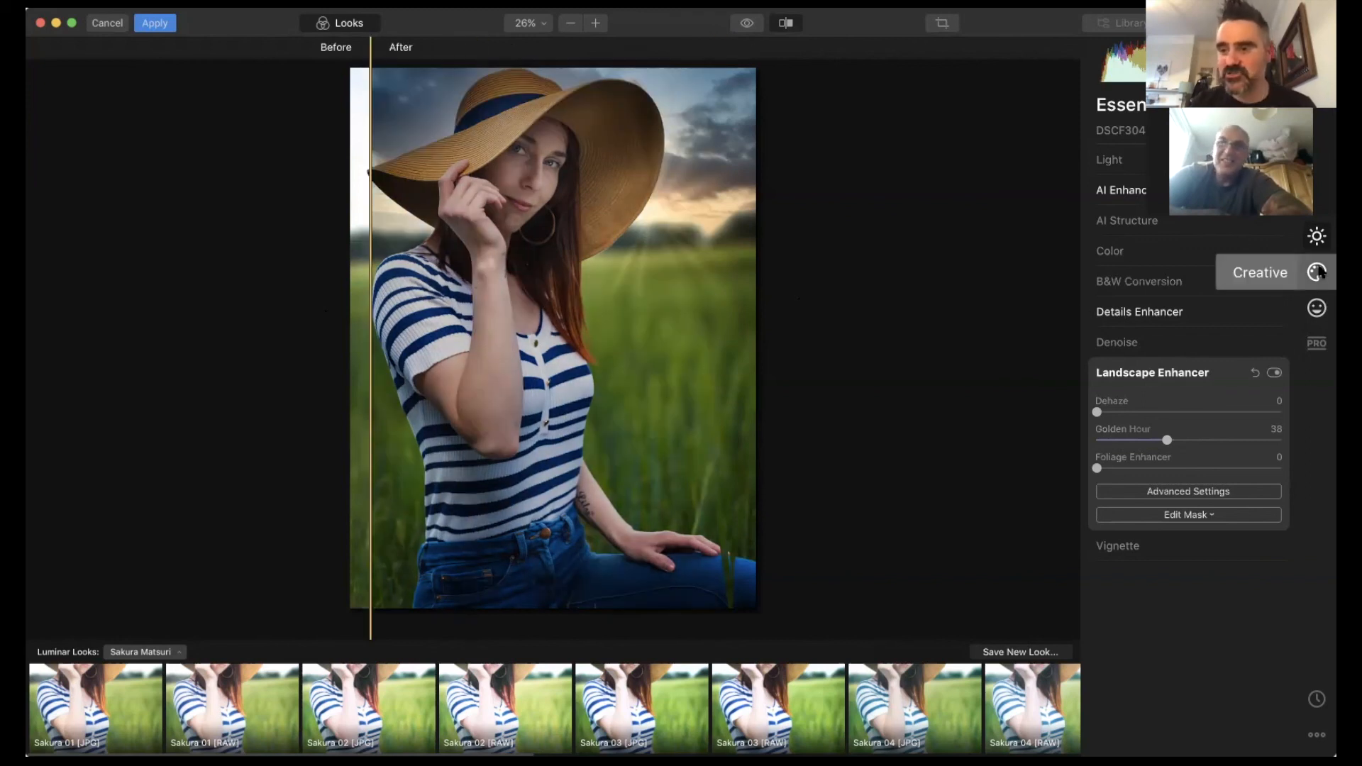
Step: Brighten the woman's face with Face Light 59 in the AI Portrait Enhancer
click(1320, 272)
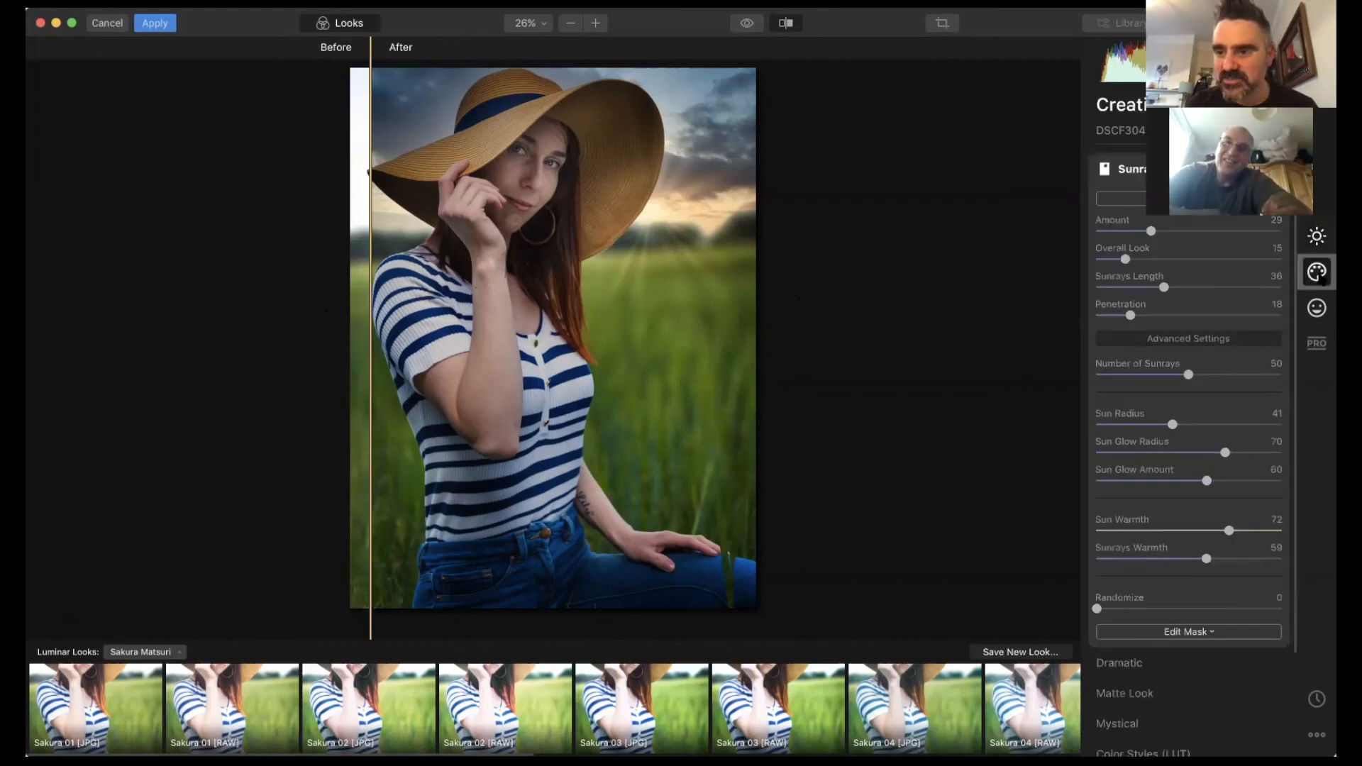
click(1317, 308)
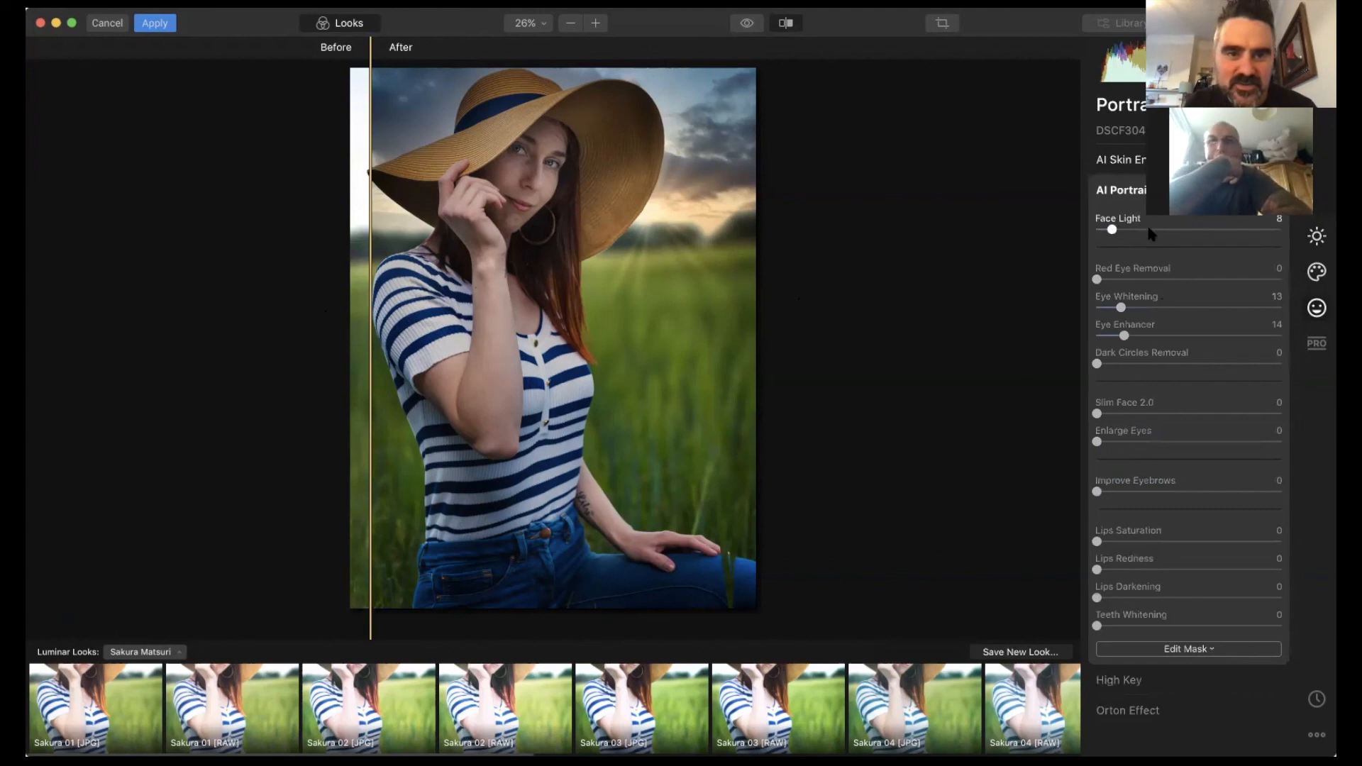
drag(1146, 225, 1207, 231)
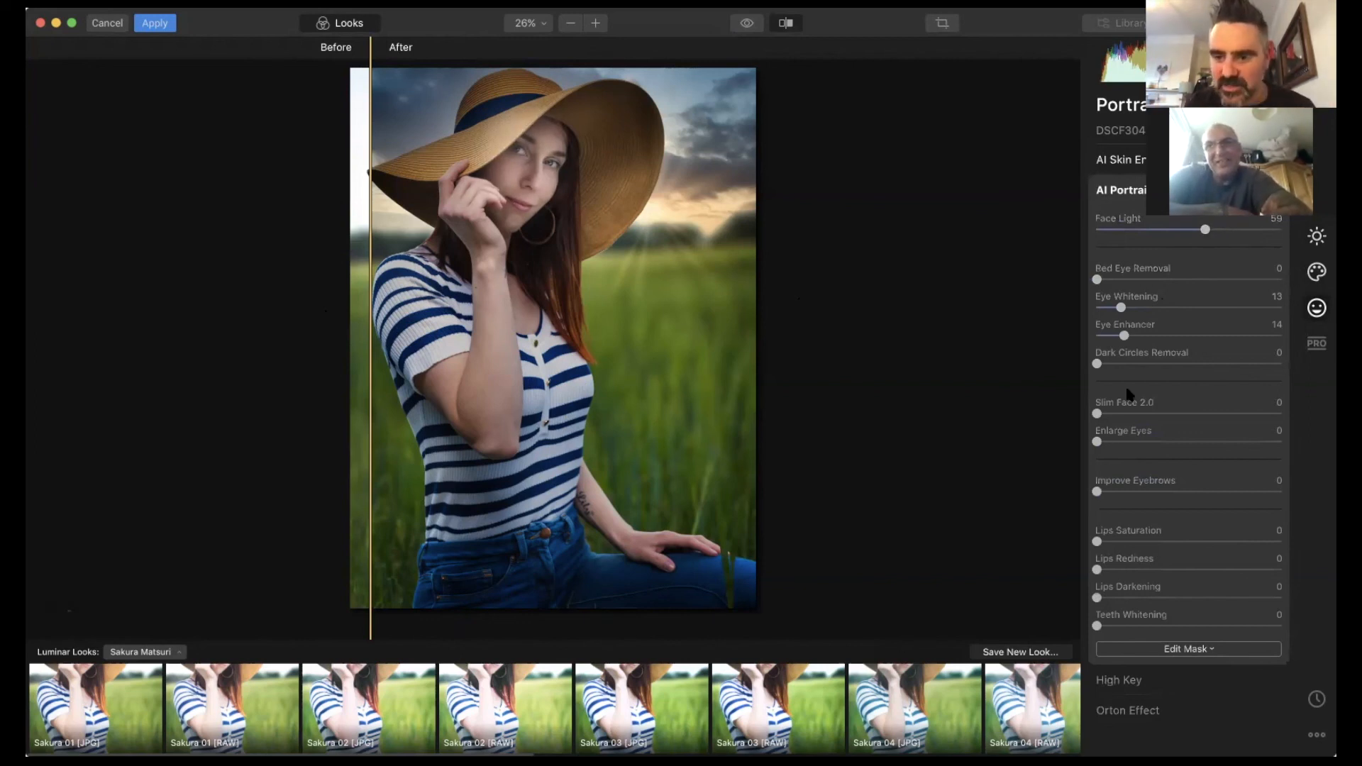
Step: Set Slim Face 2.0 to 2, Enlarge Eyes to 43 and Improve Eyebrows to 36, with the before/after comparison off
drag(1098, 413, 1151, 442)
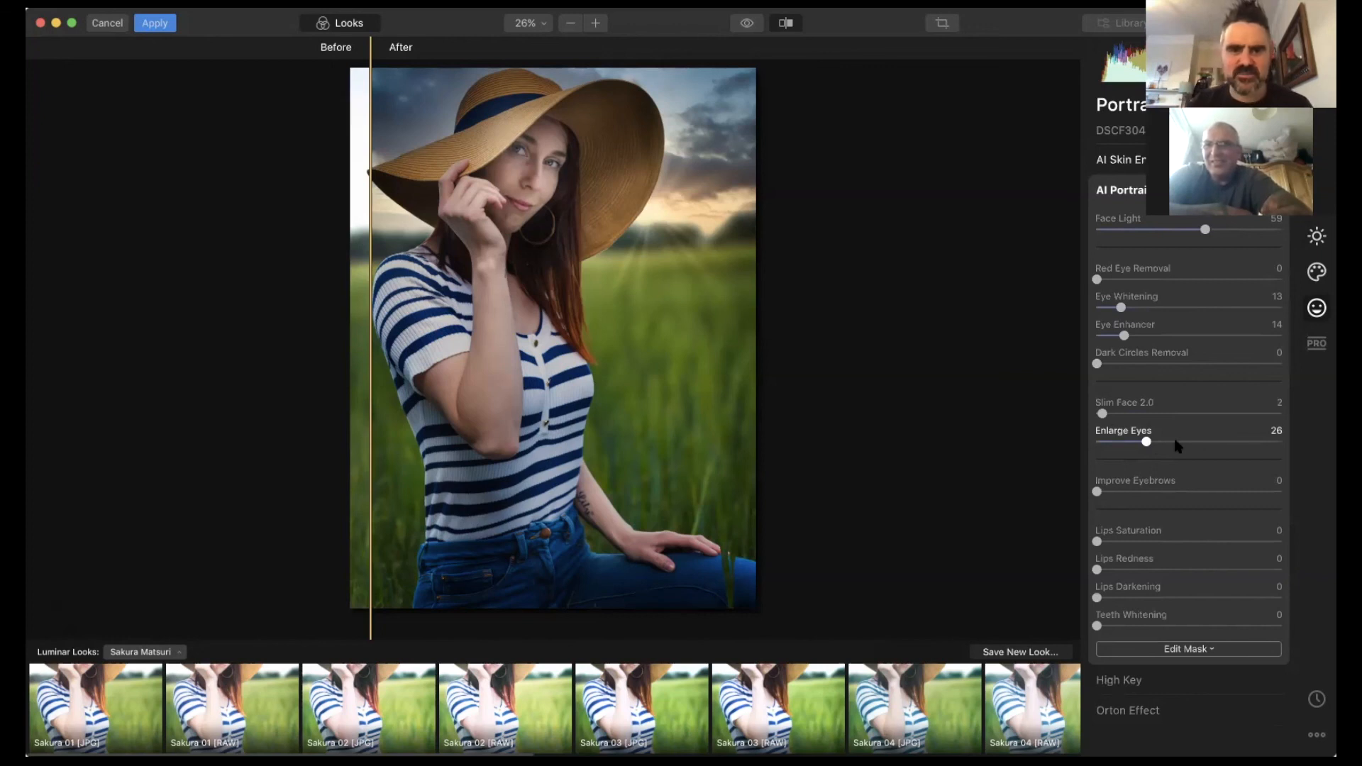
click(1177, 442)
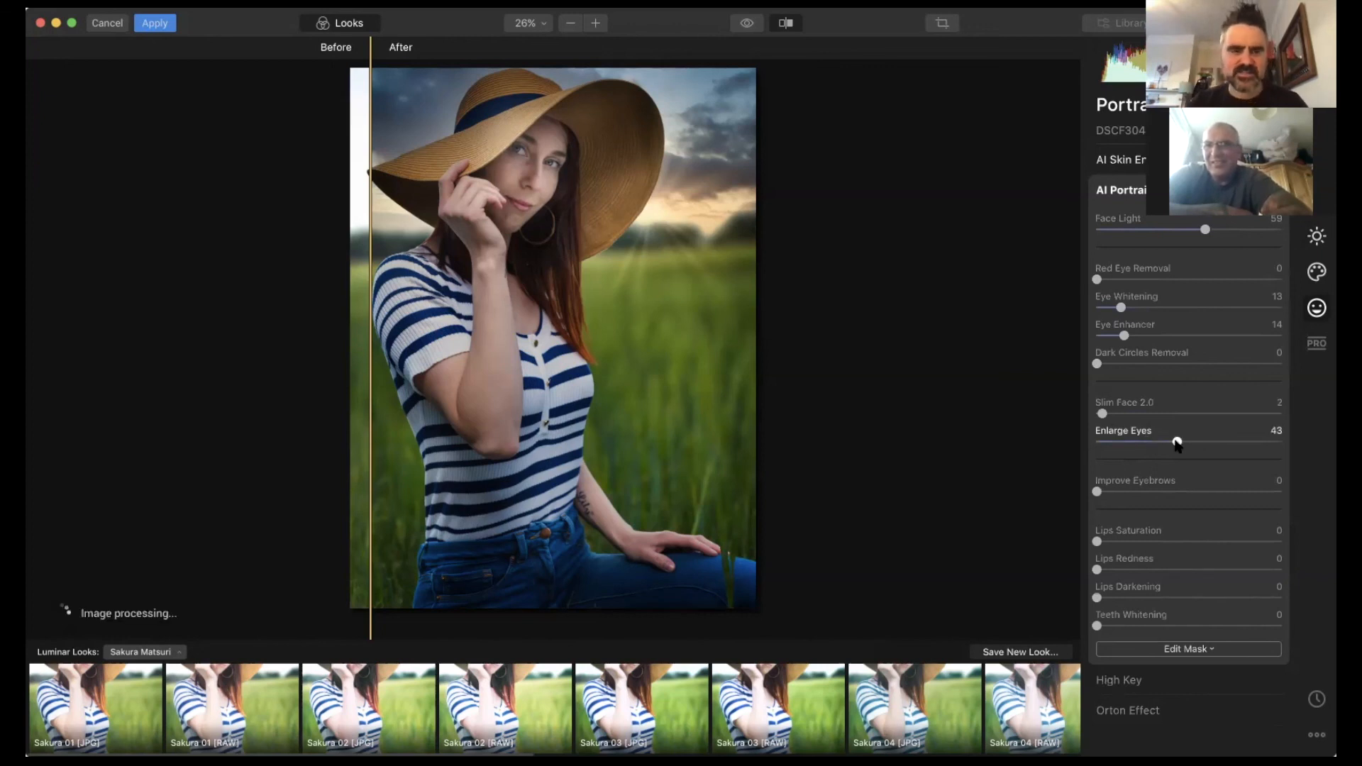
click(784, 26)
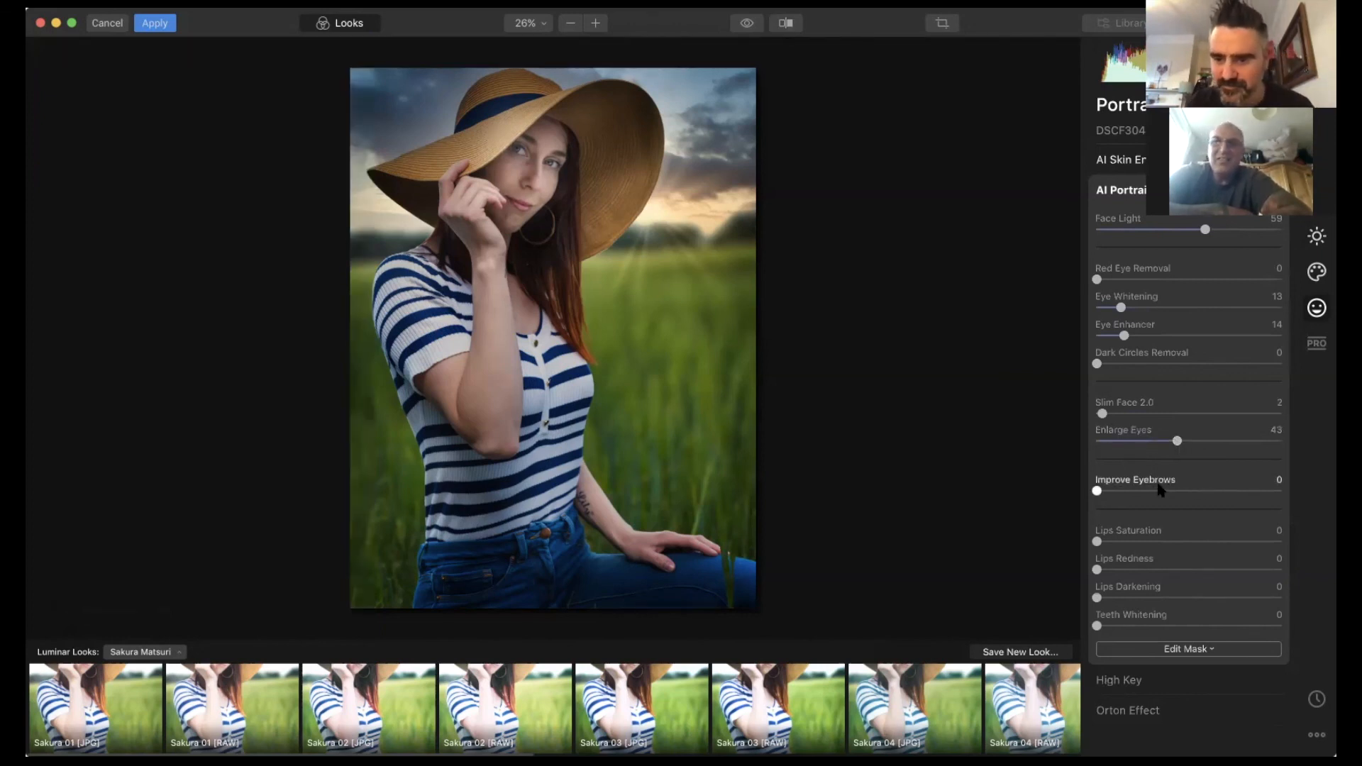
drag(1098, 491, 1167, 499)
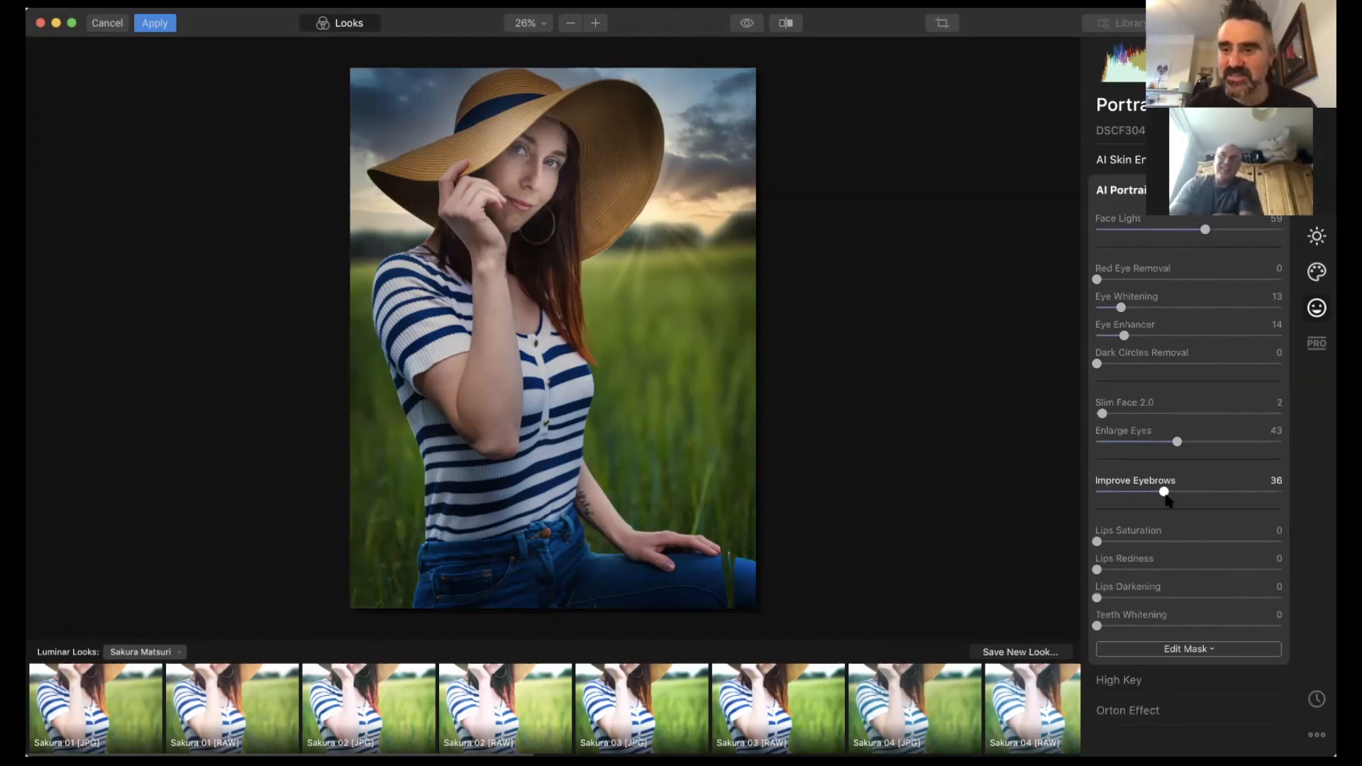
scroll(1167, 499, down, 1)
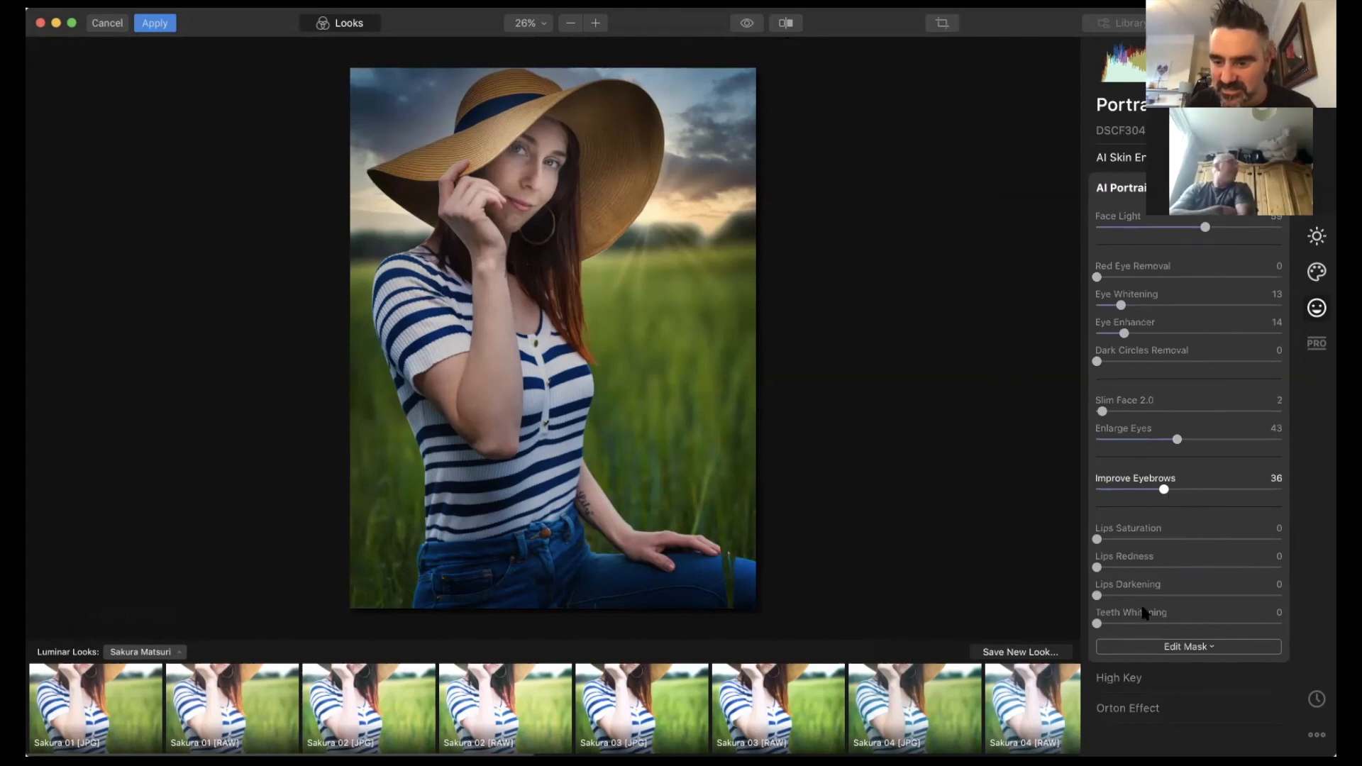
scroll(1118, 623, up, 1)
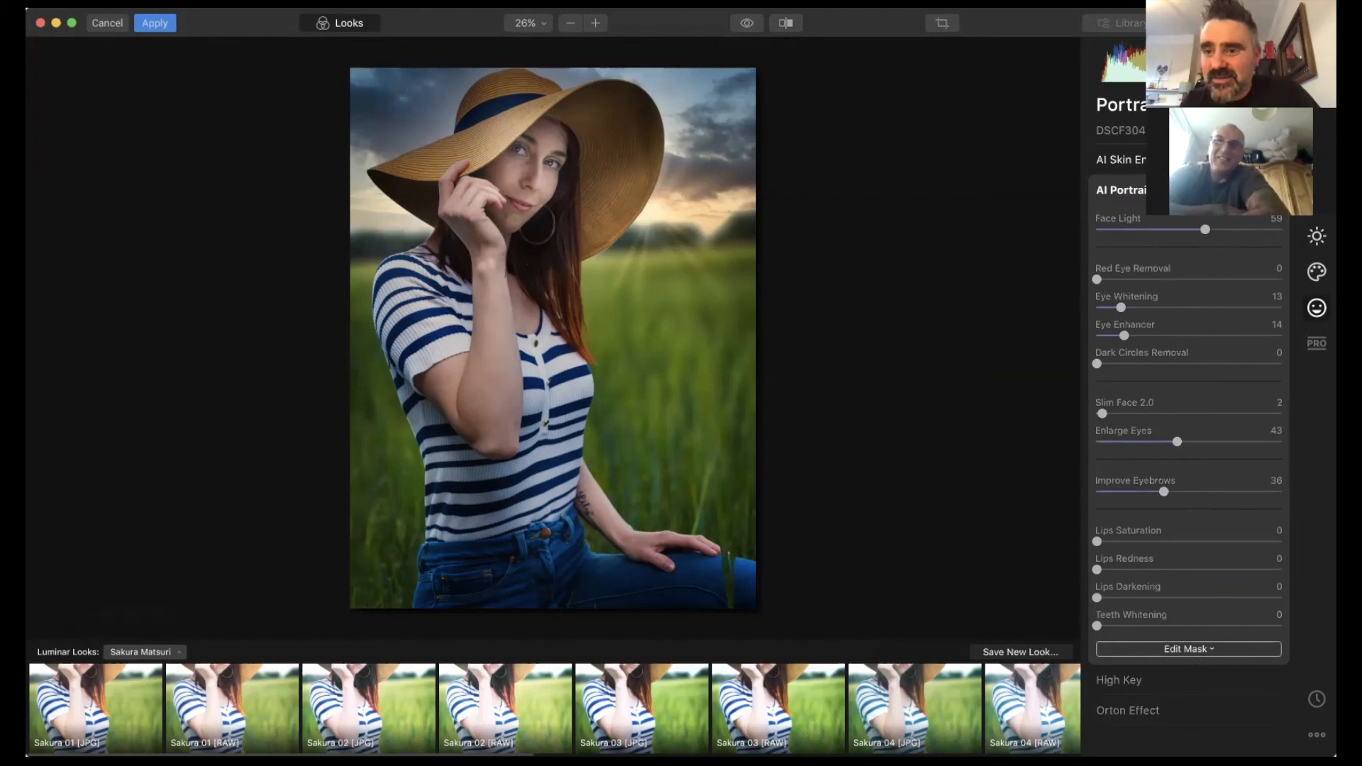
Step: Add a High Key effect with Amount 16 and Dynamic High Key 43
click(1162, 159)
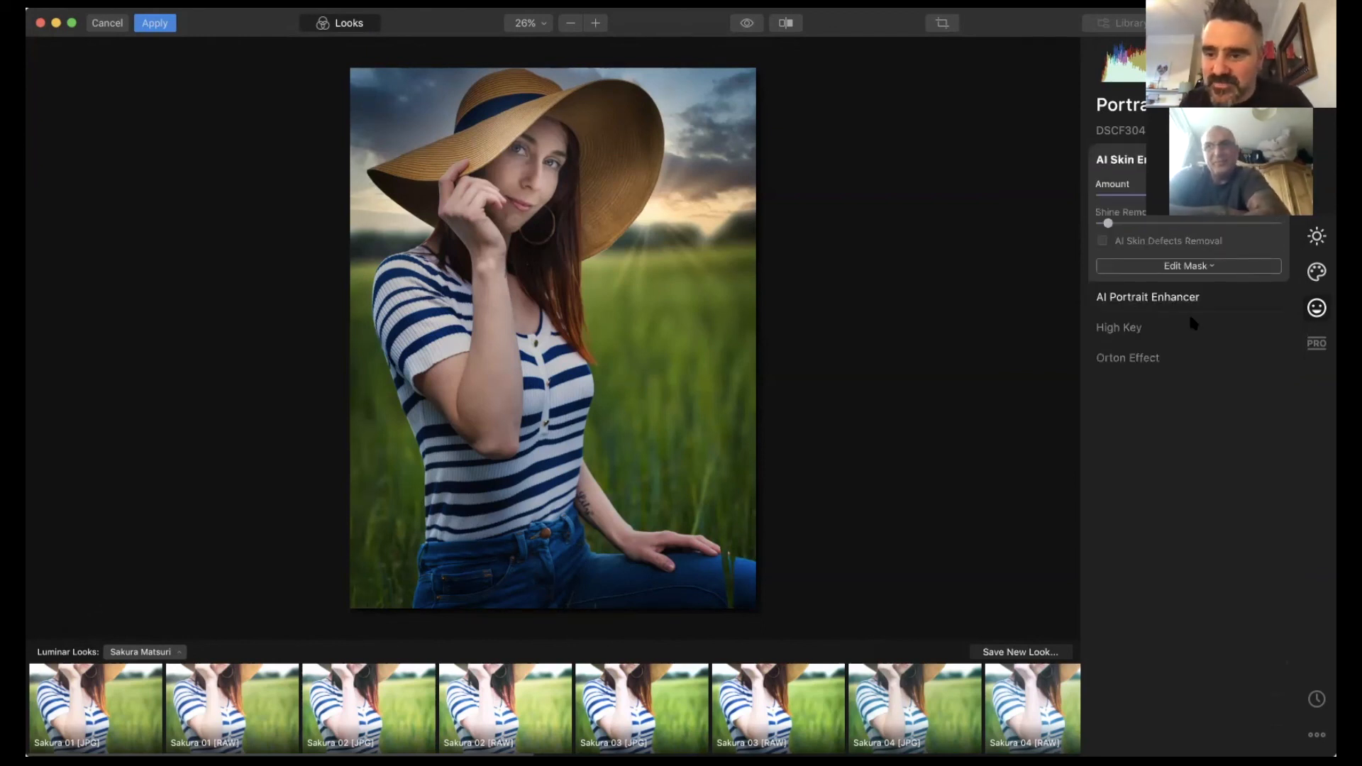
click(1210, 328)
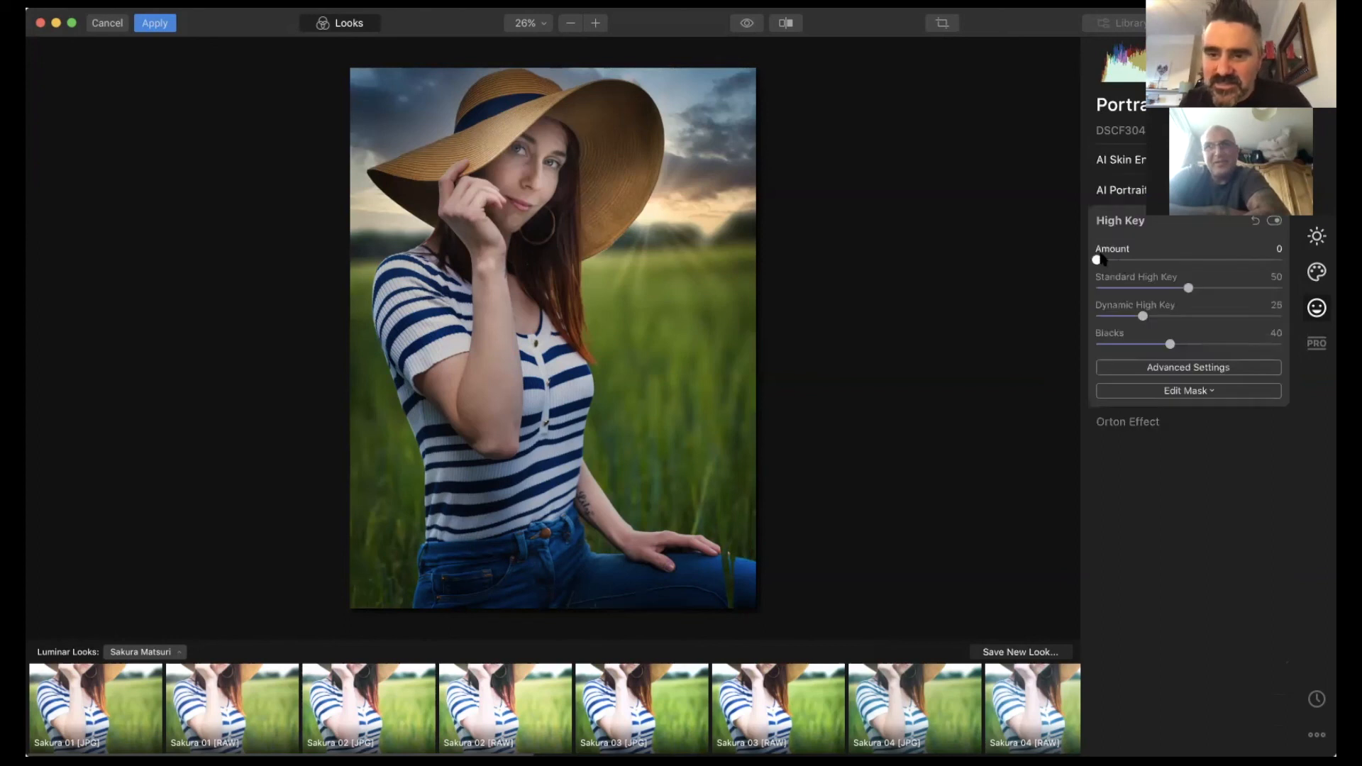
mouse_move(1099, 261)
mouse_down()
mouse_move(1148, 261)
mouse_move(1127, 261)
mouse_up()
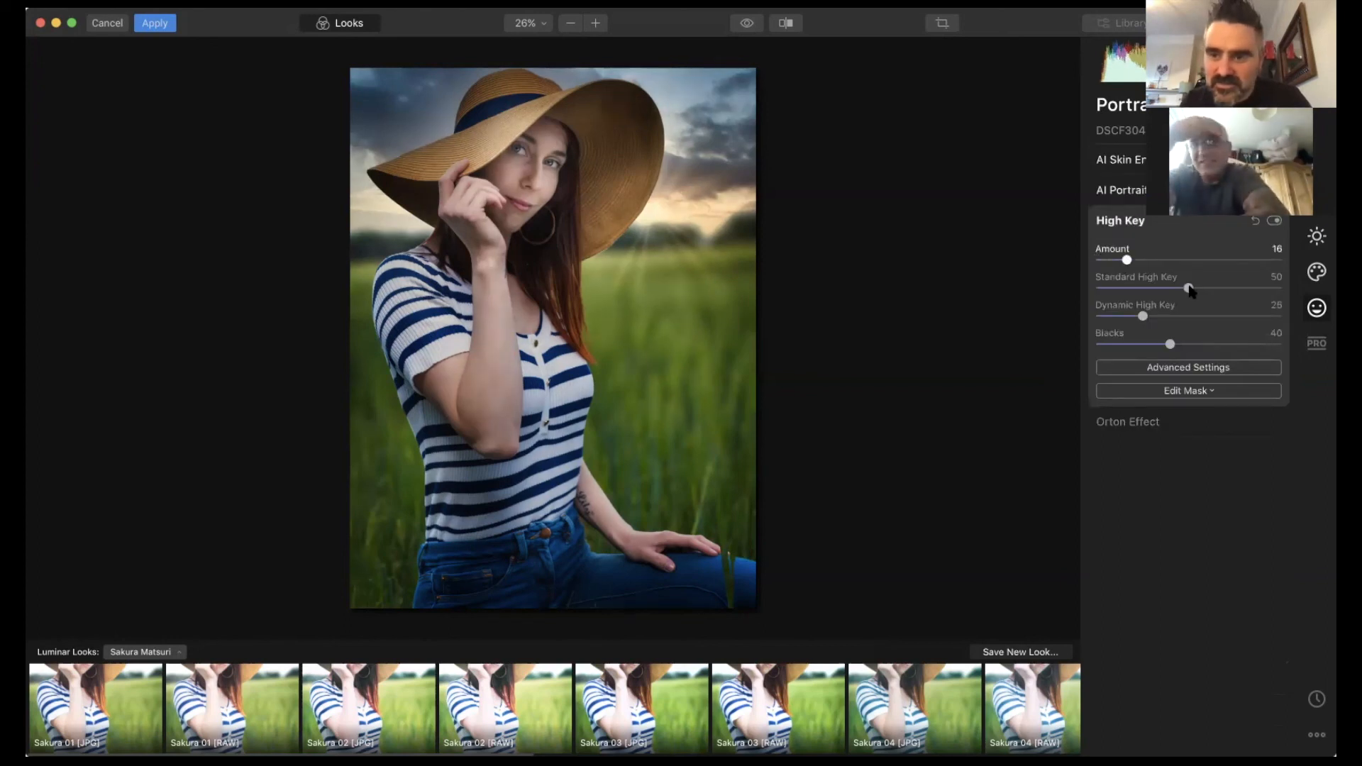
drag(1144, 317, 1175, 319)
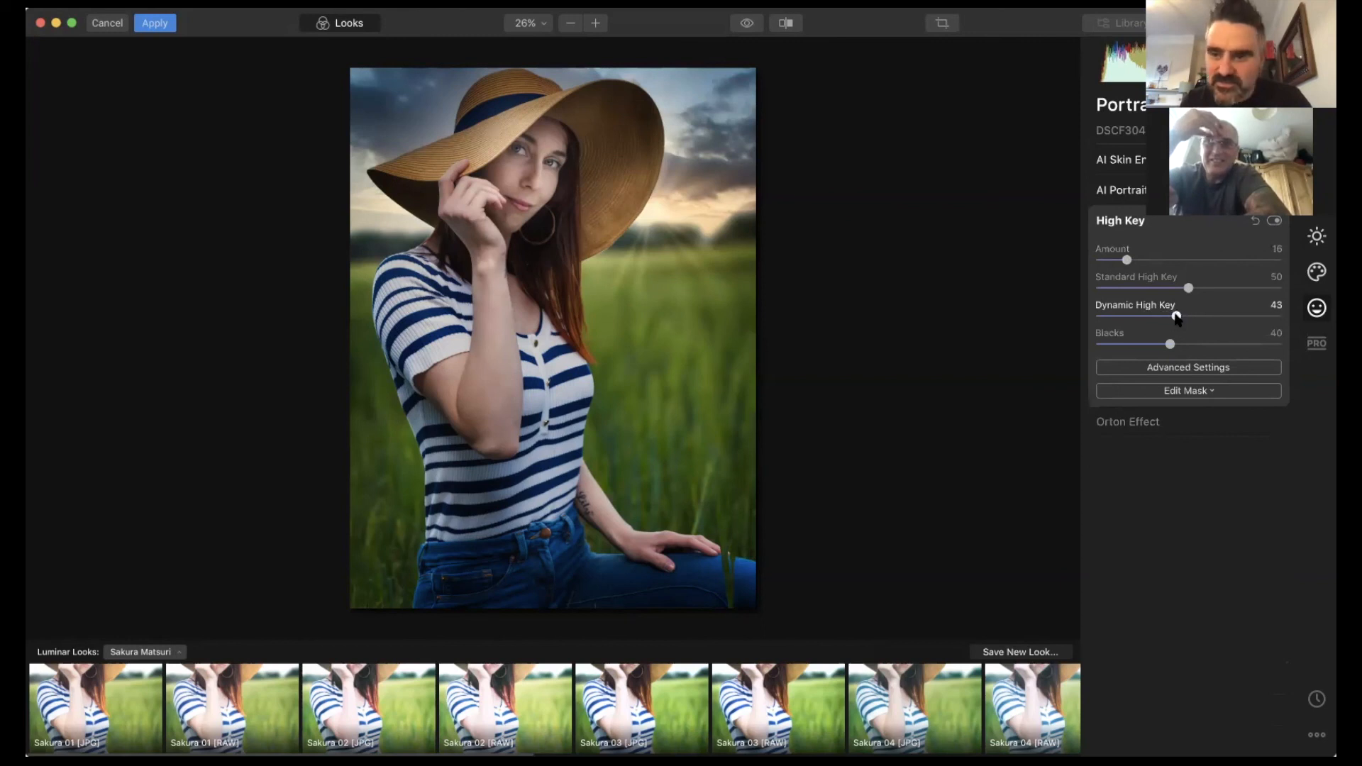
Step: Try the Type 1 Orton Effect at amounts including 71 and 13, and return its Amount to 0
click(1229, 416)
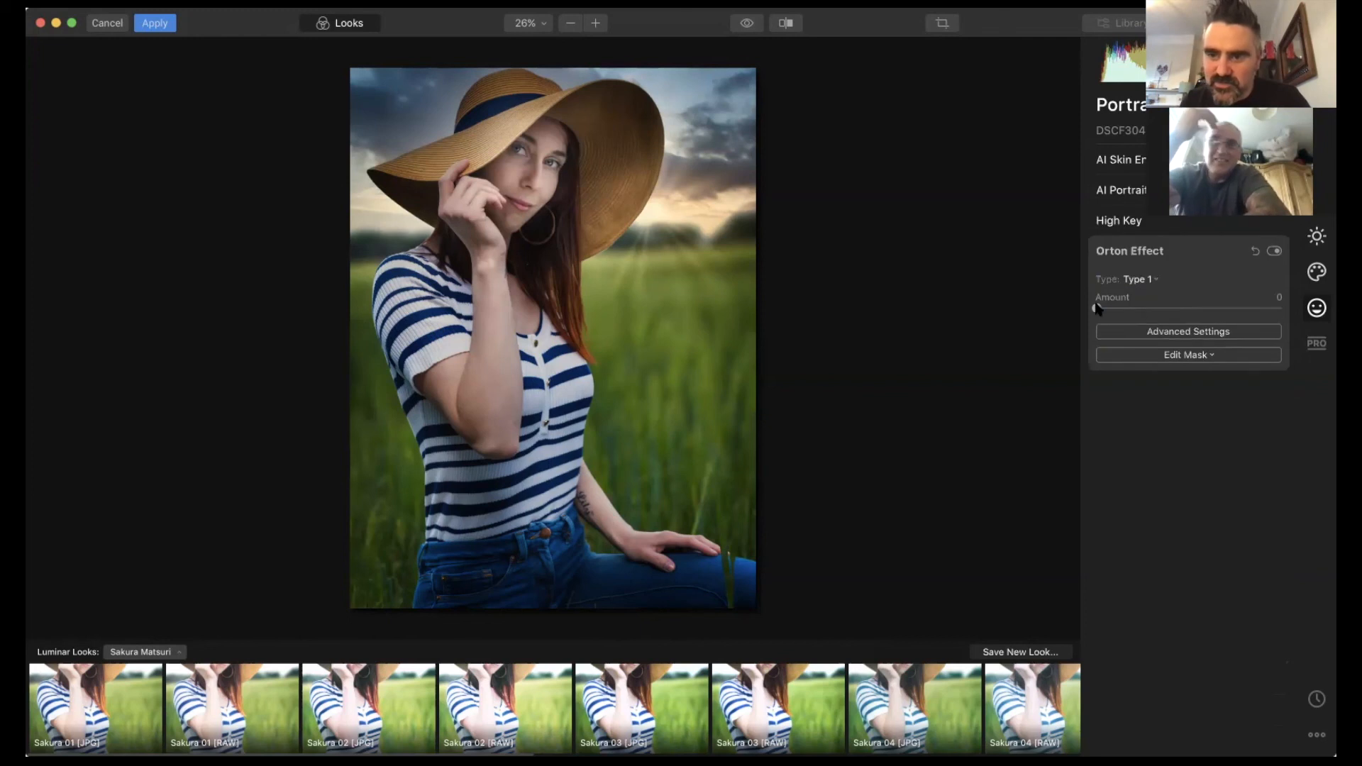
click(1214, 309)
drag(1210, 309, 1079, 312)
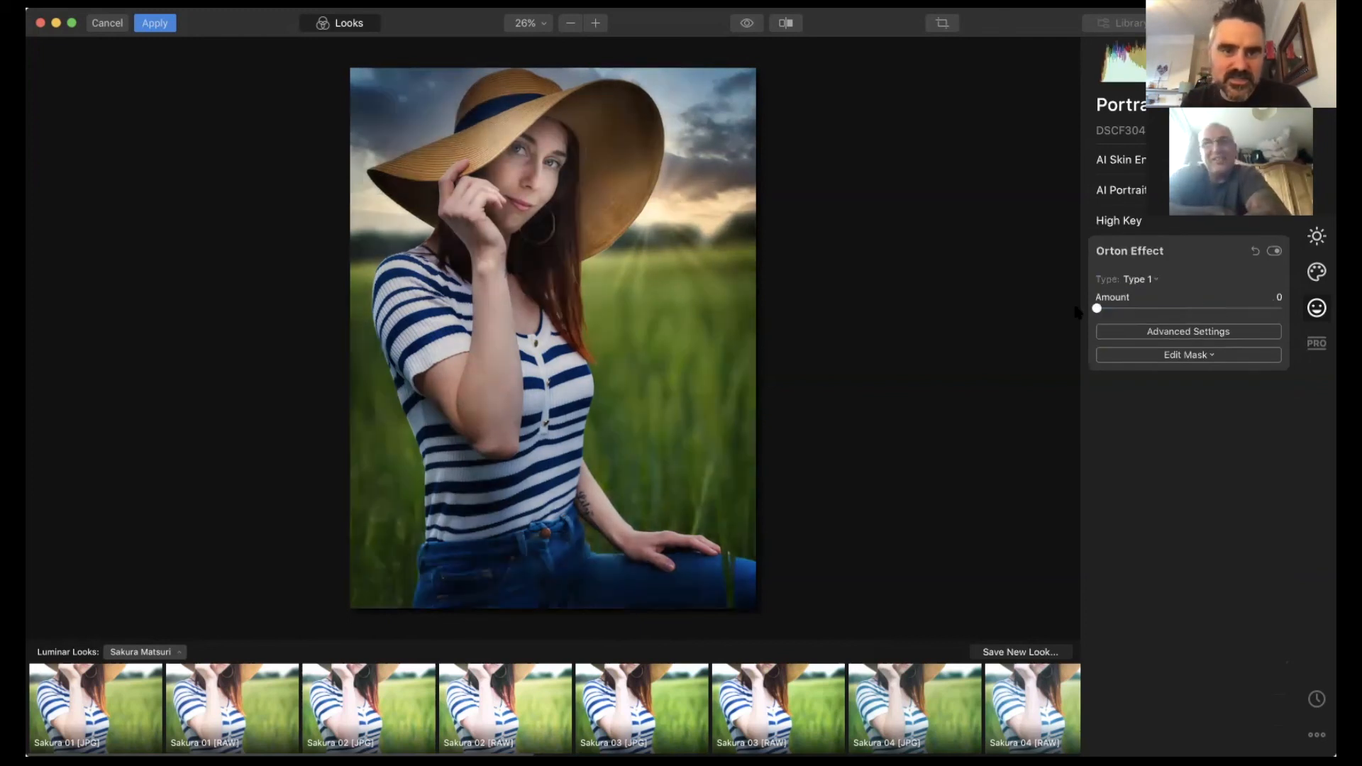
click(1228, 309)
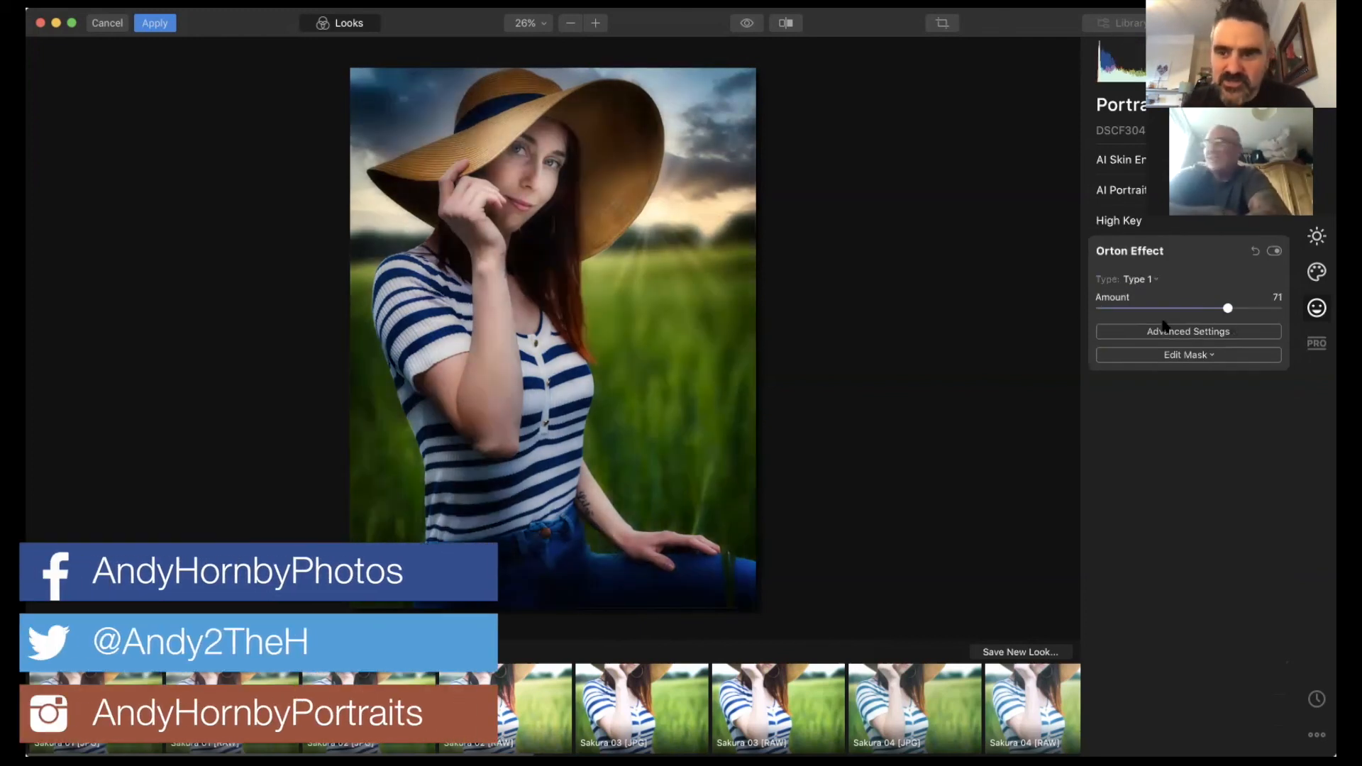
click(1185, 308)
click(1121, 308)
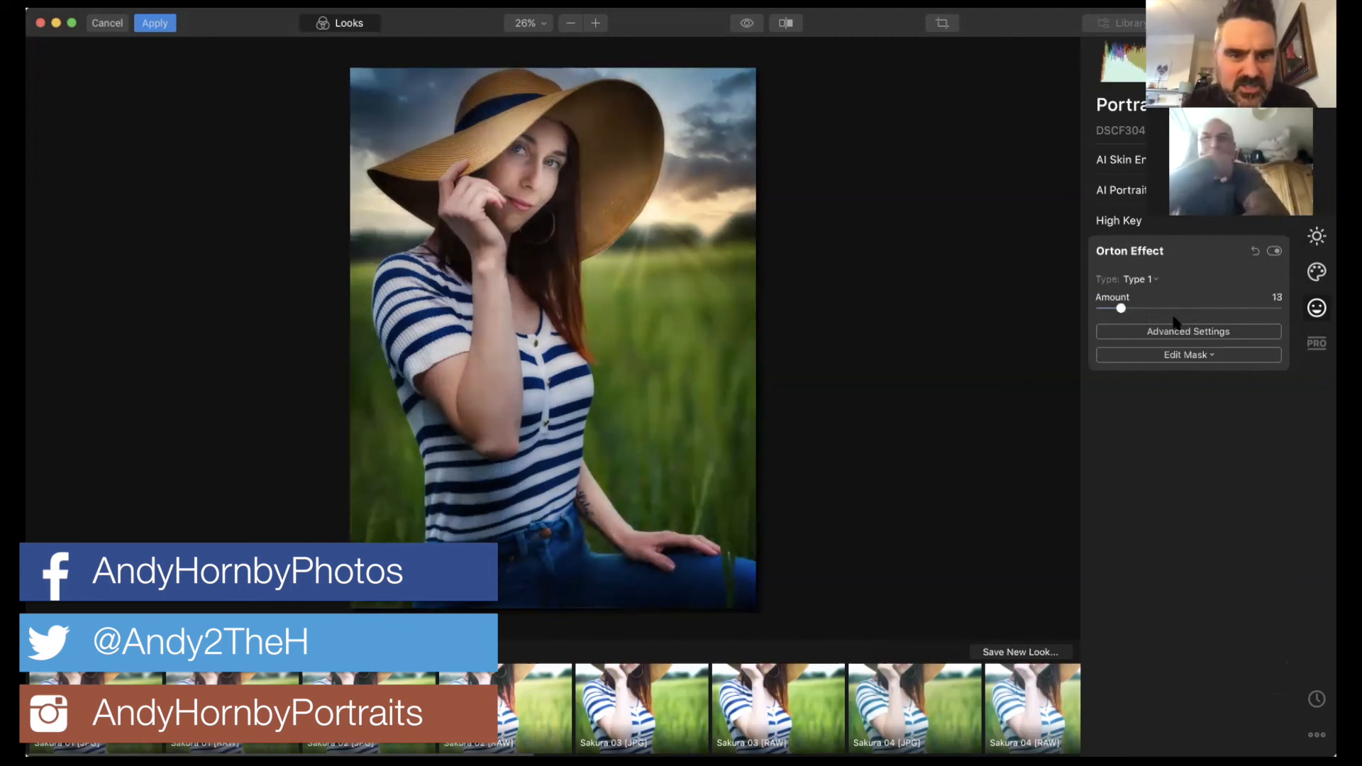
click(1173, 313)
drag(1173, 312, 1033, 288)
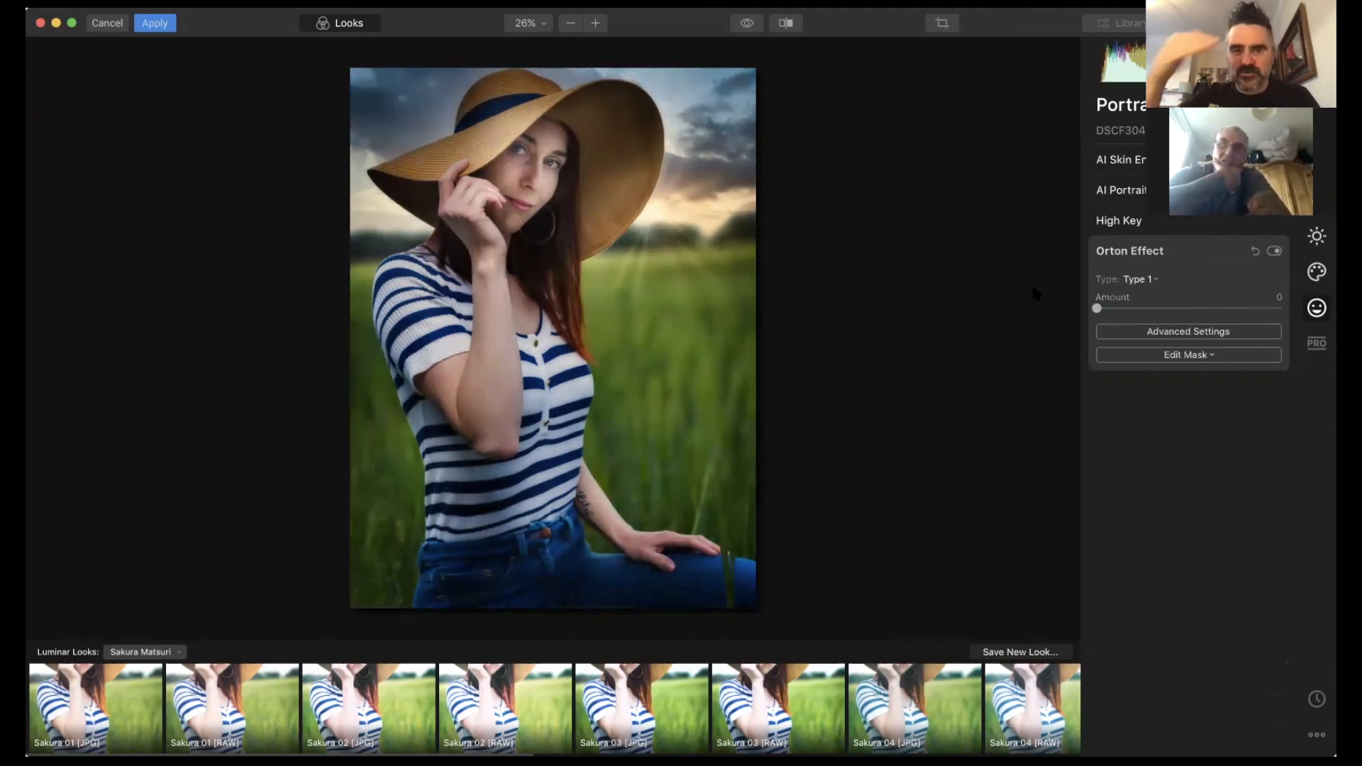
Step: Apply the Luminar edits and compare DSCF3040-Edit-Edit.tif with the original DSCF3040.DNG in Lightroom Classic
click(152, 24)
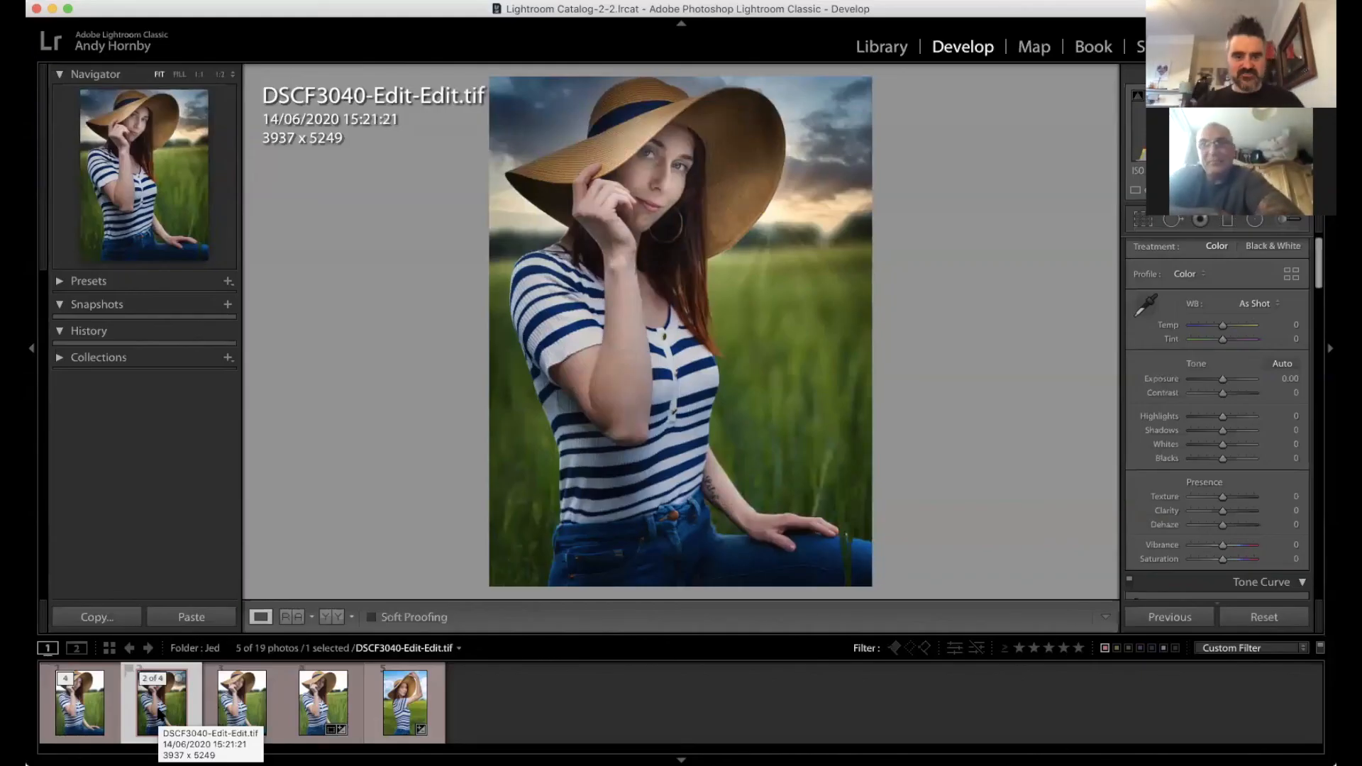
click(323, 708)
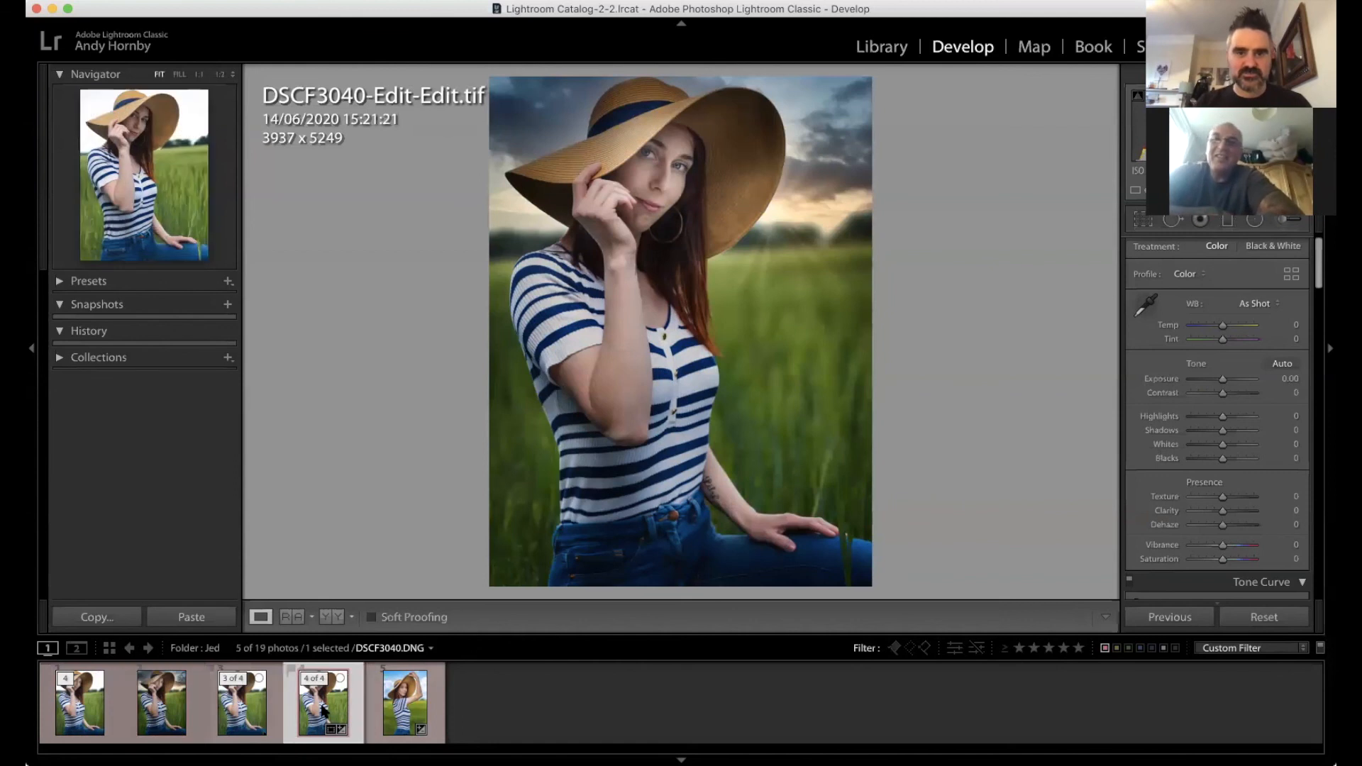
click(158, 711)
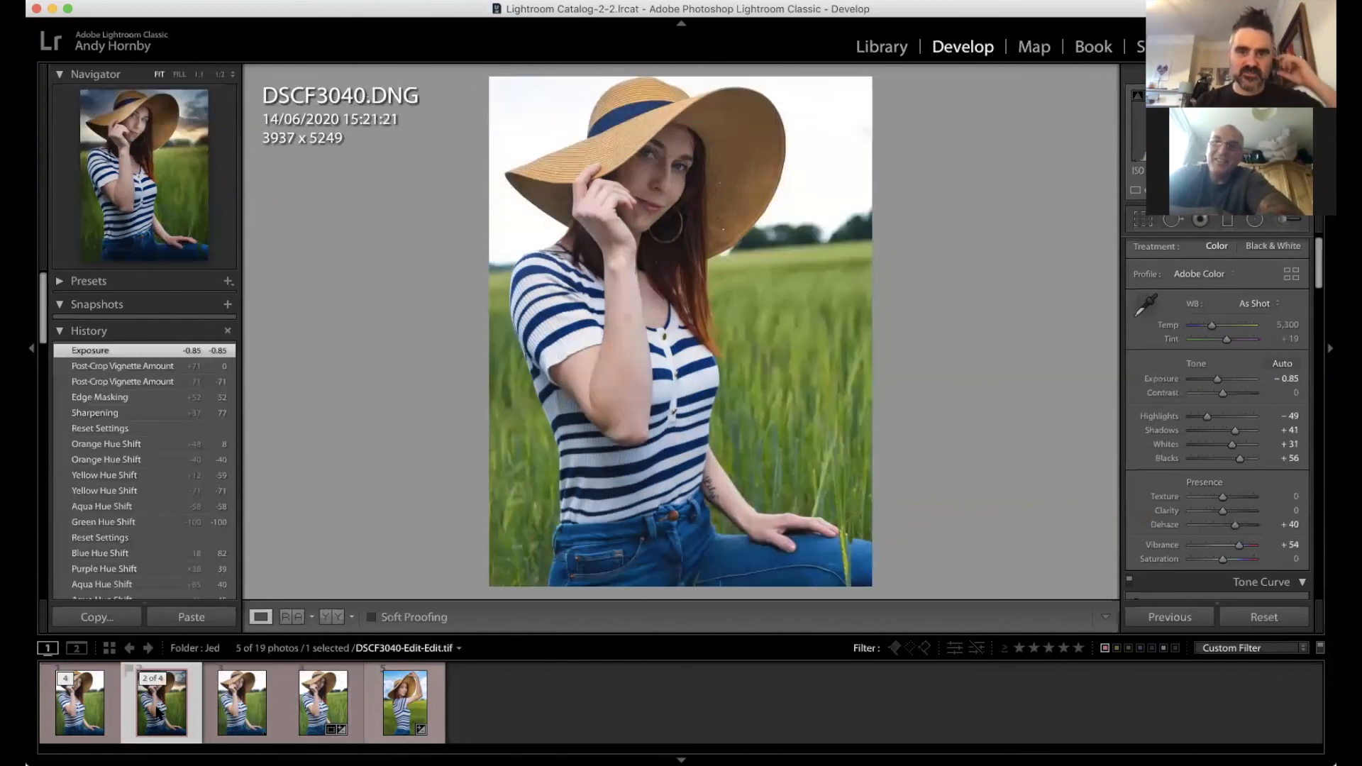